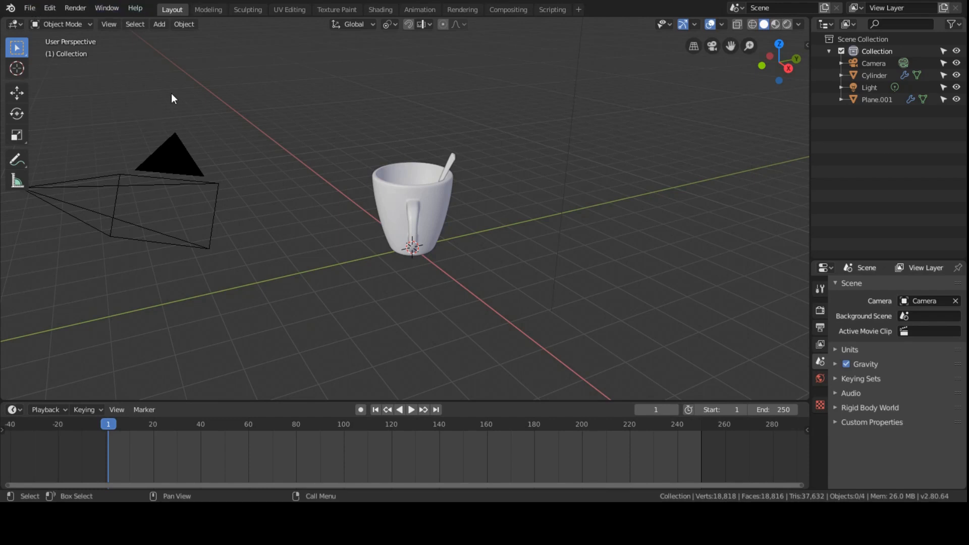
Append the Cylinder object from the Object data of clase1.blend into the scene
click(29, 8)
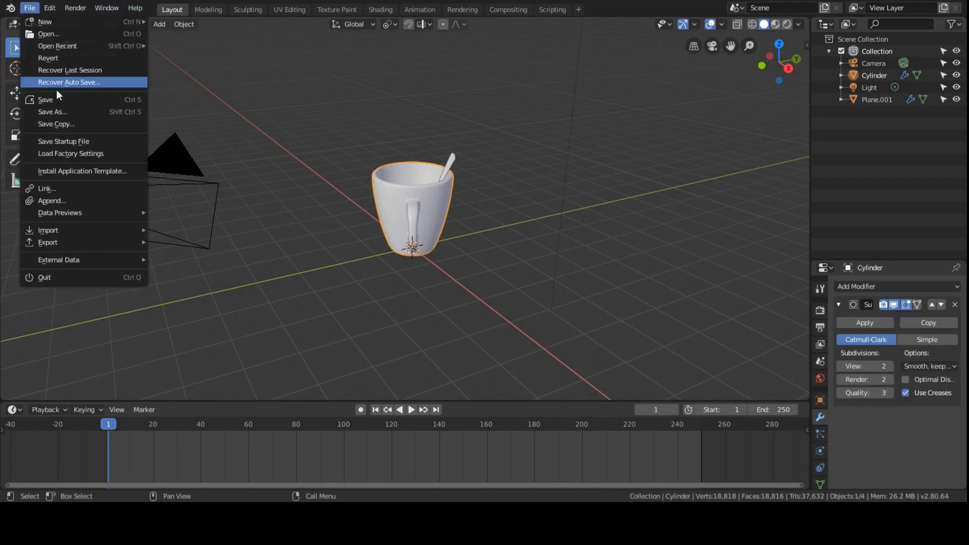
mouse_move(70, 242)
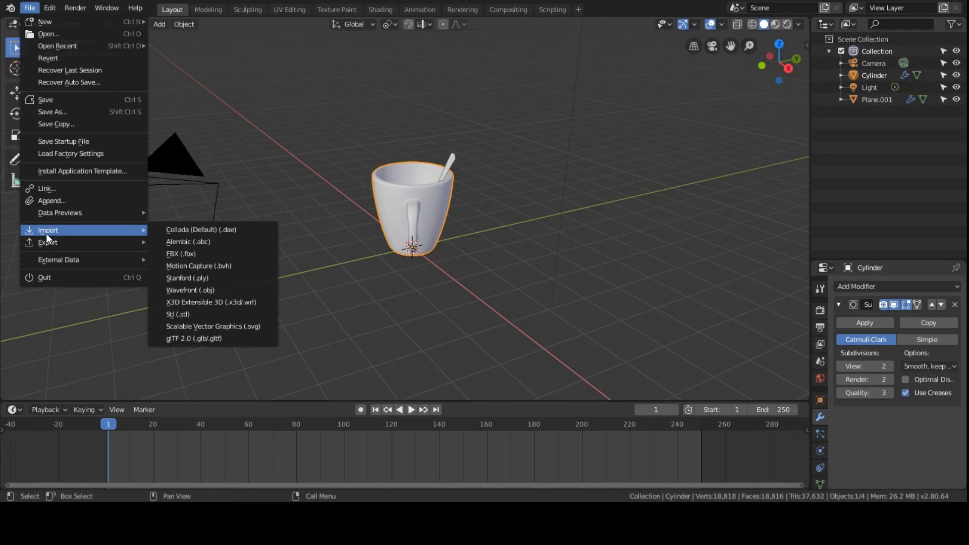
click(55, 200)
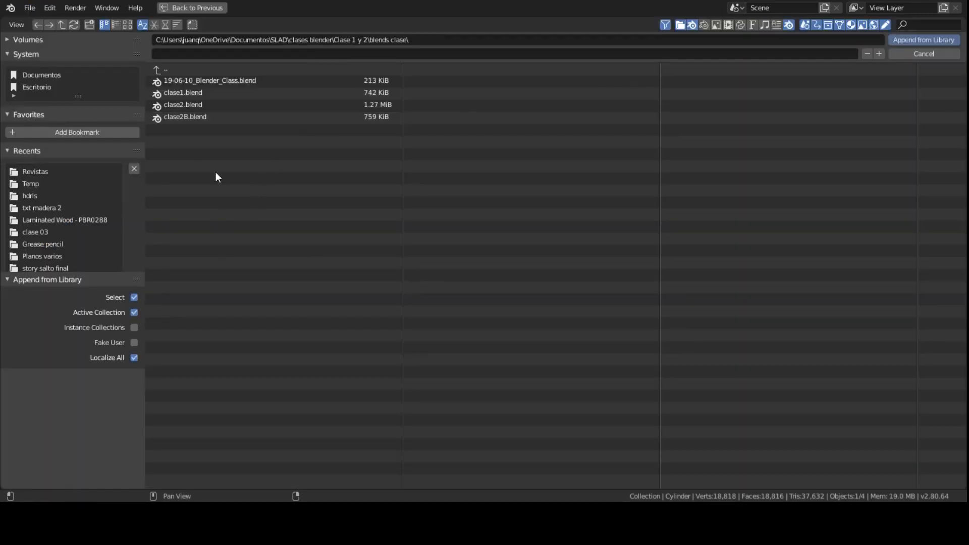
double_click(193, 92)
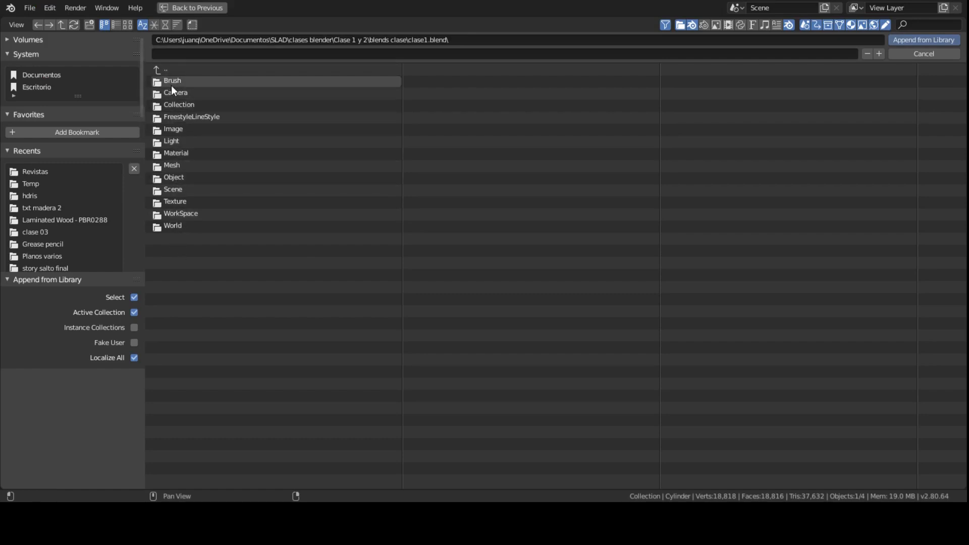
click(178, 178)
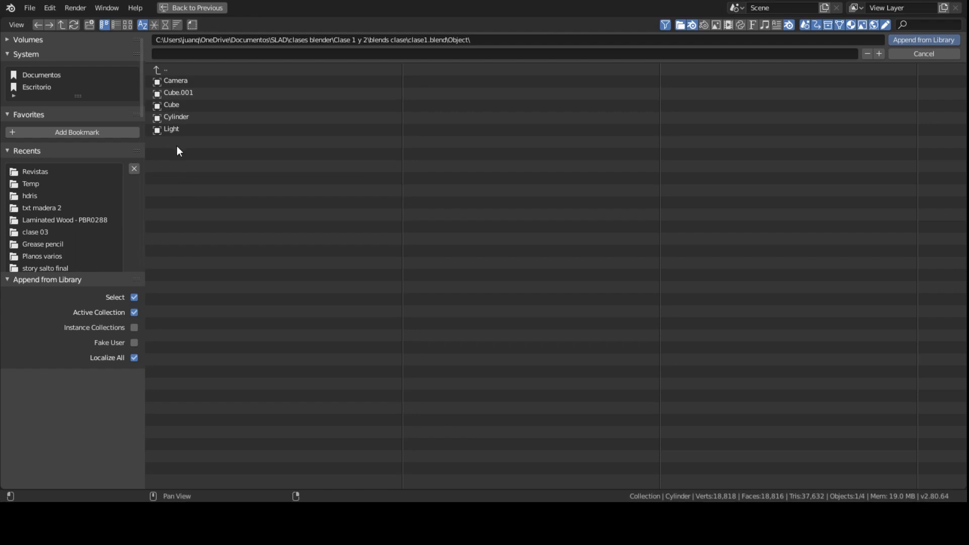
click(179, 118)
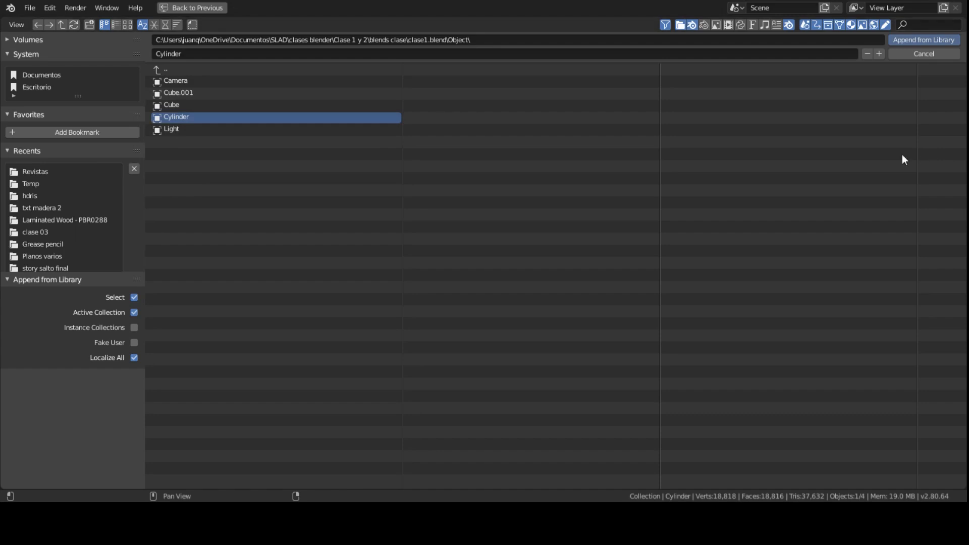
double_click(189, 117)
Delete the appended cylinder object beside the base of the cup
scroll(388, 195, up, 3)
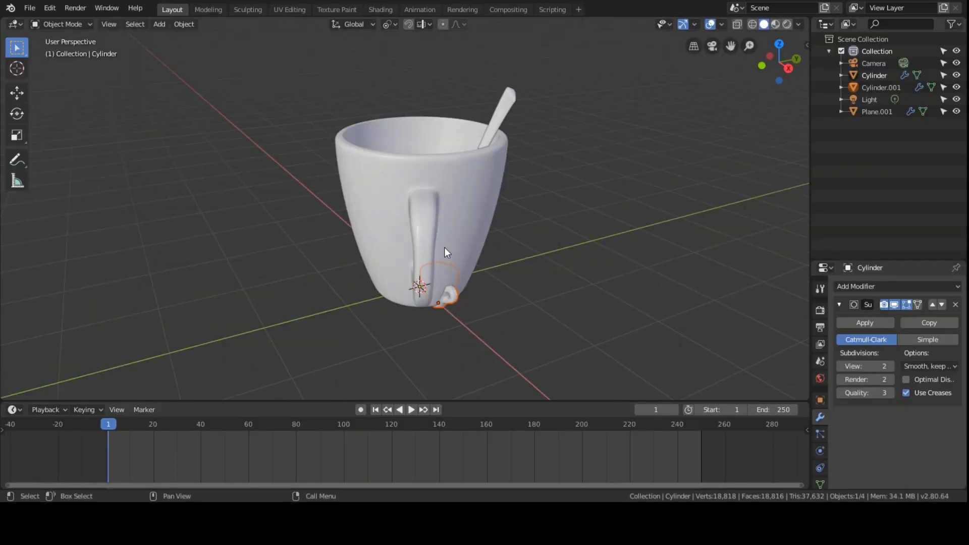
scroll(449, 240, down, 2)
key(s)
key(Escape)
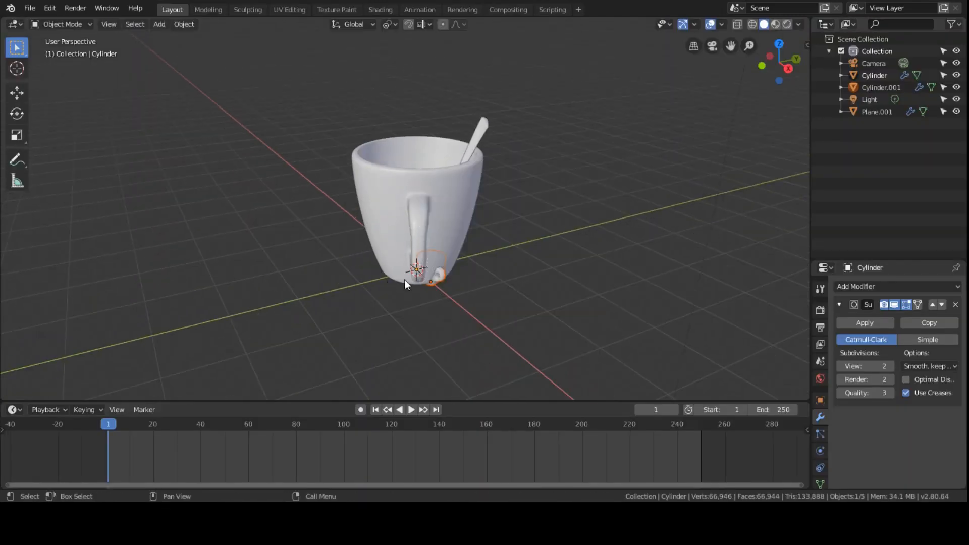
scroll(453, 276, up, 5)
scroll(453, 275, down, 5)
scroll(447, 288, up, 3)
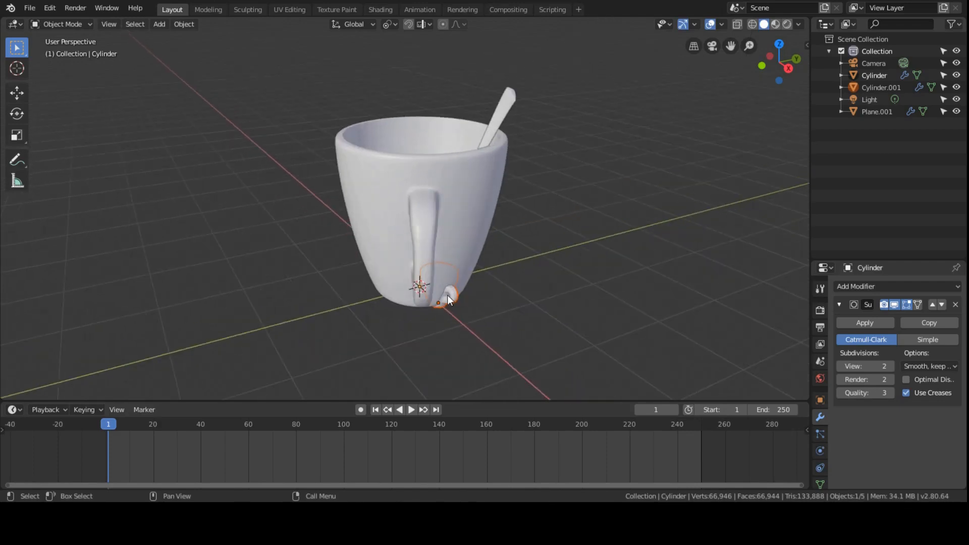
key(Delete)
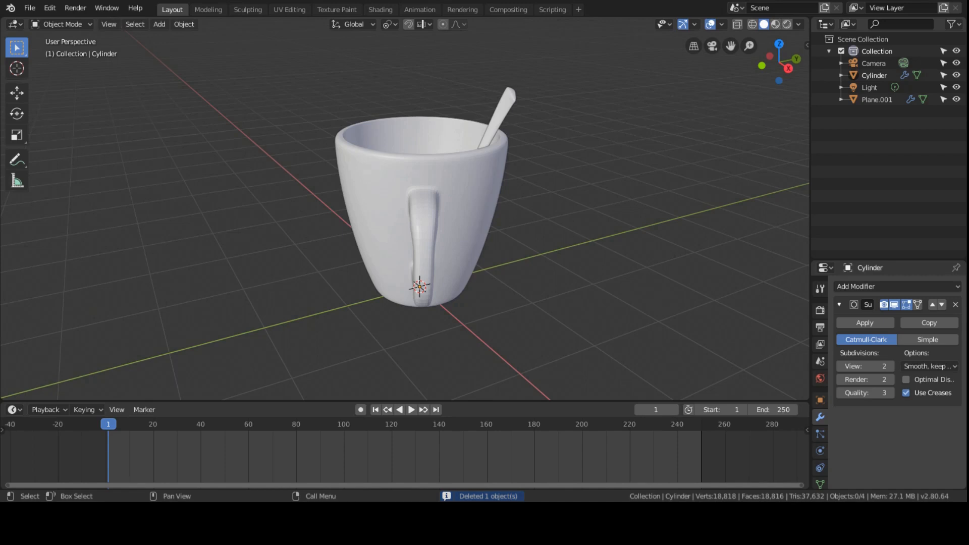
Select the cup and widen the Outliner and Properties area
click(495, 176)
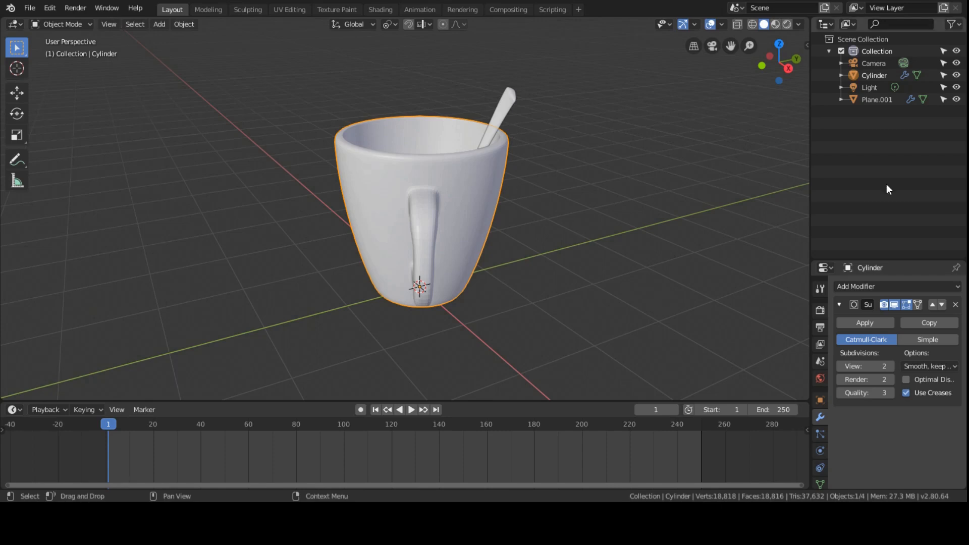
drag(809, 91, 774, 93)
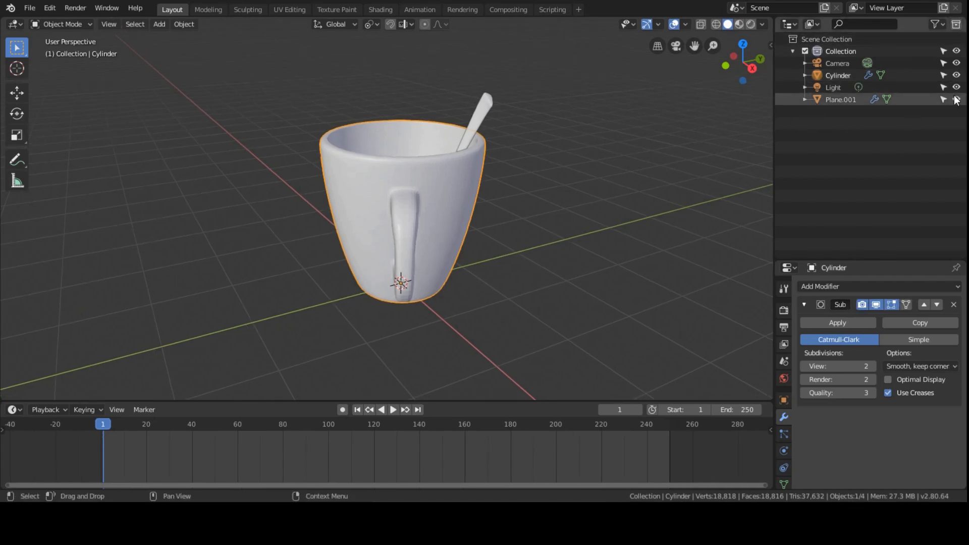
Select the camera, cylinder, light and plane entries in turn to check which scene object each one represents
click(832, 77)
click(836, 64)
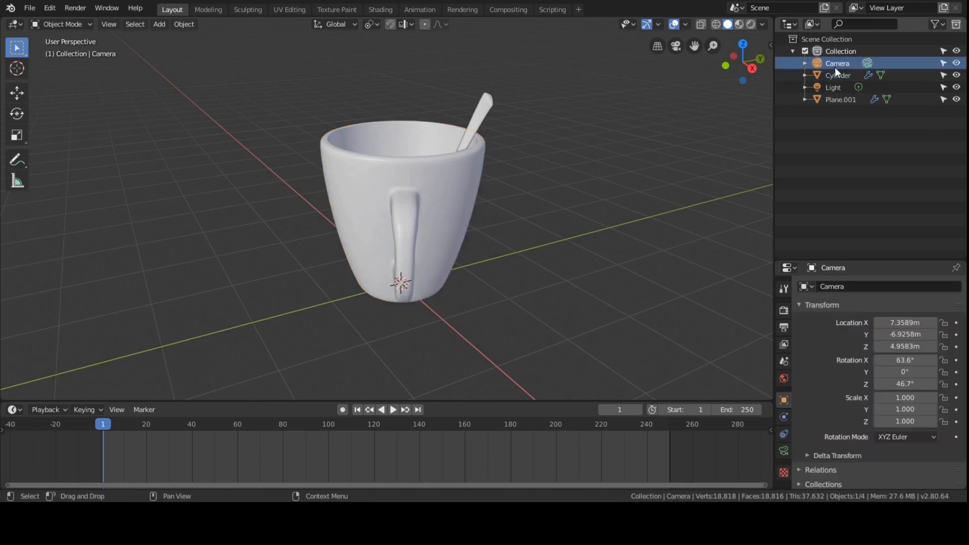
click(834, 76)
click(834, 88)
click(834, 100)
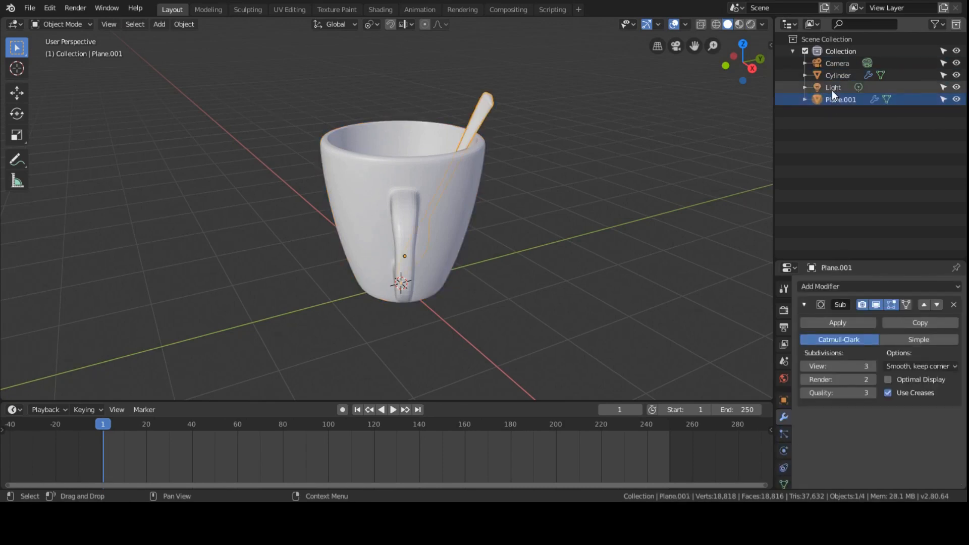
click(833, 87)
click(834, 75)
click(833, 65)
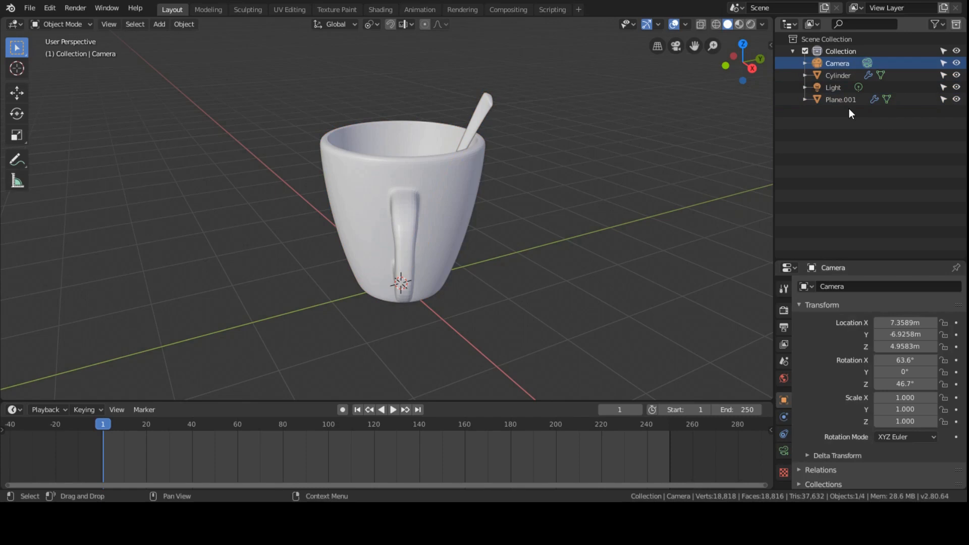
scroll(477, 191, down, 4)
scroll(489, 141, up, 3)
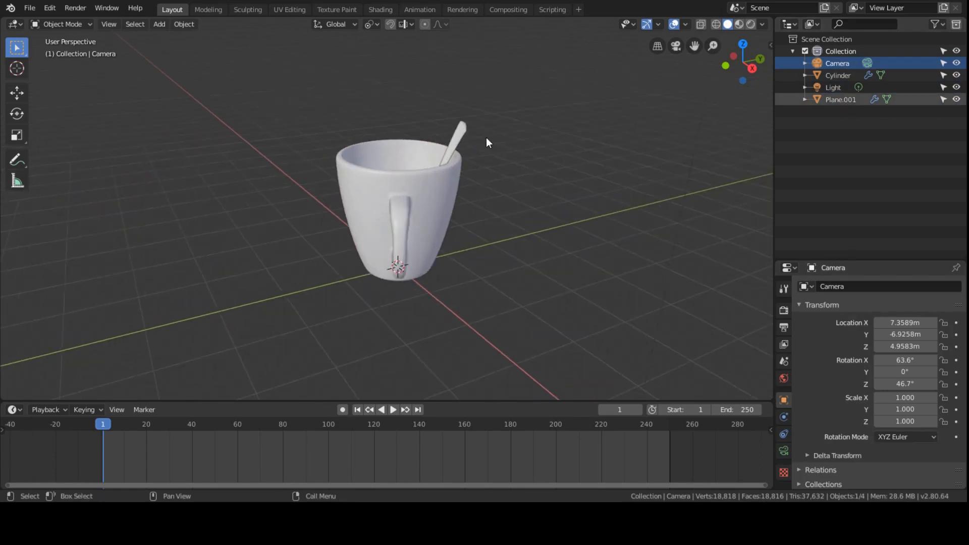
Rename the spoon object Plane.001 as cuchara
click(838, 100)
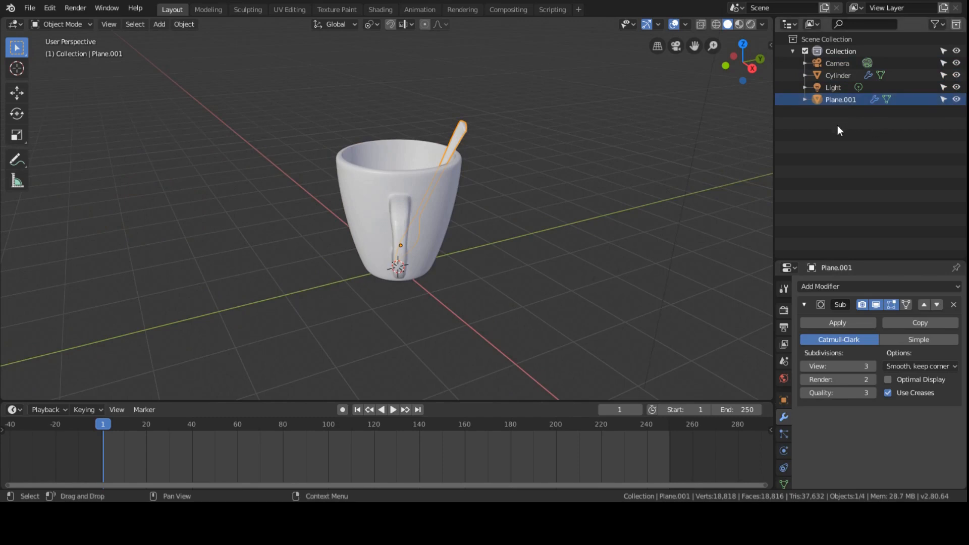
double_click(841, 100)
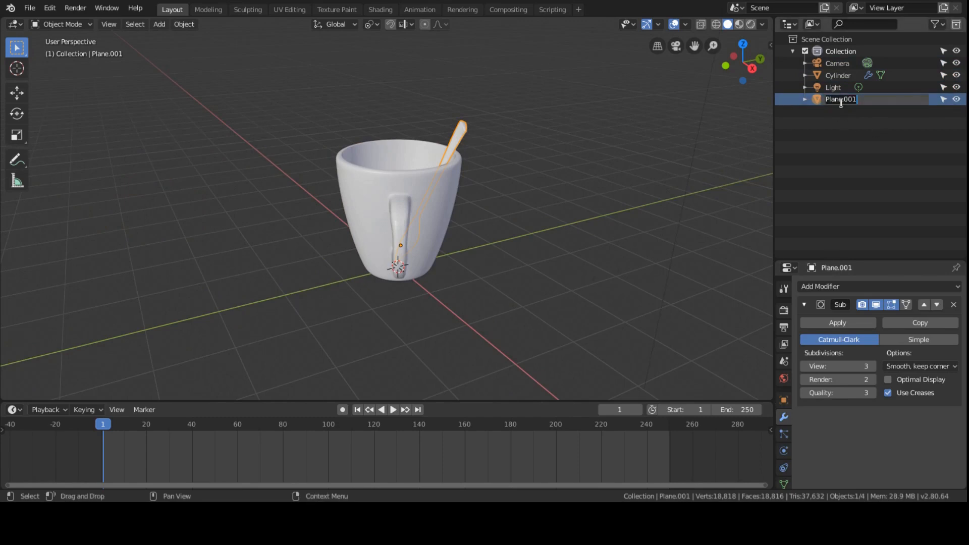
text(cuchara)
key(Return)
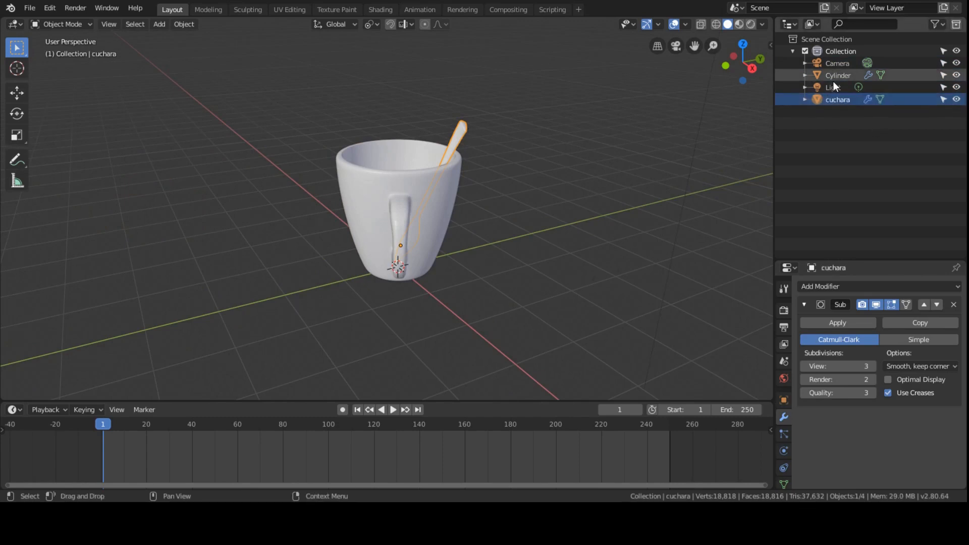
Rename the cup object Cylinder as tasa
double_click(833, 77)
text(tasa)
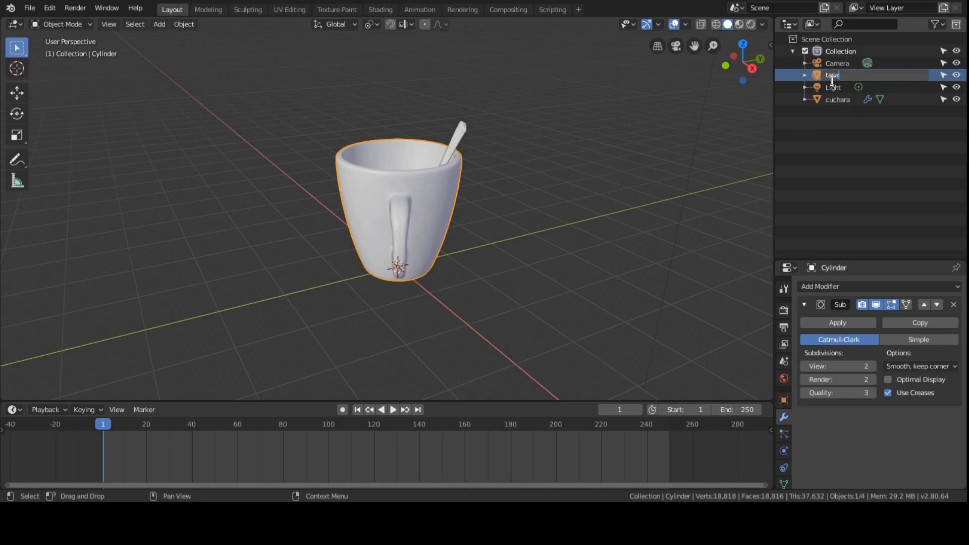
key(Return)
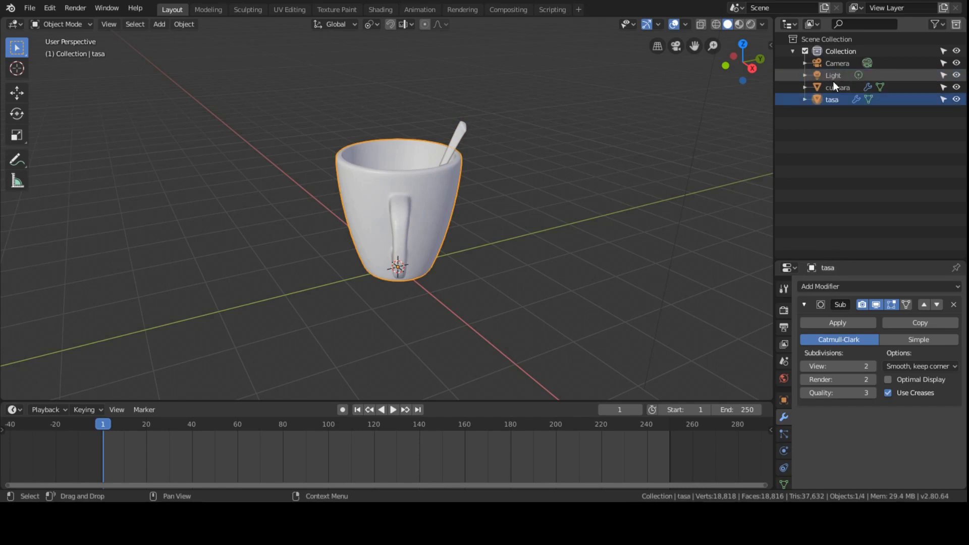
Save the scene as a new file named clase03b.blend in the clase 03 folder
click(30, 8)
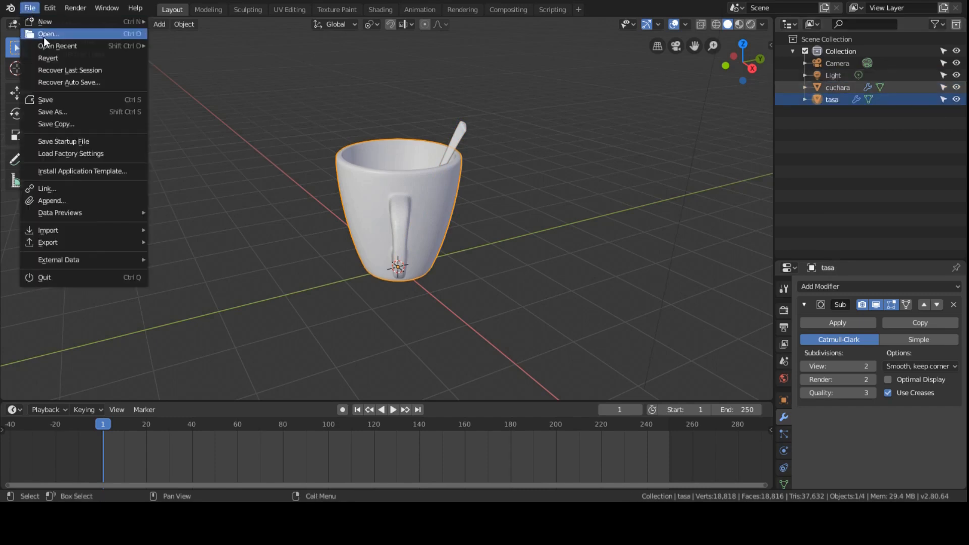
click(63, 109)
click(167, 70)
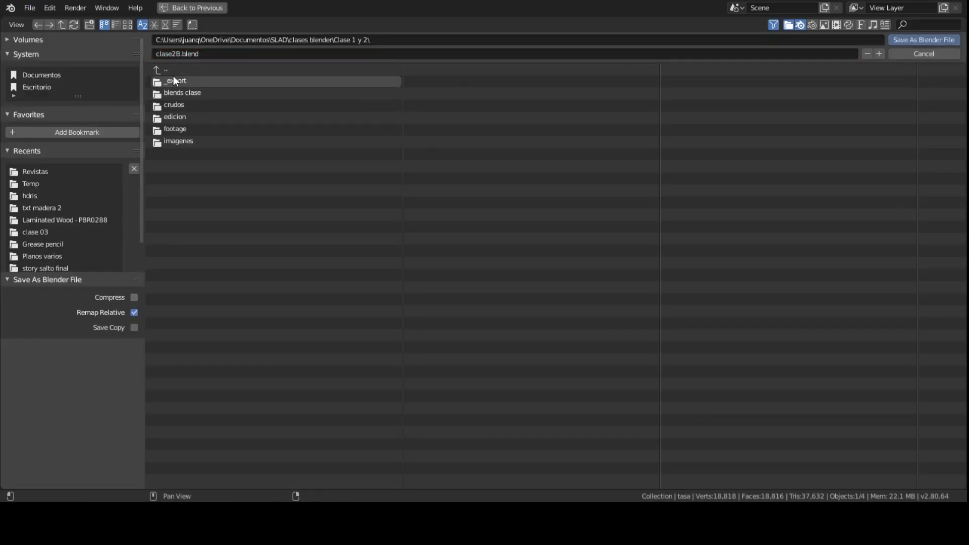
click(38, 231)
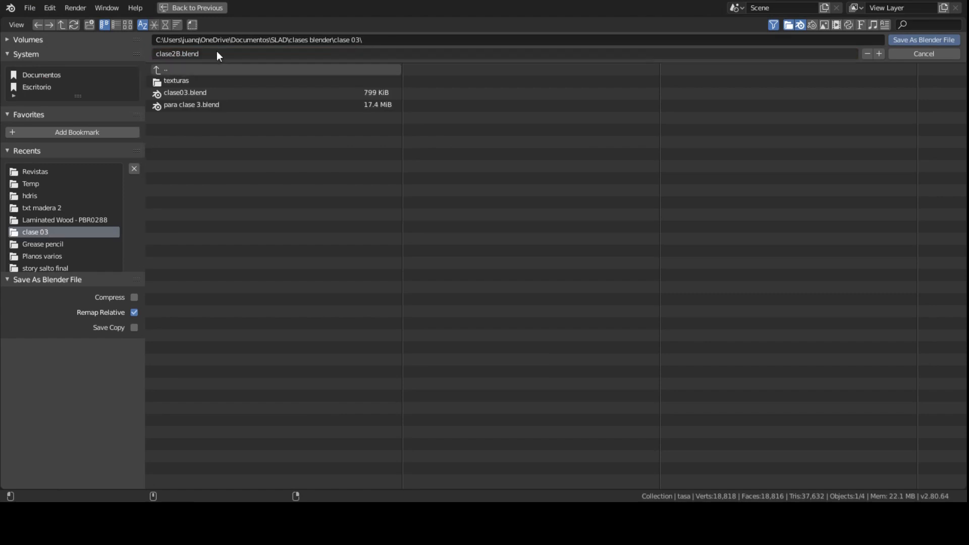
click(172, 54)
click(177, 54)
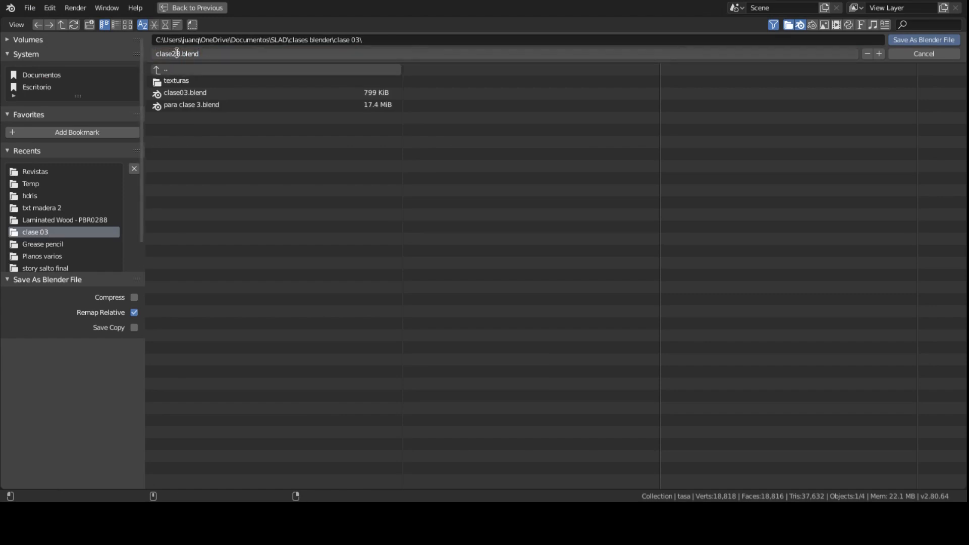
key(BackSpace)
key(BackSpace)
text(03b)
click(921, 40)
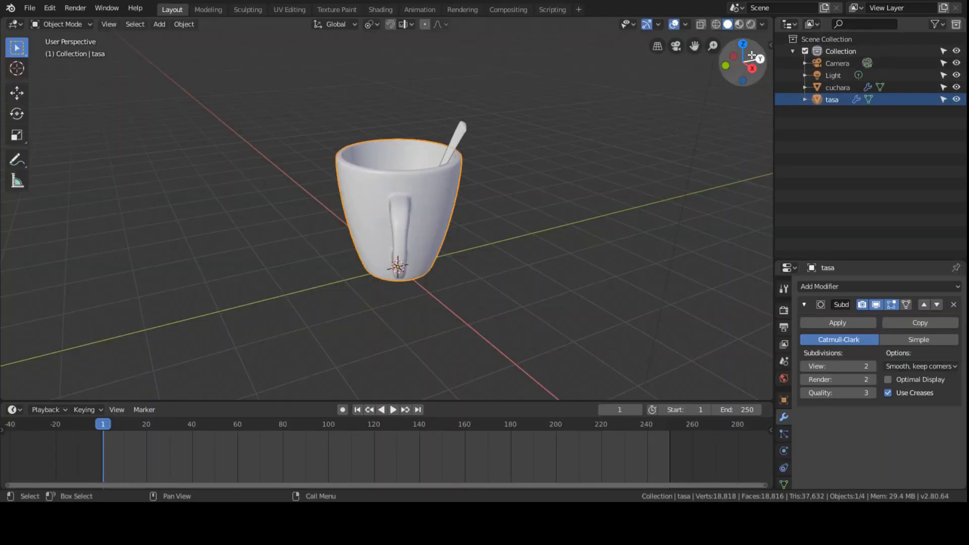
Append the Revista object from 19-06-10_Blender_Class.blend in the blends clase folder of Clase 1 y 2
click(30, 8)
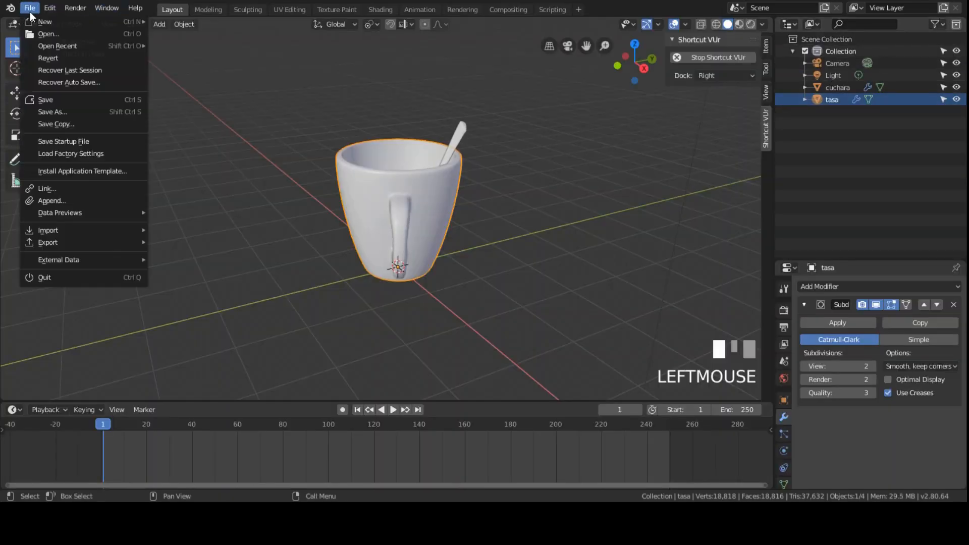
click(56, 202)
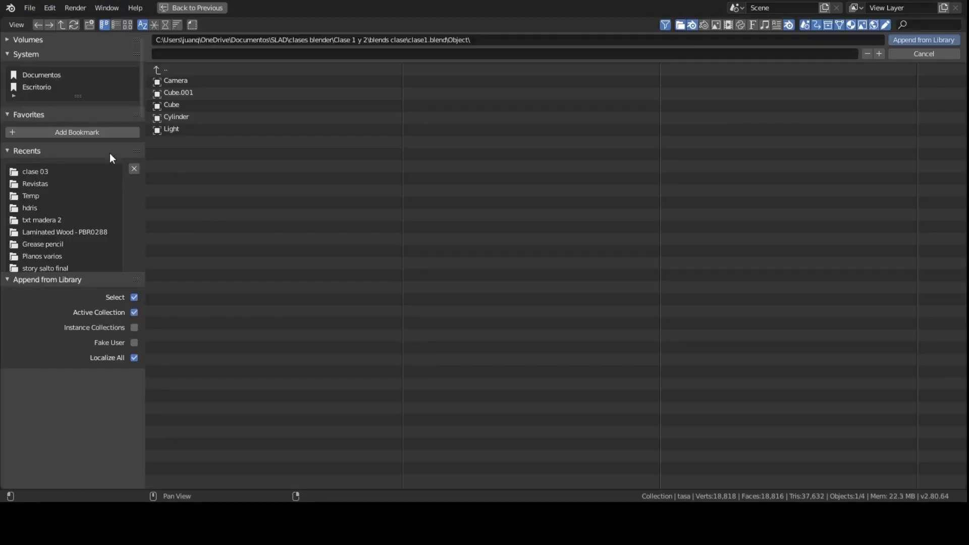
click(164, 69)
click(168, 69)
click(172, 69)
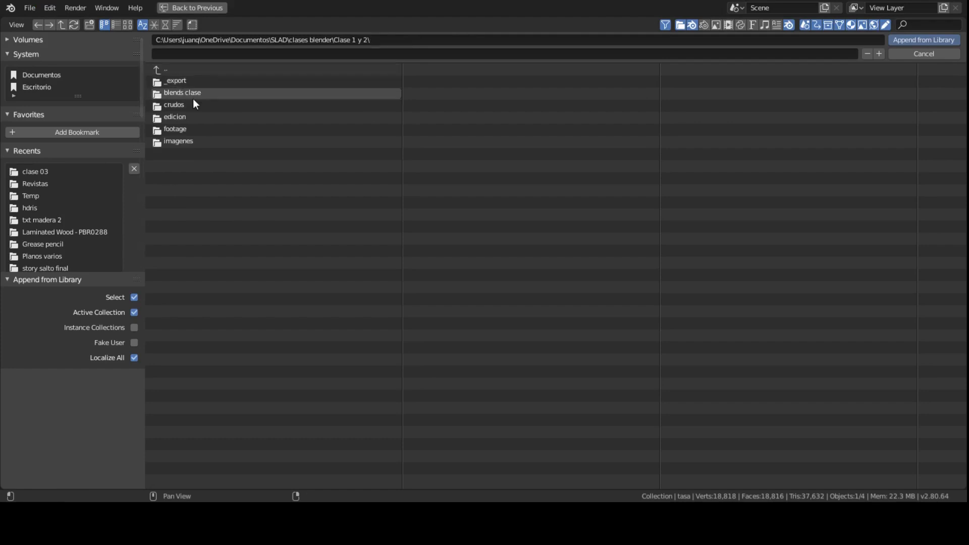
click(168, 69)
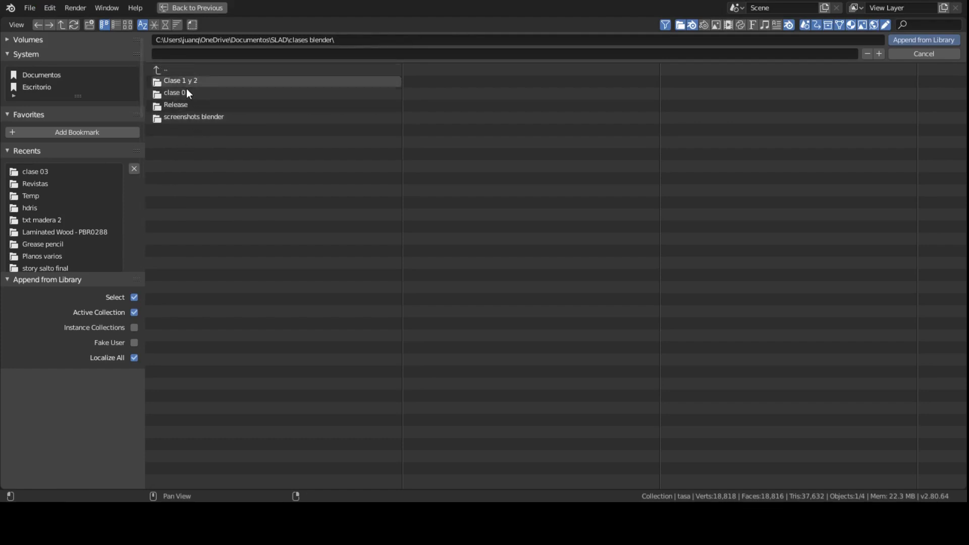
click(187, 83)
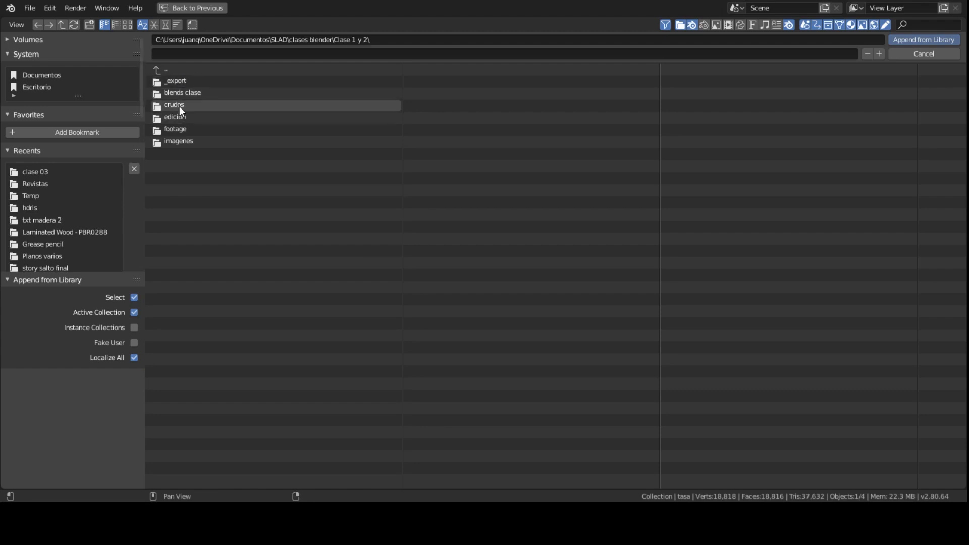
click(182, 105)
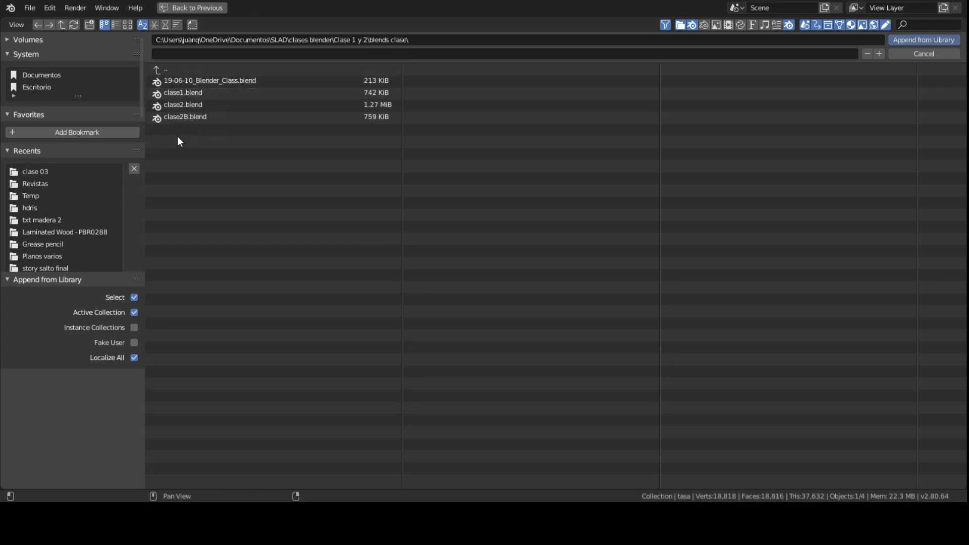
double_click(213, 84)
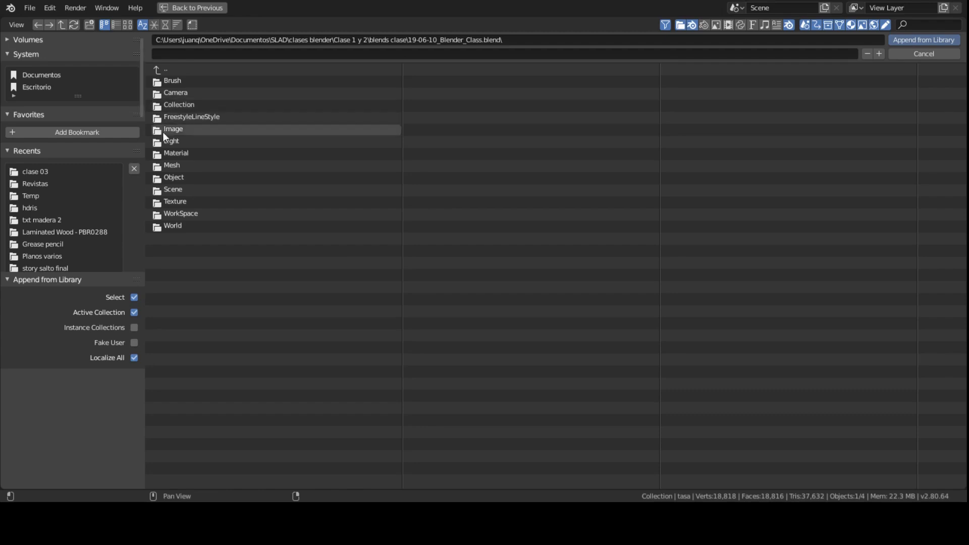
click(175, 177)
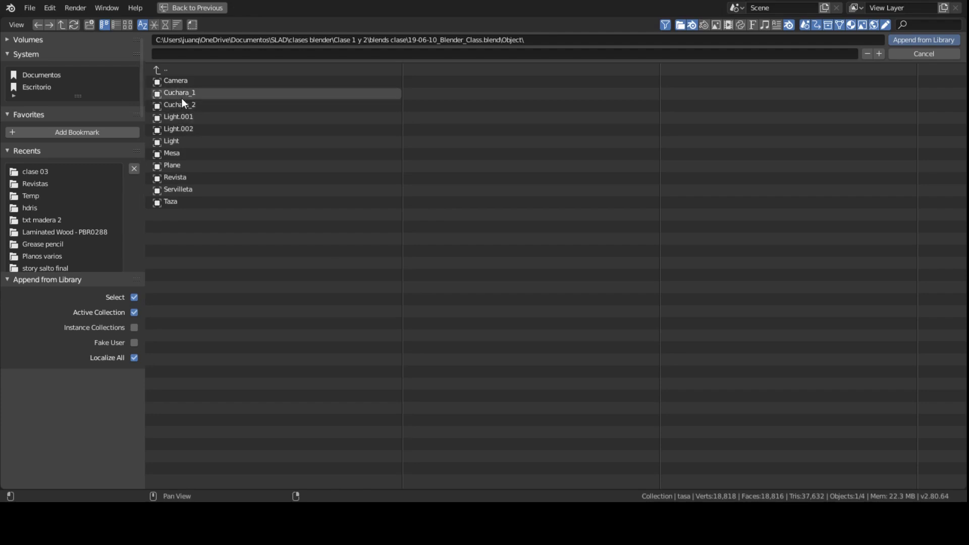
double_click(171, 177)
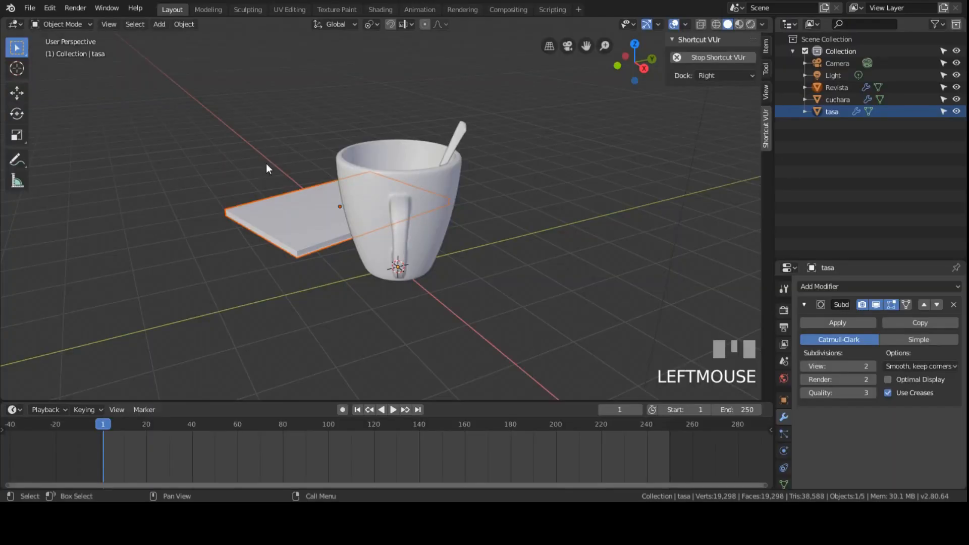
Delete the appended Revista object from the scene
scroll(288, 208, up, 3)
scroll(288, 208, up, 2)
scroll(292, 214, down, 3)
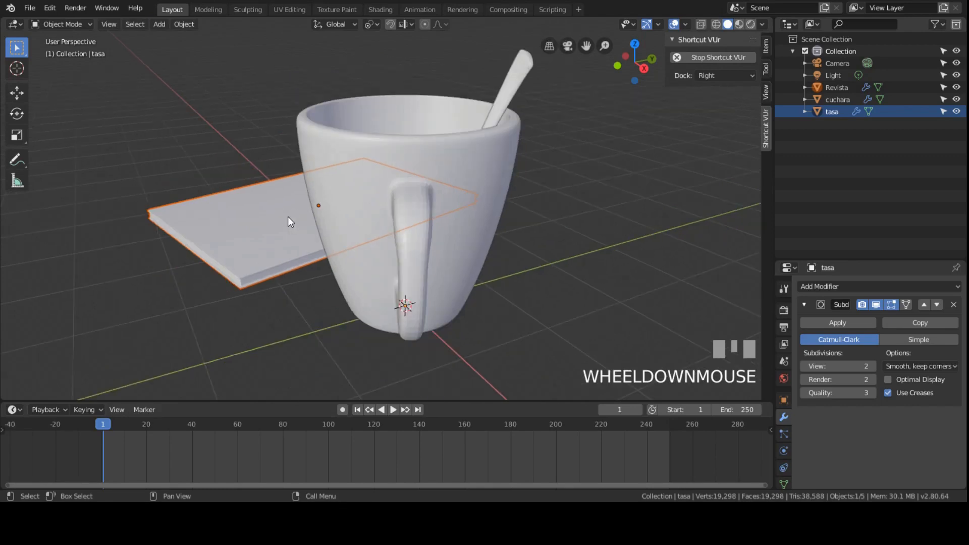
shift+middle_drag(288, 217, 399, 192)
scroll(378, 210, up, 3)
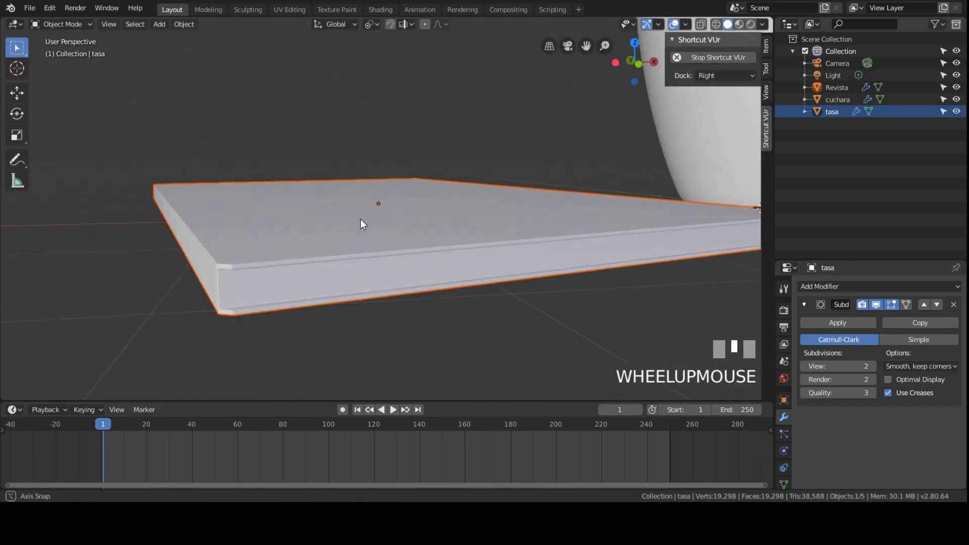
shift+middle_drag(361, 221, 328, 298)
scroll(339, 223, down, 3)
scroll(339, 220, up, 2)
key(x)
click(338, 220)
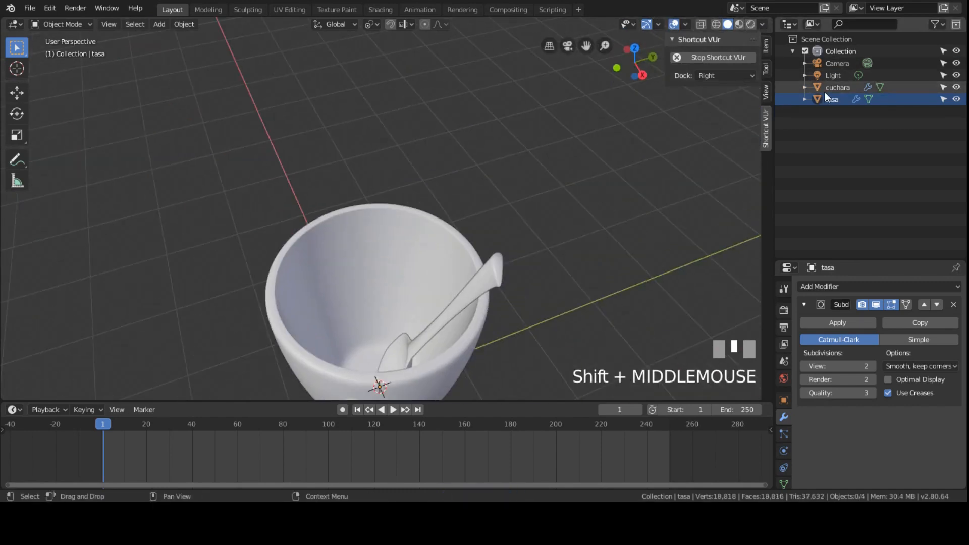
Try adding a plane at the 3D cursor beneath the cup, and undo the addition
scroll(488, 204, down, 4)
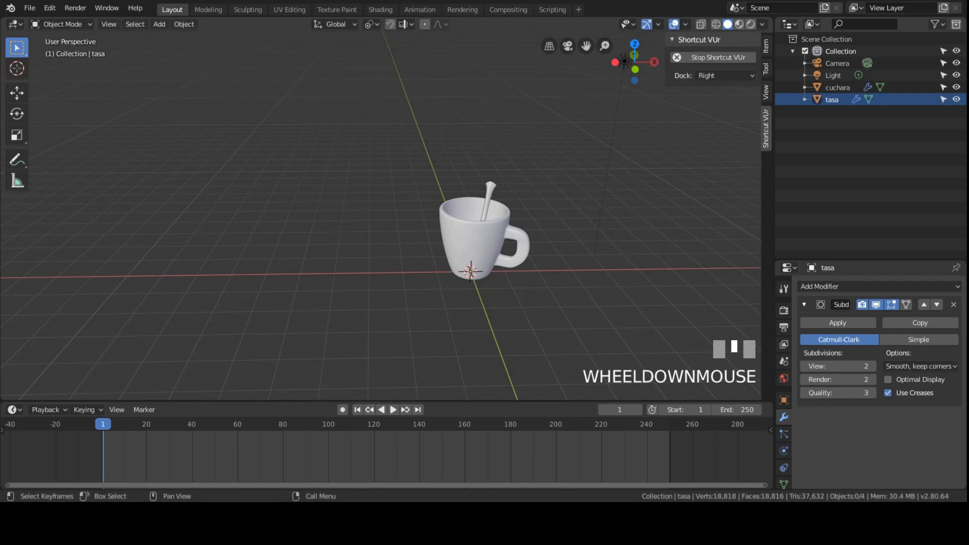
key(shift+a)
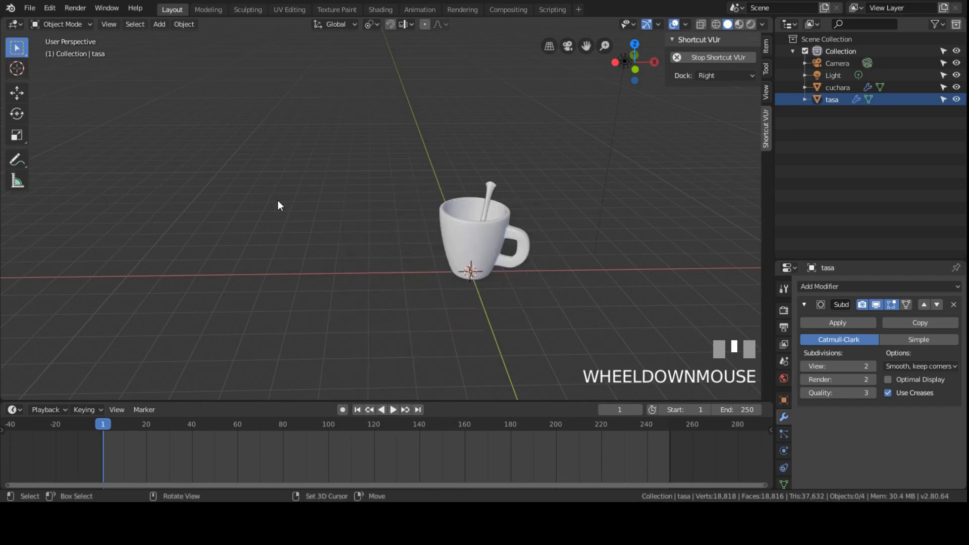
key(shift+a)
click(329, 197)
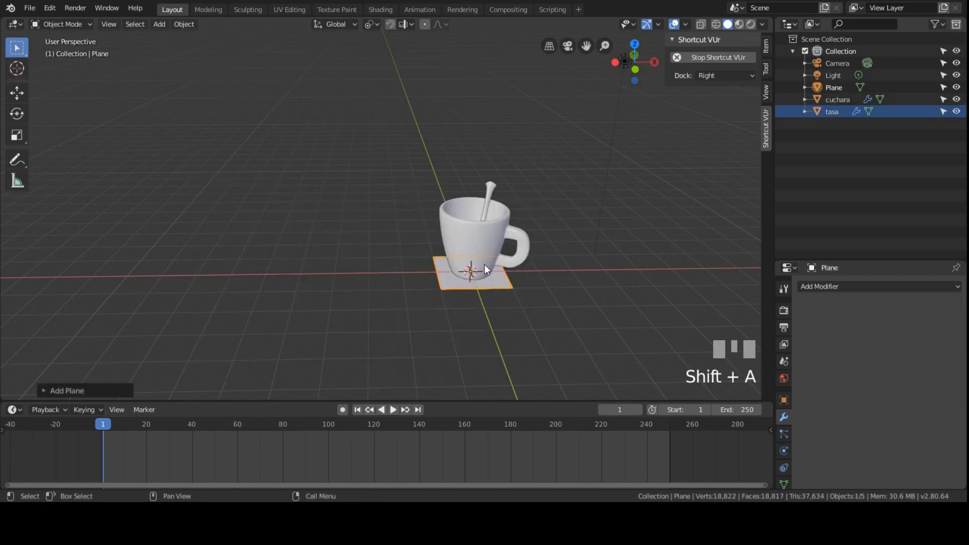
scroll(483, 268, down, 3)
scroll(484, 268, up, 5)
mouse_move(523, 265)
shift+middle_down()
mouse_move(507, 269)
mouse_move(532, 280)
shift+middle_up()
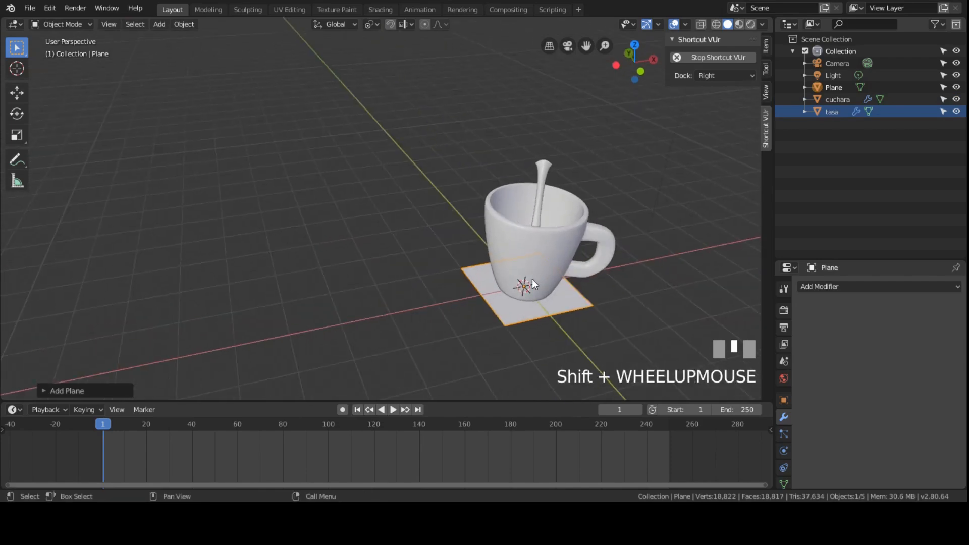
scroll(532, 279, down, 2)
key(ctrl+z)
Place the 3D cursor in the empty space behind the cup and add a plane there
click(16, 69)
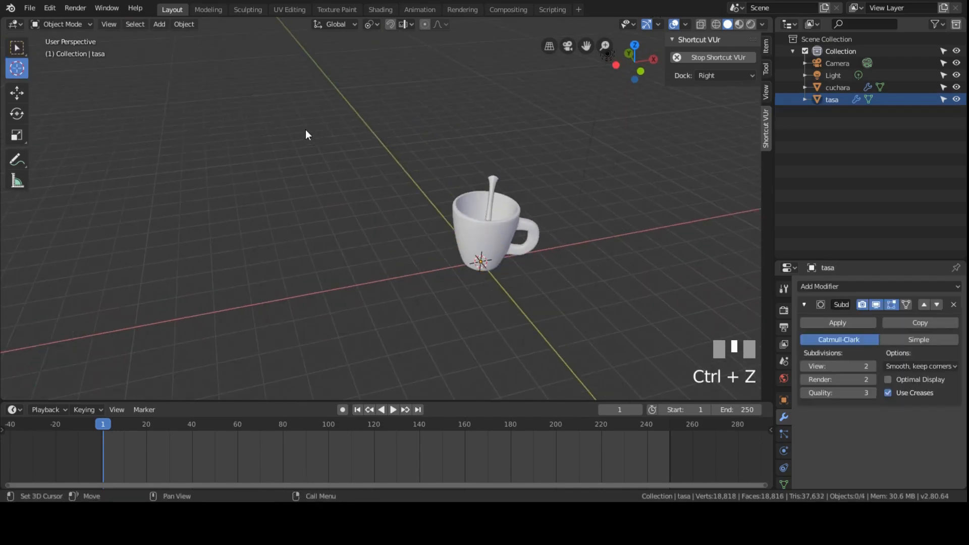
click(304, 128)
key(shift+a)
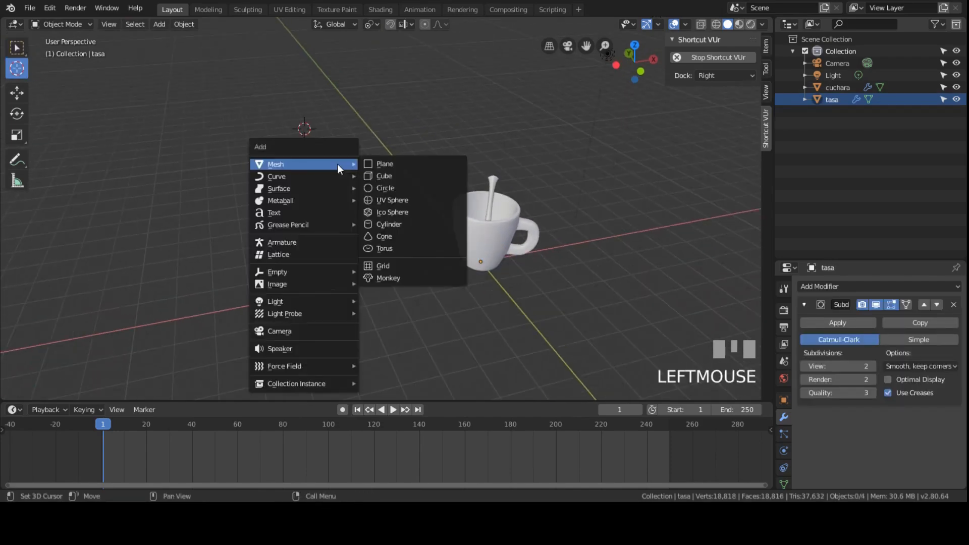
click(387, 164)
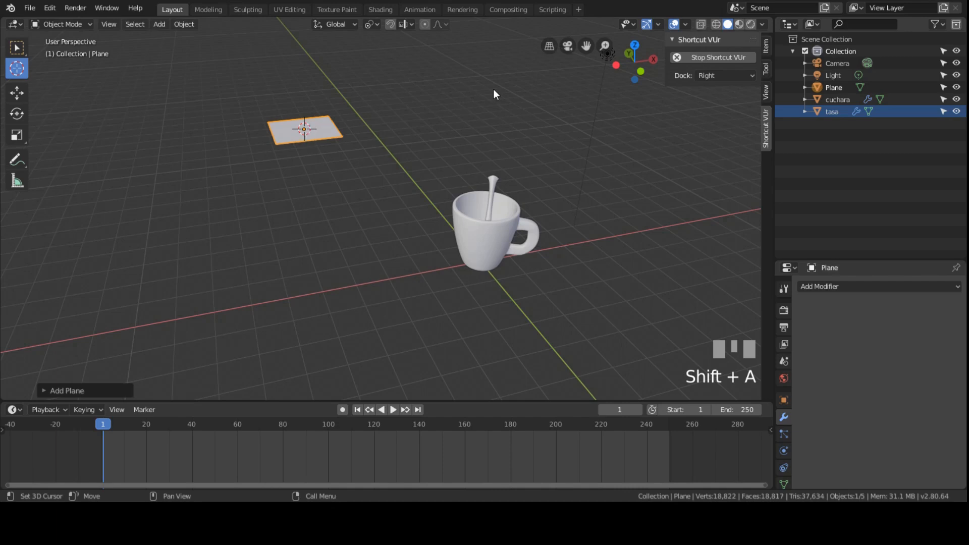
Reposition the 3D cursor freely at several spots, ending just above and behind the cup
click(423, 325)
click(325, 185)
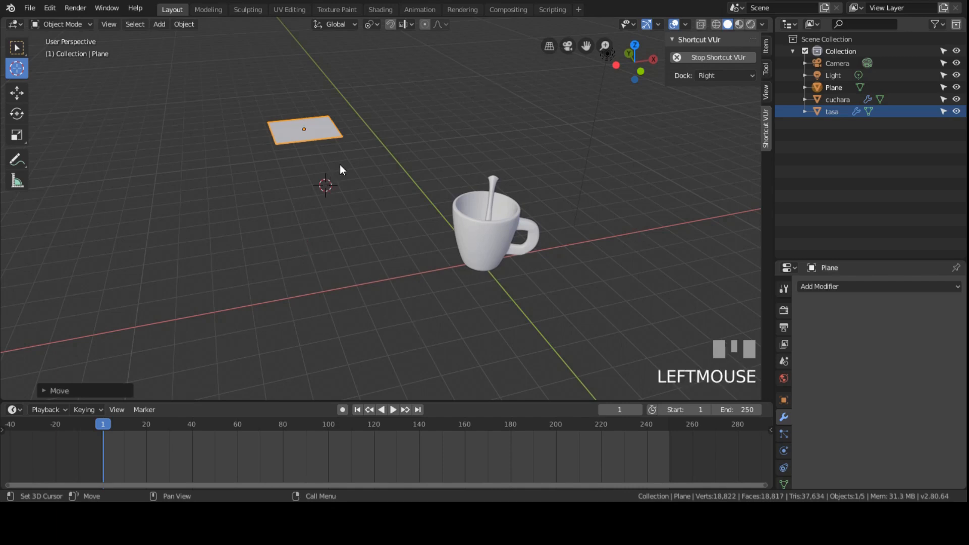
click(447, 107)
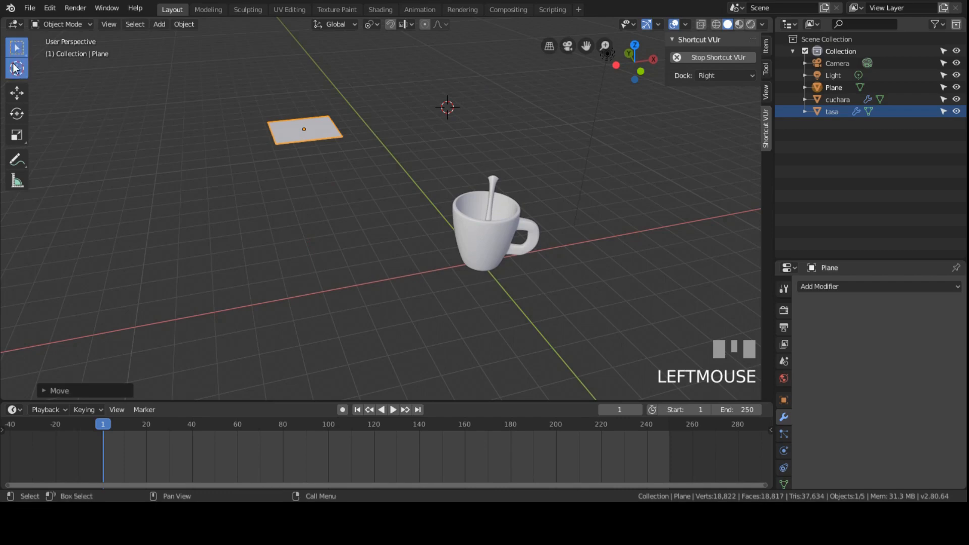
click(16, 67)
drag(323, 141, 477, 152)
Switch back to the Select Box tool and delete the plane behind the cup
click(17, 48)
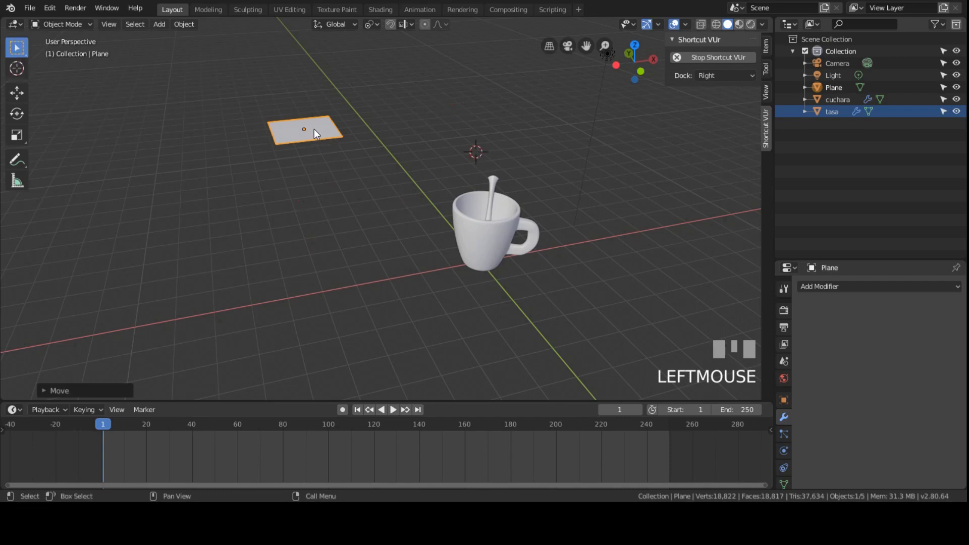
key(x)
click(314, 129)
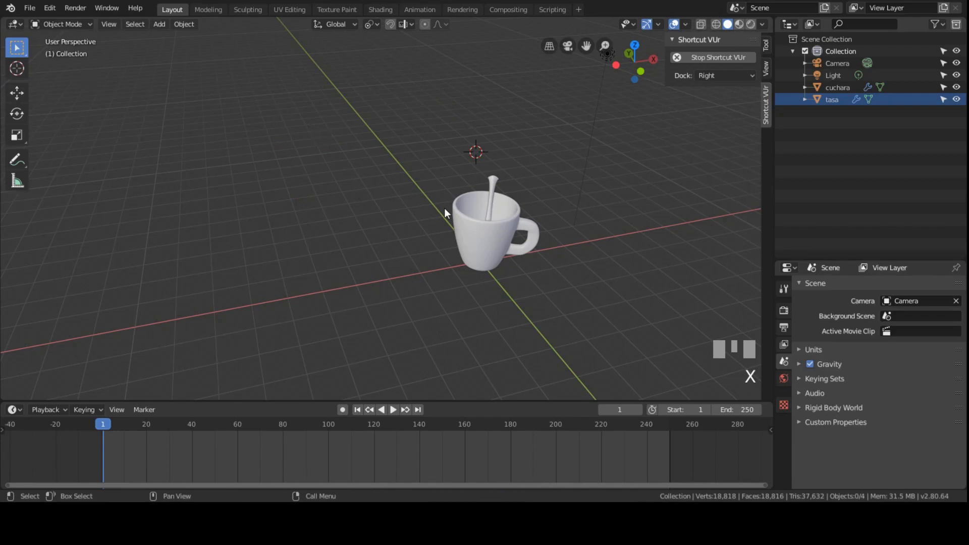
Add a plane at the displaced 3D cursor and clear its location to bring it to the world origin
scroll(444, 208, up, 3)
shift+middle_drag(465, 231, 475, 259)
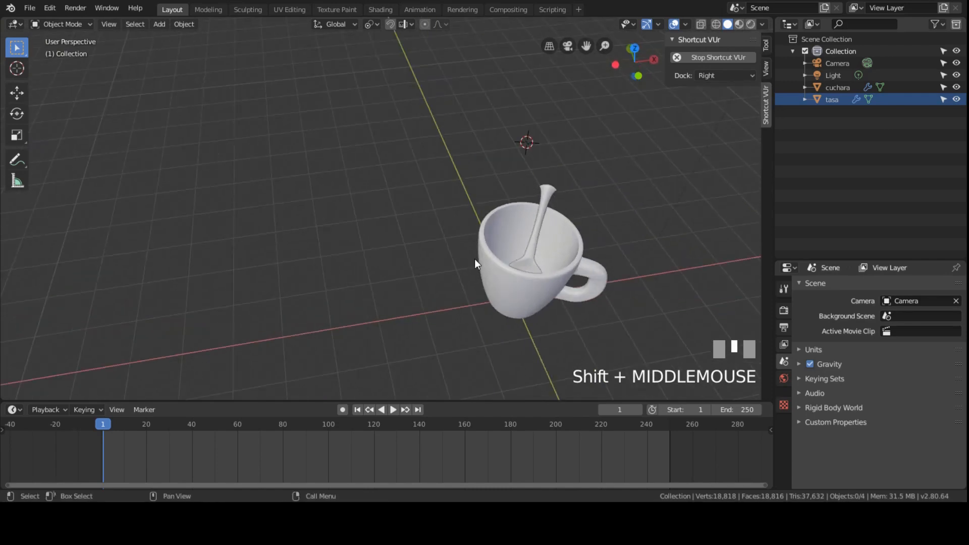
scroll(388, 156, down, 4)
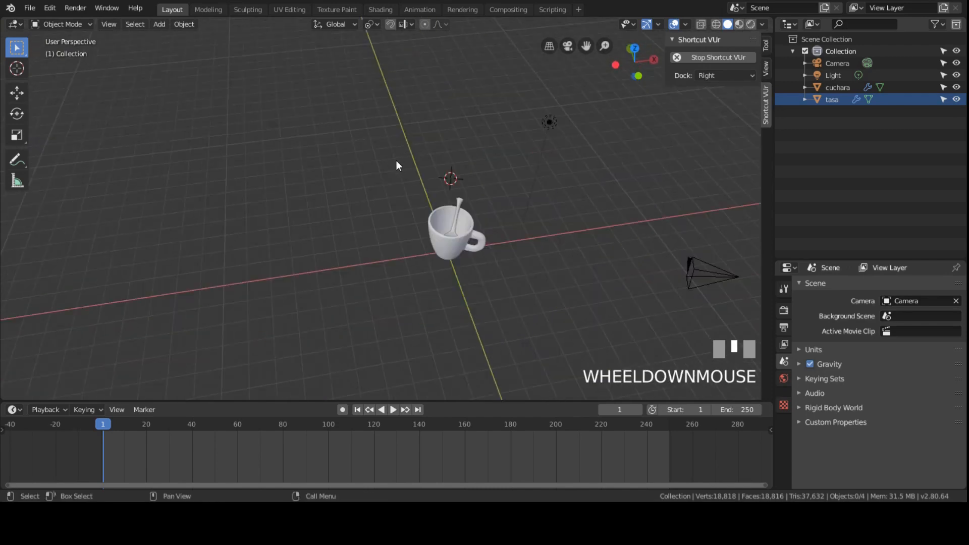
key(shift+a)
mouse_move(390, 149)
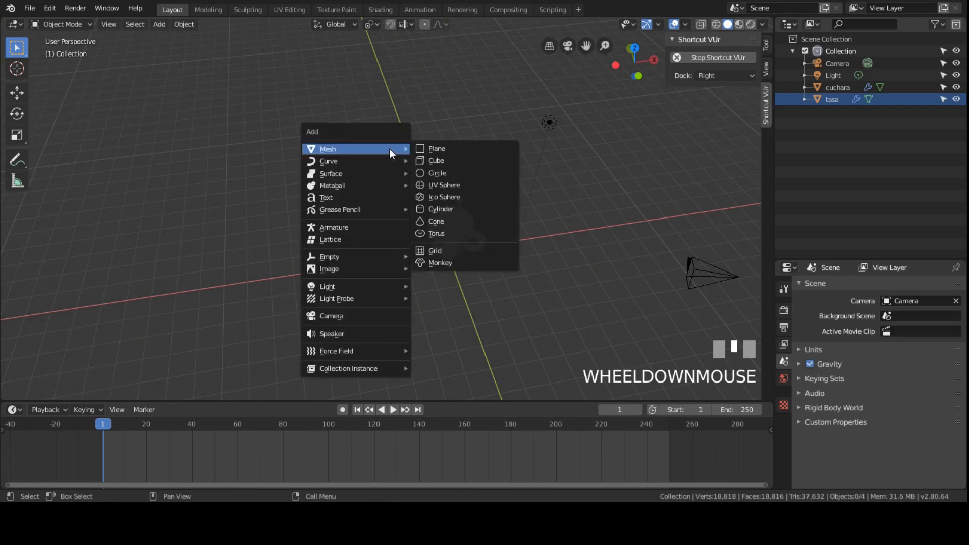
click(445, 152)
scroll(444, 162, up, 2)
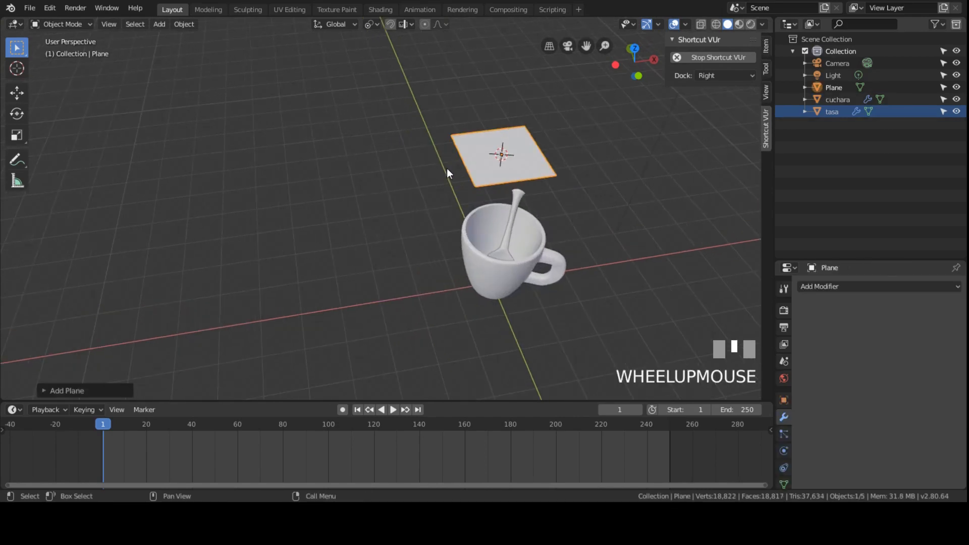
key(alt+g)
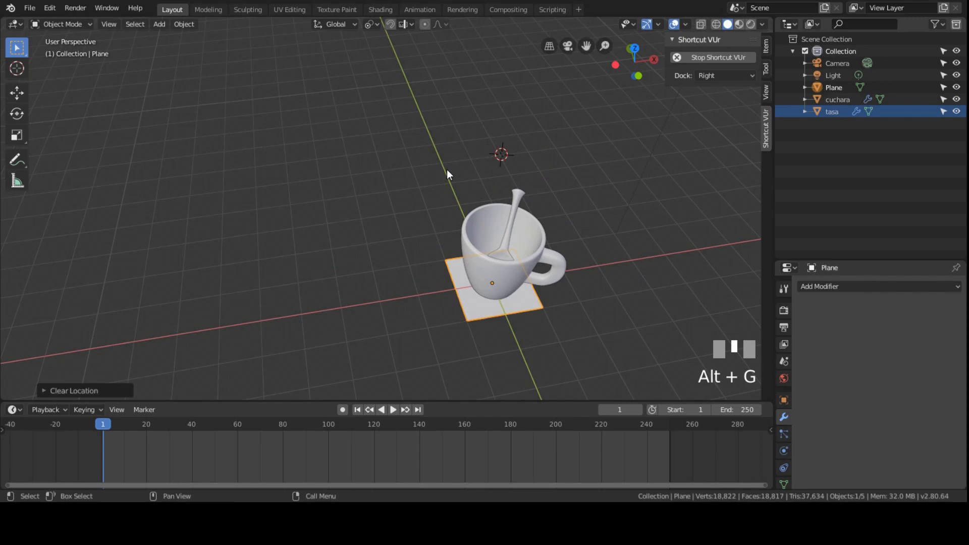
Delete the plane beneath the cup
scroll(447, 169, down, 2)
key(x)
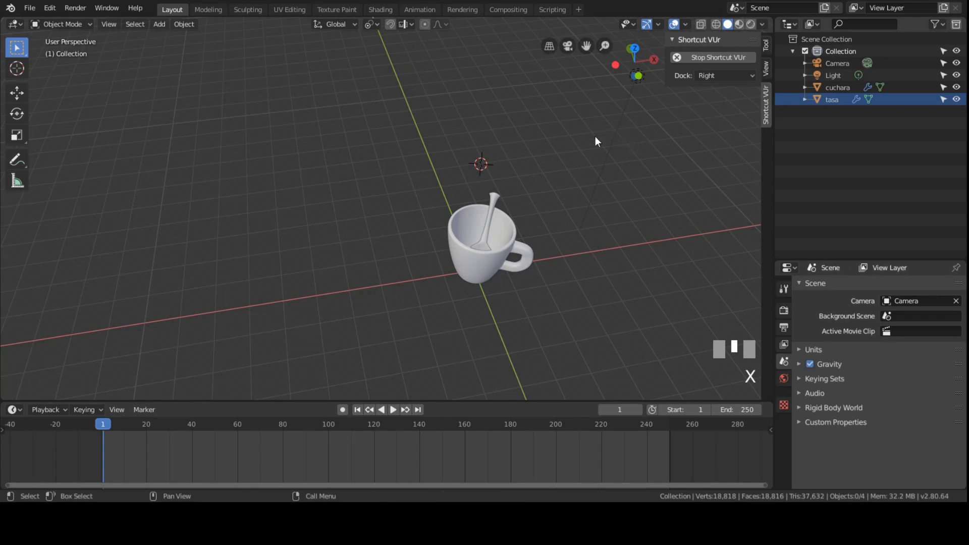
Set the 3D cursor's X, Y and Z location to 0 m in the view settings and hide the sidebar
click(766, 67)
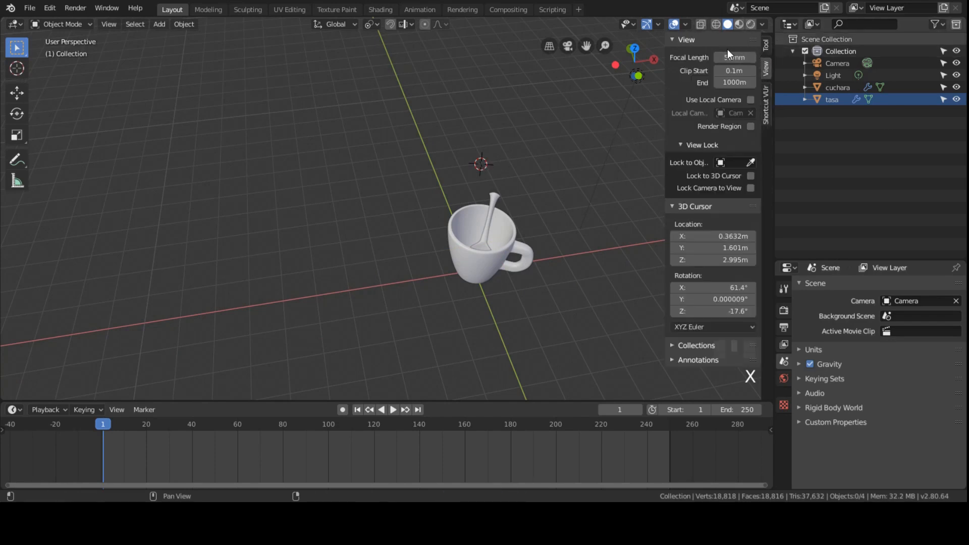
key(n)
key(n)
key(n)
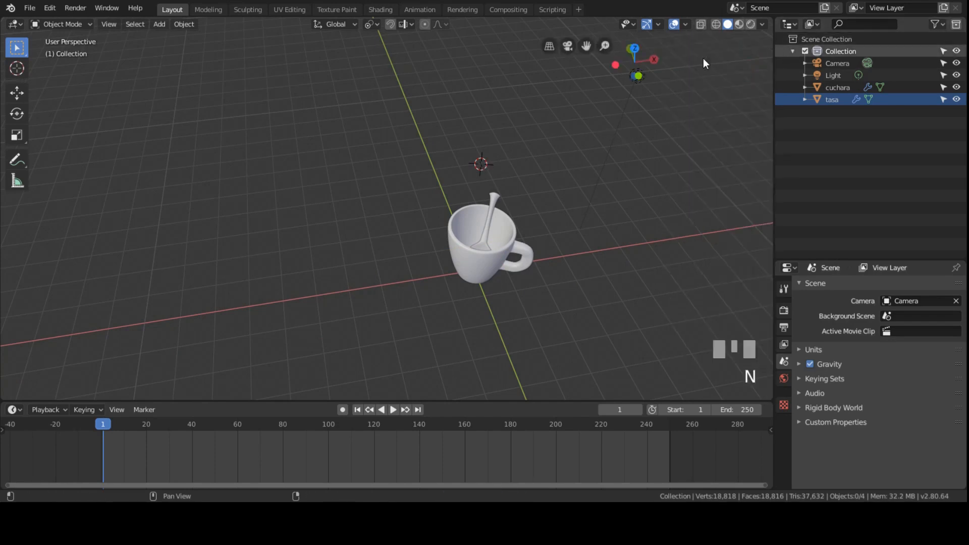
key(n)
key(n)
click(767, 51)
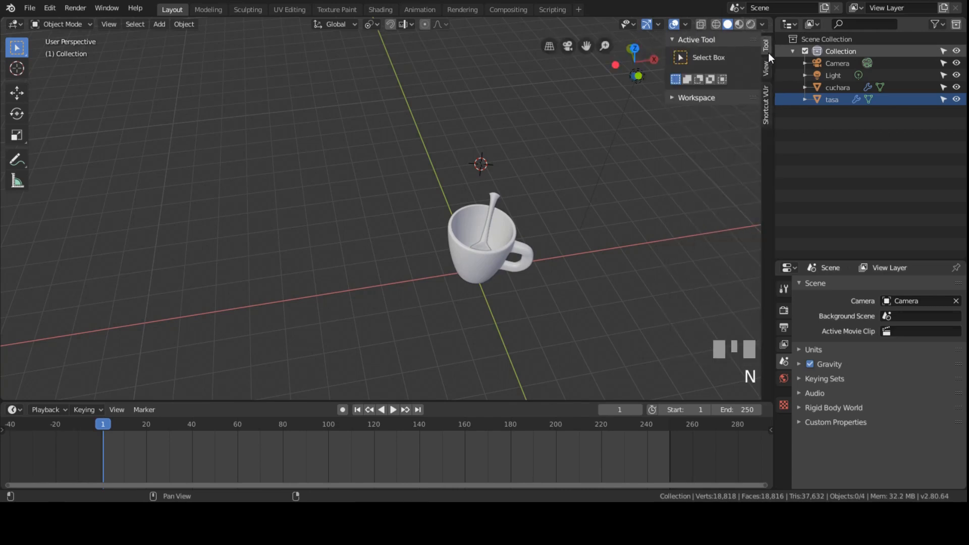
click(767, 62)
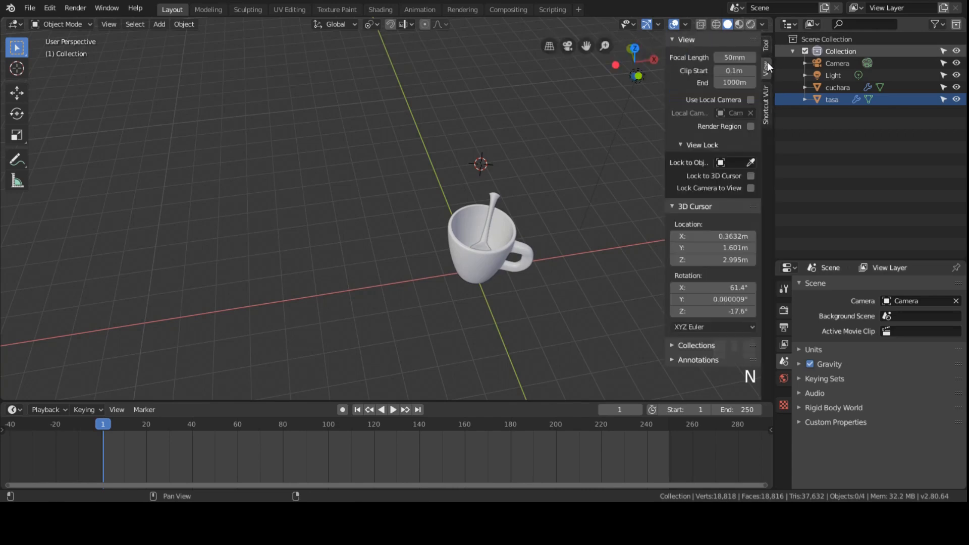
click(719, 235)
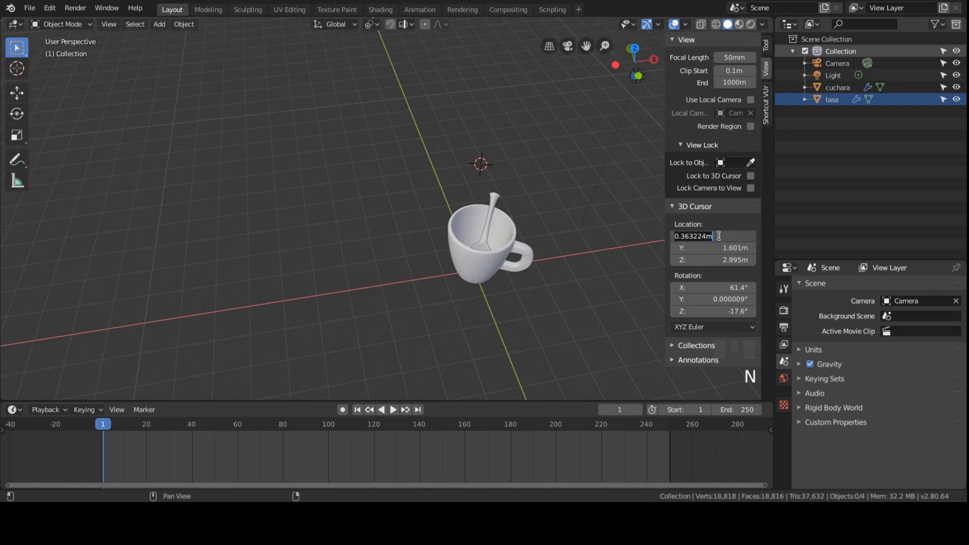
text(0)
click(727, 248)
text(0)
key(Return)
click(712, 260)
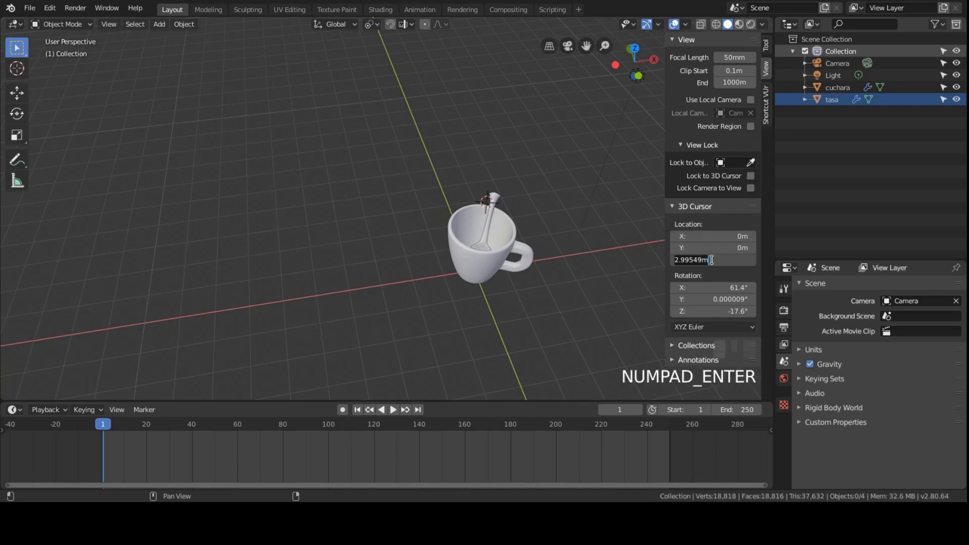
text(0)
key(KP_Enter)
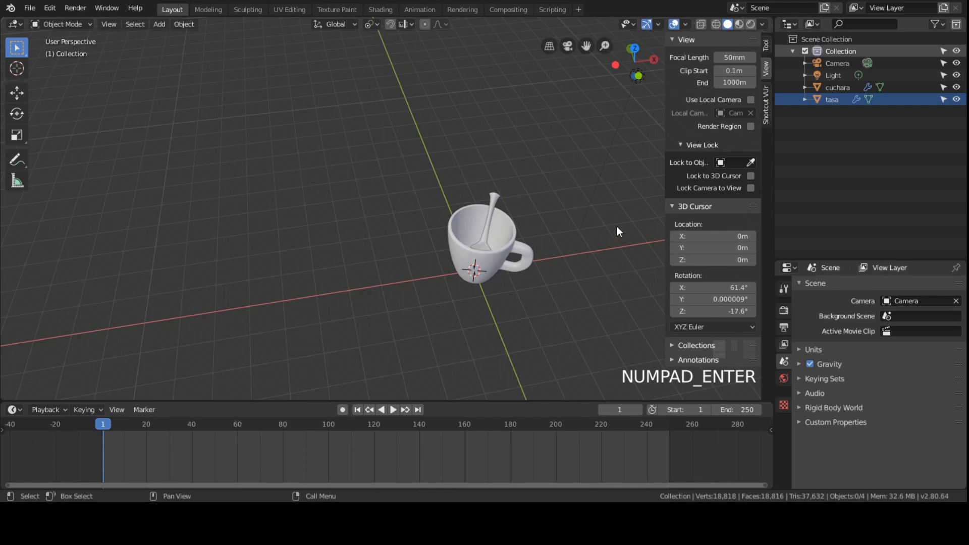
key(n)
Add a plane at the world origin and scale it up into a large surface beneath the cup
key(shift+a)
mouse_move(616, 226)
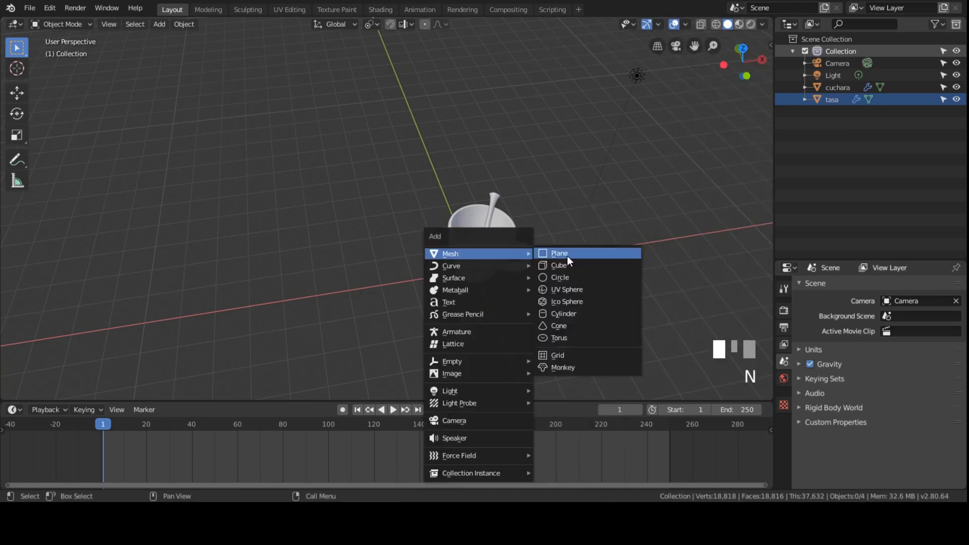
click(567, 256)
scroll(487, 248, down, 3)
key(s)
click(76, 352)
middle_drag(531, 259, 525, 242)
scroll(525, 242, up, 1)
shift+middle_drag(526, 245, 525, 242)
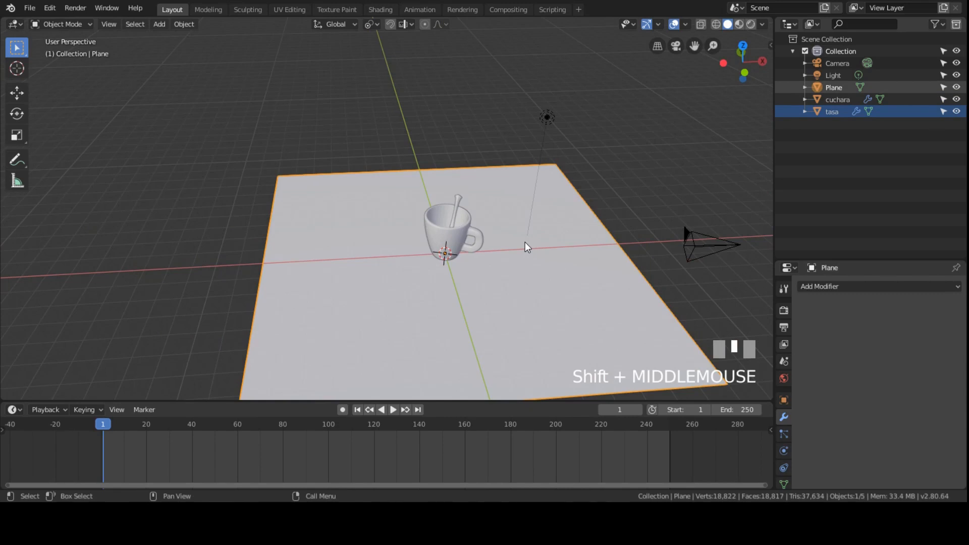
key(ctrl+z)
Add a cube at the world origin, overlapping the base of the cup
key(shift+a)
mouse_move(514, 259)
click(571, 268)
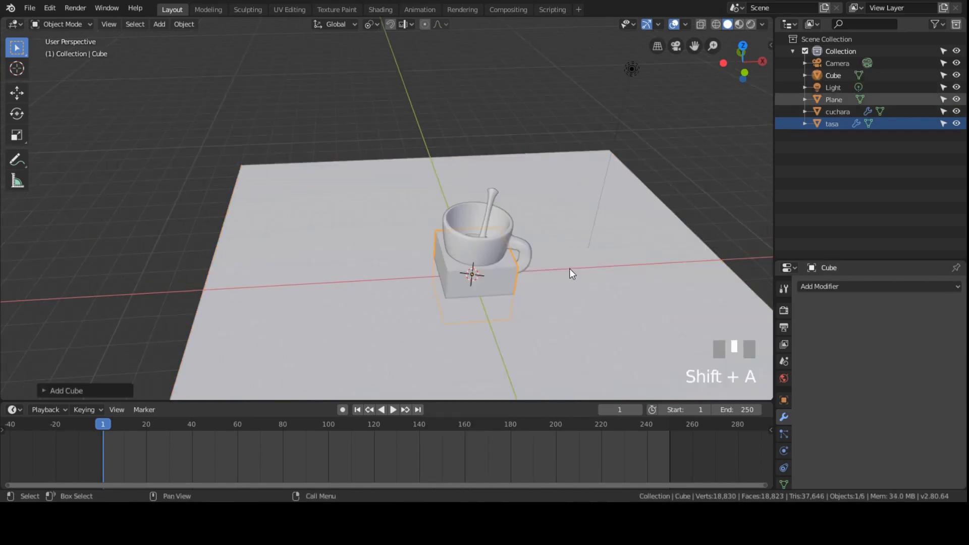
scroll(506, 257, up, 1)
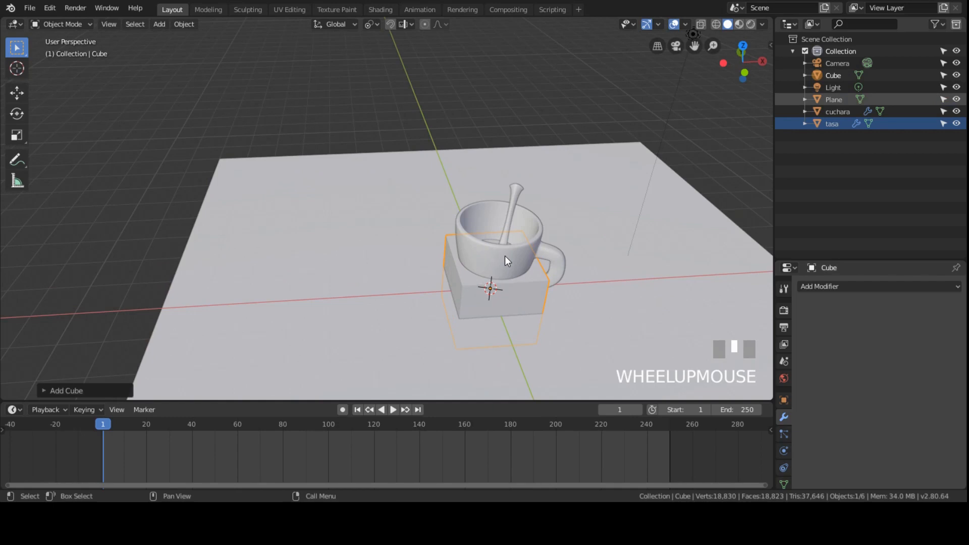
Enter Edit Mode on the cube and isolate it in local view
key(Tab)
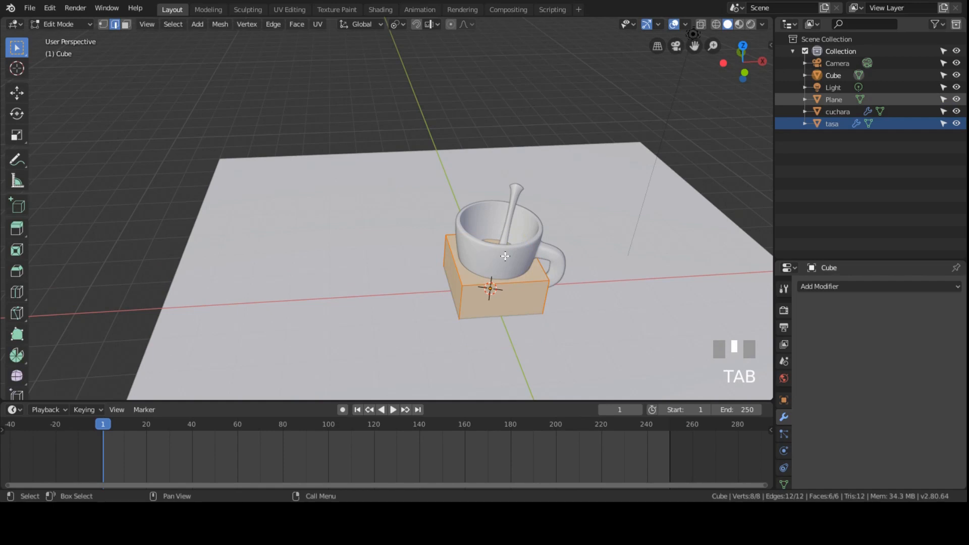
key(KP_Divide)
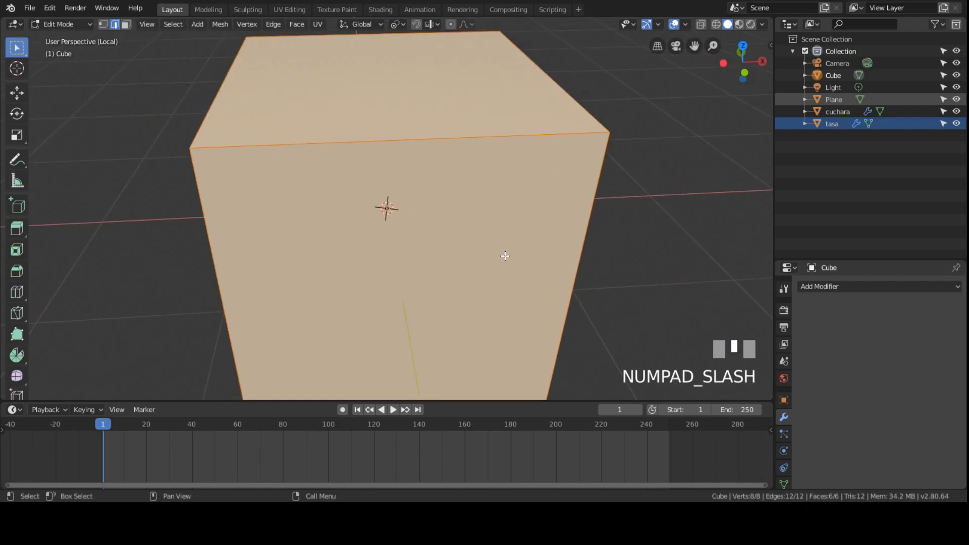
scroll(460, 258, down, 3)
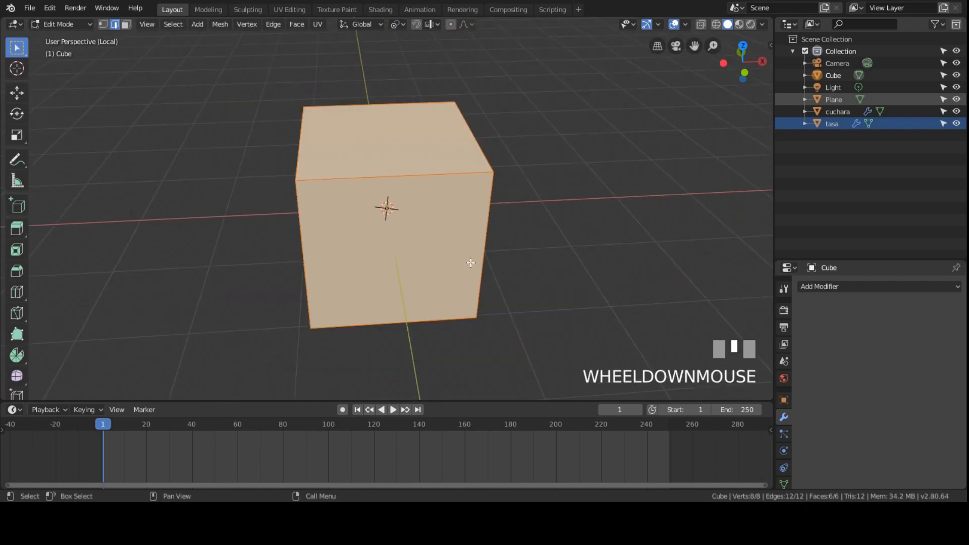
key(KP_Divide)
key(KP_Divide)
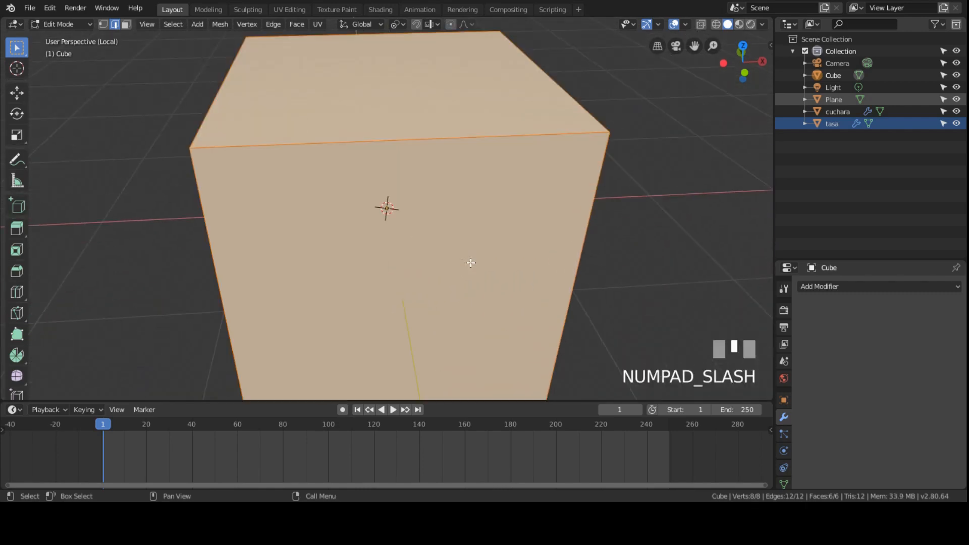
Scale the whole cube mesh down along global Z into a thin, flat slab
scroll(562, 190, down, 4)
middle_drag(558, 190, 473, 189)
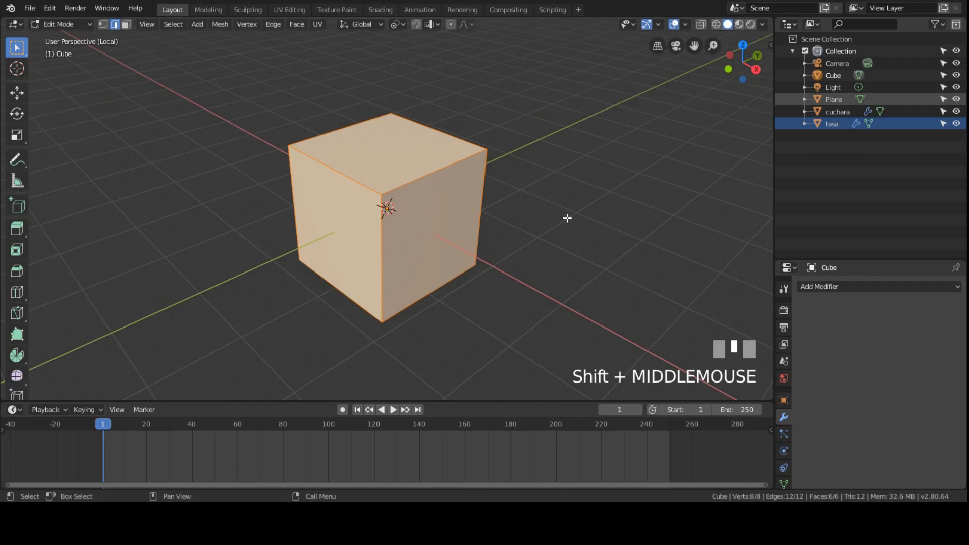
key(s)
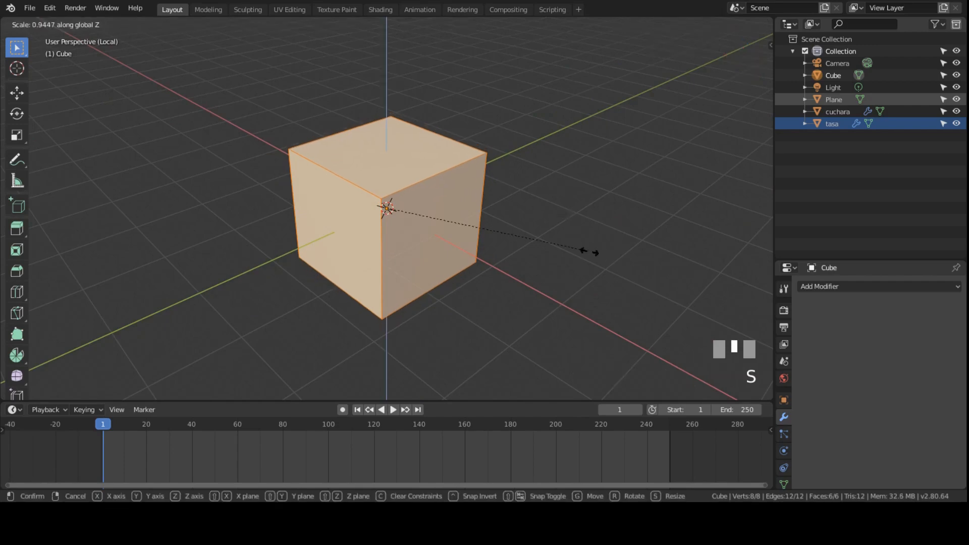
right_click(585, 247)
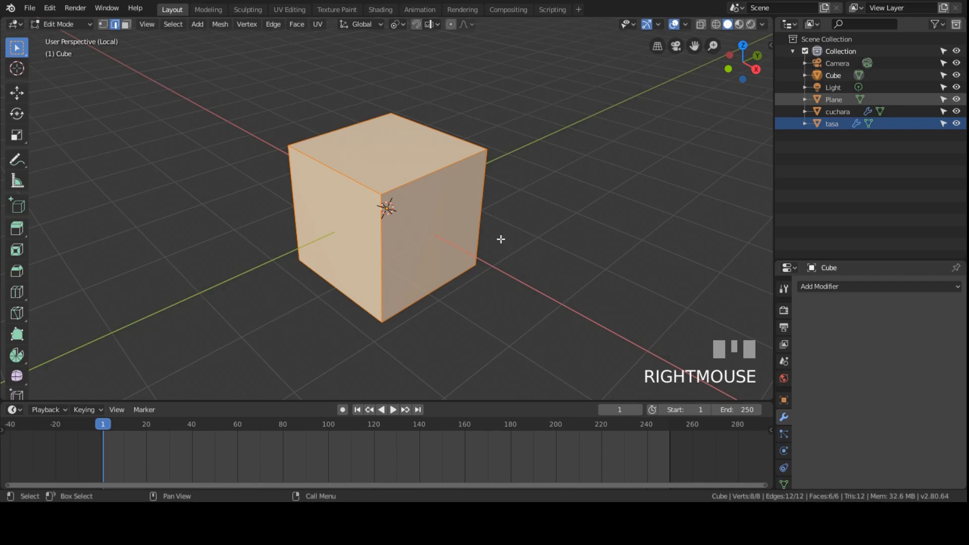
scroll(500, 237, up, 1)
scroll(496, 228, up, 1)
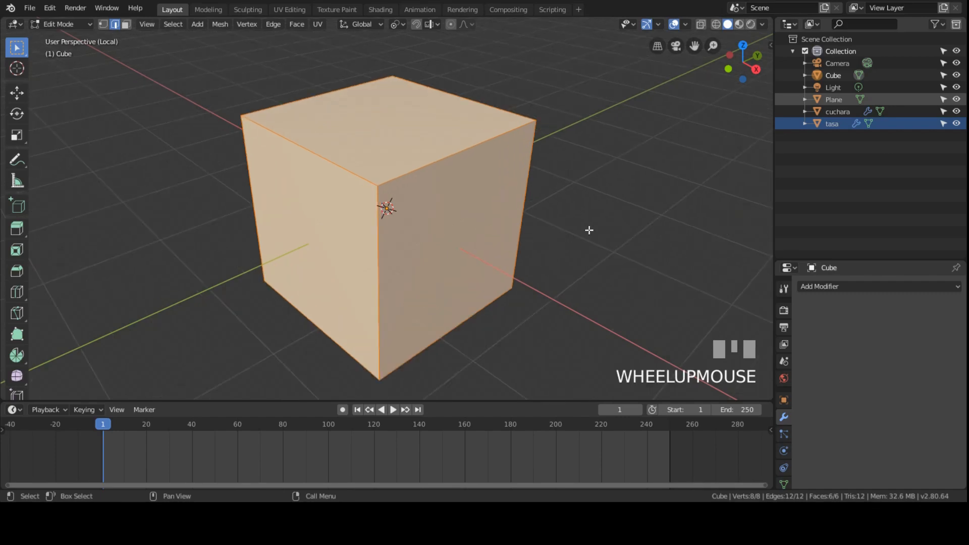
scroll(601, 220, down, 2)
key(s)
key(z)
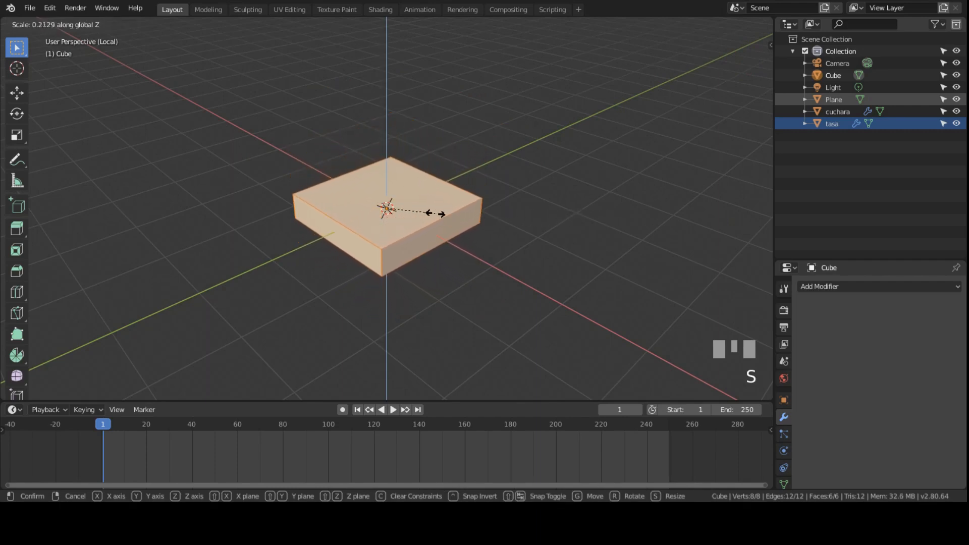
click(414, 210)
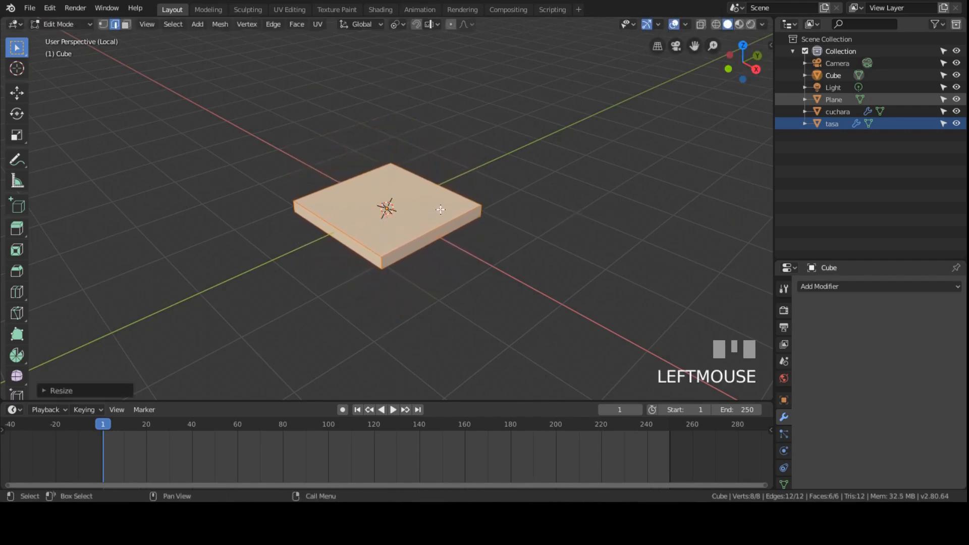
key(s)
key(x)
right_click(482, 221)
Stretch the slab along global Y to about 1.64 times its length and return to Object Mode
key(s)
key(y)
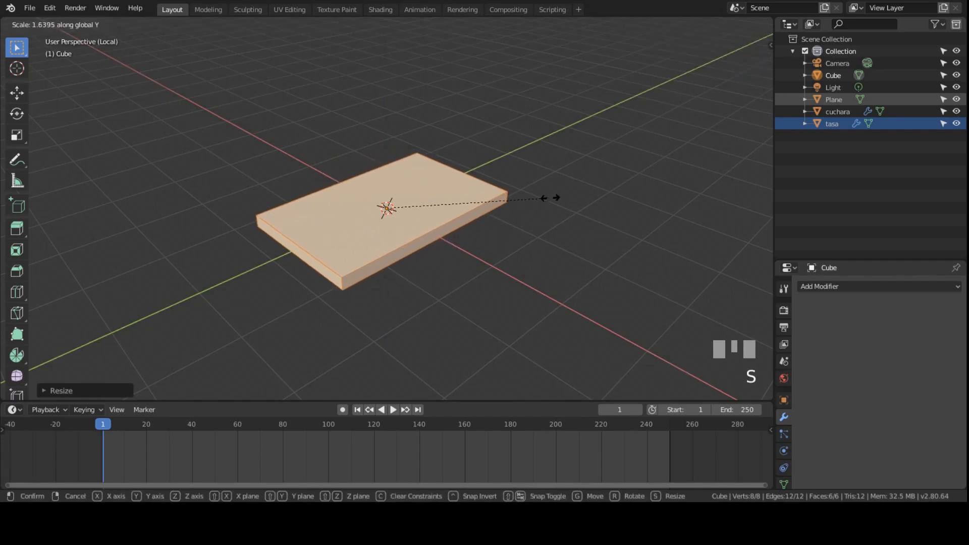
click(552, 199)
middle_drag(344, 214, 400, 234)
scroll(433, 212, up, 3)
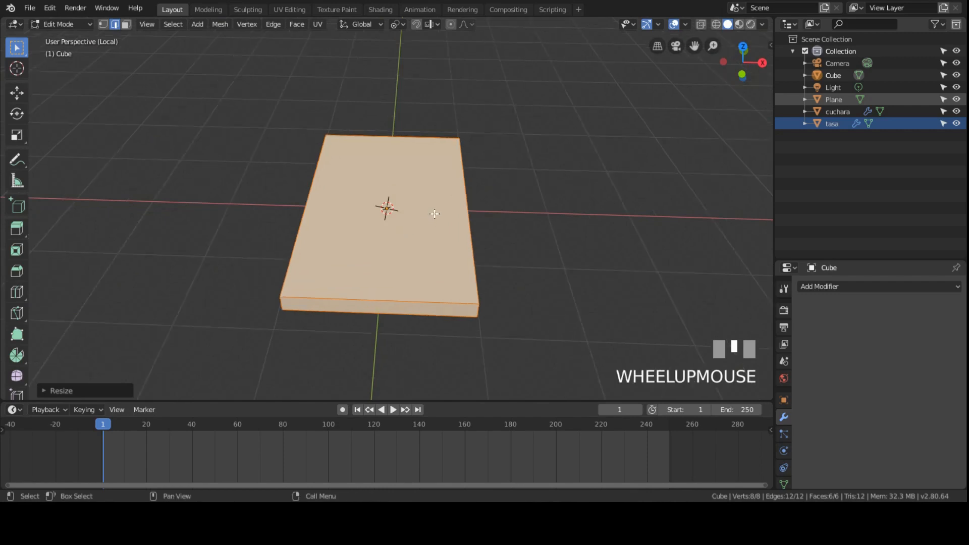
key(Tab)
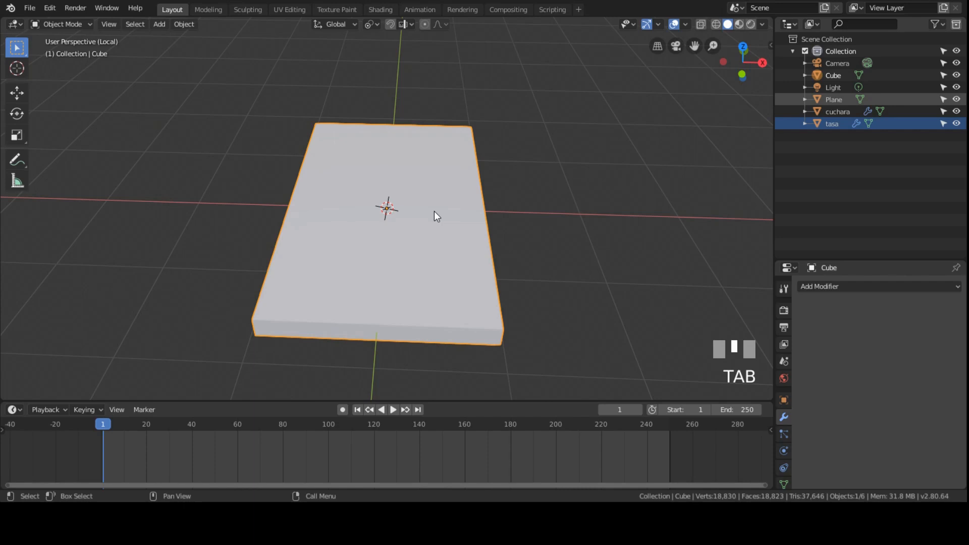
scroll(434, 211, down, 4)
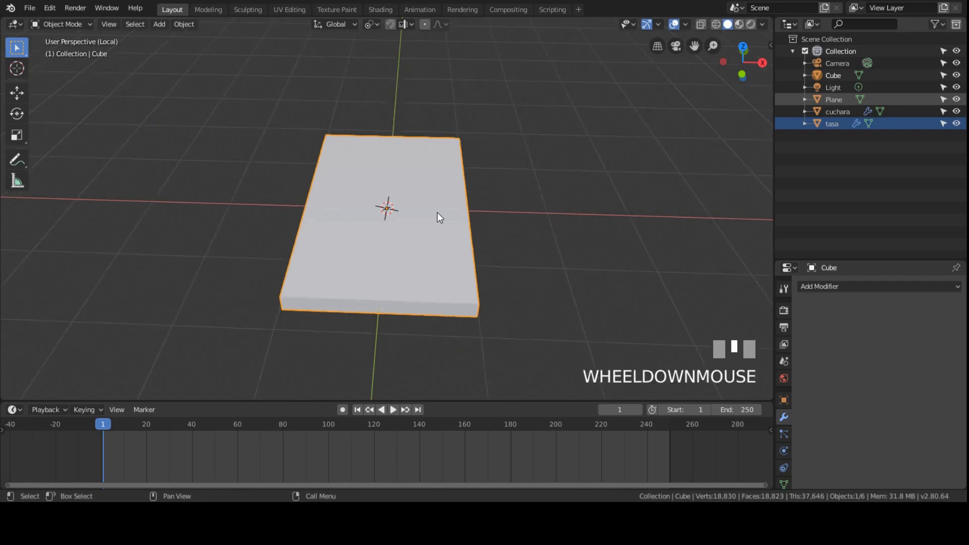
middle_drag(437, 212, 407, 210)
scroll(407, 210, up, 5)
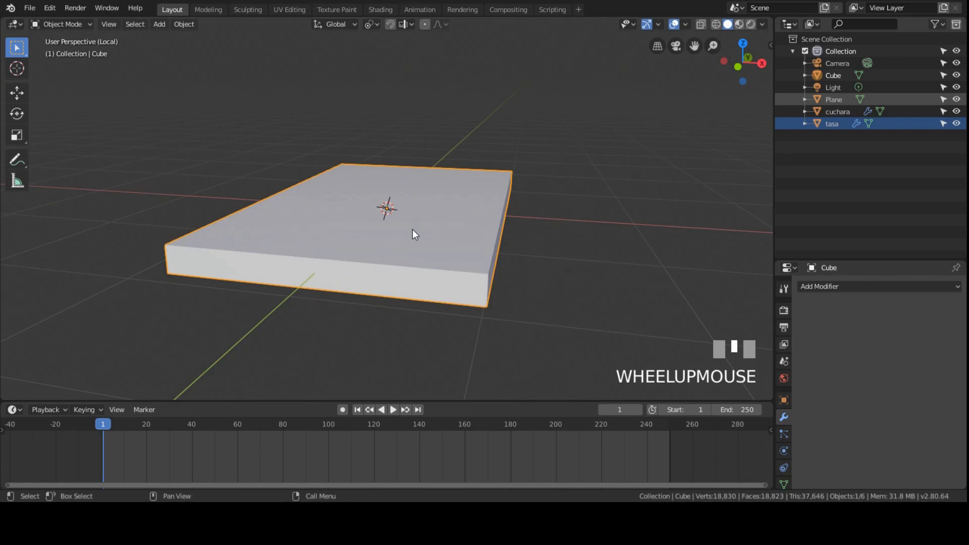
scroll(429, 224, down, 2)
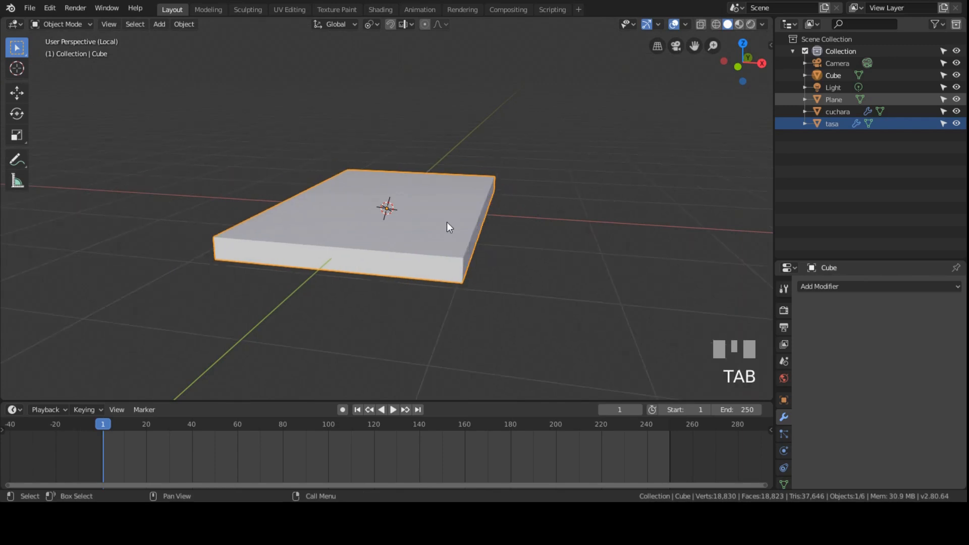
scroll(448, 225, down, 2)
scroll(439, 229, up, 2)
scroll(435, 228, down, 1)
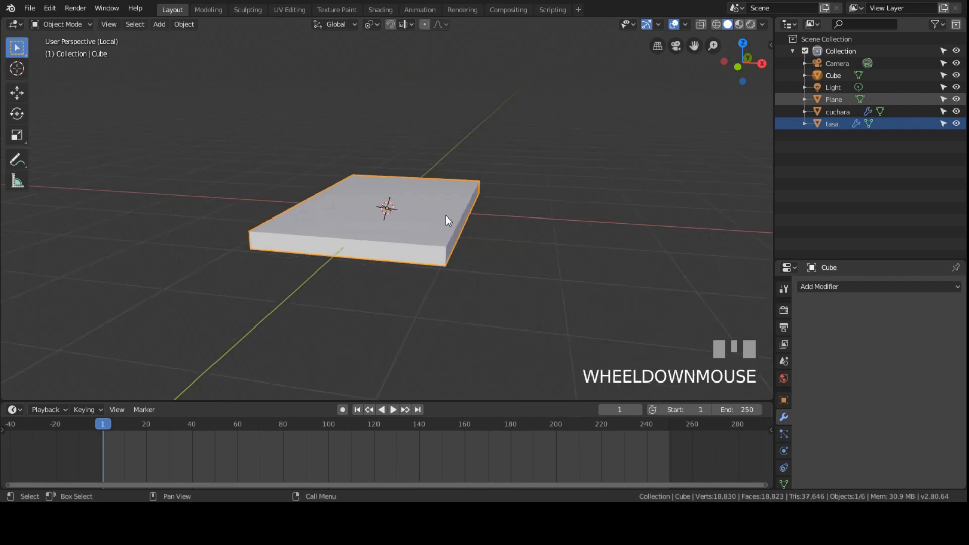
scroll(447, 215, up, 1)
key(shift+d)
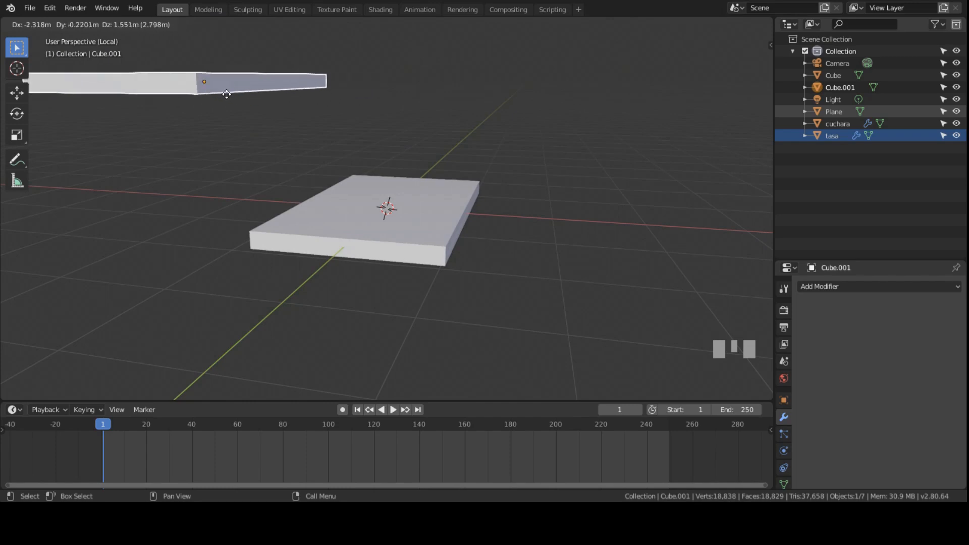
click(227, 96)
key(ctrl+z)
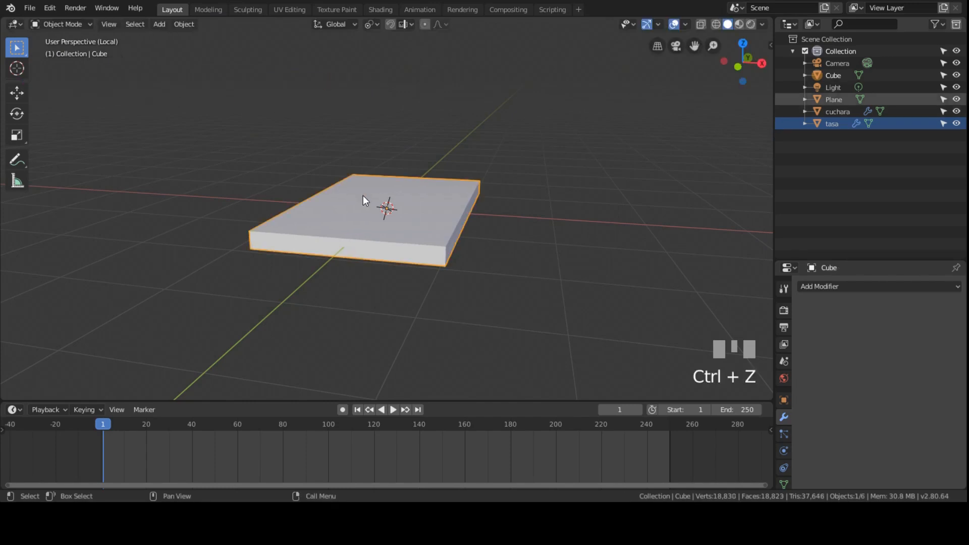
Duplicate the slab in place and hide the copy in the viewport
key(shift+d)
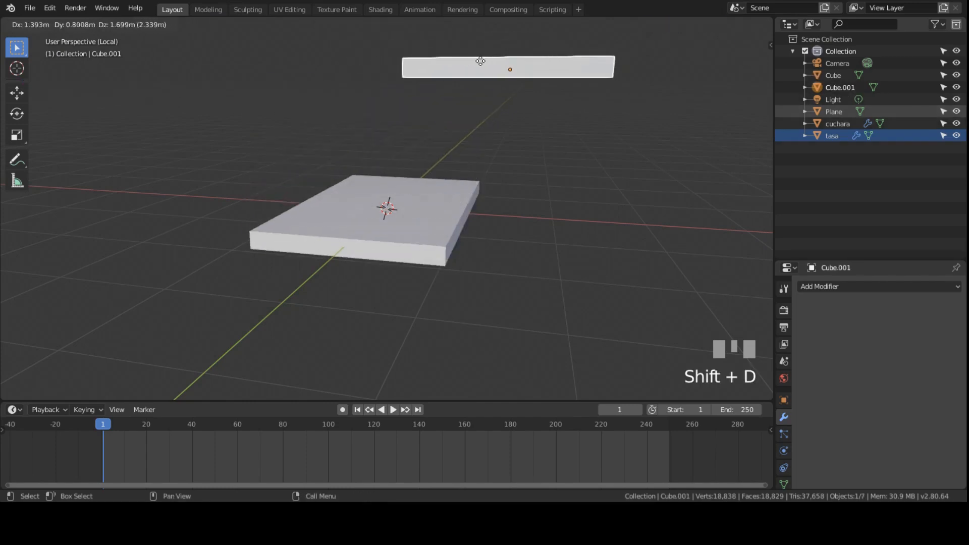
right_click(482, 62)
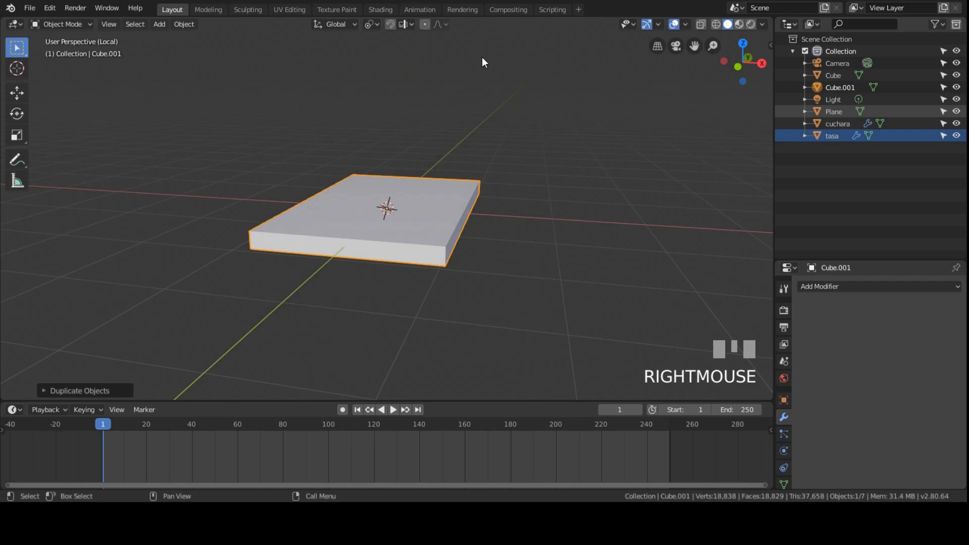
click(438, 221)
key(h)
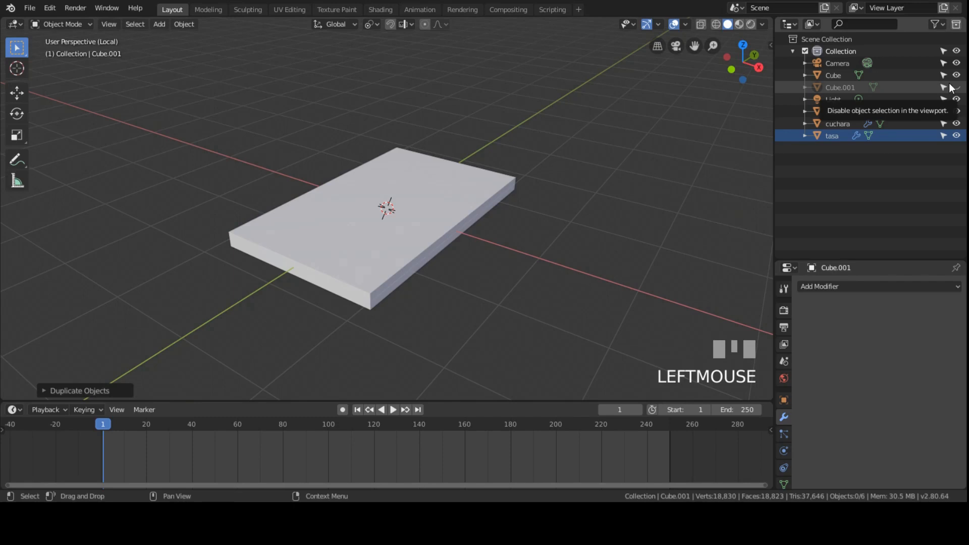
Try duplicating the original slab 2.5 m along the X axis and discard the copy
click(473, 189)
scroll(473, 190, down, 3)
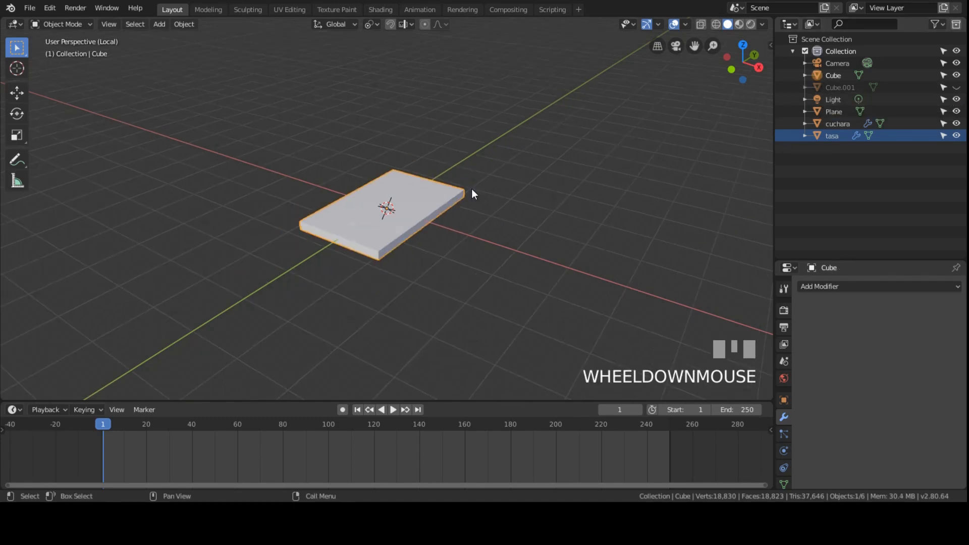
key(shift+d)
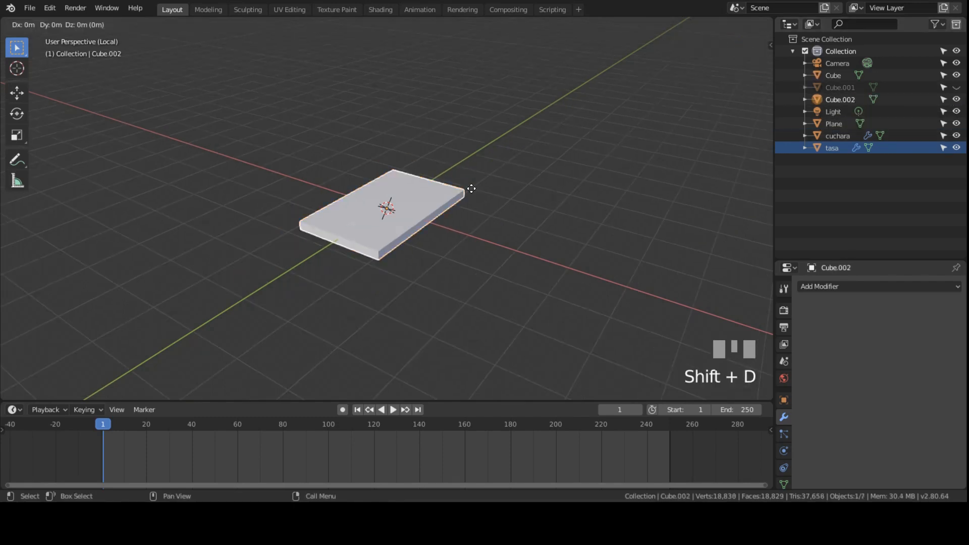
key(x)
text(2)
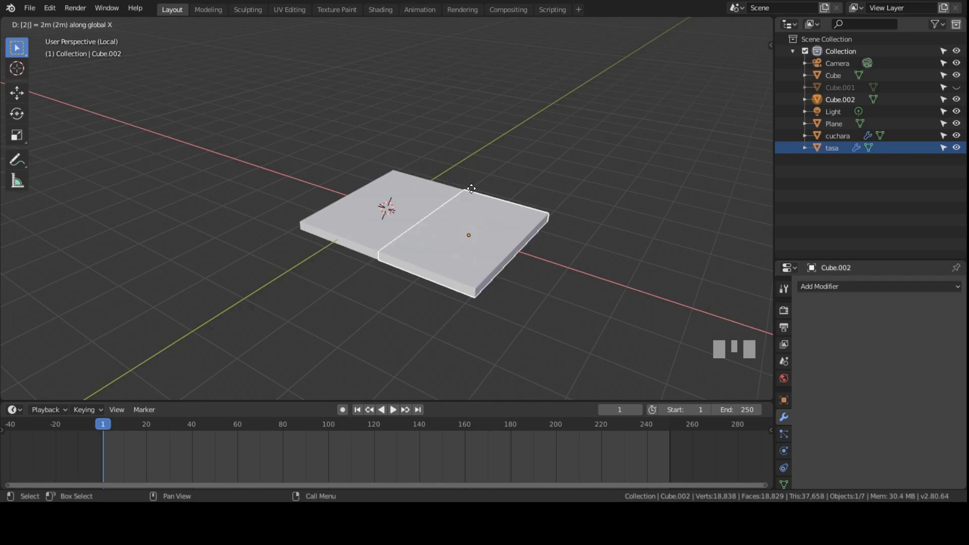
text(.5)
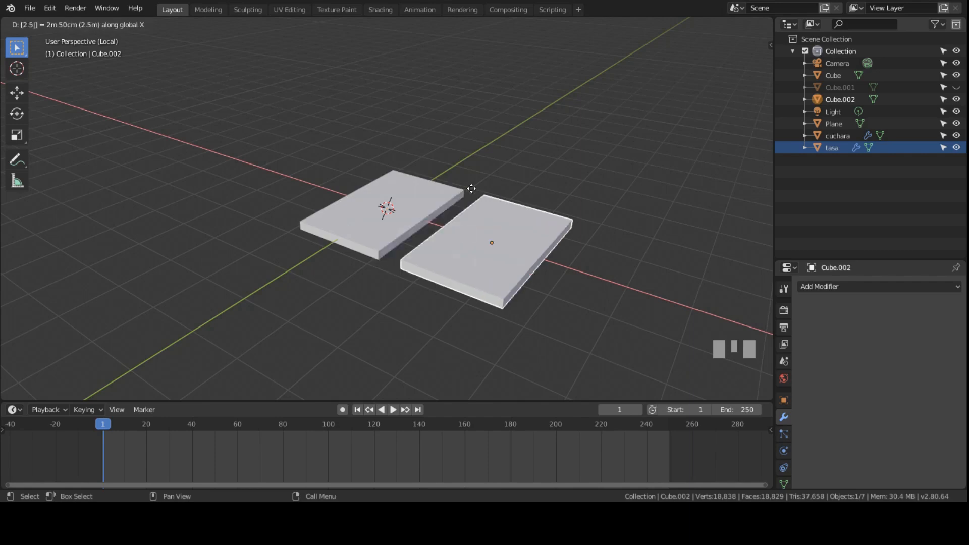
key(KP_Enter)
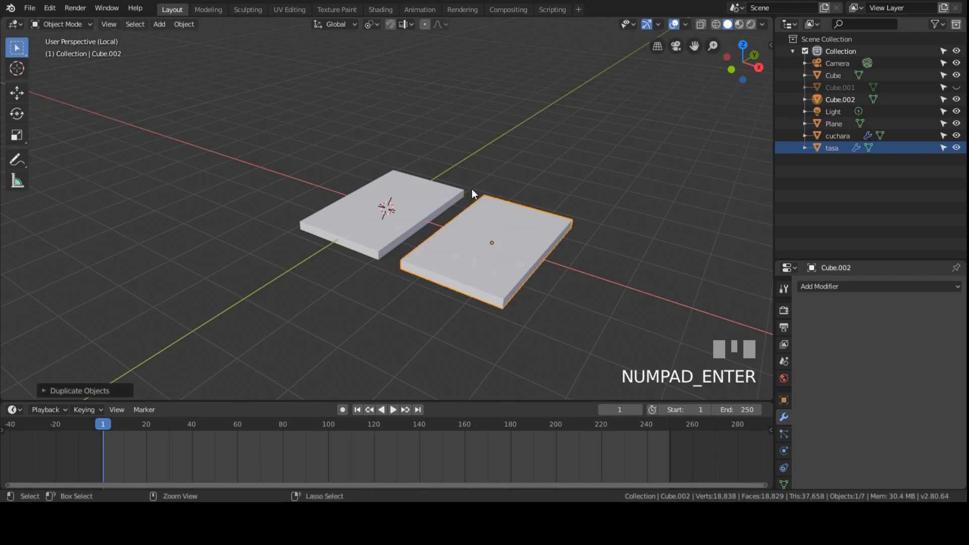
key(ctrl+z)
key(Delete)
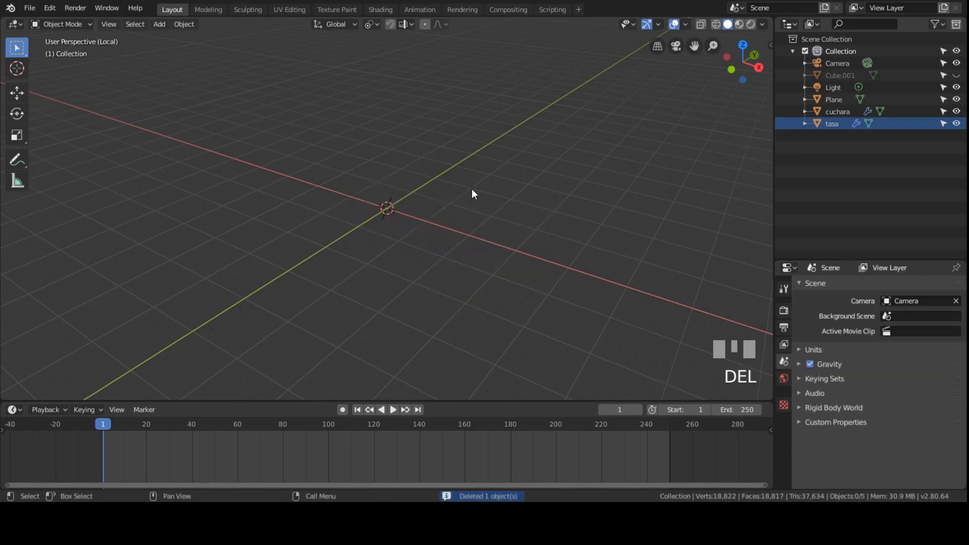
key(ctrl+z)
Try duplicating the slab 5 m upward along the Z axis
key(shift+s)
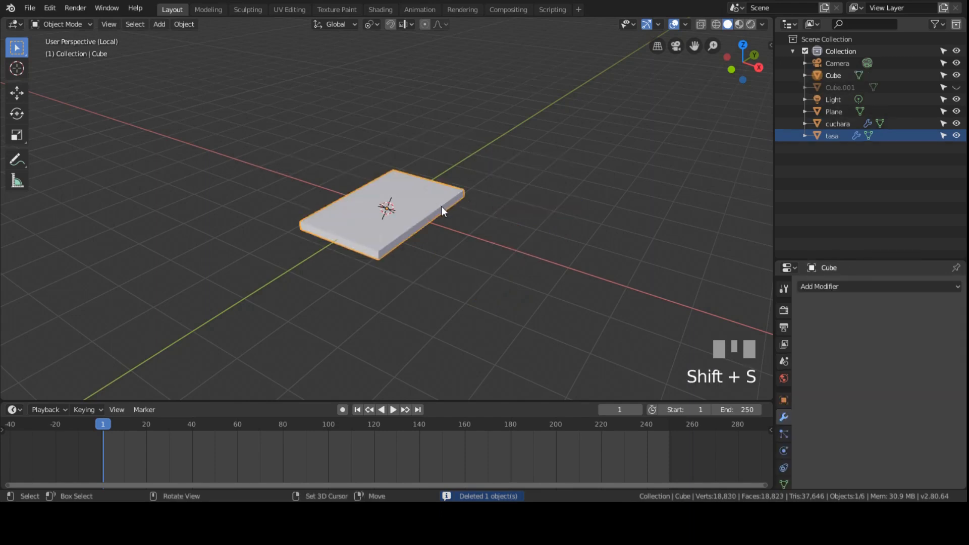
key(shift+d)
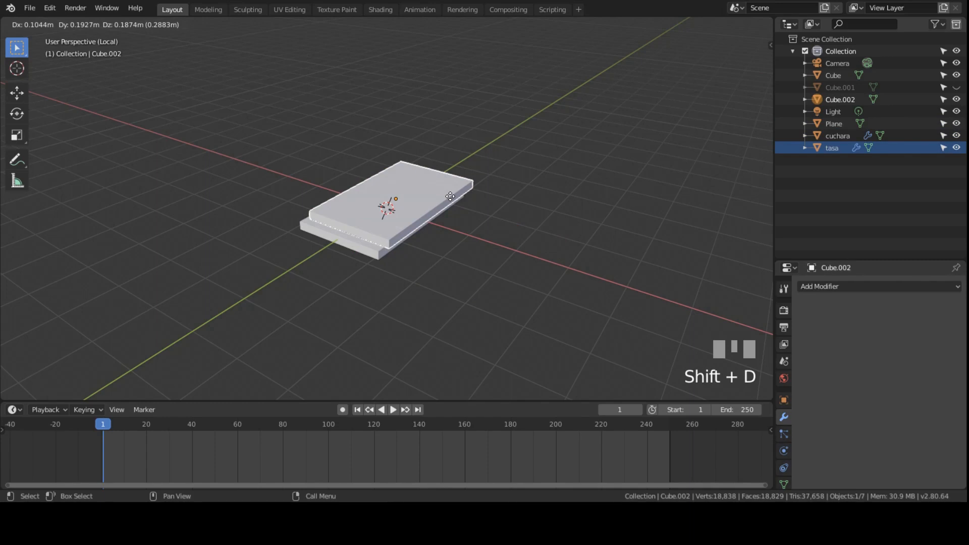
key(z)
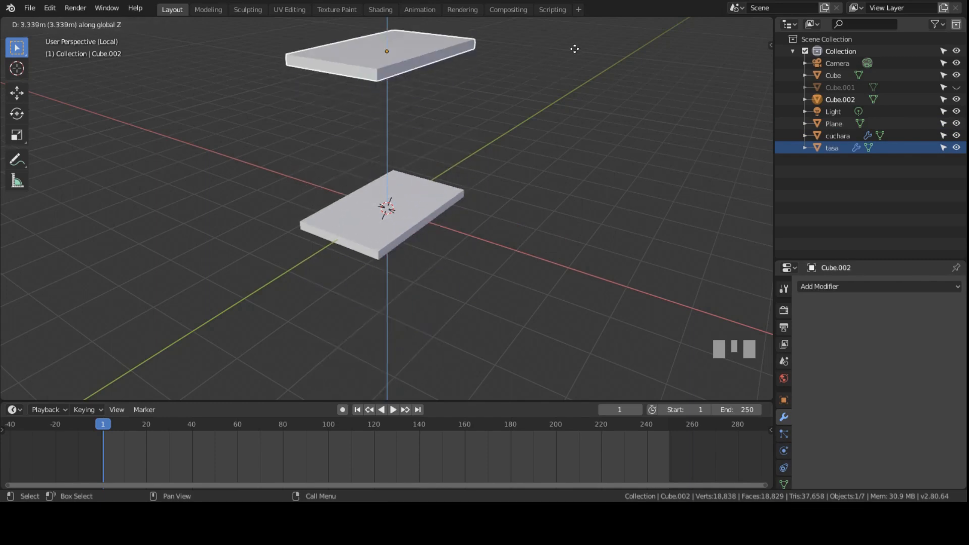
text(5)
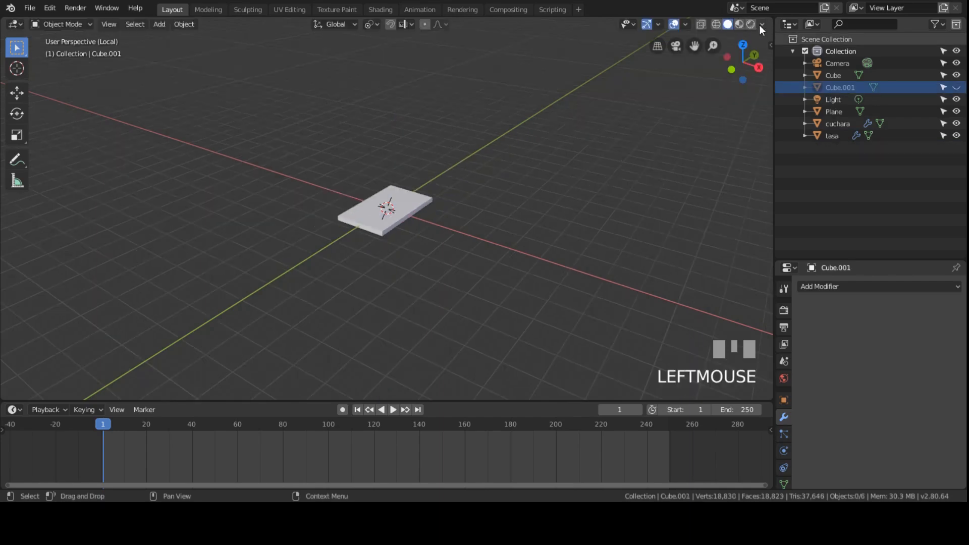
Compare the wireframe, solid and rendered viewport shading, and open the shading options for solid display
click(761, 24)
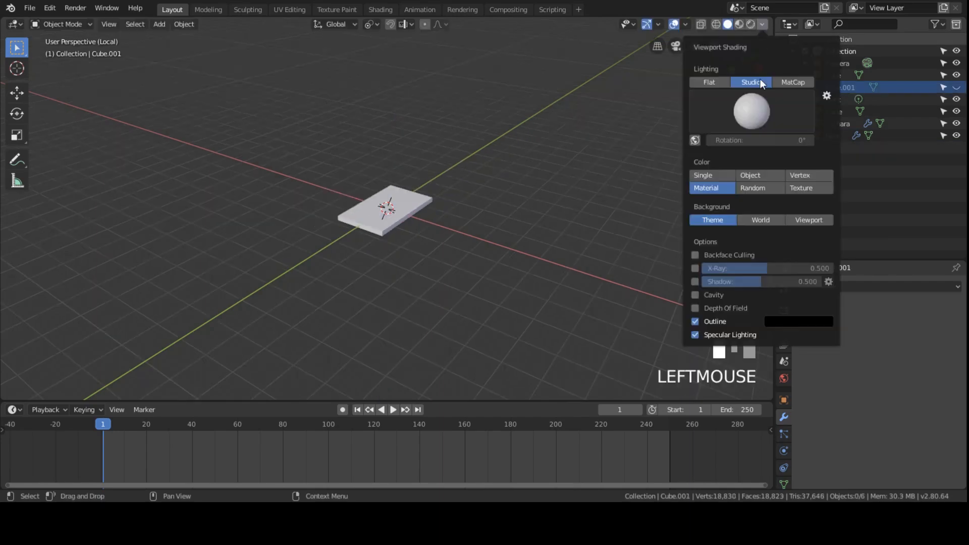
scroll(388, 195, up, 5)
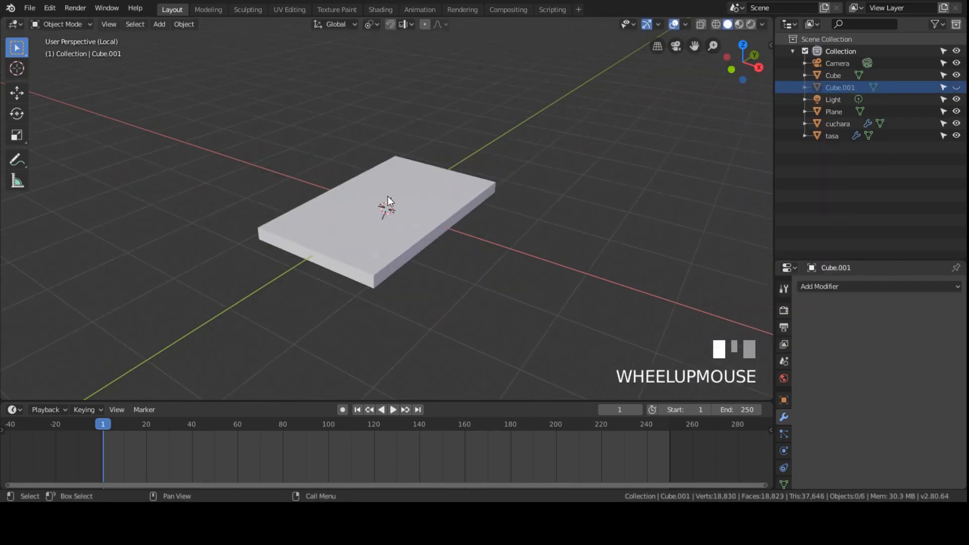
click(762, 23)
click(763, 24)
click(715, 25)
click(726, 26)
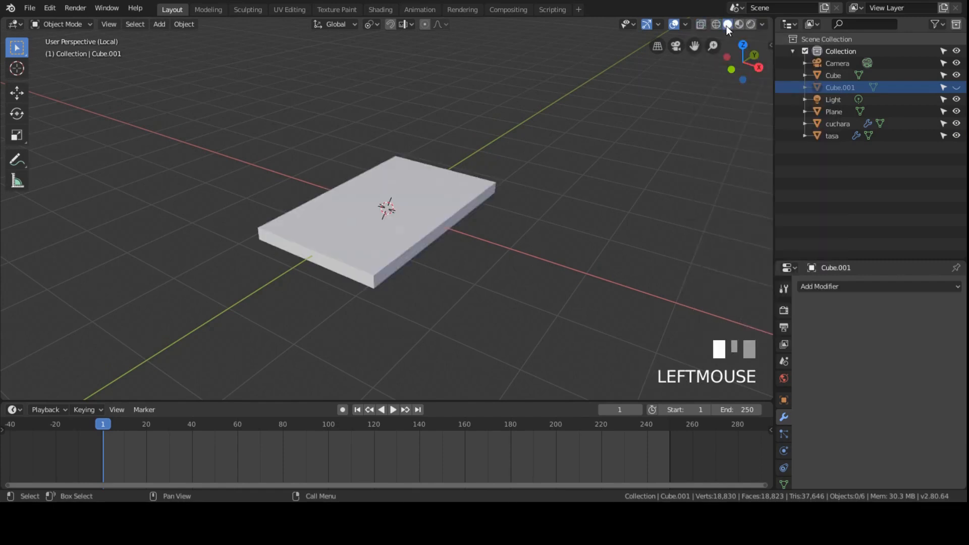
click(755, 25)
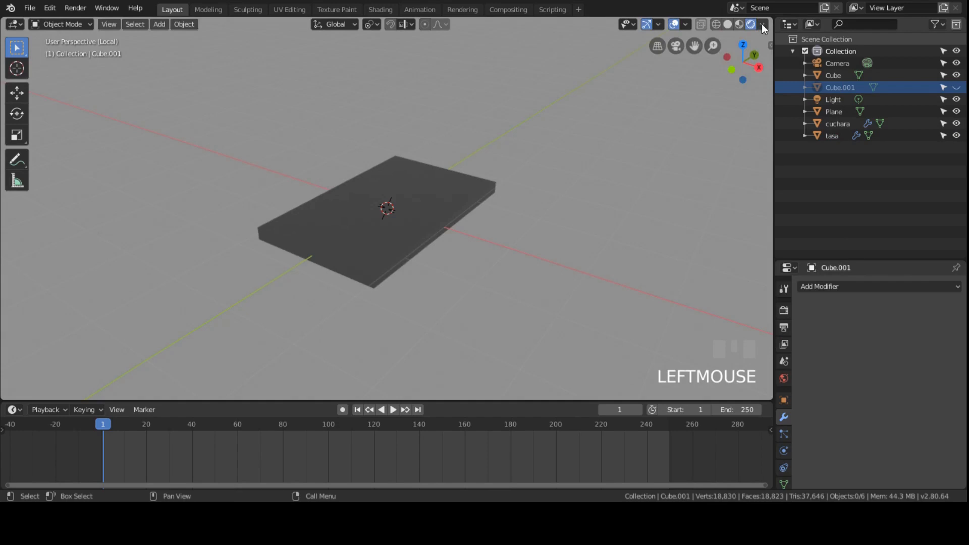
click(761, 24)
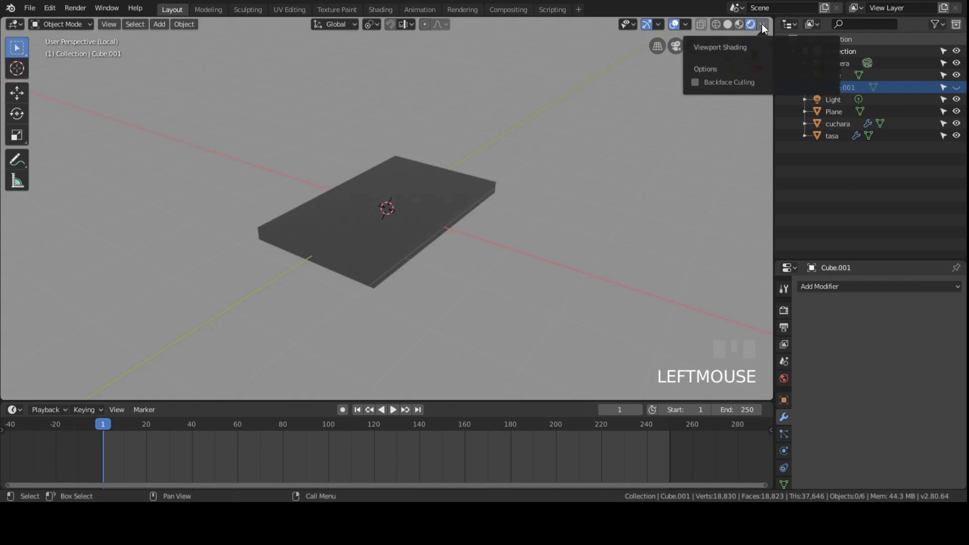
click(729, 24)
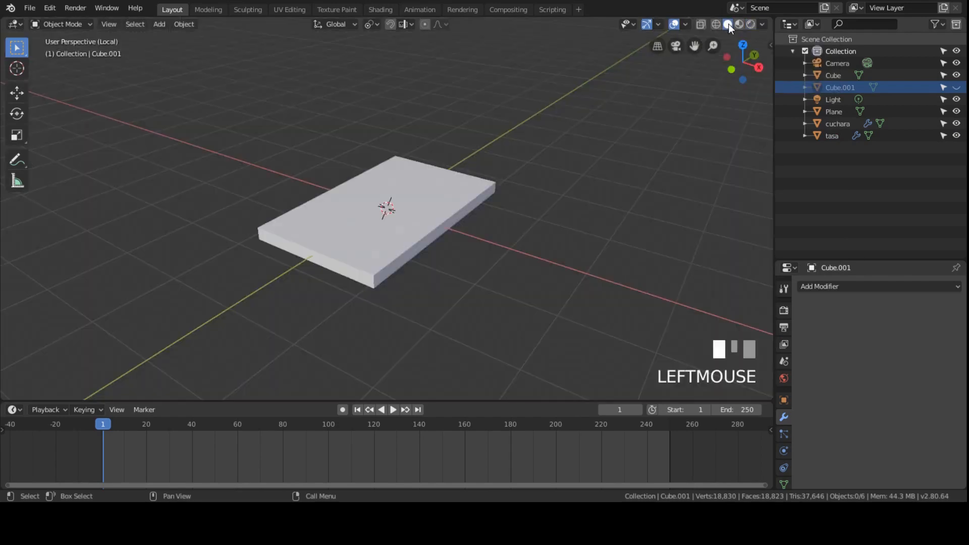
click(762, 24)
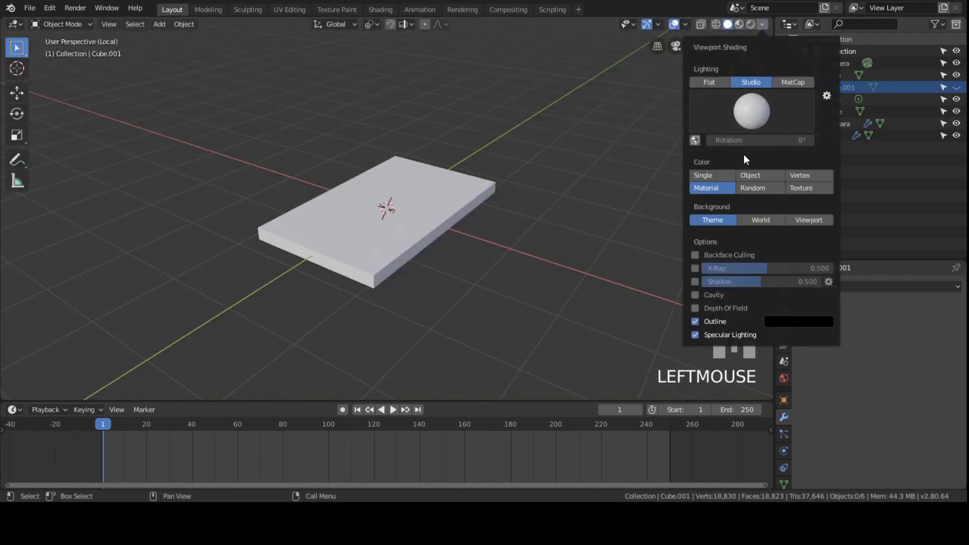
Switch the solid viewport shading's object colour to Random
click(750, 189)
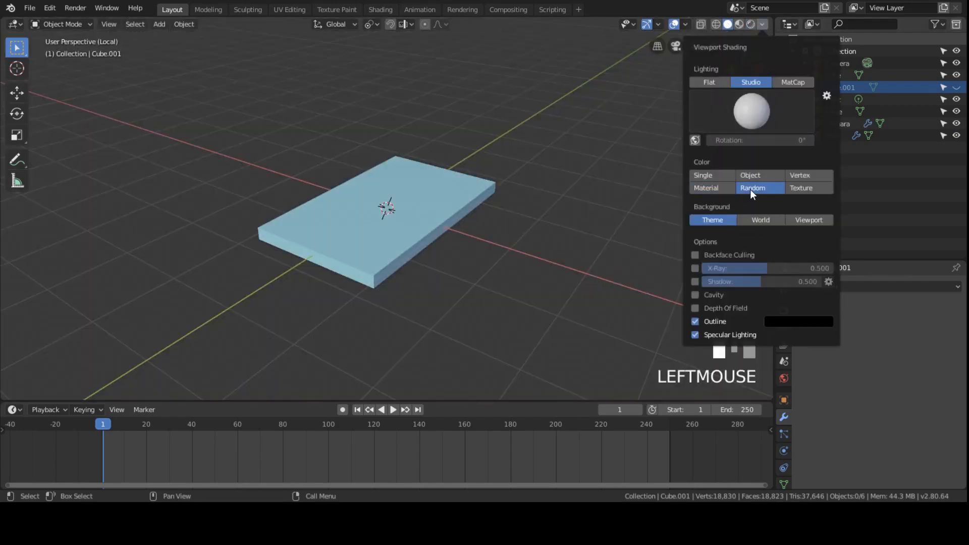
Try duplicating the slab twice to compare the random object colours, and undo both copies
click(430, 207)
key(shift+d)
click(497, 123)
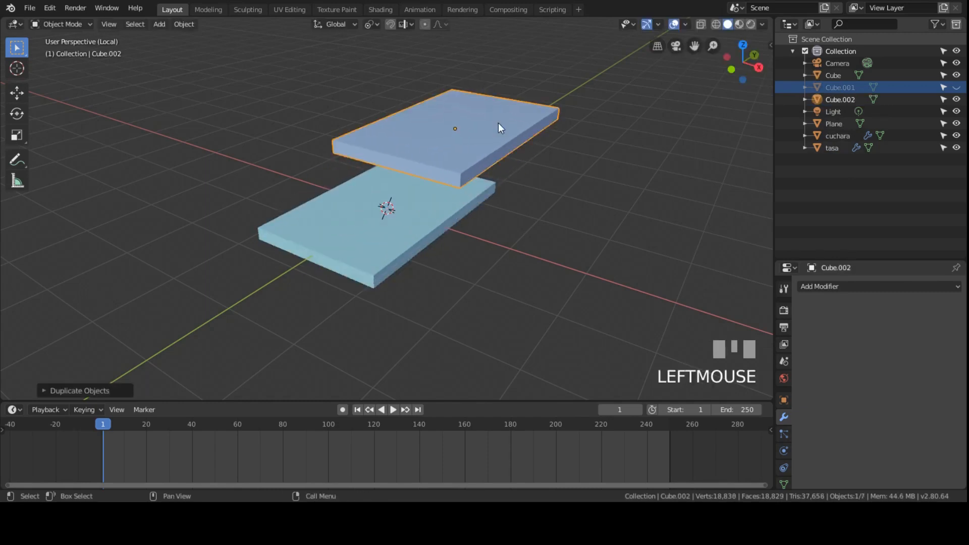
key(shift+d)
click(355, 105)
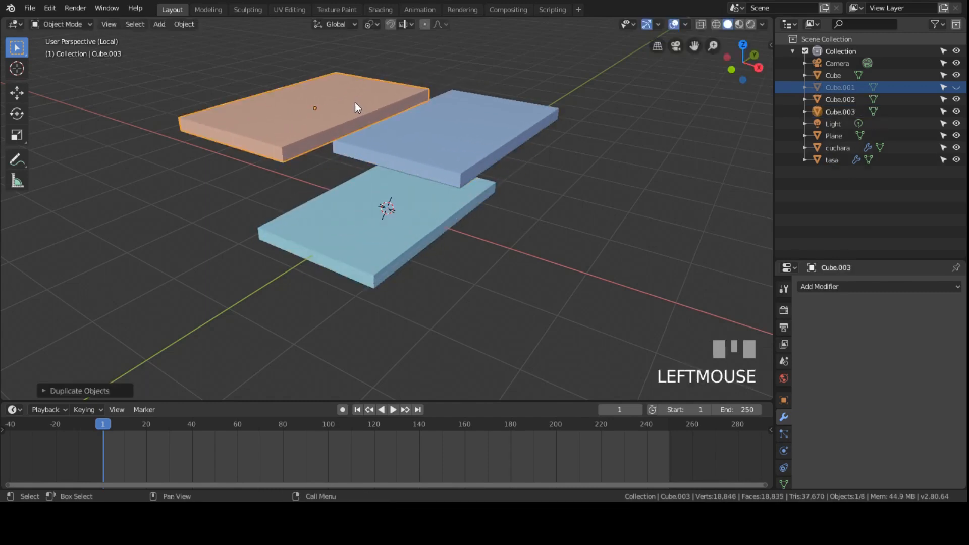
key(ctrl+z)
key(ctrl+z)
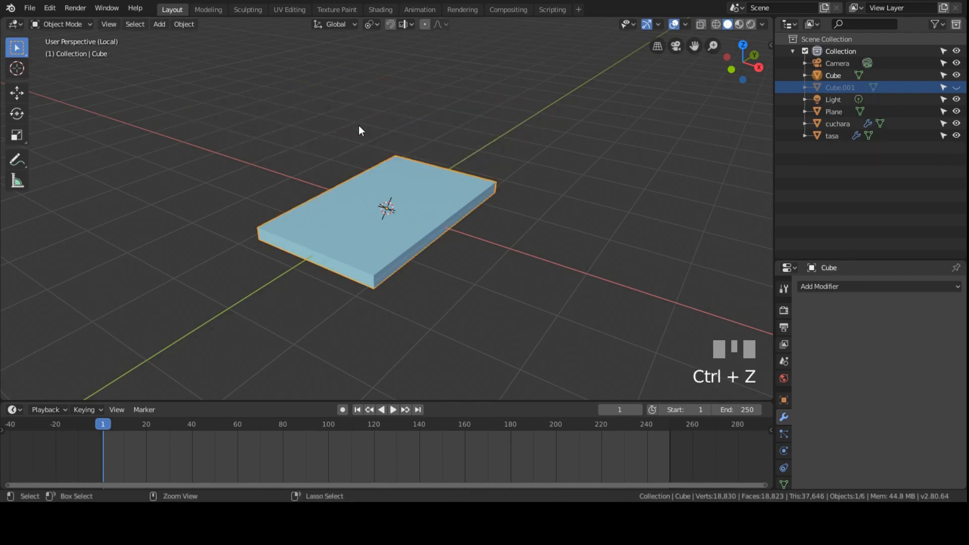
Show the hidden slab copy to examine how it overlaps the original, and hide it again
scroll(377, 175, up, 3)
click(957, 87)
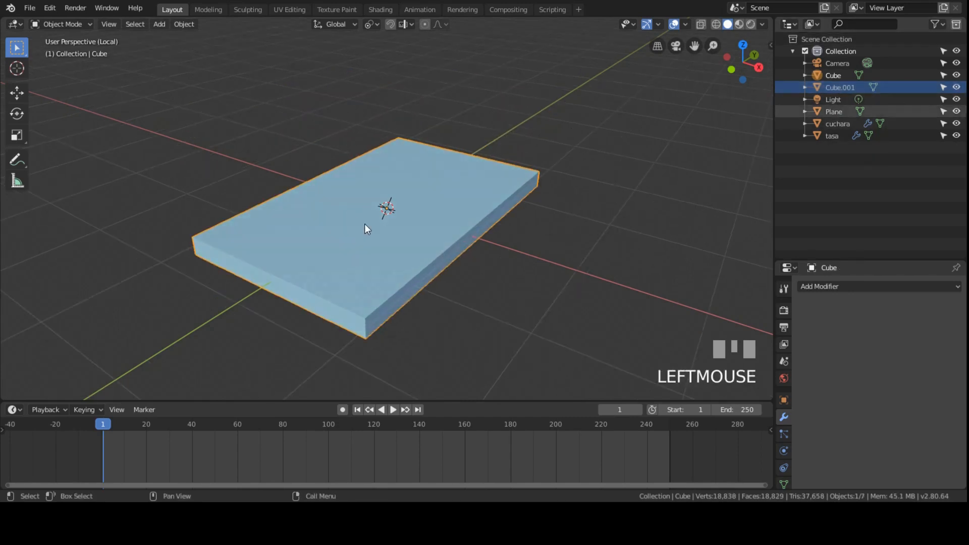
scroll(366, 224, up, 2)
scroll(364, 224, down, 4)
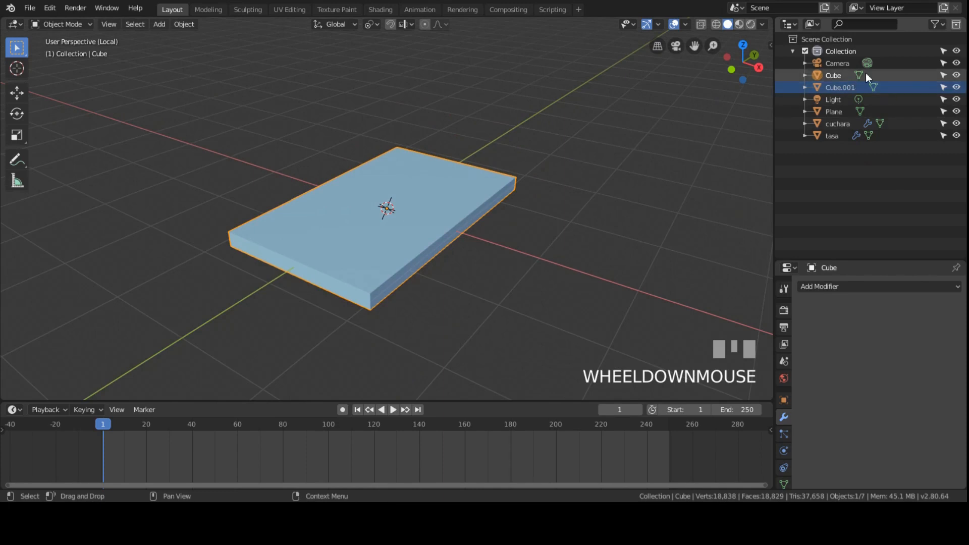
scroll(472, 210, up, 3)
scroll(563, 197, down, 2)
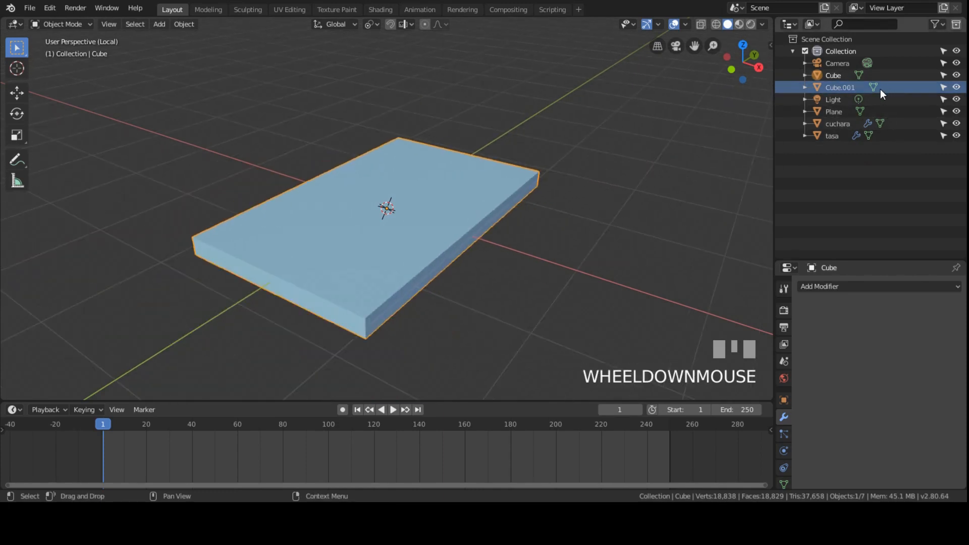
click(956, 87)
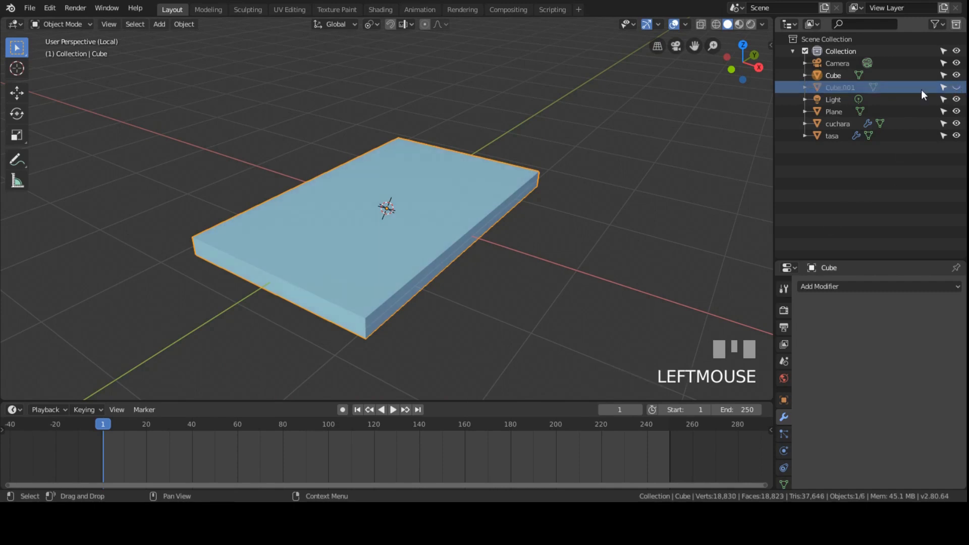
scroll(433, 225, up, 1)
scroll(435, 225, down, 1)
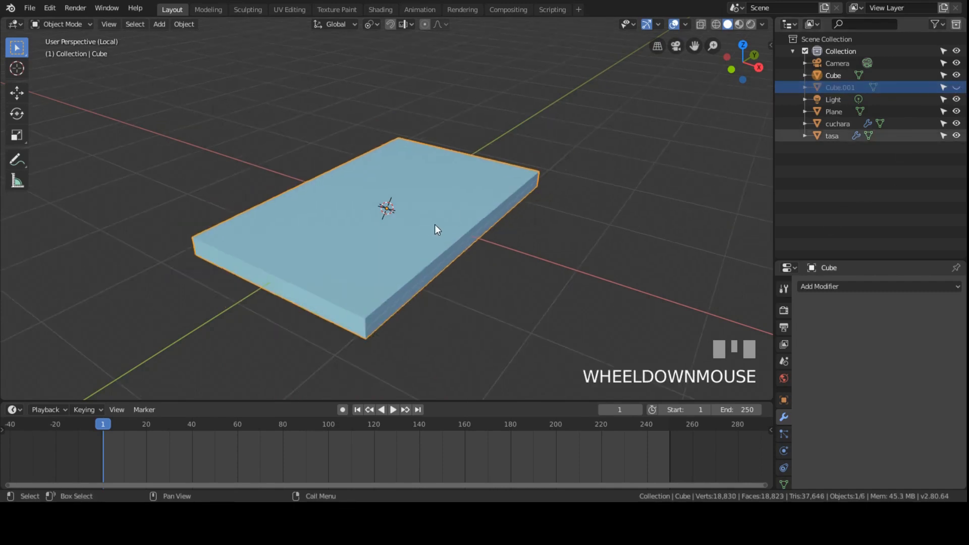
Delete the original slab's two short end faces and one long side face, returning to Object Mode
click(446, 219)
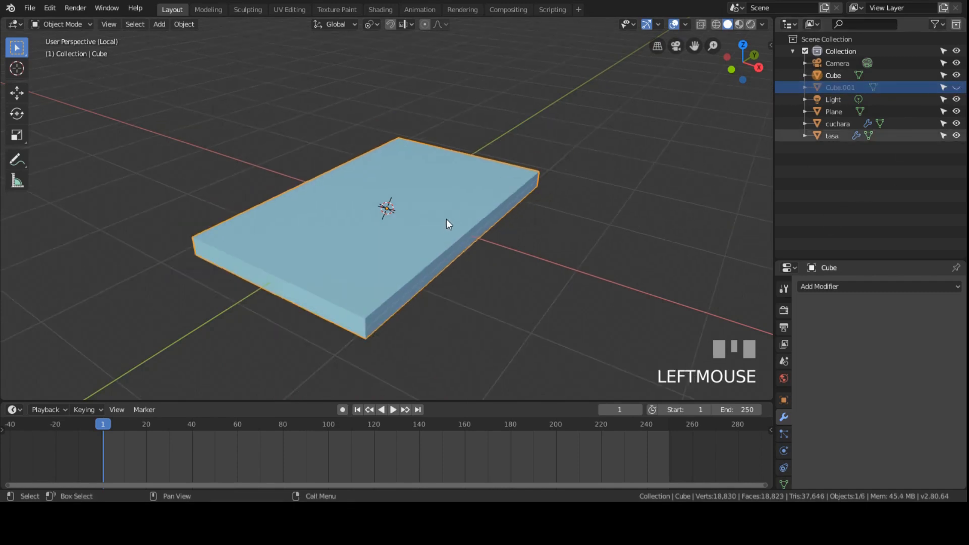
key(Tab)
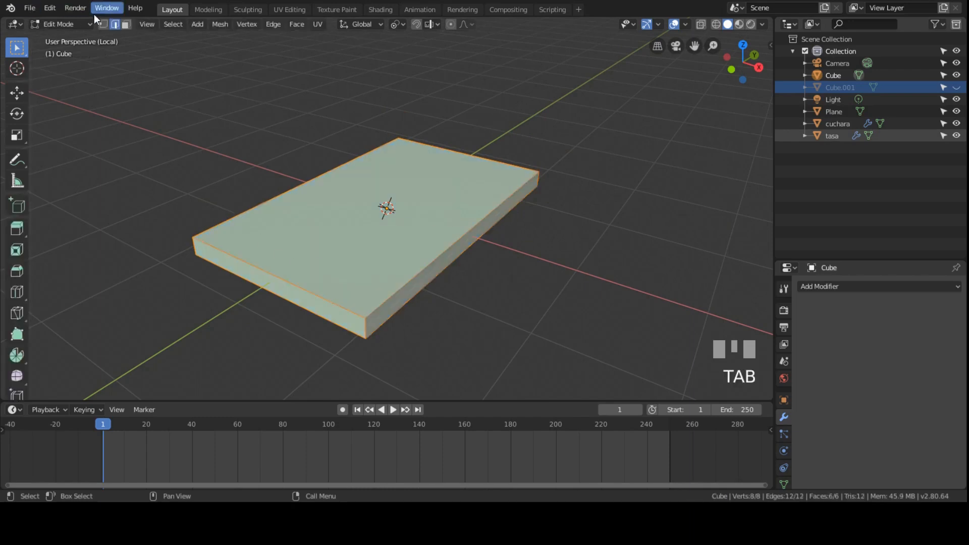
click(126, 23)
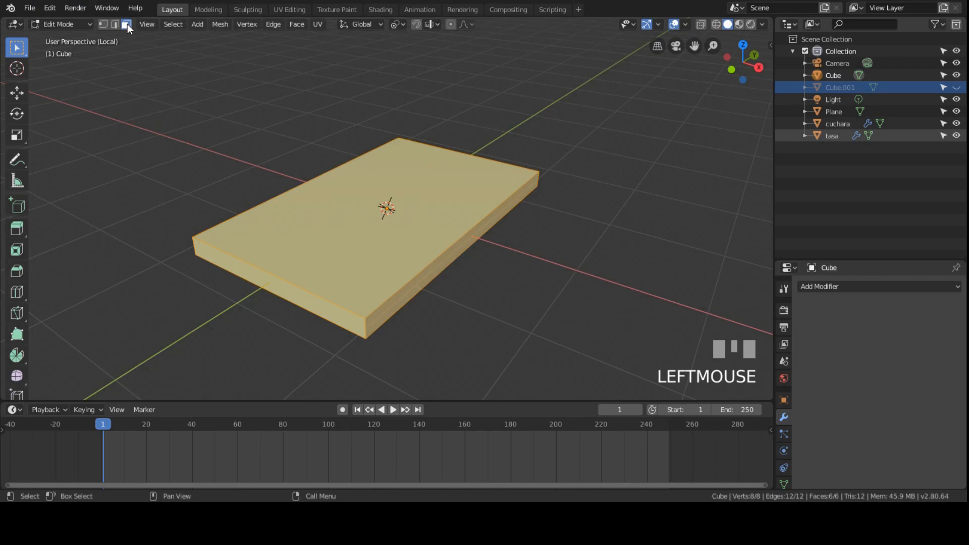
click(258, 274)
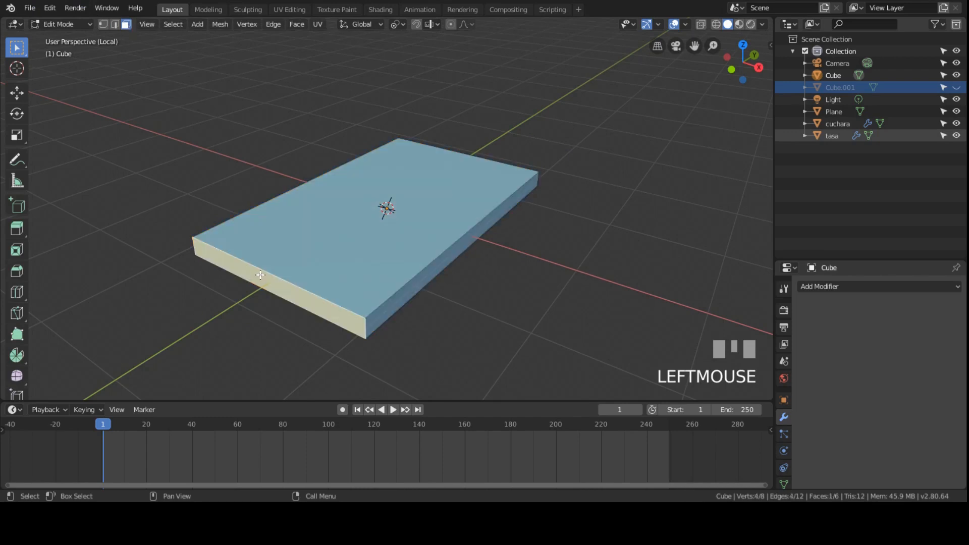
click(452, 255)
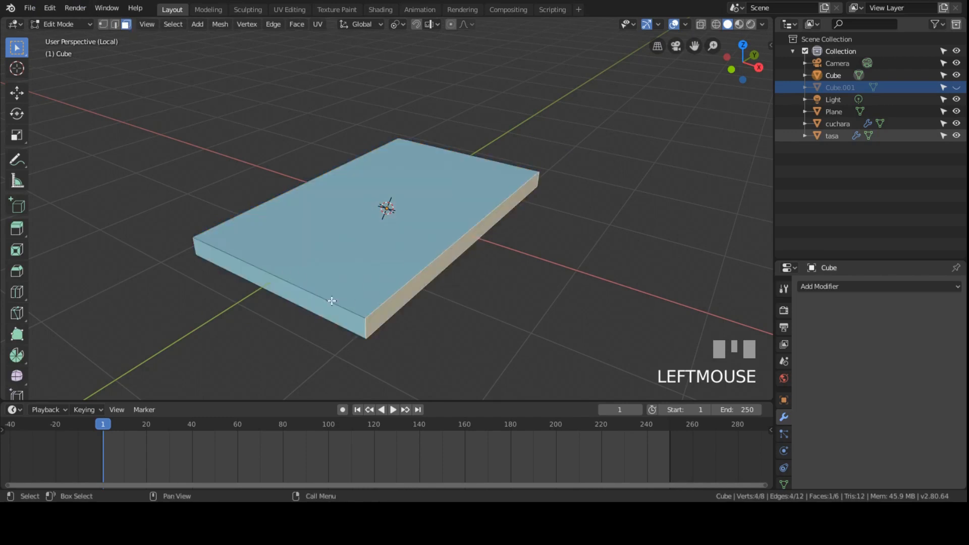
shift+click(327, 309)
middle_drag(418, 266, 241, 227)
shift+click(461, 220)
middle_drag(461, 219, 530, 206)
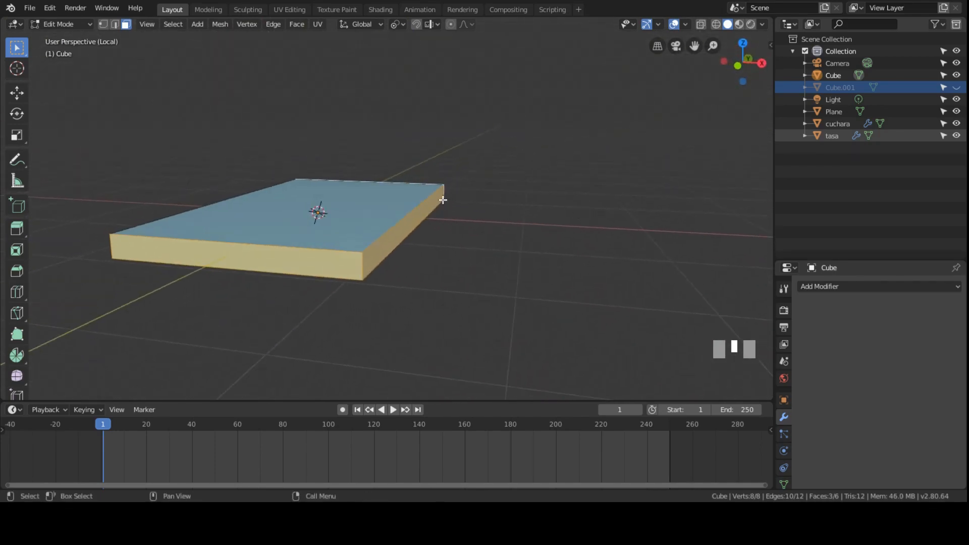
key(x)
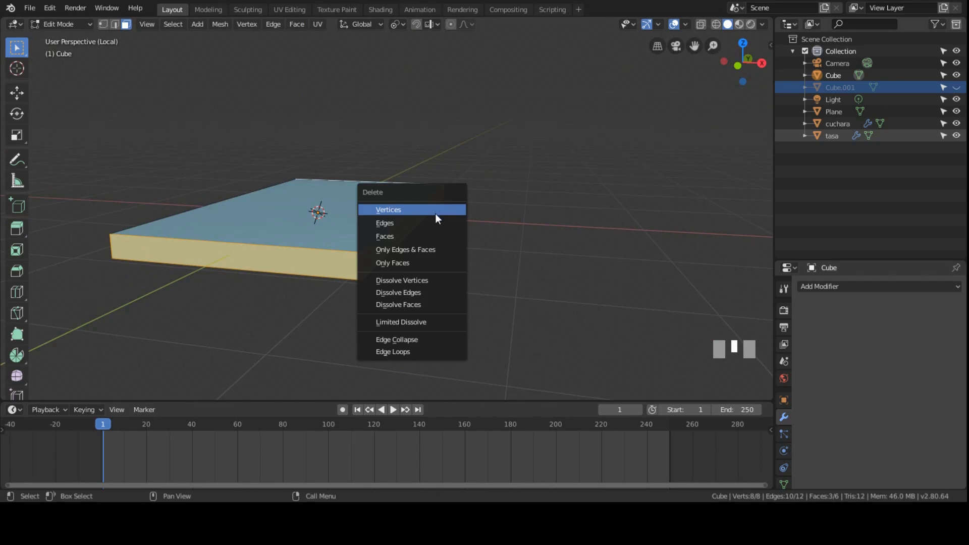
click(426, 235)
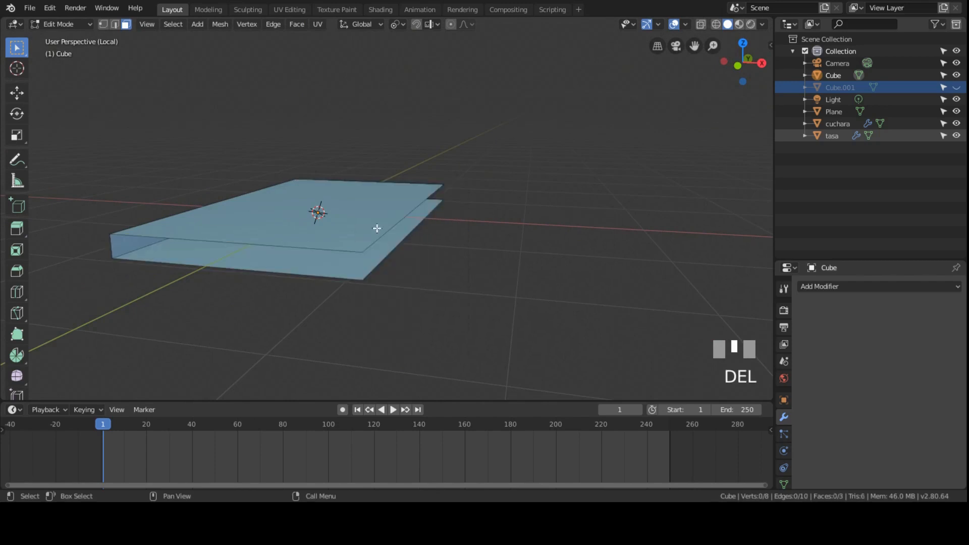
shift+middle_drag(368, 225, 353, 204)
key(Tab)
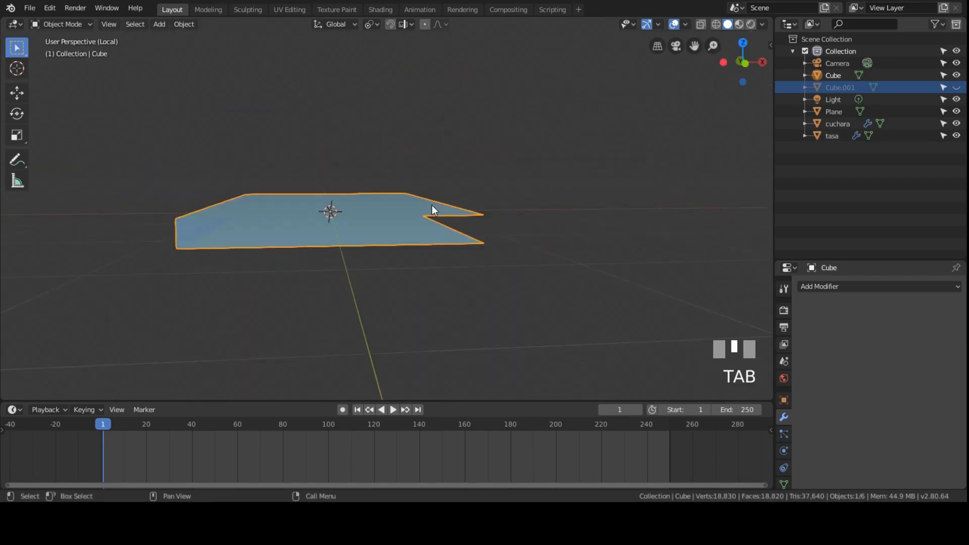
Unhide the solid slab copy inside the opened shell, compare the two objects, and select the shell
shift+middle_drag(431, 205, 461, 200)
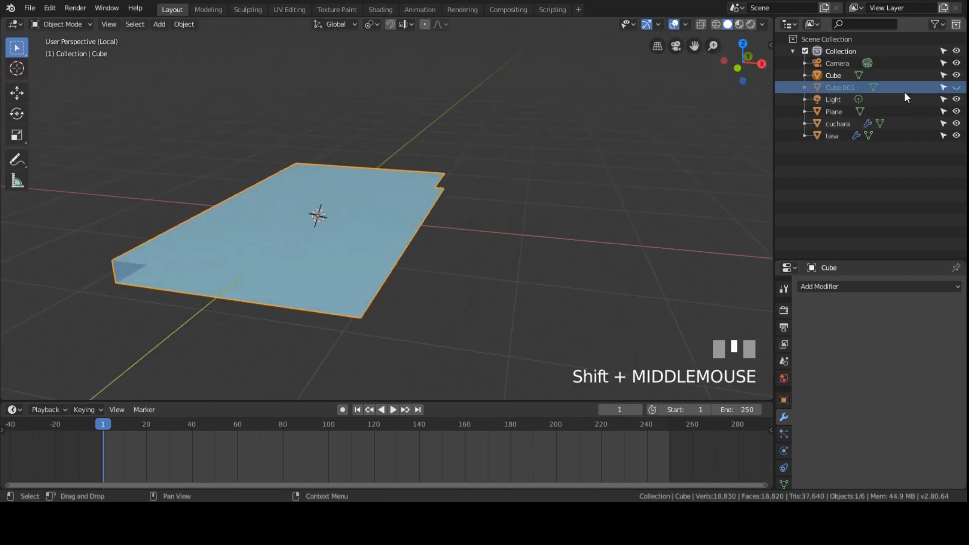
click(957, 87)
shift+middle_drag(643, 126, 463, 192)
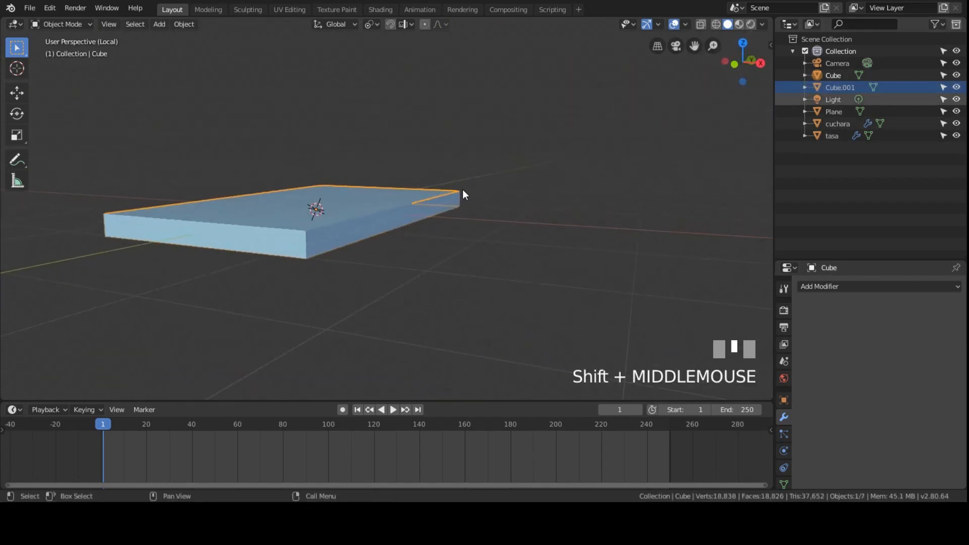
click(460, 197)
scroll(423, 209, up, 2)
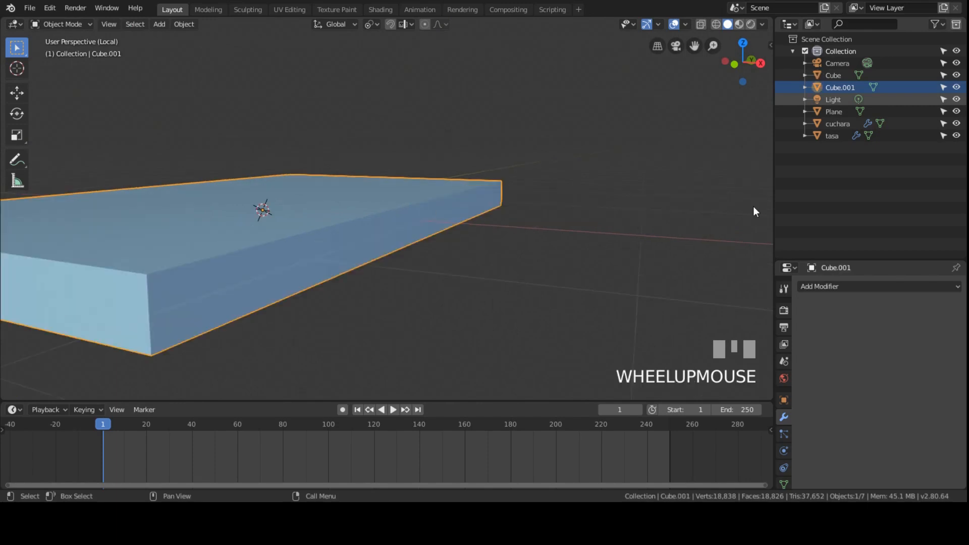
click(956, 88)
click(957, 87)
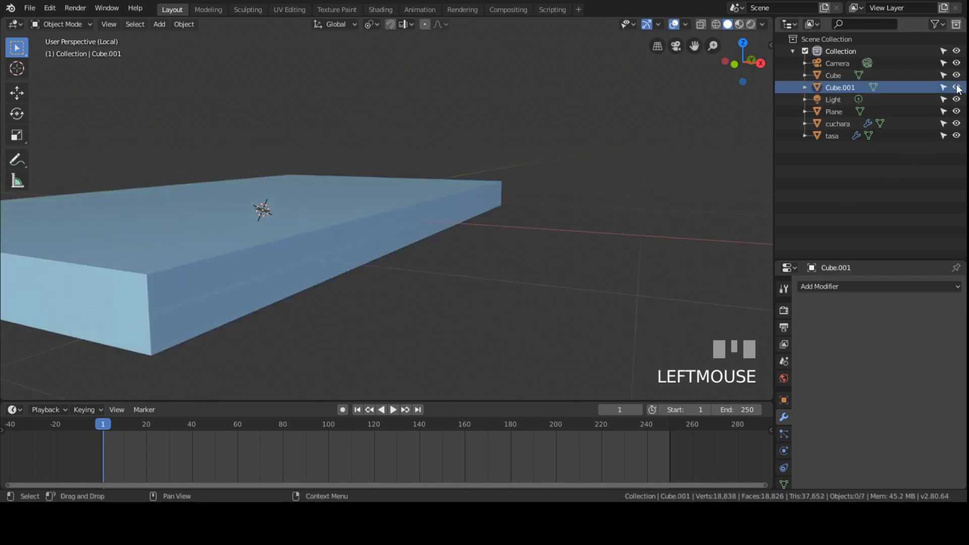
scroll(429, 212, down, 2)
click(465, 202)
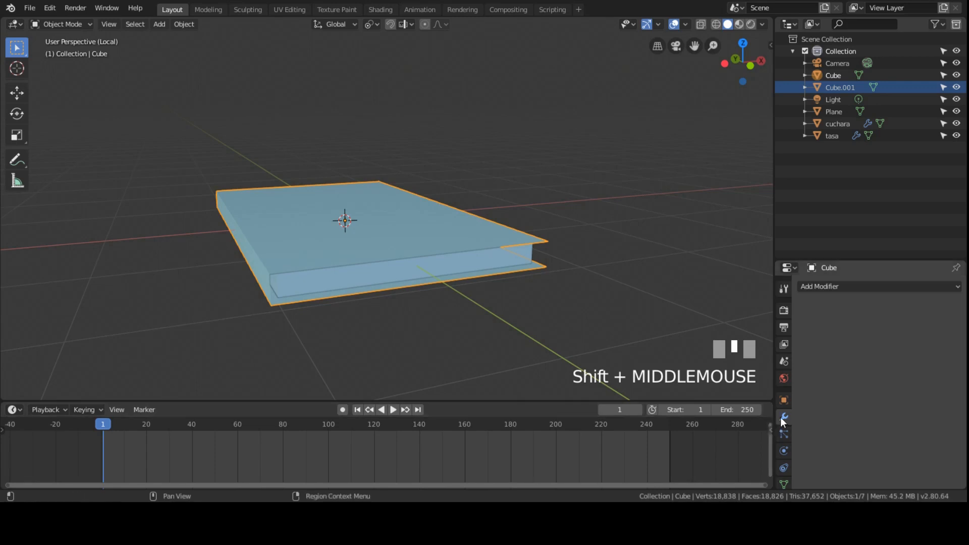
Add a Solidify modifier to the opened shell around the inner block and adjust its thickness
scroll(587, 275, down, 1)
scroll(780, 298, down, 1)
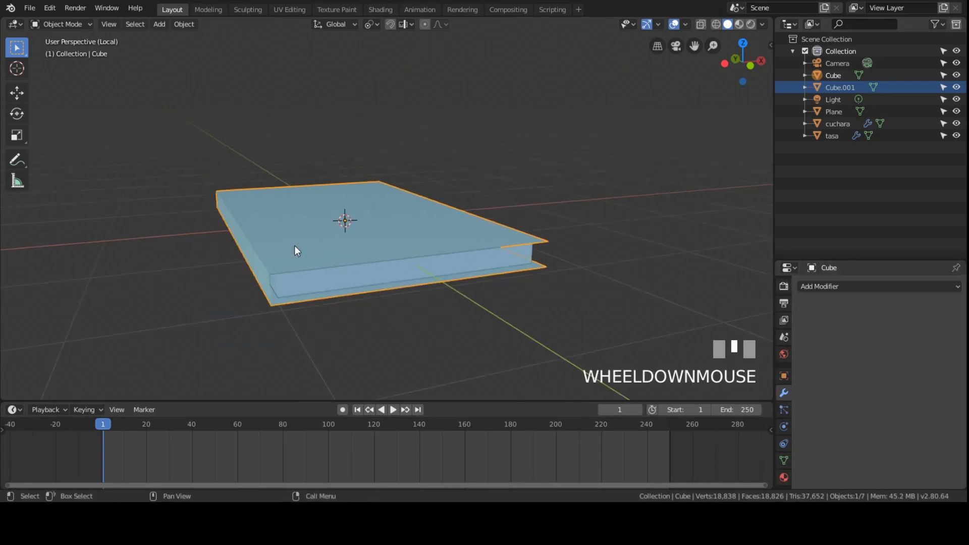
click(784, 393)
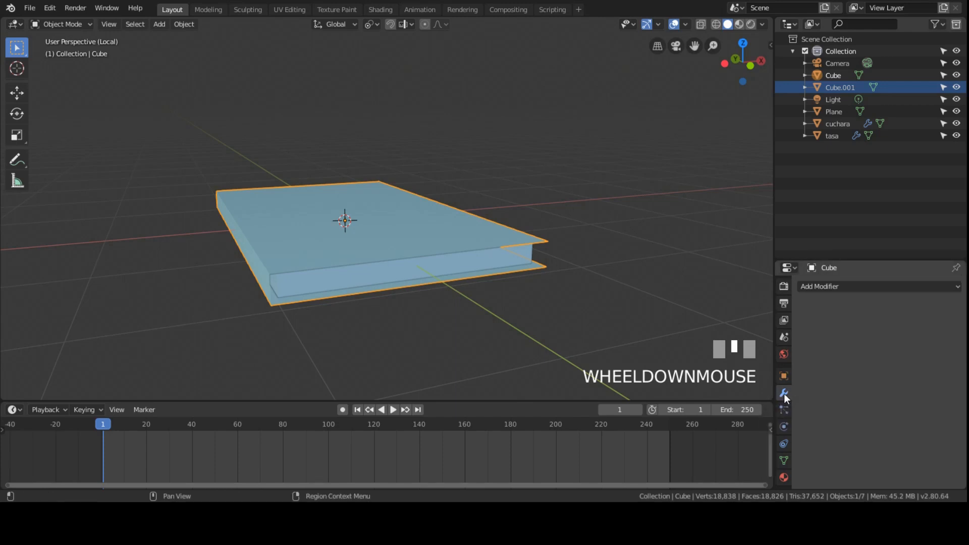
click(838, 286)
click(727, 233)
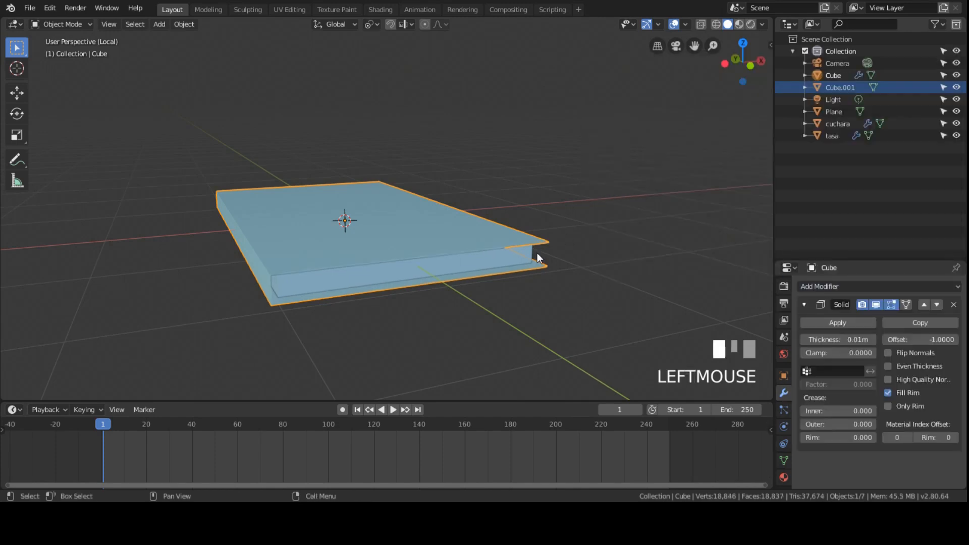
scroll(537, 265, up, 1)
scroll(539, 261, up, 2)
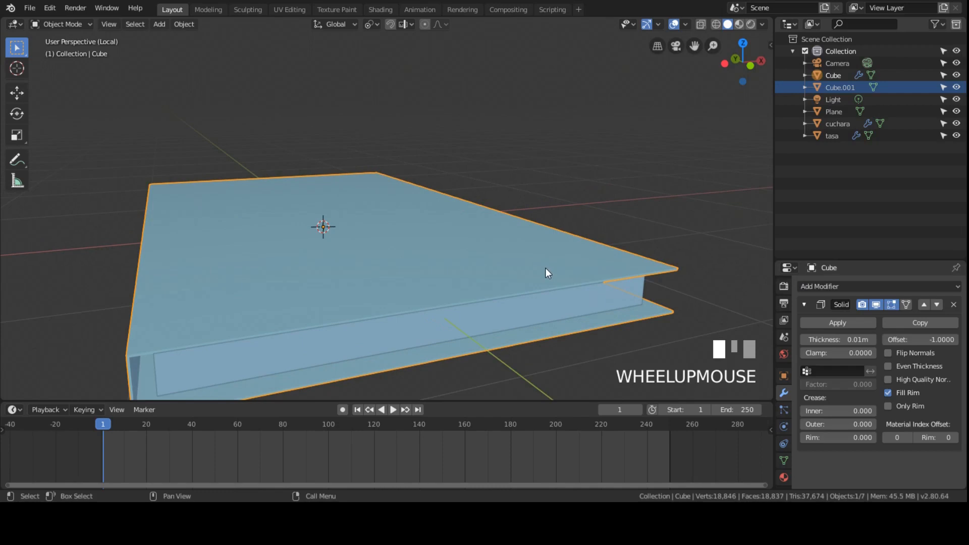
scroll(545, 268, down, 2)
mouse_move(539, 286)
shift+middle_down()
mouse_move(532, 275)
mouse_move(541, 295)
shift+middle_up()
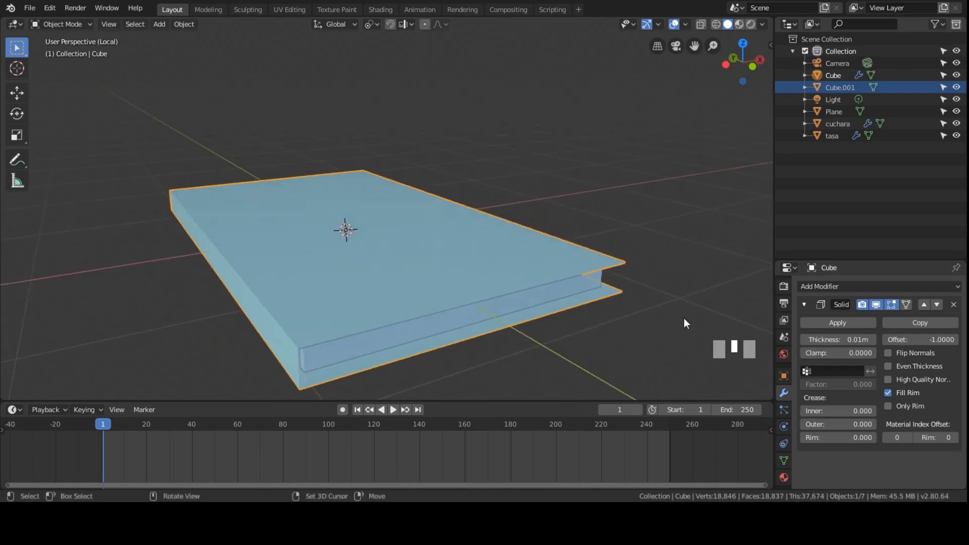
drag(838, 340, 826, 339)
middle_drag(576, 333, 570, 299)
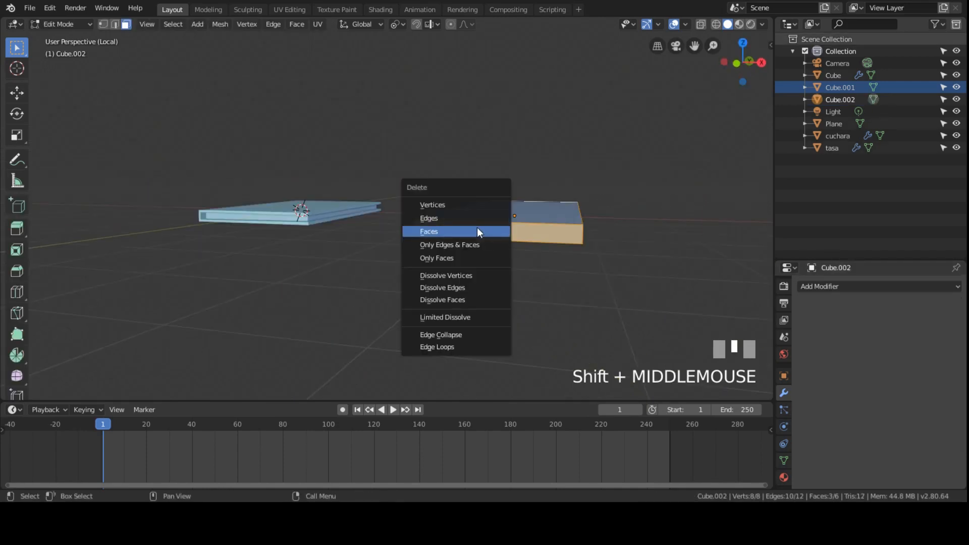
Delete the second slab's three selected side faces and give the remaining shell a Solidify modifier with 0.49 m thickness
click(478, 230)
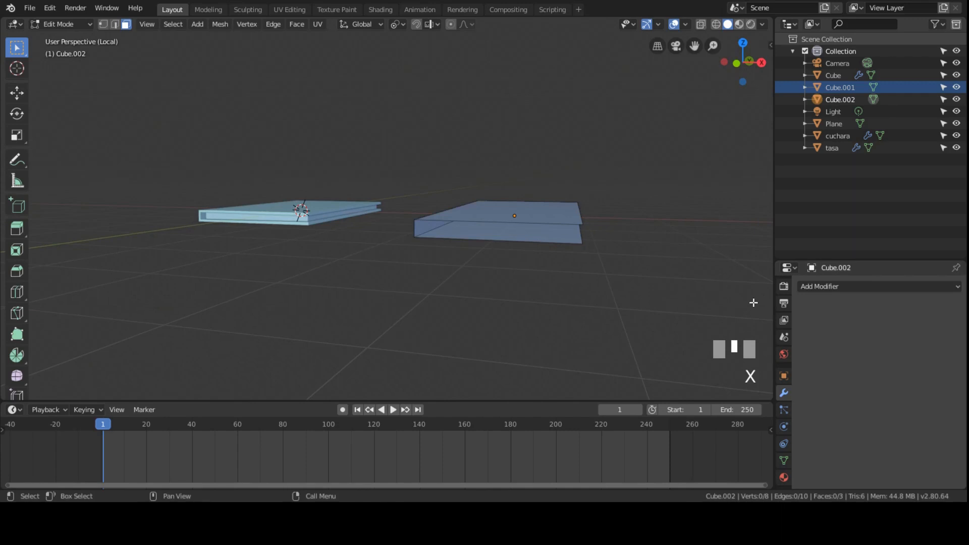
click(838, 286)
click(710, 232)
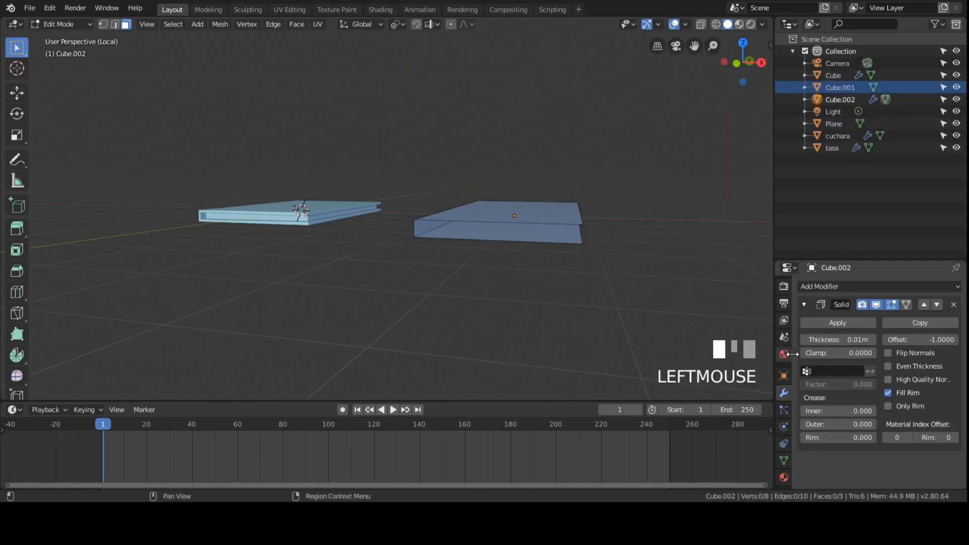
drag(838, 340, 899, 339)
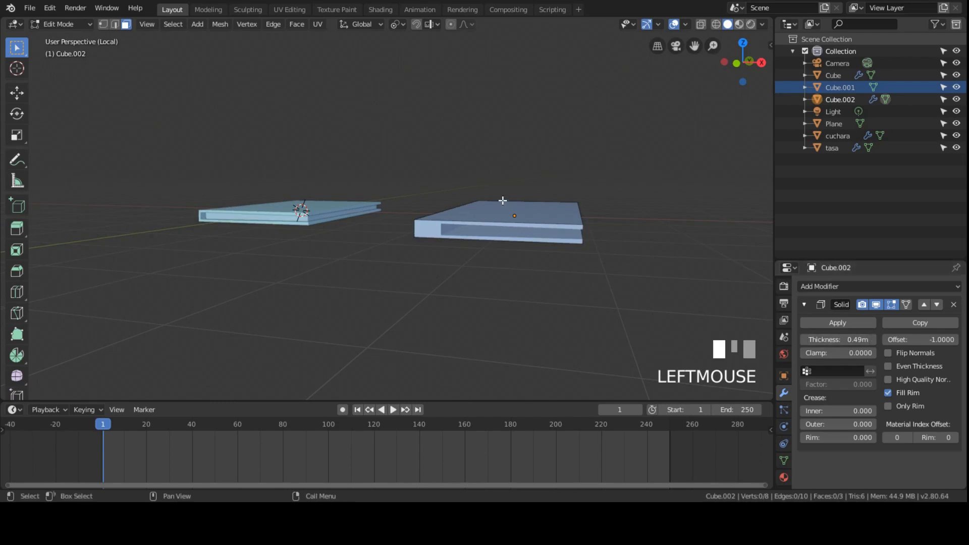
scroll(504, 201, up, 3)
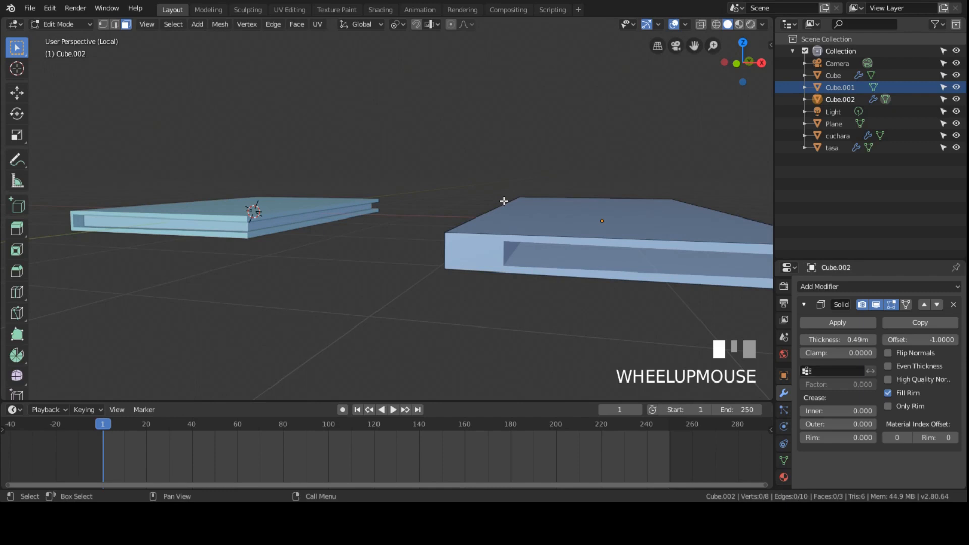
scroll(485, 201, down, 2)
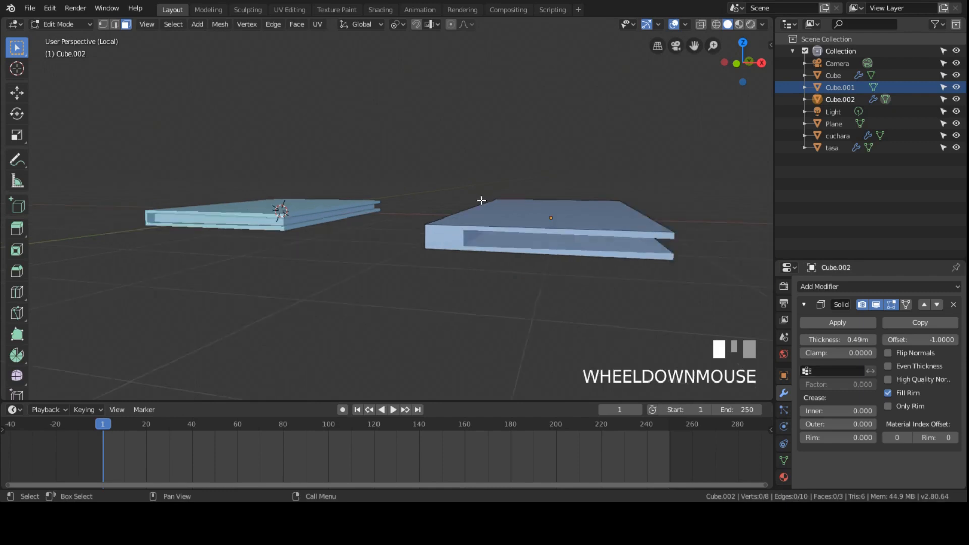
key(Tab)
scroll(489, 198, up, 1)
shift+middle_drag(474, 214, 462, 222)
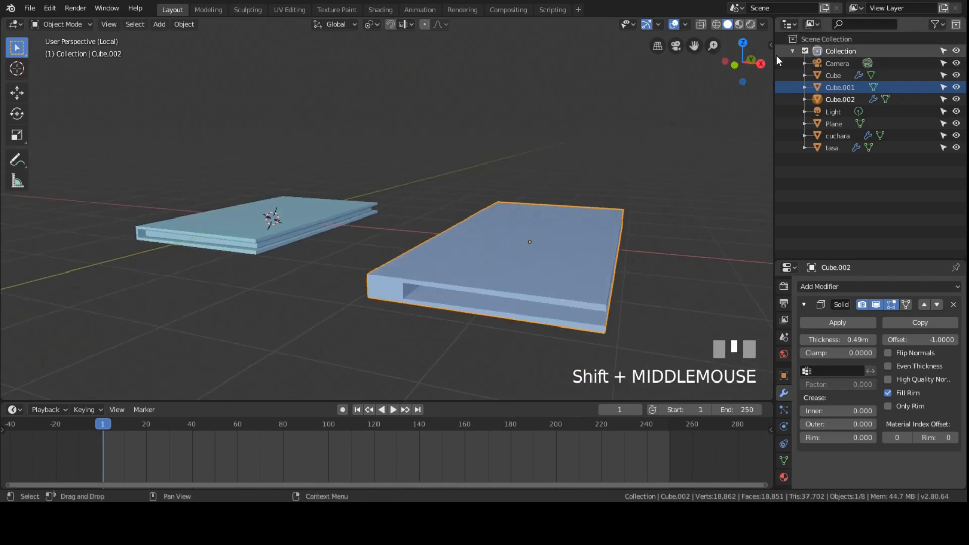
Show the object transform values and move the second shell along X to a location of 3.5723 m
drag(771, 45, 728, 38)
click(766, 45)
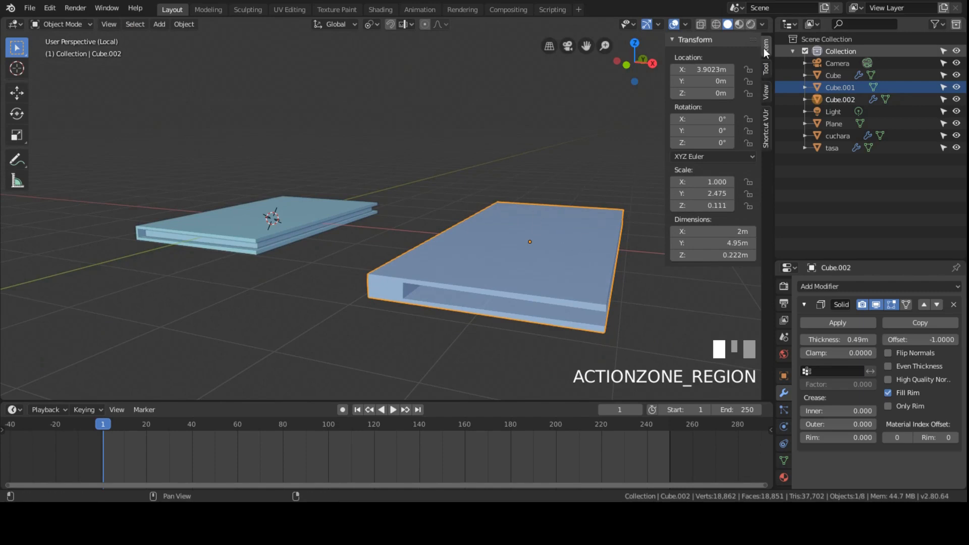
key(n)
key(n)
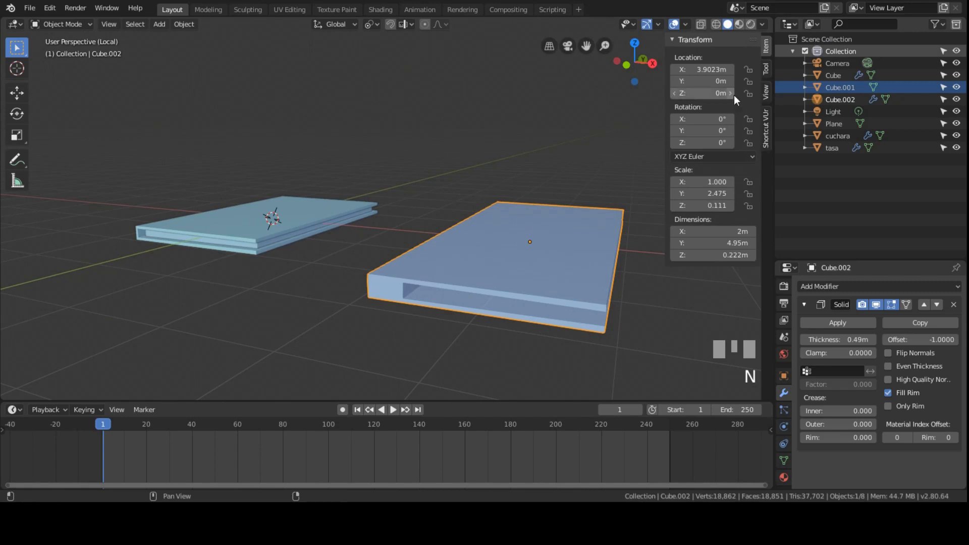
click(458, 277)
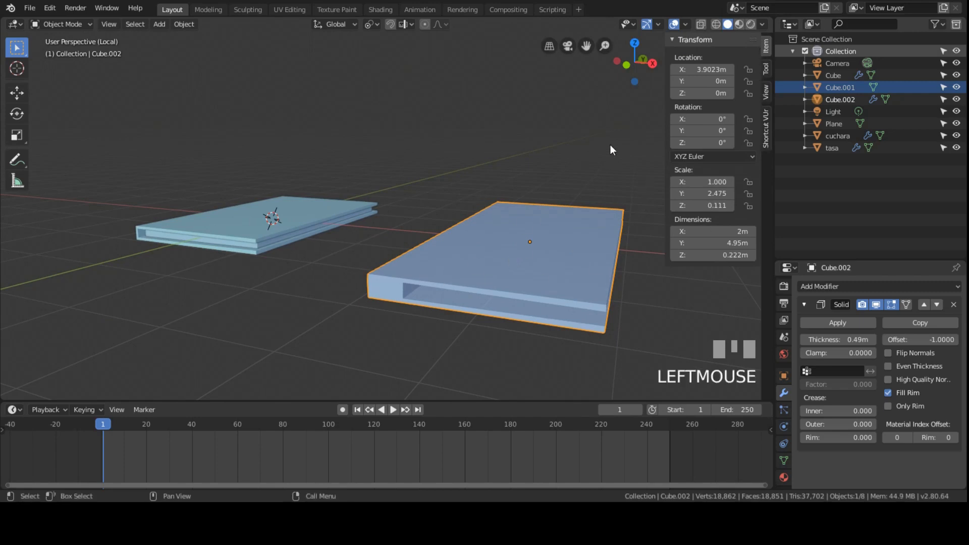
mouse_move(706, 69)
mouse_down()
mouse_move(689, 69)
mouse_move(704, 82)
mouse_up()
right_click(704, 82)
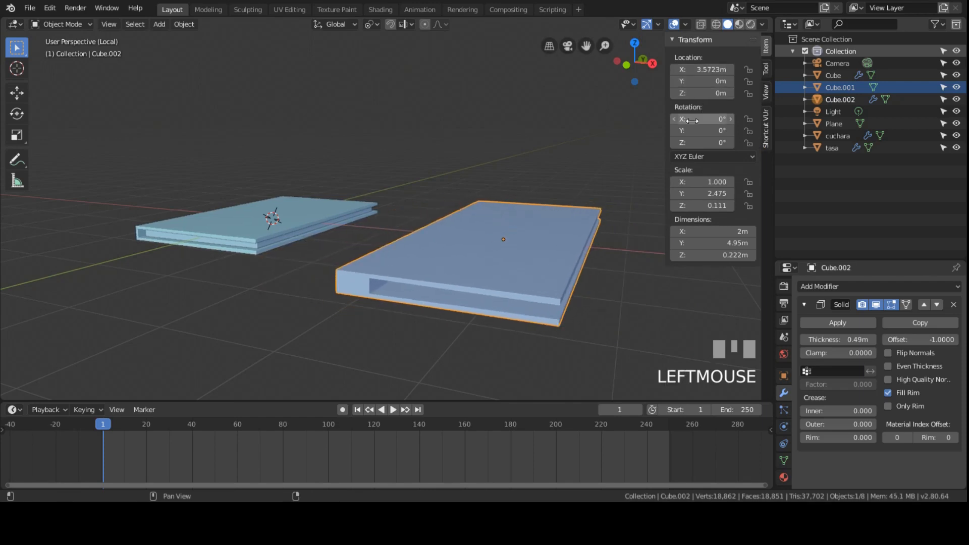
Try a -1.1° rotation about X on the second shell and reset its X rotation to 0°
drag(693, 121, 692, 121)
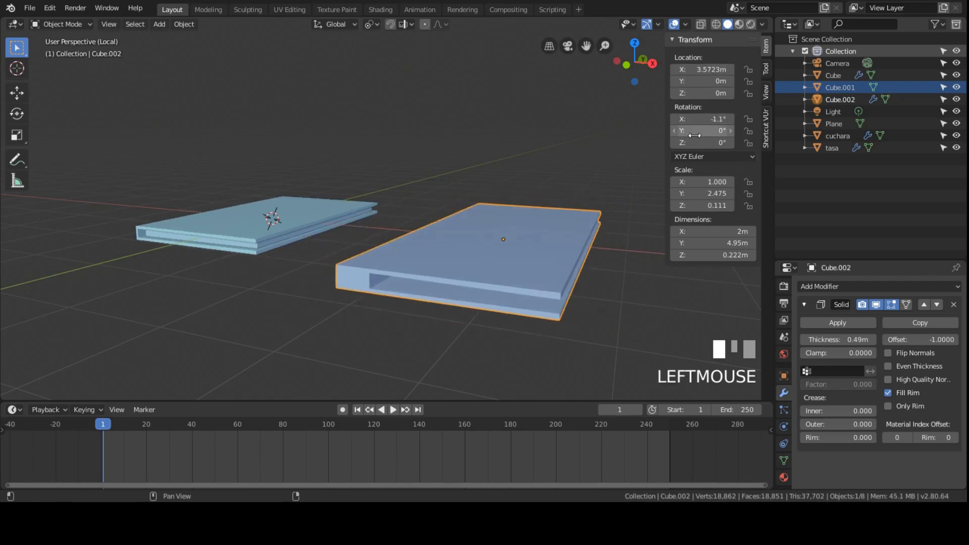
click(702, 119)
text(0)
key(KP_Enter)
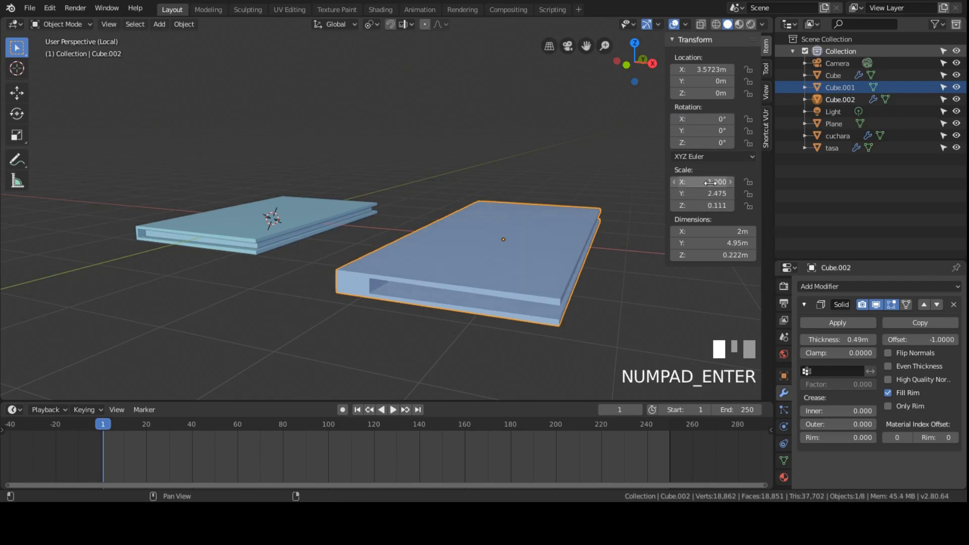
Compare both shells' scales, try applying the second shell's scale with a 0.06 m Solidify thickness, and undo both changes
click(328, 205)
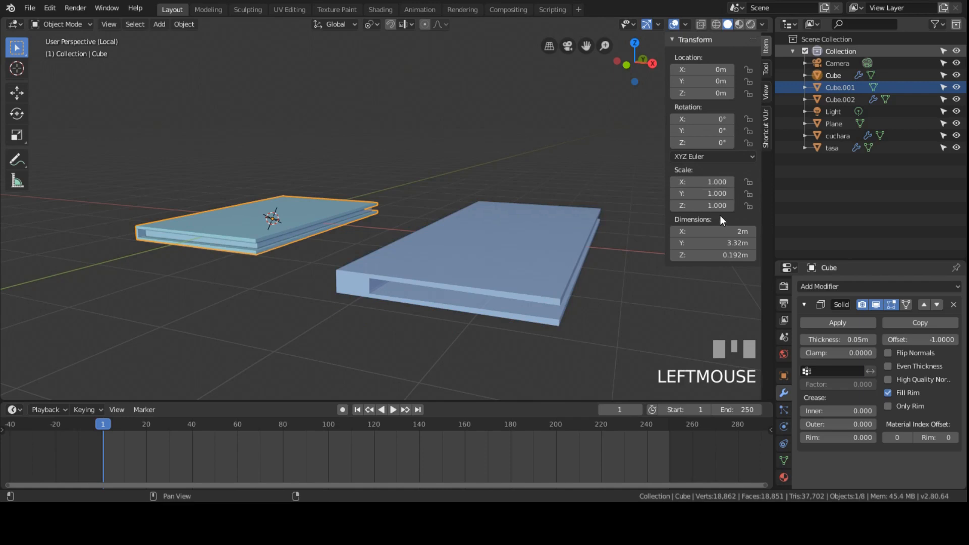
click(505, 235)
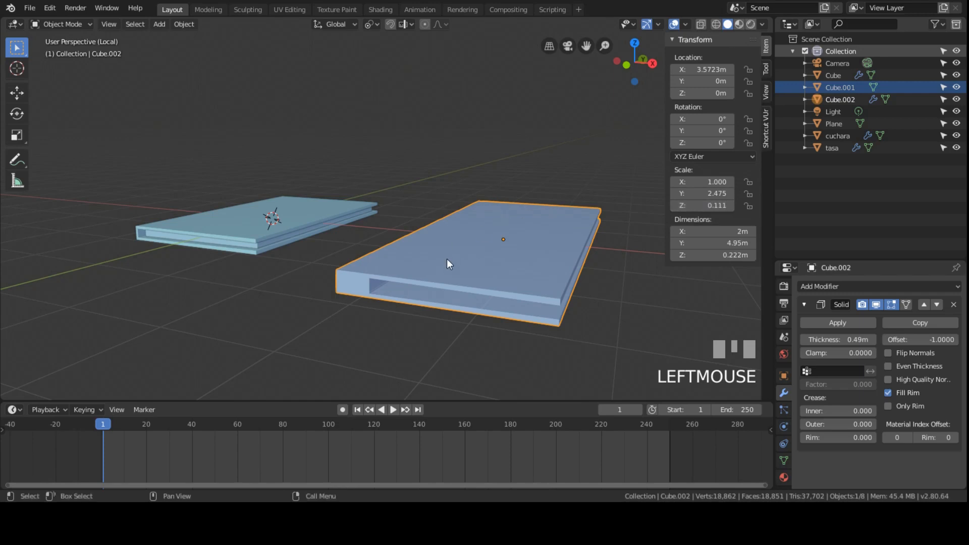
key(ctrl+a)
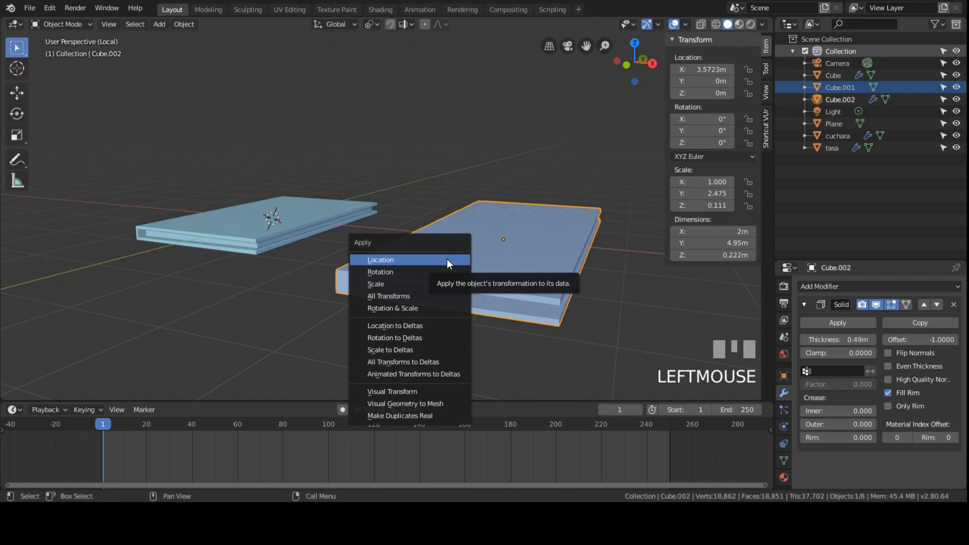
click(438, 279)
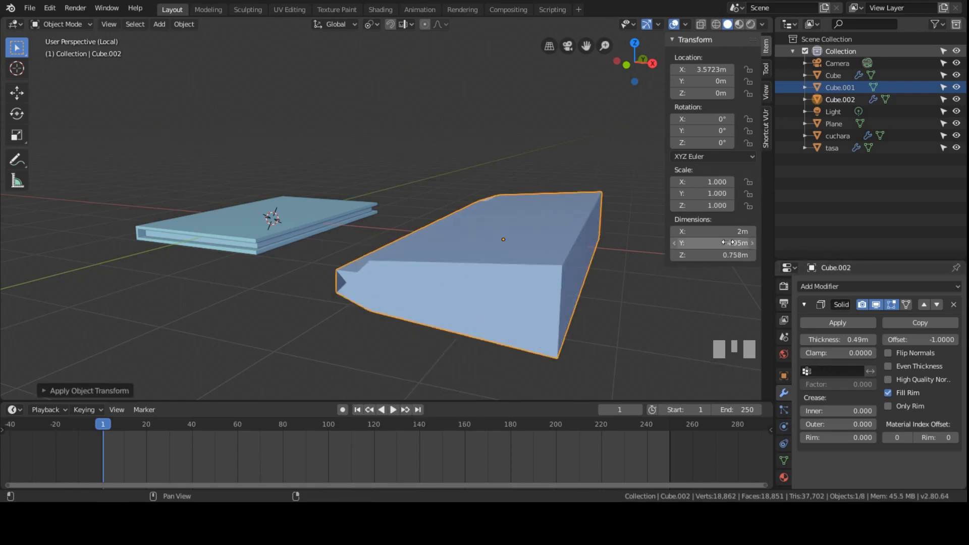
drag(838, 340, 781, 340)
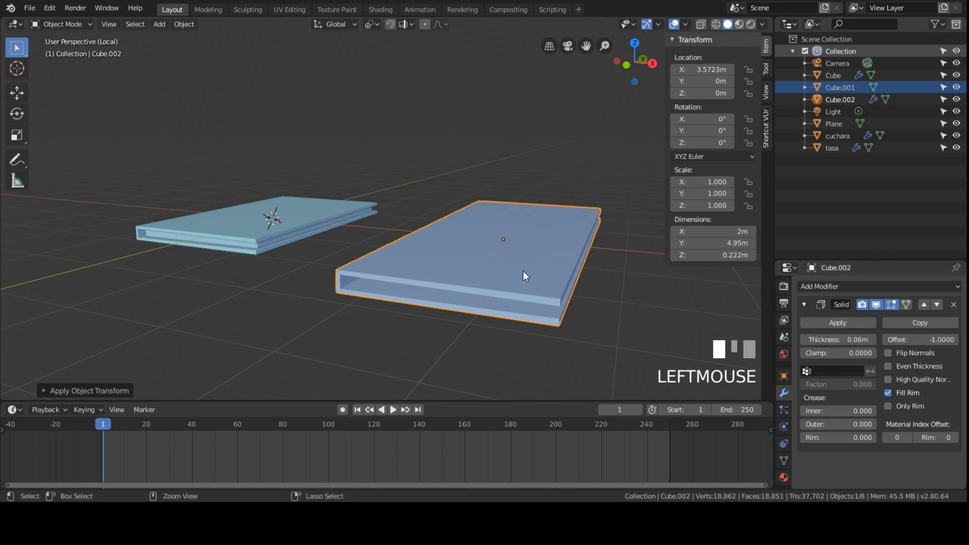
key(ctrl+z)
key(ctrl+z)
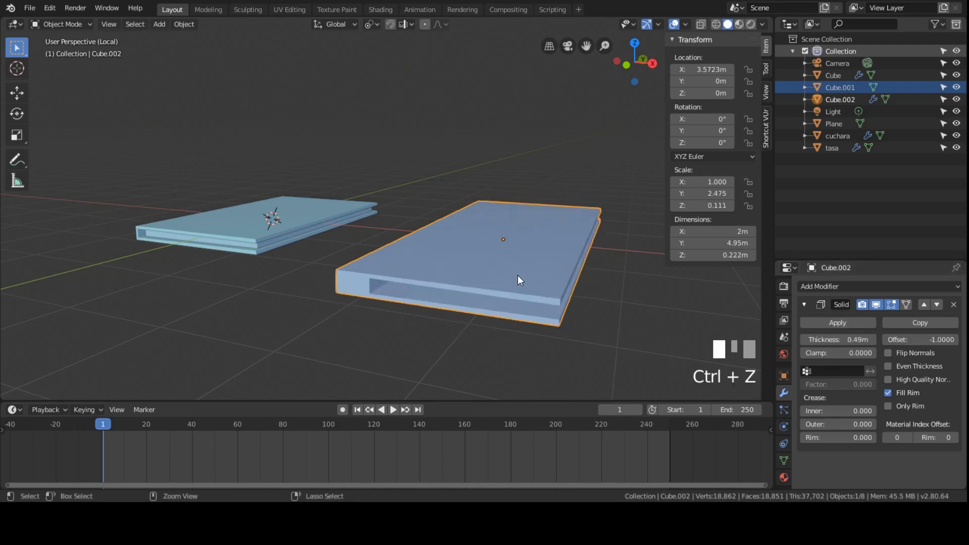
Apply the second shell's scale to its mesh and set its Solidify thickness to 0.06 m
key(ctrl+a)
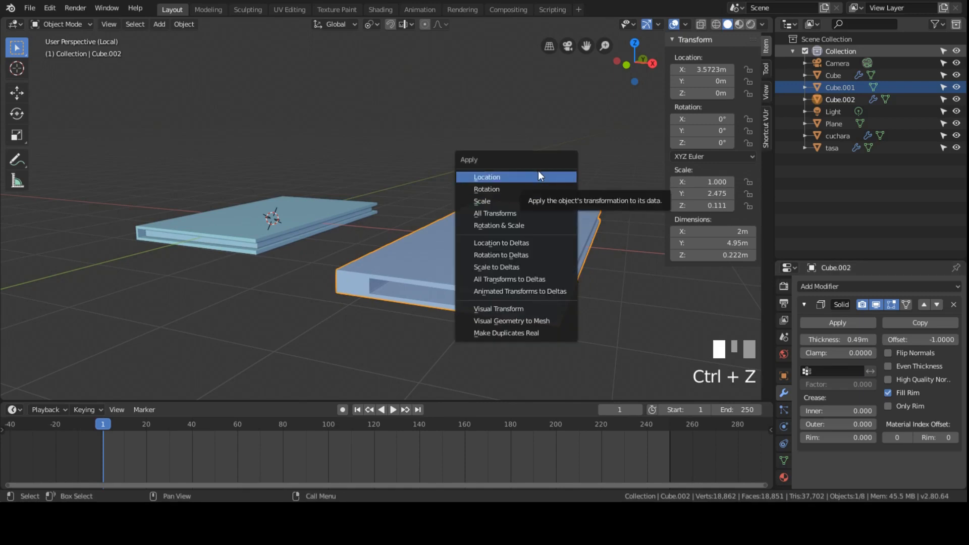
click(525, 201)
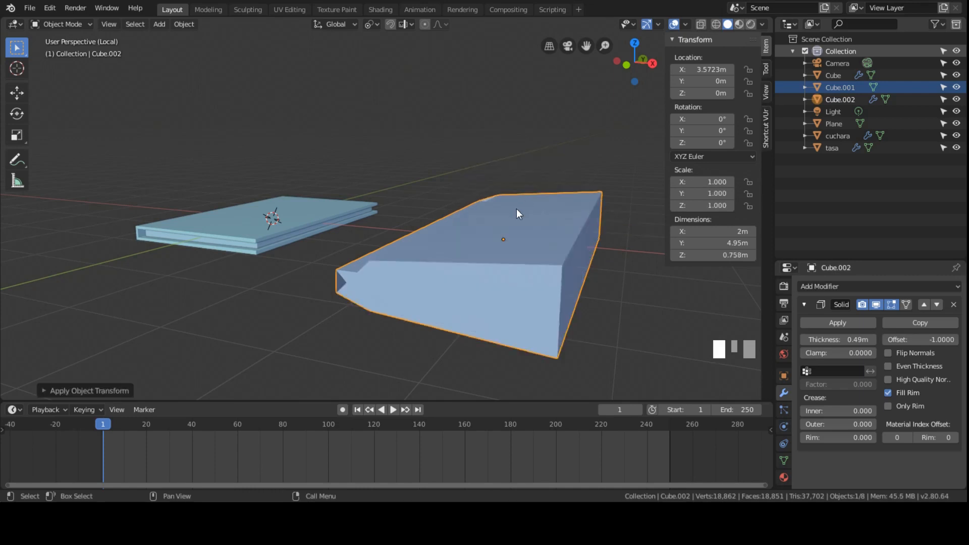
mouse_move(841, 339)
mouse_down()
mouse_move(808, 340)
mouse_move(852, 341)
mouse_up()
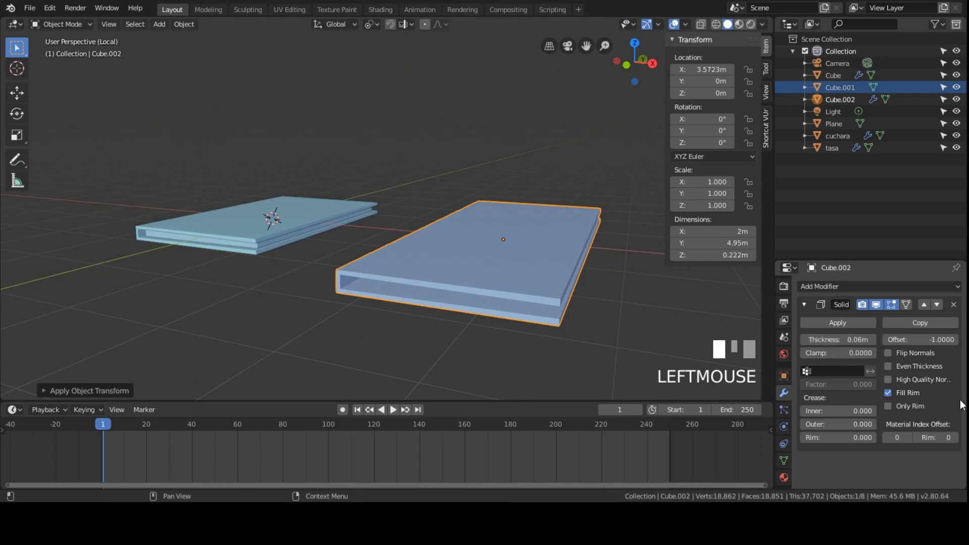
key(Tab)
key(Tab)
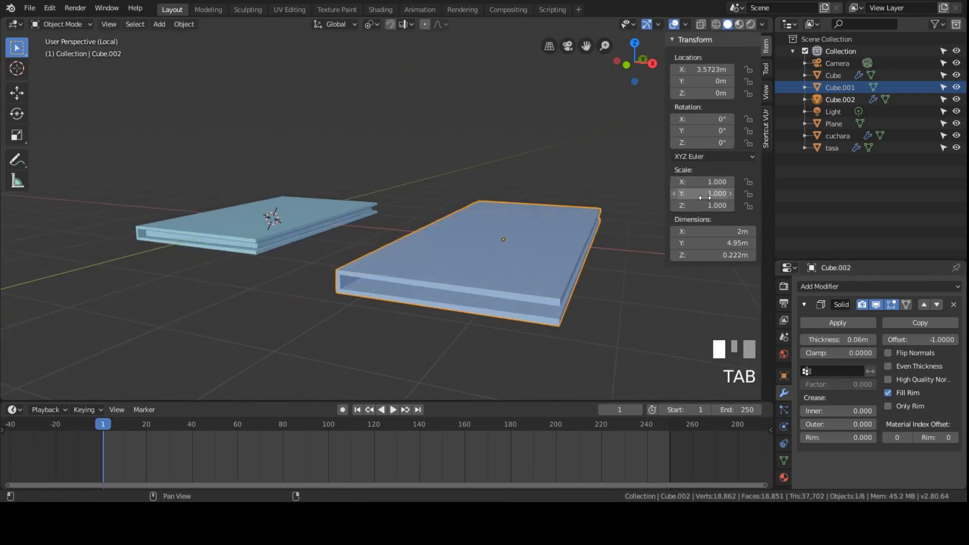
scroll(495, 226, up, 2)
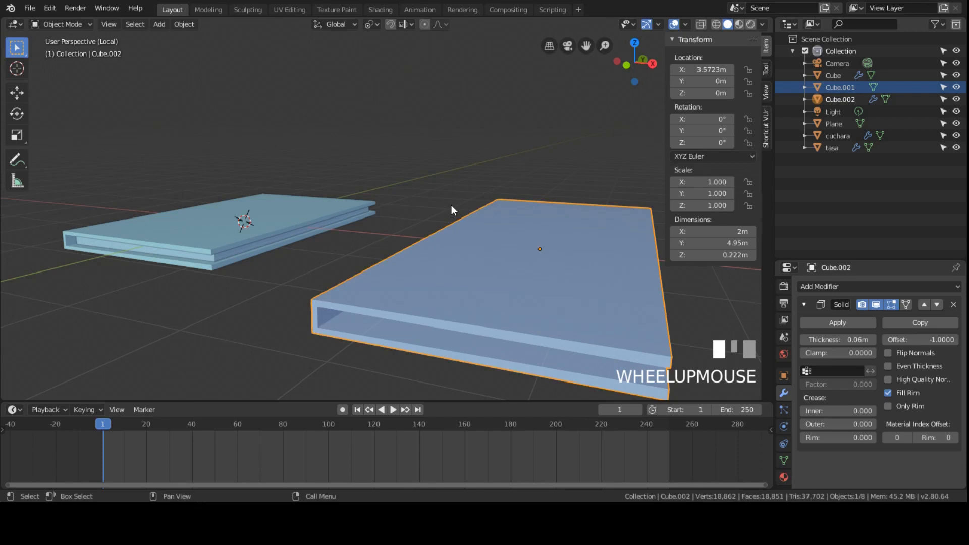
scroll(452, 205, down, 5)
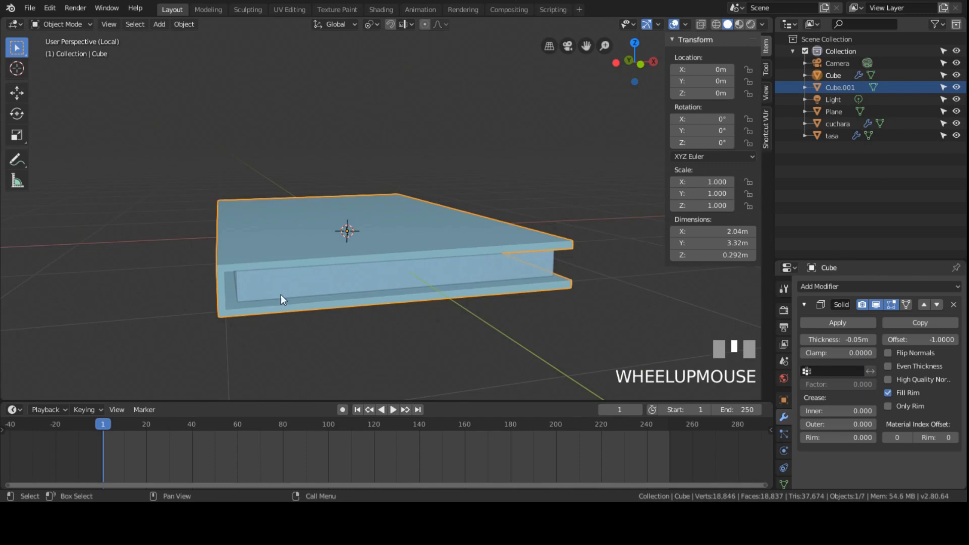
In front view, scale the book's inner block up to 0.969 and move it along X to about -0.04 m, against the spine
click(280, 288)
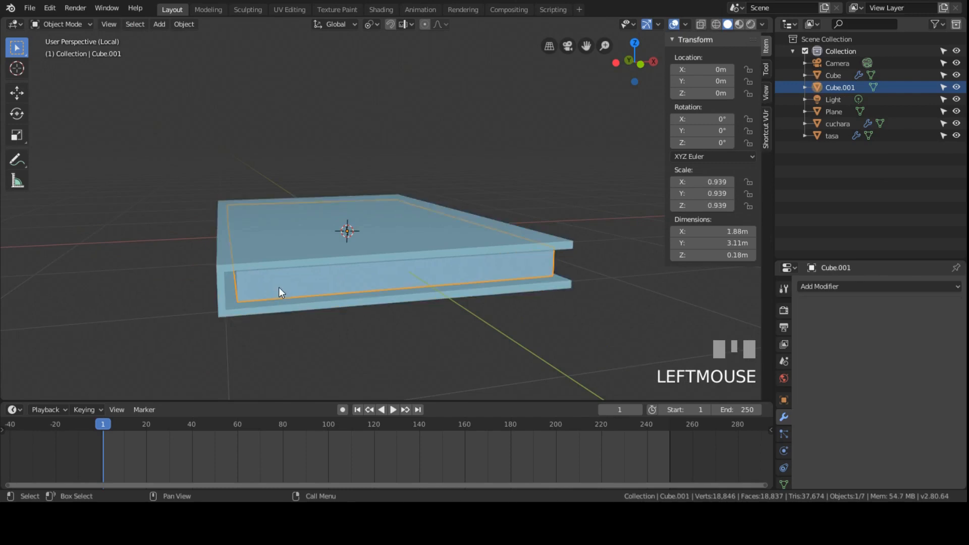
shift+middle_drag(279, 286, 260, 290)
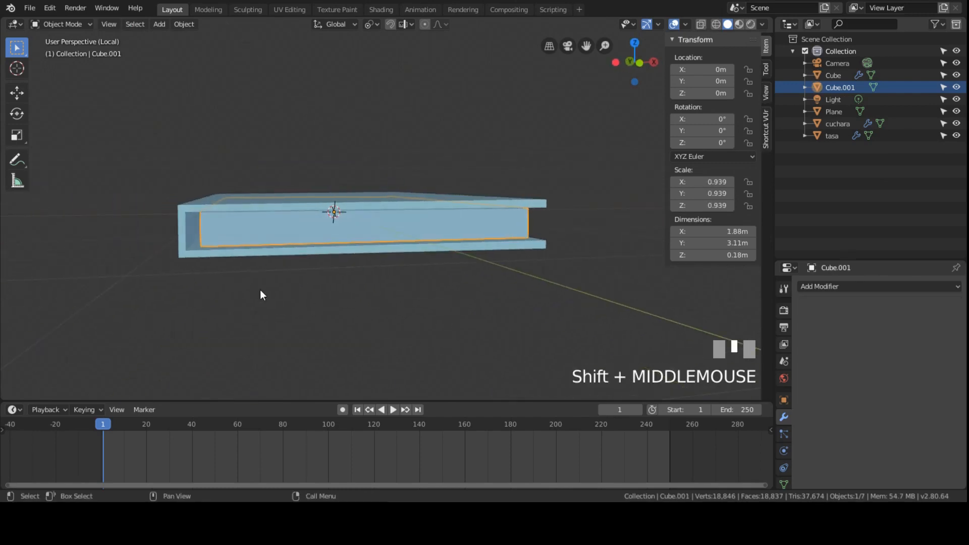
key(KP_1)
scroll(255, 202, up, 3)
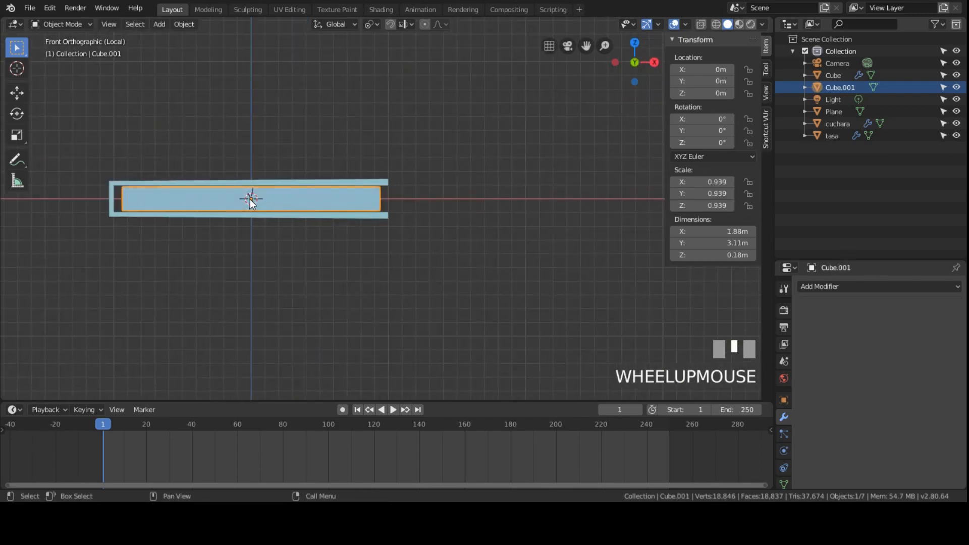
key(s)
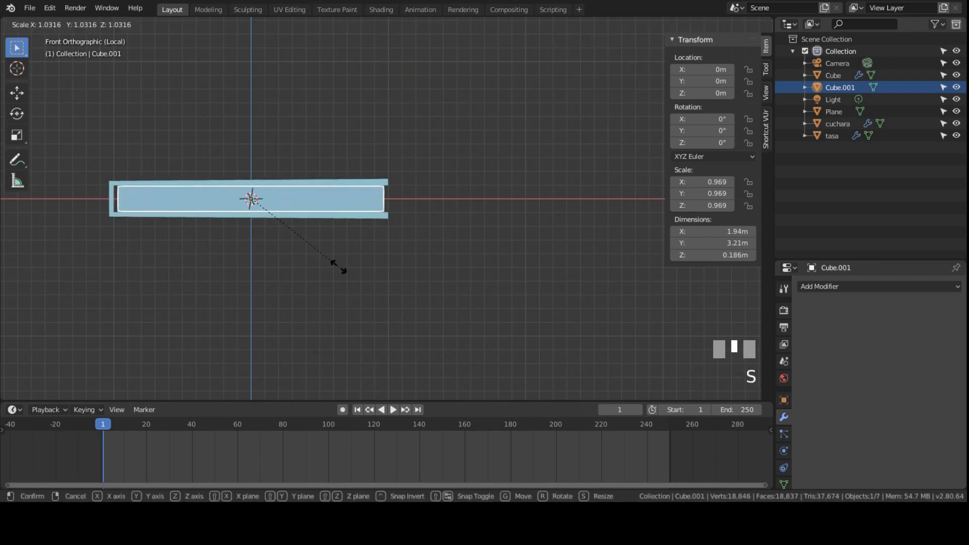
click(359, 236)
key(g)
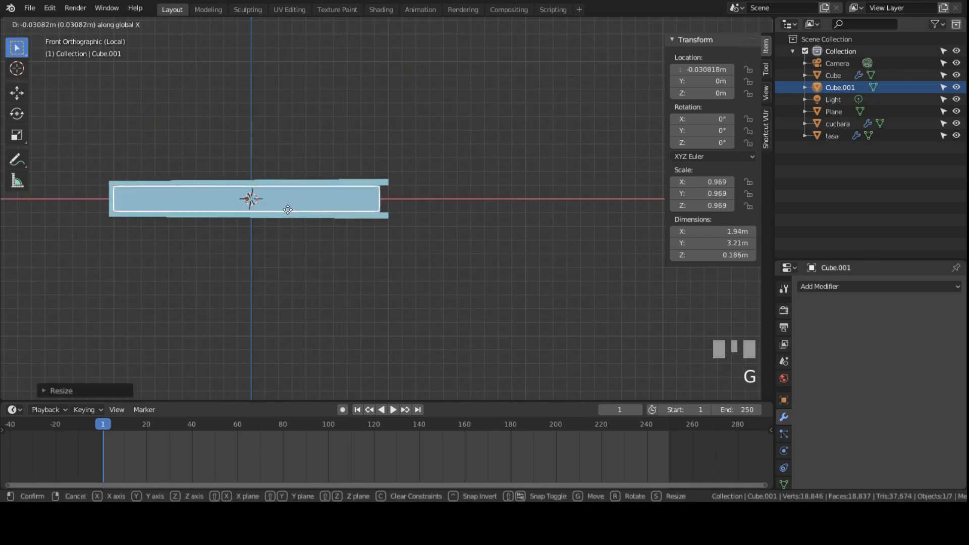
click(293, 202)
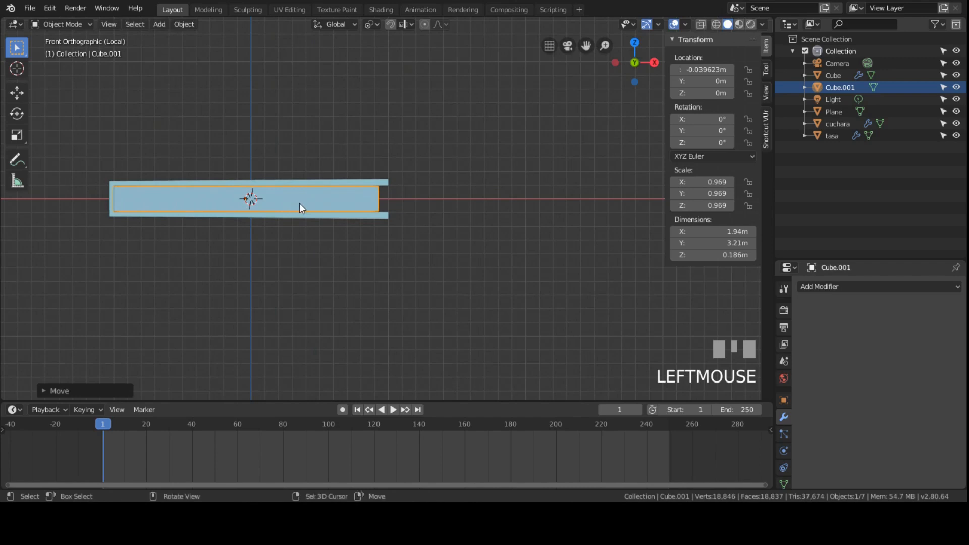
Inspect the fitted inner block from an angle and leave local view to bring back the cup, spoon and plane
middle_drag(298, 203, 245, 232)
scroll(253, 231, down, 2)
key(Tab)
scroll(262, 233, down, 2)
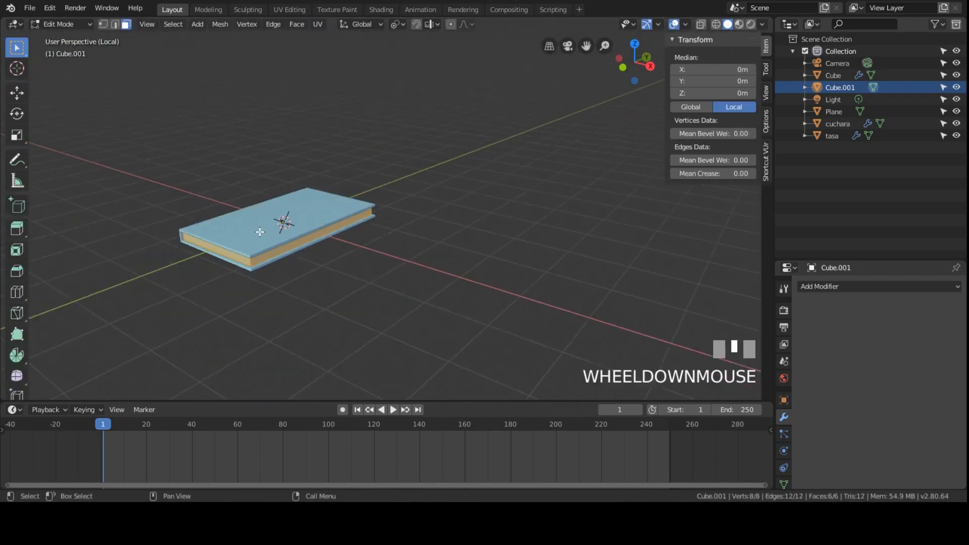
key(Tab)
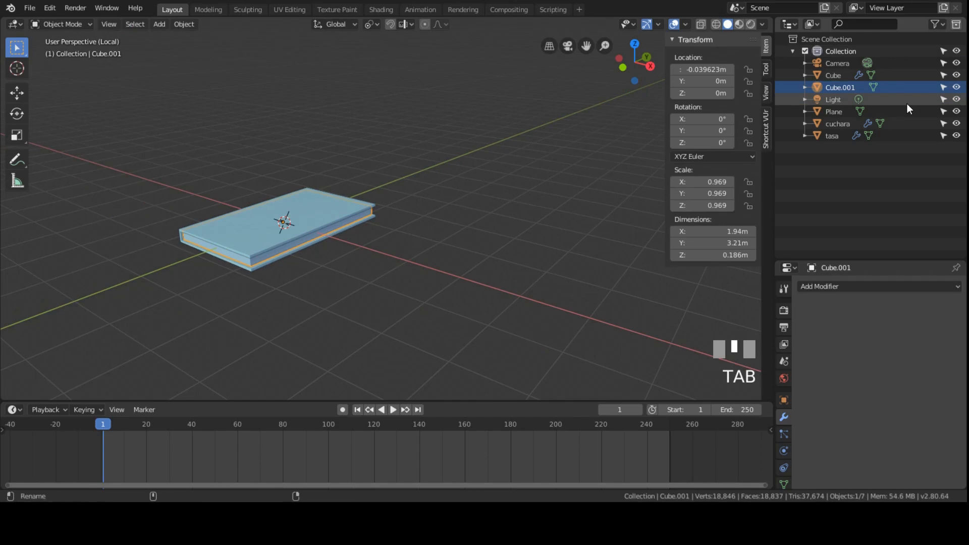
key(KP_Divide)
scroll(408, 272, down, 1)
scroll(430, 279, up, 3)
shift+middle_drag(450, 289, 436, 310)
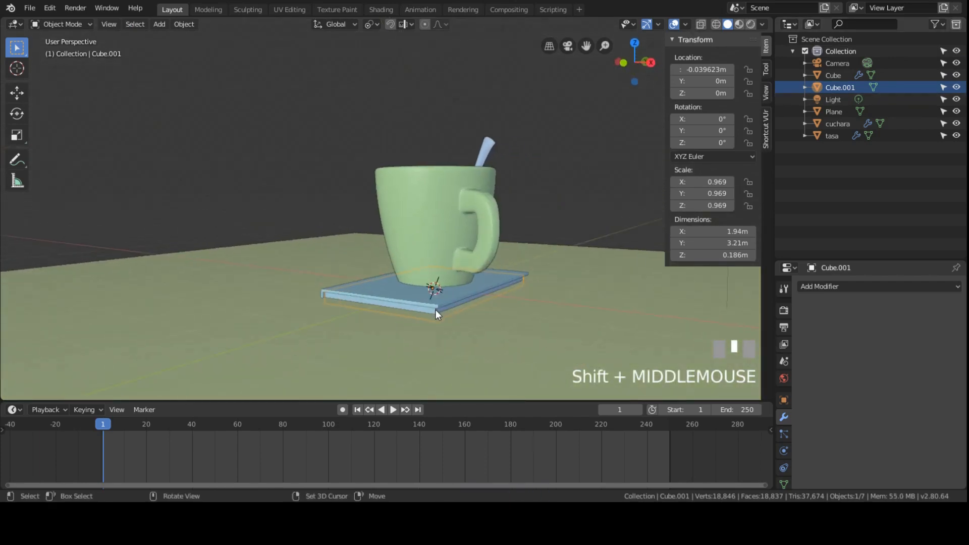
Add the cover to the selection with the inner block and raise both along Z to about 0.116 m
shift+click(437, 307)
scroll(449, 305, down, 2)
key(g)
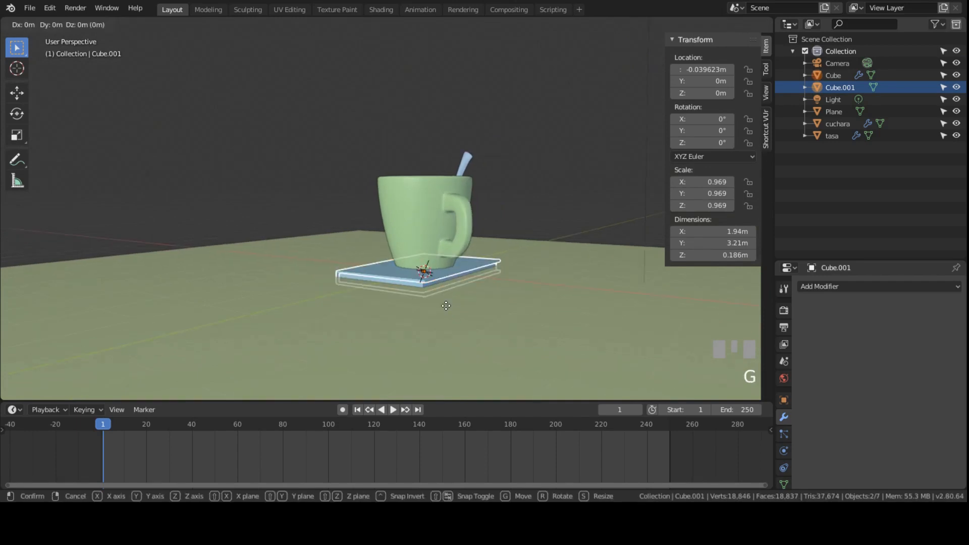
key(z)
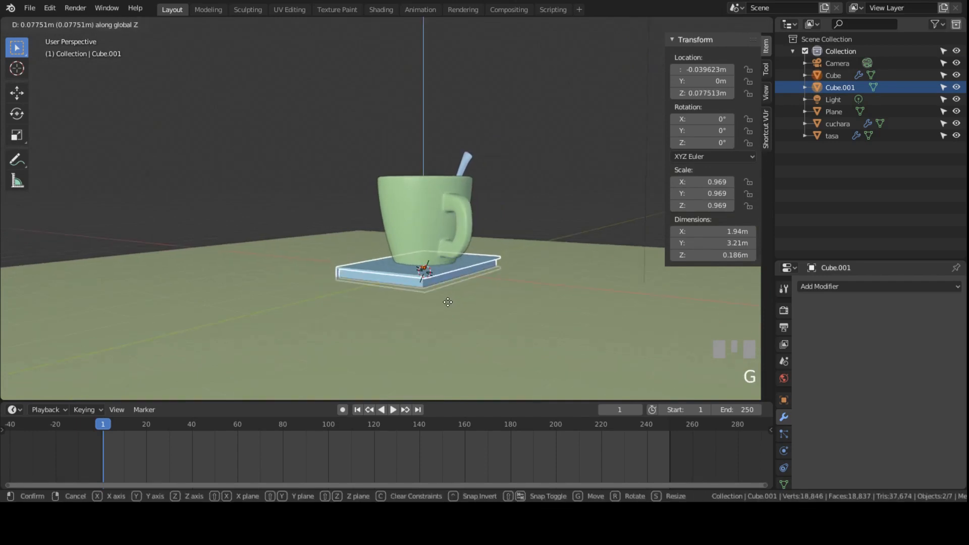
click(438, 293)
Move the book along X to about 1.90 m beside the cup and raise it along Z to about 0.22 m
scroll(437, 292, down, 2)
key(g)
key(x)
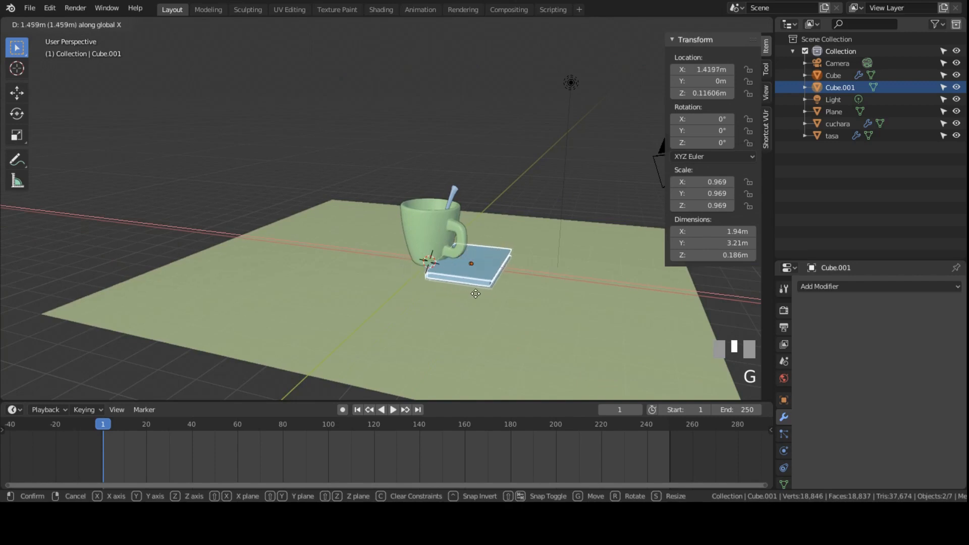
click(491, 302)
key(g)
key(z)
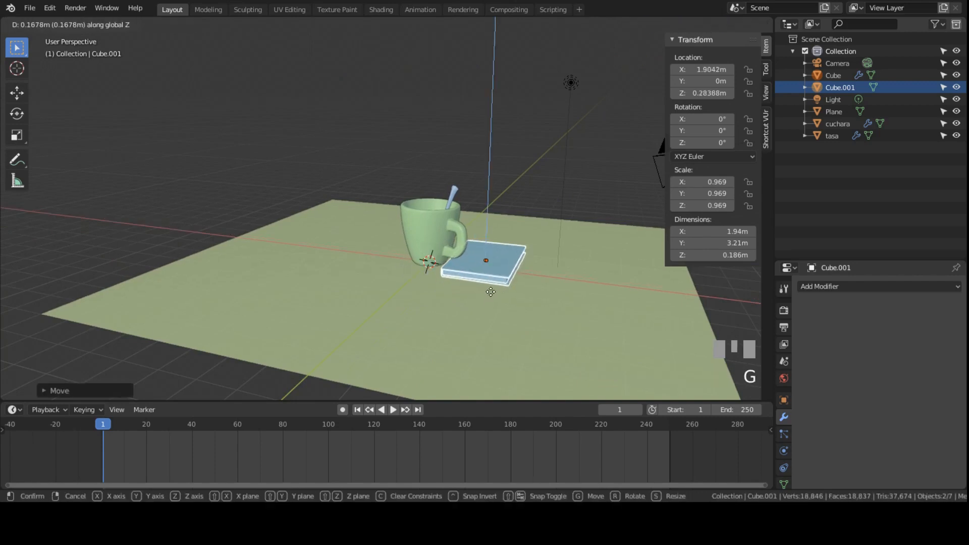
click(513, 277)
scroll(513, 278, up, 2)
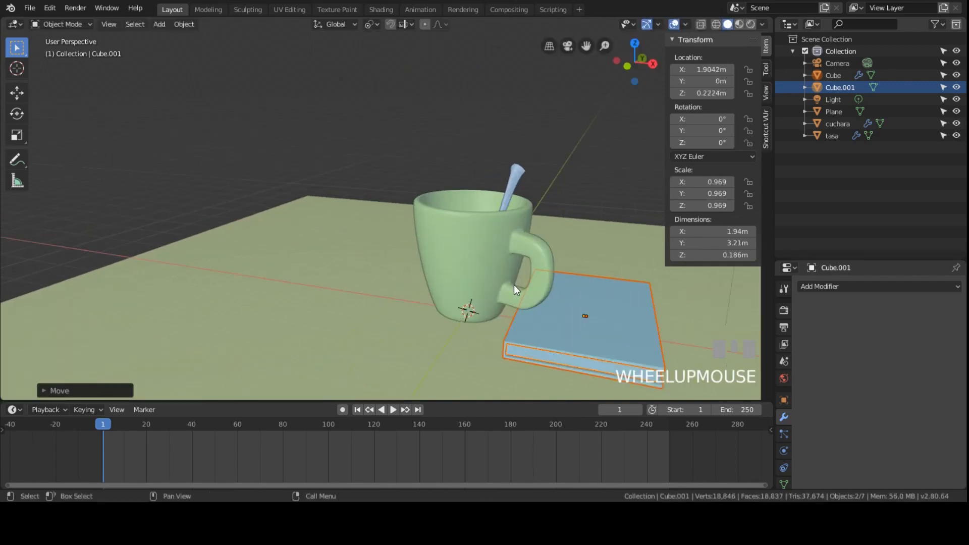
Move the book farther from the cup along X to about 2.42 m, keeping its current size
key(KP_7)
scroll(487, 270, down, 2)
middle_drag(487, 272, 468, 301)
scroll(471, 298, up, 1)
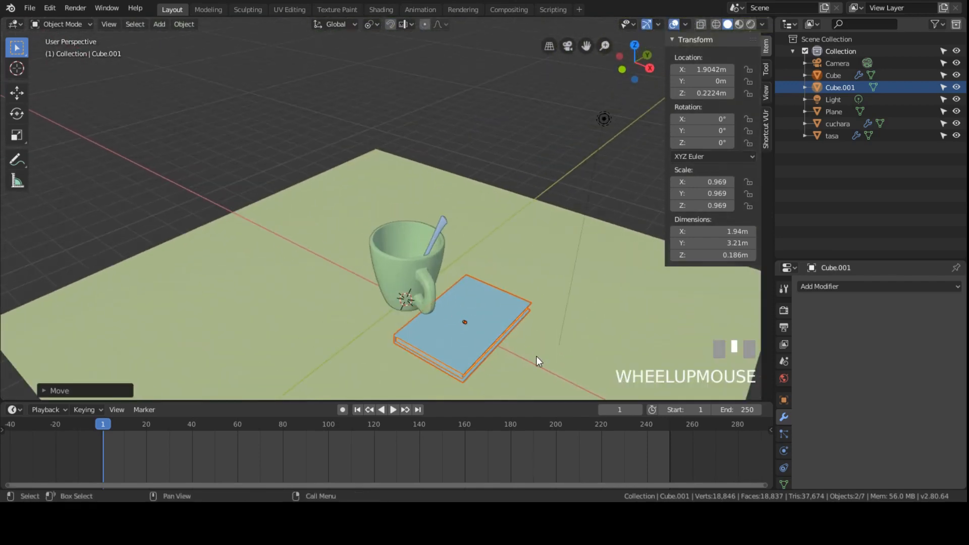
key(g)
key(x)
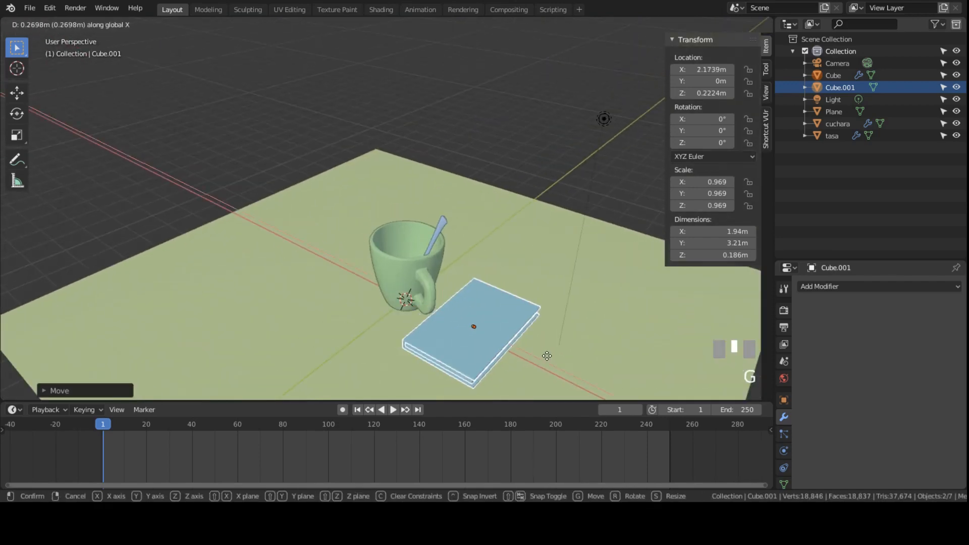
click(572, 361)
key(s)
right_click(573, 361)
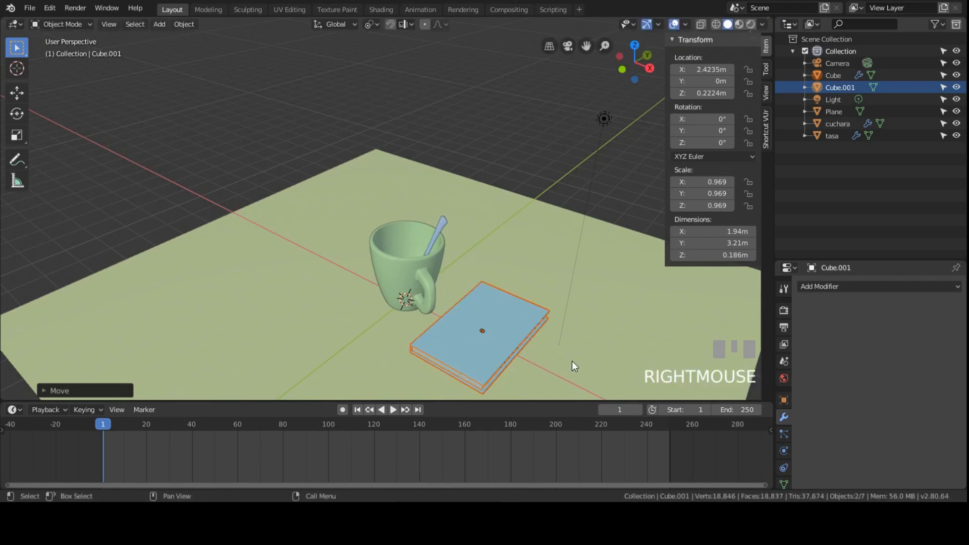
Scale the cover and inner block up together uniformly by about 1.485
key(s)
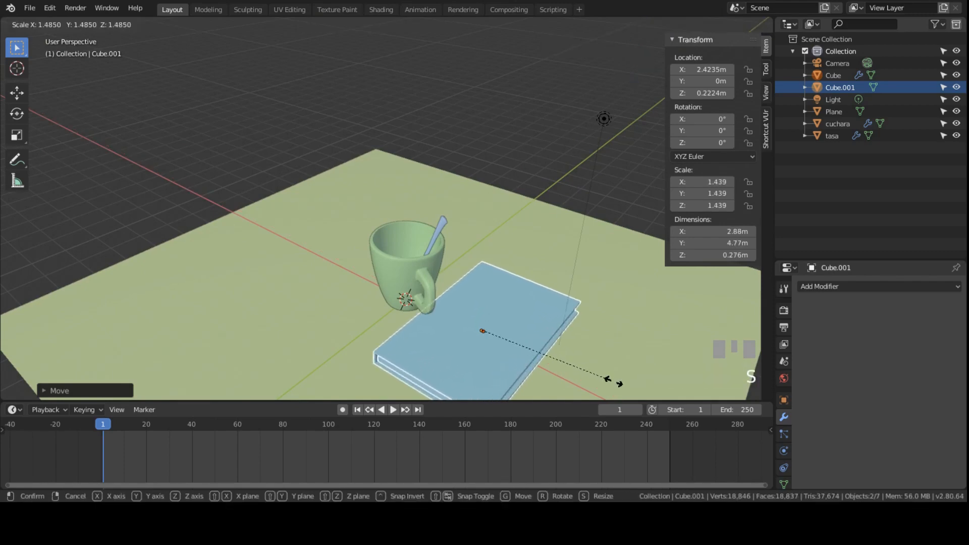
click(616, 378)
shift+middle_drag(552, 357, 543, 328)
key(s)
key(z)
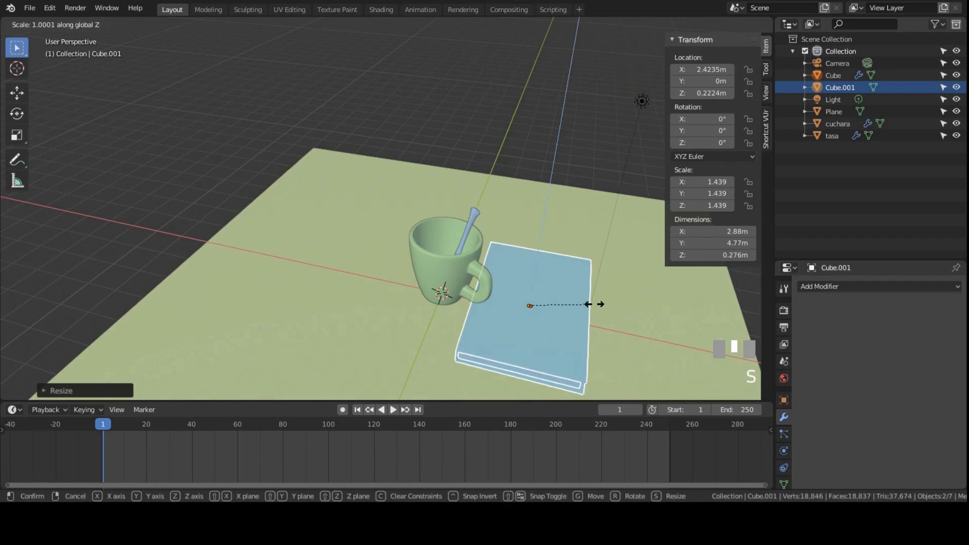
right_click(575, 314)
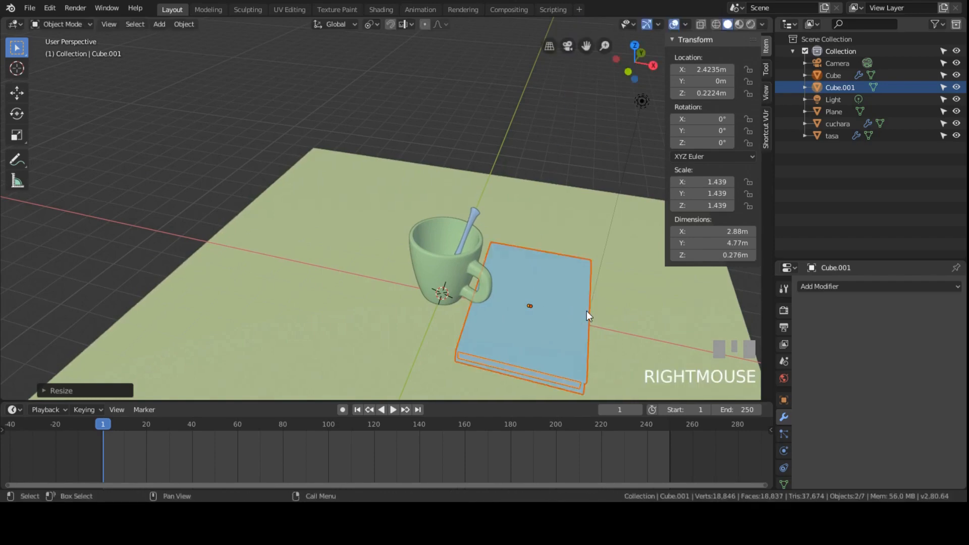
Examine the enlarged book beside the cup from above and at plane level, checking its size and placement
scroll(636, 303, up, 2)
scroll(617, 297, down, 2)
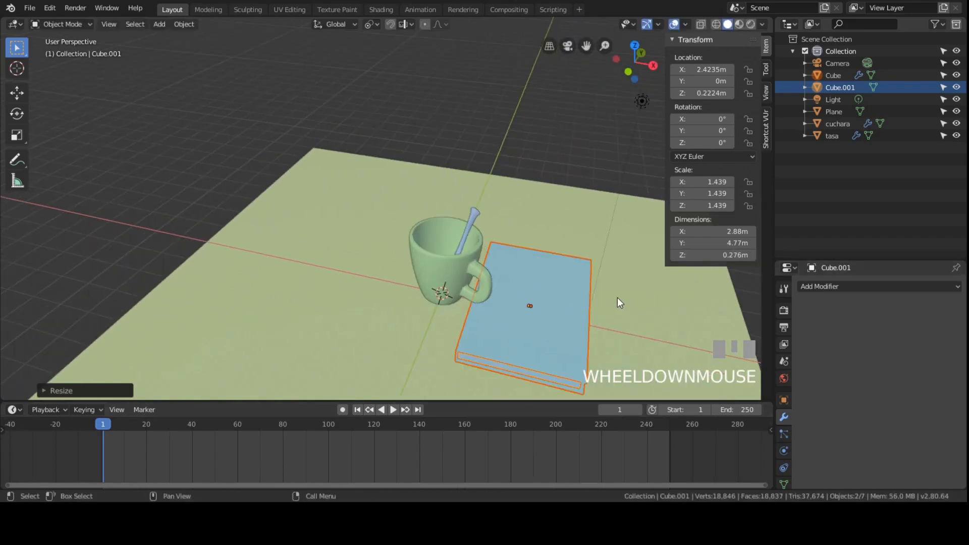
shift+middle_drag(617, 298, 564, 253)
click(496, 234)
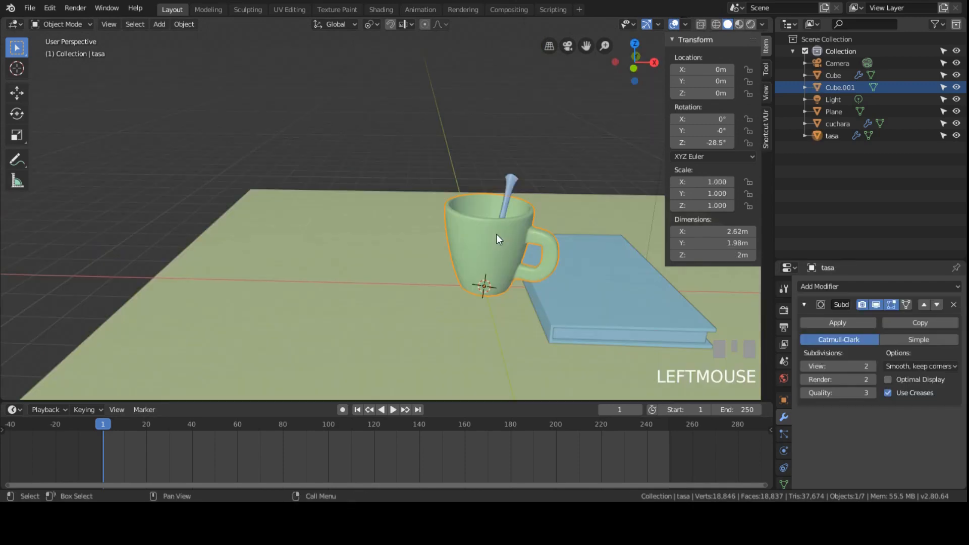
scroll(465, 283, down, 4)
scroll(464, 282, up, 1)
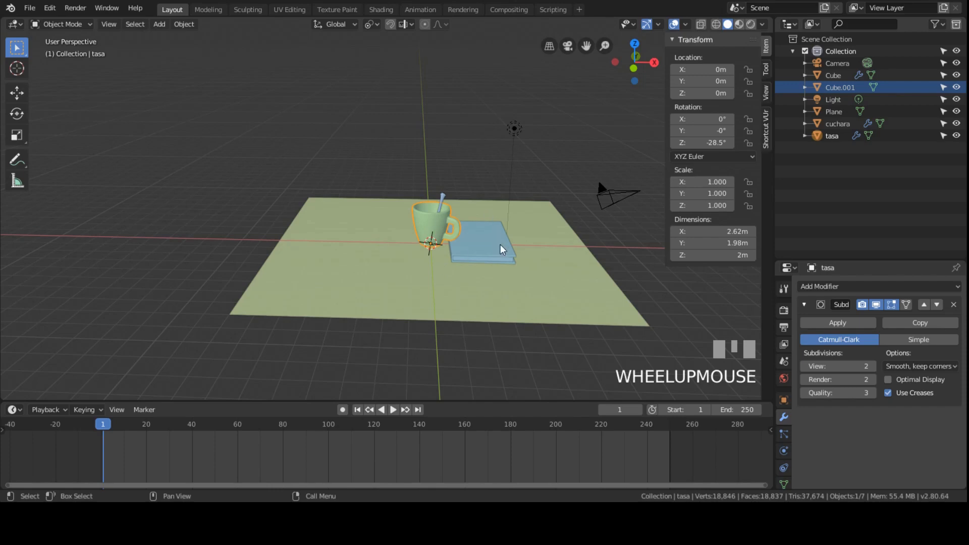
scroll(530, 229, down, 4)
scroll(502, 220, up, 4)
middle_drag(513, 218, 407, 275)
click(407, 275)
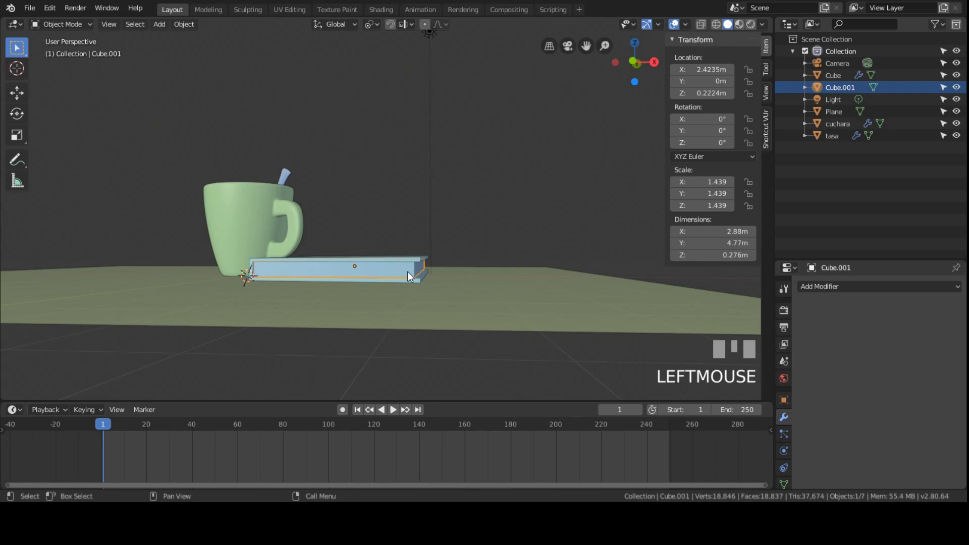
scroll(361, 187, down, 3)
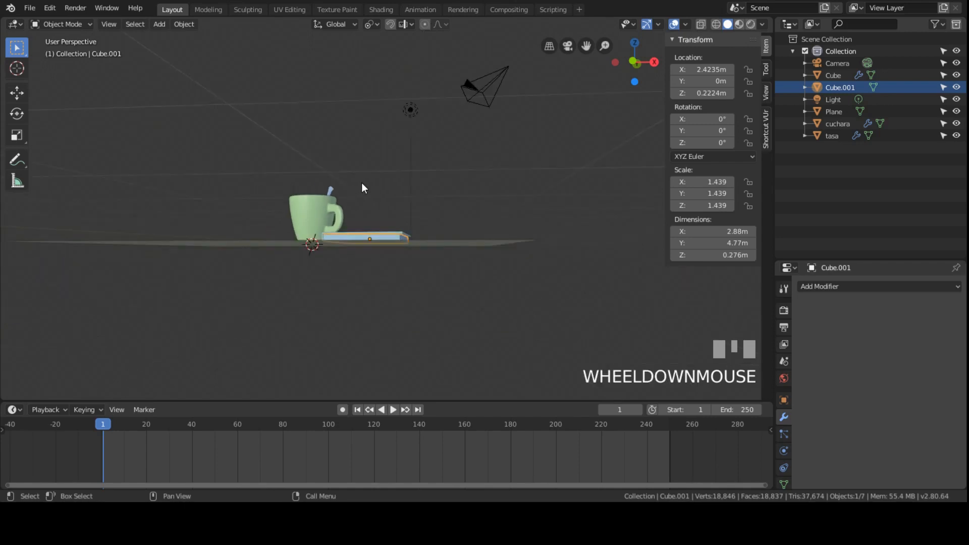
scroll(349, 184, up, 3)
middle_drag(341, 184, 338, 210)
scroll(339, 277, up, 3)
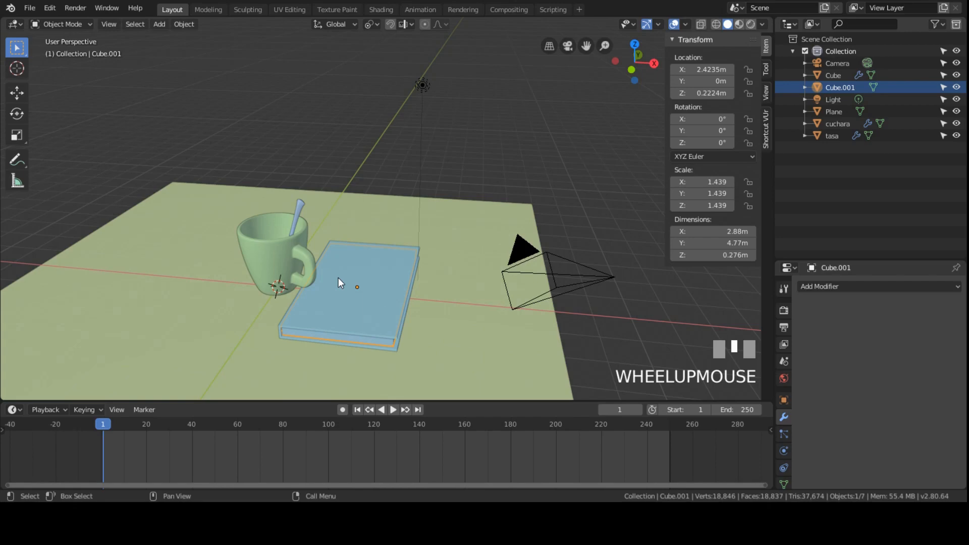
scroll(353, 333, up, 3)
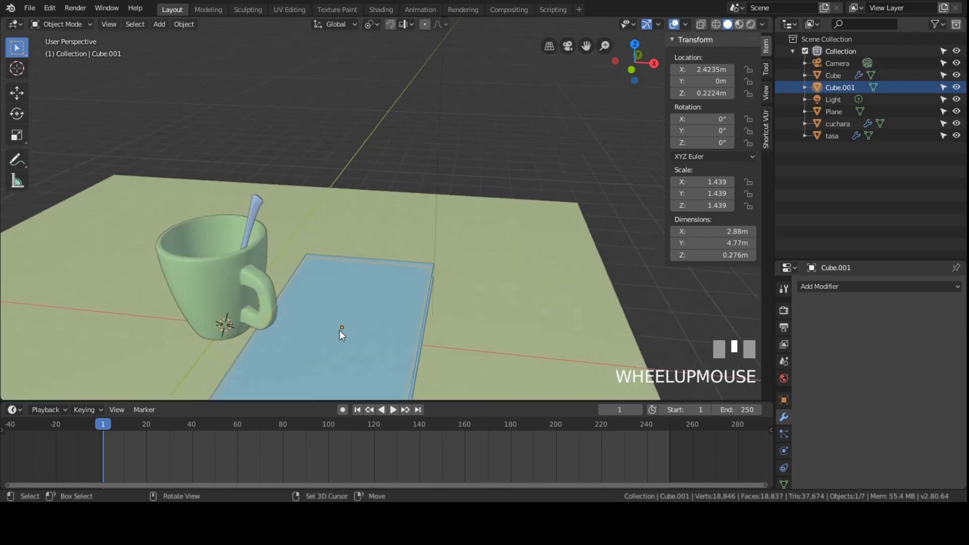
Parent the book's inner block to its cover with the Object option, keeping the cover as the active object
middle_drag(339, 330, 331, 289)
click(344, 289)
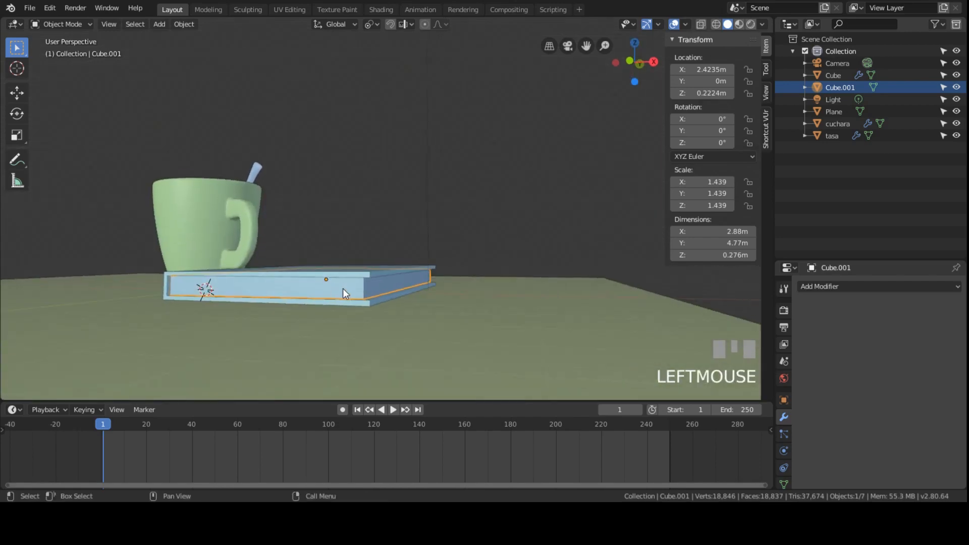
shift+click(412, 269)
click(383, 283)
shift+click(389, 271)
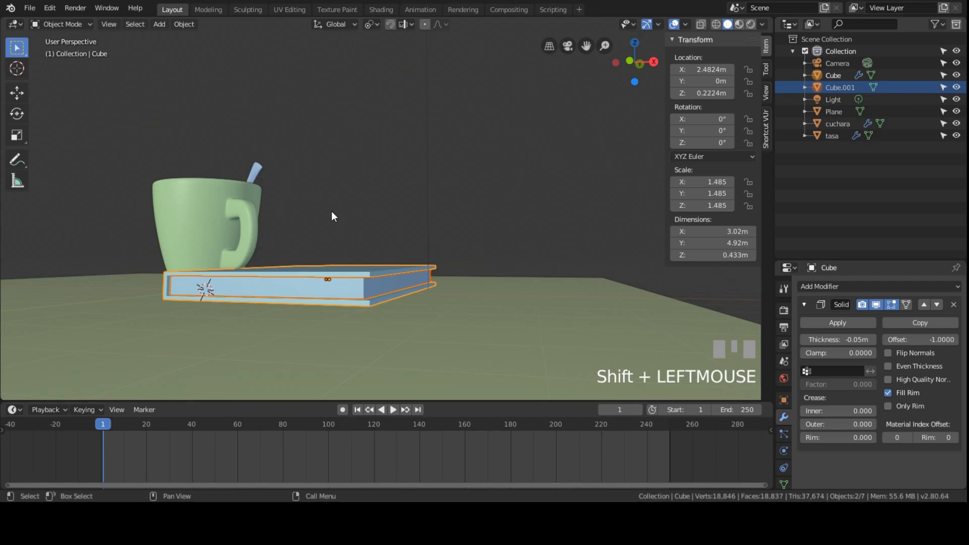
middle_drag(332, 212, 344, 262)
key(ctrl+p)
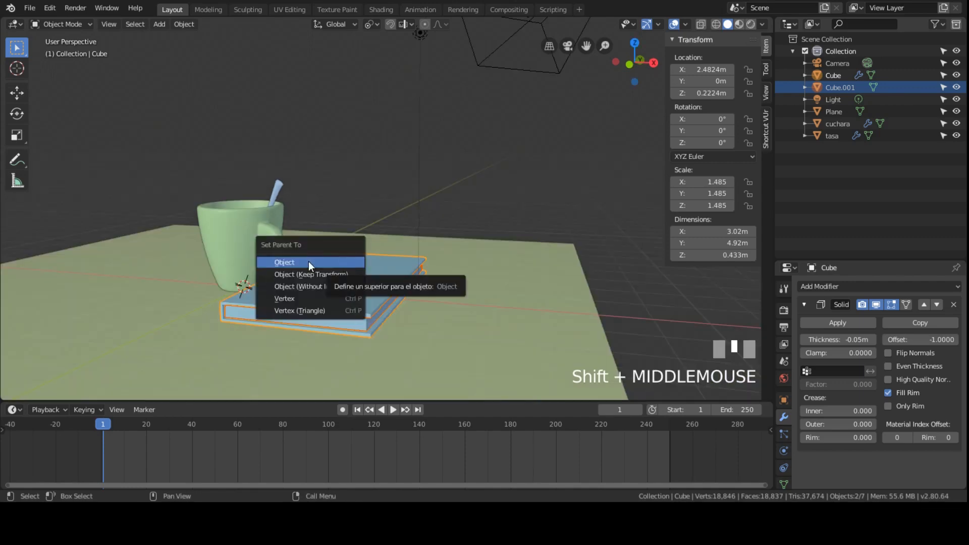
click(308, 261)
Try moving the cover and the inner block separately to test the parent relationship
scroll(348, 280, up, 3)
scroll(353, 285, down, 2)
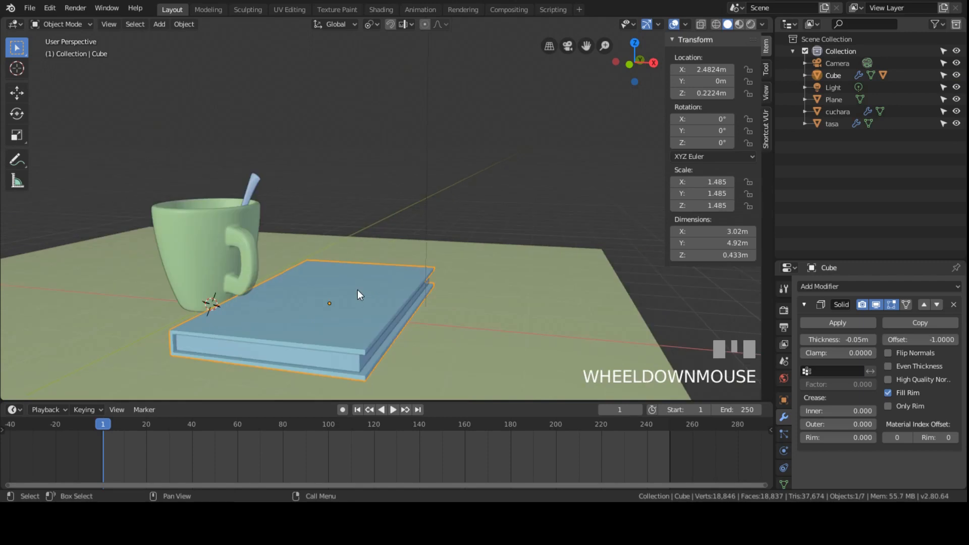
key(g)
right_click(420, 226)
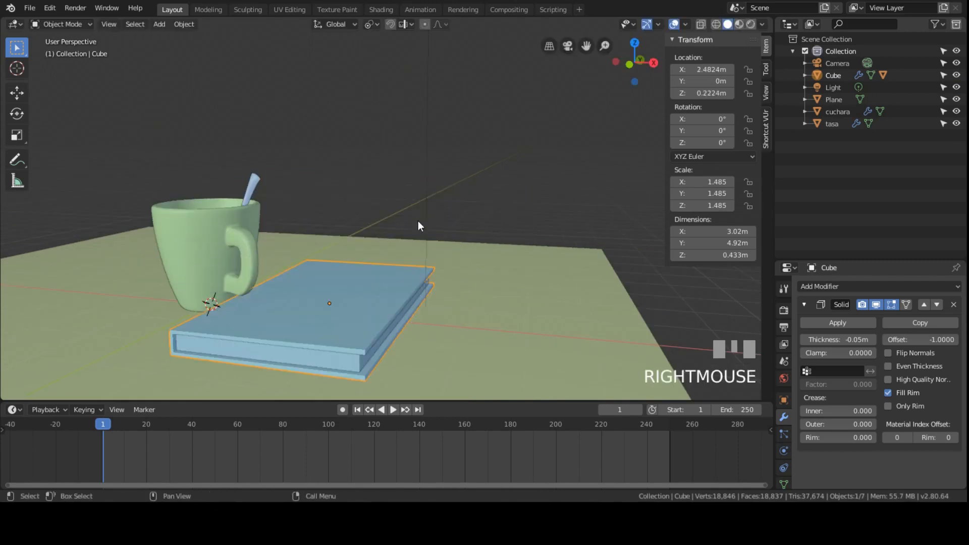
click(348, 366)
key(g)
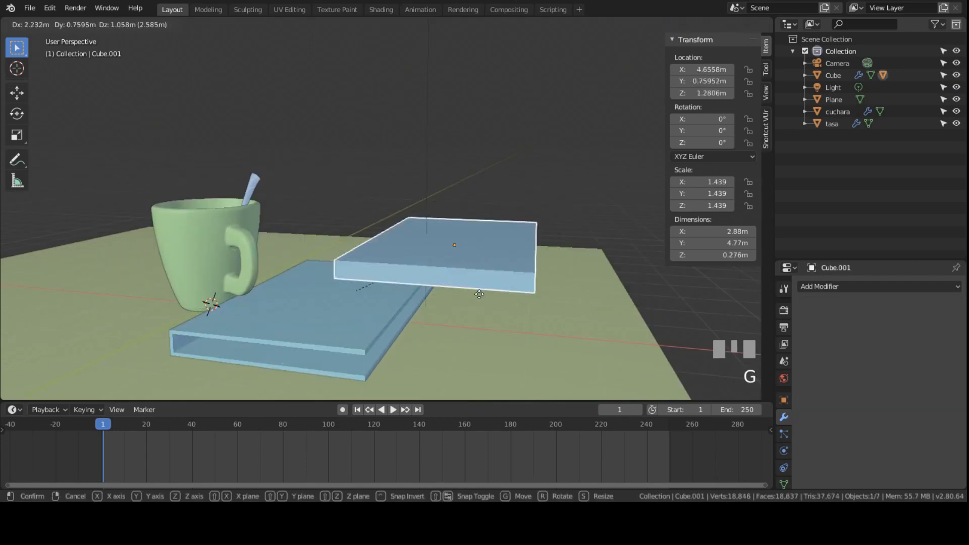
right_click(433, 293)
click(337, 340)
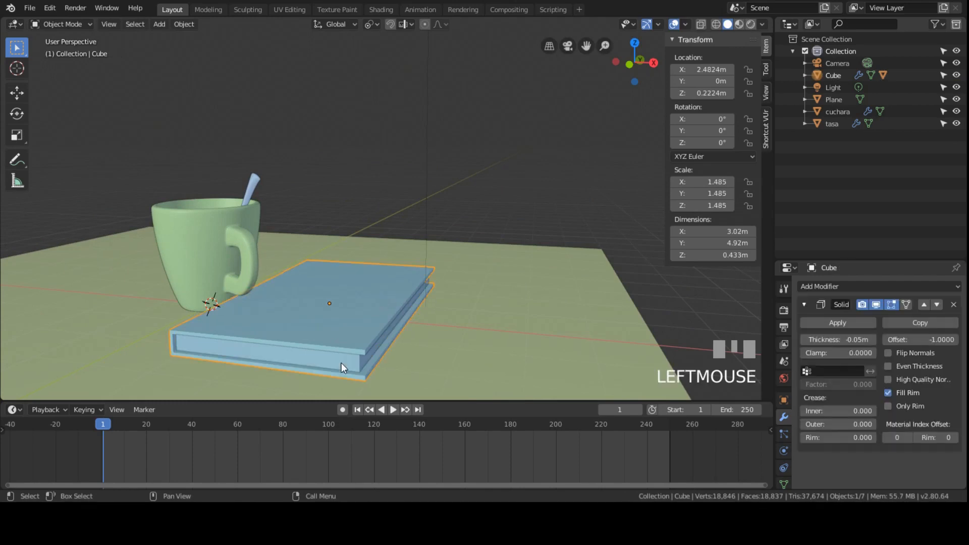
click(341, 363)
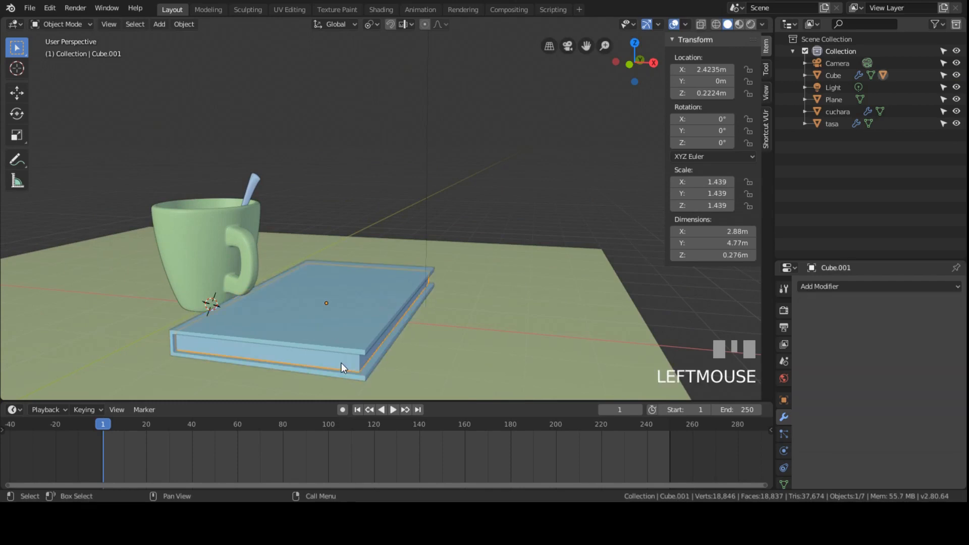
Try rotating the cover and the inner block separately to test the parent relationship
click(346, 361)
key(r)
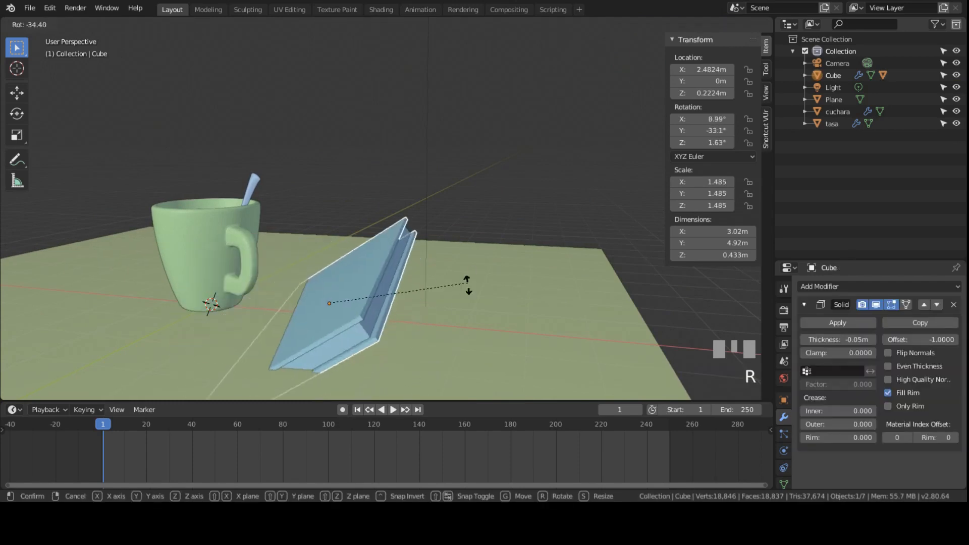
right_click(346, 359)
click(347, 359)
key(r)
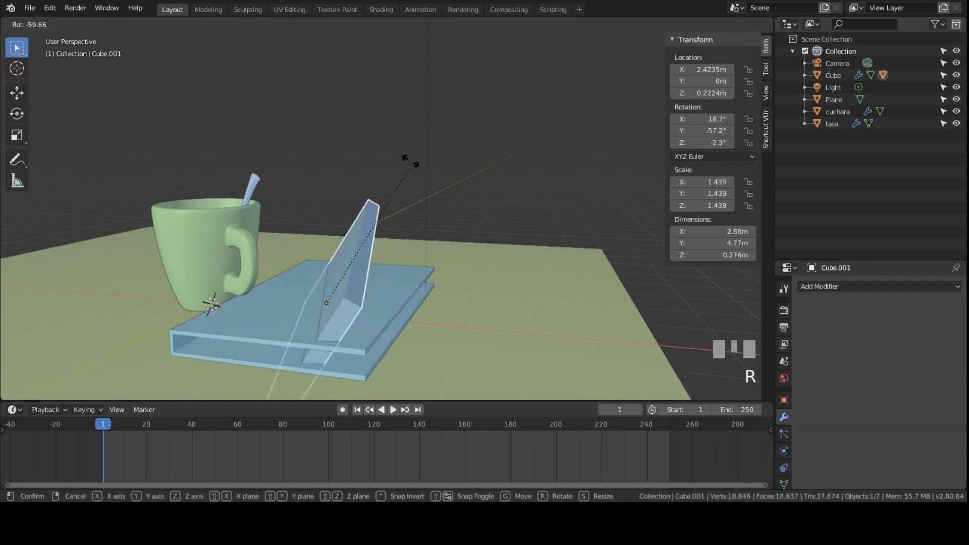
right_click(430, 352)
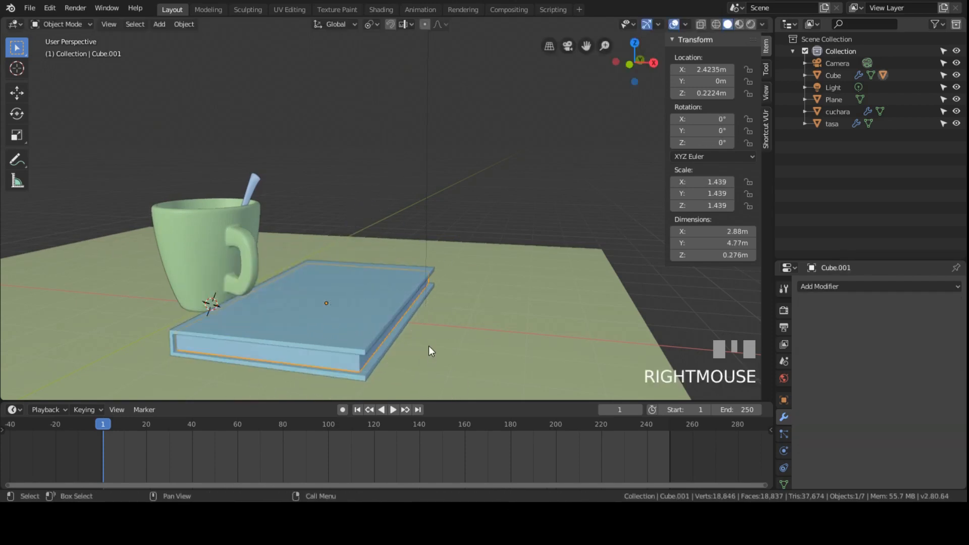
Move the whole book by its cover away from the cup and pull the inner block out of it along X
click(392, 296)
key(g)
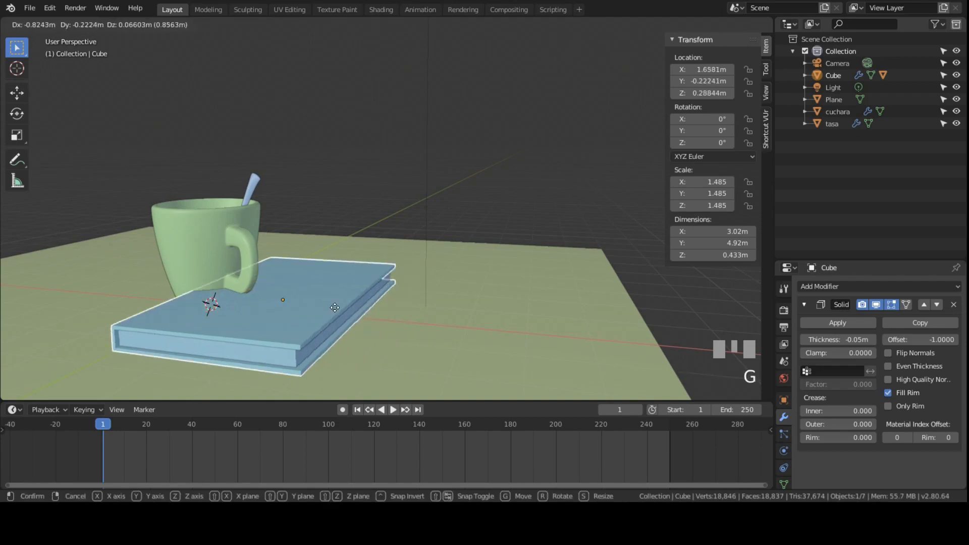
click(599, 270)
click(574, 309)
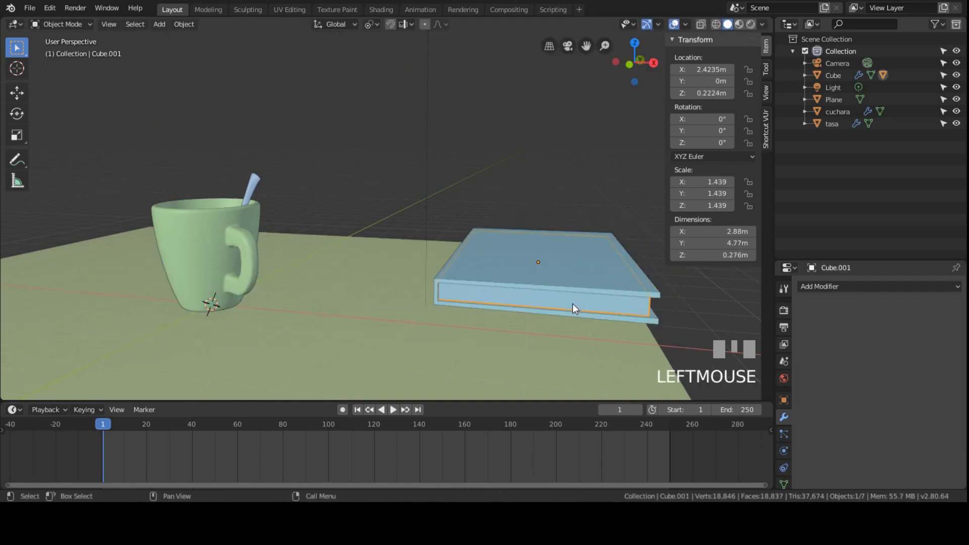
key(g)
key(x)
click(360, 296)
click(504, 262)
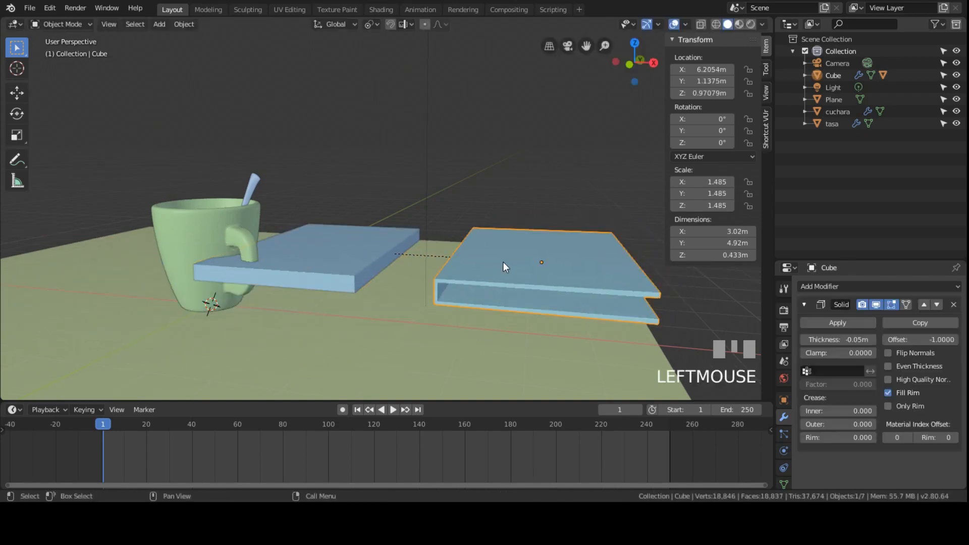
key(g)
right_click(487, 158)
Clear the locations of the cover and the inner block and switch to the front view
click(535, 232)
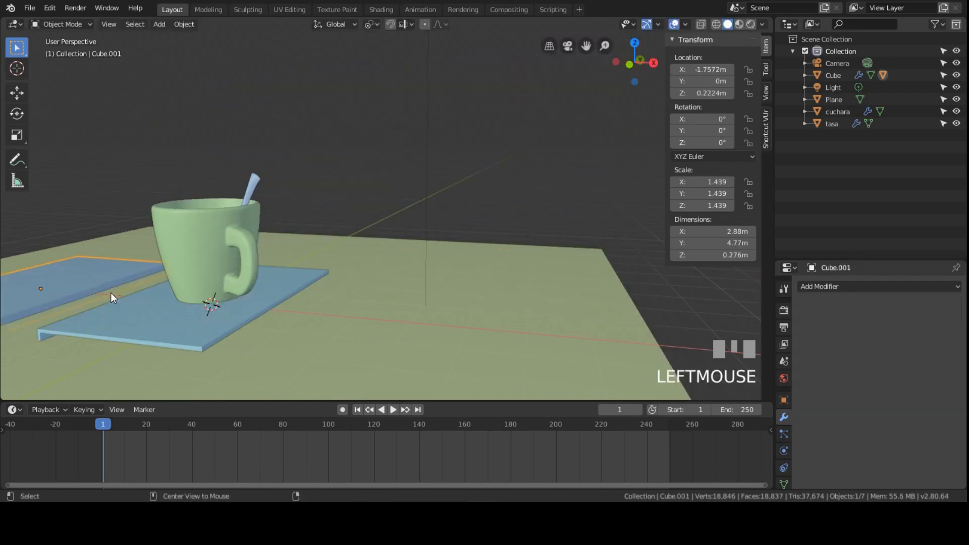
key(alt+g)
scroll(159, 314, down, 4)
key(KP_1)
key(alt+g)
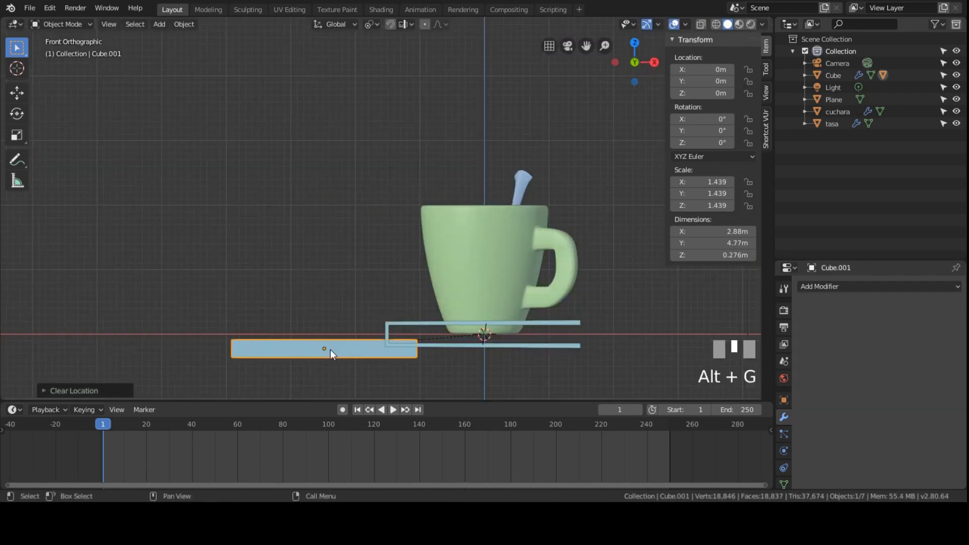
Move the inner block back inside the cover, to about X 2.43 m and Z 0.22 m
click(342, 351)
key(g)
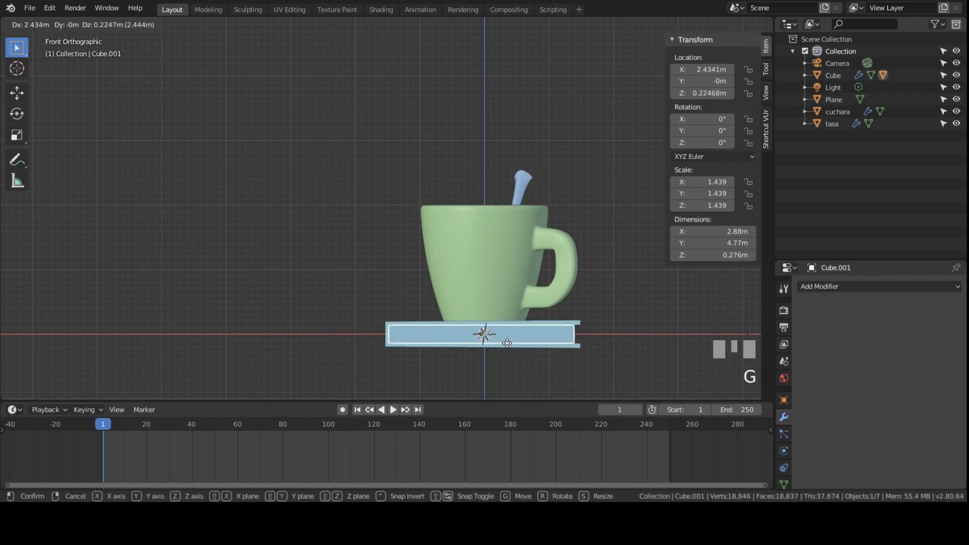
click(508, 343)
Select the cover and, in the right view, move the book to about Y 3.53 m and Z 0.234 m, resting on the plane
click(557, 325)
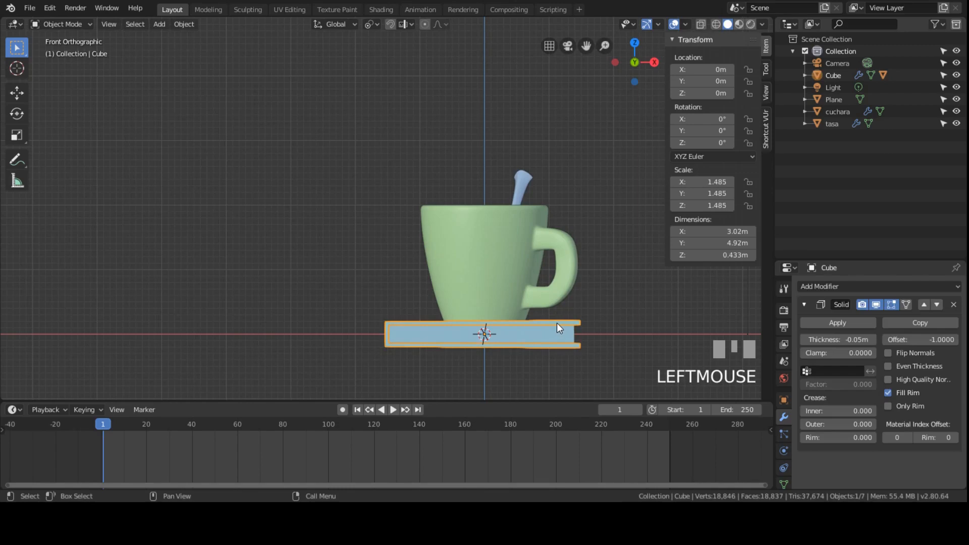
key(KP_7)
scroll(507, 240, down, 3)
key(KP_3)
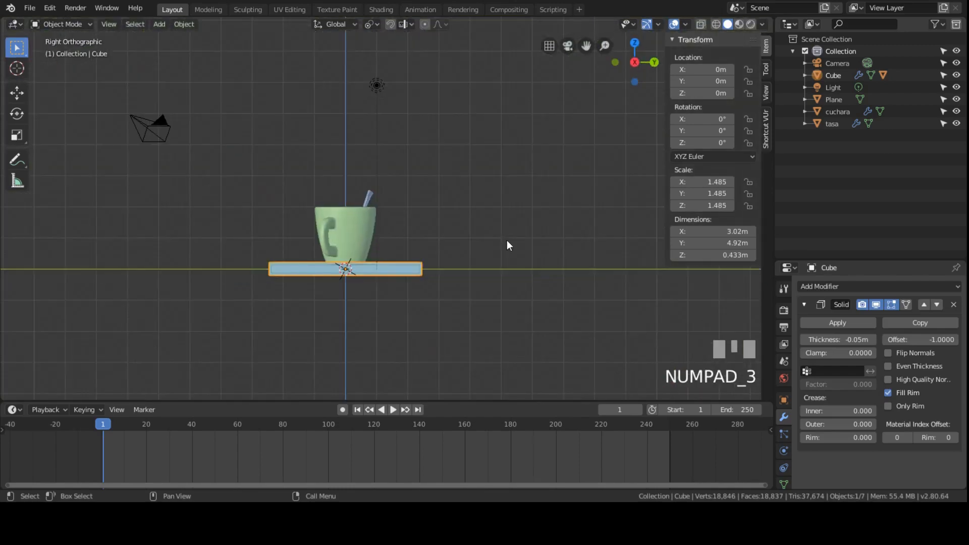
scroll(356, 250, up, 1)
scroll(377, 274, up, 3)
key(g)
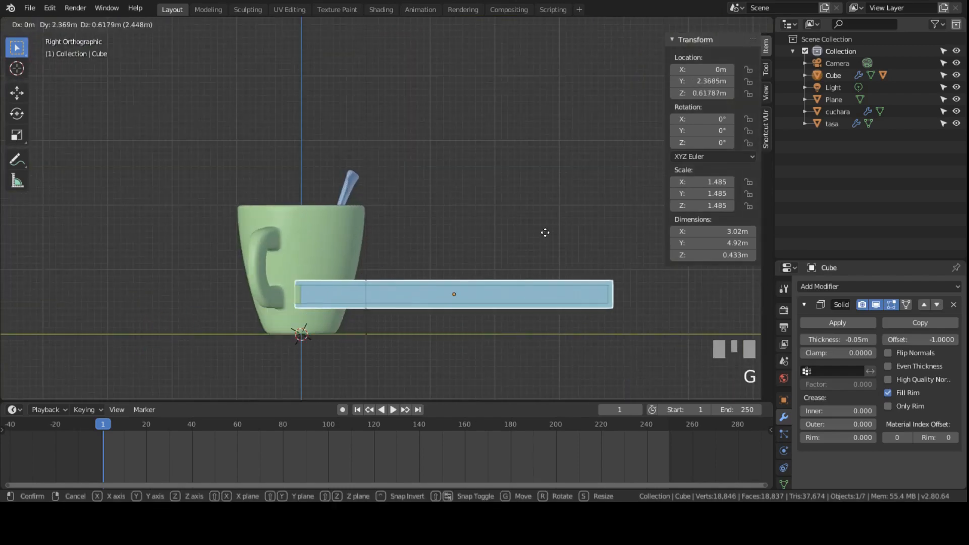
click(599, 264)
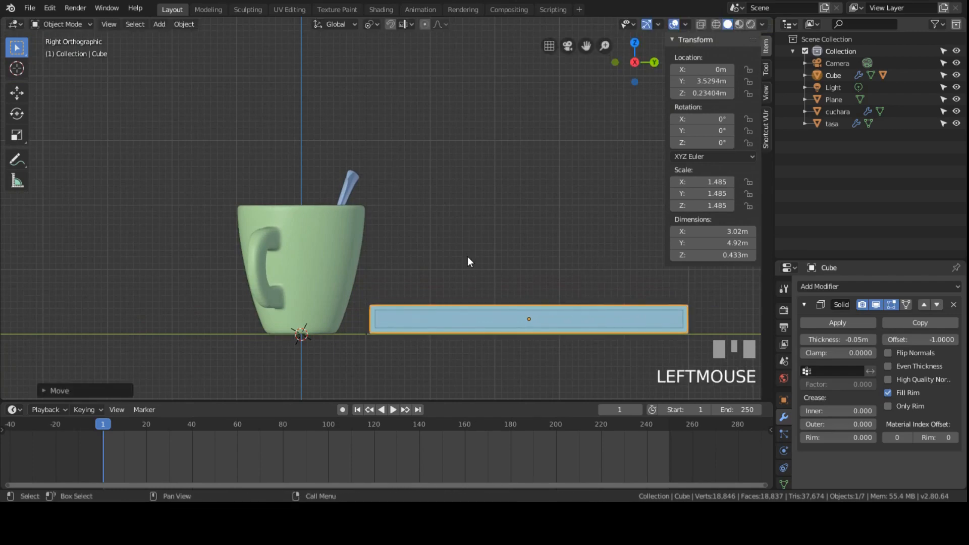
In the top view, move the book beside the cup's handle, to about X 3.14 m and Y 0.17 m
shift+middle_drag(468, 256, 450, 289)
scroll(450, 291, down, 3)
key(KP_7)
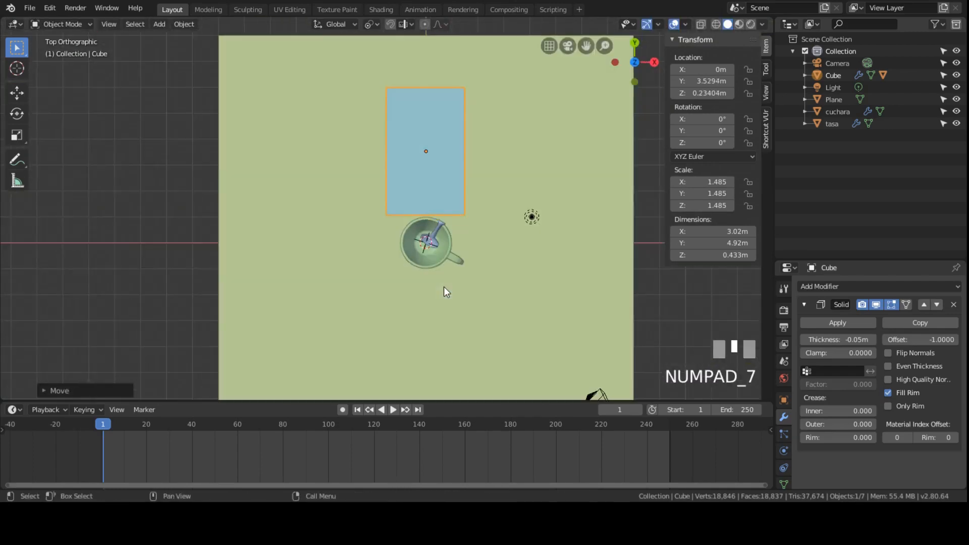
key(g)
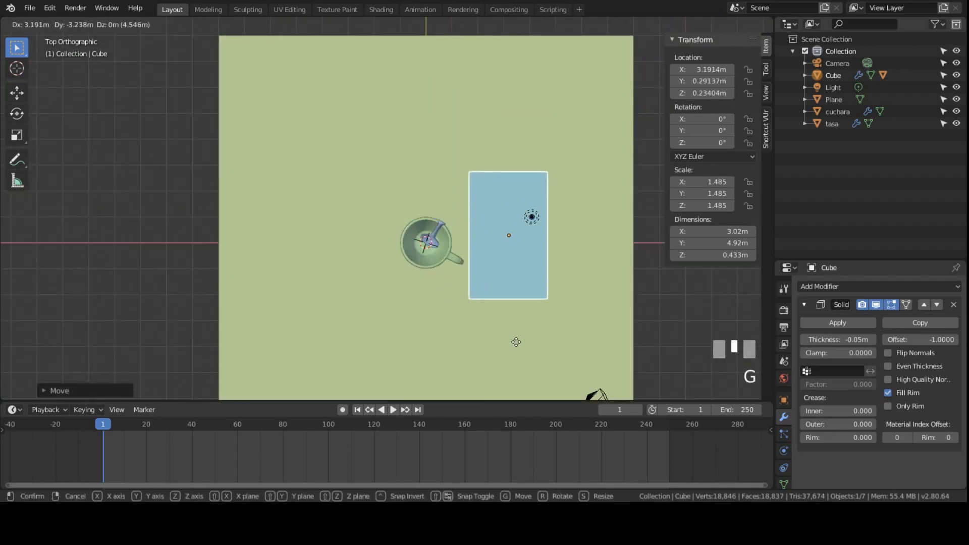
click(518, 348)
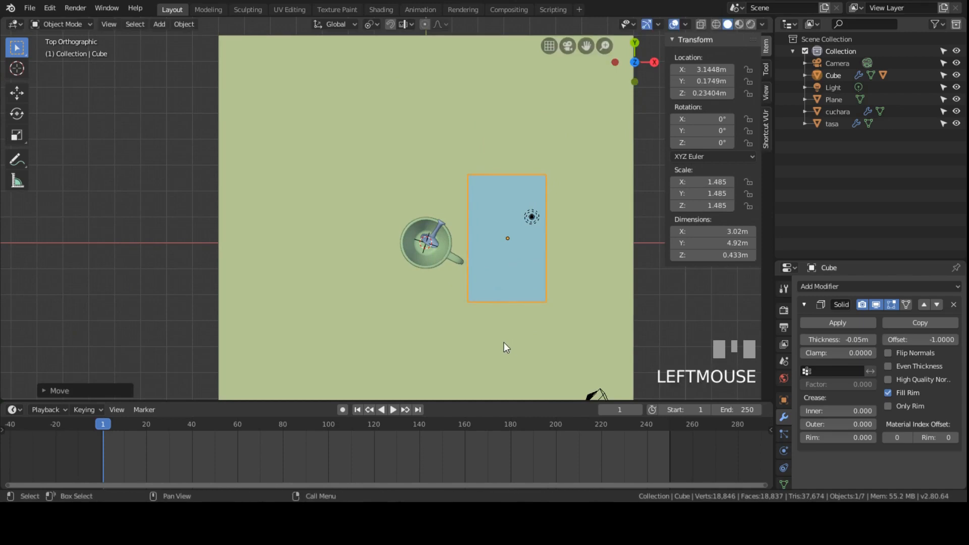
scroll(420, 329, down, 2)
shift+middle_drag(419, 329, 422, 272)
scroll(468, 196, up, 4)
shift+middle_drag(468, 196, 483, 201)
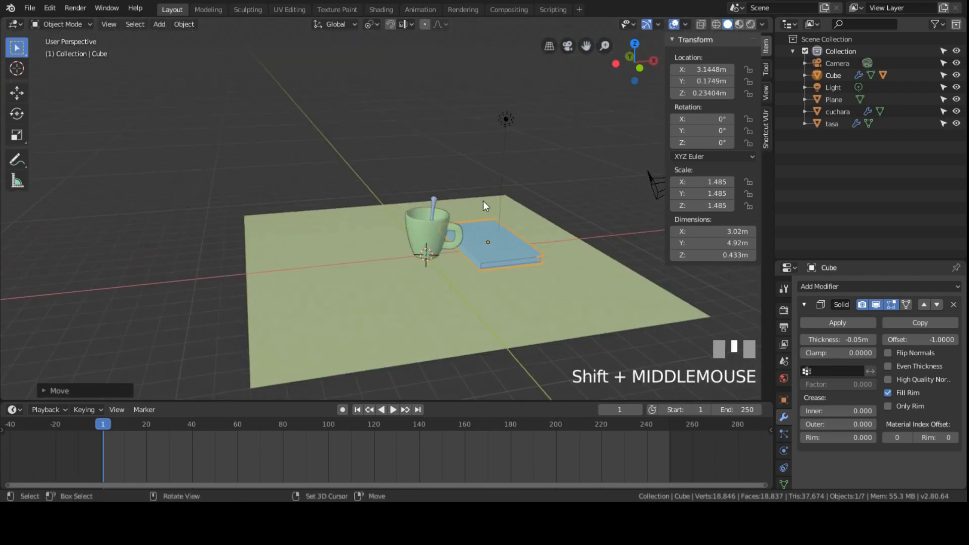
Select the existing camera and examine its placement relative to the plane, cup and book
scroll(534, 151, down, 2)
click(534, 149)
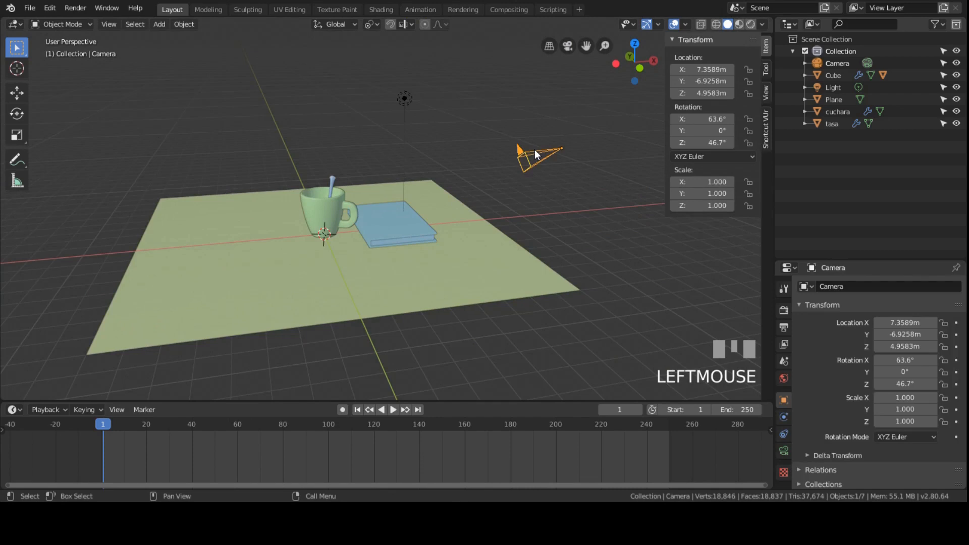
shift+middle_drag(581, 100, 356, 205)
scroll(492, 174, up, 3)
scroll(356, 189, up, 3)
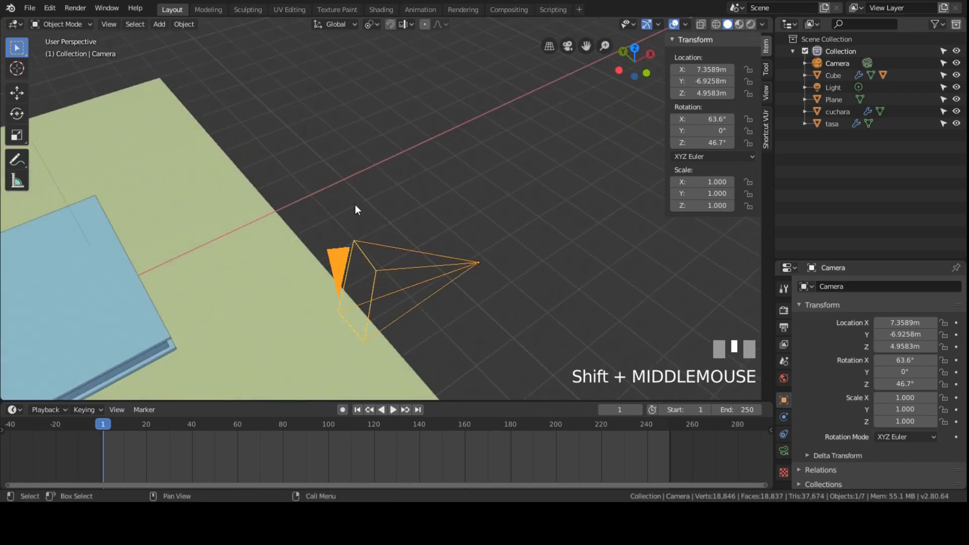
scroll(386, 273, down, 3)
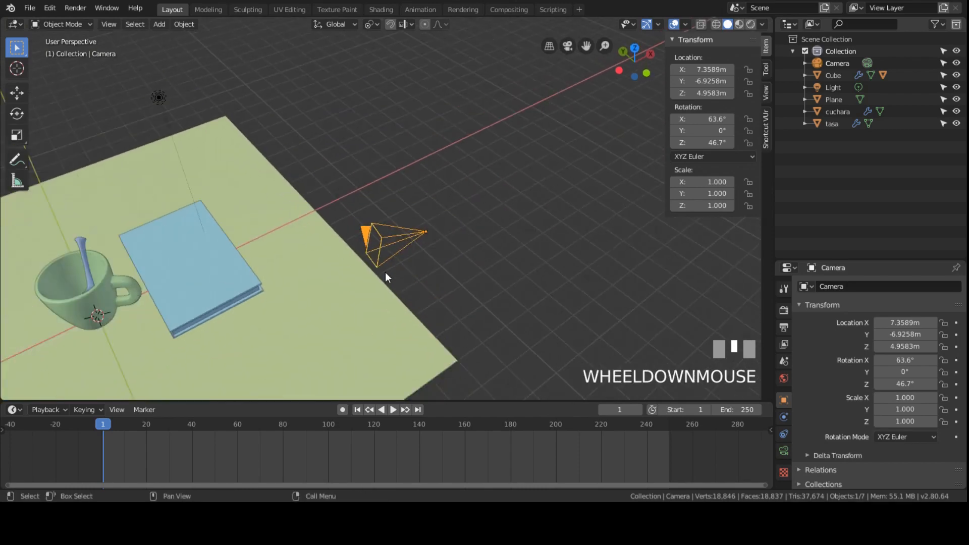
middle_drag(386, 272, 465, 152)
scroll(465, 151, down, 1)
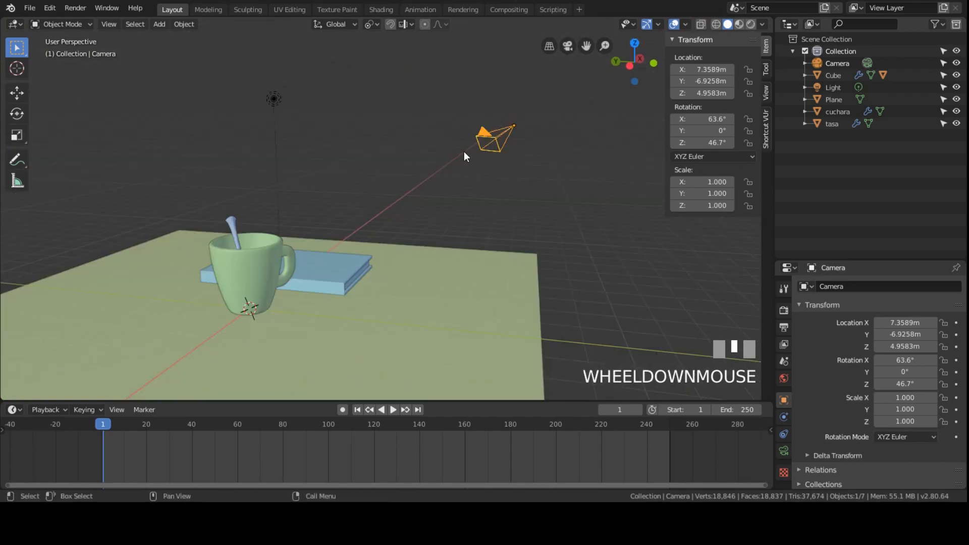
Add a second camera and move it above the plane, to about X 1.73 m, Y -2.38 m and Z 5.53 m
key(shift+a)
mouse_move(308, 176)
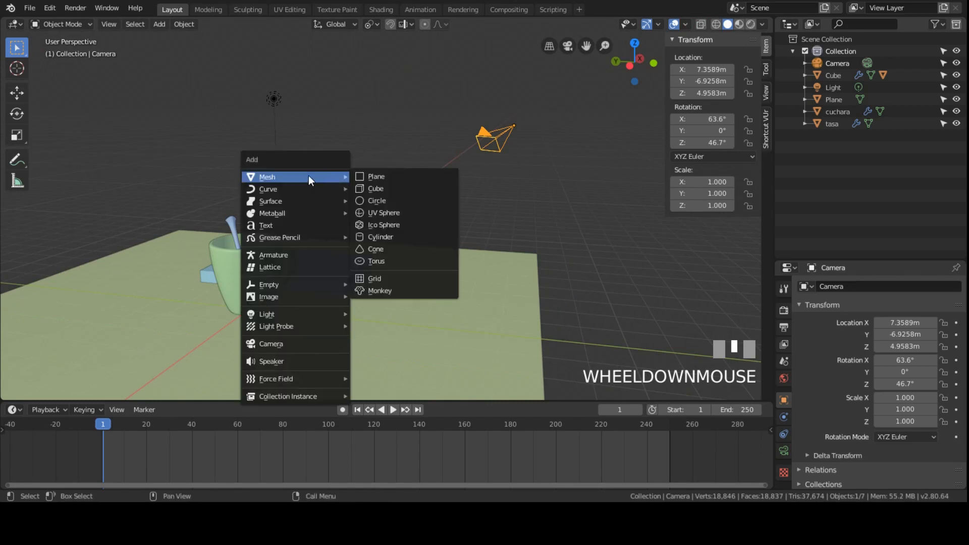
click(287, 343)
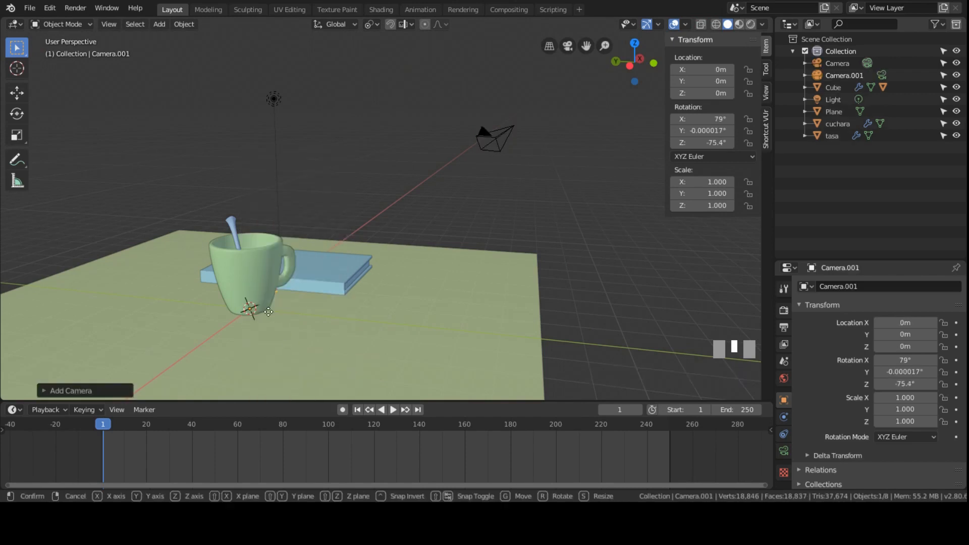
key(g)
click(366, 126)
In the top view, move the new camera beyond the plane's edge on the negative X side, to about X -10.68 m and Y -1.92 m
key(KP_7)
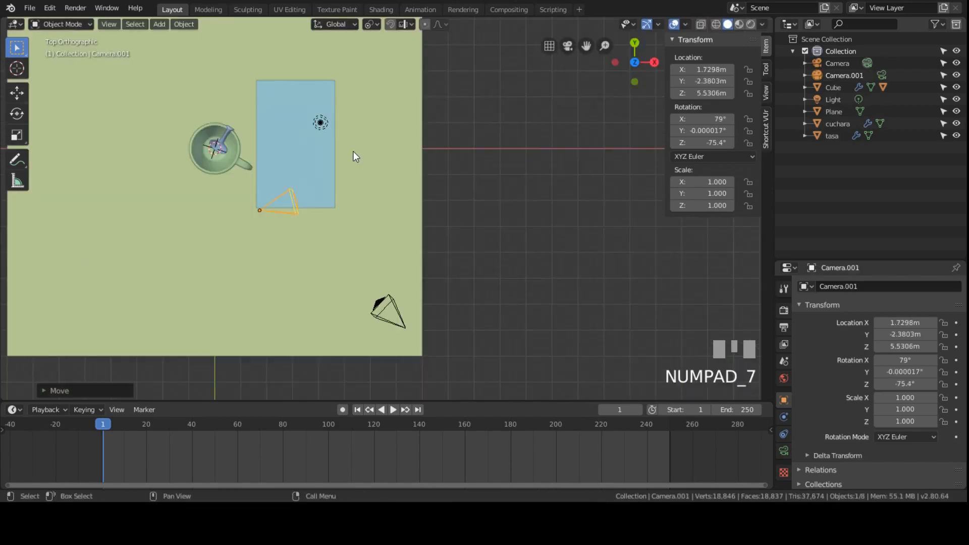
key(g)
click(370, 284)
scroll(323, 273, down, 3)
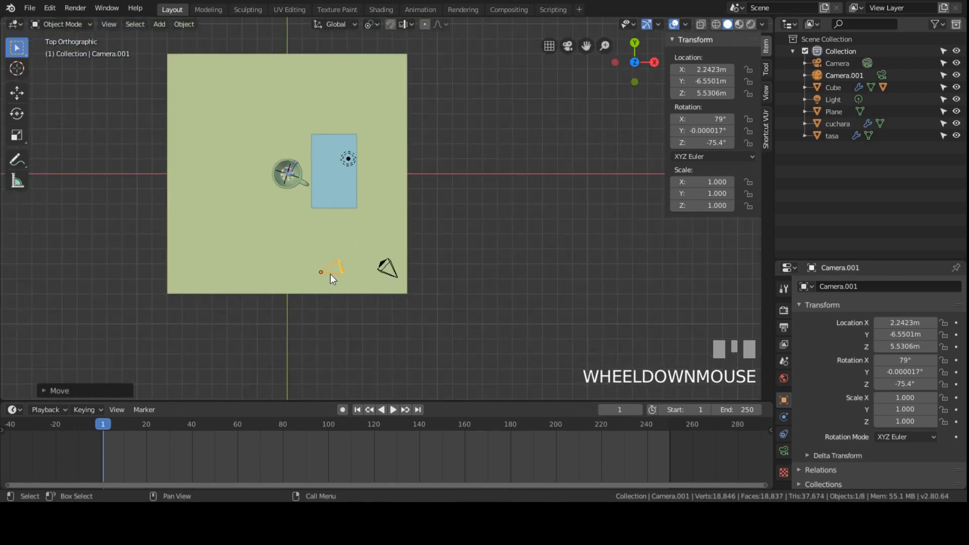
key(g)
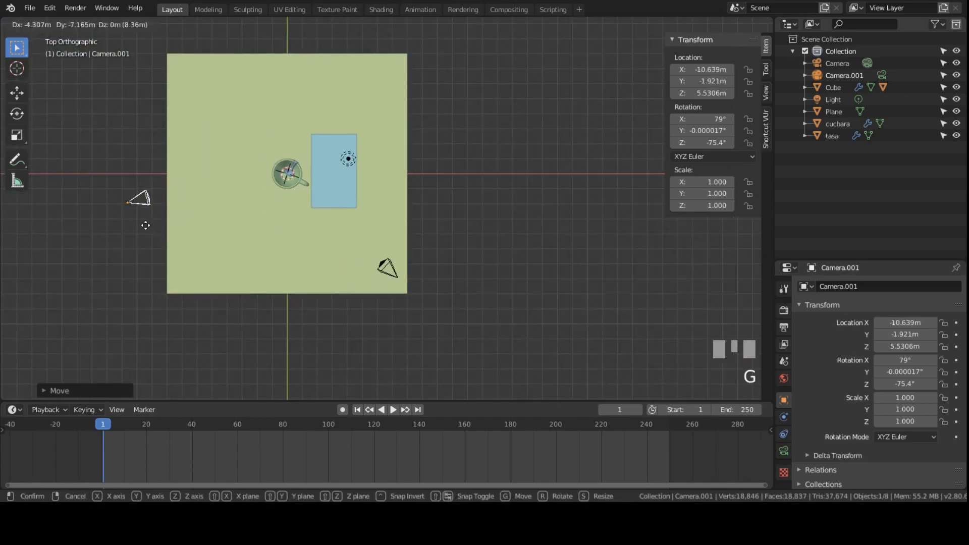
click(158, 225)
Make the new camera the active scene camera and check its view, comparing it with the front view
scroll(165, 222, up, 2)
middle_drag(165, 222, 328, 100)
scroll(386, 146, up, 1)
shift+middle_drag(387, 145, 369, 152)
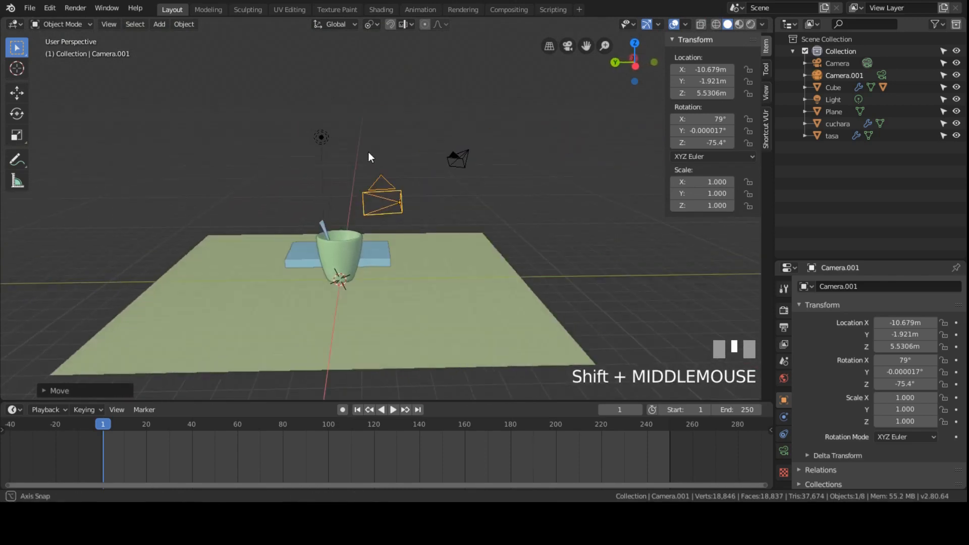
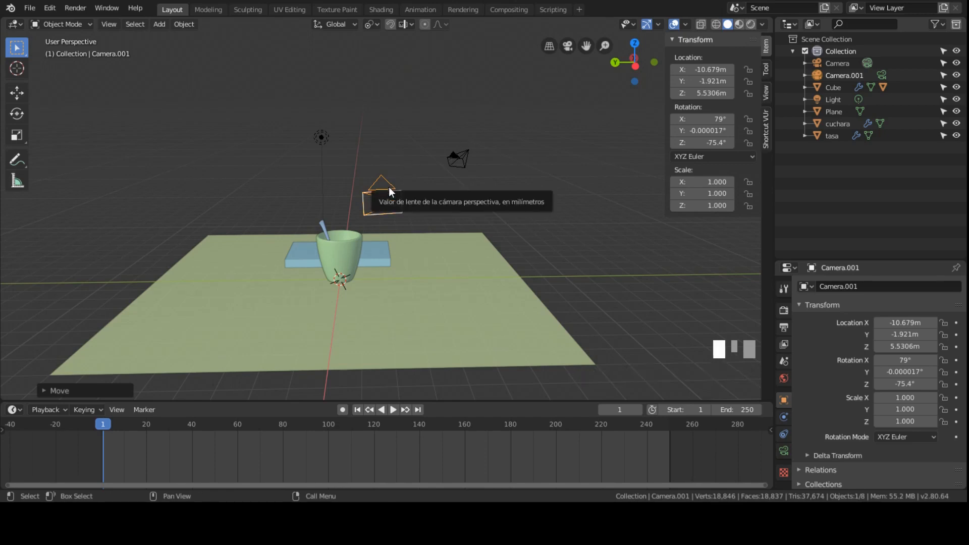
key(ctrl+KP_0)
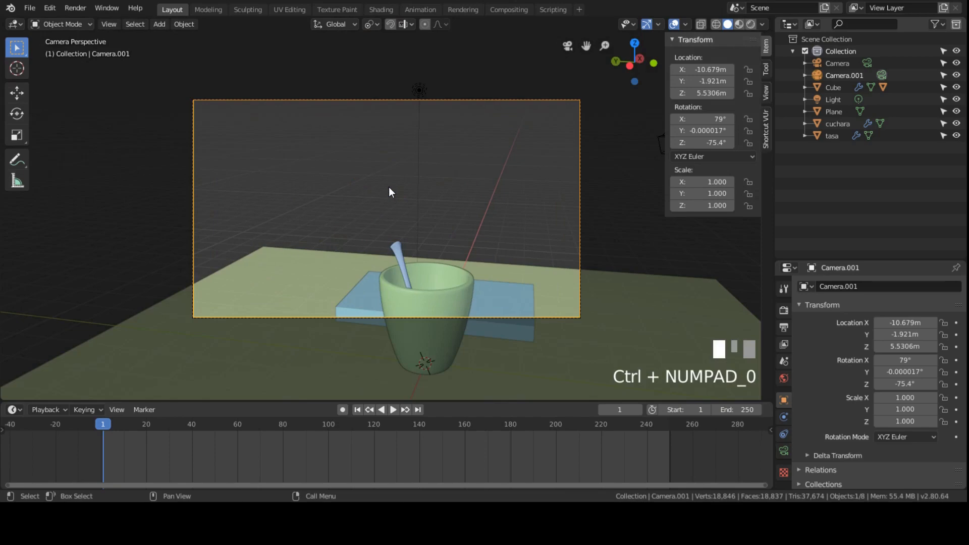
key(KP_1)
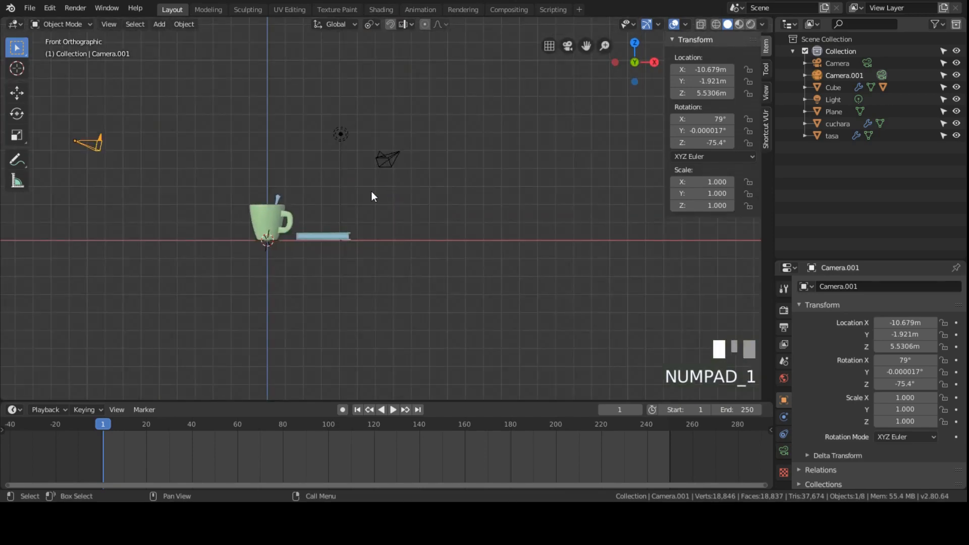
key(KP_0)
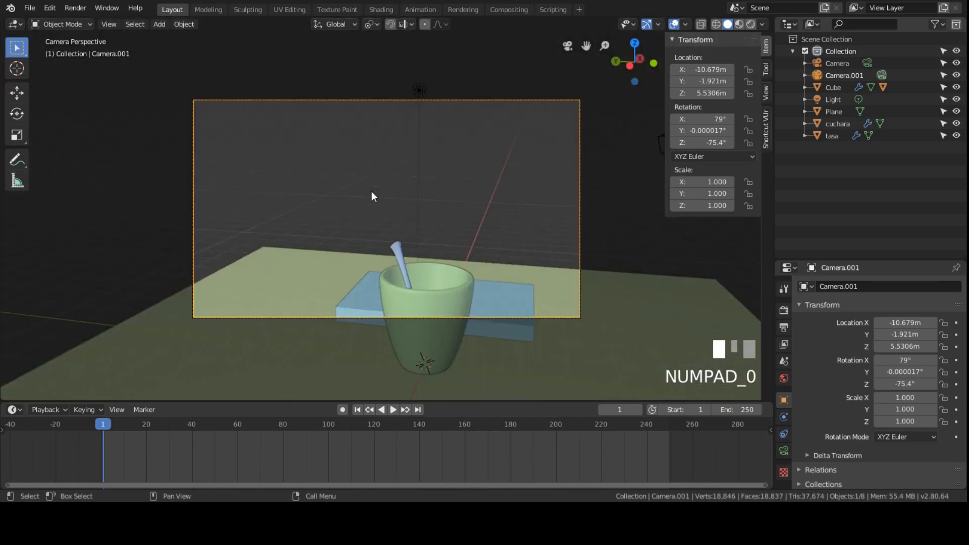
Select the original camera and make it the active scene camera
shift+middle_drag(362, 186, 346, 218)
scroll(389, 195, down, 2)
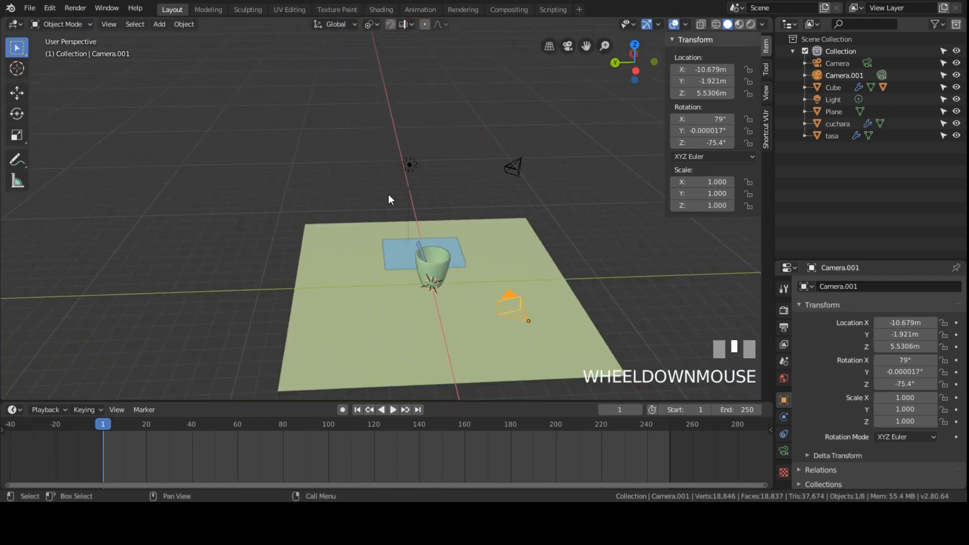
click(513, 170)
key(ctrl+KP_0)
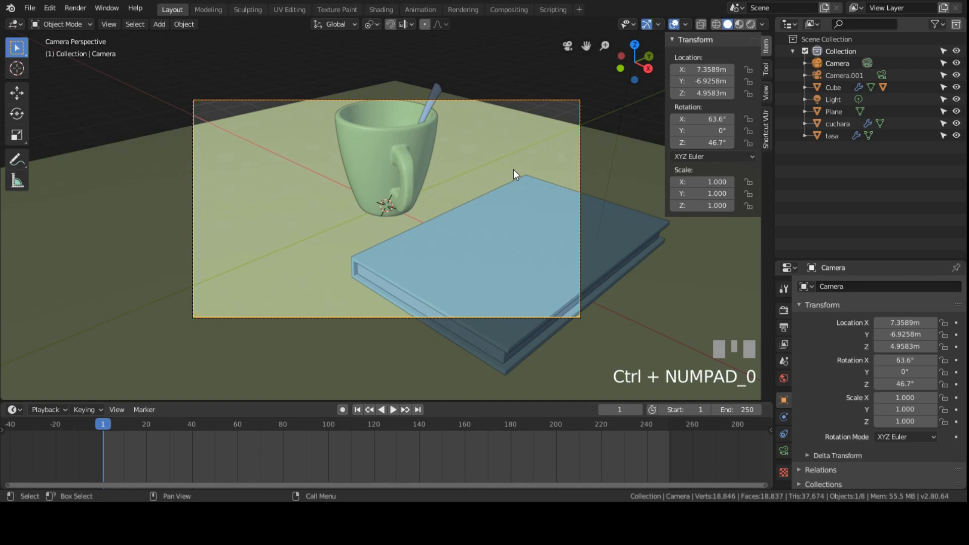
Use the spoon as the active camera and examine the scene from its viewpoint
click(438, 88)
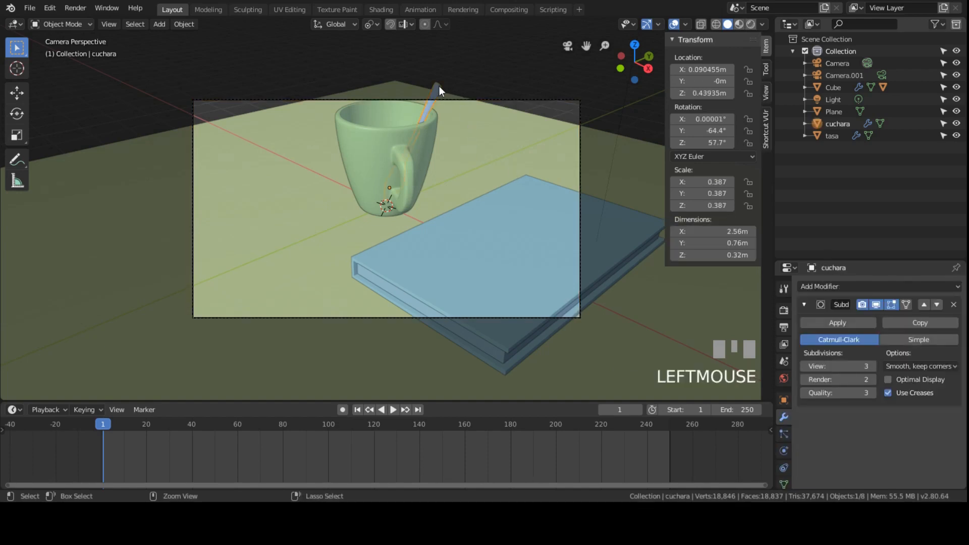
key(ctrl+KP_0)
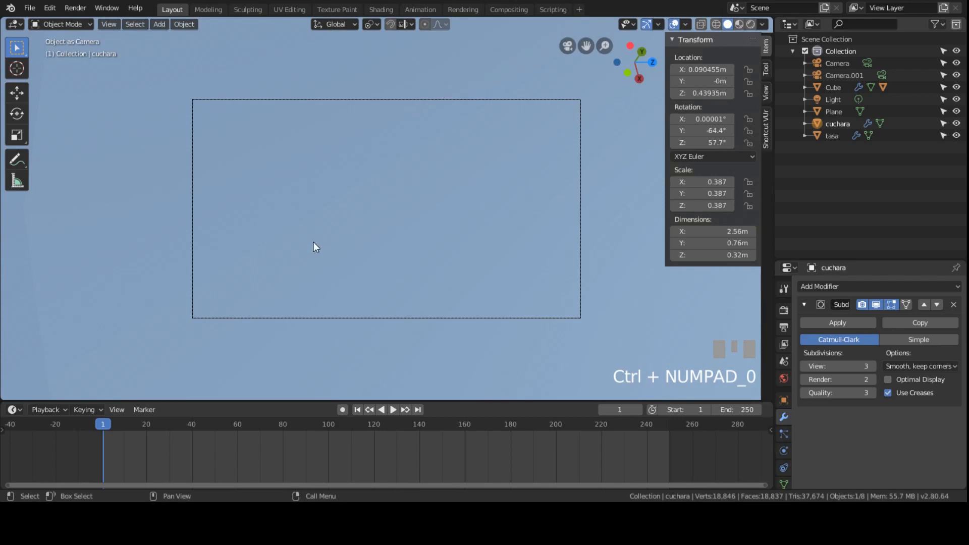
shift+middle_drag(280, 213, 292, 184)
scroll(343, 162, down, 5)
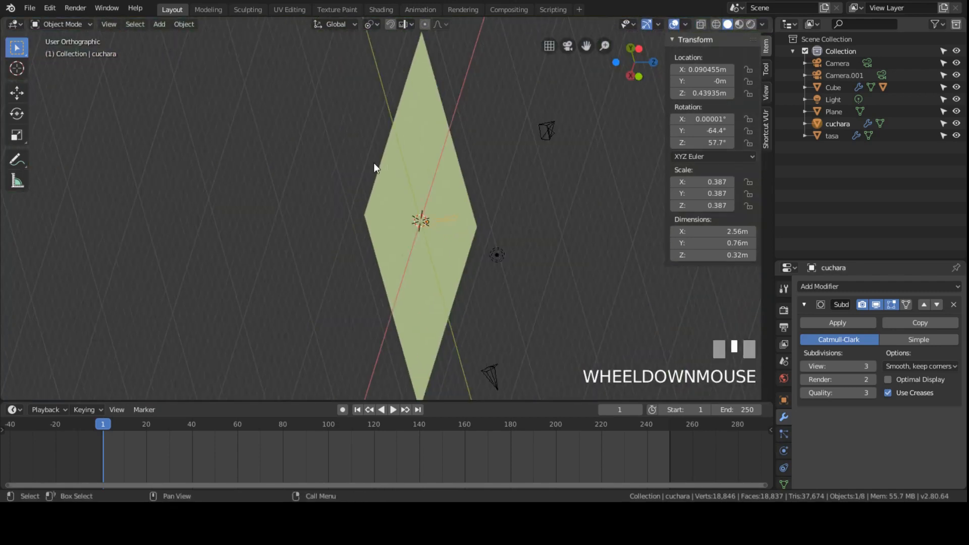
key(KP_0)
scroll(373, 165, down, 2)
scroll(376, 182, down, 1)
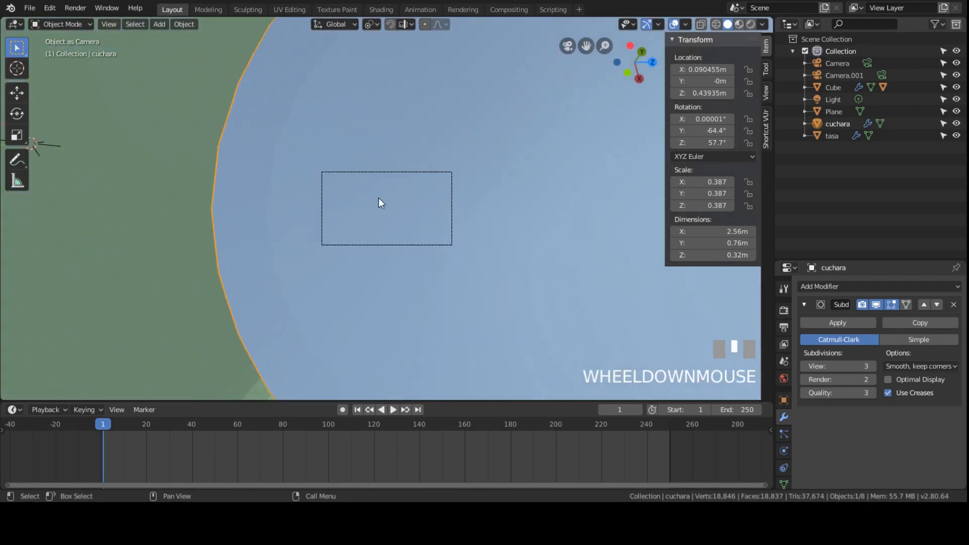
scroll(383, 190, up, 4)
scroll(386, 189, down, 3)
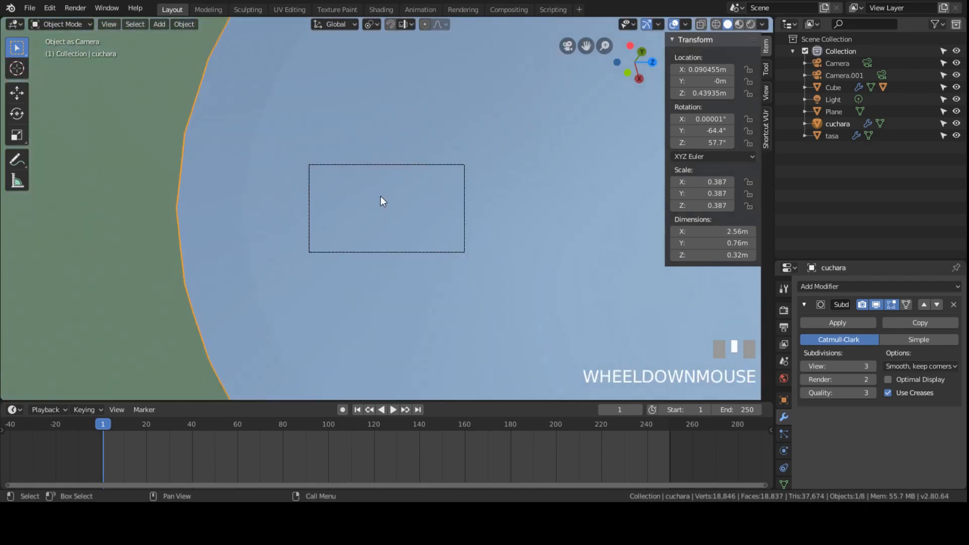
shift+middle_drag(387, 204, 368, 160)
scroll(451, 204, down, 2)
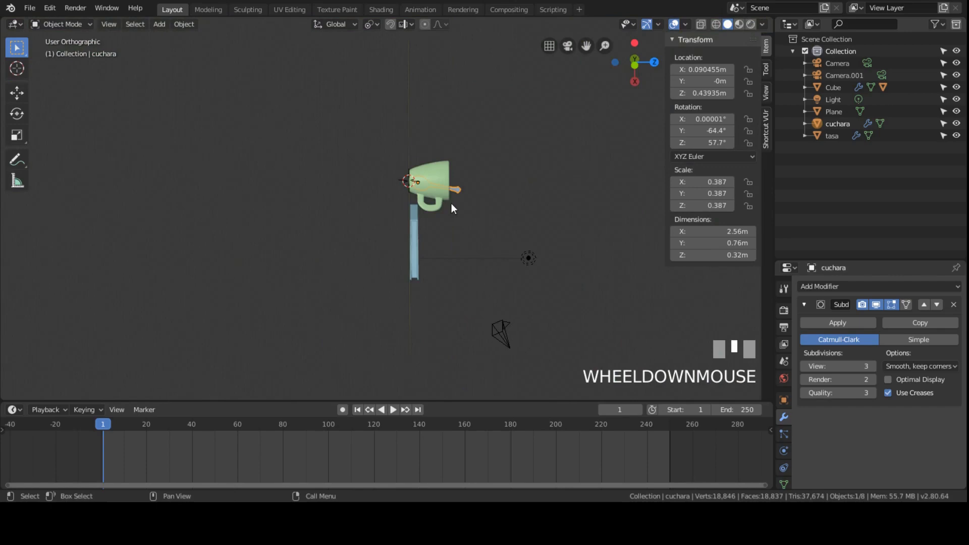
Make the original camera active again in place of the spoon and look over the whole scene
click(501, 325)
key(ctrl+KP_0)
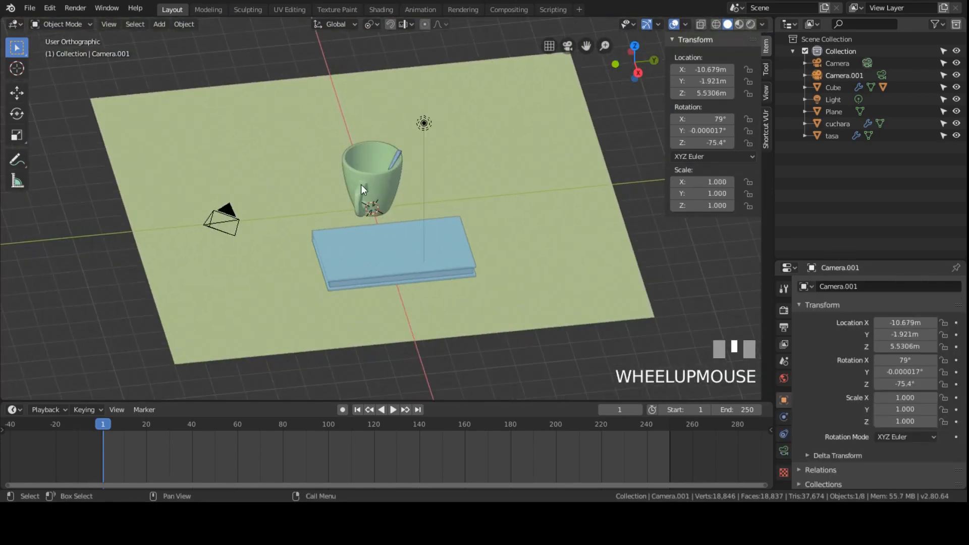
scroll(362, 184, down, 3)
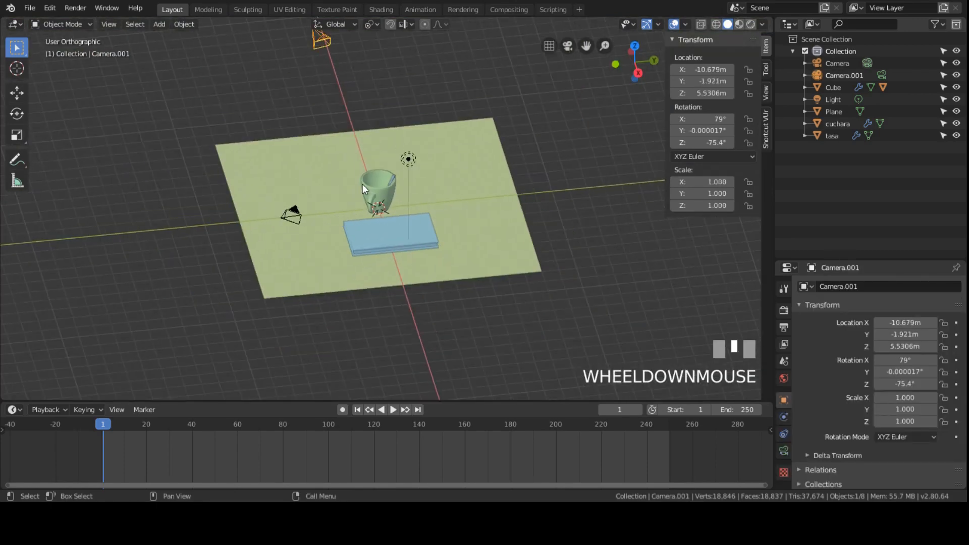
scroll(362, 184, down, 2)
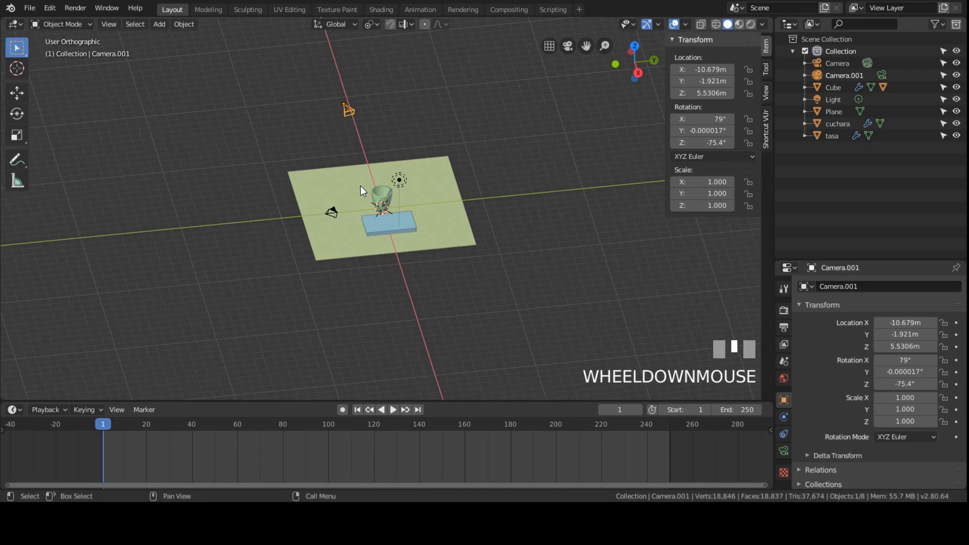
scroll(364, 197, up, 8)
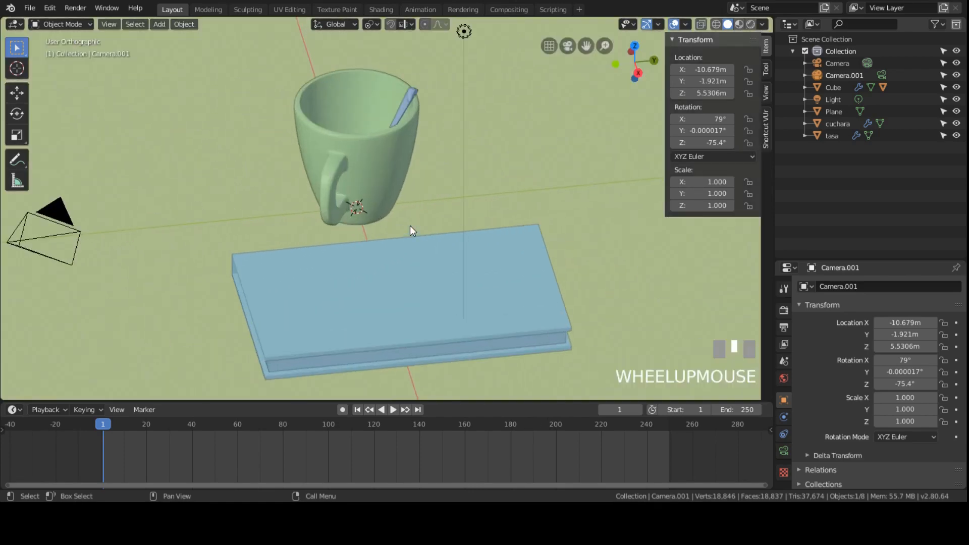
scroll(410, 230, down, 3)
Select the book and examine its placement beside the cup in perspective, from the top and through the active camera
key(KP_7)
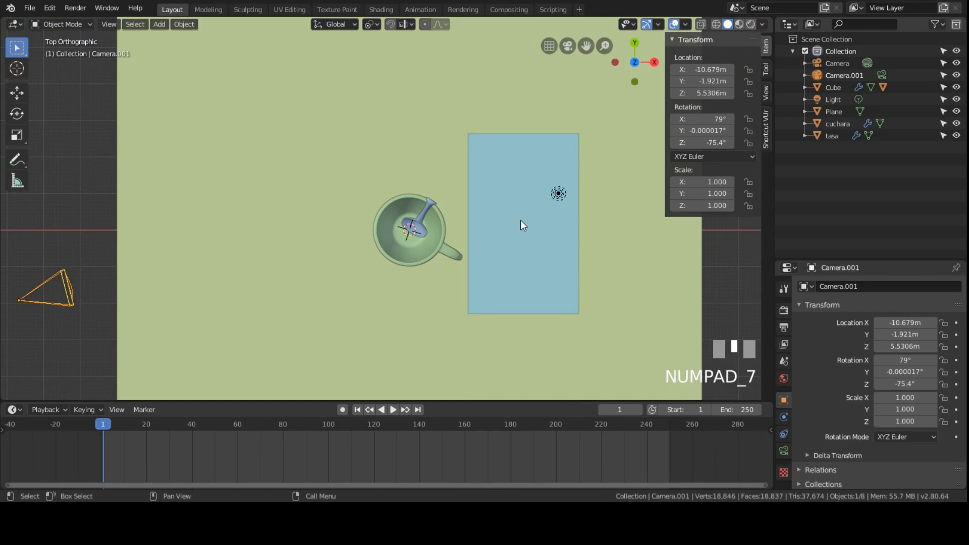
scroll(523, 225, down, 3)
middle_drag(532, 238, 477, 249)
scroll(502, 193, up, 4)
scroll(545, 192, up, 2)
click(581, 194)
scroll(490, 262, up, 2)
scroll(490, 262, down, 2)
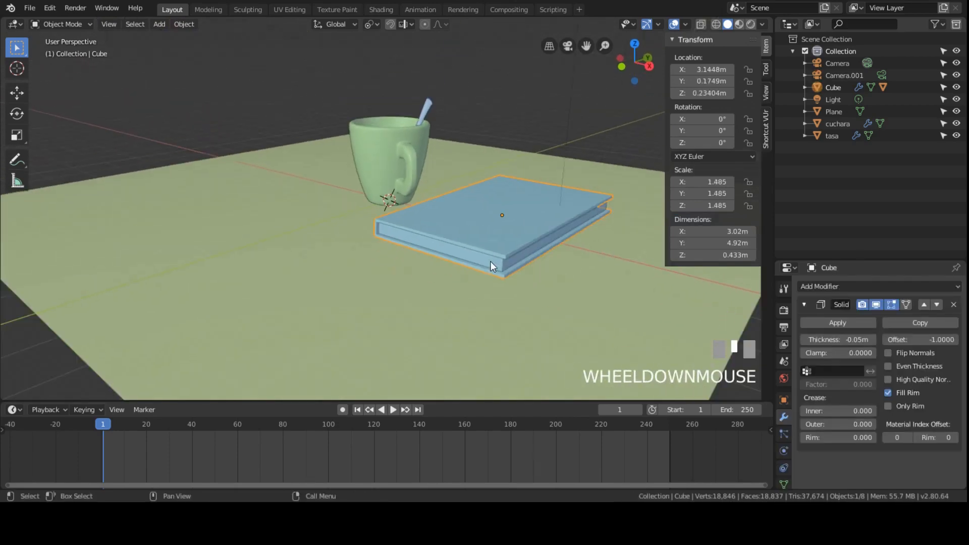
key(KP_7)
scroll(488, 258, down, 3)
scroll(484, 255, up, 2)
scroll(482, 256, down, 3)
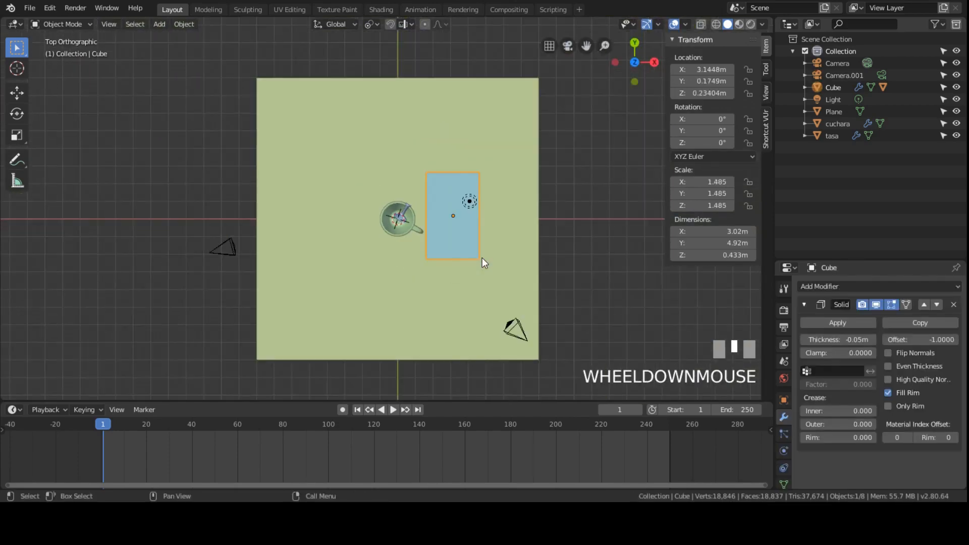
key(KP_0)
scroll(477, 252, up, 2)
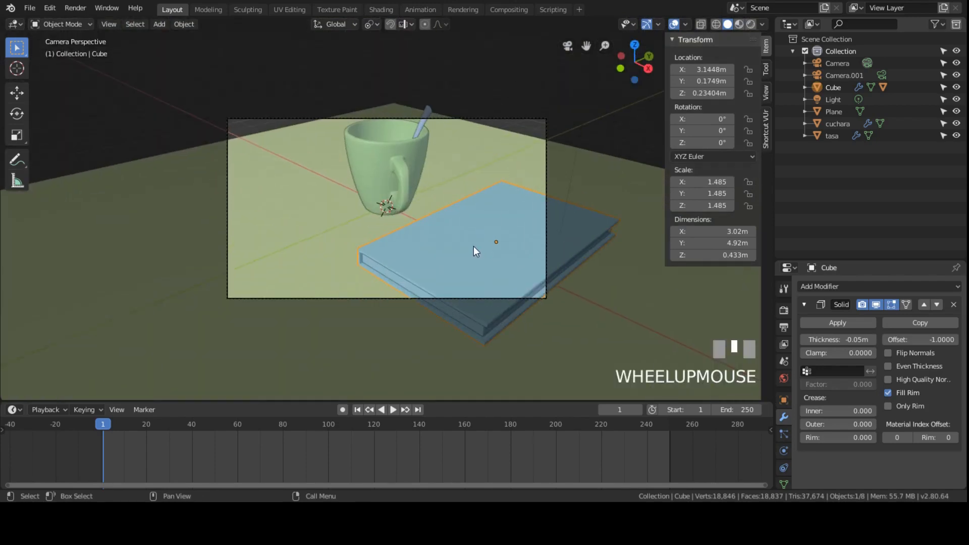
Parent the spoon to the cup with the Object option
click(381, 167)
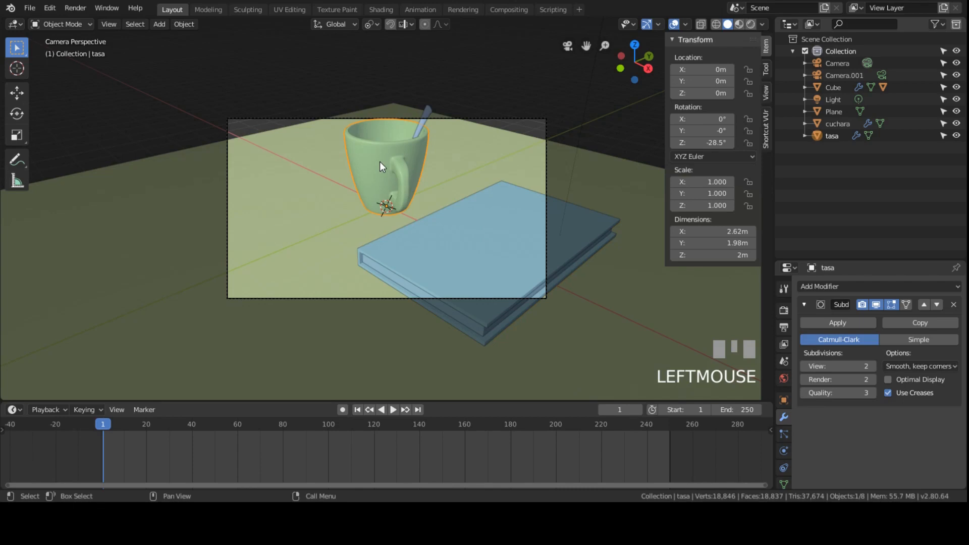
click(427, 111)
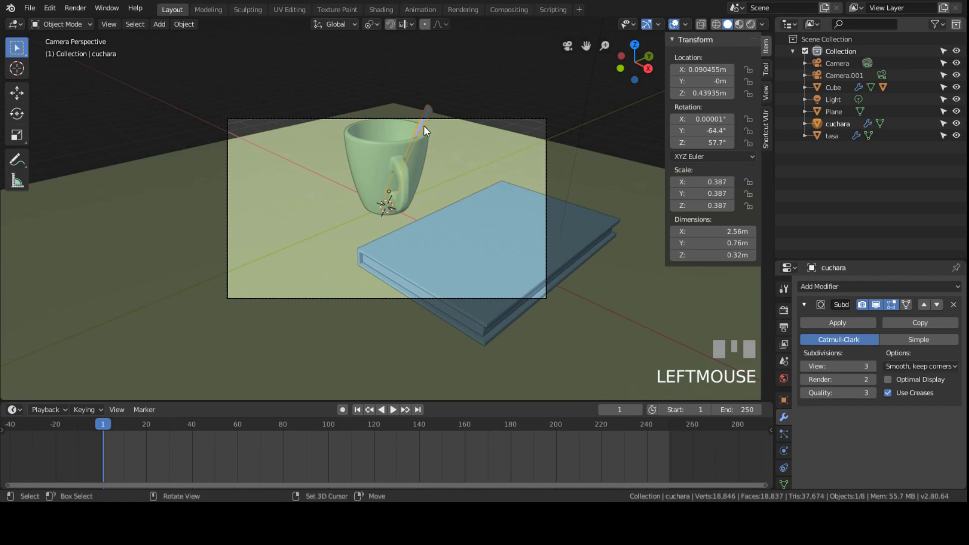
shift+click(378, 160)
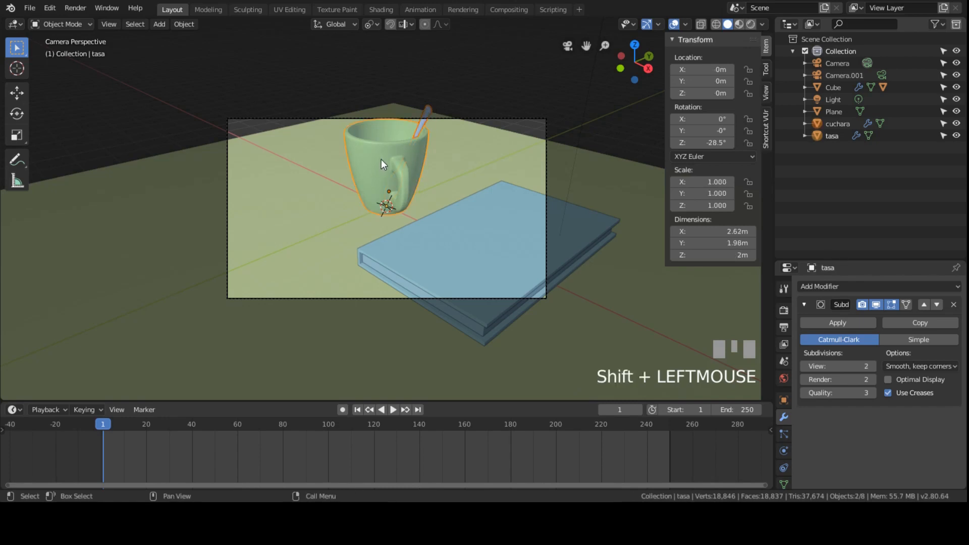
key(ctrl+p)
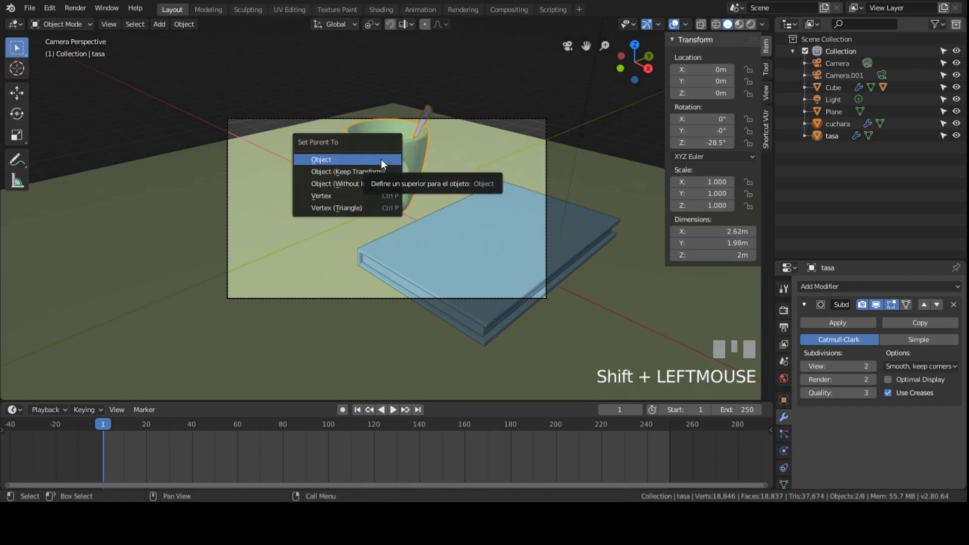
click(381, 159)
Apply the Object parent type to link the spoon to the cup, and test the link by trying to move the cup
click(383, 161)
key(g)
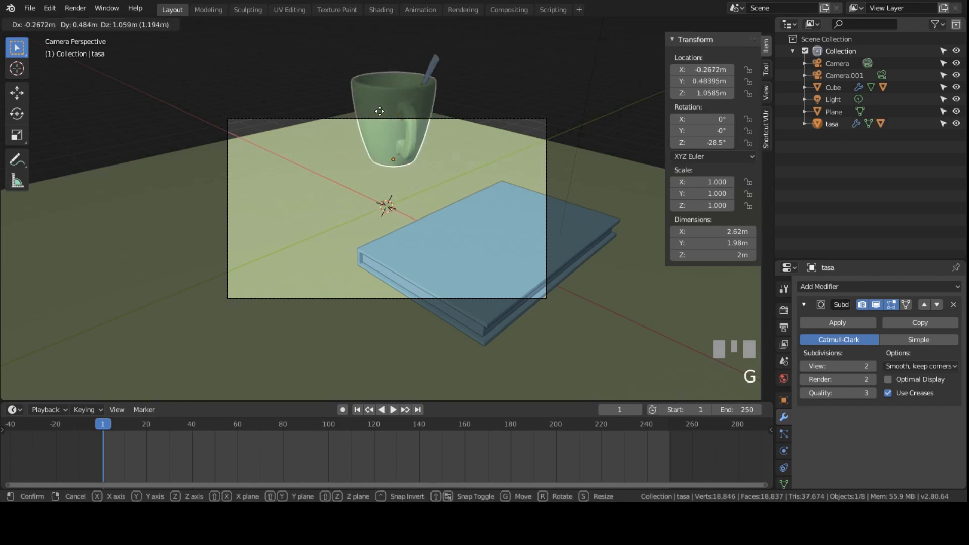
right_click(324, 120)
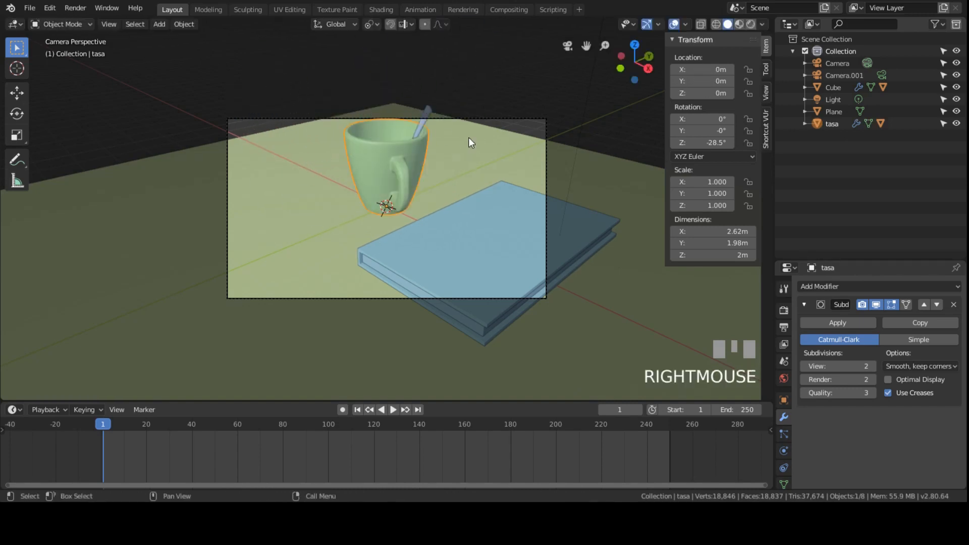
Try to rotate the spoon on its own about the global Z axis inside the cup
click(428, 113)
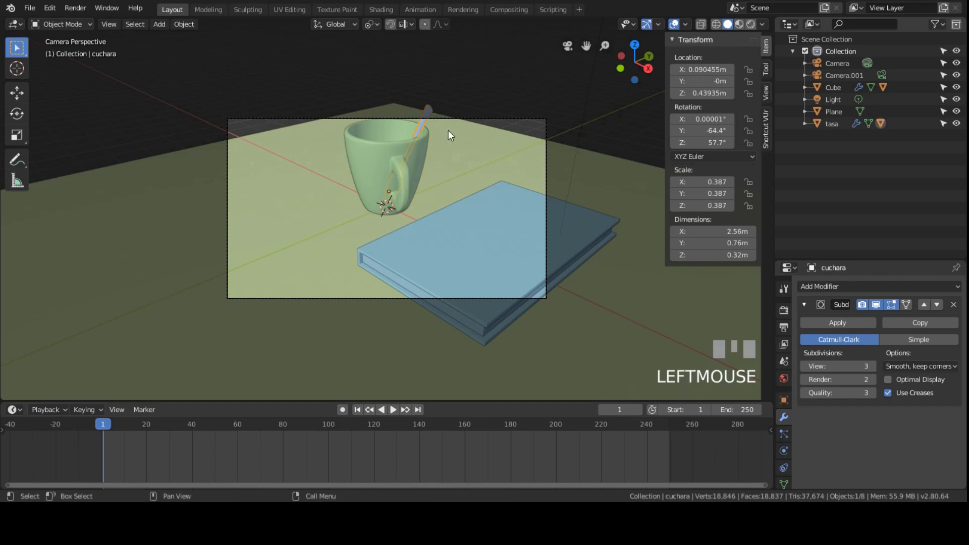
key(r)
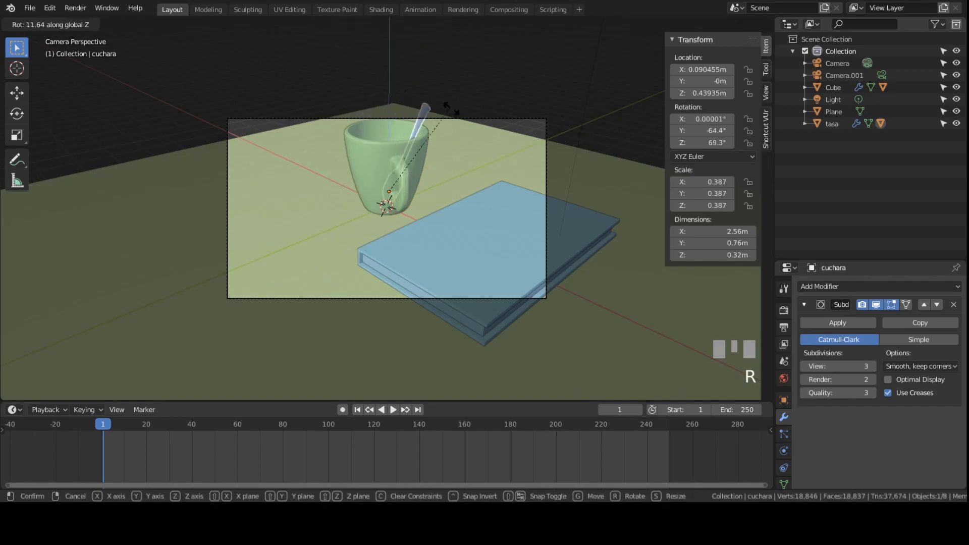
right_click(367, 161)
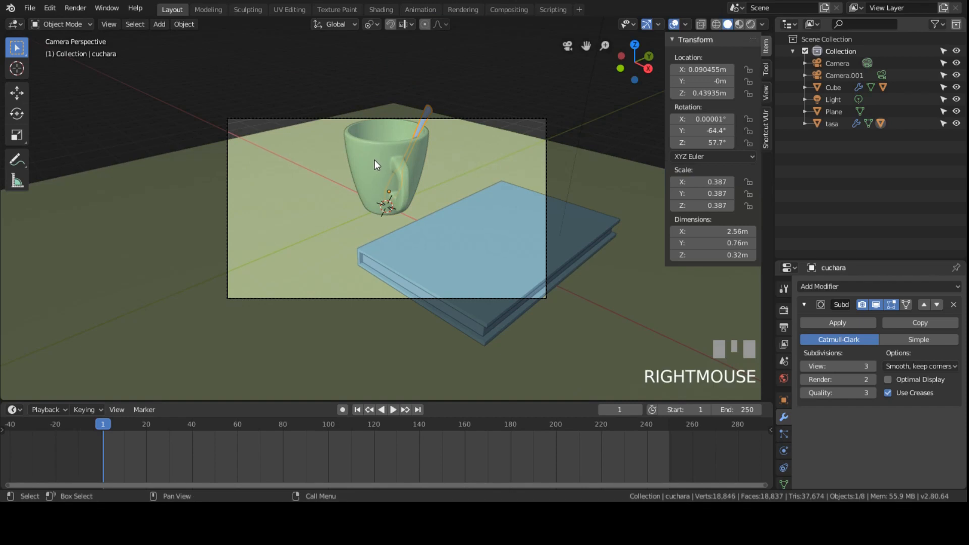
Try moving the cup across the ground plane with the Z axis locked, and undo the move
click(374, 160)
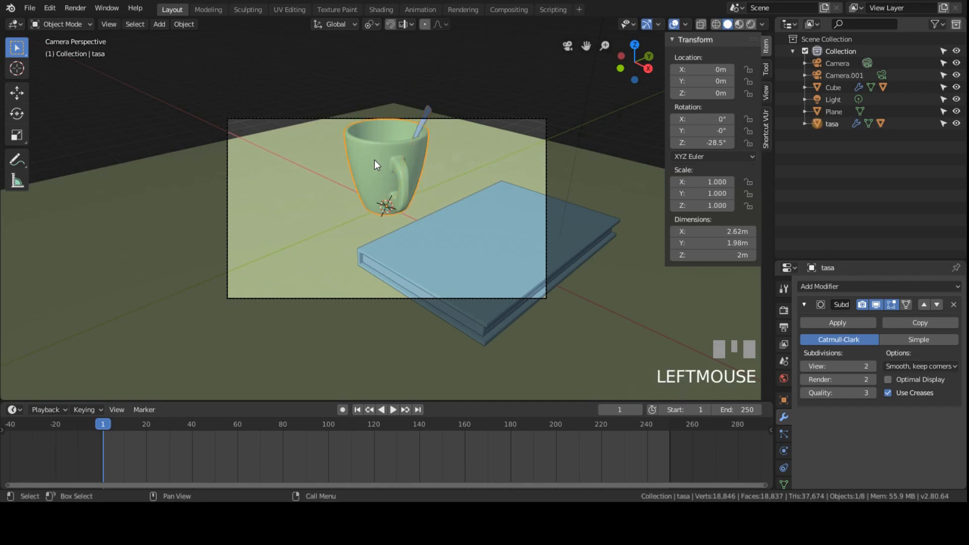
scroll(425, 168, up, 2)
scroll(376, 172, down, 3)
click(376, 172)
key(g)
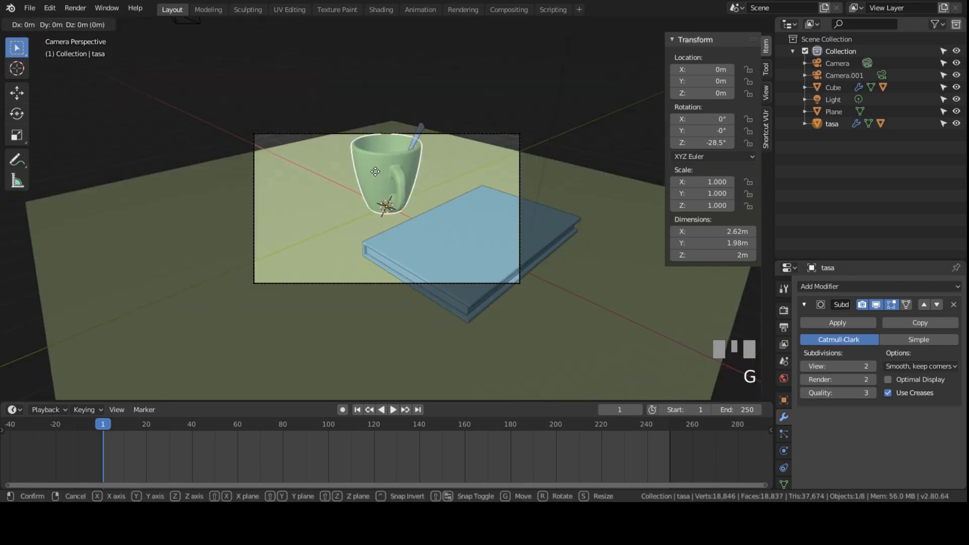
key(shift+z)
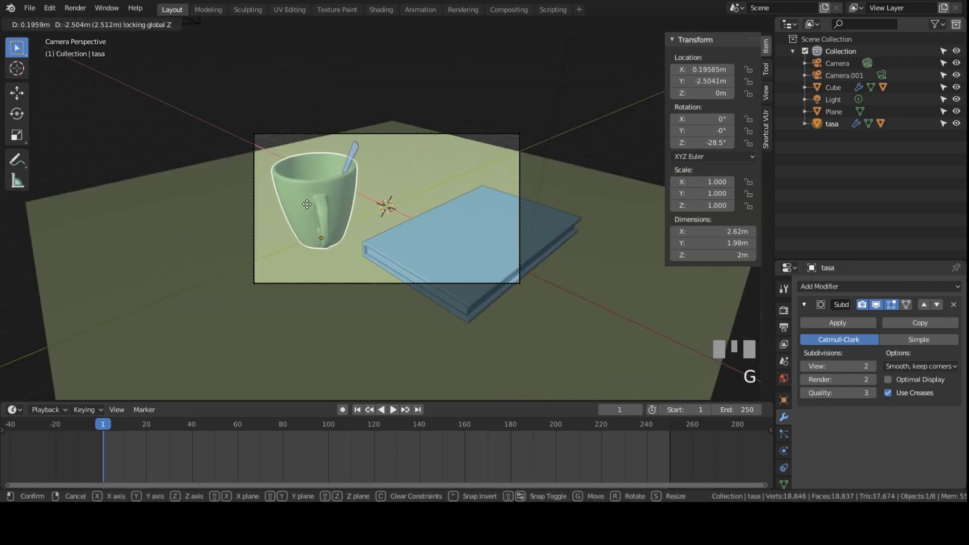
click(322, 215)
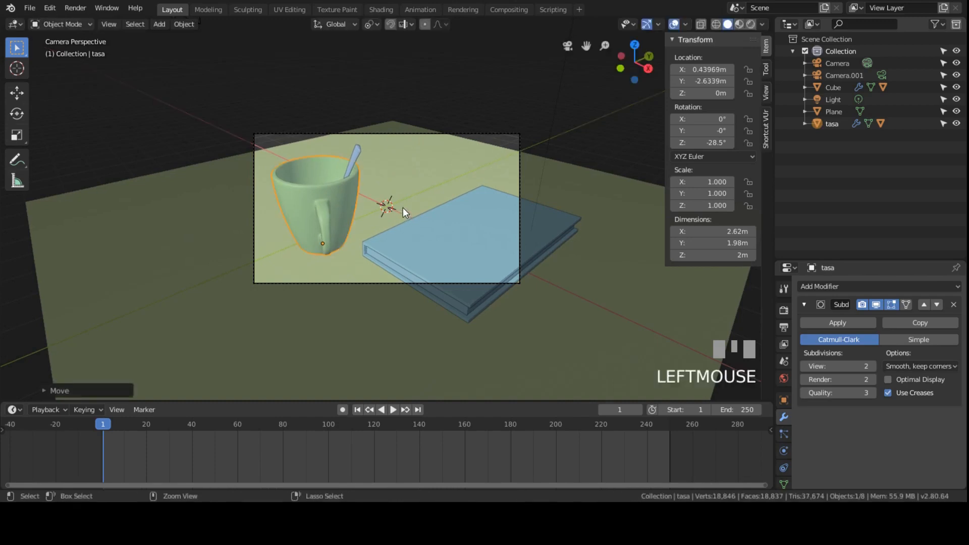
key(ctrl+z)
key(g)
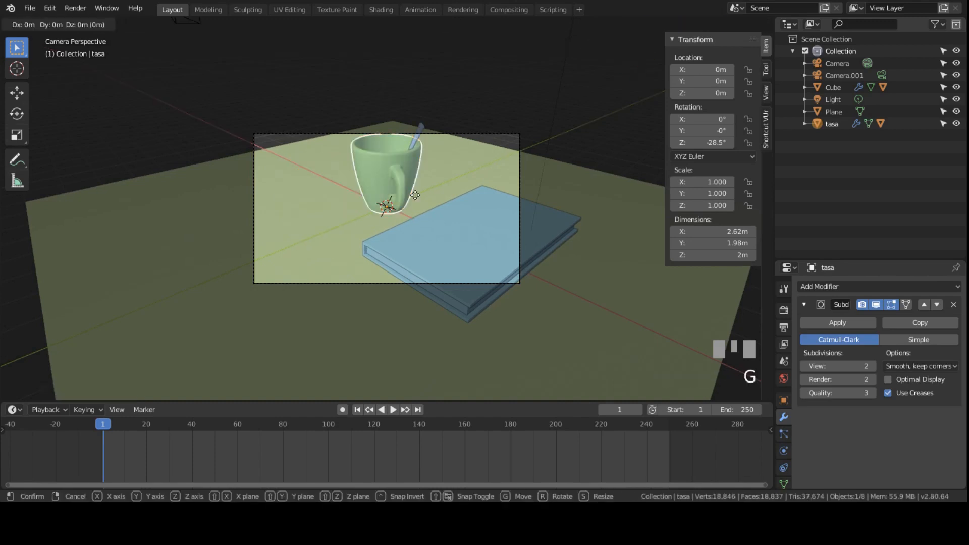
key(z)
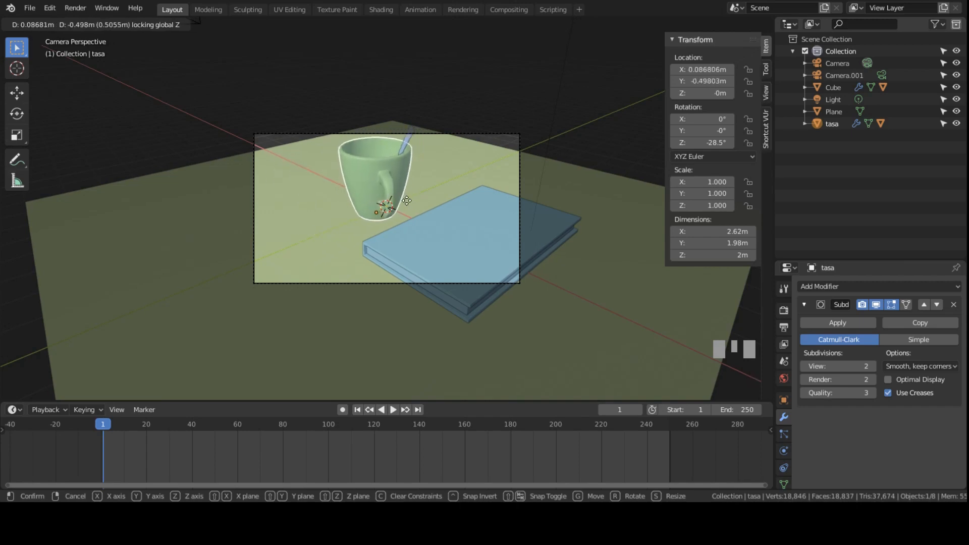
right_click(418, 204)
Move the cup separately along the global X and Y axes to about X -0.49 m, Y -2.73 m
key(g)
key(x)
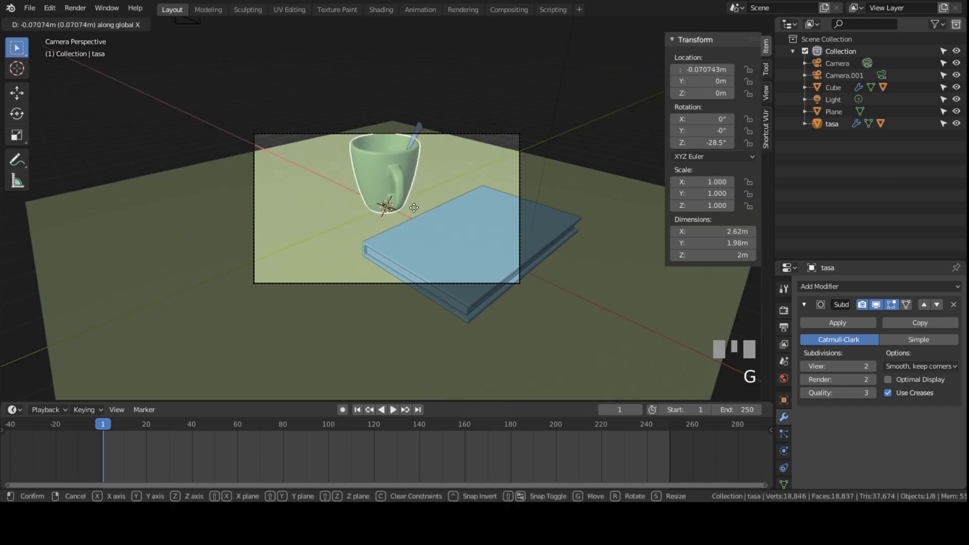
click(361, 212)
key(g)
key(y)
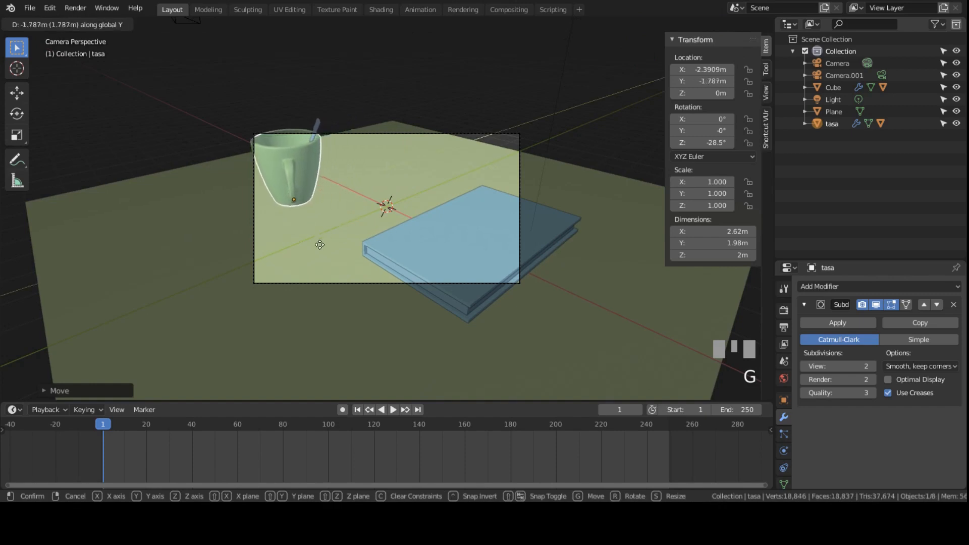
click(318, 249)
key(g)
key(x)
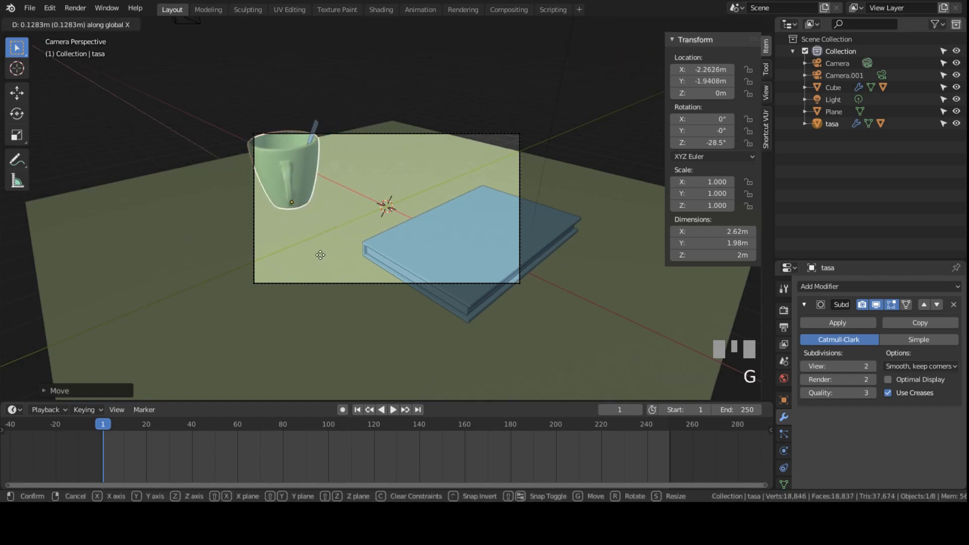
click(350, 278)
key(g)
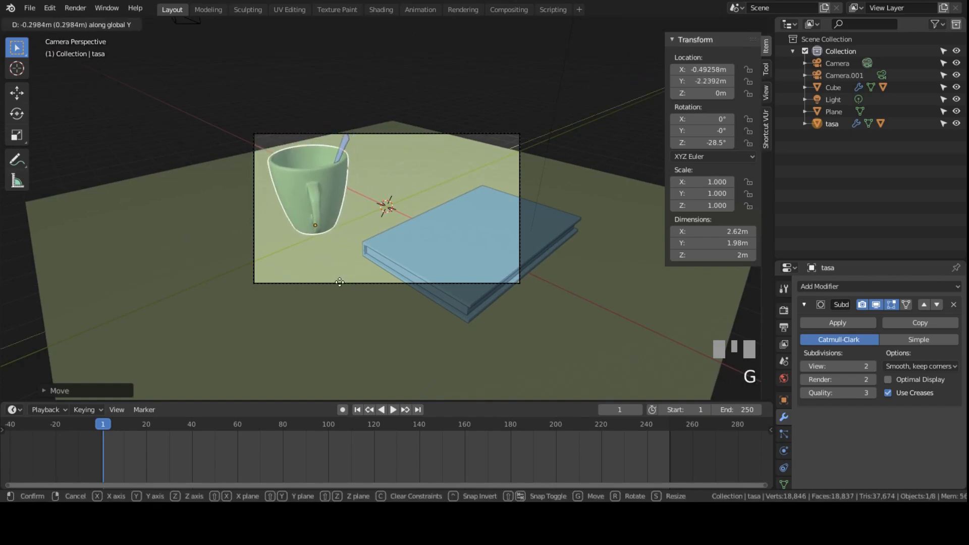
key(y)
click(327, 292)
Move the cup across the plane with Z locked to about X 0.61 m, Y -2.74 m, away from the book
key(g)
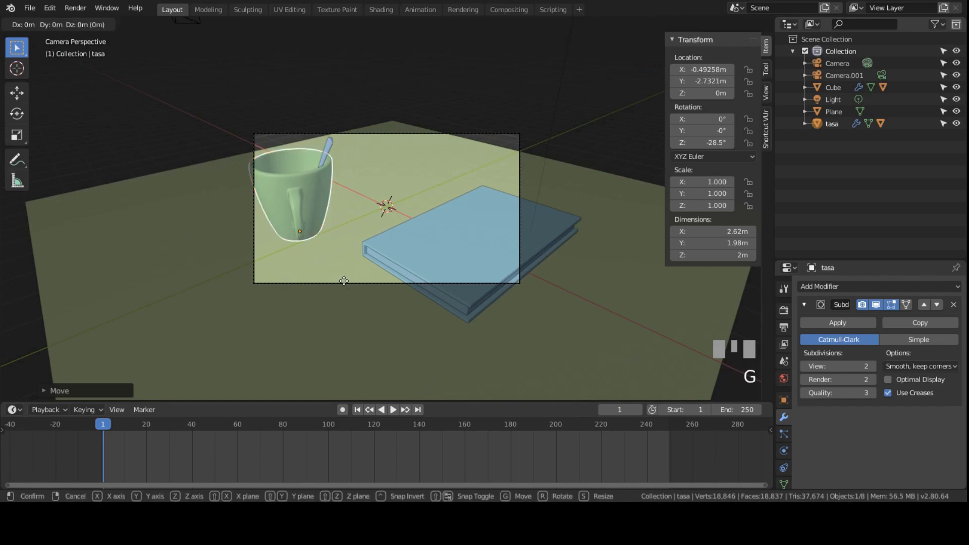
key(shift+z)
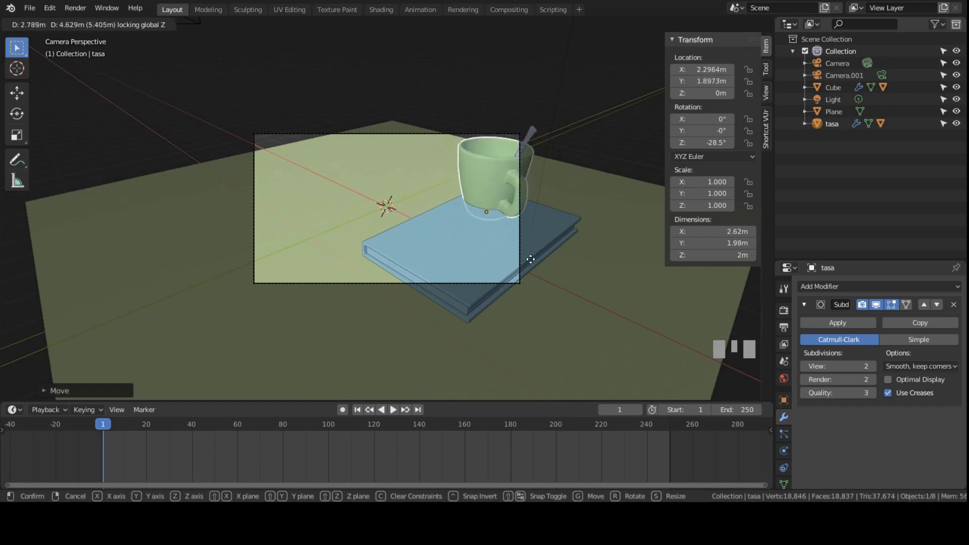
click(368, 298)
click(351, 219)
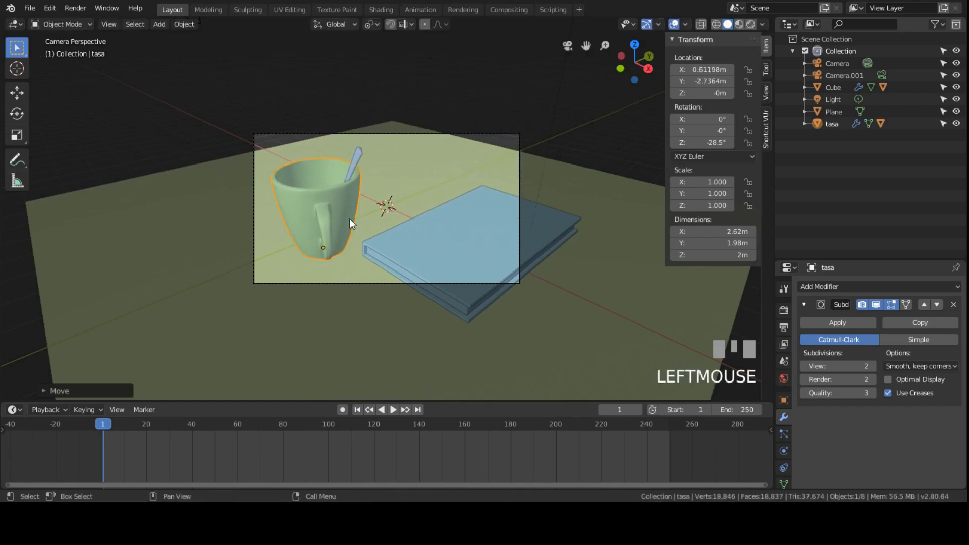
Rotate the cup about Z to about -87.3° and shift it on the plane to about X 0.68 m, Y -2.38 m
key(r)
key(z)
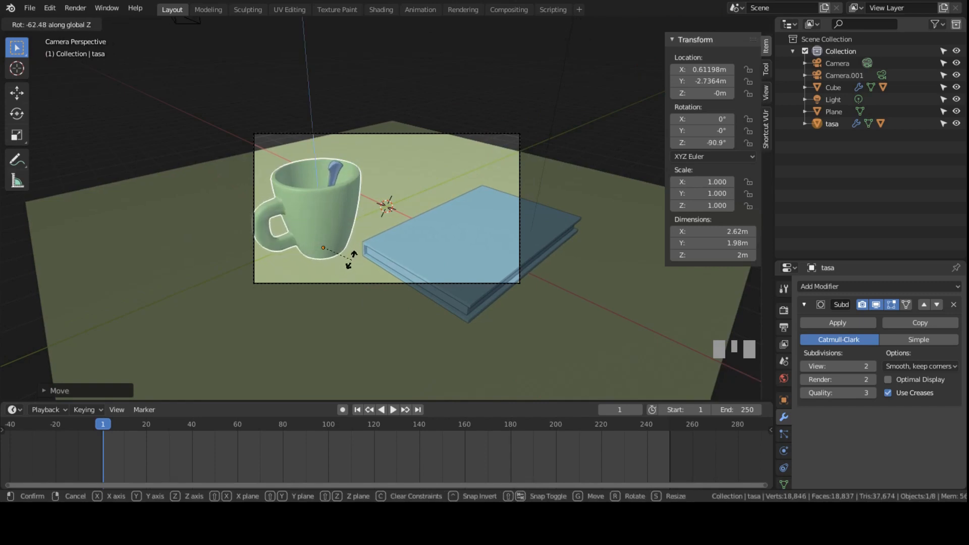
click(347, 259)
key(g)
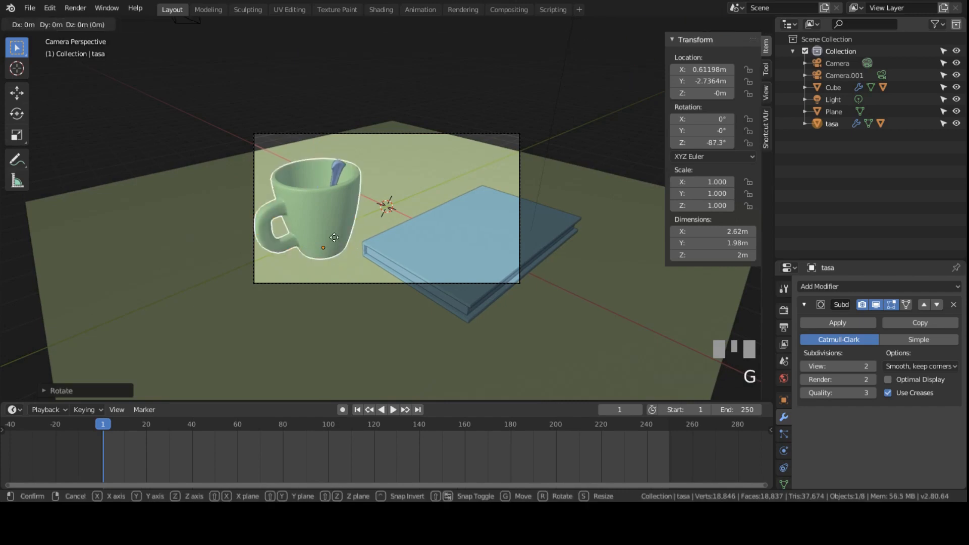
click(358, 220)
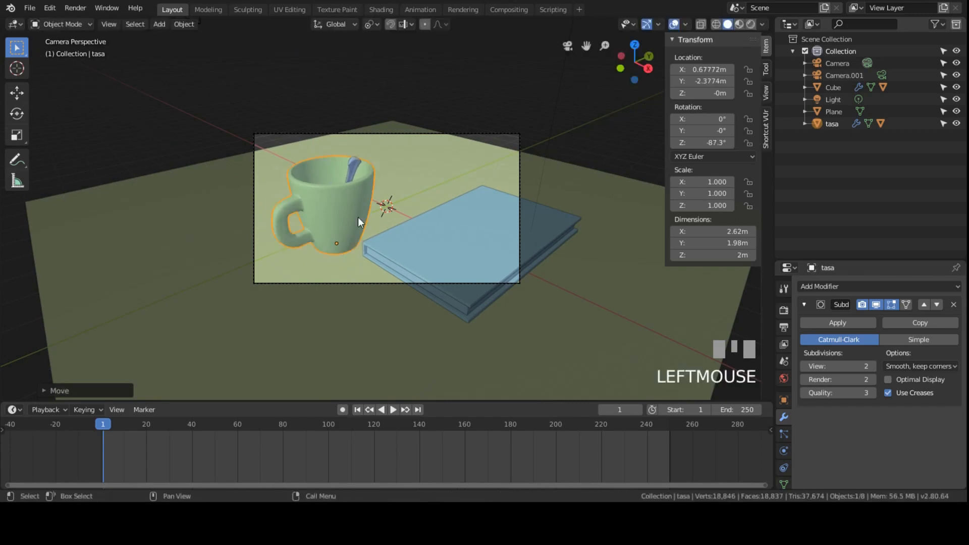
Rotate the spoon about the Z axis to about 146° so it leans differently inside the cup
click(353, 172)
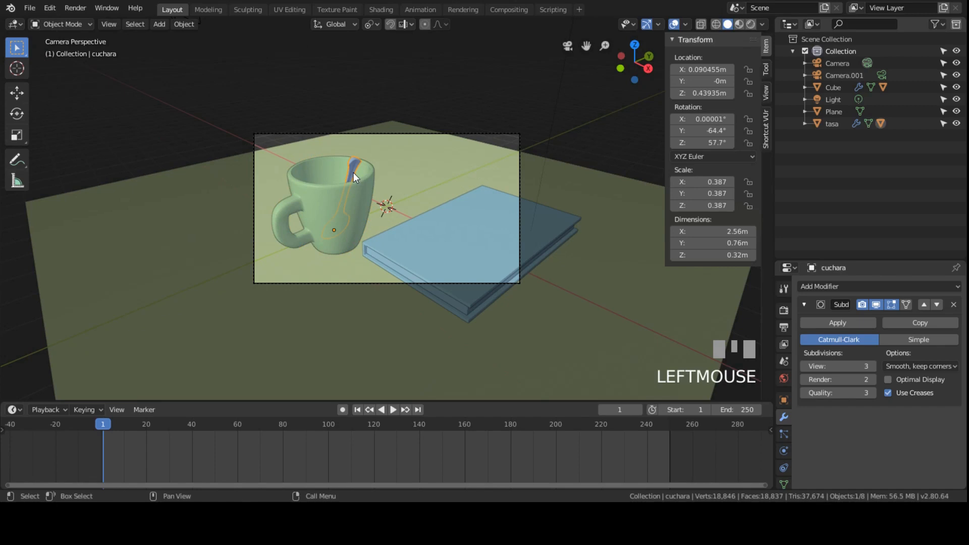
key(r)
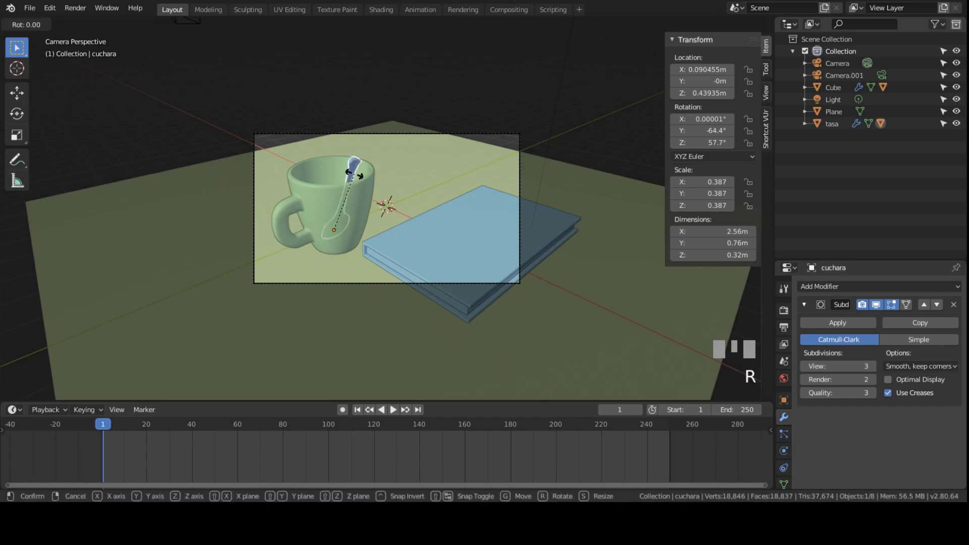
click(311, 221)
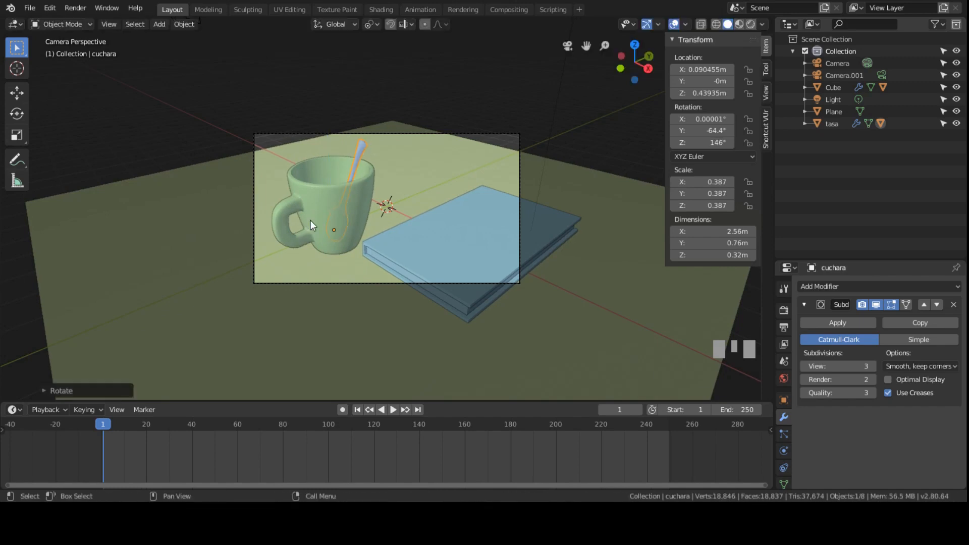
Rotate the book about Z to about 46.5° and move it across the plane towards the cup with Z locked
click(479, 216)
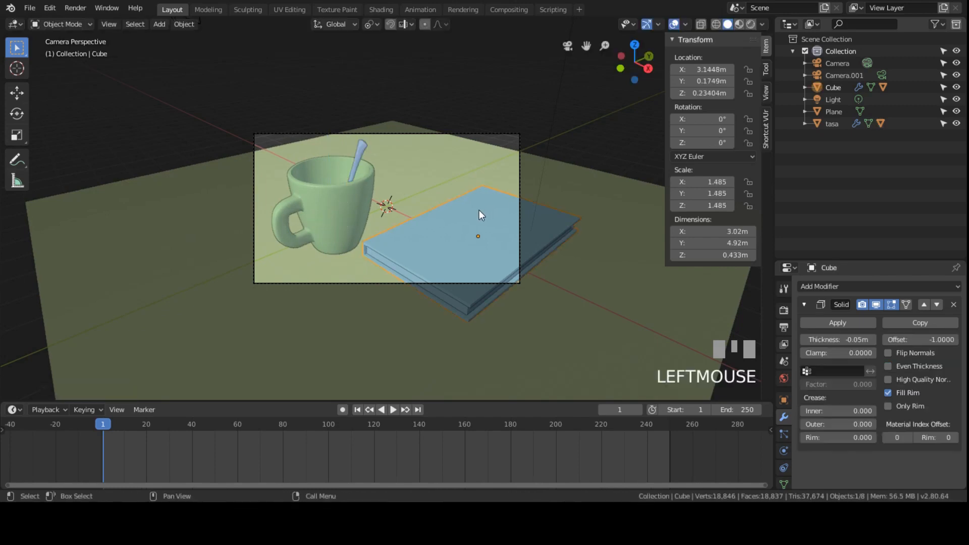
key(r)
key(z)
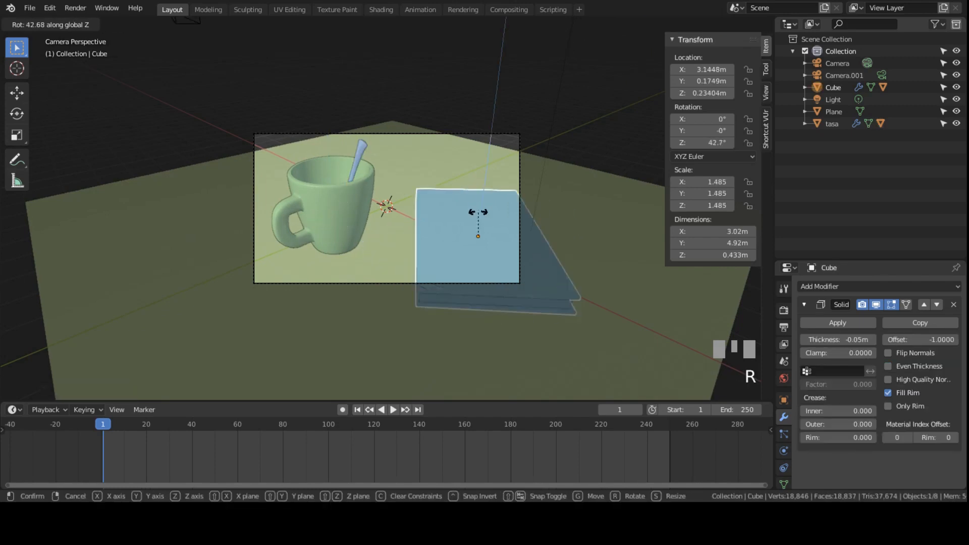
click(481, 212)
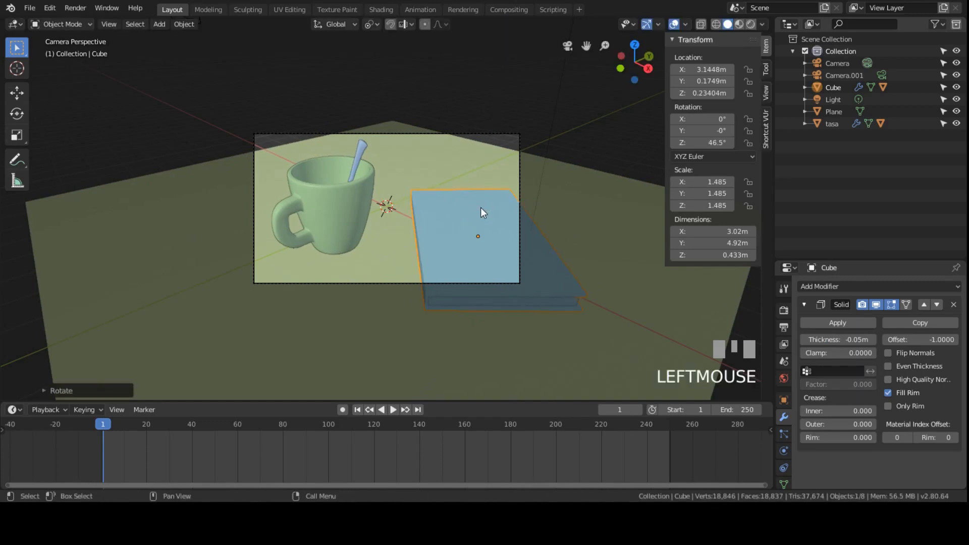
key(g)
key(shift+z)
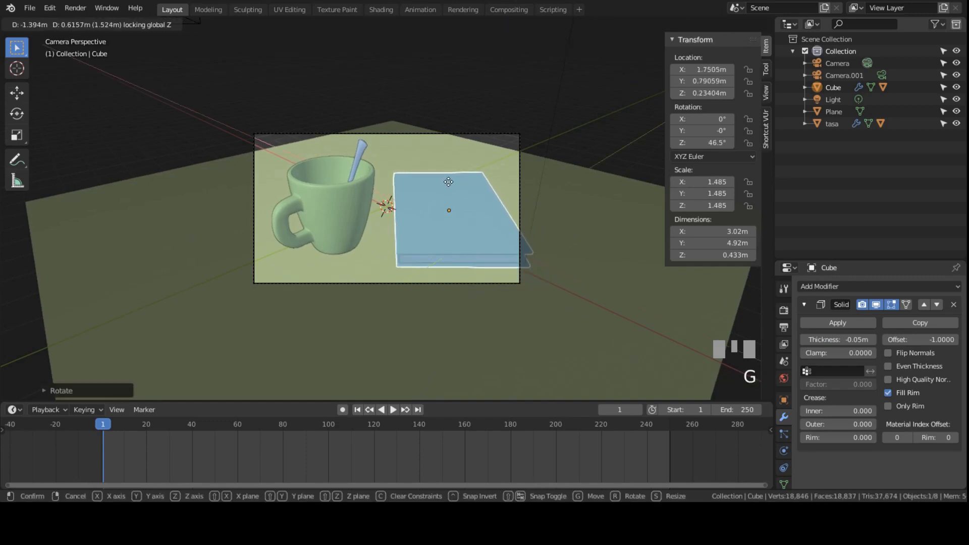
Place the book beside the mug at about X 1.41 m, Y 0.54 m and rotate it to about 40° around Z
click(436, 183)
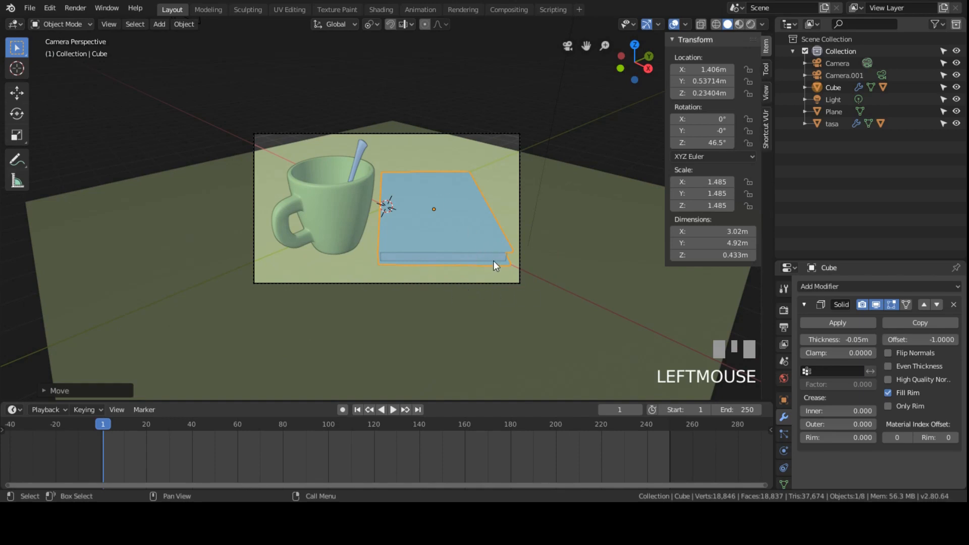
key(r)
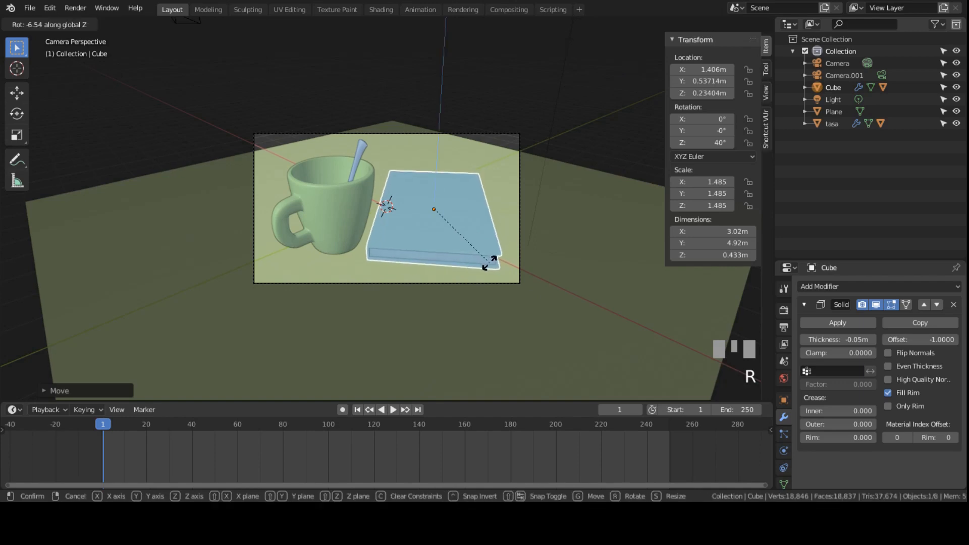
click(489, 263)
Try turning the book around the global Z axis to about 45.8° and to about 37.1°
scroll(474, 235, up, 1)
scroll(475, 230, up, 1)
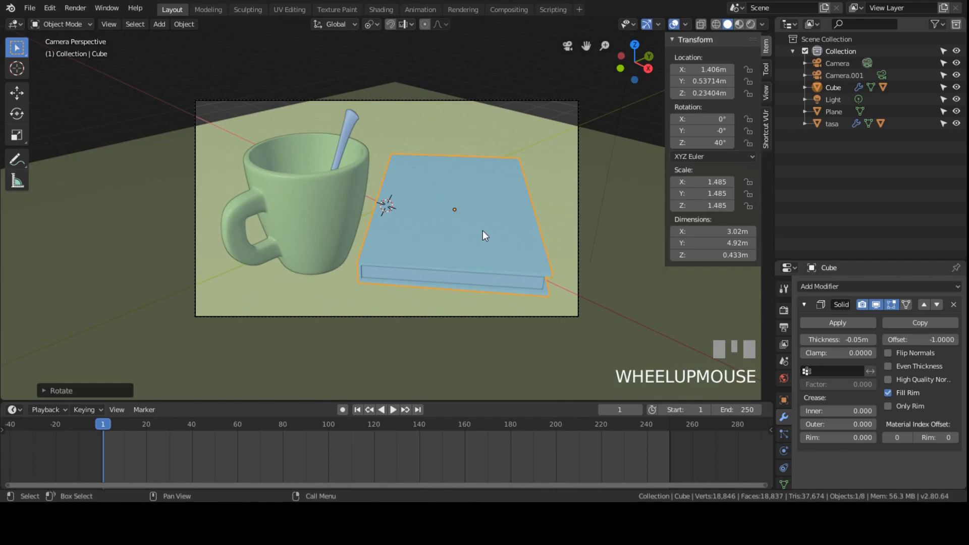
key(r)
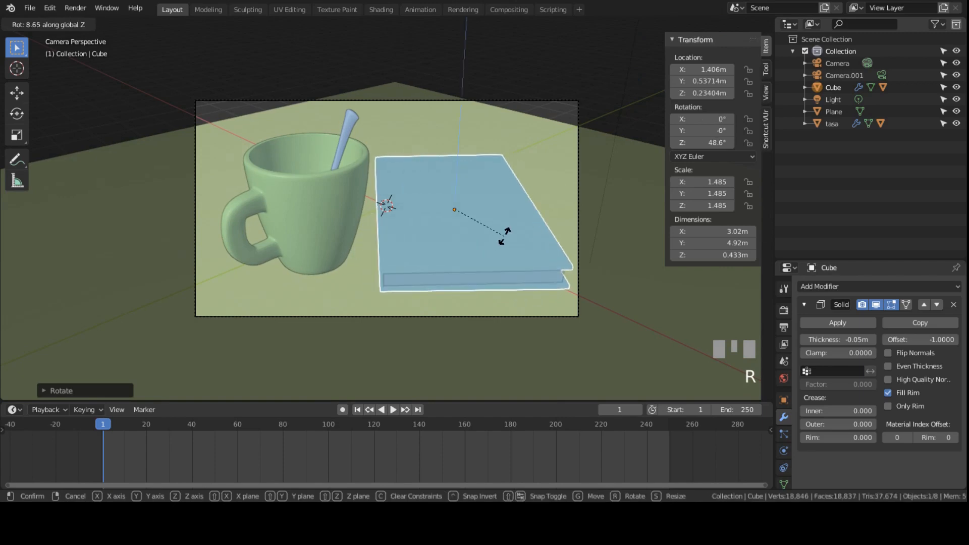
click(501, 238)
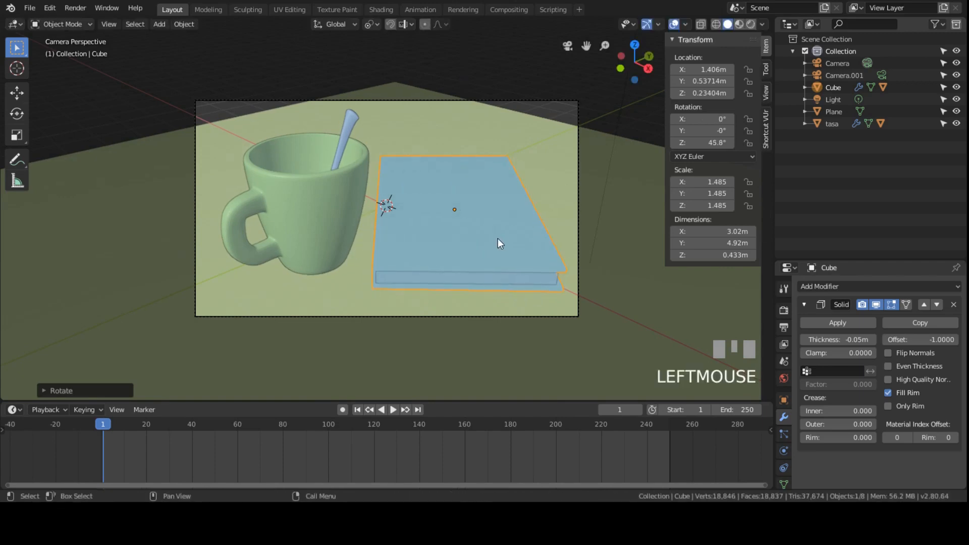
key(r)
key(z)
click(514, 281)
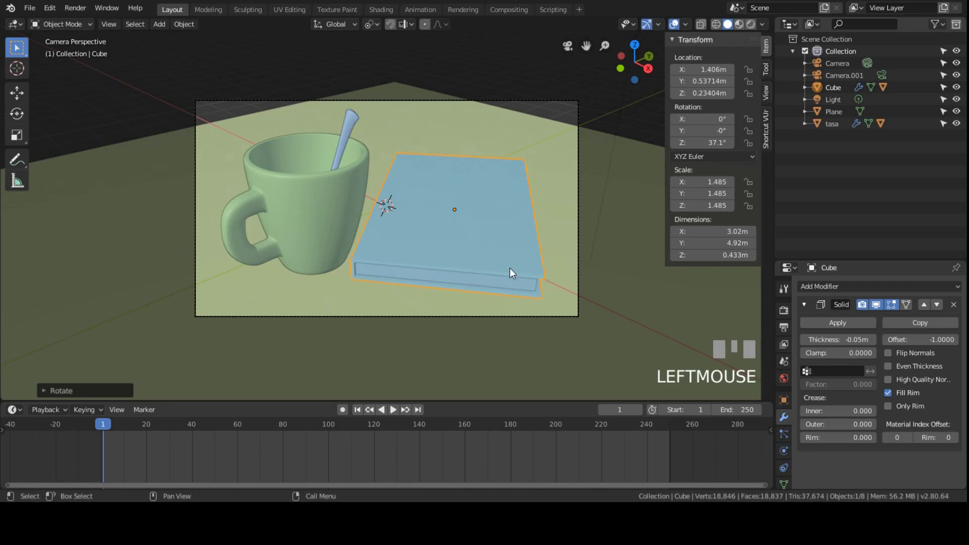
Rotate the book around the global Z axis to about 63.5°
click(578, 233)
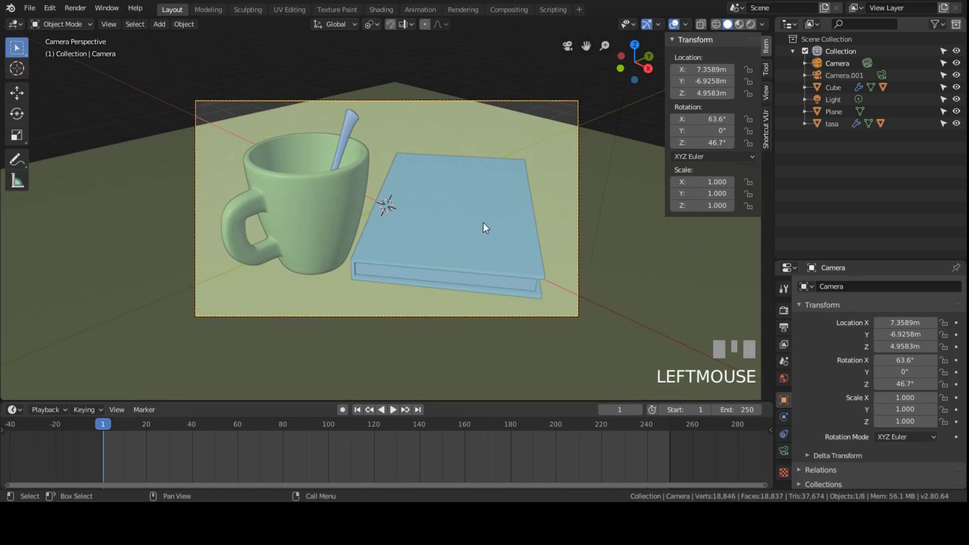
click(456, 207)
key(r)
key(z)
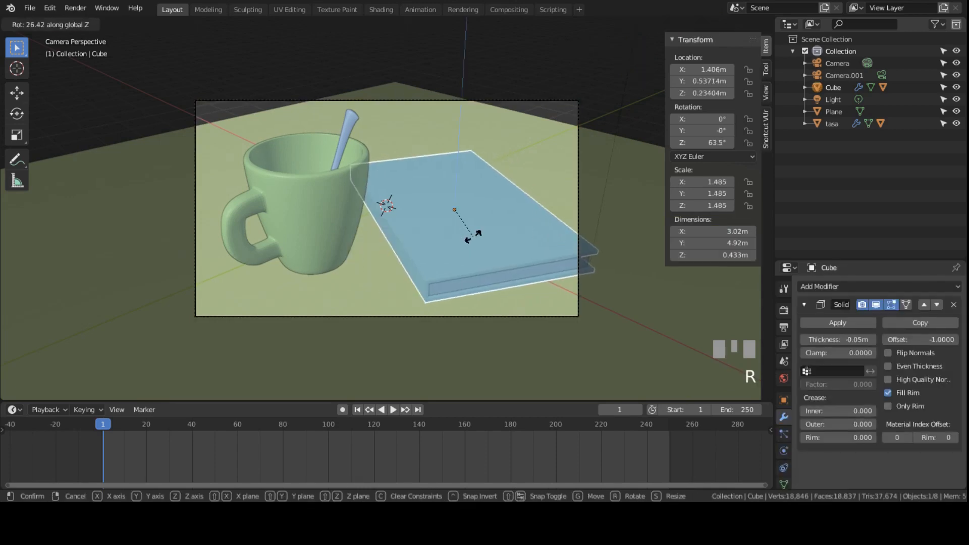
click(470, 236)
Widen the Outliner and Properties editors and turn the Outliner into a second 3D Viewport
click(577, 191)
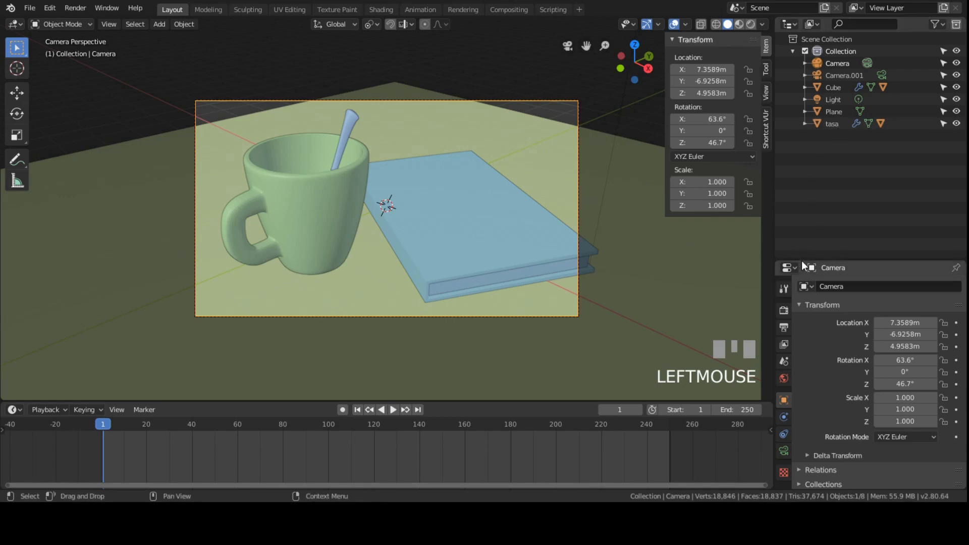
drag(802, 260, 710, 202)
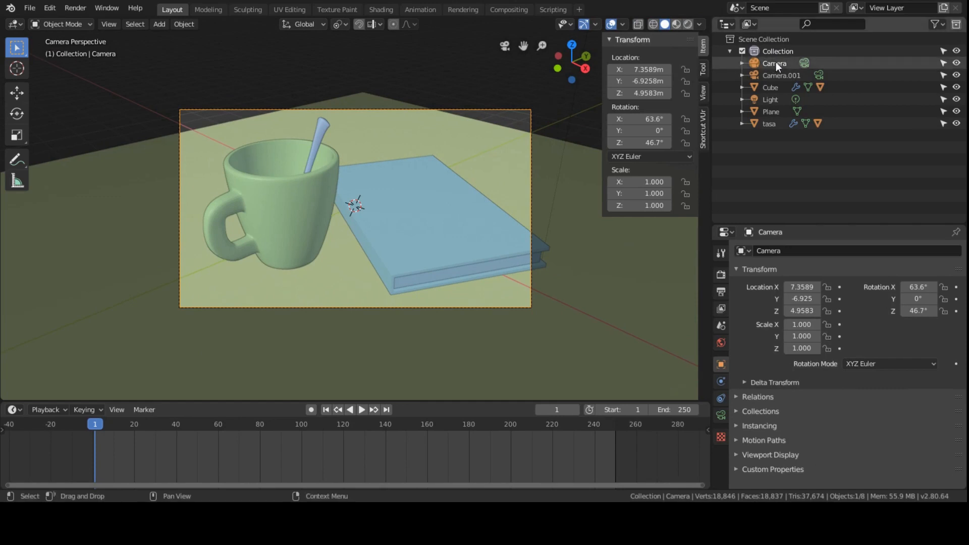
click(482, 227)
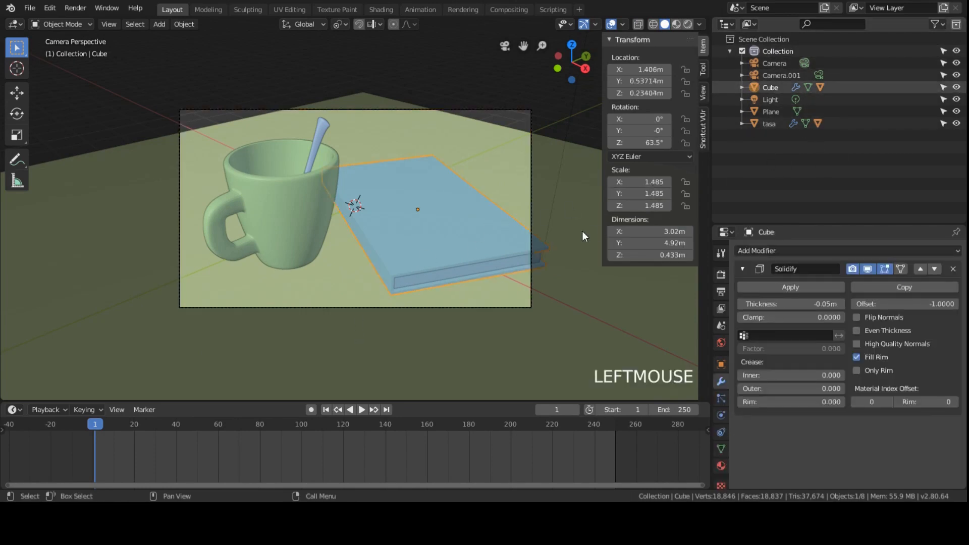
click(727, 25)
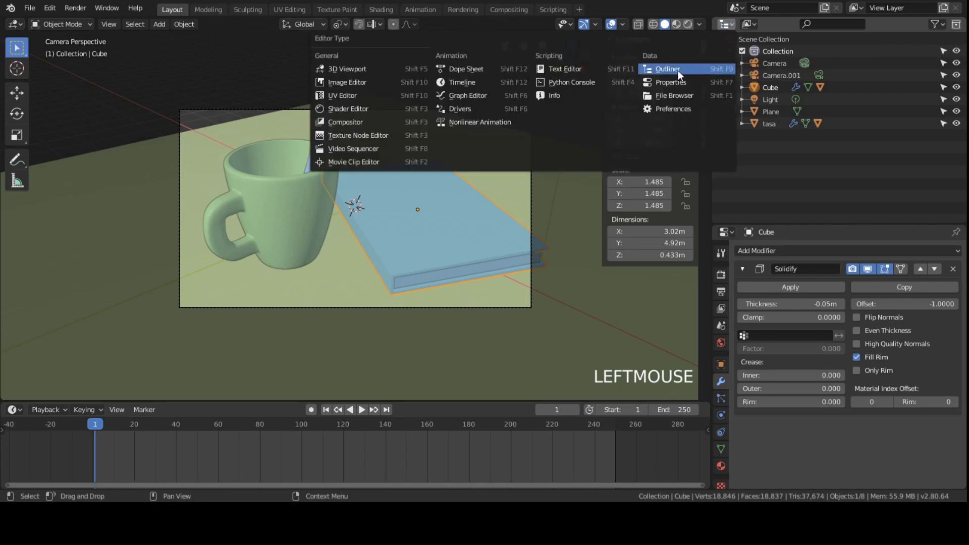
click(378, 71)
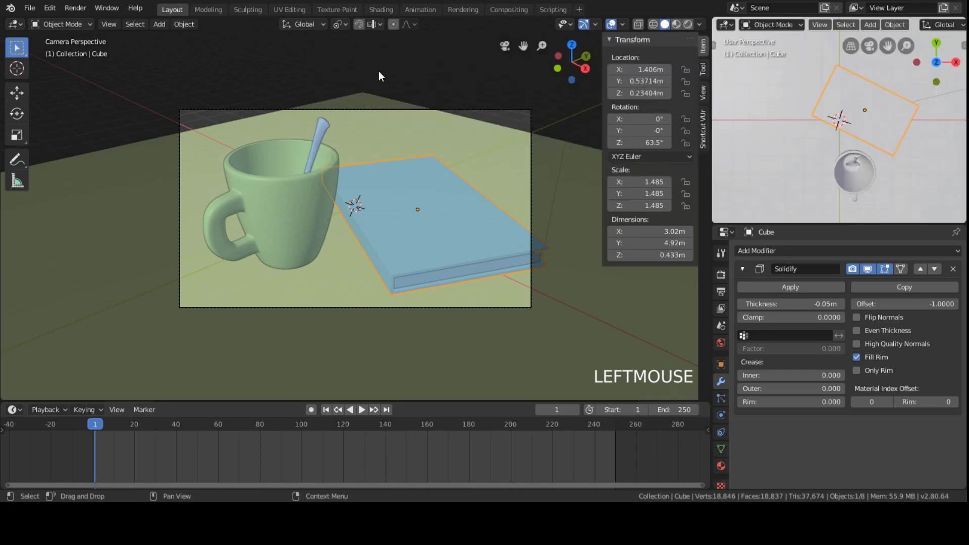
Switch the new small viewport to the camera view and frame the mug and book in it
scroll(914, 105, down, 6)
scroll(883, 109, up, 1)
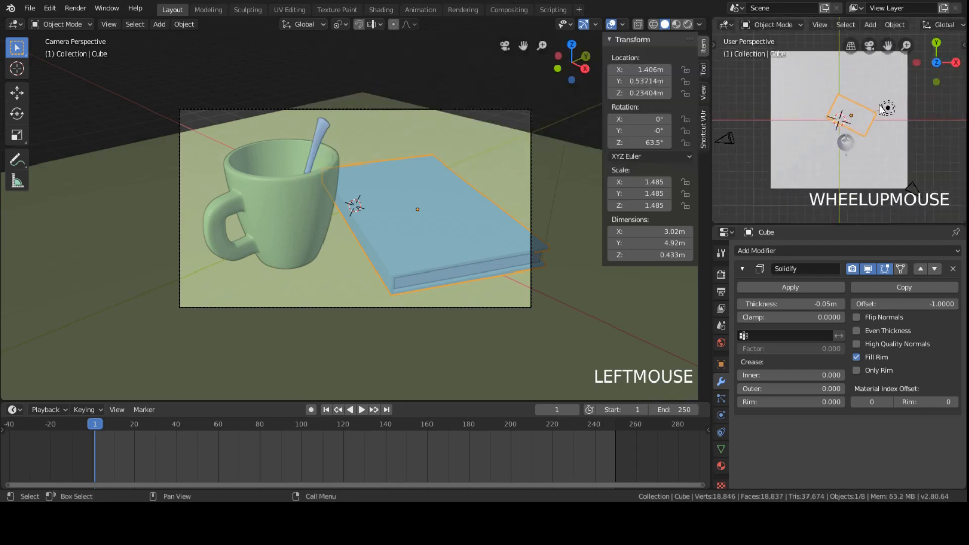
key(KP_0)
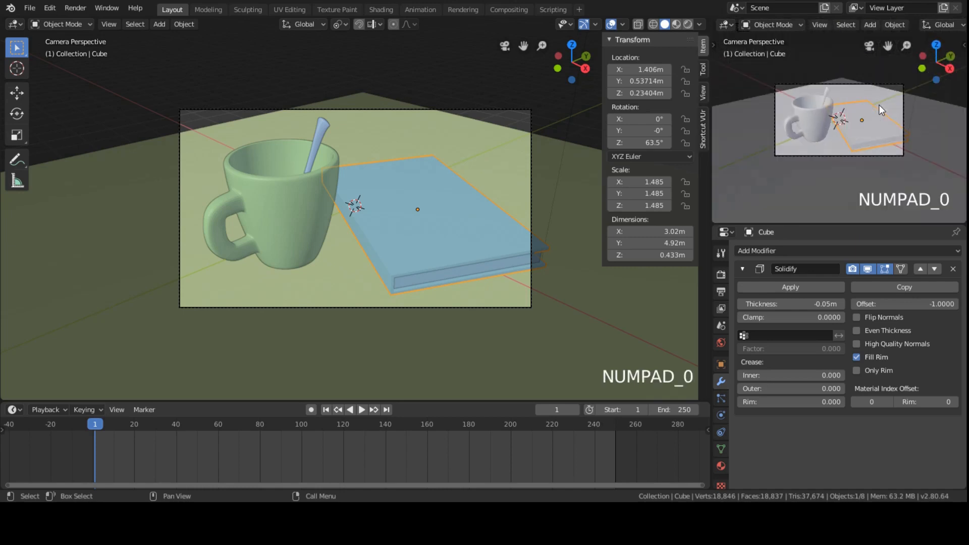
scroll(866, 95, up, 2)
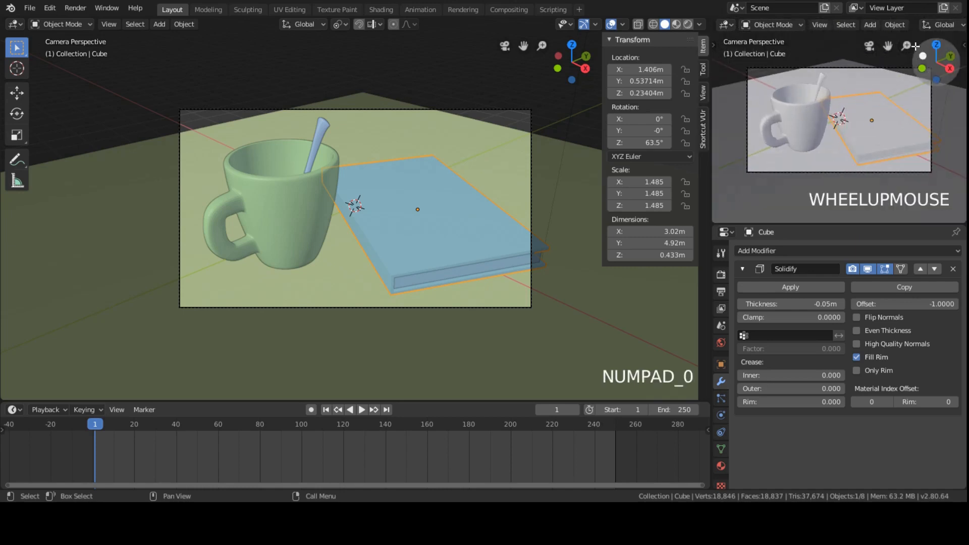
middle_drag(889, 46, 758, 23)
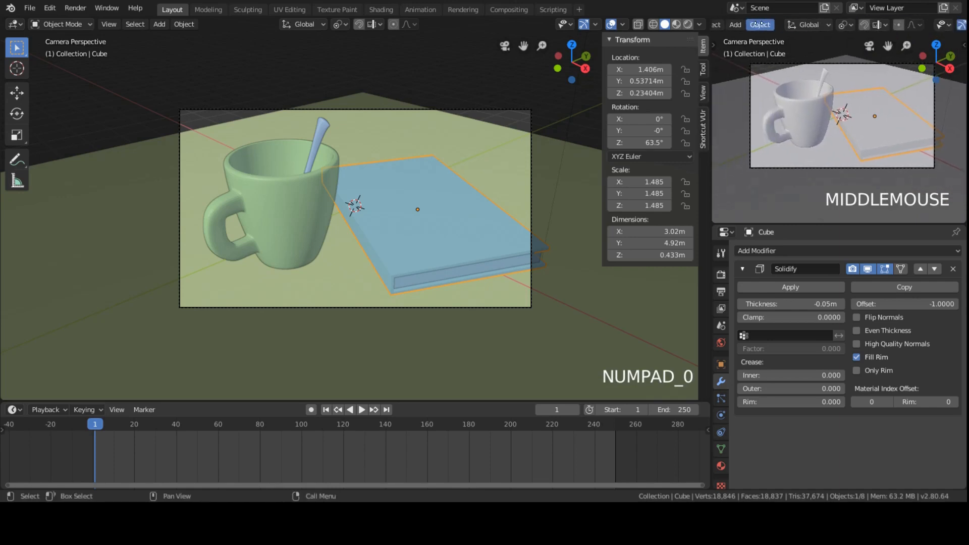
Change the small viewport's shading colour so the objects are coloured as in the main viewport
scroll(759, 23, down, 5)
click(881, 24)
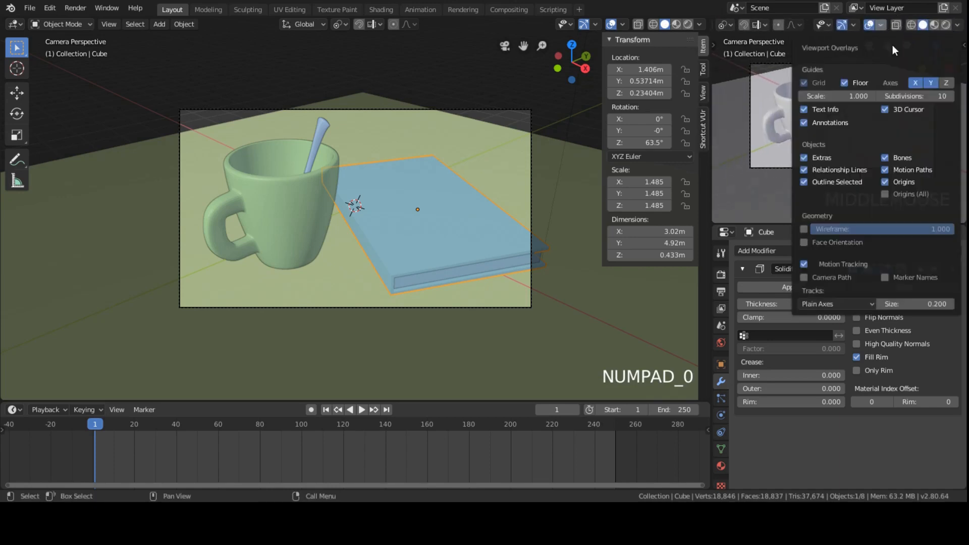
click(881, 26)
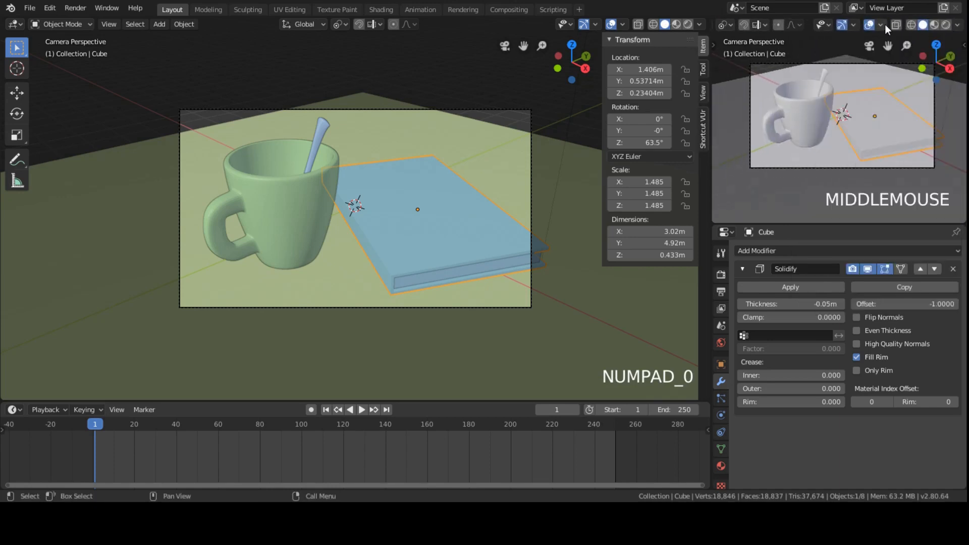
click(958, 24)
click(893, 191)
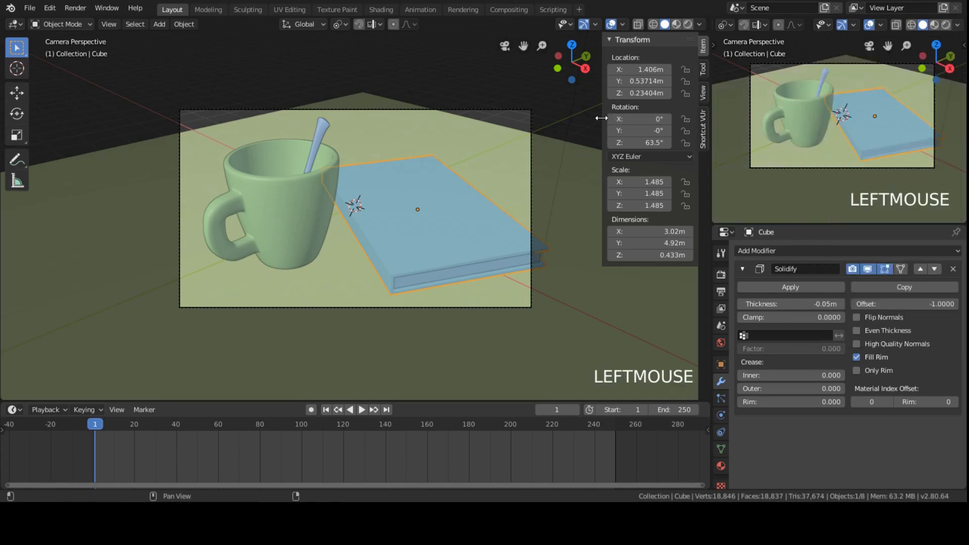
Select the camera and switch the main viewport to a perspective overview of the camera, table plane, mug and book
click(534, 165)
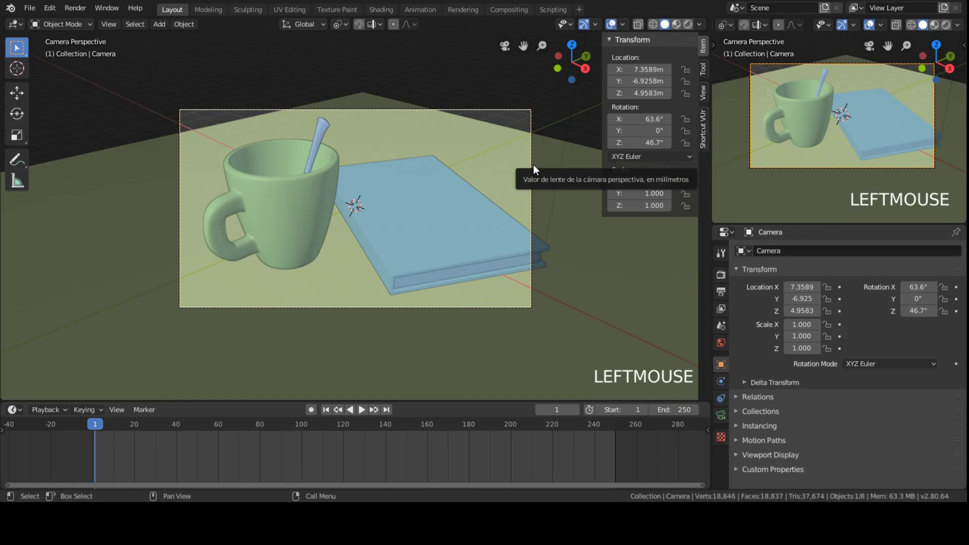
scroll(496, 196, down, 3)
key(KP_3)
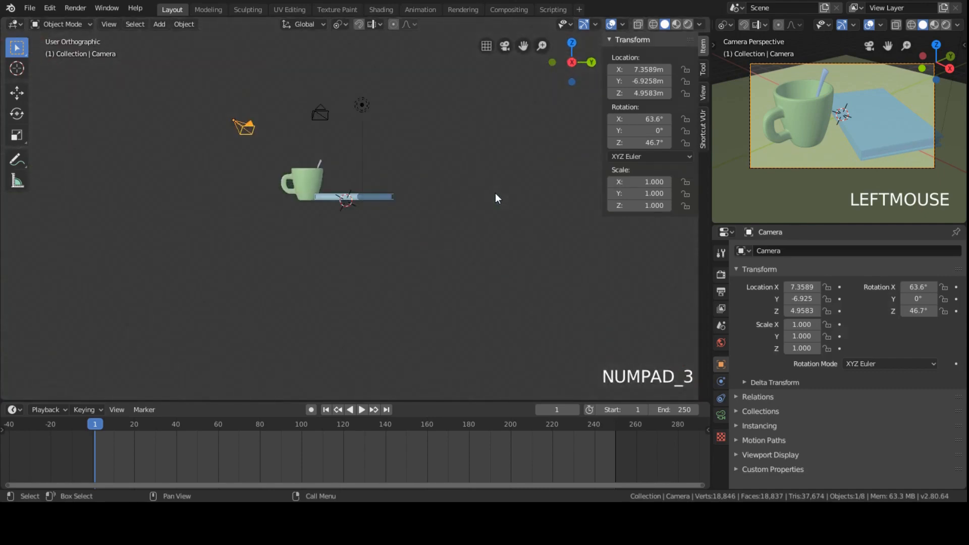
scroll(354, 174, up, 4)
middle_drag(355, 171, 325, 188)
scroll(361, 209, down, 3)
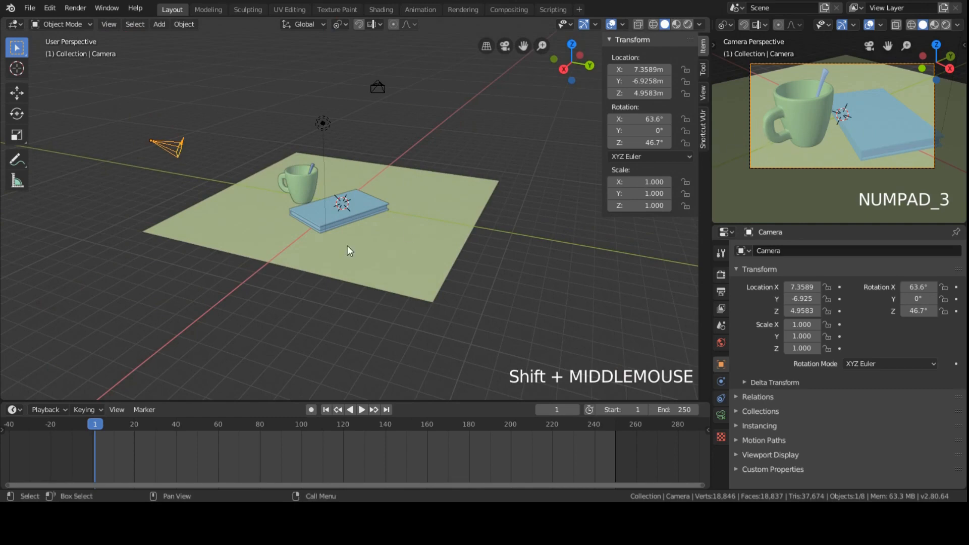
scroll(189, 141, up, 2)
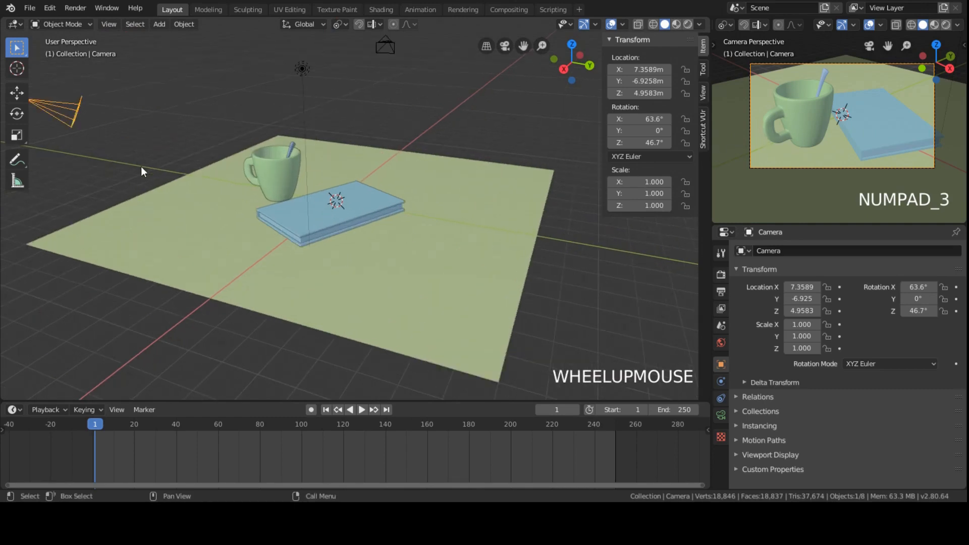
mouse_move(141, 165)
shift+middle_down()
mouse_move(210, 156)
mouse_move(148, 153)
shift+middle_up()
click(78, 133)
scroll(96, 132, down, 3)
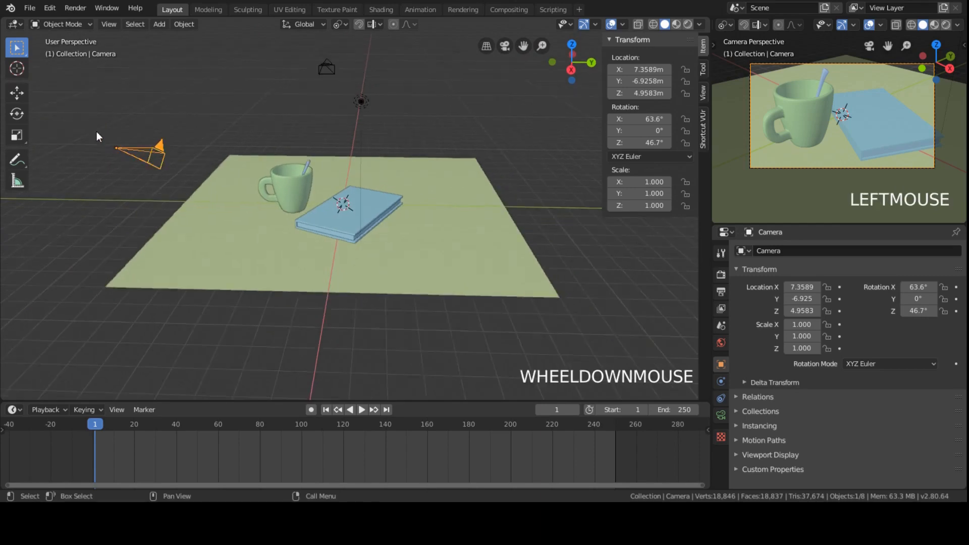
scroll(205, 172, up, 3)
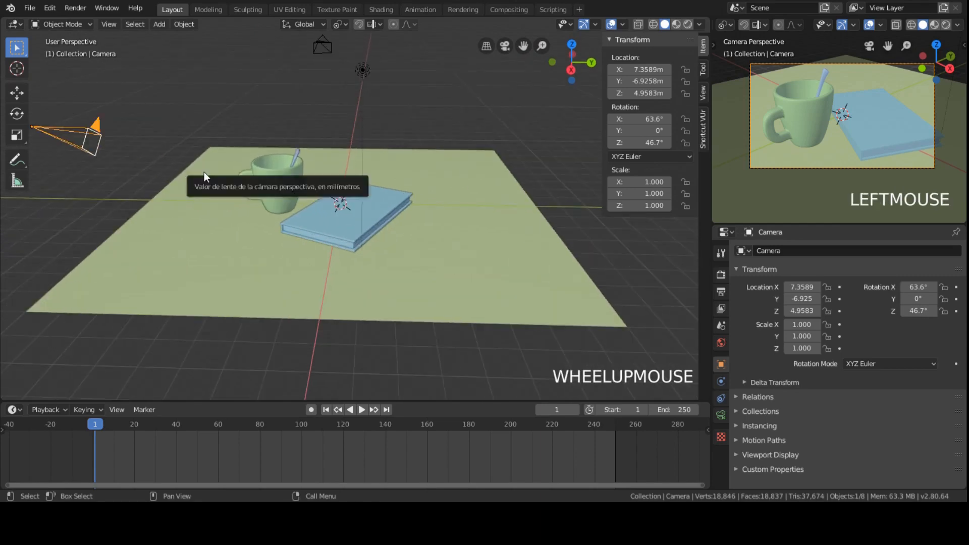
scroll(204, 173, down, 1)
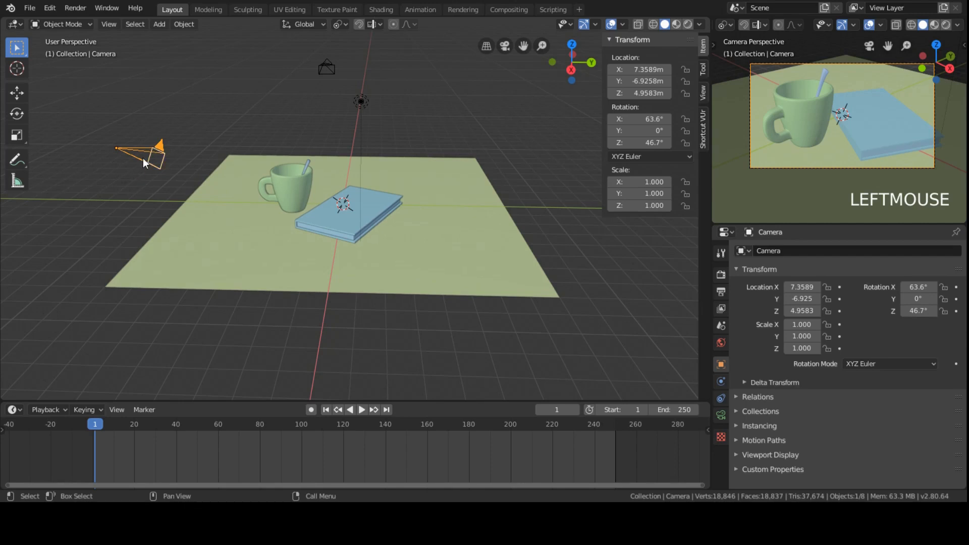
Try moving the camera along the global X axis and cancel the move
key(g)
key(x)
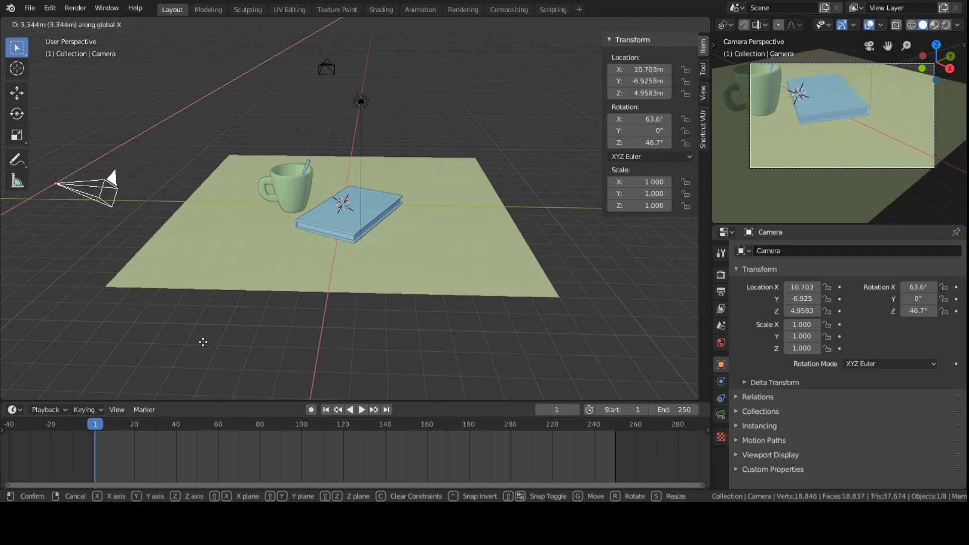
right_click(218, 206)
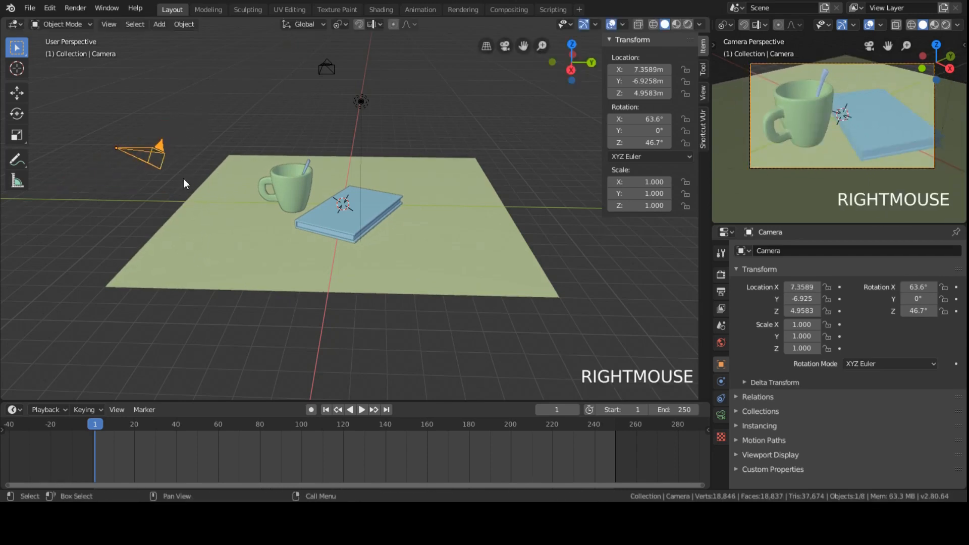
Try moving the camera along its local X axis and cancel the move
key(g)
key(x)
key(x)
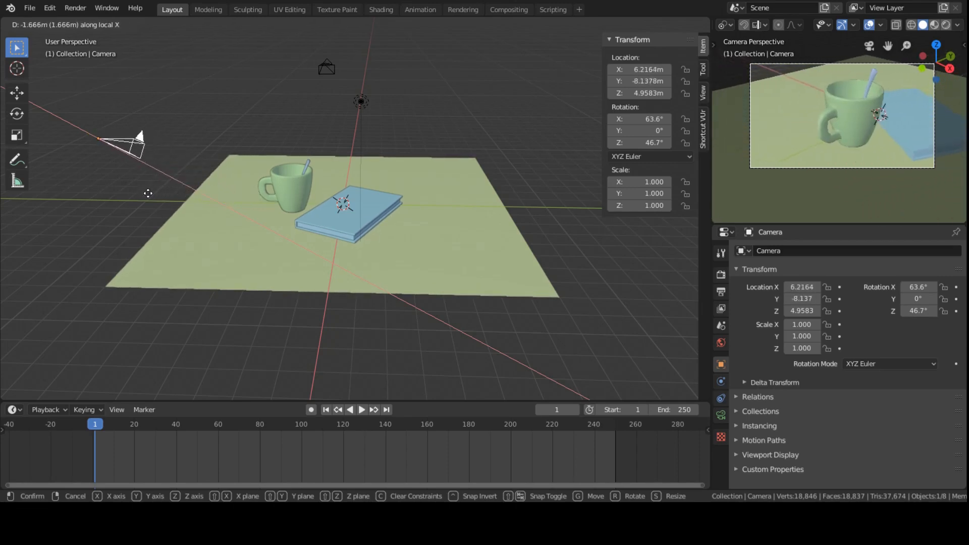
right_click(197, 197)
Compare a global X move of the camera with a local X move, cancelling both
key(g)
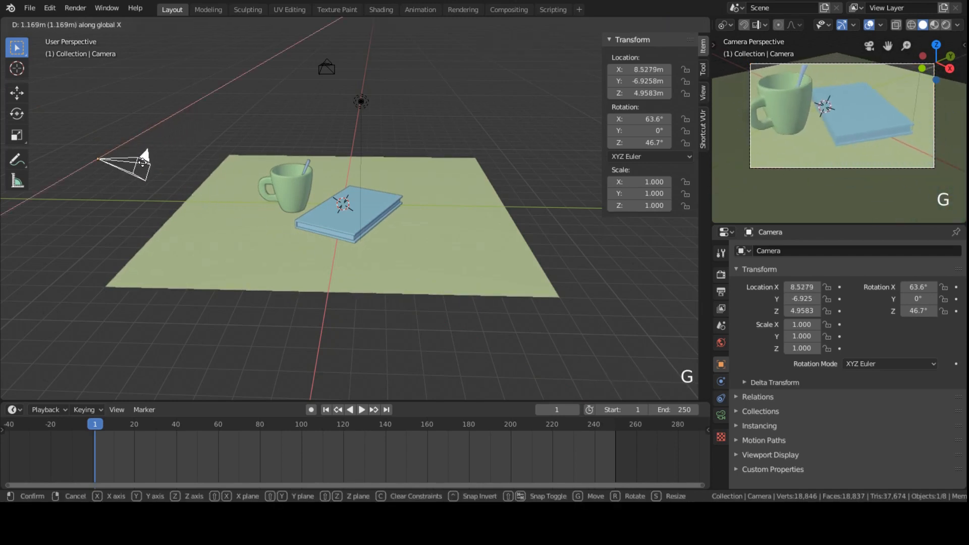
right_click(298, 263)
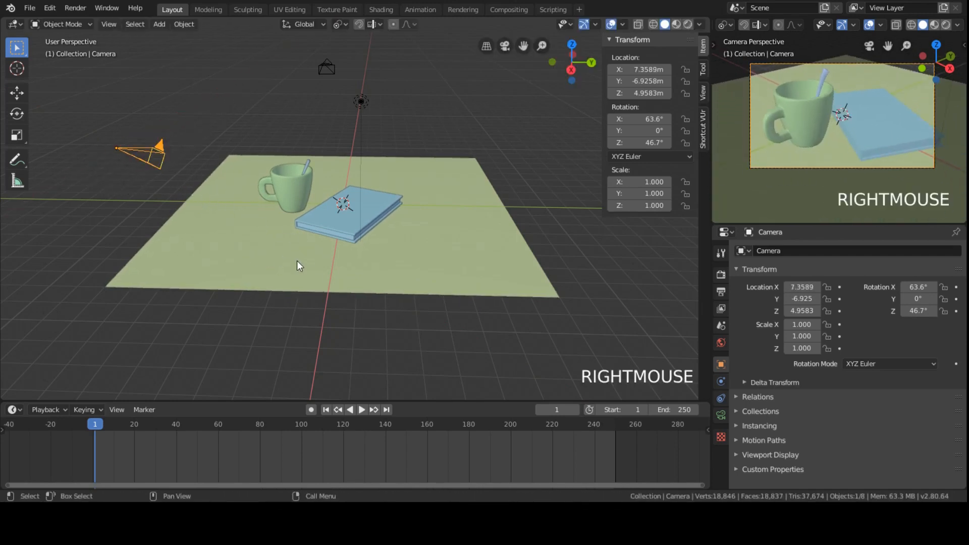
key(g)
key(x)
key(x)
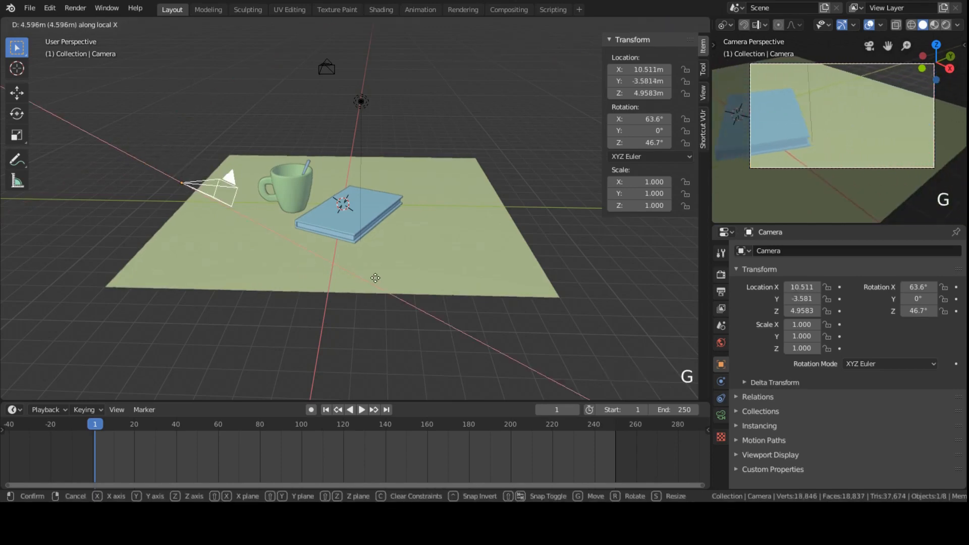
right_click(370, 275)
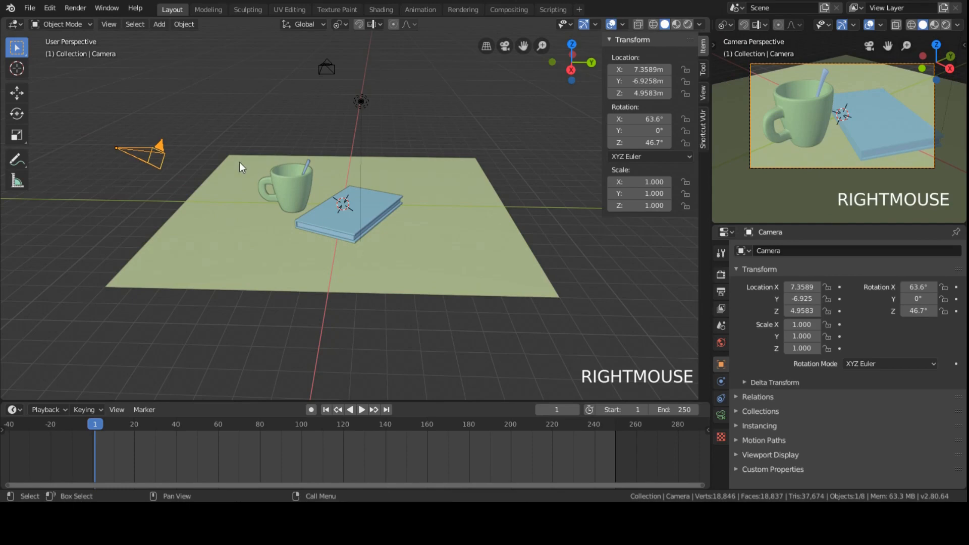
Pull the camera back about 1 m along its local Z axis and lower it to a height of about 4.11 m
key(g)
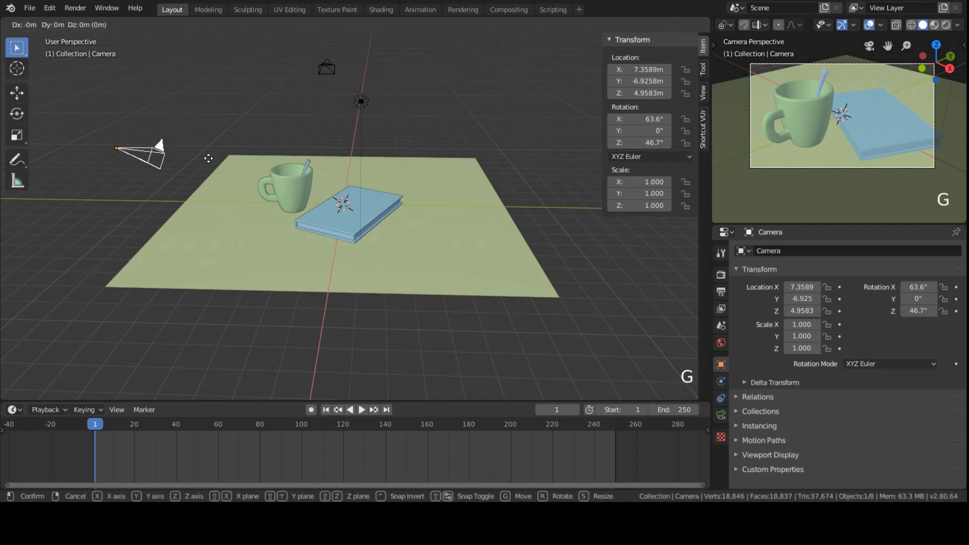
key(z)
key(z)
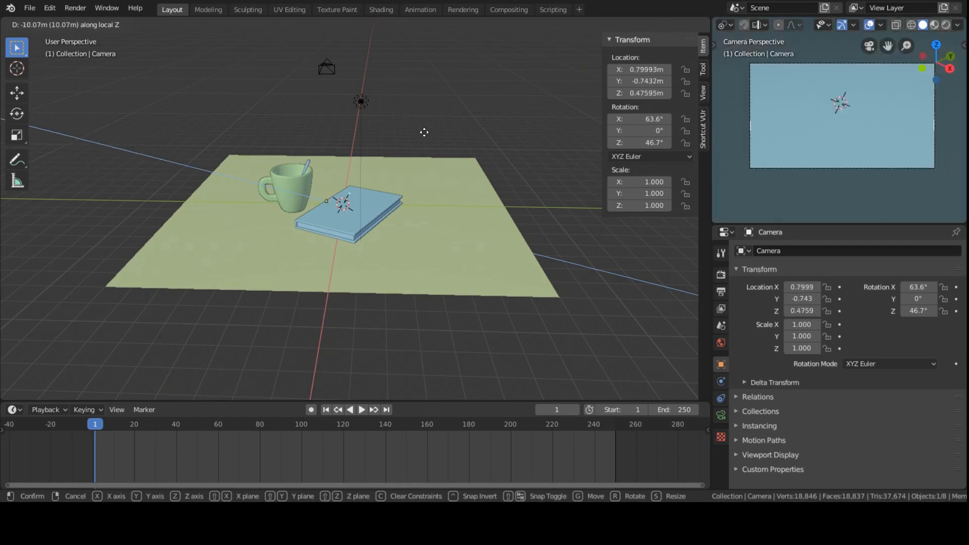
click(173, 162)
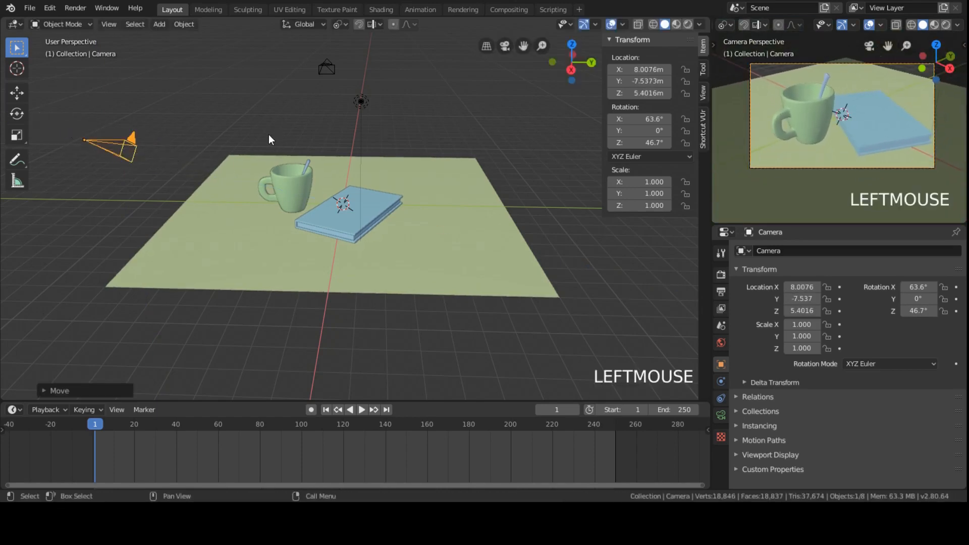
key(g)
key(z)
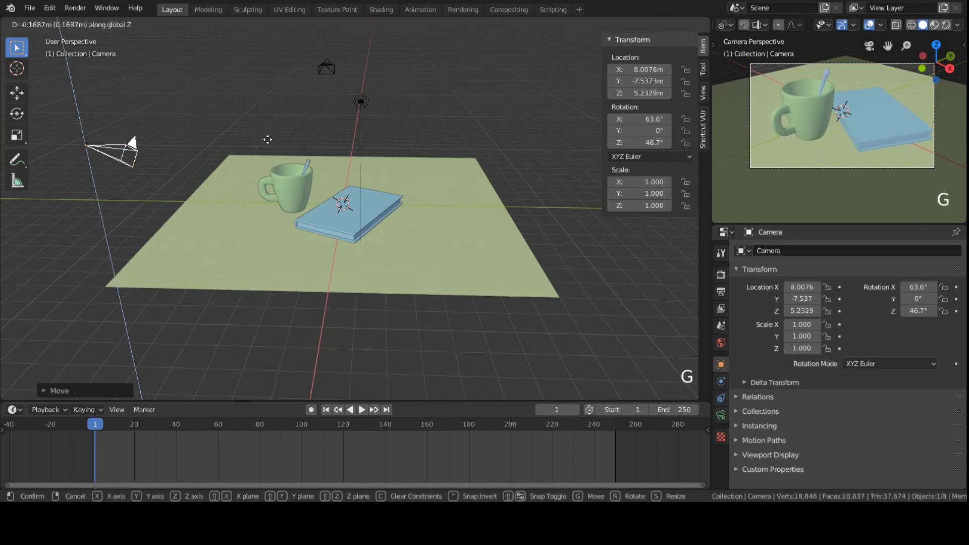
click(270, 174)
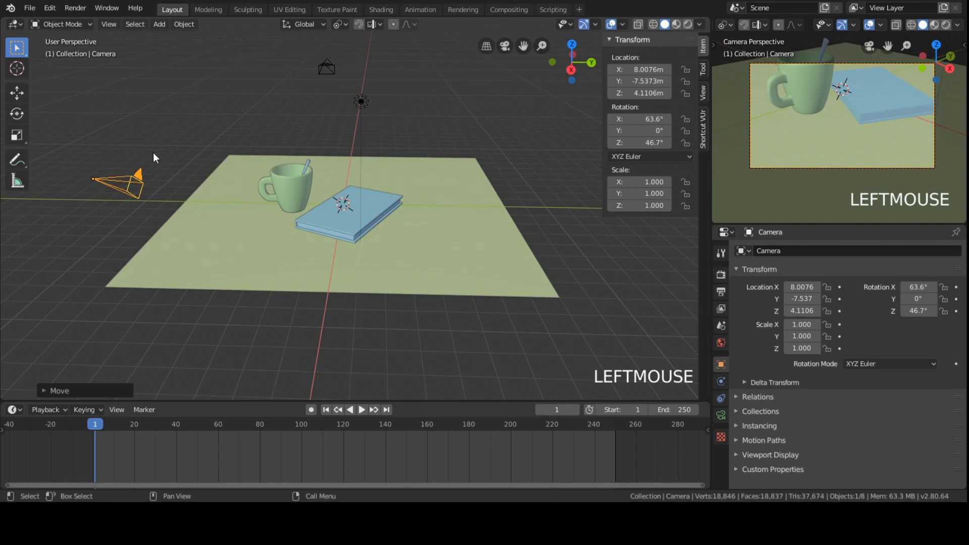
Try rotating the camera about its local X axis and about the global X axis, cancelling both rotations
key(r)
key(x)
key(x)
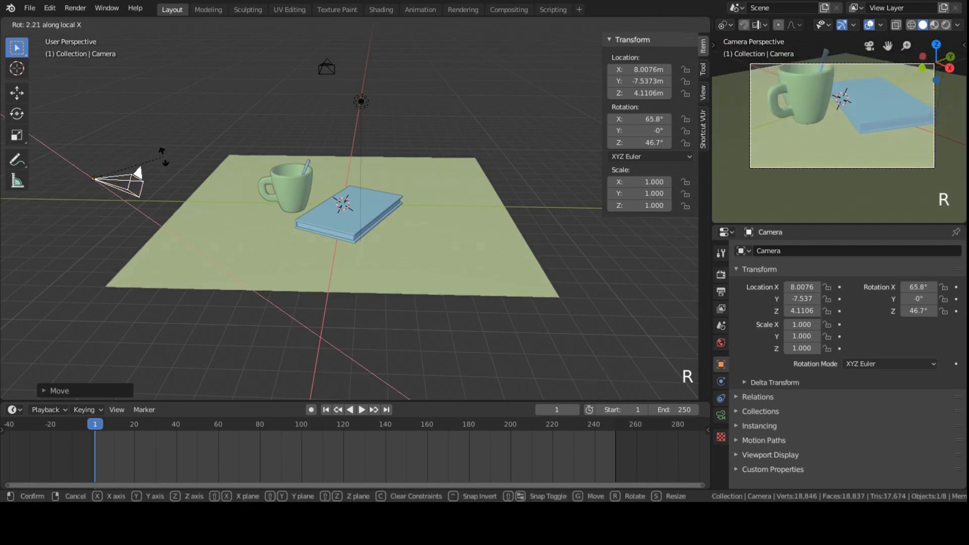
right_click(171, 147)
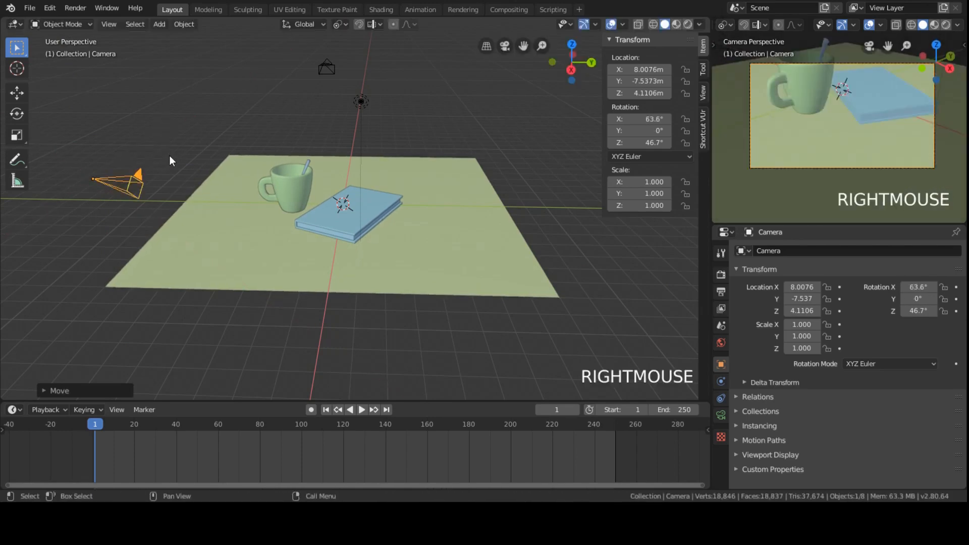
key(r)
key(x)
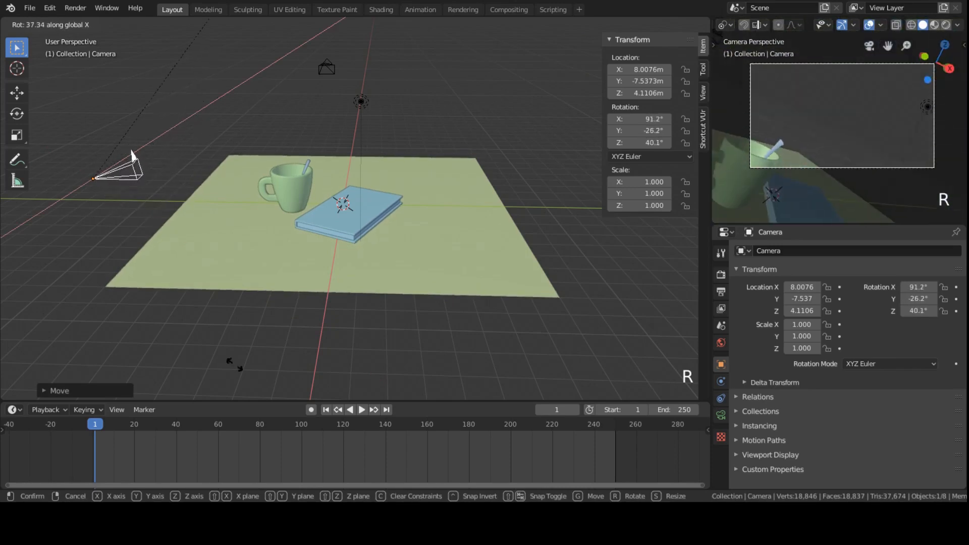
right_click(220, 83)
Tilt the camera about its local X axis to 70.7° and slide it about 0.56 m along that axis
key(r)
key(x)
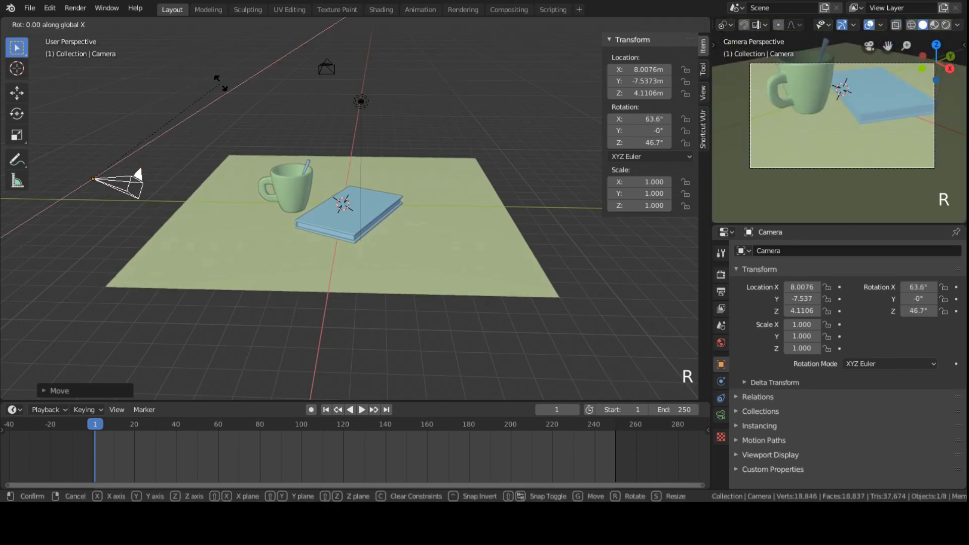
key(x)
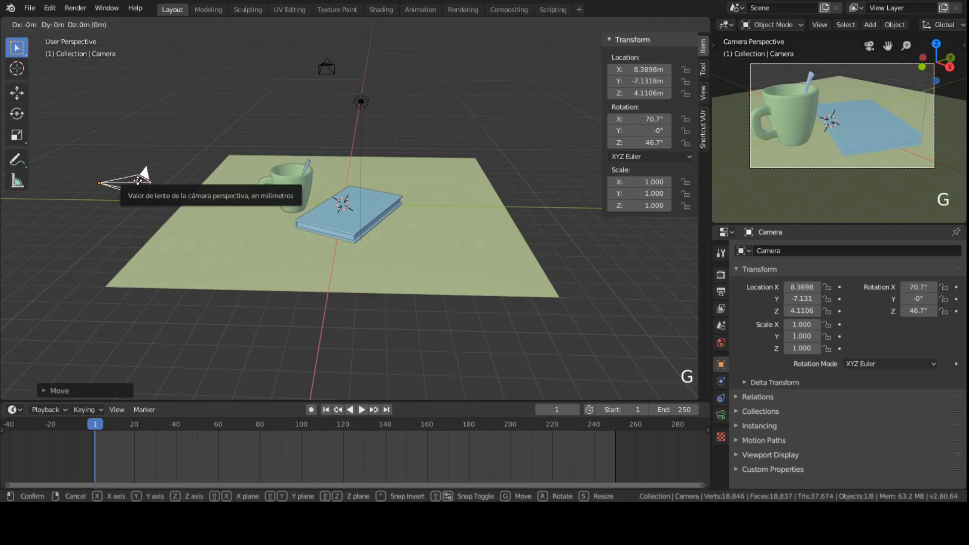
Try moving the camera along its local Z axis and cancel the move
key(z)
key(z)
right_click(238, 179)
Examine the mug and its handle up close against the frame edge in the camera view, then restore the full framing
scroll(752, 137, up, 2)
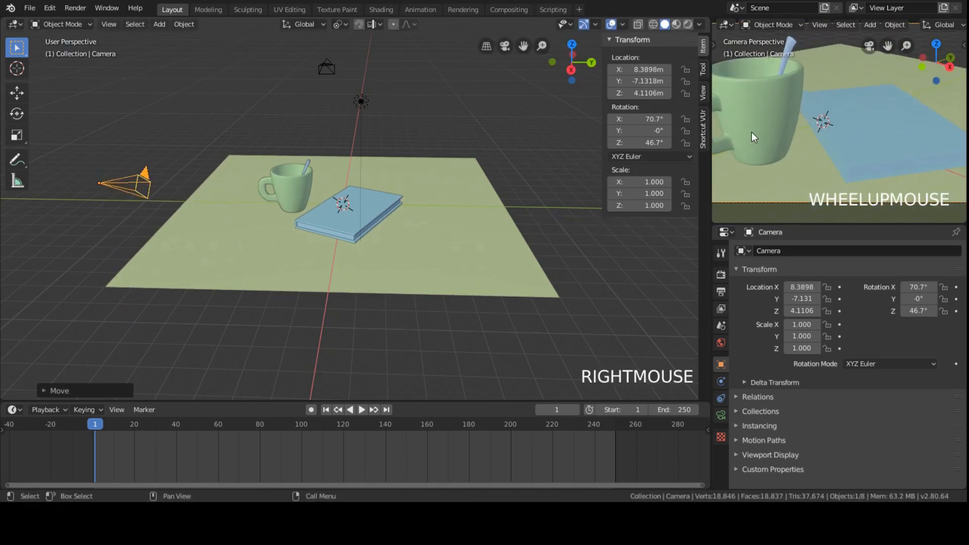
shift+middle_drag(752, 132, 884, 135)
scroll(814, 114, up, 4)
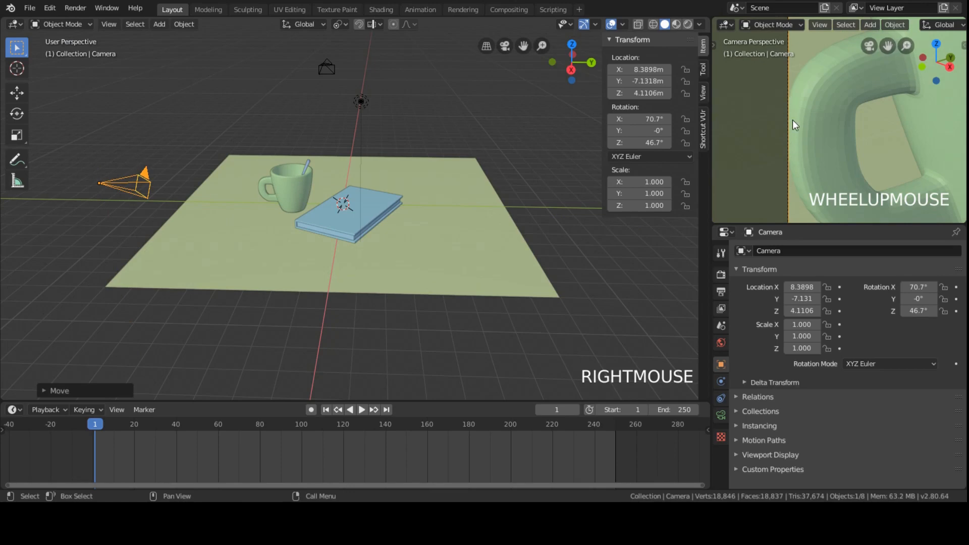
scroll(791, 129, down, 4)
shift+middle_drag(855, 123, 967, 112)
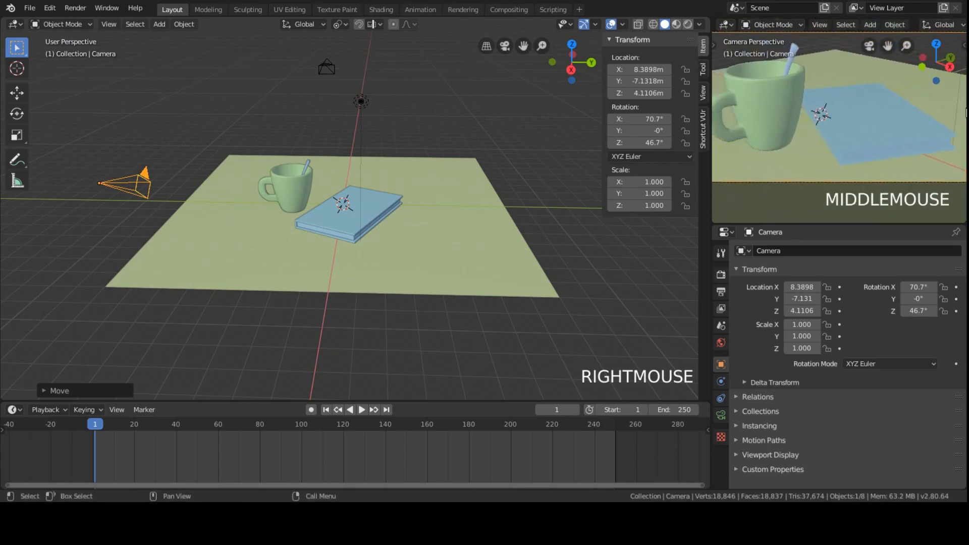
scroll(940, 111, down, 4)
scroll(927, 110, up, 1)
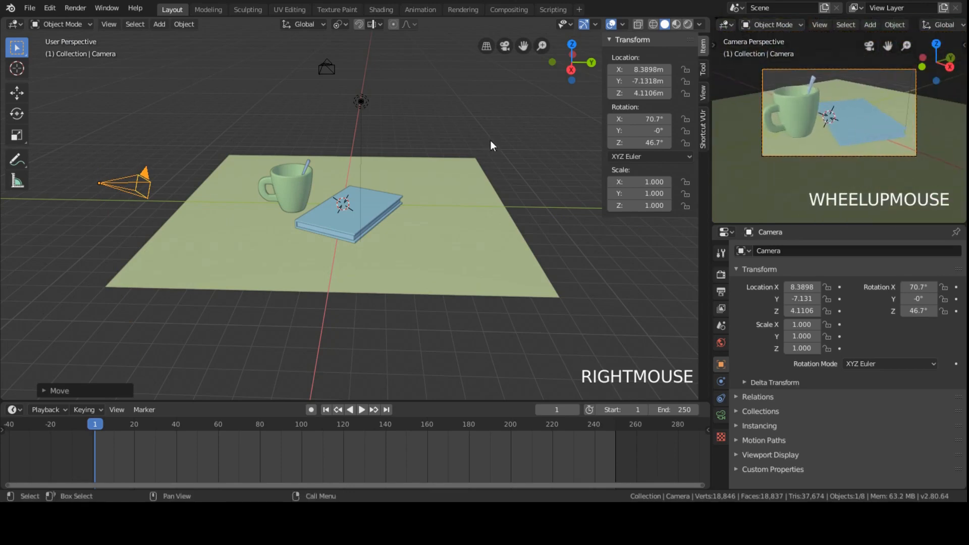
Reposition the camera backward and sideways to about X 8.56 m, Y -7.6 m, Z 4.14 m, keeping it selected
key(g)
click(474, 143)
key(g)
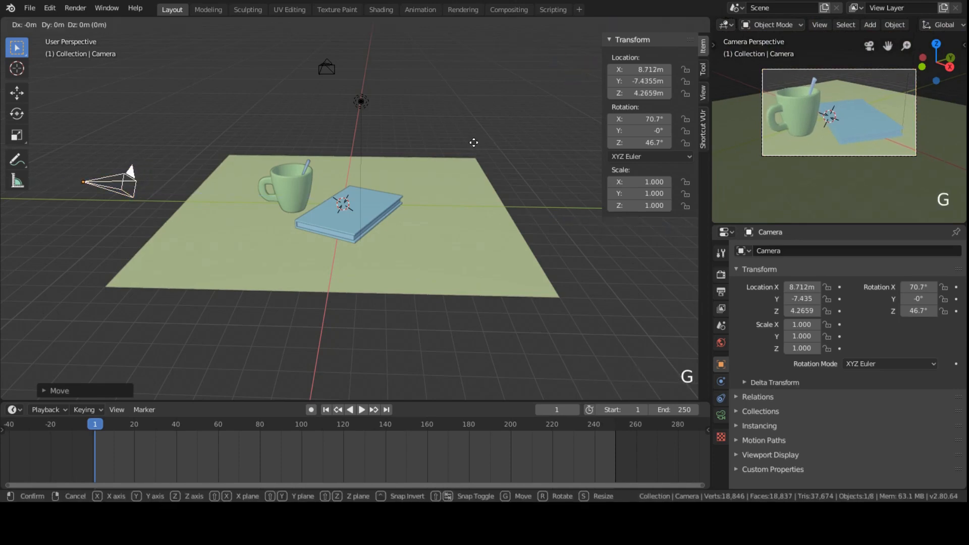
click(474, 143)
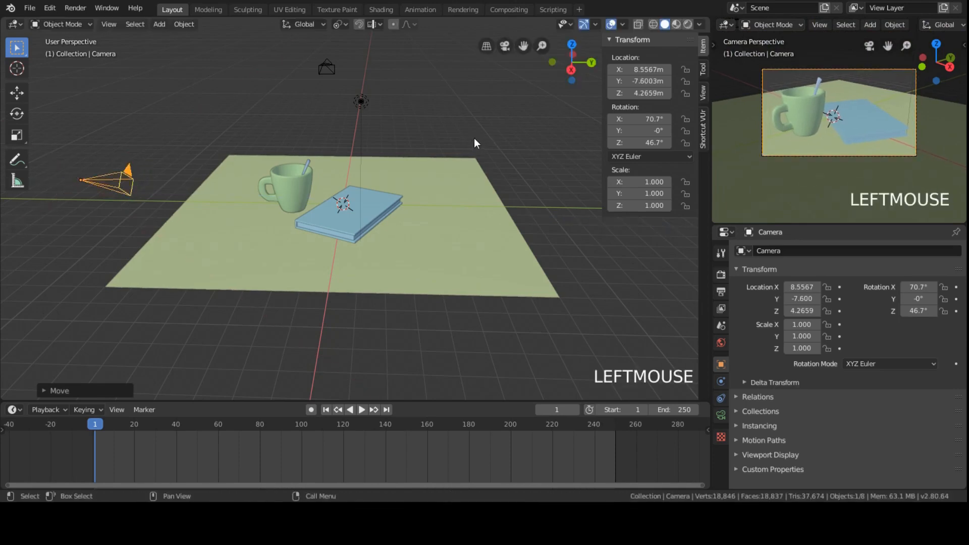
click(456, 234)
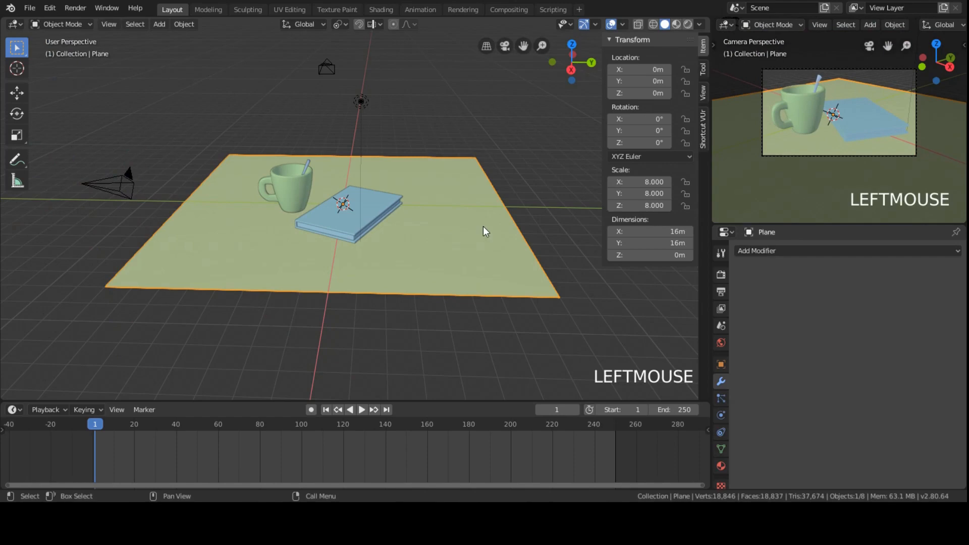
click(110, 174)
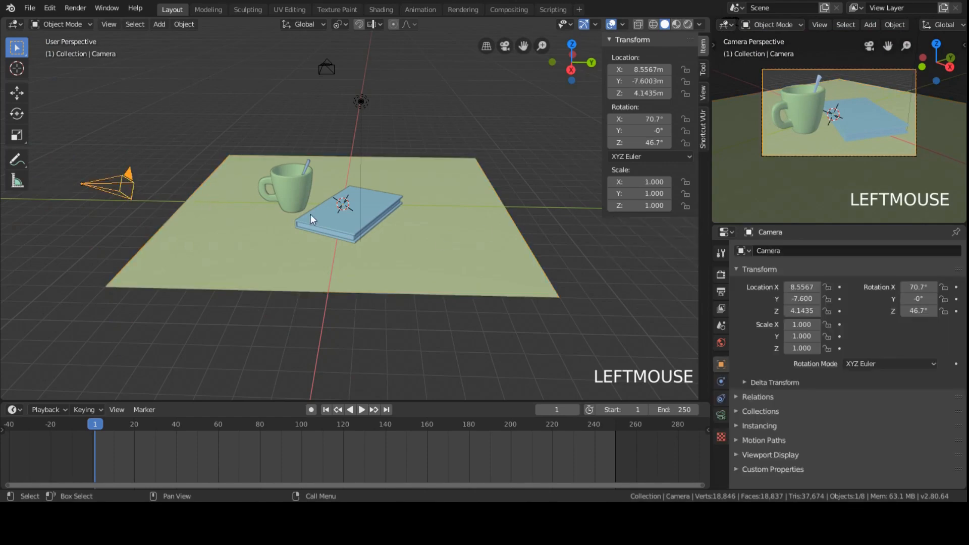
Try a different horizontal render resolution in the output dimensions and cancel the change
click(721, 292)
drag(905, 265, 935, 266)
key(Escape)
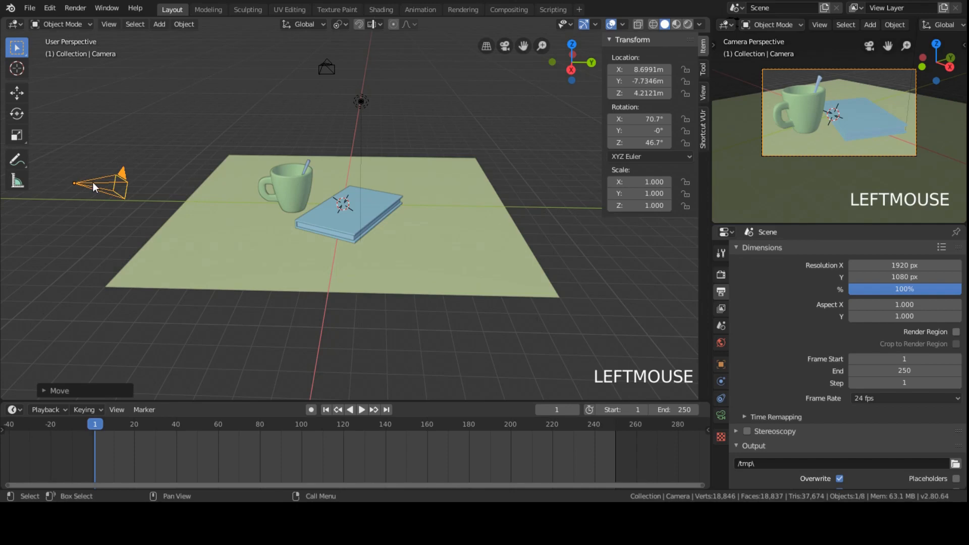
Try out different focal lengths for the camera lens and set the focal length to 80 mm
click(721, 415)
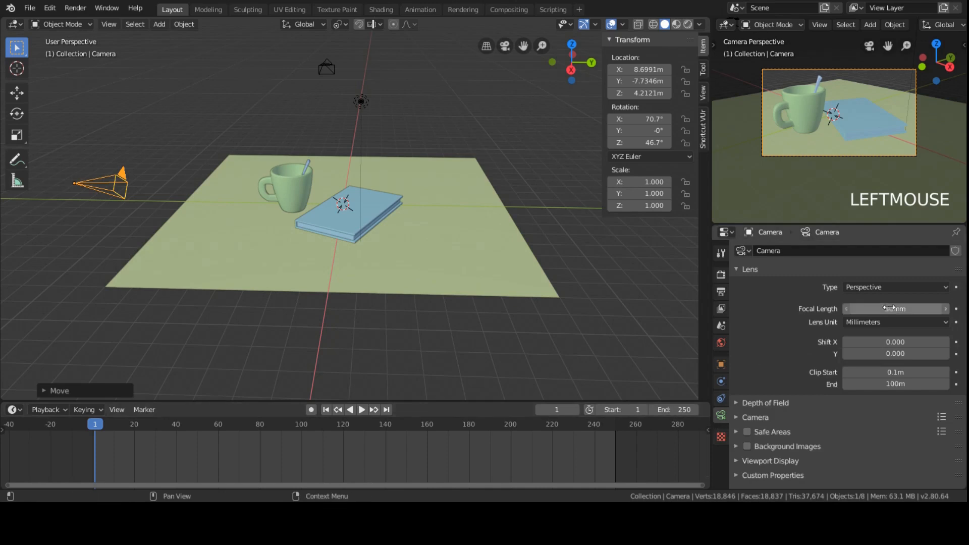
mouse_move(887, 308)
mouse_down()
mouse_move(927, 309)
mouse_move(862, 308)
mouse_move(931, 309)
mouse_move(889, 308)
mouse_up()
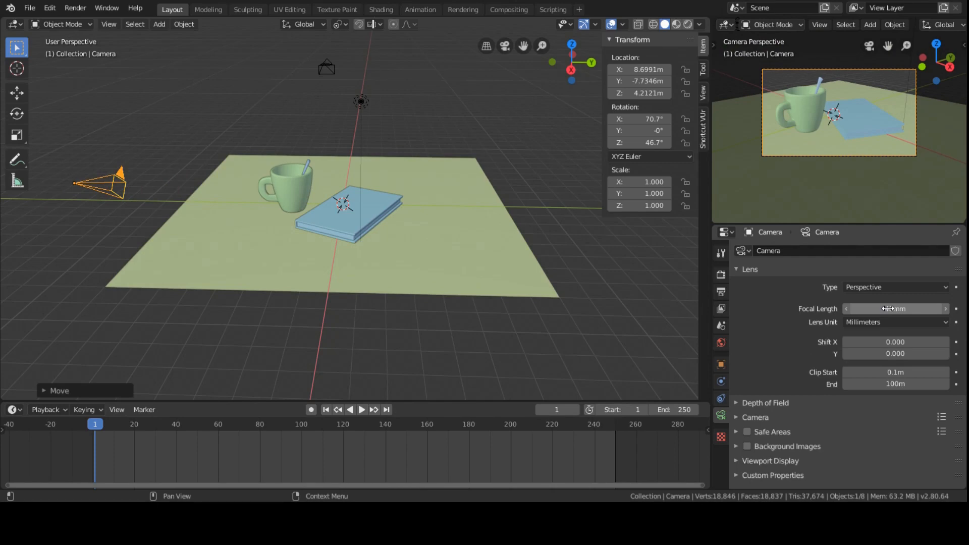
click(879, 310)
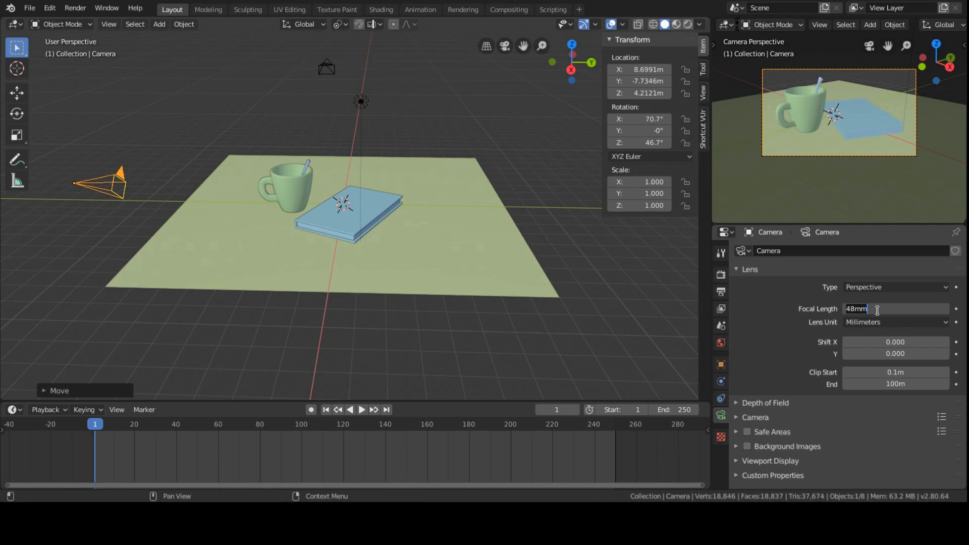
text(80)
key(KP_Enter)
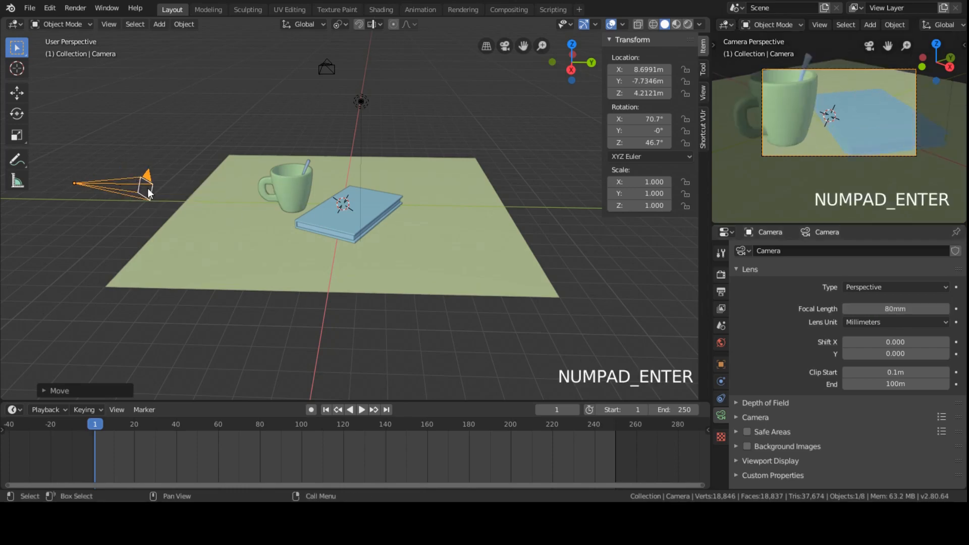
Pull the camera back about 5 m along its local Z axis and lower it to a height of about 5.34 m
key(g)
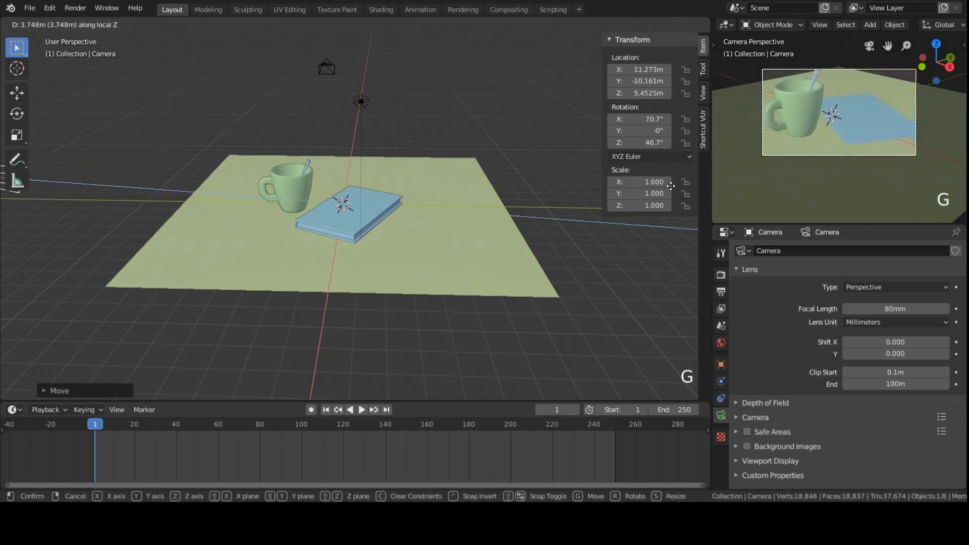
click(607, 187)
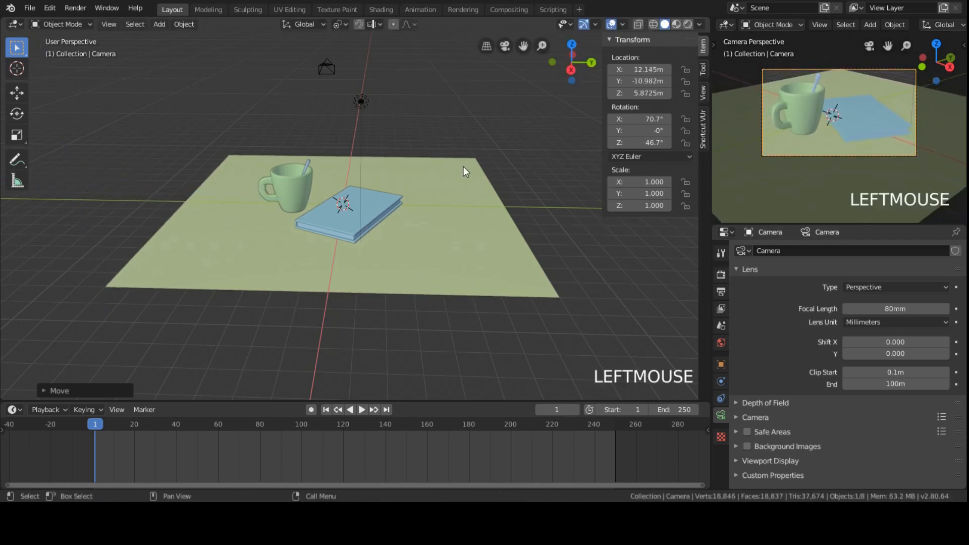
key(g)
key(z)
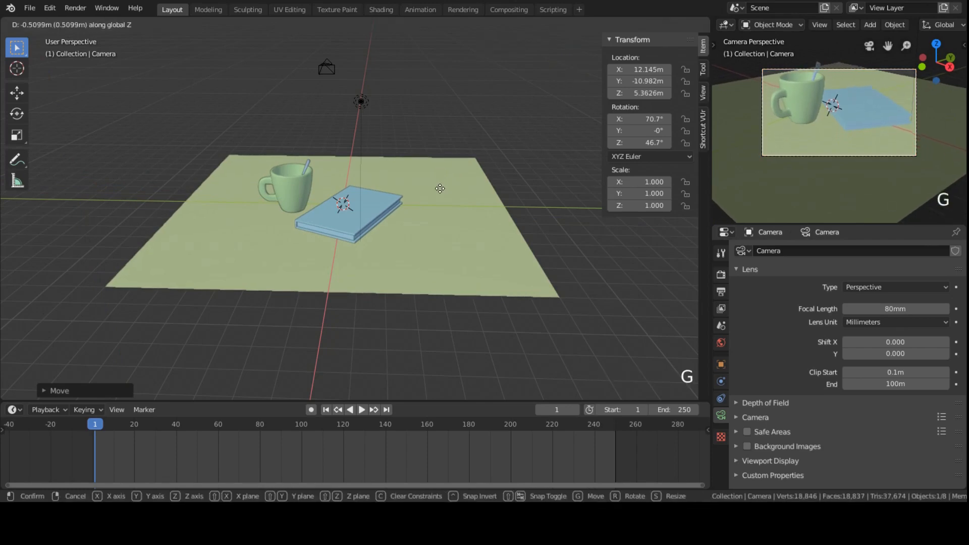
click(452, 186)
Tilt the camera about its local X axis to 73.1° and pull it back about 0.65 m along its local Z axis
key(r)
key(x)
key(x)
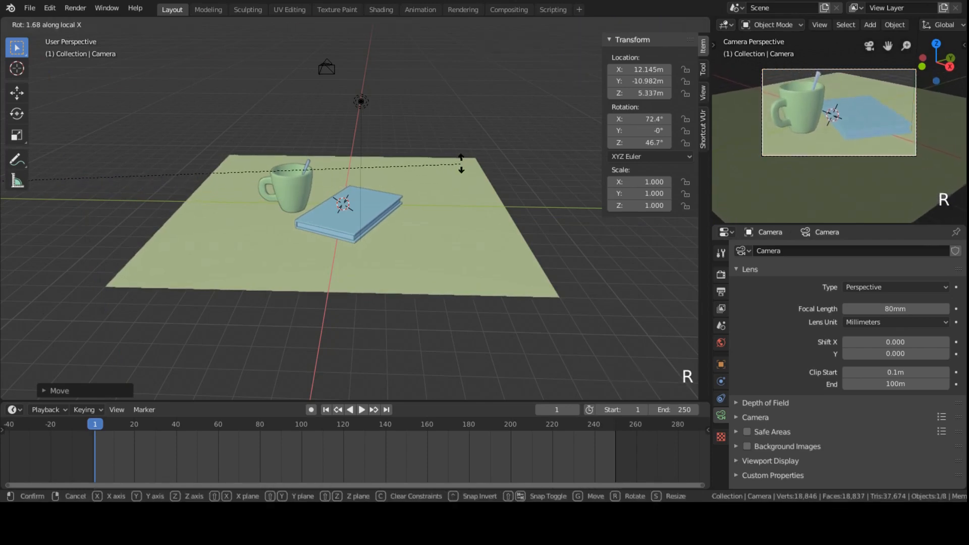
click(468, 153)
key(g)
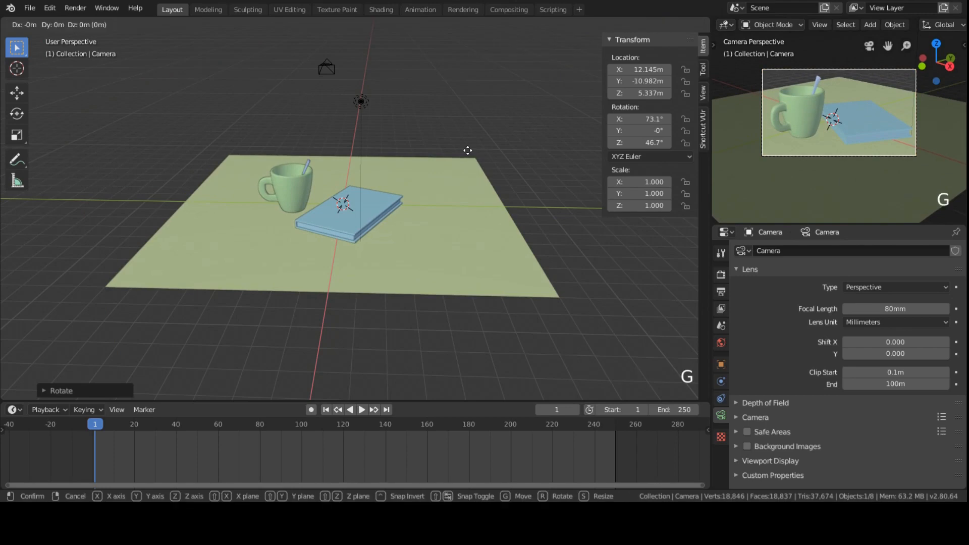
key(z)
key(z)
click(437, 169)
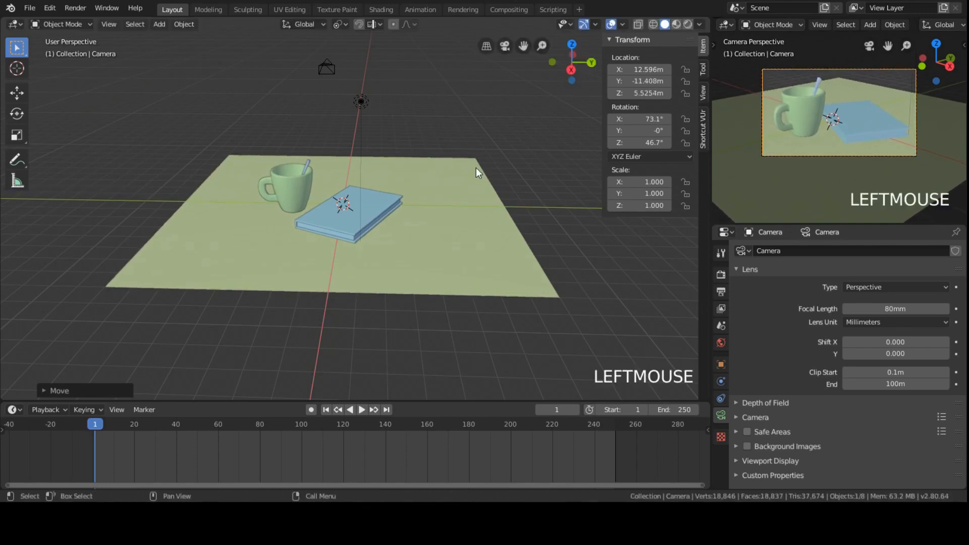
Rotate the table plane around the global Z axis to about 43.8° and check its edge in the camera view
click(438, 232)
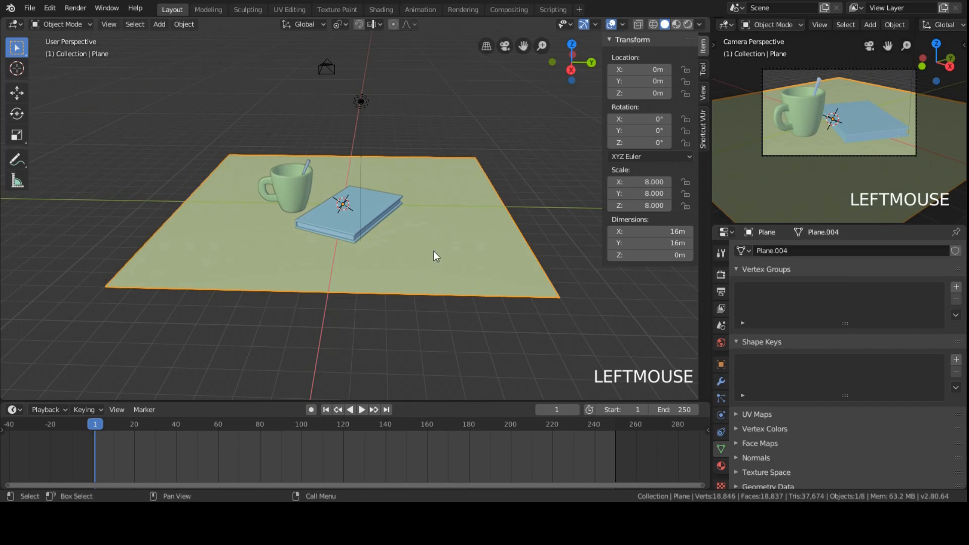
key(r)
key(z)
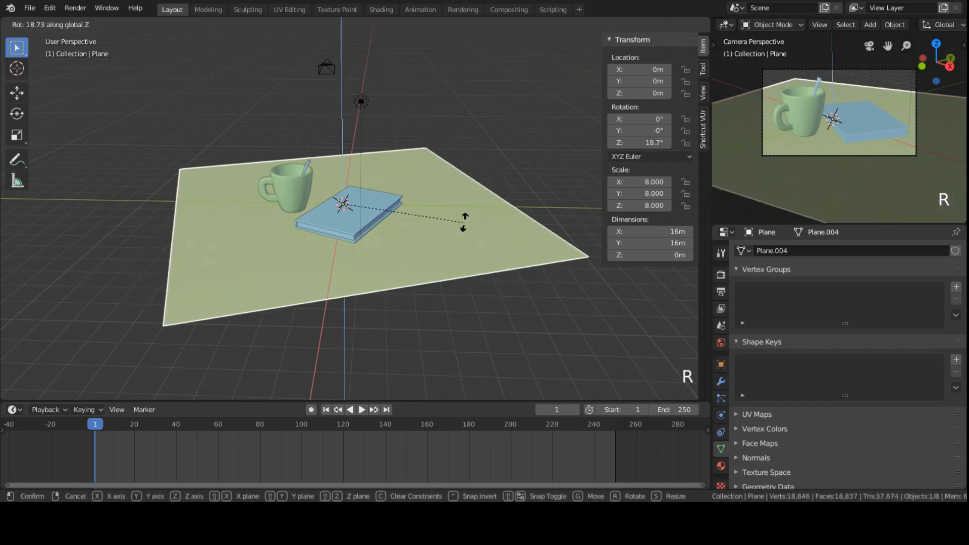
click(508, 157)
scroll(811, 98, up, 3)
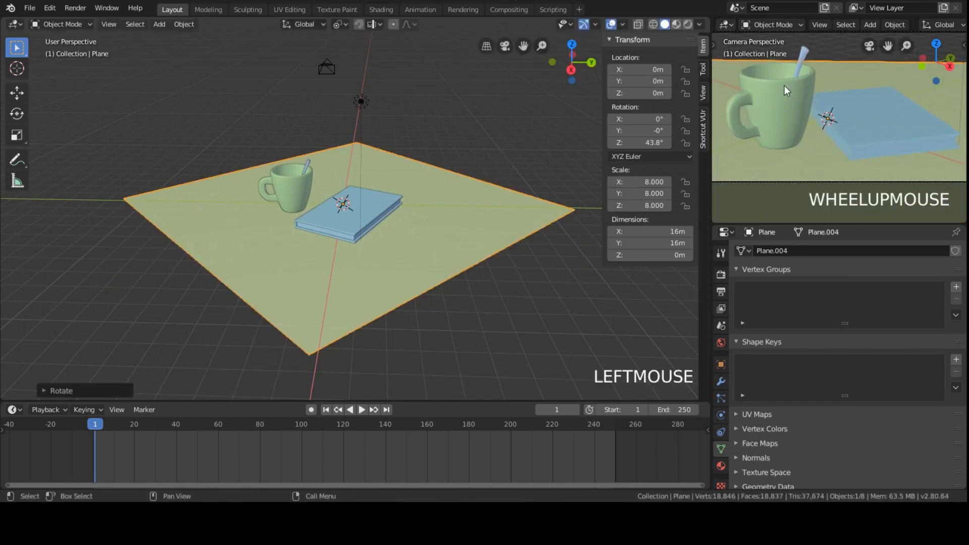
scroll(783, 76, down, 4)
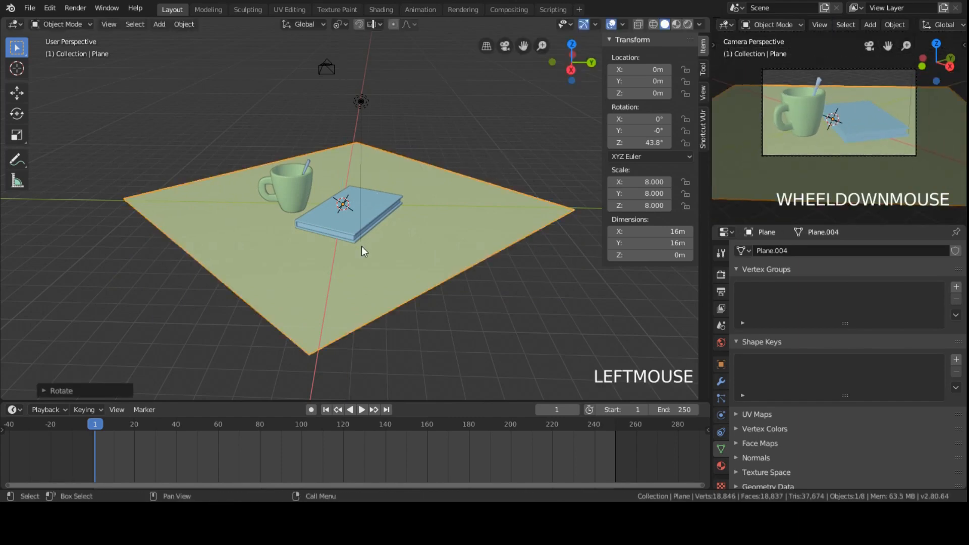
Move the table plane horizontally, with Z locked, to about X 2.27 m, Y -1.75 m
key(g)
key(shift+z)
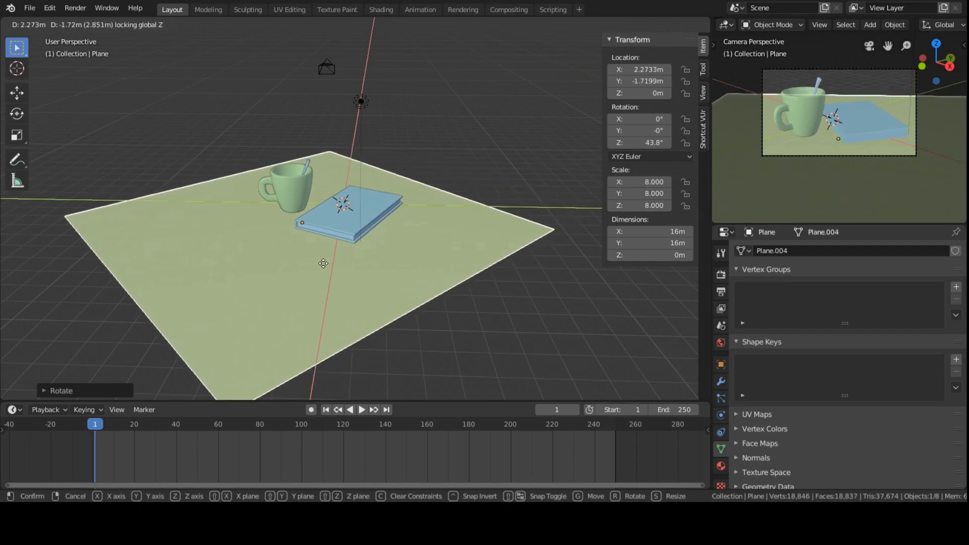
click(316, 249)
scroll(356, 206, up, 2)
scroll(764, 113, up, 4)
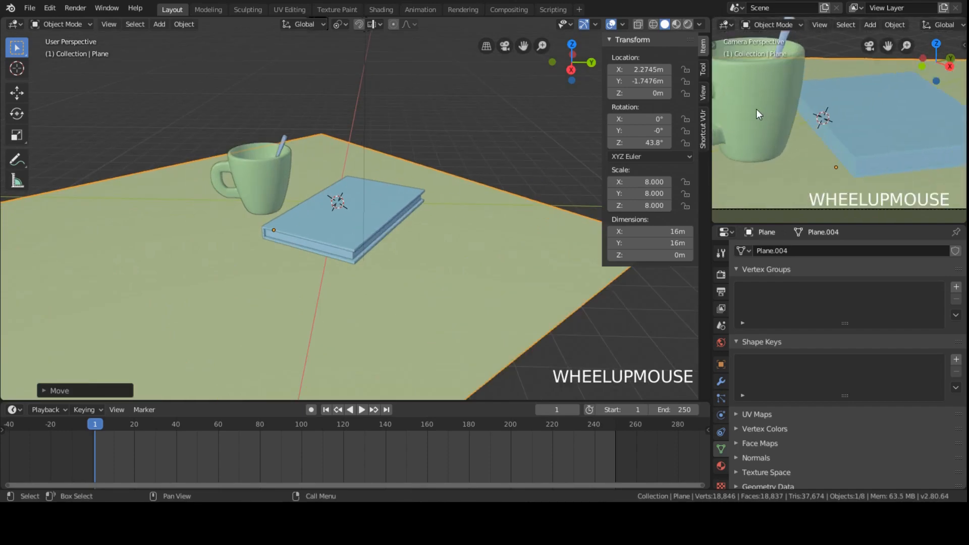
Scale the table plane up to about 10.06 and move it horizontally, with Z locked, to about X 4.44 m, Y -2.18 m
scroll(760, 101, down, 2)
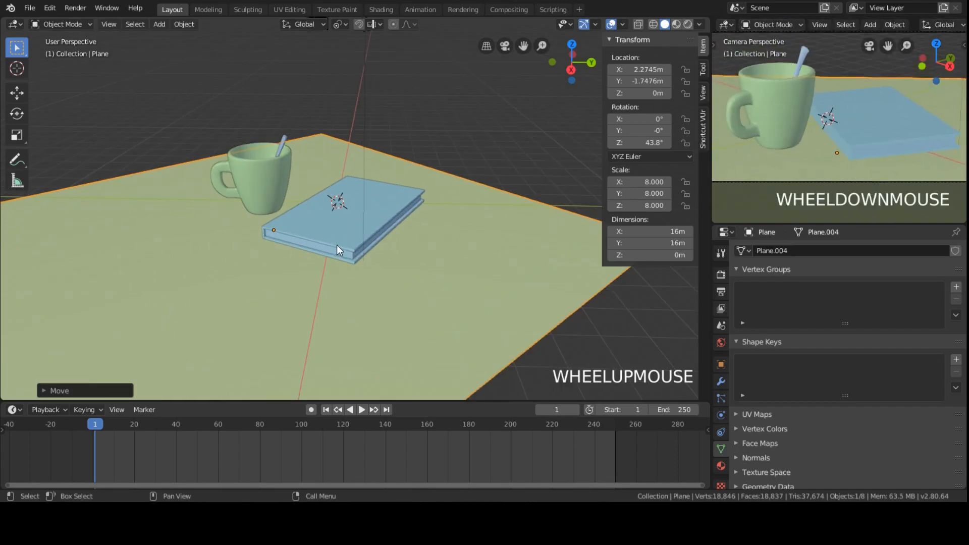
key(s)
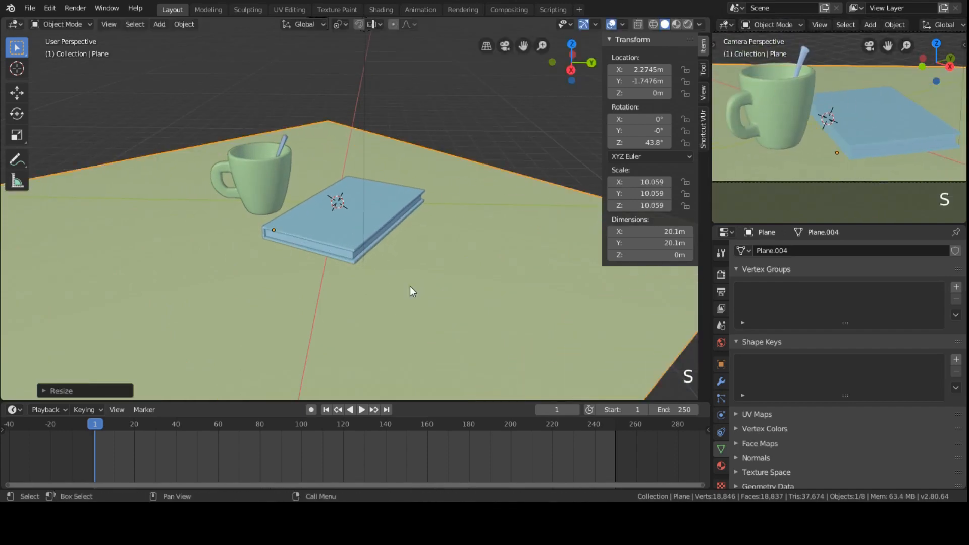
click(380, 273)
key(g)
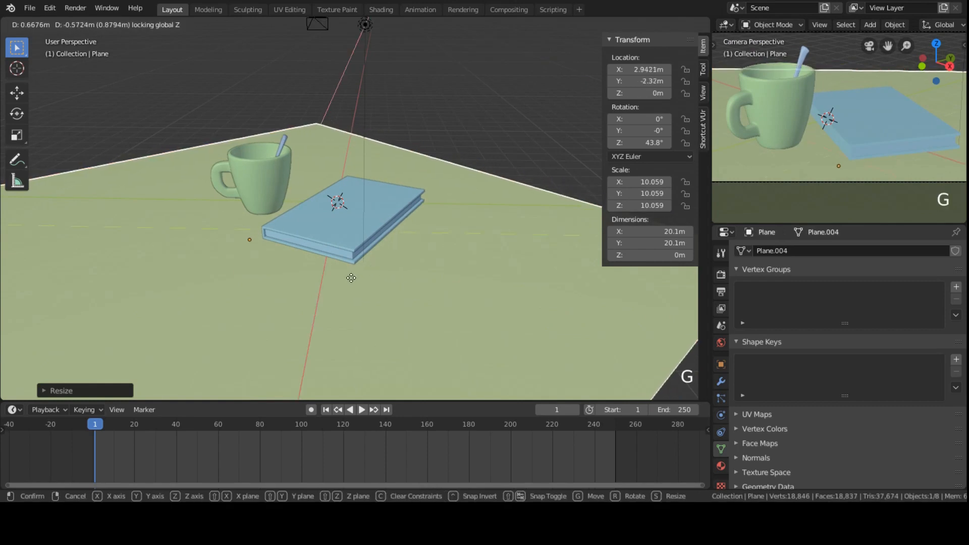
click(521, 186)
scroll(771, 137, down, 3)
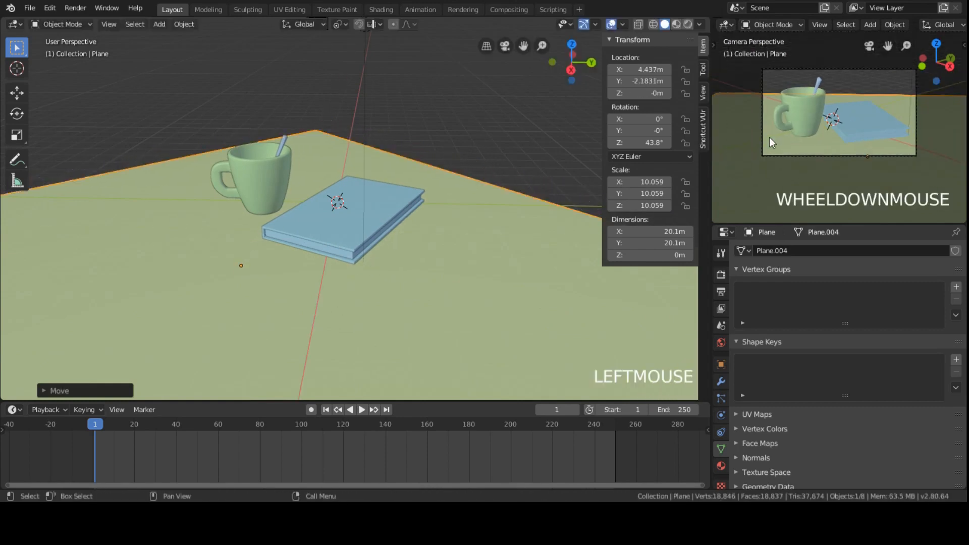
Raise the 80 mm camera along the global Z axis to a height of about 5.85 m
click(821, 154)
key(g)
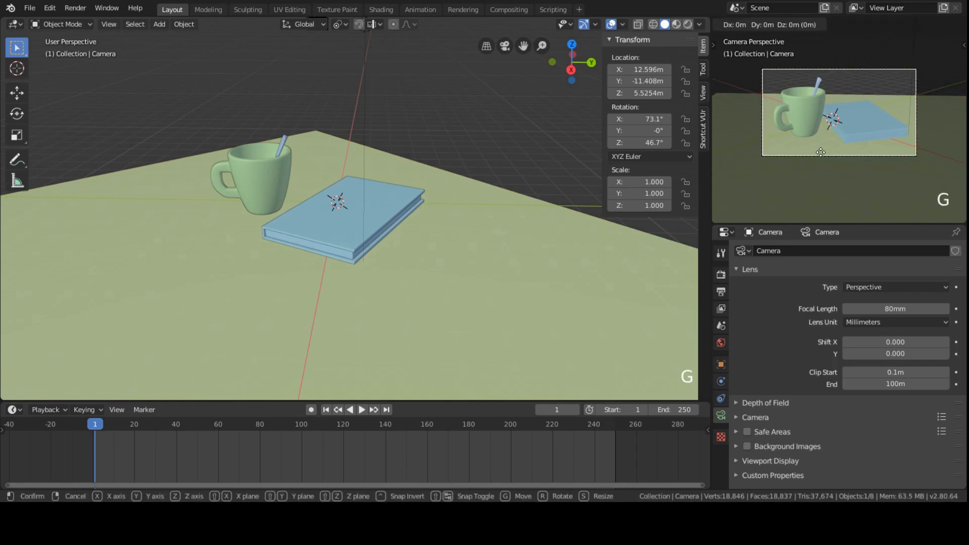
right_click(822, 156)
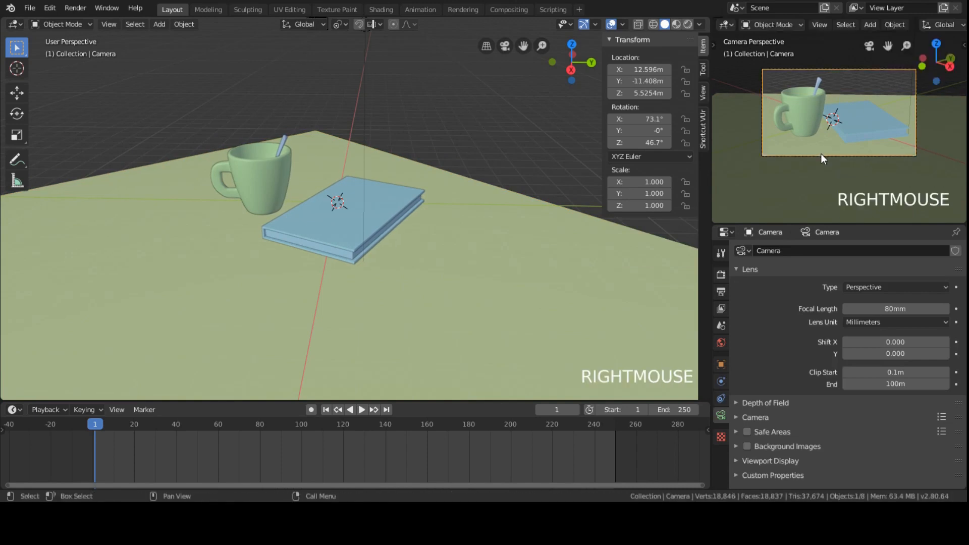
key(g)
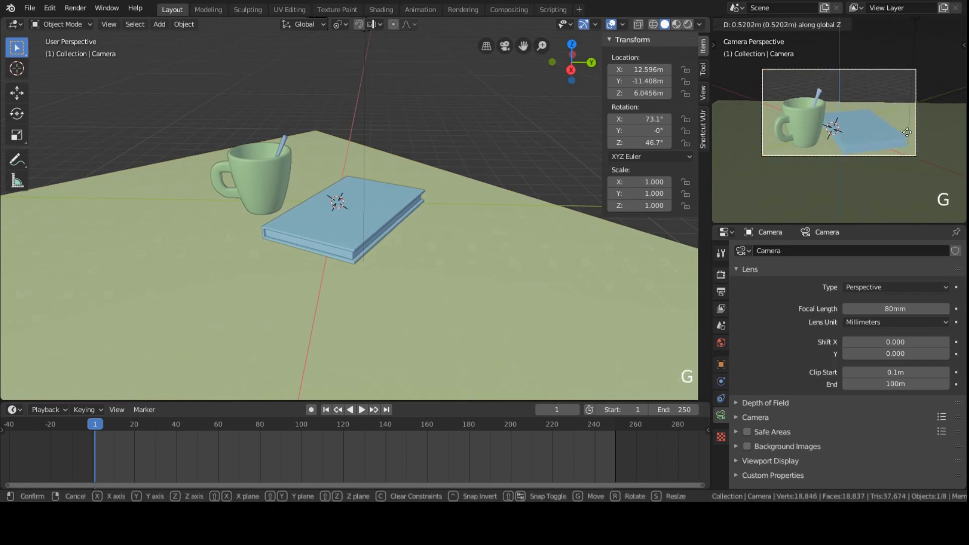
click(908, 143)
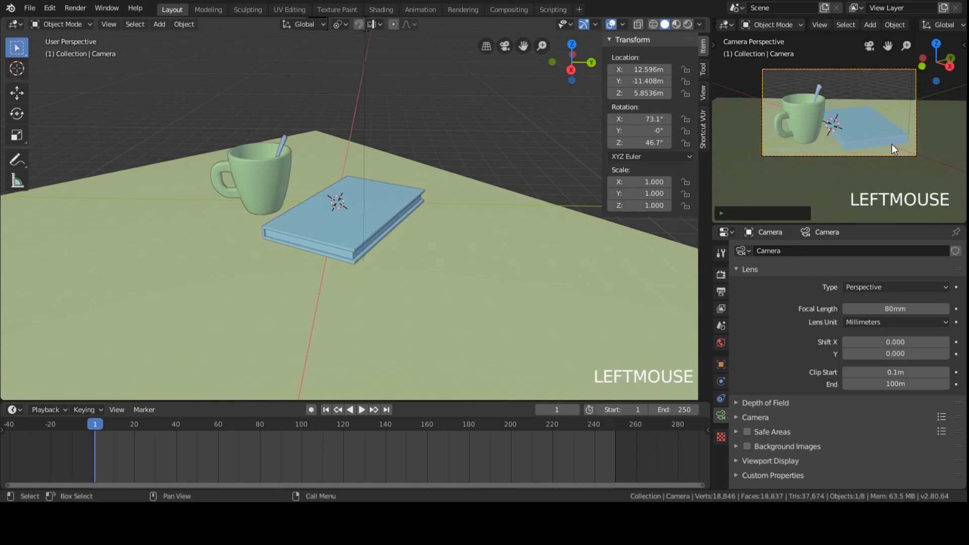
click(869, 166)
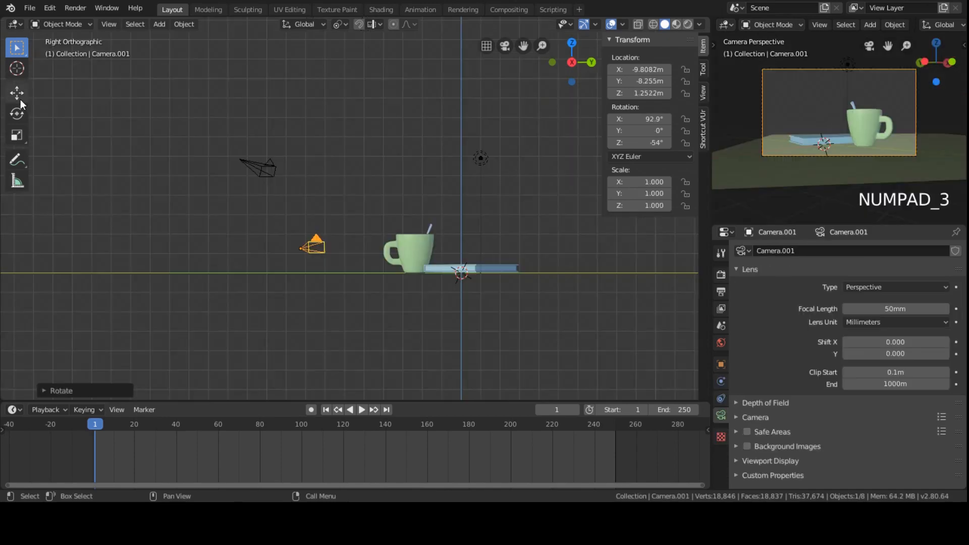
Show the rotation gizmo on the second camera and set the transform orientation to Local
click(17, 114)
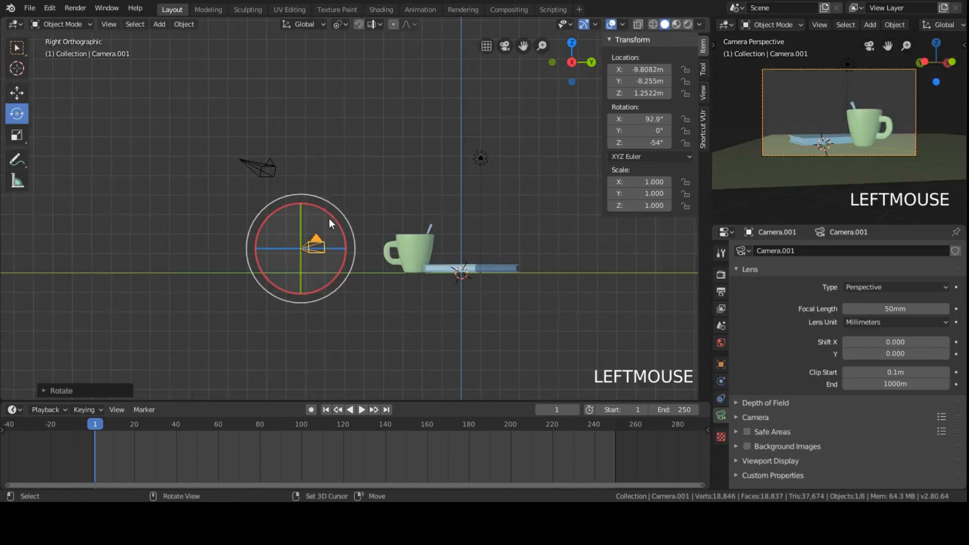
shift+middle_drag(329, 219, 229, 173)
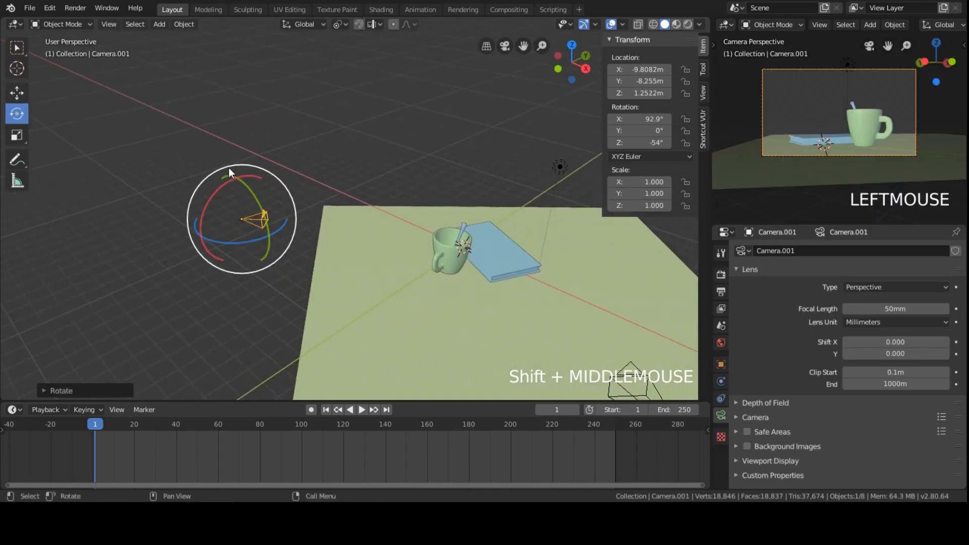
click(17, 93)
click(16, 114)
click(17, 94)
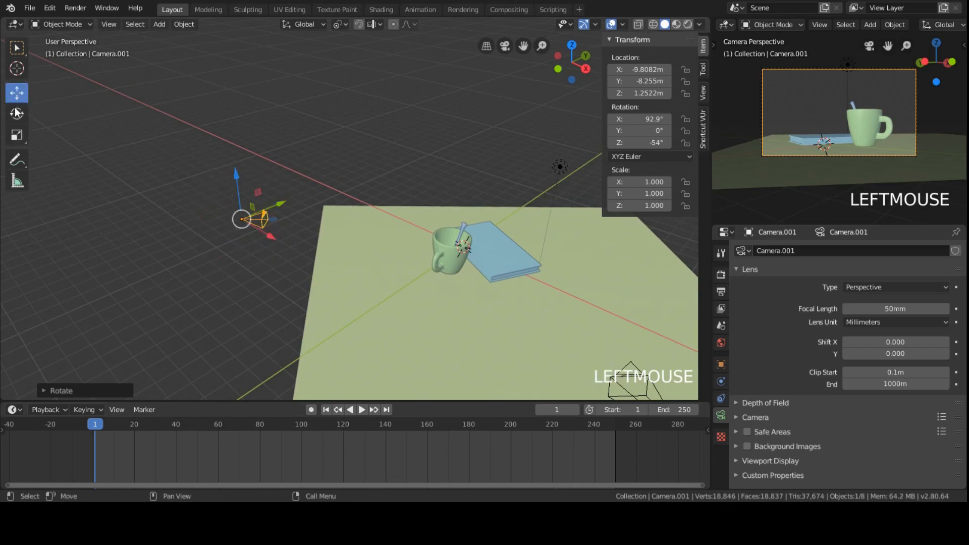
click(16, 113)
click(319, 27)
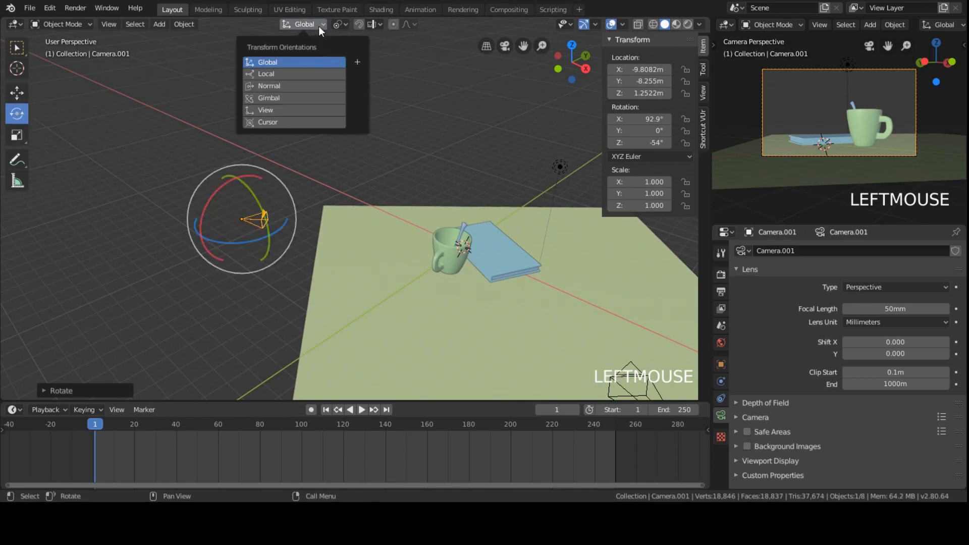
click(284, 77)
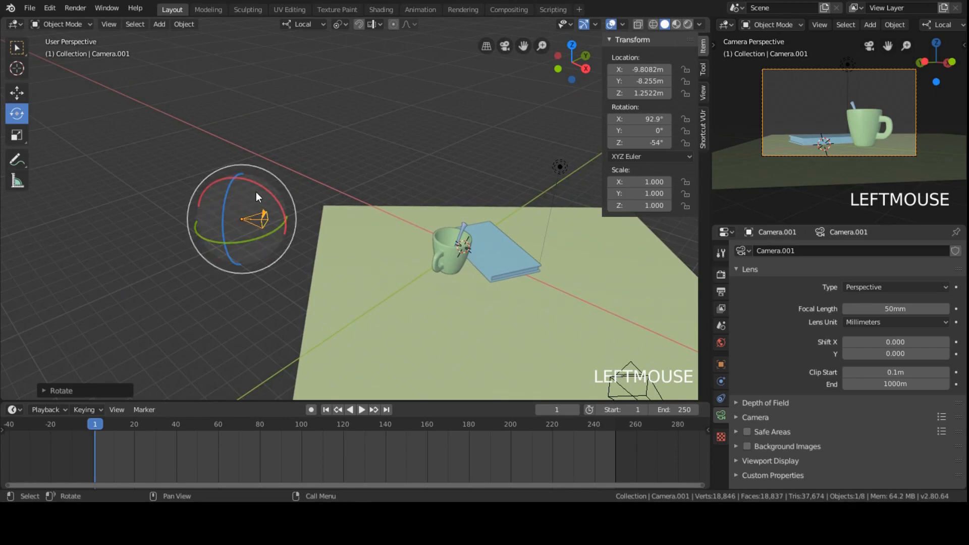
Try to rotate the second camera around its local axes with the rotation gizmo
mouse_move(256, 193)
mouse_down()
mouse_move(271, 199)
mouse_move(263, 192)
mouse_up()
right_click(260, 168)
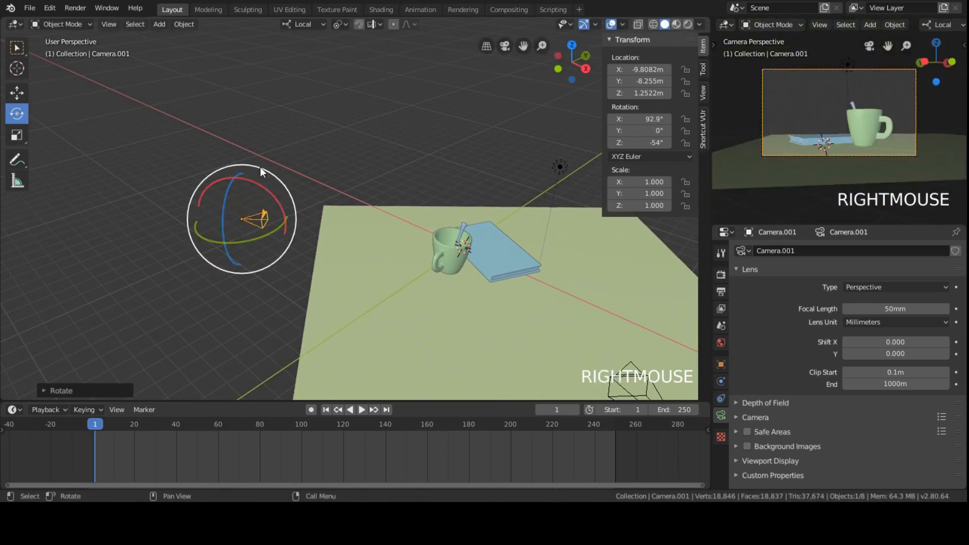
drag(265, 233, 254, 190)
right_click(255, 190)
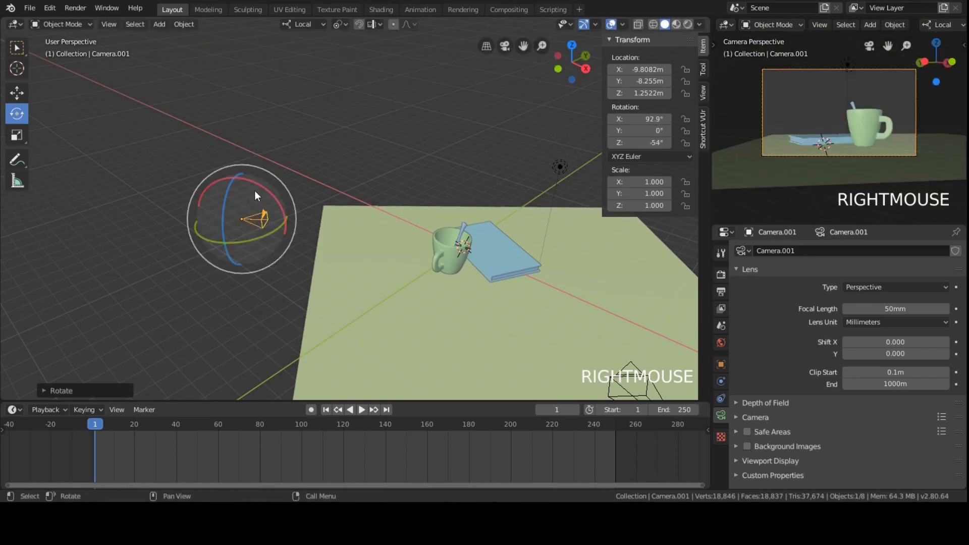
scroll(248, 77, up, 2)
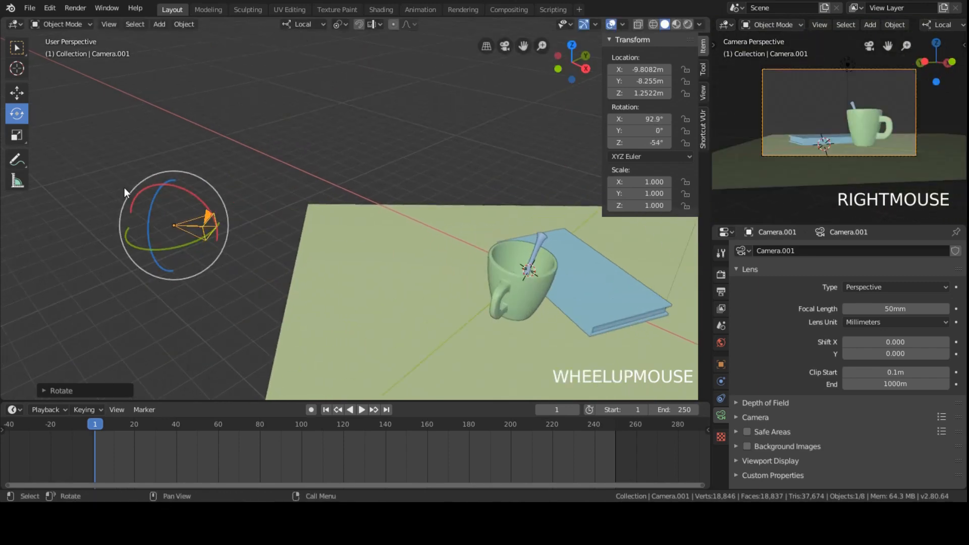
Show the move gizmo on the second camera, compare Global with Local orientation, and leave it set to Local
click(17, 93)
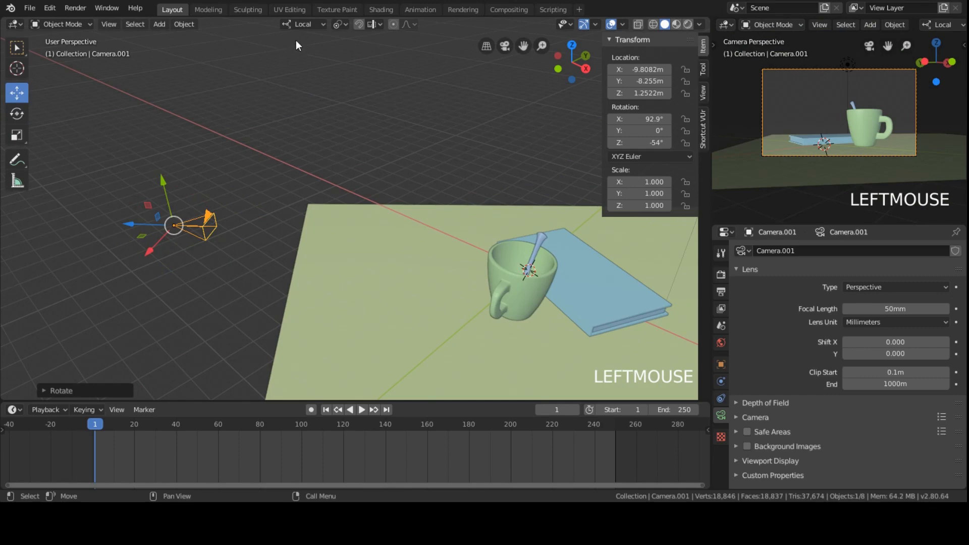
click(302, 24)
click(300, 60)
click(312, 25)
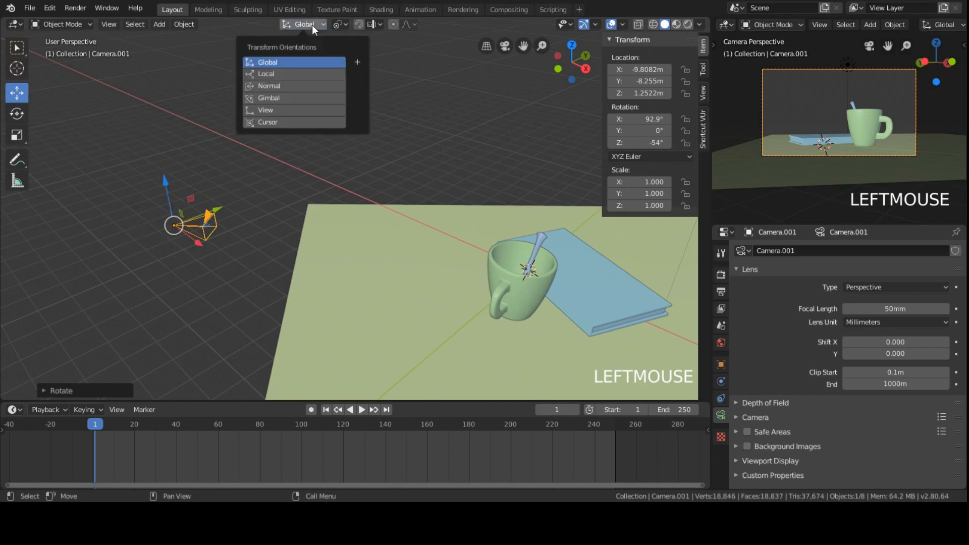
click(267, 74)
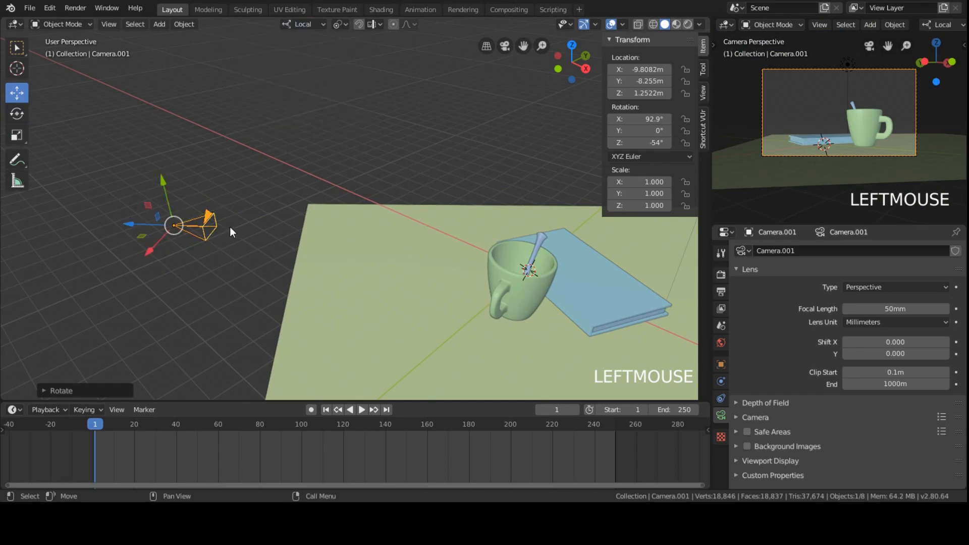
scroll(232, 227, down, 2)
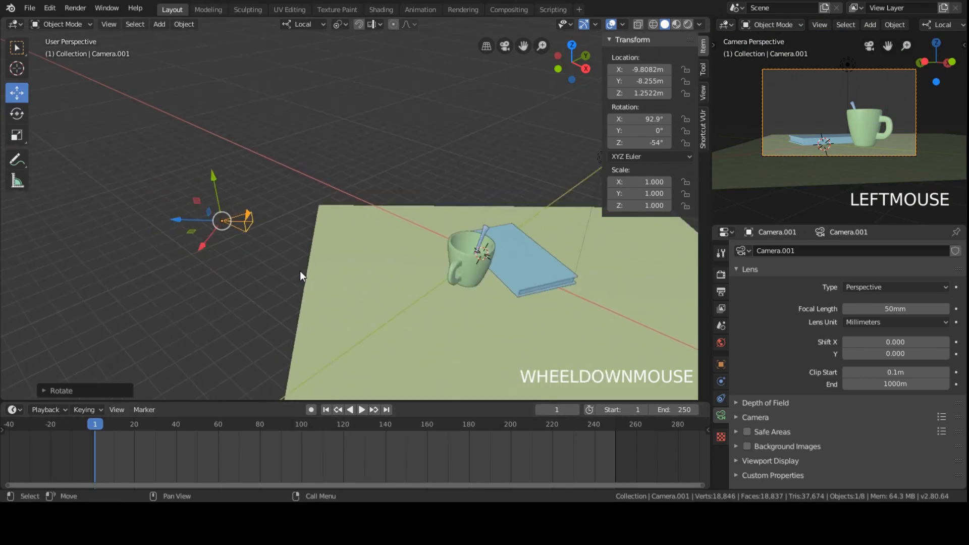
Try to move the second camera forward about 4.1 m along its local Z axis with the gizmo
drag(176, 218, 202, 233)
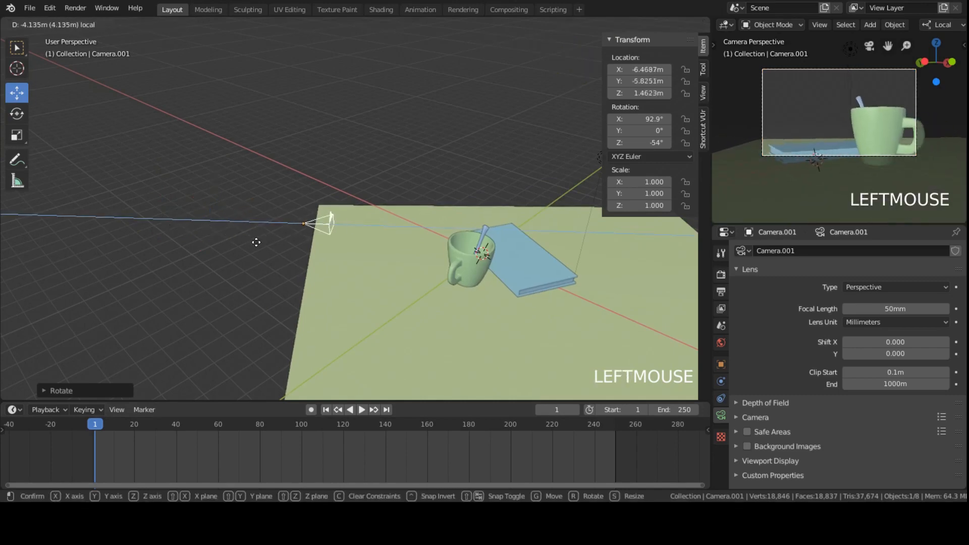
scroll(284, 226, down, 1)
scroll(290, 225, up, 1)
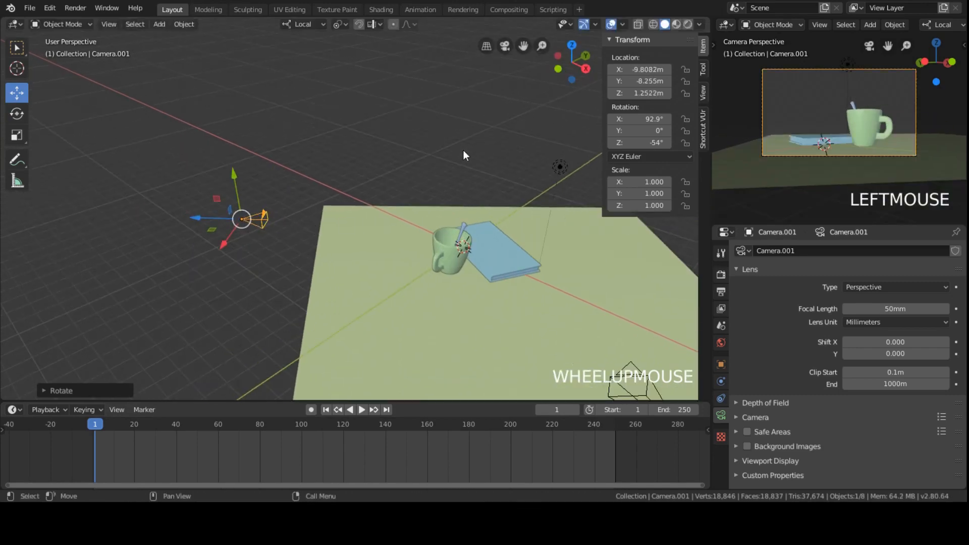
scroll(514, 281, down, 1)
scroll(513, 280, up, 1)
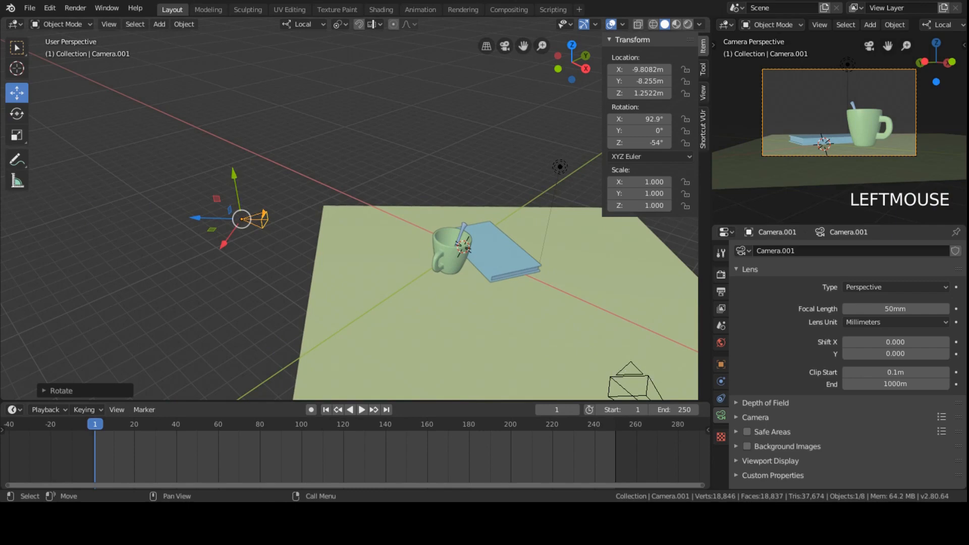
Save the scene file and make the 80 mm camera the active camera for the view
click(29, 7)
click(65, 100)
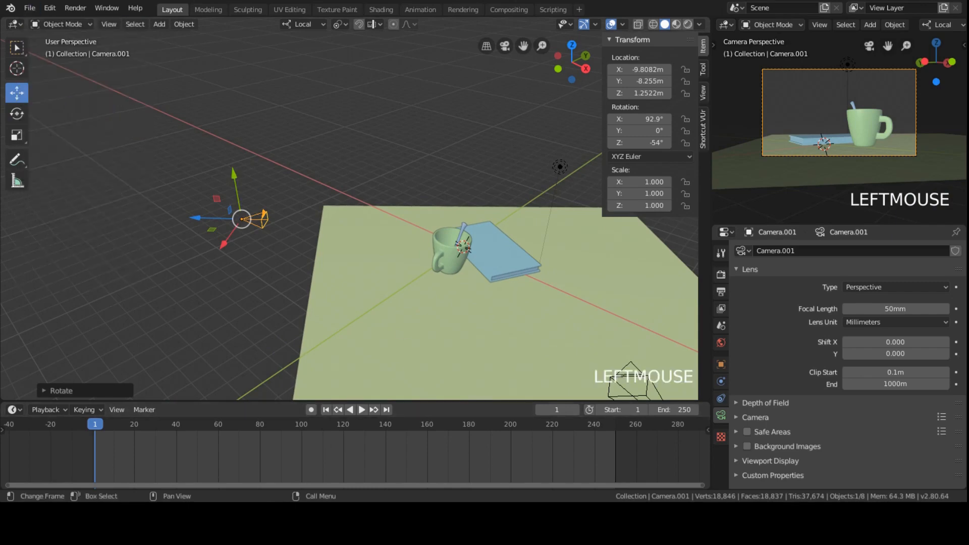
scroll(528, 250, up, 1)
click(557, 332)
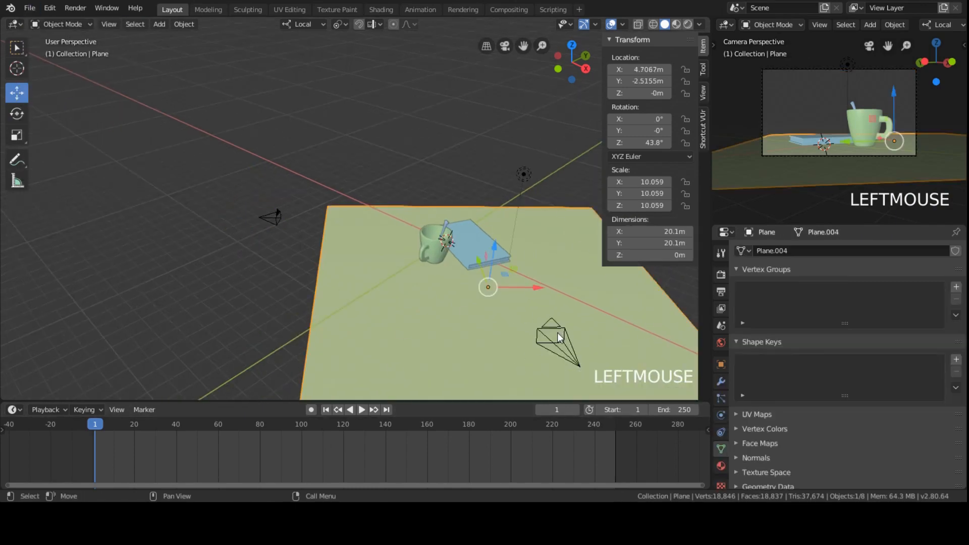
click(542, 329)
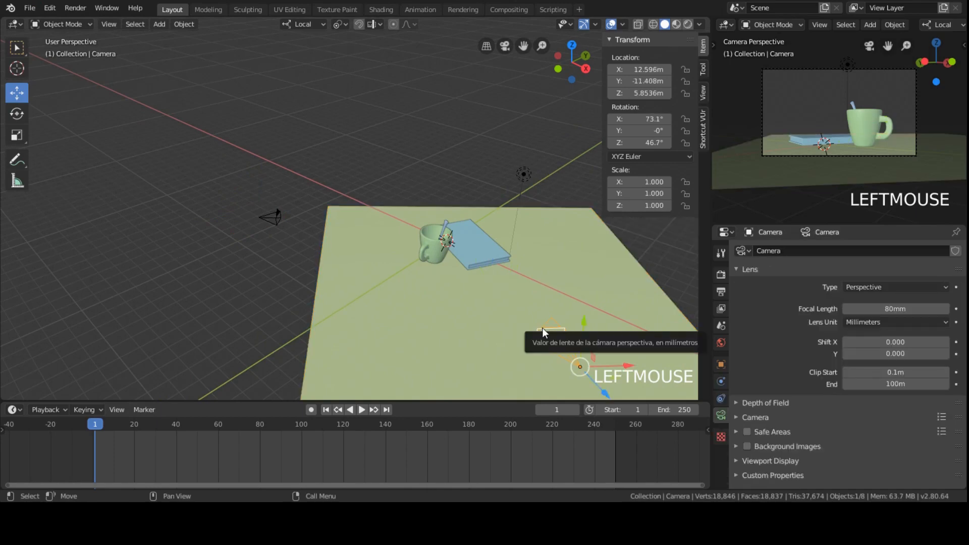
key(ctrl+KP_0)
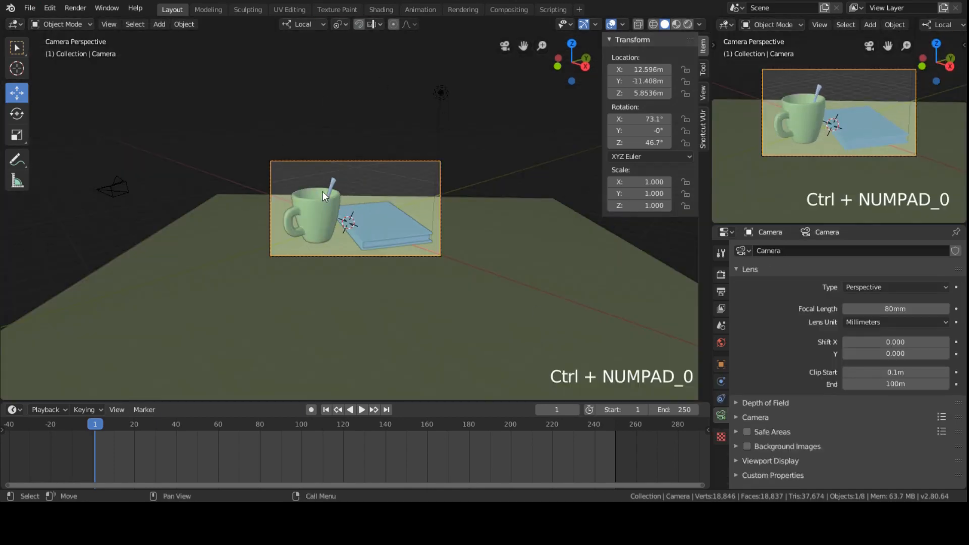
Select the book cover, show the Outliner in place of the second viewport, and rename the cover object "revista tapa"
click(419, 228)
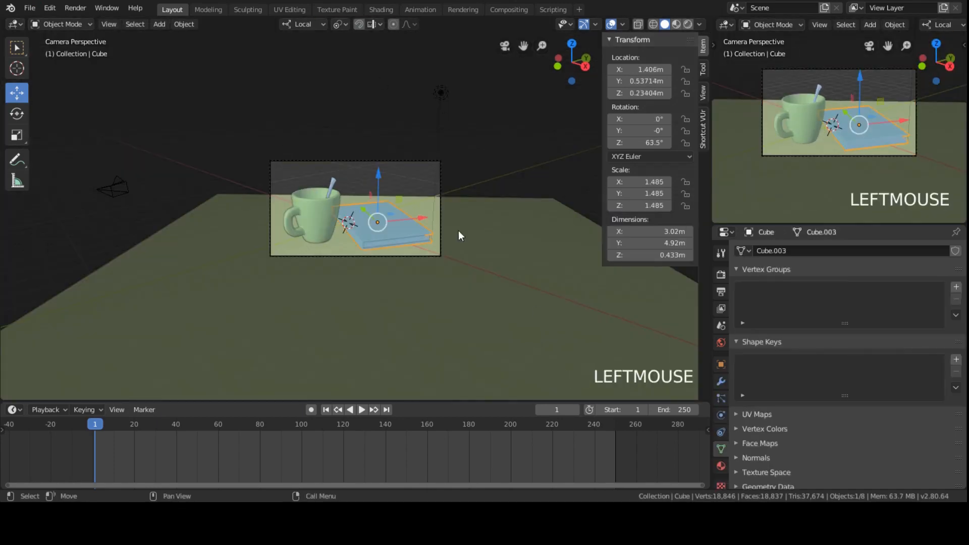
click(730, 25)
click(687, 69)
double_click(768, 83)
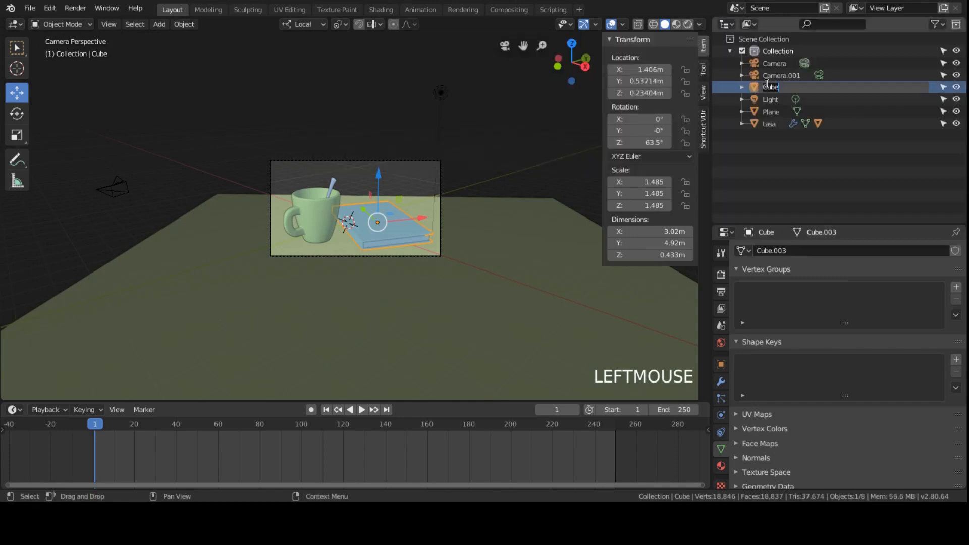
text(revista tapa)
key(Return)
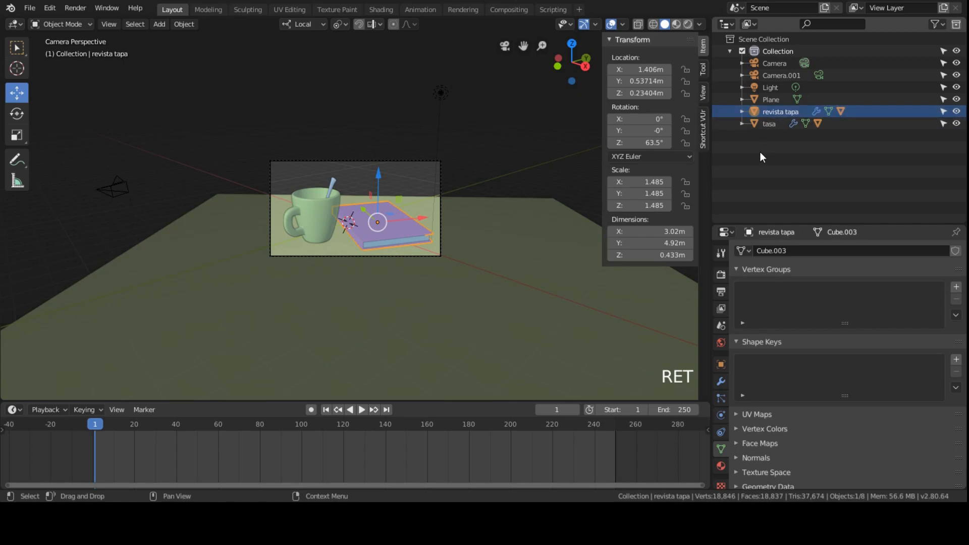
Expand "revista tapa" in the Outliner and rename its child object, the book's pages, "revista hojas"
click(841, 111)
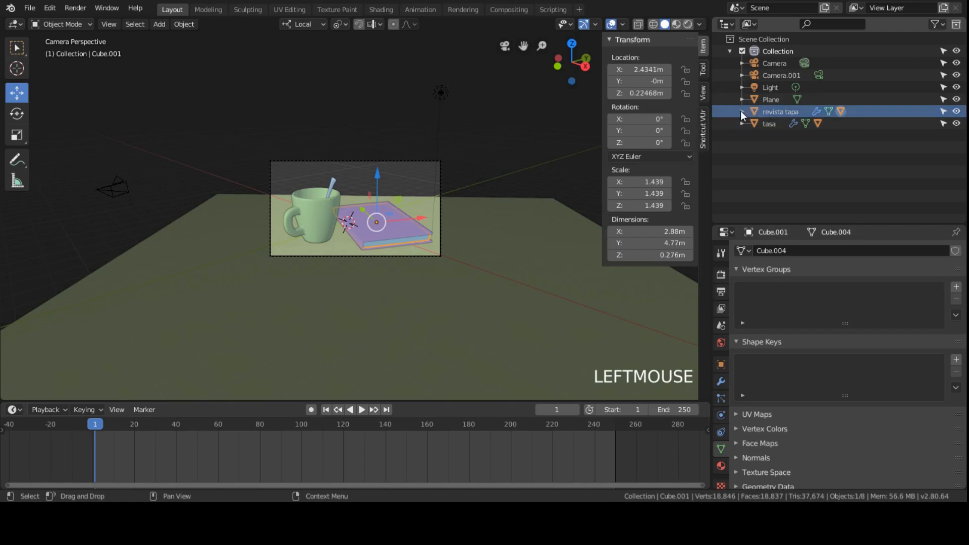
click(742, 112)
click(785, 135)
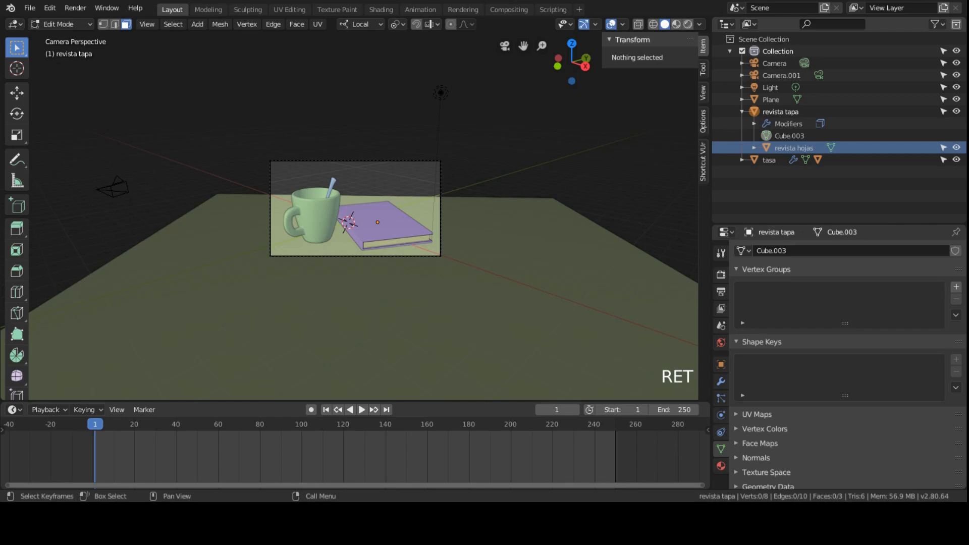
Select the light above the table and show the viewport in rendered shading
scroll(441, 96, down, 1)
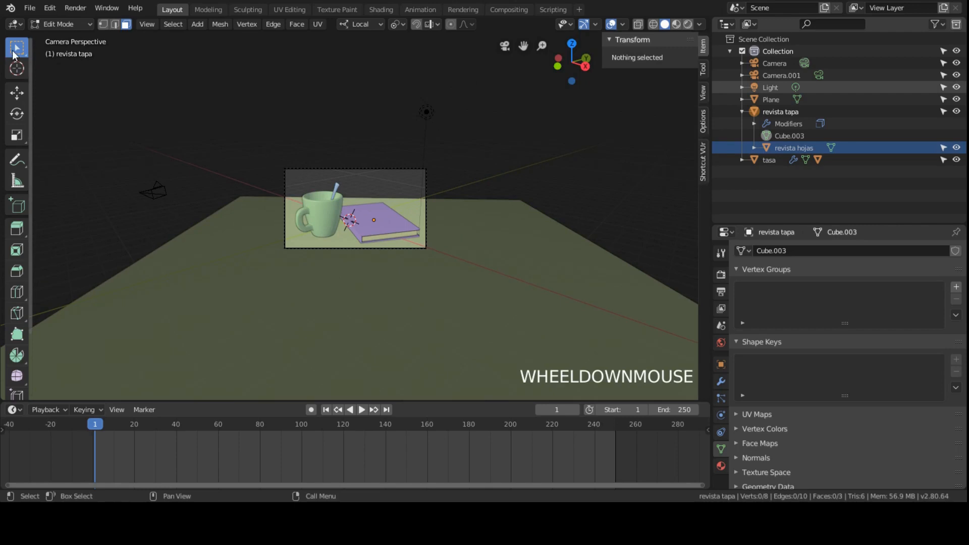
click(432, 111)
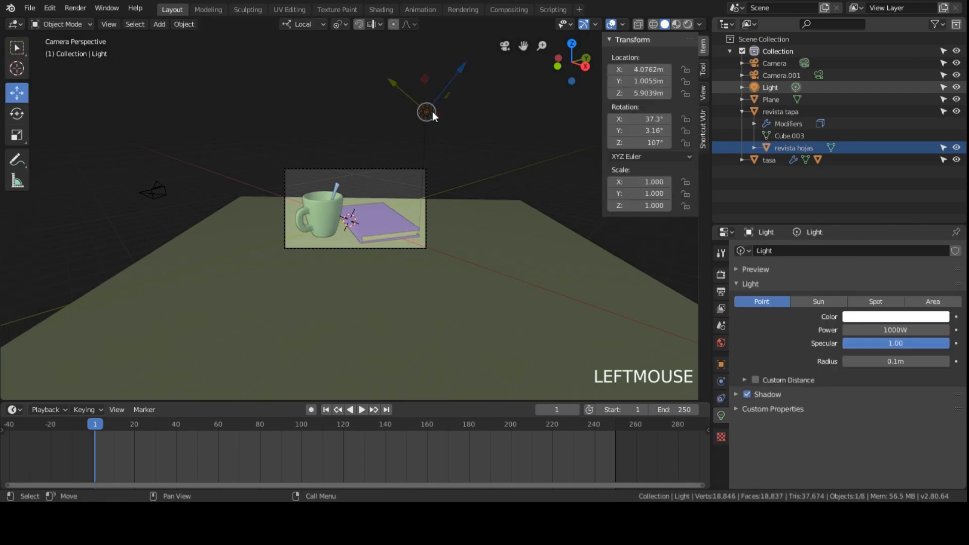
click(685, 22)
scroll(466, 108, up, 3)
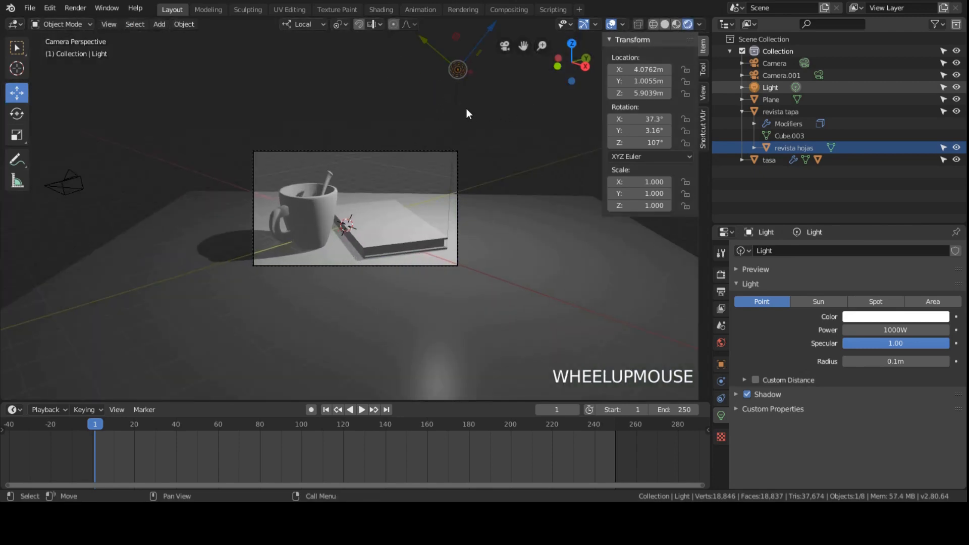
scroll(466, 114, down, 2)
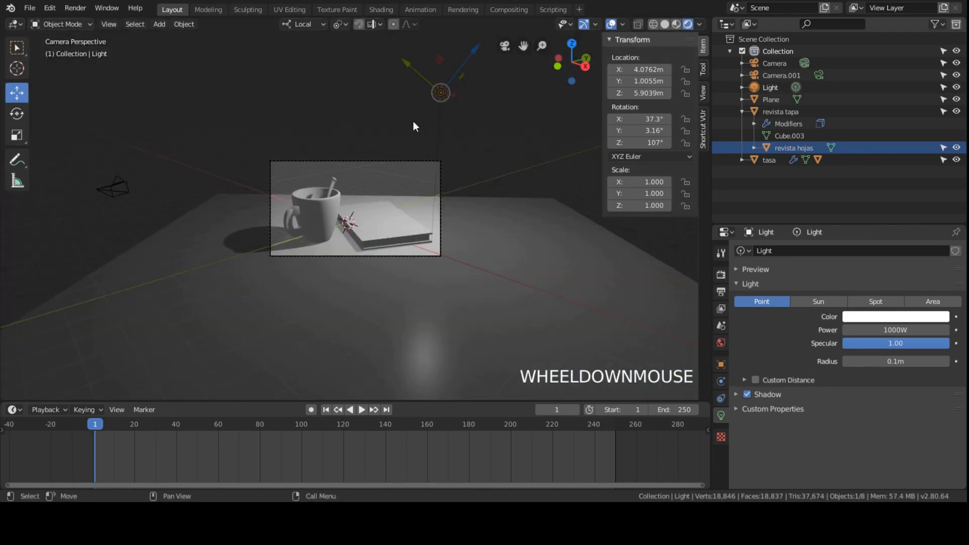
Rotate the light with the gizmo until its X rotation is about 58.2°
click(16, 114)
drag(445, 76, 449, 128)
right_click(450, 90)
key(g)
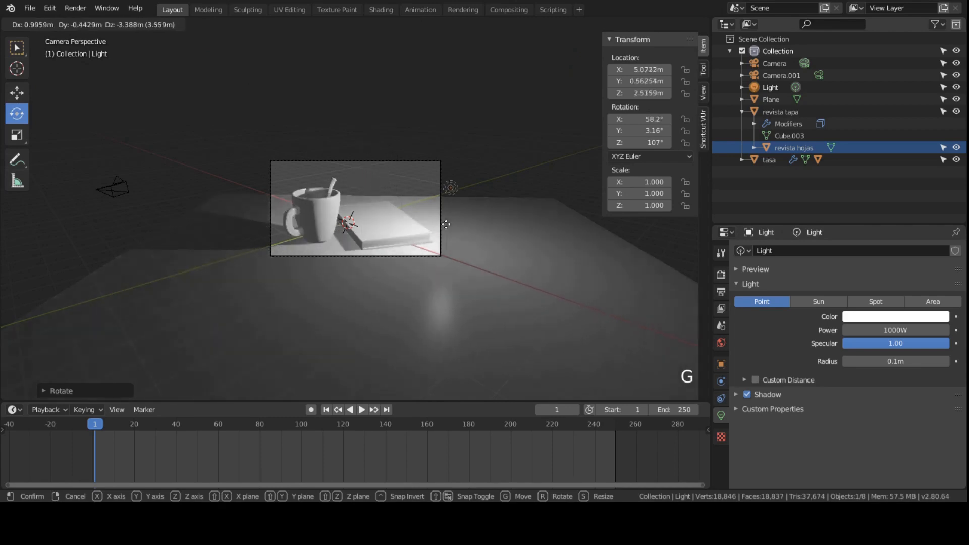
right_click(474, 142)
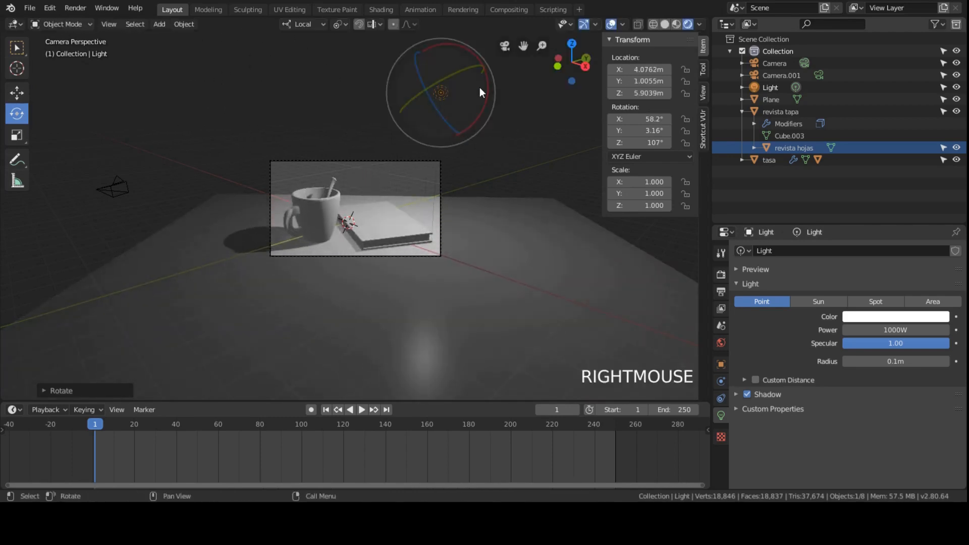
Compare solid and rendered shading, and move the light to about X 5.6 m, Y -3.1 m, Z 5.7 m
click(668, 24)
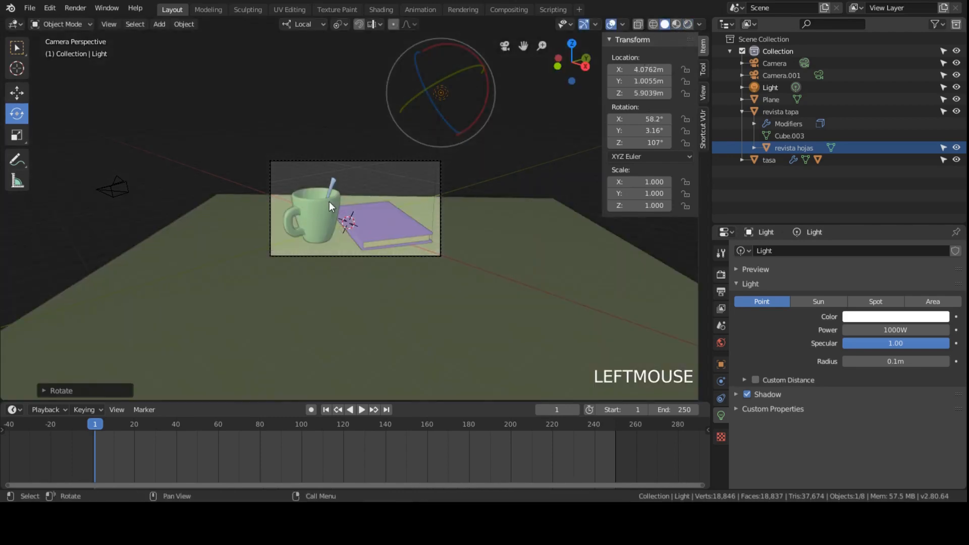
click(688, 25)
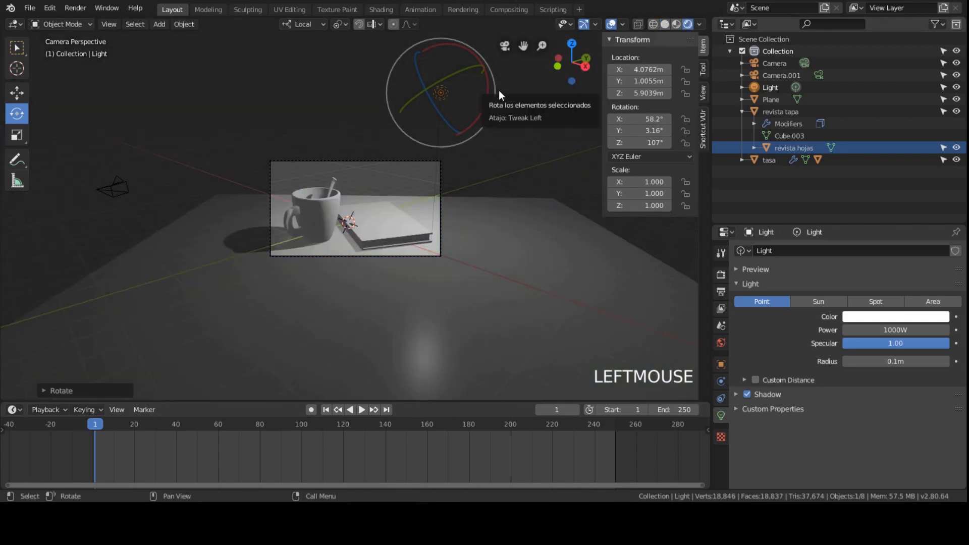
key(g)
key(shift+z)
key(shift+z)
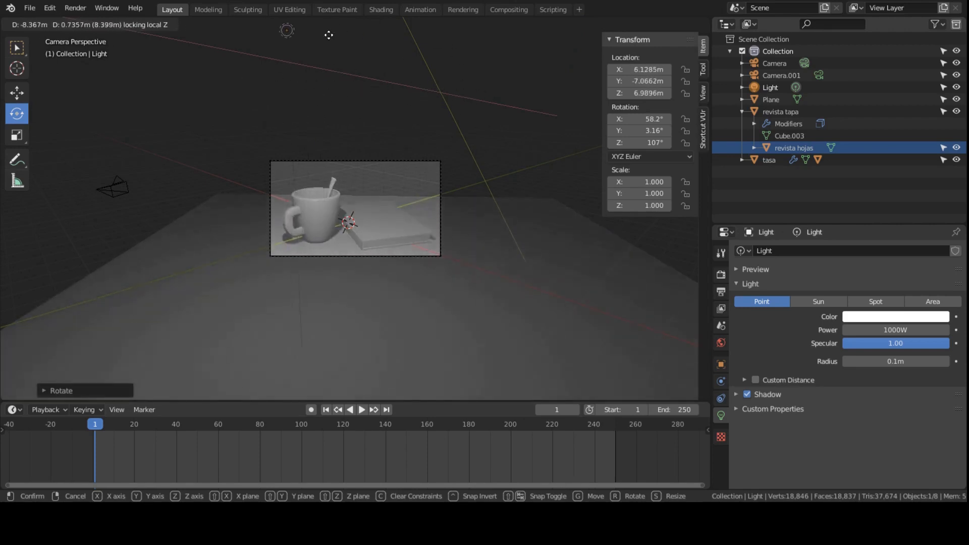
click(449, 101)
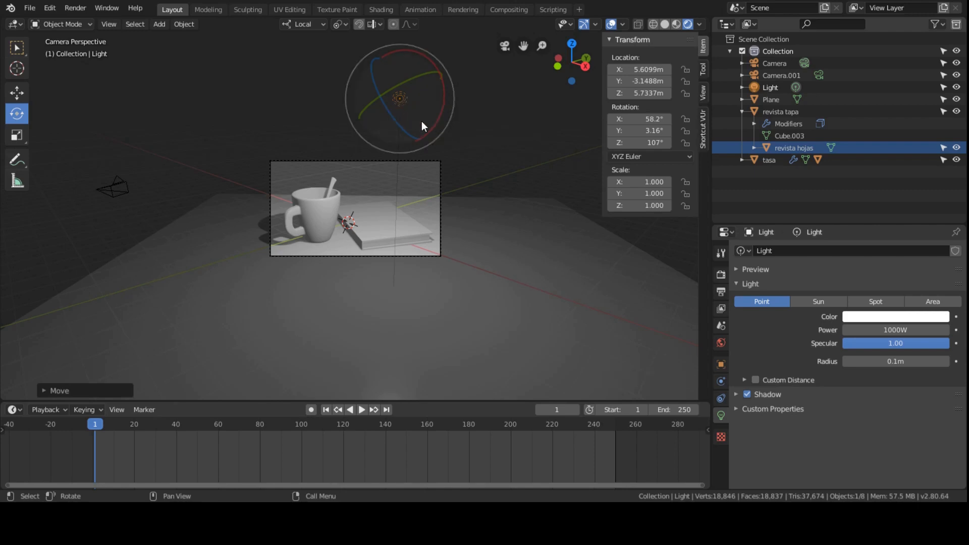
Examine how the point light illuminates the mug, book and table from the camera view and from above
scroll(422, 124, up, 2)
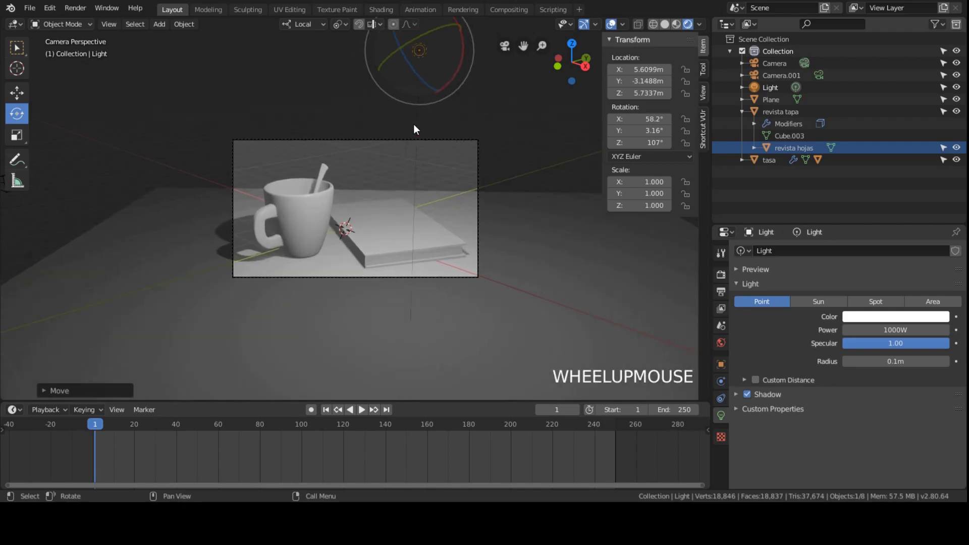
scroll(422, 119, down, 2)
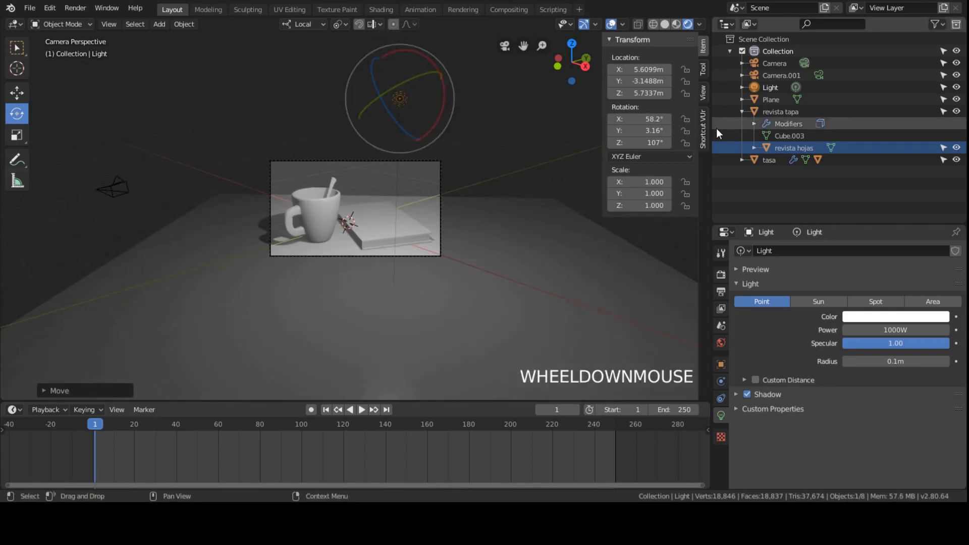
scroll(464, 113, up, 2)
scroll(458, 89, down, 2)
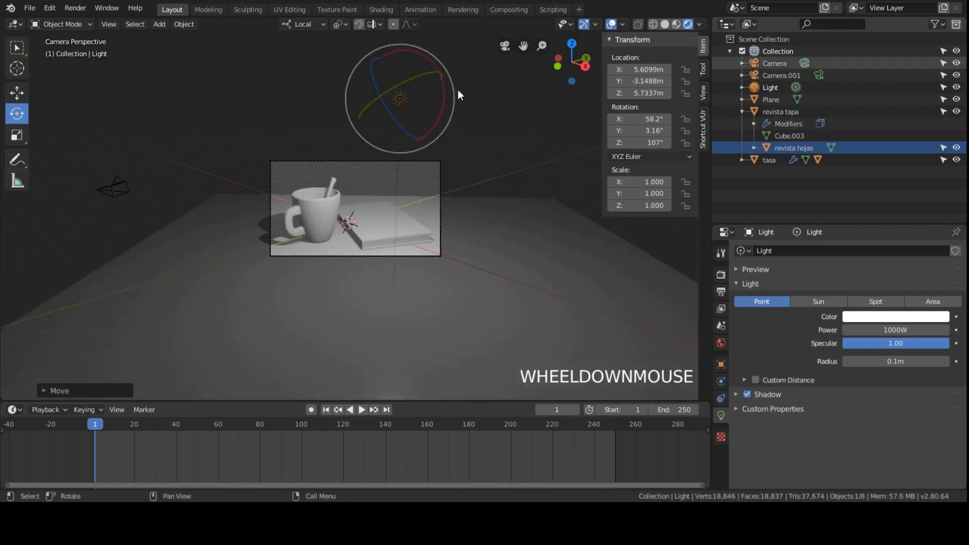
scroll(440, 83, up, 2)
scroll(442, 93, down, 2)
shift+middle_drag(441, 92, 323, 121)
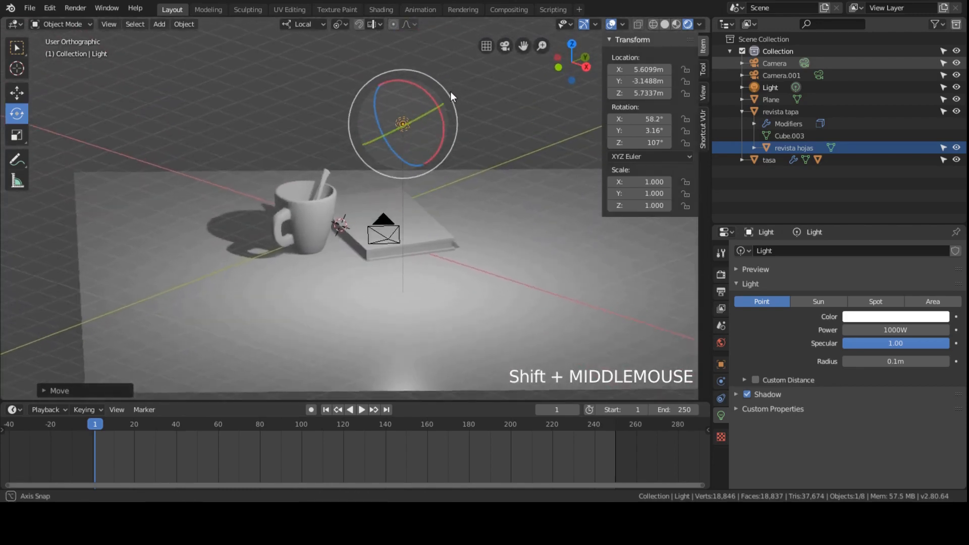
scroll(346, 117, up, 1)
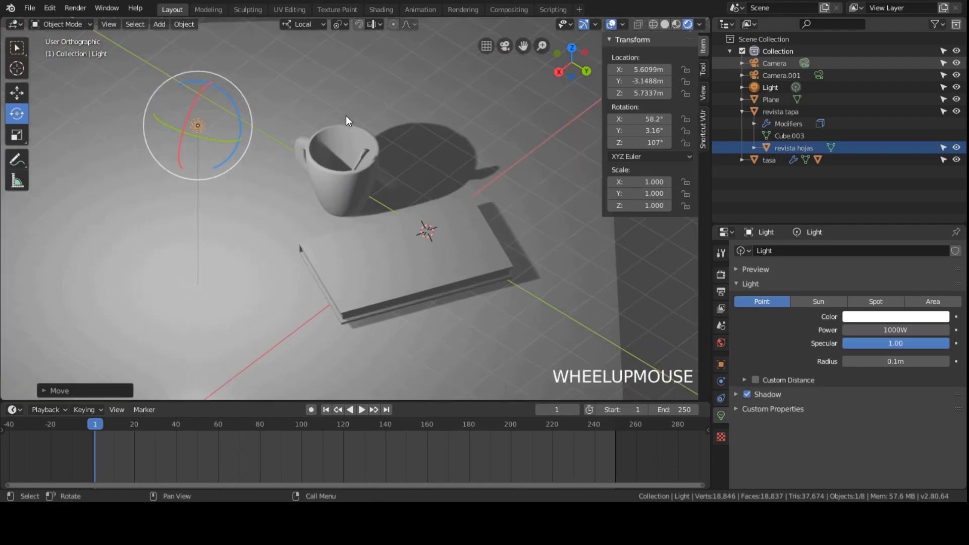
scroll(346, 117, down, 1)
scroll(347, 116, up, 1)
scroll(347, 117, down, 2)
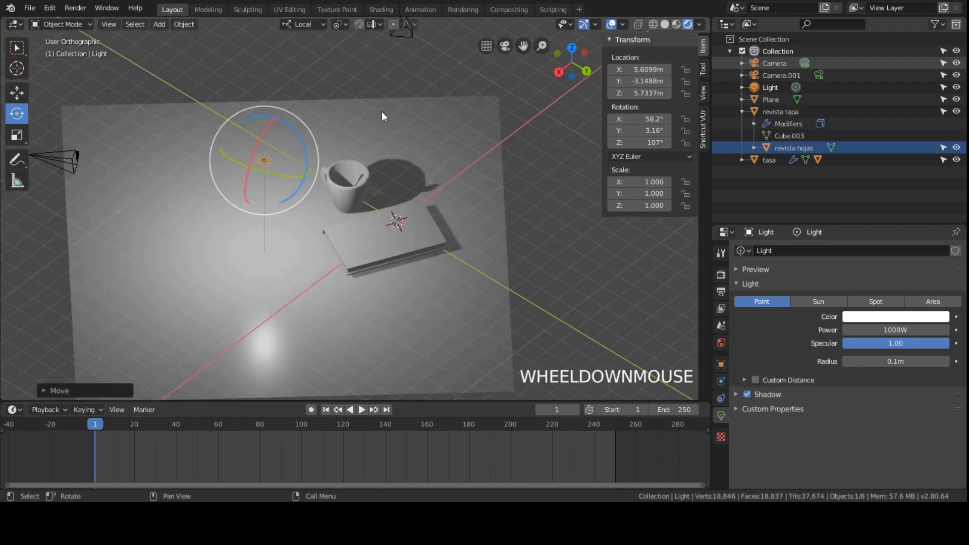
Add a sun light and raise it in the right side view to about Y -1.2 m, Z 11.4 m
key(shift+a)
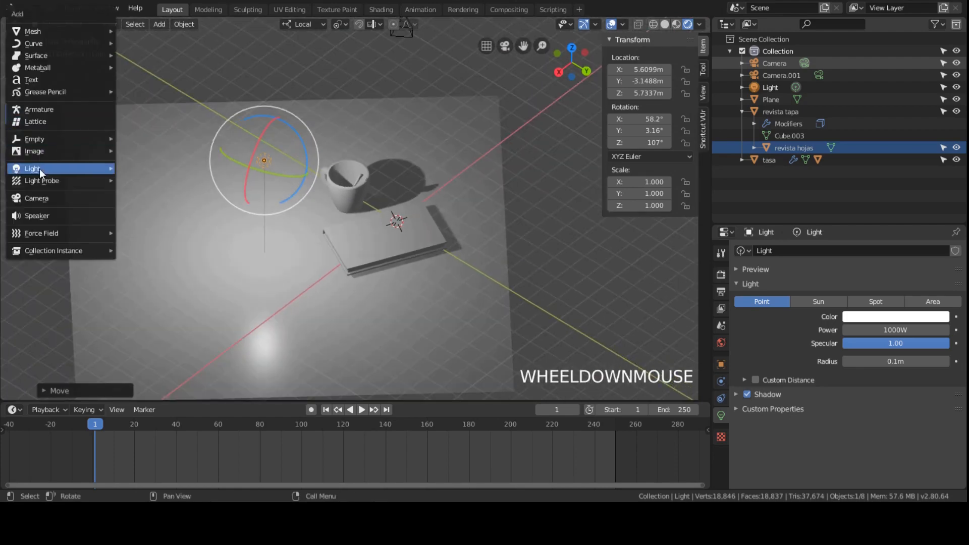
mouse_move(42, 171)
click(145, 181)
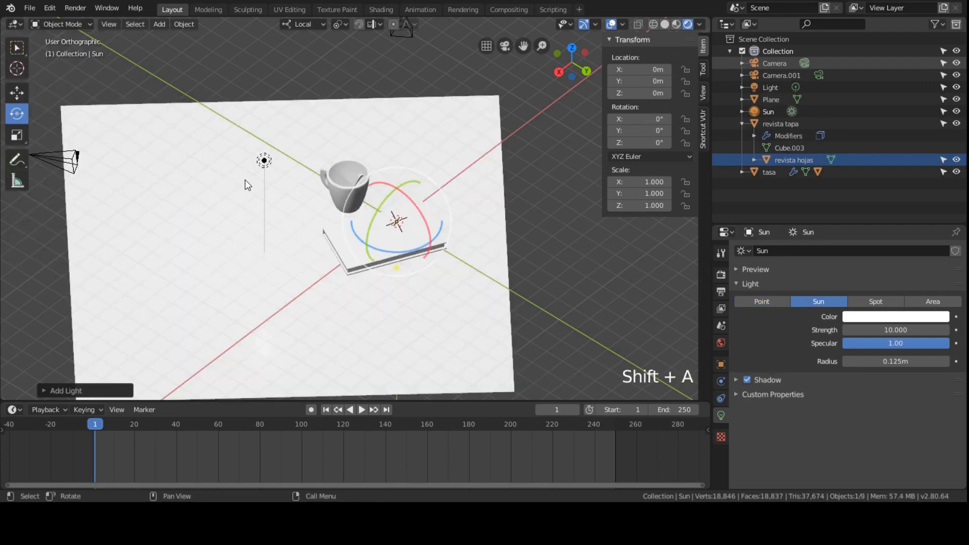
scroll(282, 169, down, 3)
key(KP_3)
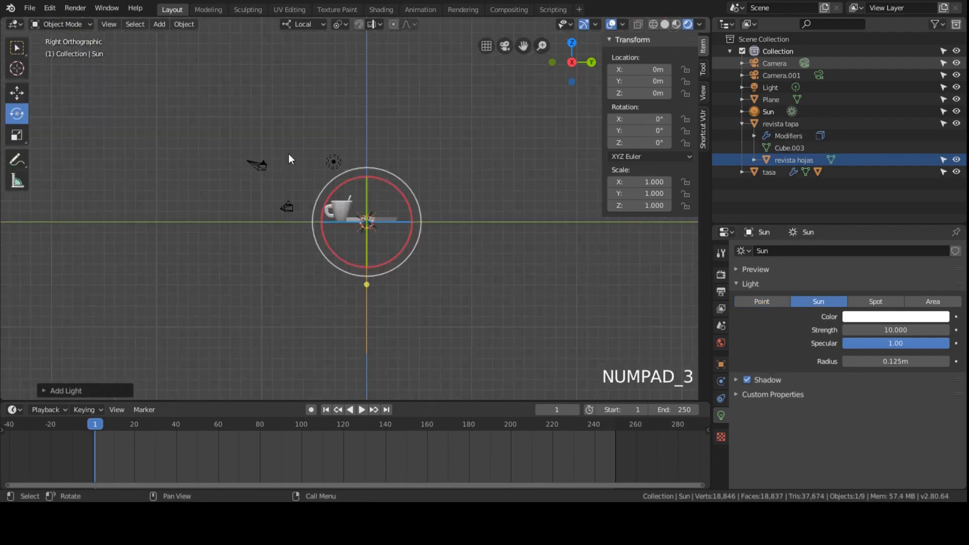
key(g)
click(450, 174)
Tilt the sun light to about -39.7° in X and move it to about Y 5.1 m, Z 8.8 m
key(r)
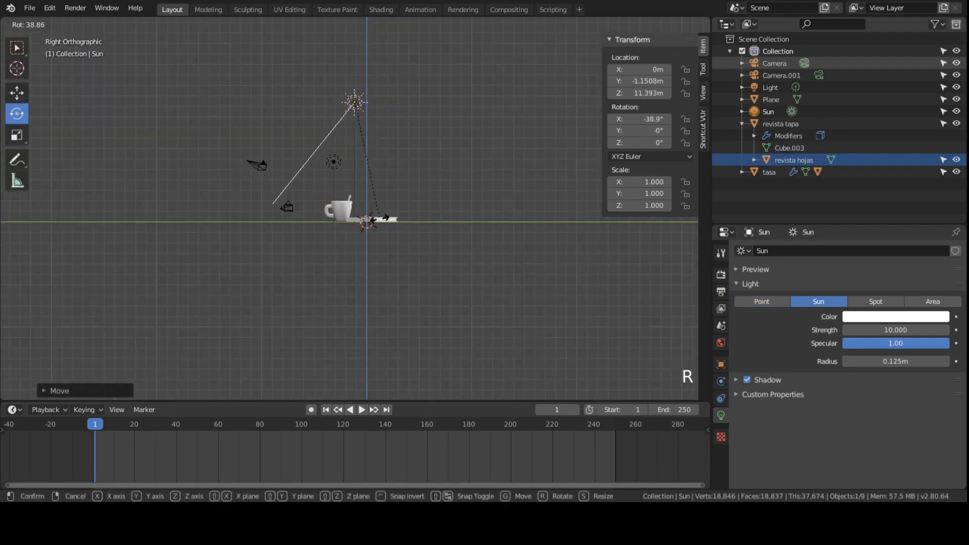
click(375, 197)
key(g)
click(441, 227)
scroll(386, 202, up, 2)
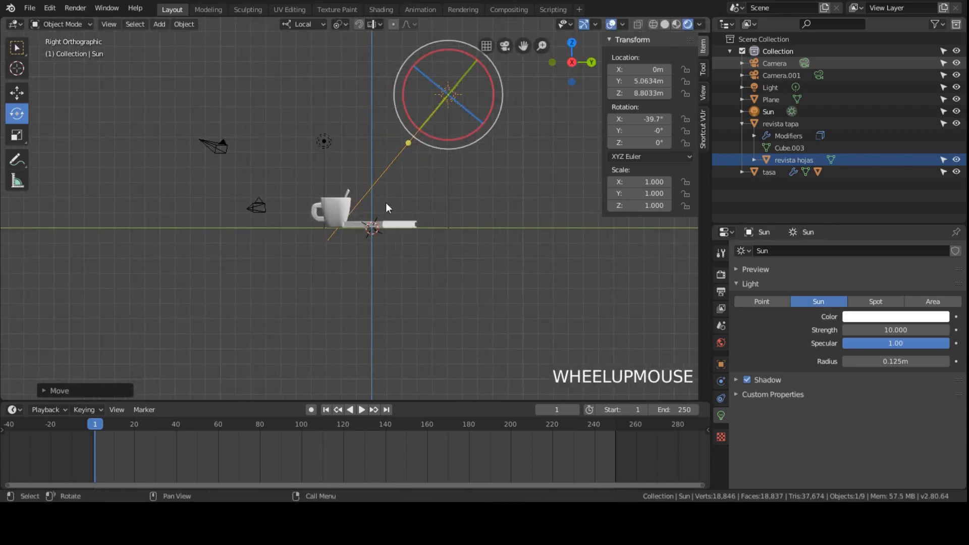
middle_drag(385, 202, 429, 186)
scroll(457, 131, up, 2)
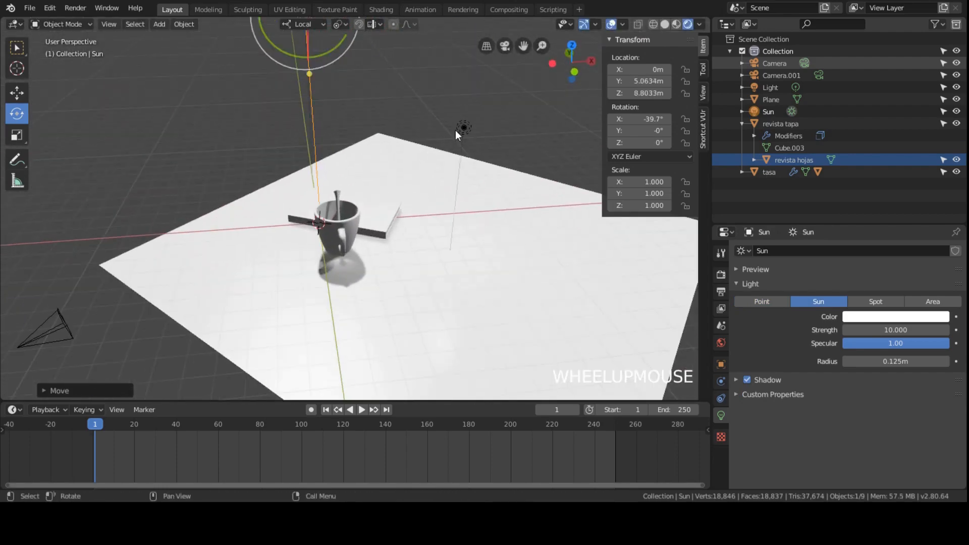
Move the point light beside the mug to about X -2.7 m, Y -3.3 m, Z 3.5 m
click(455, 130)
key(g)
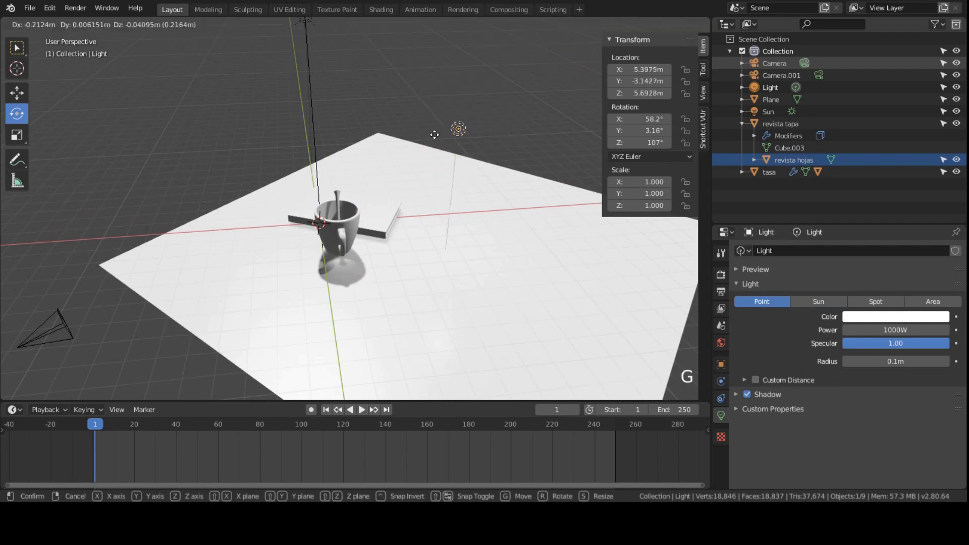
click(235, 199)
scroll(273, 210, up, 2)
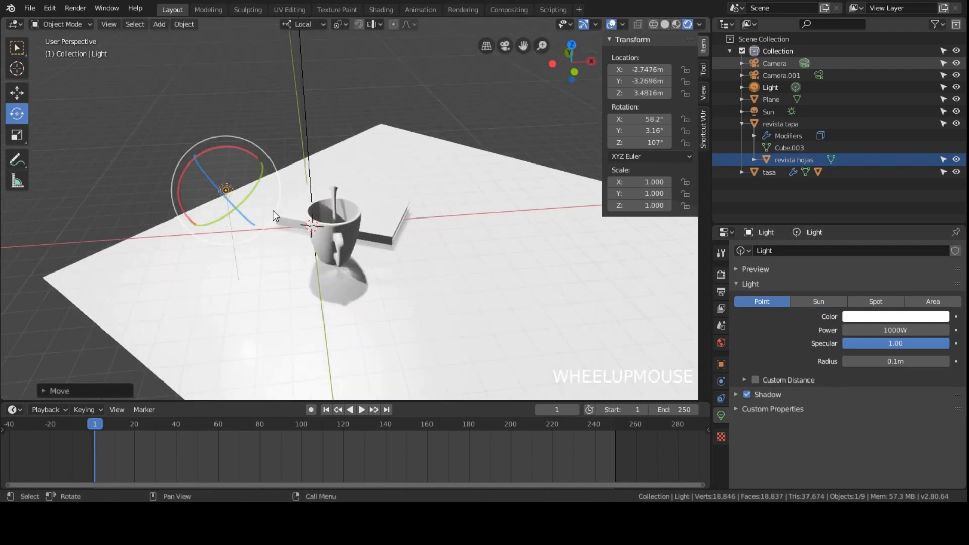
middle_drag(273, 210, 204, 187)
scroll(266, 165, down, 2)
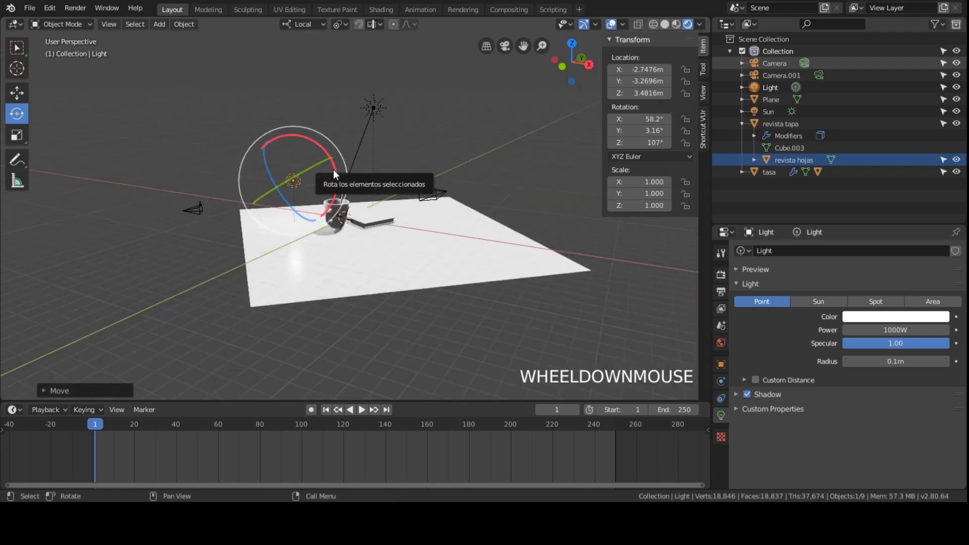
Add the sun to the selection and aim its beam towards the point light, at about X -49.3°, Y 20°, Z -19.6°
shift+click(374, 107)
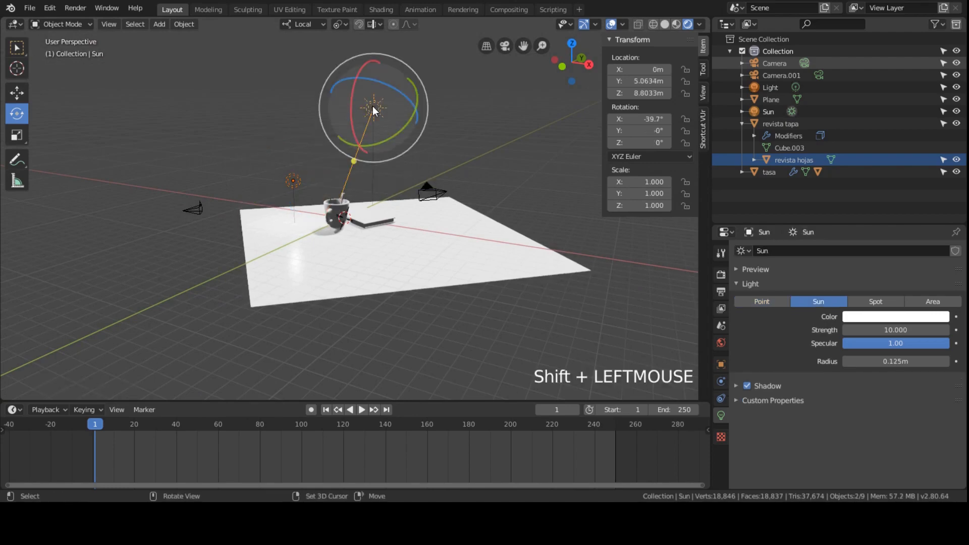
scroll(357, 131, up, 2)
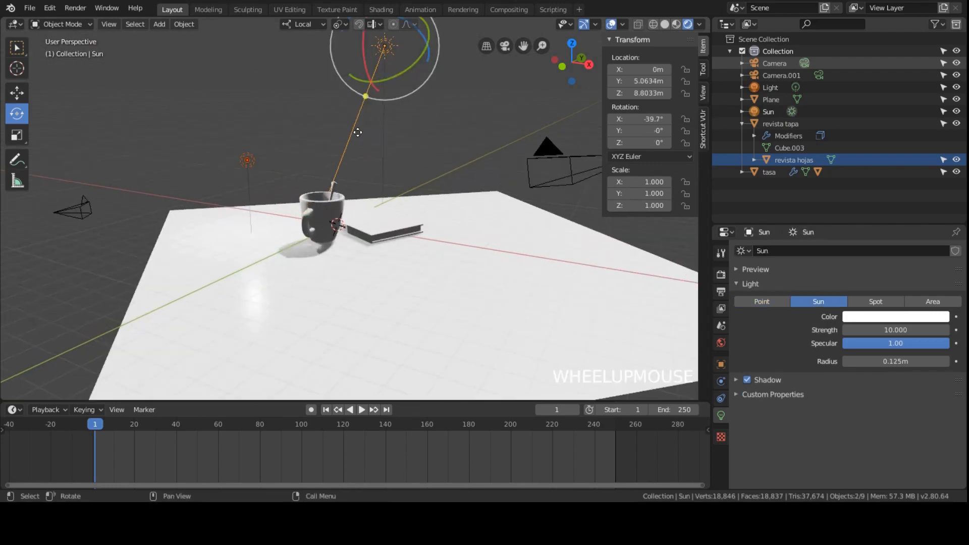
drag(369, 93, 291, 128)
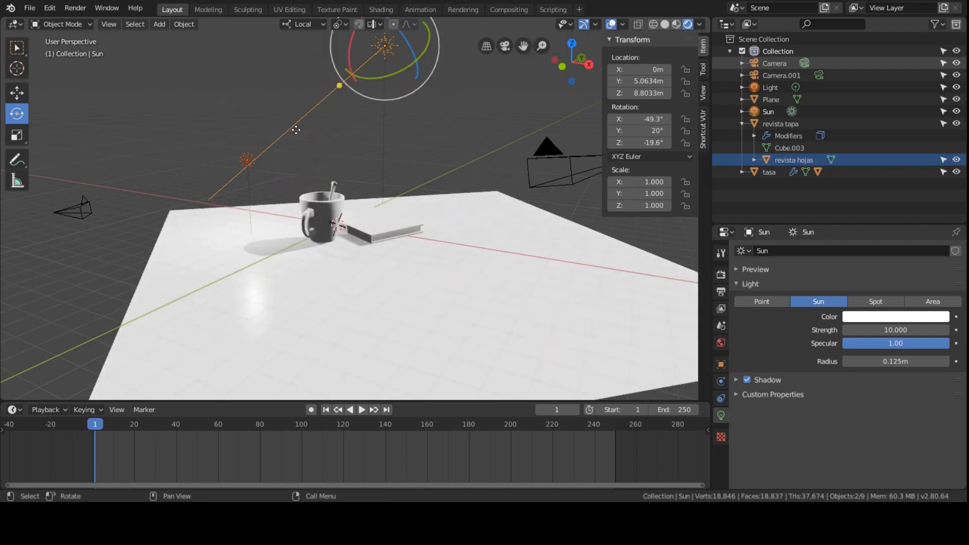
key(x)
click(283, 123)
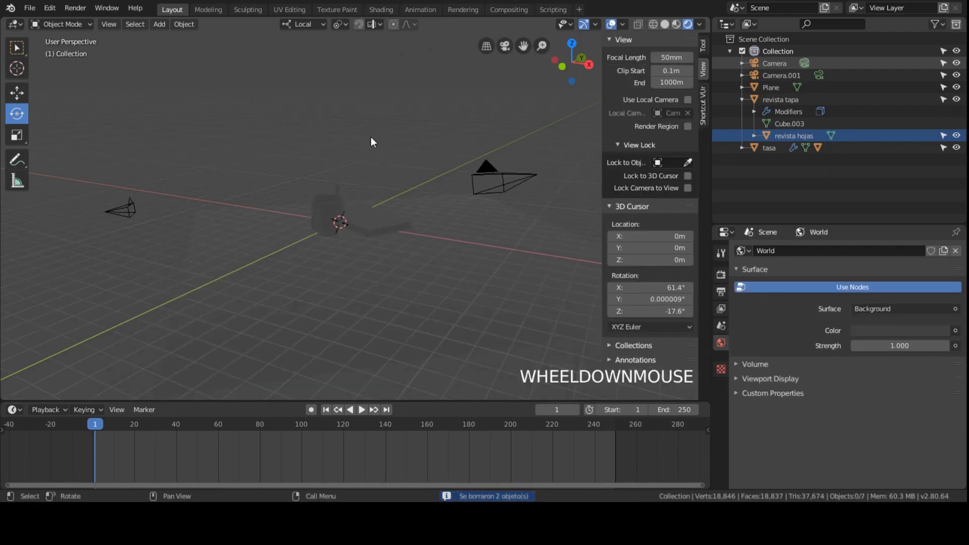
key(ctrl+z)
Delete the point light and the sun light from the scene one after the other
click(265, 167)
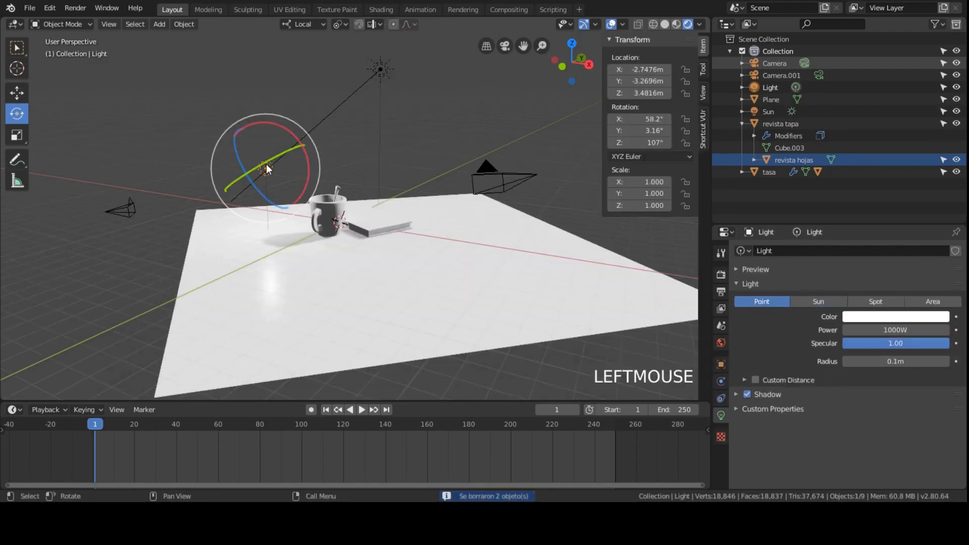
key(x)
click(265, 165)
click(389, 66)
key(x)
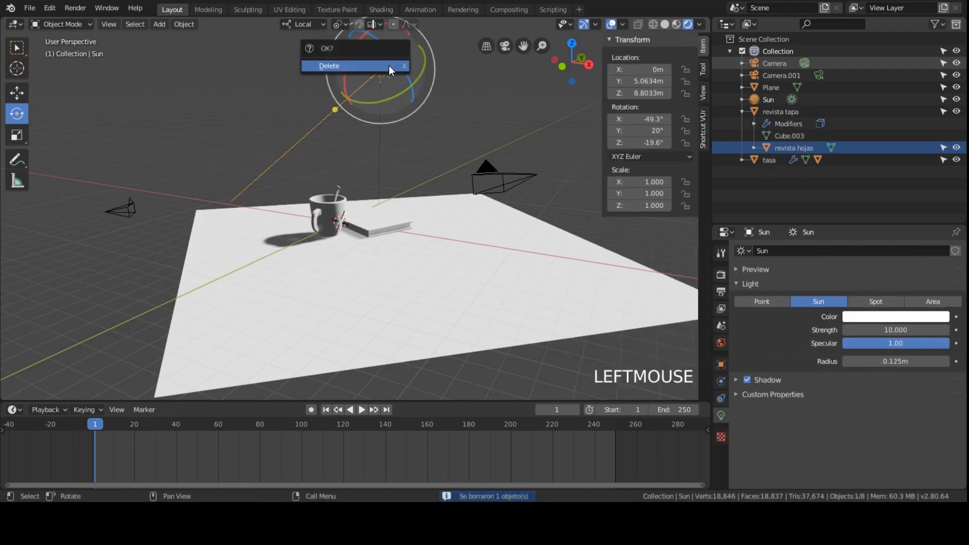
click(389, 65)
scroll(367, 147, up, 1)
scroll(364, 153, down, 1)
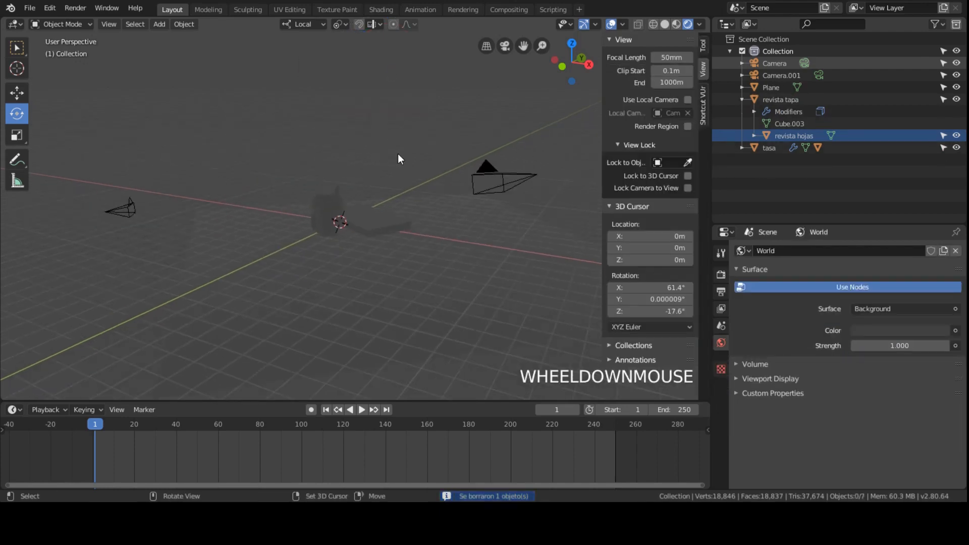
shift+middle_drag(398, 158, 358, 182)
scroll(357, 181, down, 4)
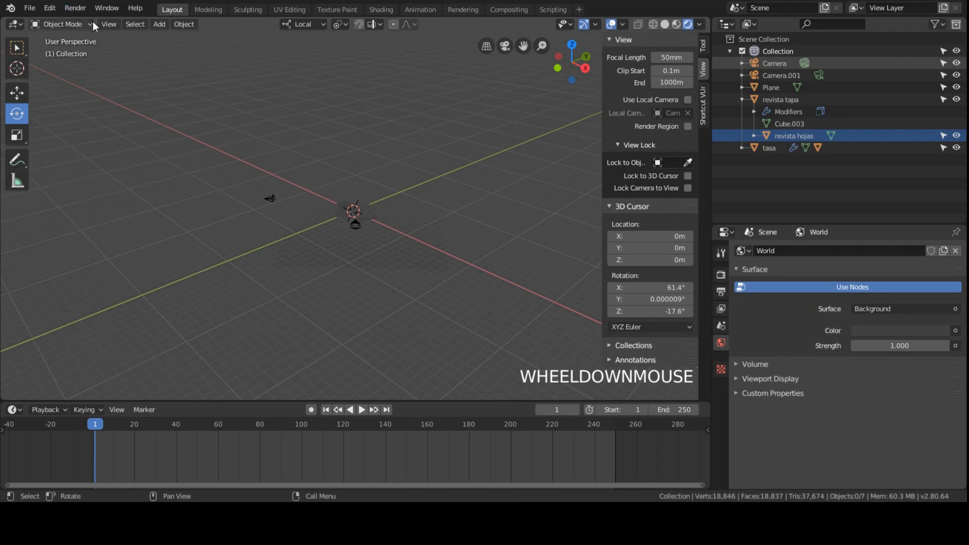
Look through the Layout, Modeling and Sculpting workspaces and inspect the mug and book in the Sculpting workspace
click(207, 9)
click(232, 7)
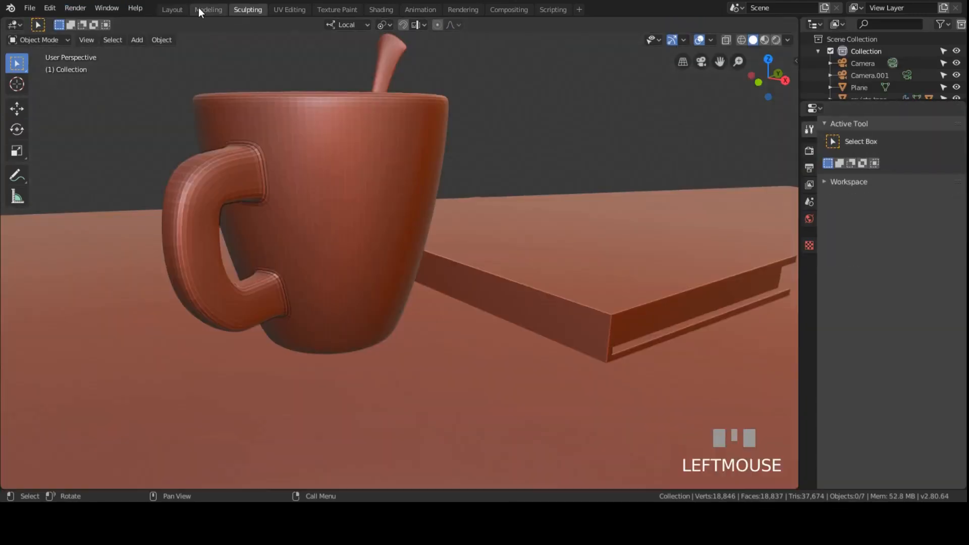
click(198, 7)
click(176, 7)
click(202, 8)
click(235, 7)
scroll(442, 223, down, 4)
scroll(447, 224, up, 3)
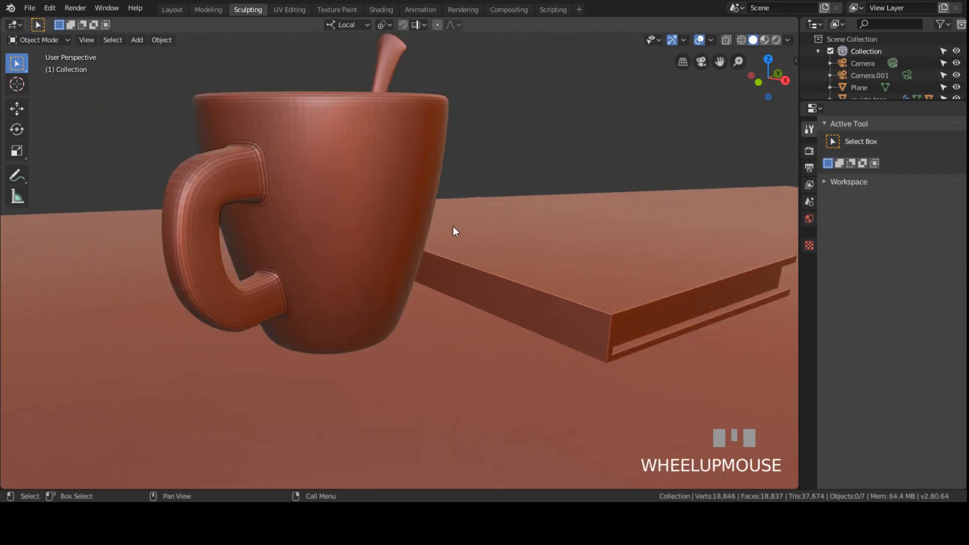
Look through the UV Editing, Texture Paint, Shading and Layout workspaces
click(290, 11)
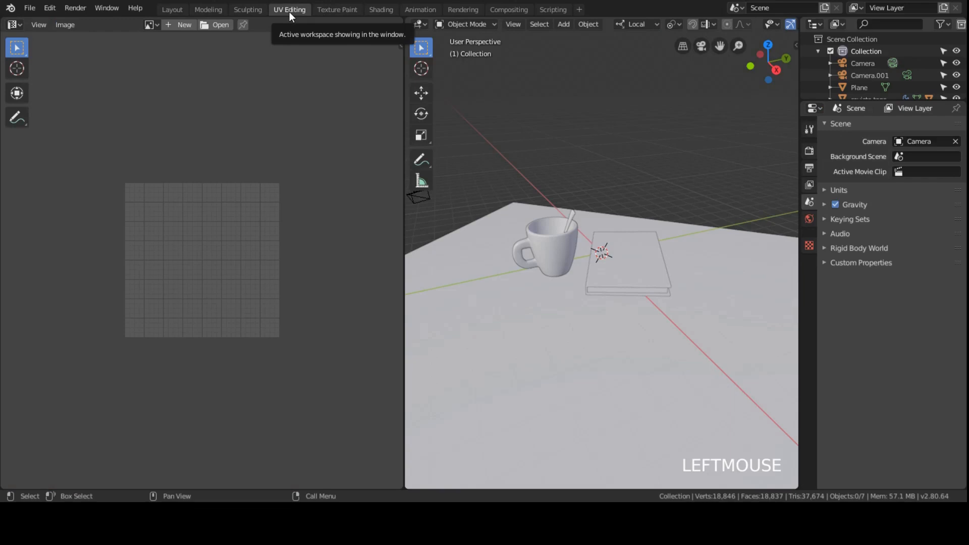
click(331, 9)
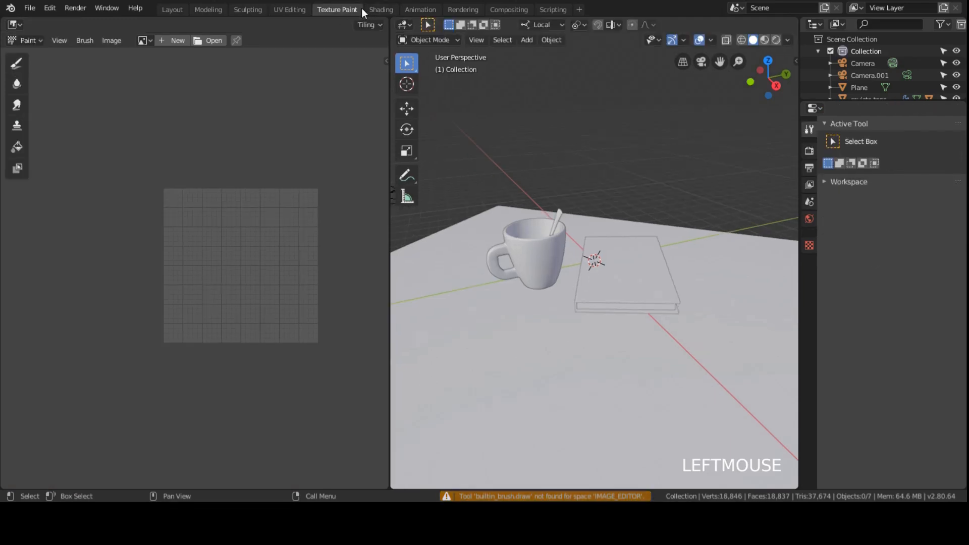
click(380, 10)
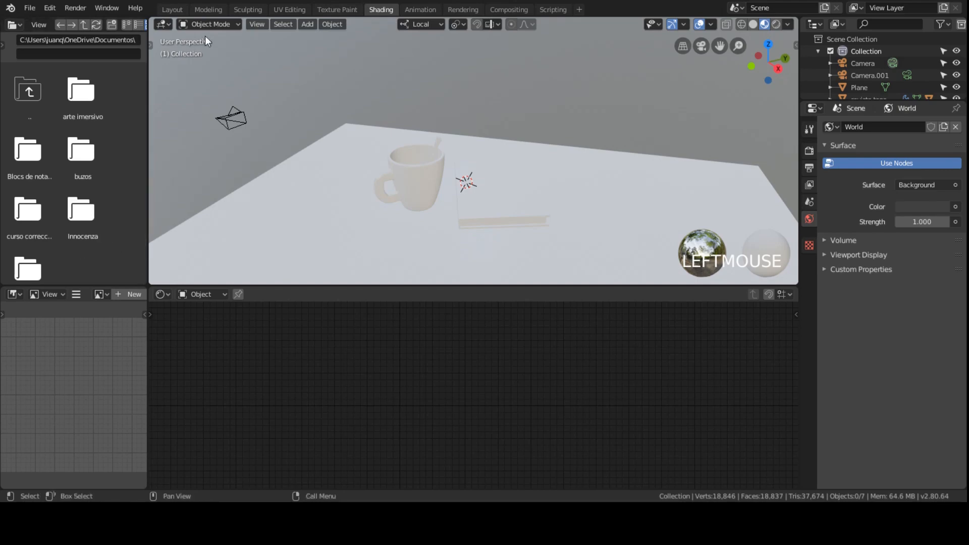
click(171, 10)
click(14, 339)
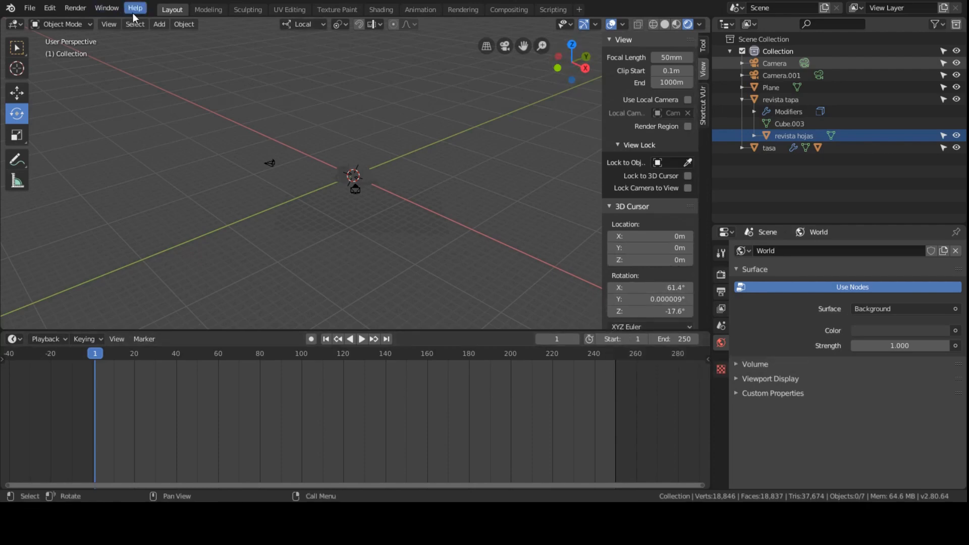
Open the Shading workspace and show the mug and book through the active camera
click(382, 10)
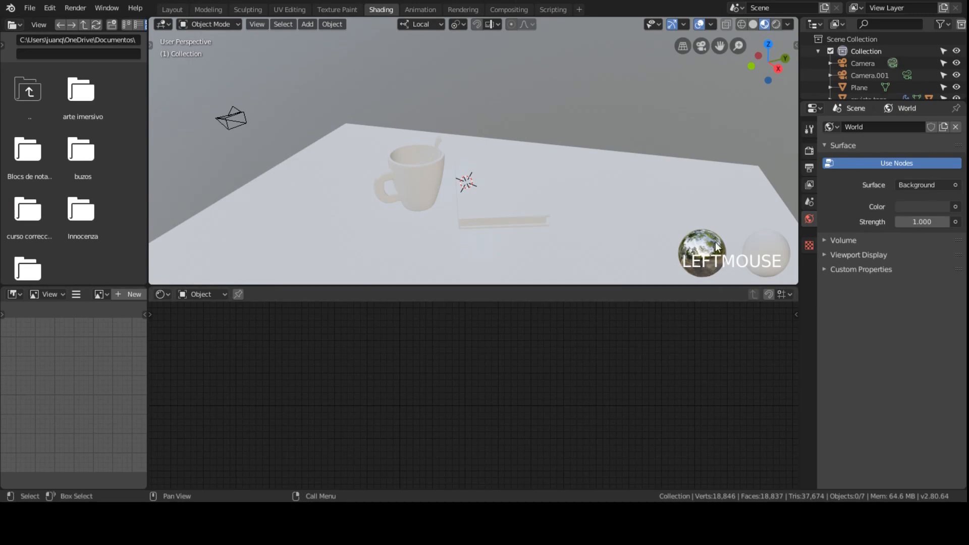
middle_drag(481, 143, 496, 211)
key(KP_0)
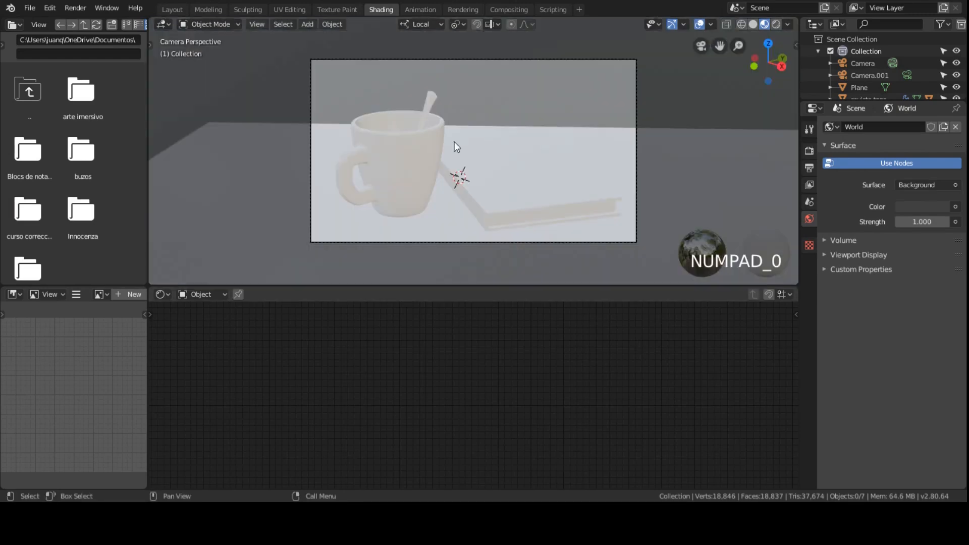
scroll(483, 171, down, 2)
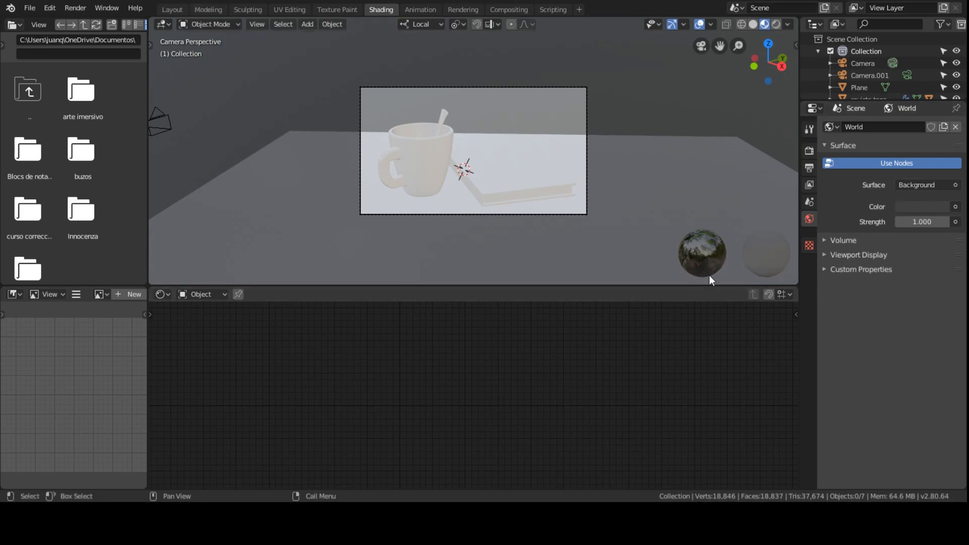
Try the bright interior, sunny field and street environments as material preview lighting
click(787, 25)
click(780, 130)
click(676, 174)
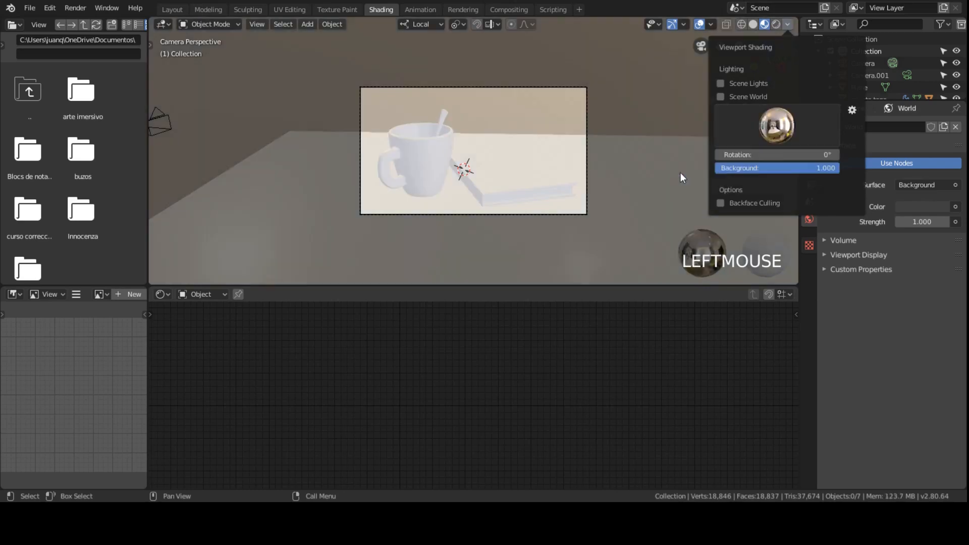
click(805, 113)
click(783, 168)
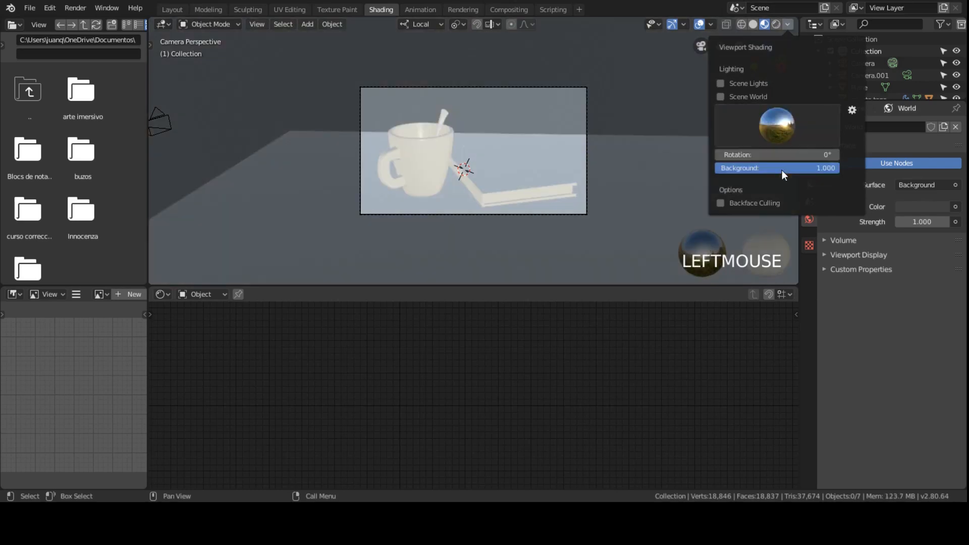
click(780, 126)
click(831, 178)
Try the dark night environment and the dim sunset environment as material preview lighting
click(782, 131)
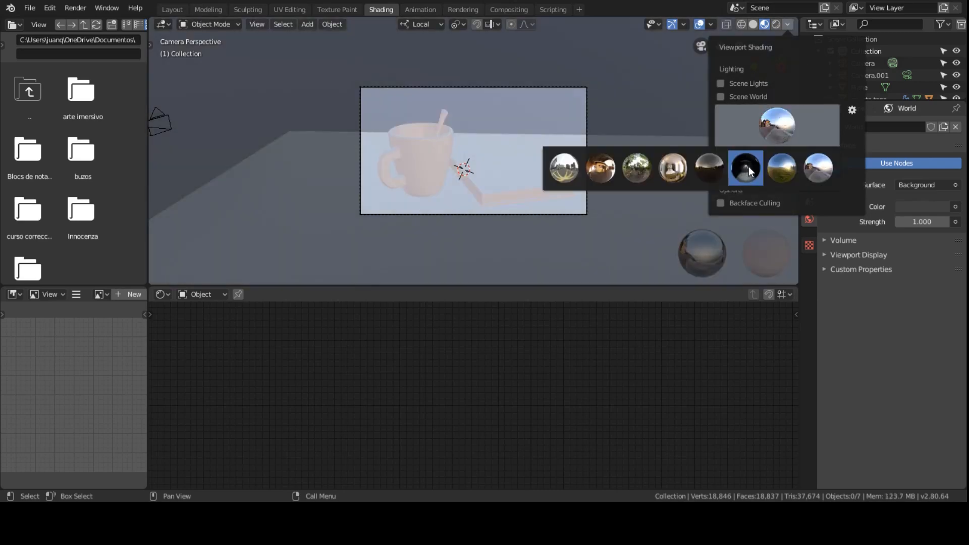
click(750, 167)
click(780, 127)
click(747, 170)
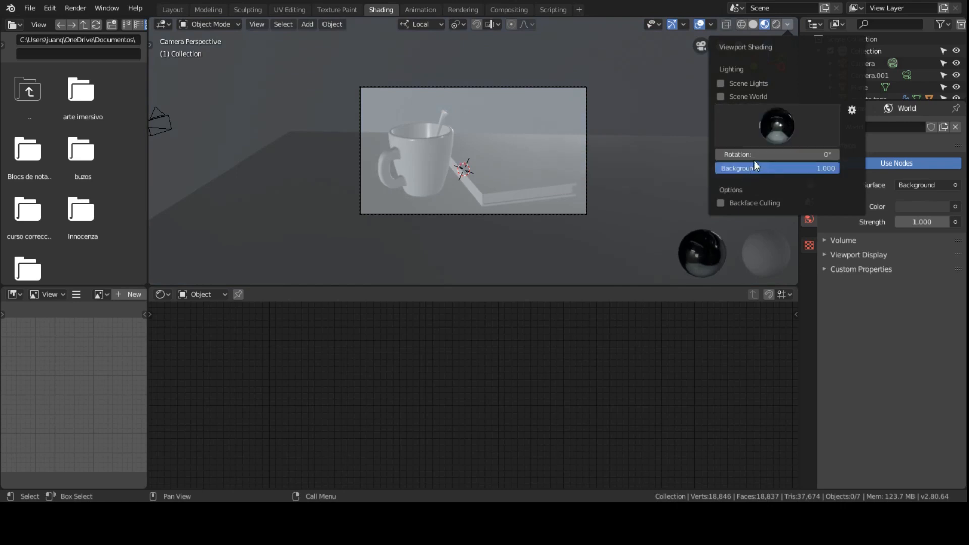
click(762, 127)
click(710, 168)
Try the bright interior environment once more and return the material preview lighting to the forest environment
click(774, 119)
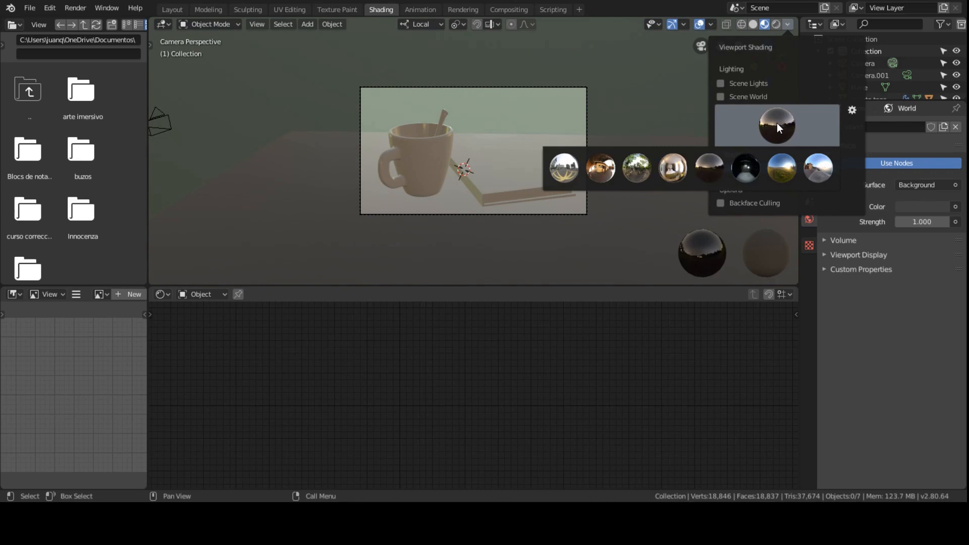
click(673, 168)
click(774, 124)
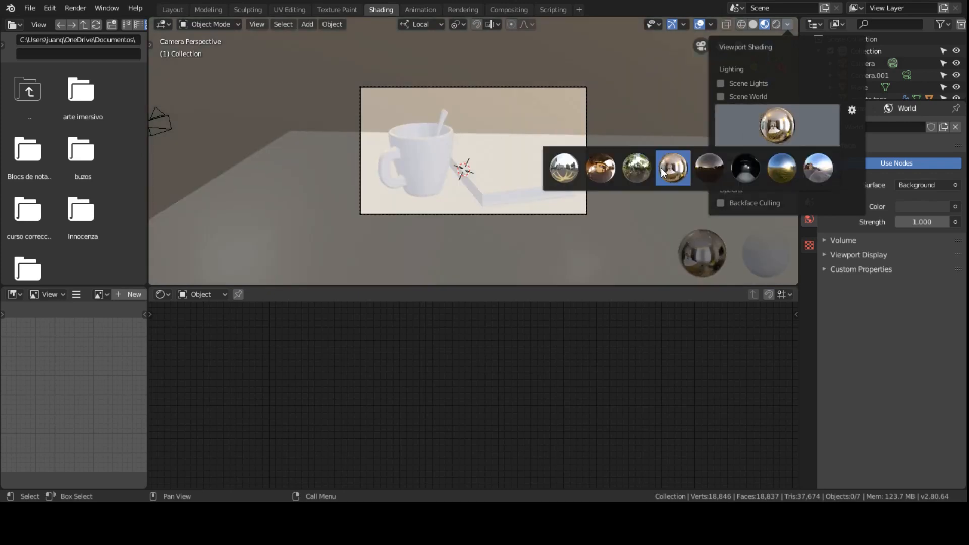
click(793, 166)
drag(759, 156, 763, 156)
click(765, 127)
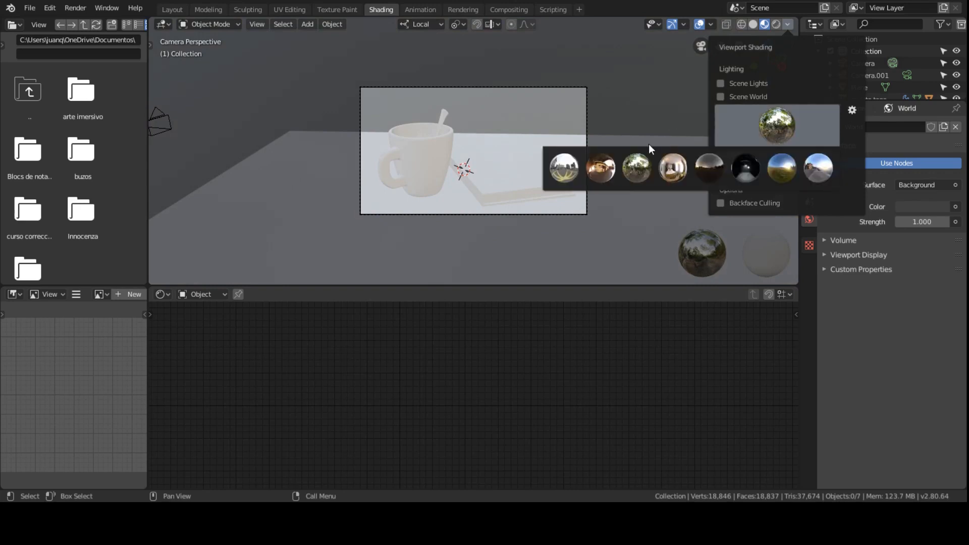
click(634, 167)
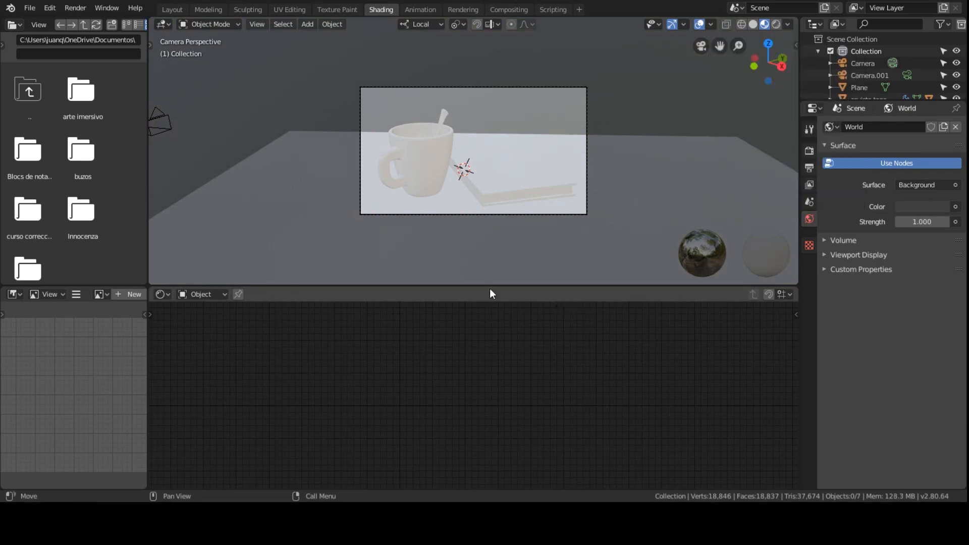
scroll(440, 355, down, 12)
mouse_move(485, 365)
middle_down()
mouse_move(379, 405)
mouse_move(470, 404)
mouse_move(479, 361)
middle_up()
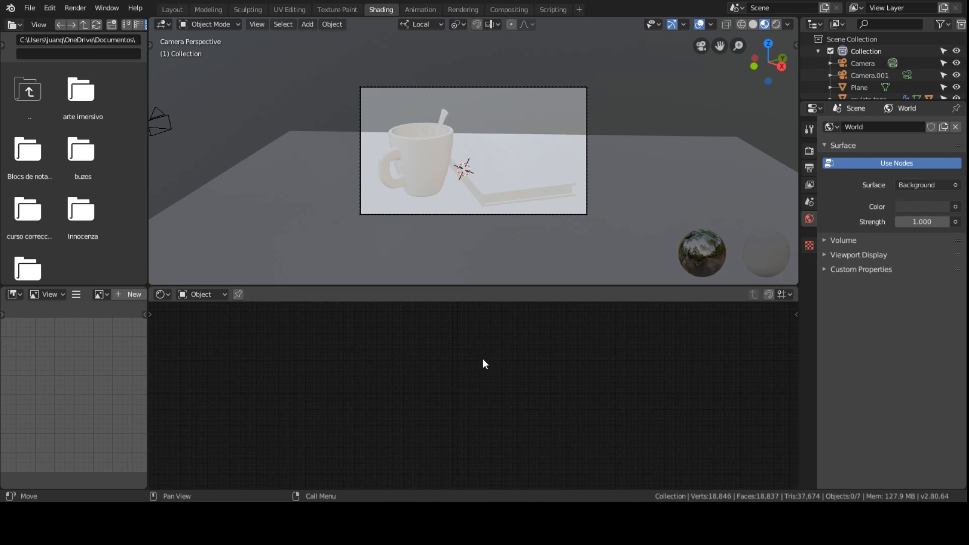
scroll(360, 188, down, 1)
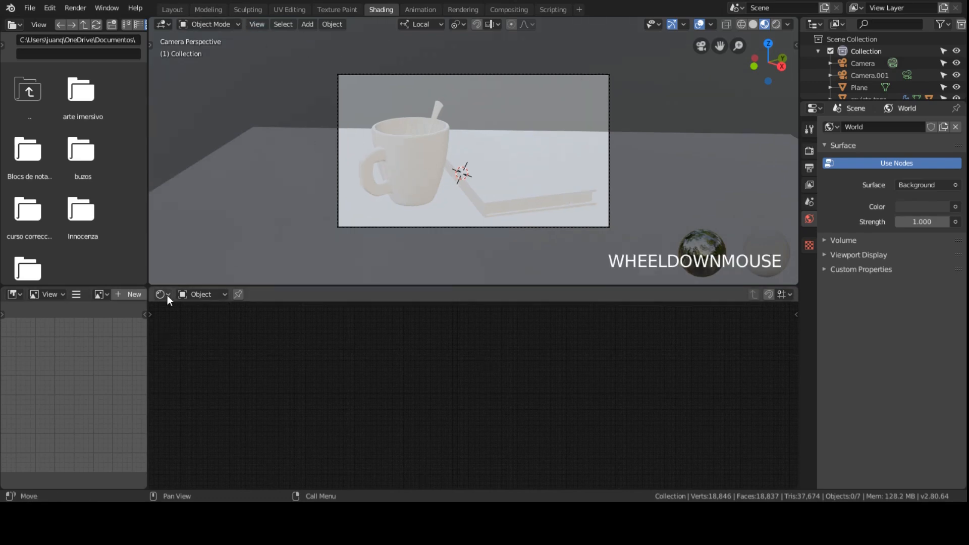
scroll(539, 164, up, 3)
scroll(537, 164, down, 4)
scroll(537, 165, up, 2)
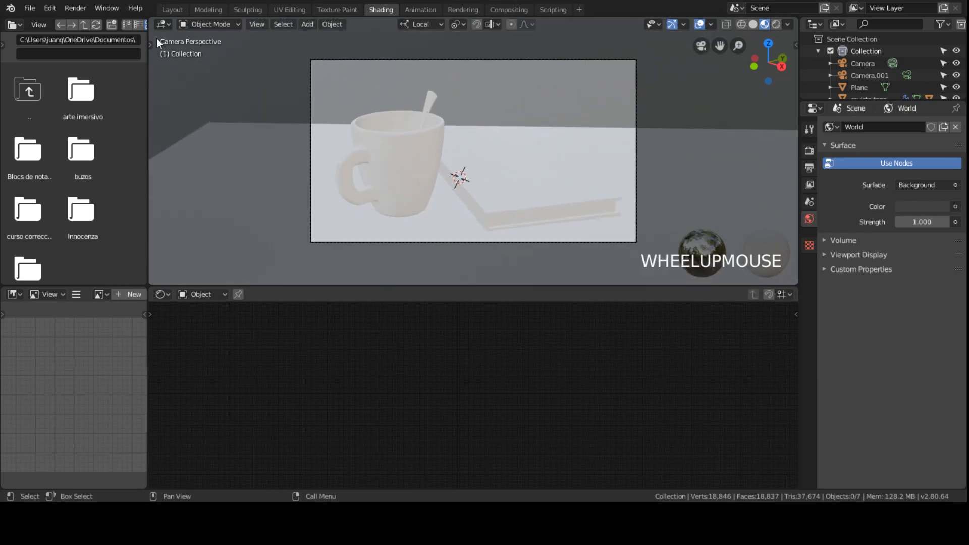
Set the node area to the Shader Editor with World as shader type and frame the world nodes
click(161, 294)
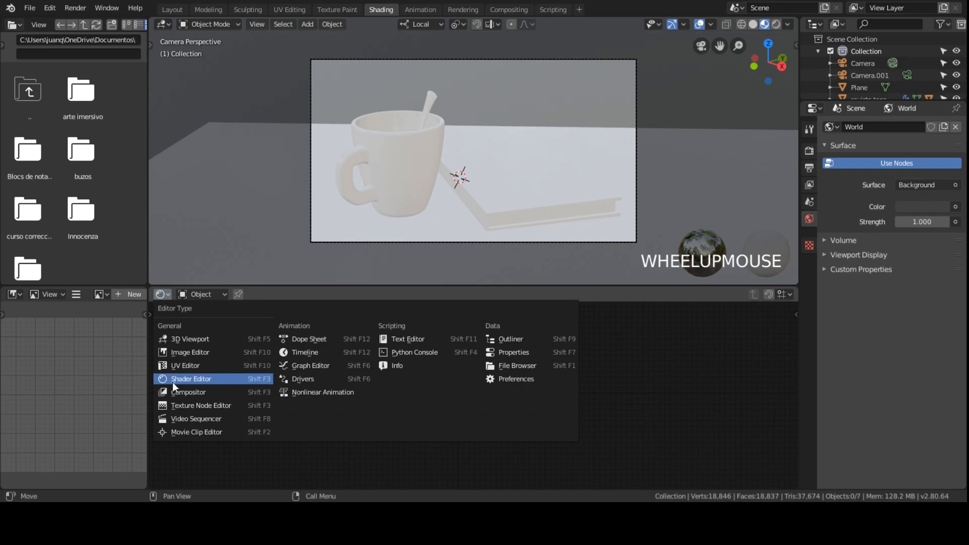
click(196, 383)
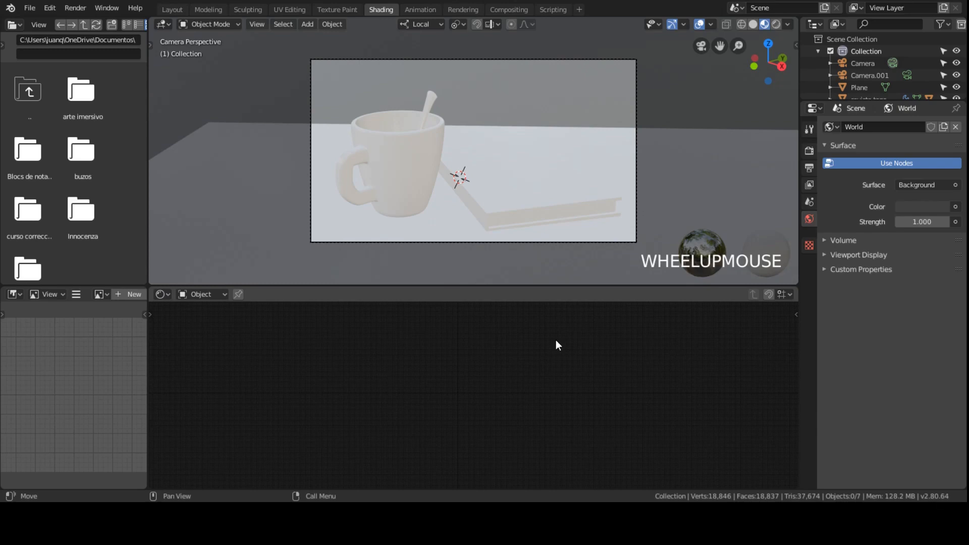
click(189, 294)
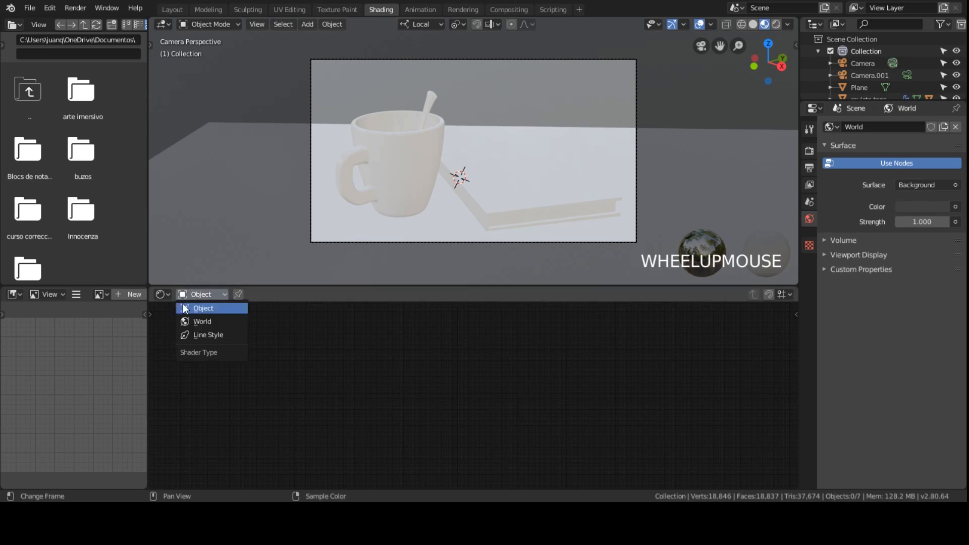
click(197, 323)
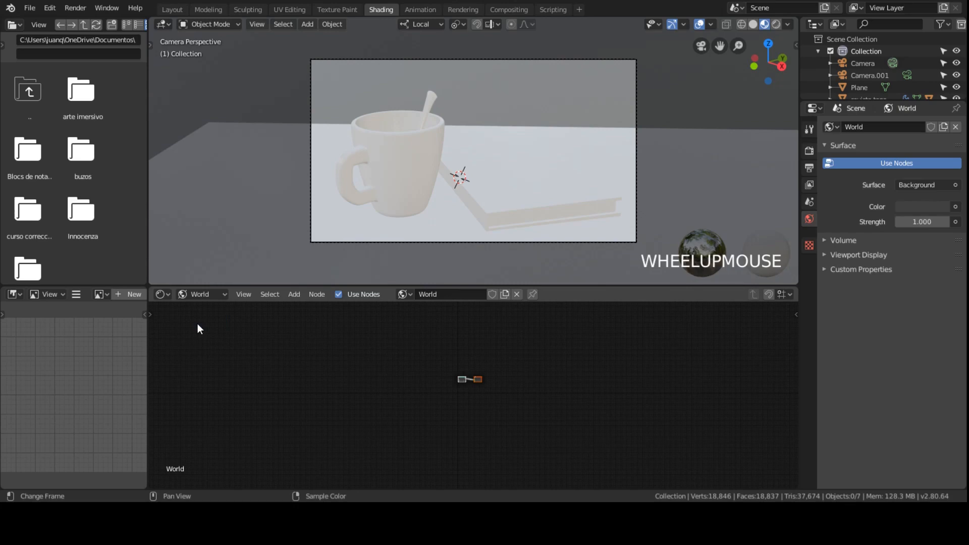
key(Home)
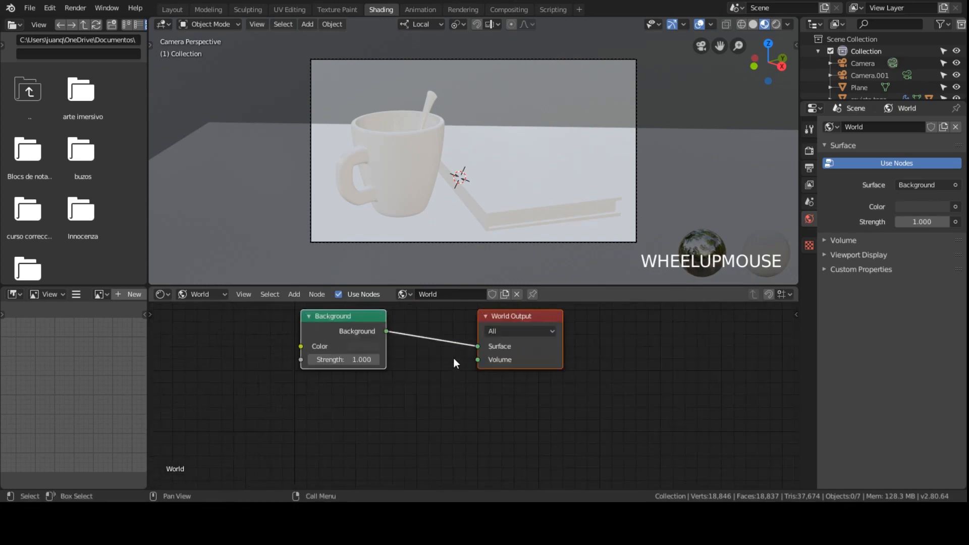
middle_drag(482, 399, 491, 402)
scroll(476, 387, up, 3)
scroll(476, 386, down, 3)
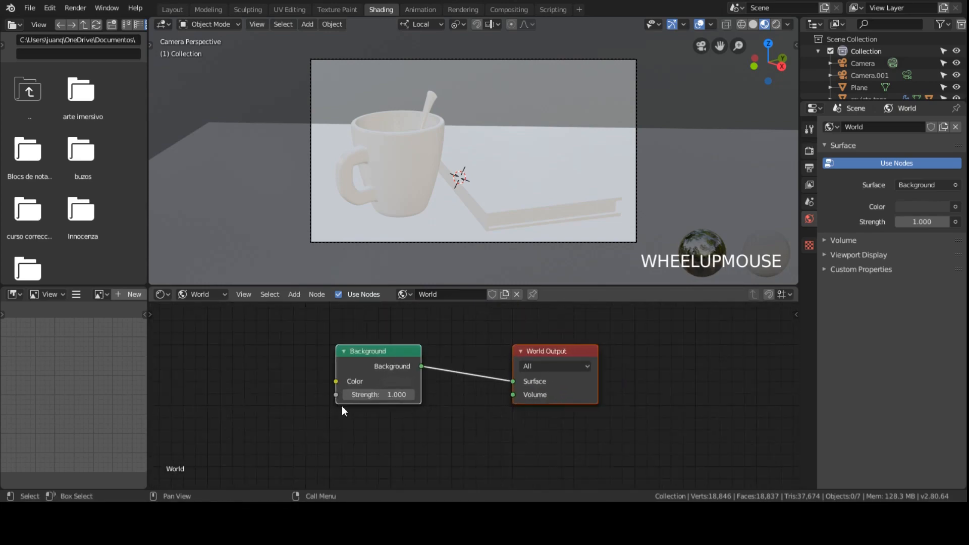
Set the world Background strength to 0.8 in rendered viewport shading and save the file
click(778, 23)
mouse_move(379, 394)
mouse_down()
mouse_move(407, 394)
mouse_move(369, 395)
mouse_up()
key(ctrl+s)
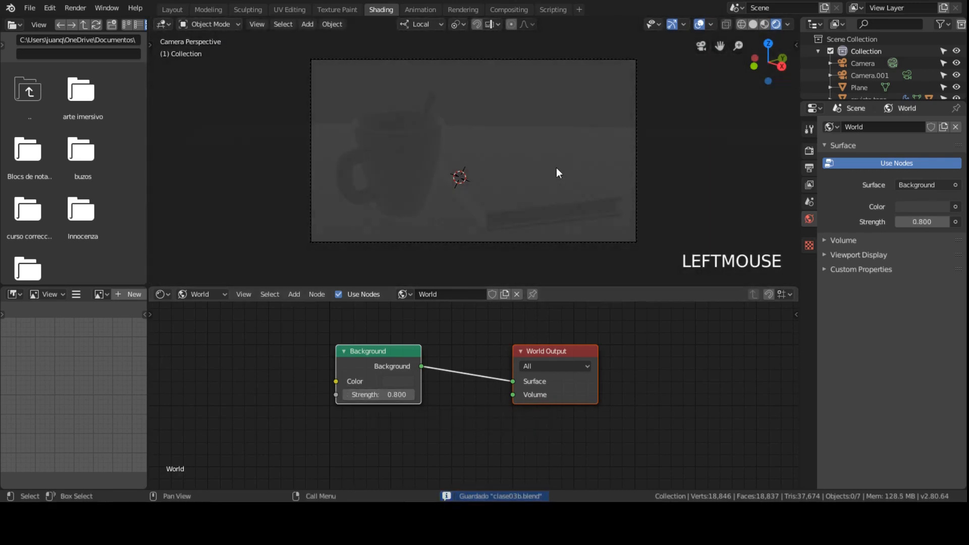
Compare the camera view in material preview, solid and rendered viewport shading
click(764, 25)
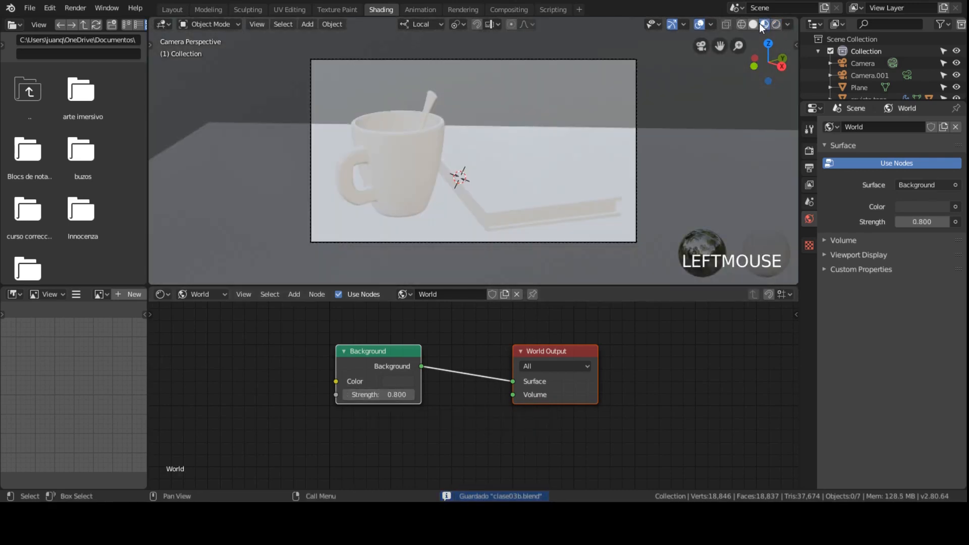
click(775, 25)
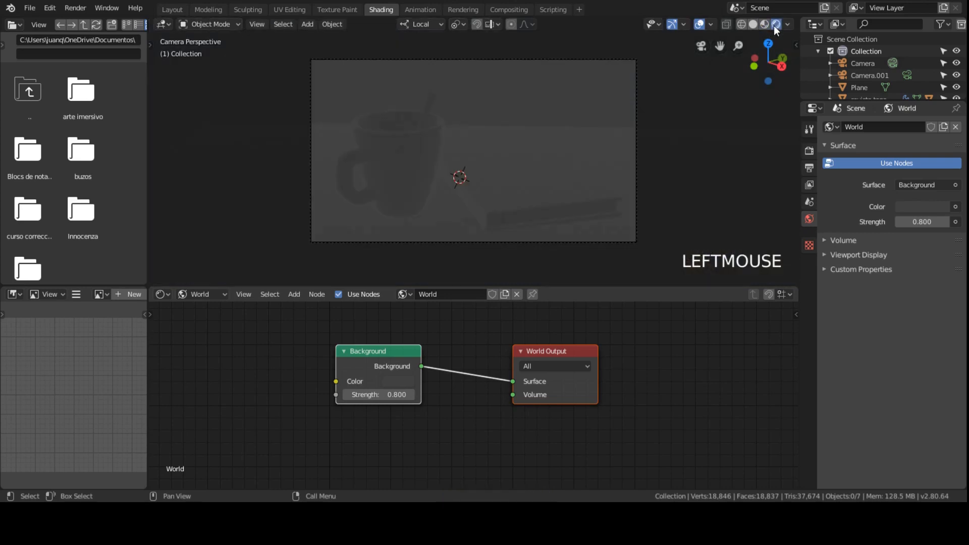
click(765, 25)
click(753, 25)
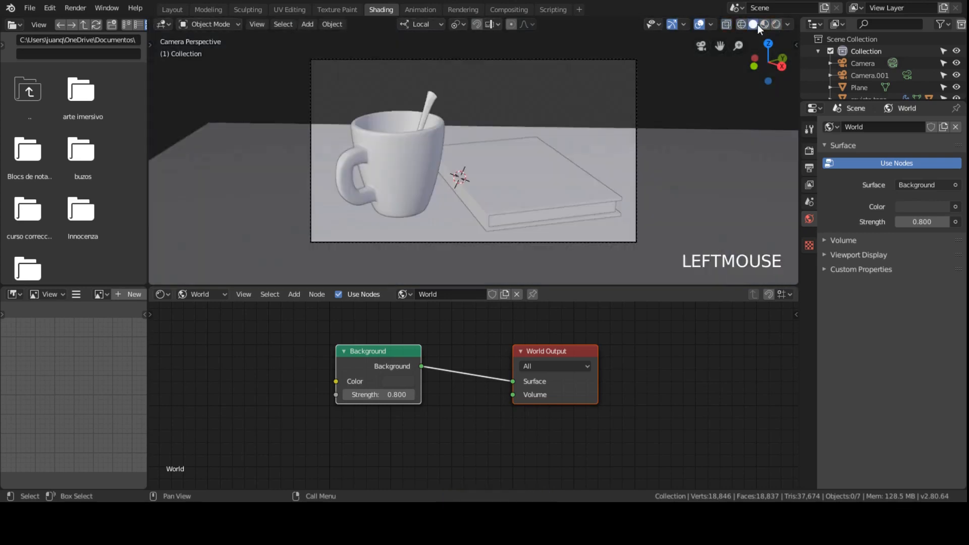
click(765, 25)
click(776, 25)
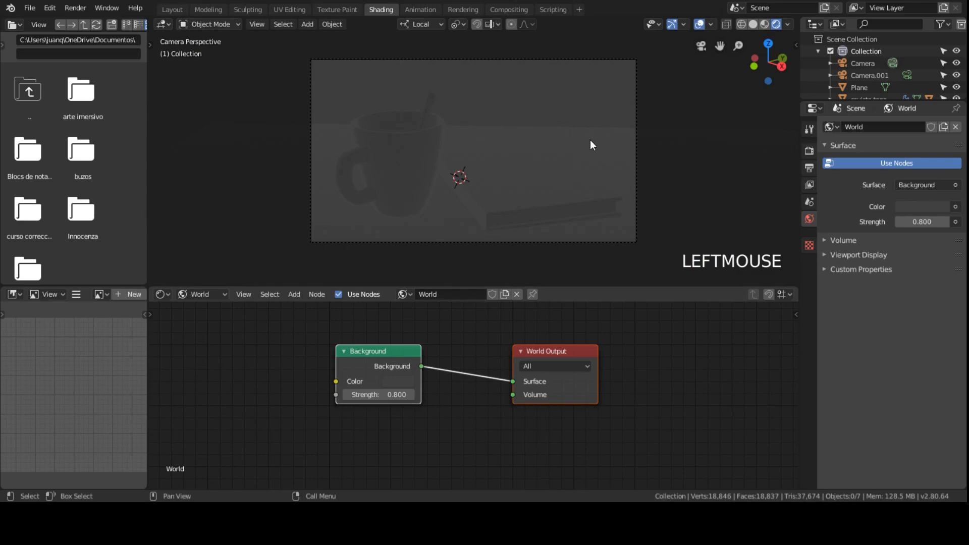
Set the world Background strength to 3.4 and move the Background and World Output nodes closer together
scroll(394, 369, down, 1)
drag(375, 394, 445, 394)
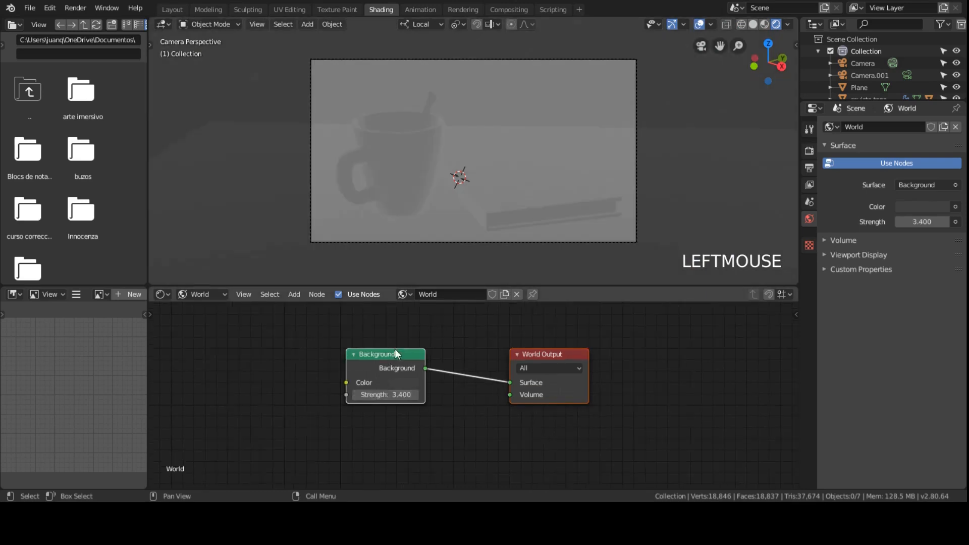
drag(382, 359, 396, 364)
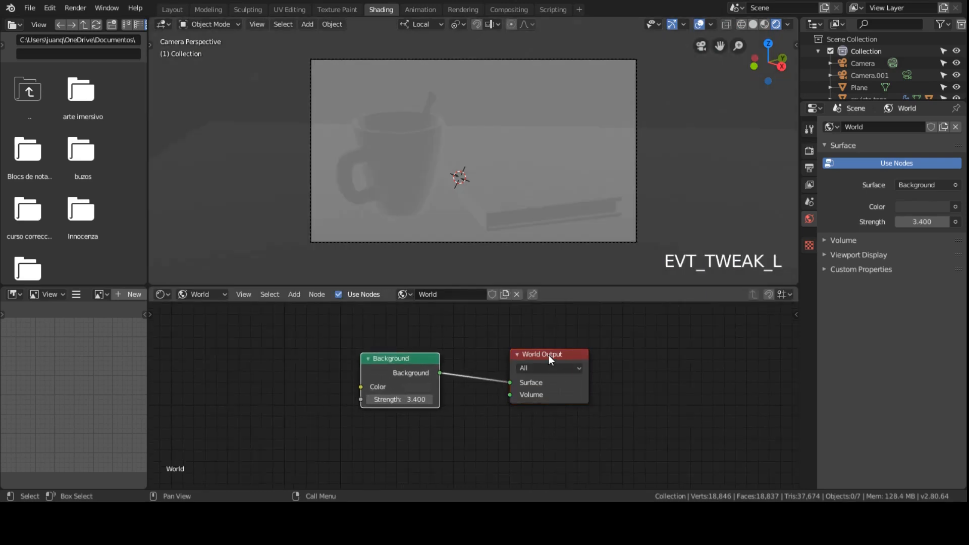
drag(548, 355, 526, 349)
drag(416, 360, 423, 350)
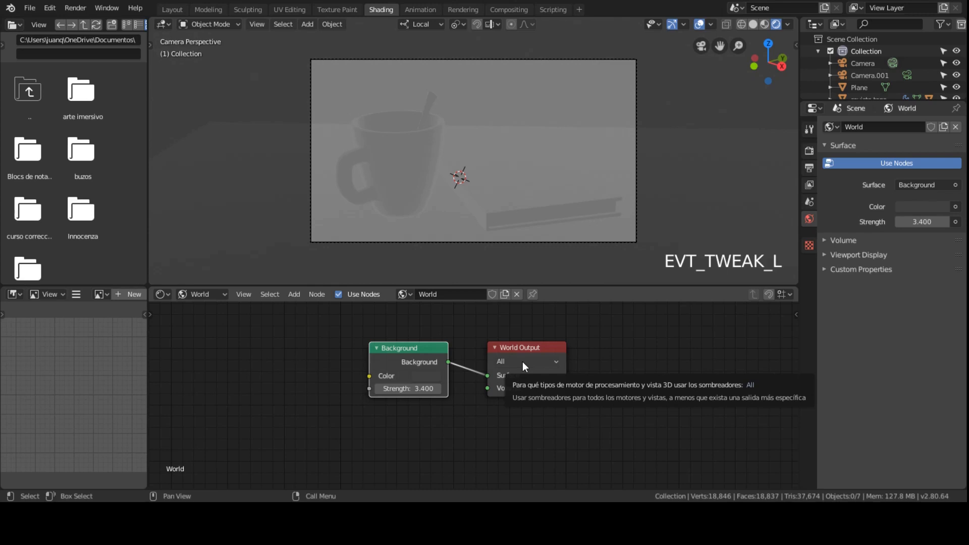
Move the World Output node far to the right and place the Background node below and to the right of it
scroll(516, 352, down, 1)
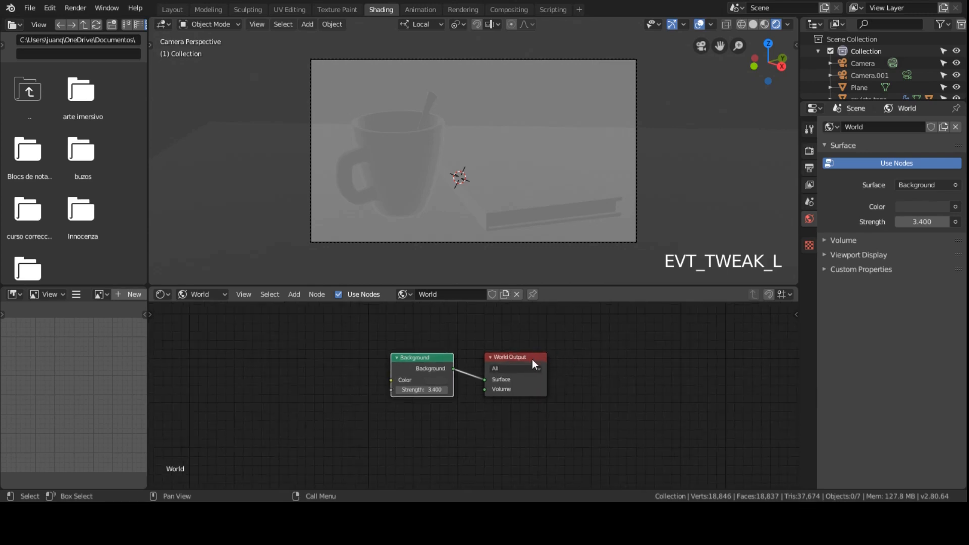
drag(532, 359, 700, 343)
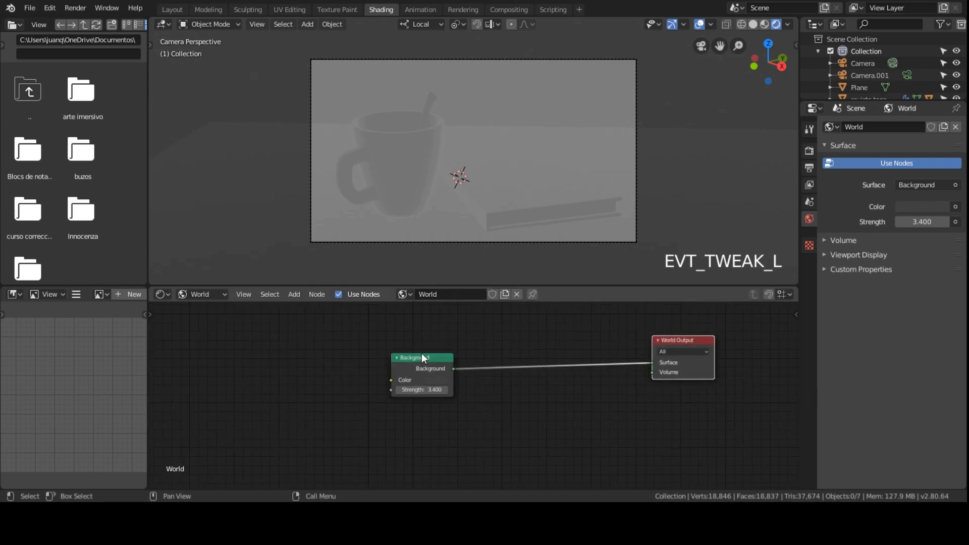
drag(423, 358, 751, 403)
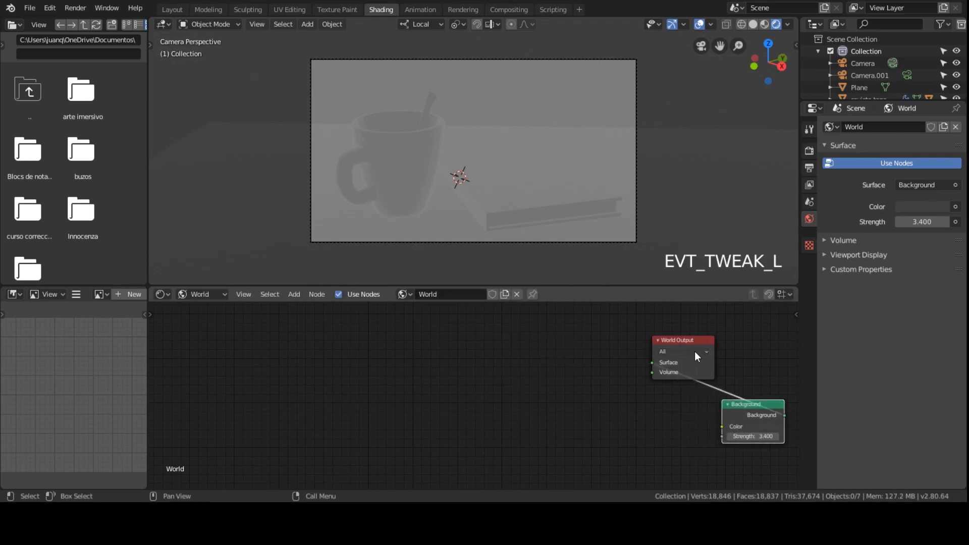
Place the Background node to the left of the World Output node and bring the two close together, roughly level
drag(693, 345, 715, 336)
drag(727, 401, 554, 359)
middle_drag(516, 381, 449, 381)
scroll(491, 381, up, 4)
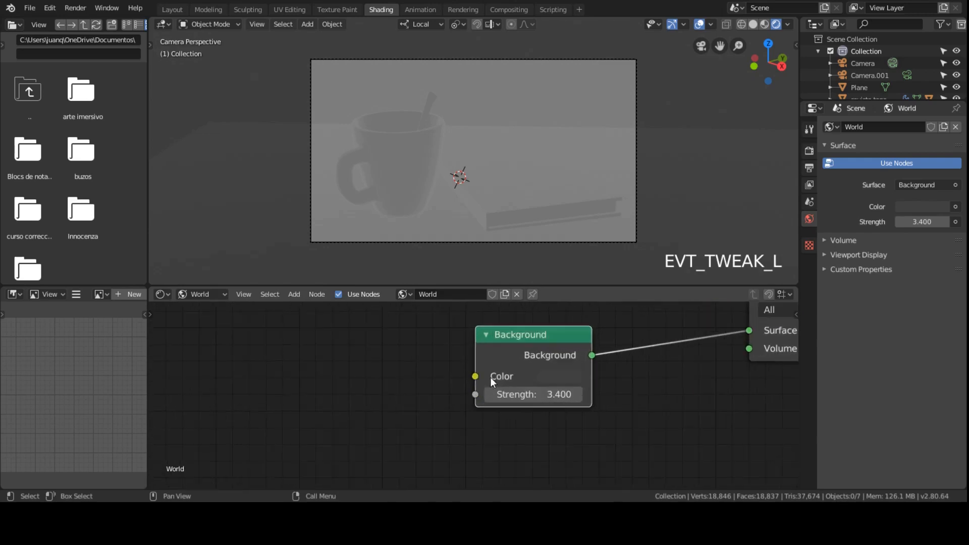
middle_drag(688, 364, 555, 406)
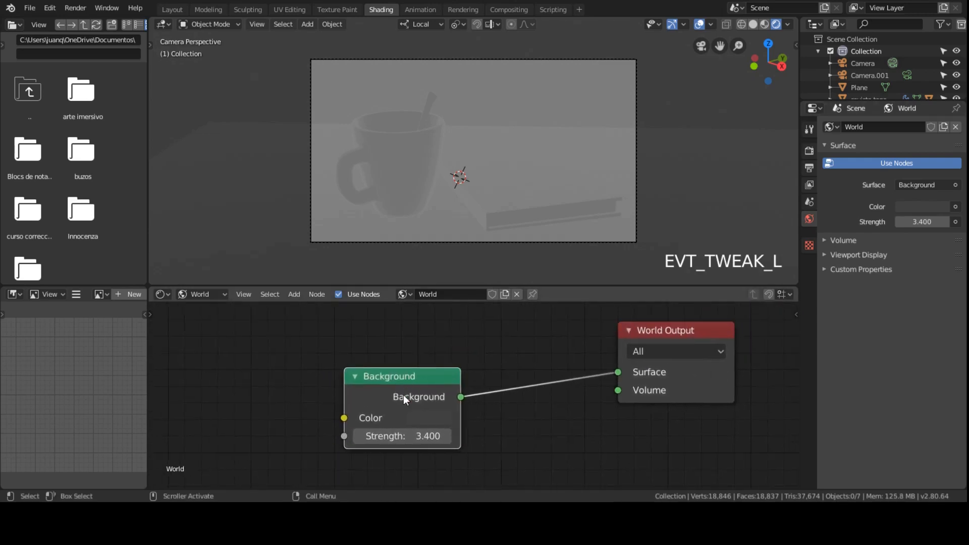
scroll(404, 395, up, 1)
drag(677, 319, 609, 350)
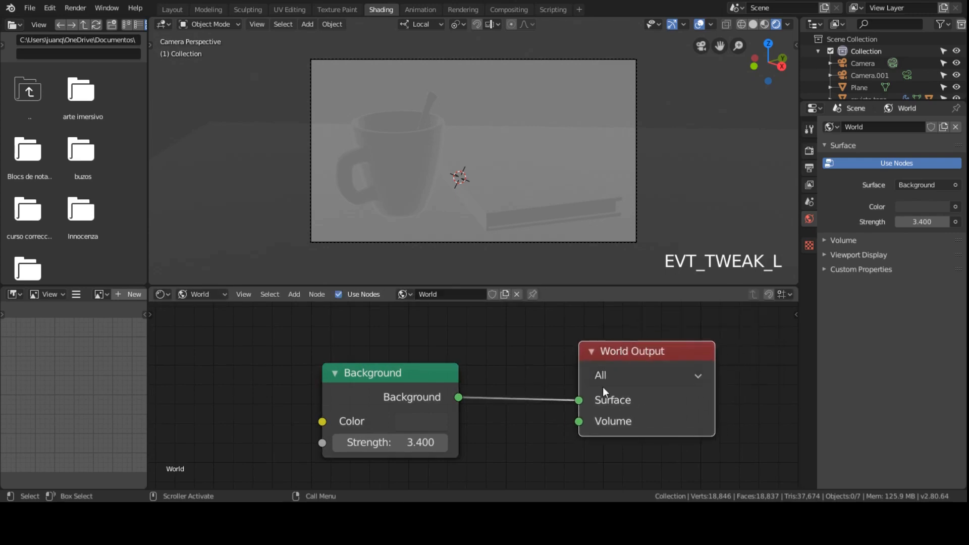
click(640, 343)
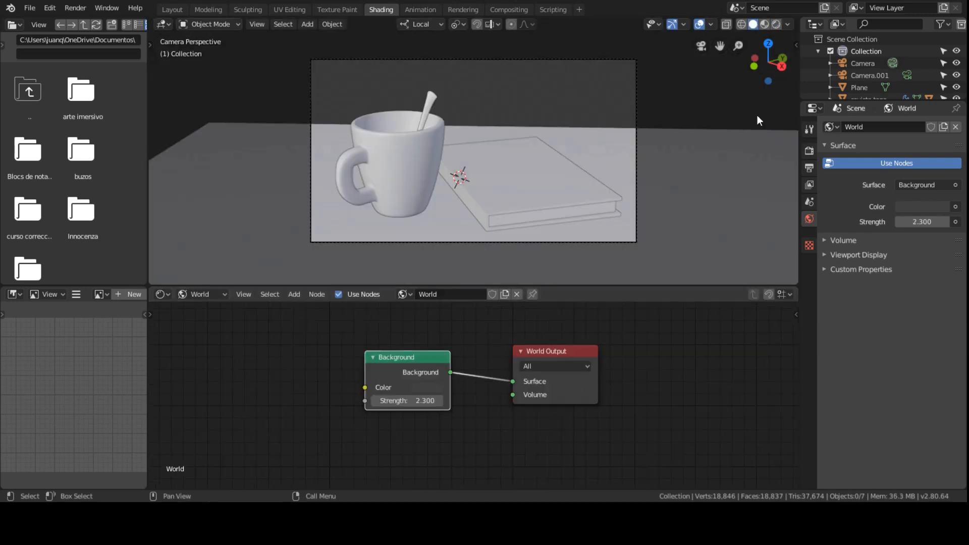
Switch the viewport to rendered shading and move the Background node slightly closer to the World Output node
click(776, 24)
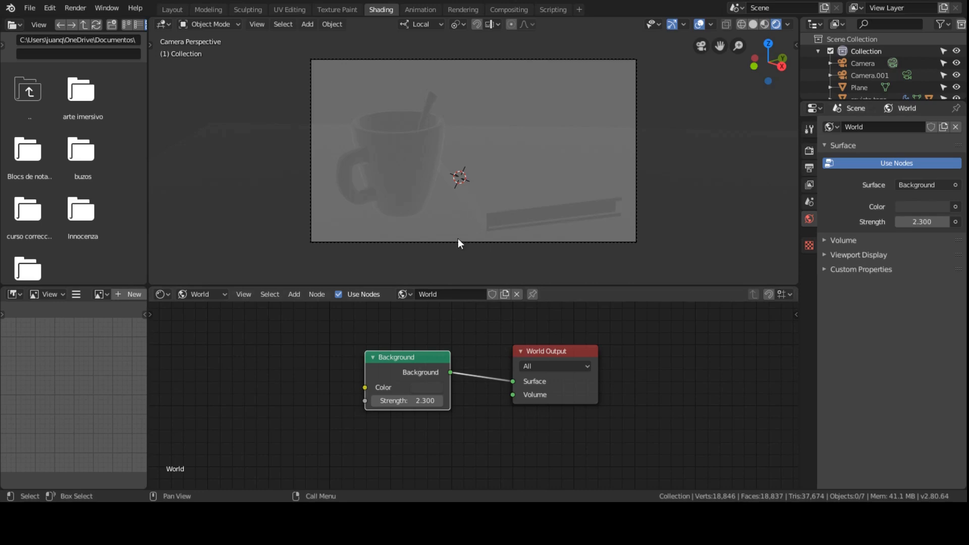
drag(394, 353, 396, 347)
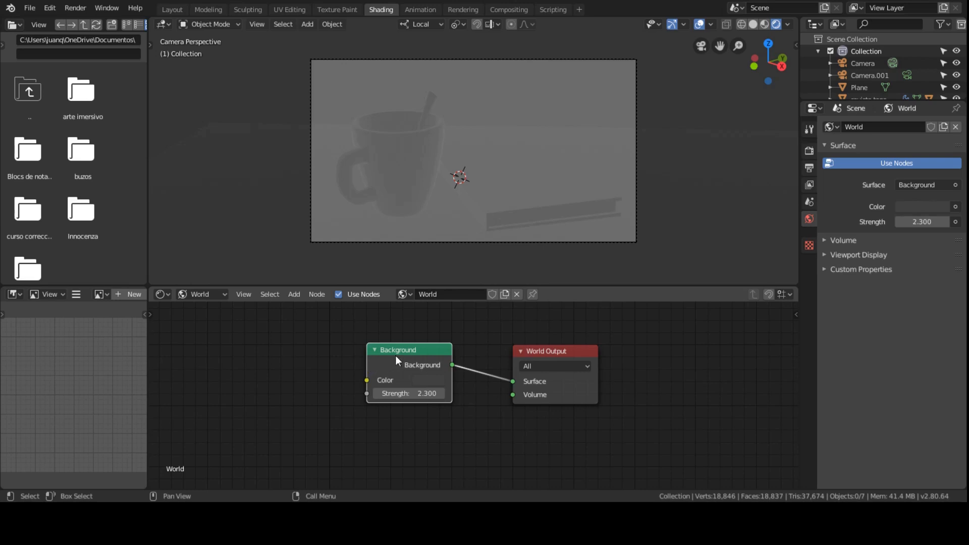
drag(395, 356, 411, 361)
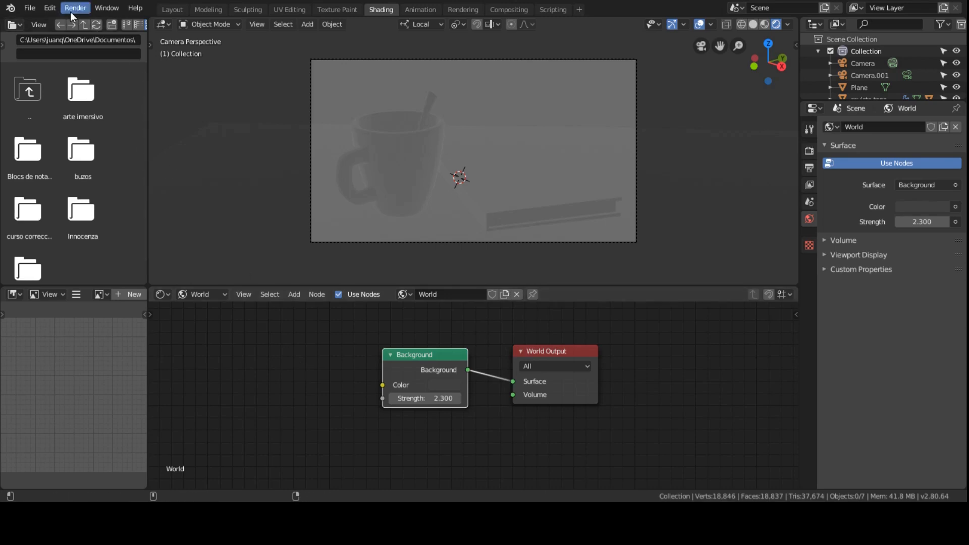
Open the Preferences
click(49, 8)
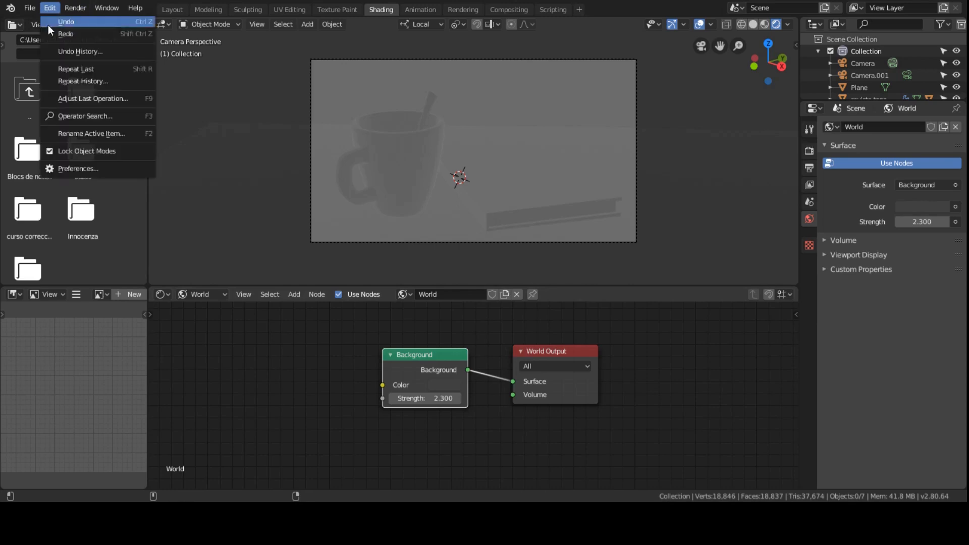
click(70, 169)
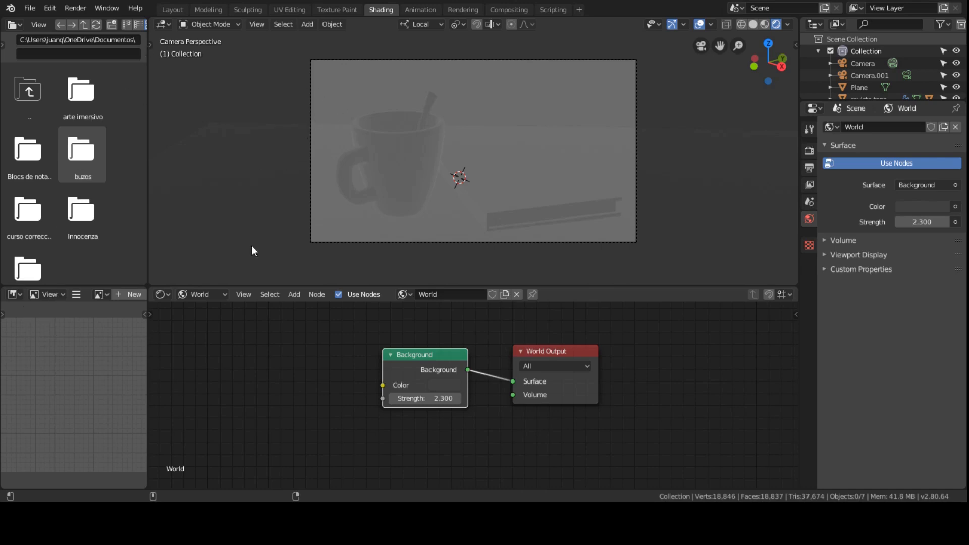
scroll(361, 364, down, 2)
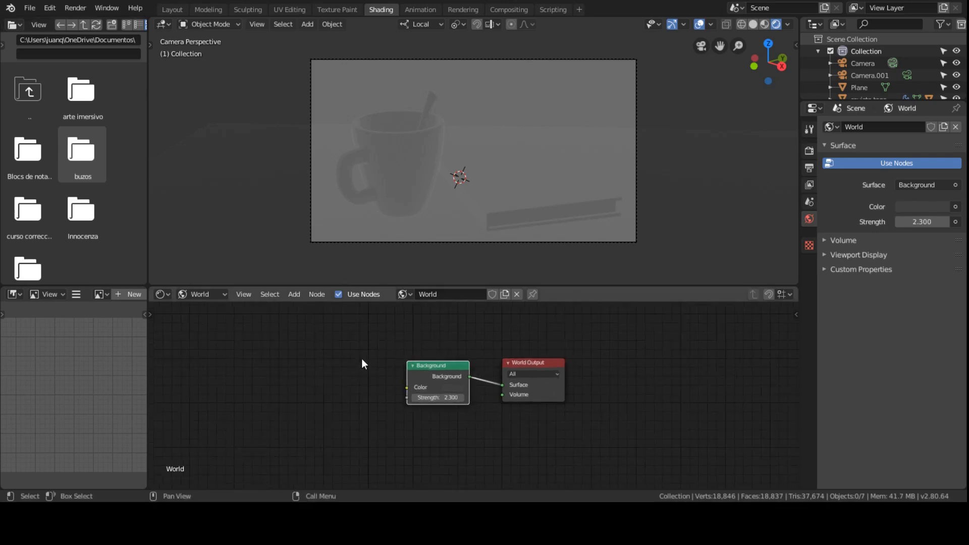
scroll(343, 345, up, 2)
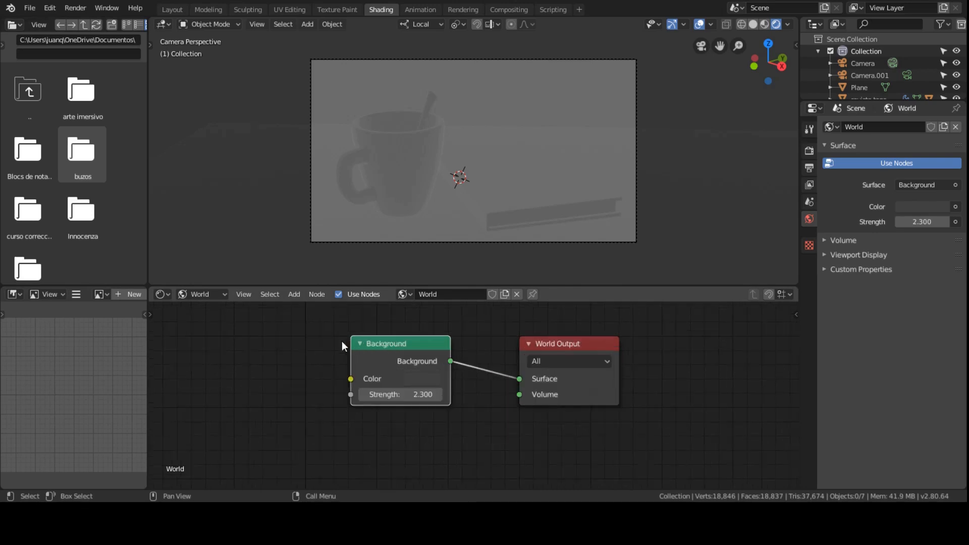
scroll(369, 344, down, 4)
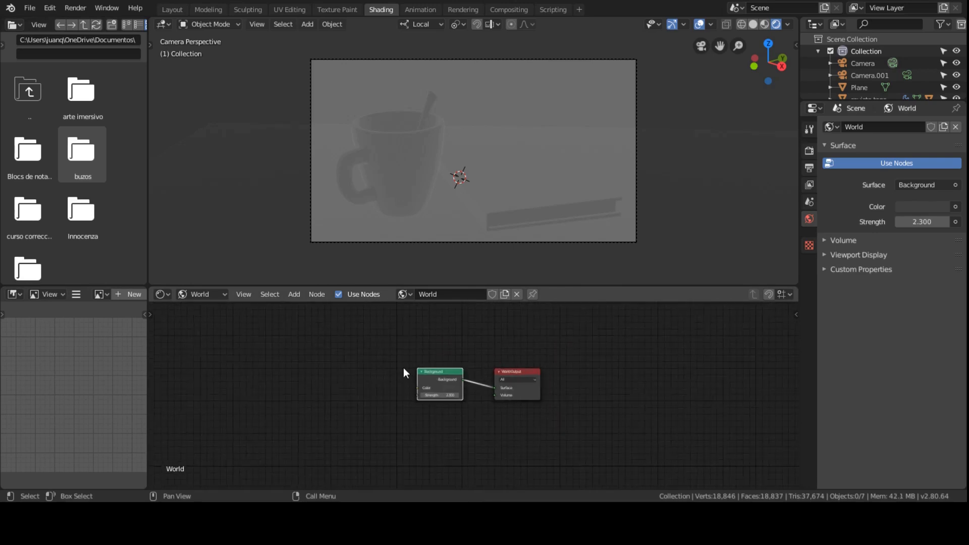
scroll(325, 425, up, 5)
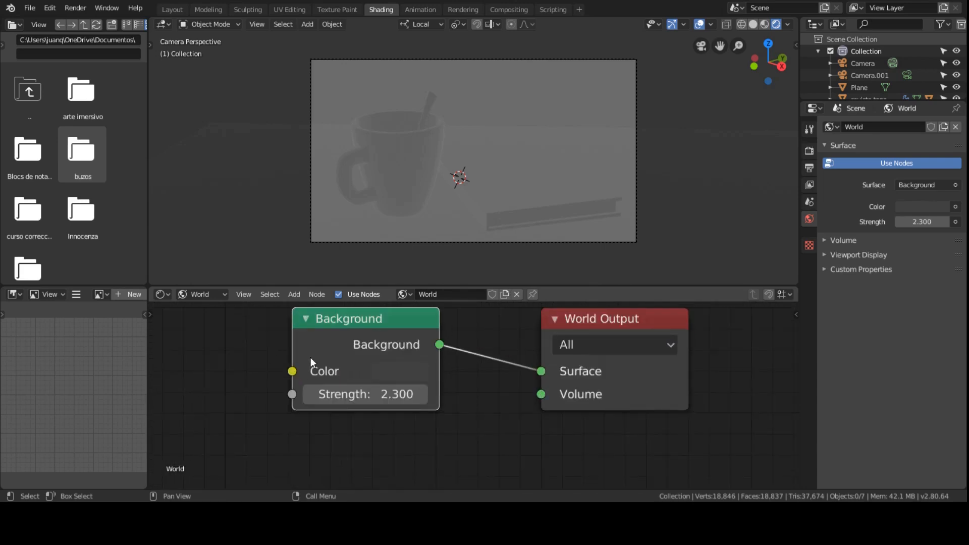
scroll(371, 363, down, 5)
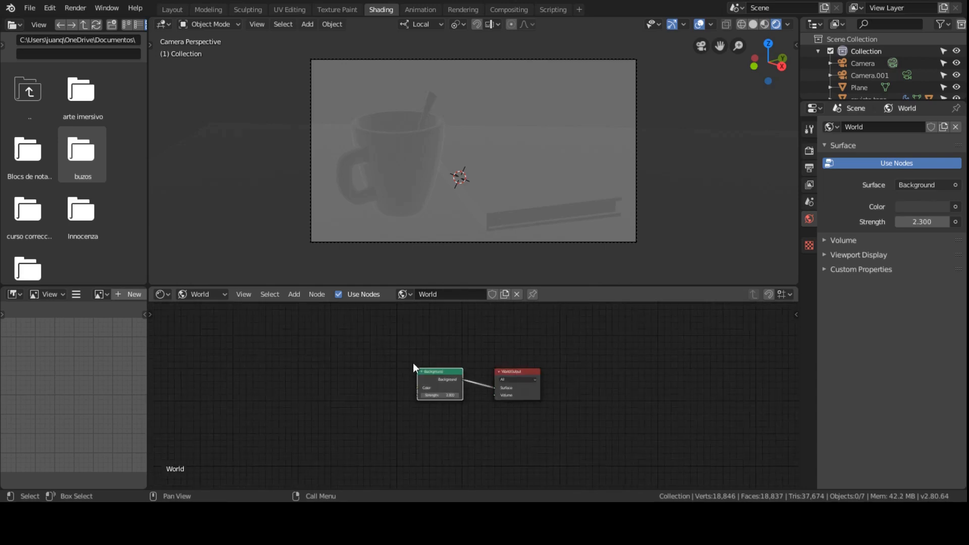
Show the sidebar in the world node editor, toggling it off and on and leaving it visible
click(797, 314)
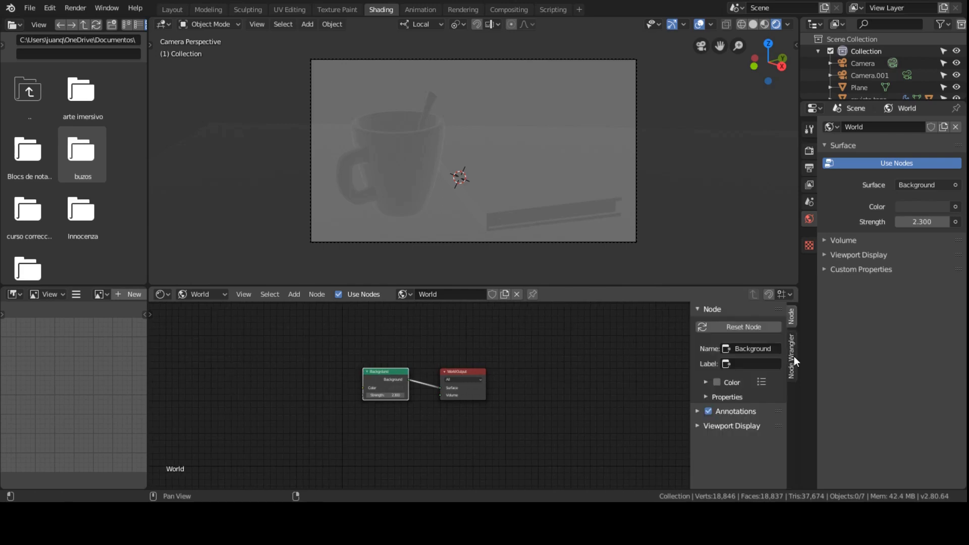
mouse_move(379, 376)
mouse_down()
mouse_move(370, 327)
mouse_move(384, 368)
mouse_up()
scroll(384, 367, up, 4)
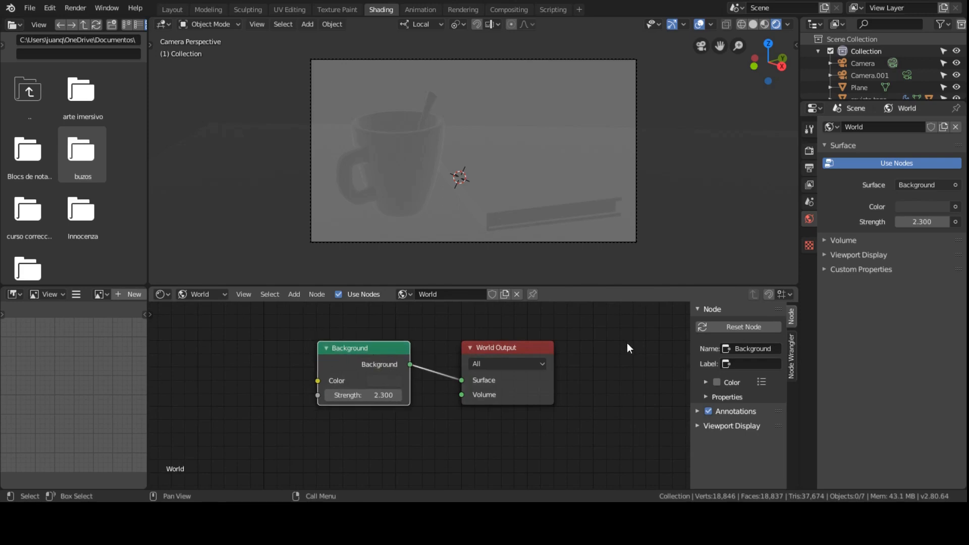
key(n)
key(n)
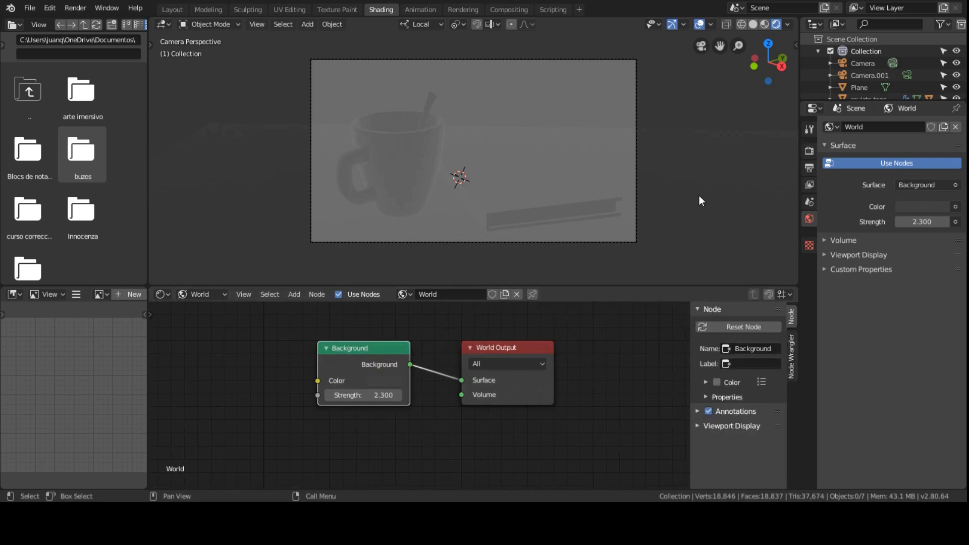
key(n)
key(n)
key(n)
key(n)
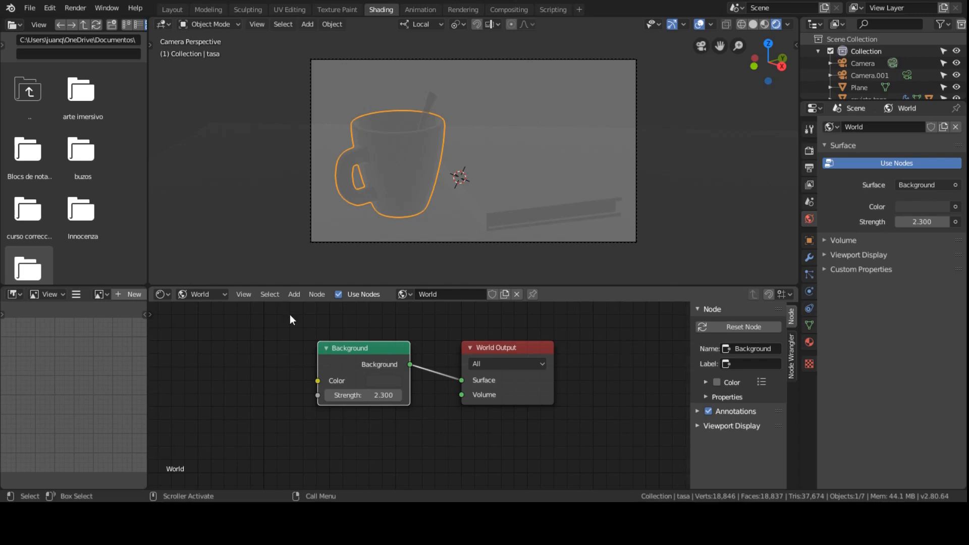
Switch the shader type to Object for the selected mug and return it to World
click(187, 296)
click(196, 294)
click(196, 294)
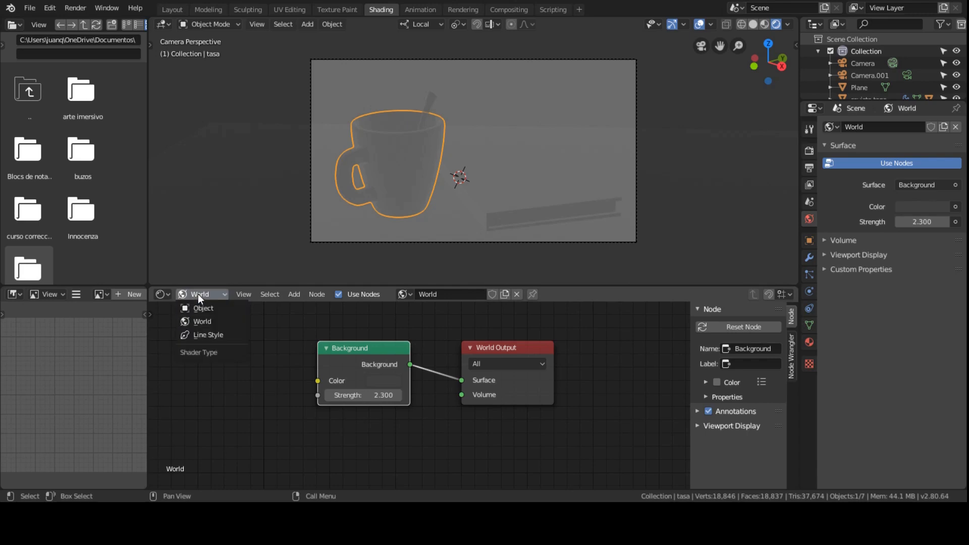
click(204, 307)
click(204, 294)
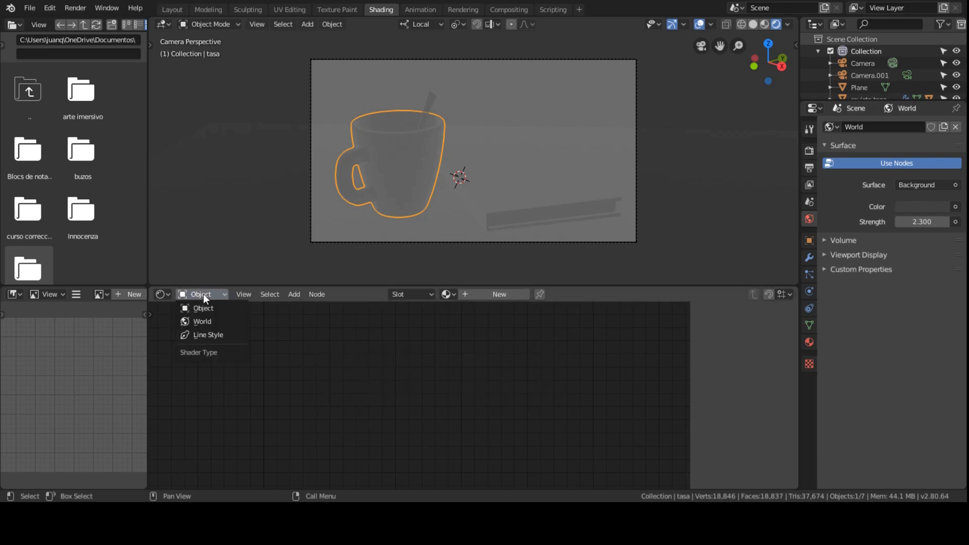
click(211, 322)
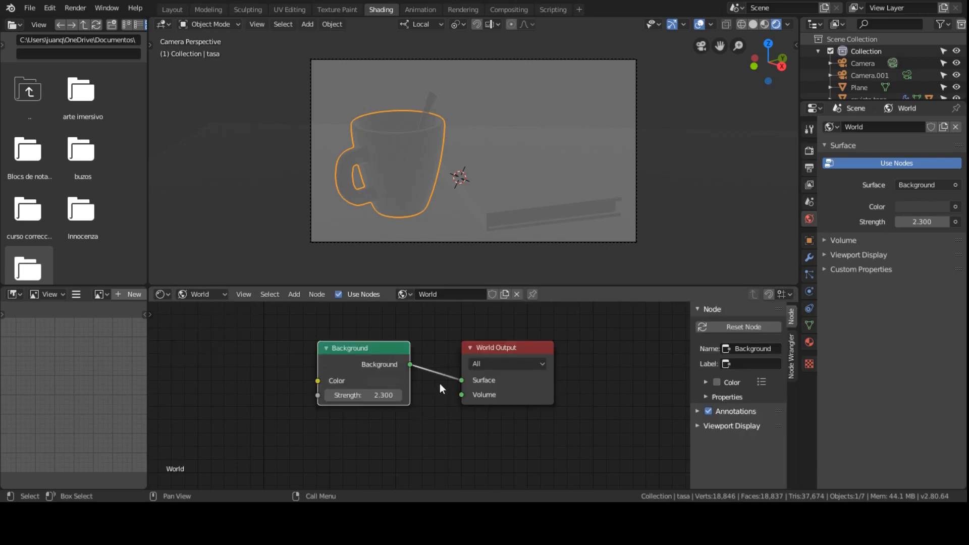
Show the Node Wrangler tools in the node editor's sidebar, comparing them with the Node properties
scroll(440, 383, down, 1)
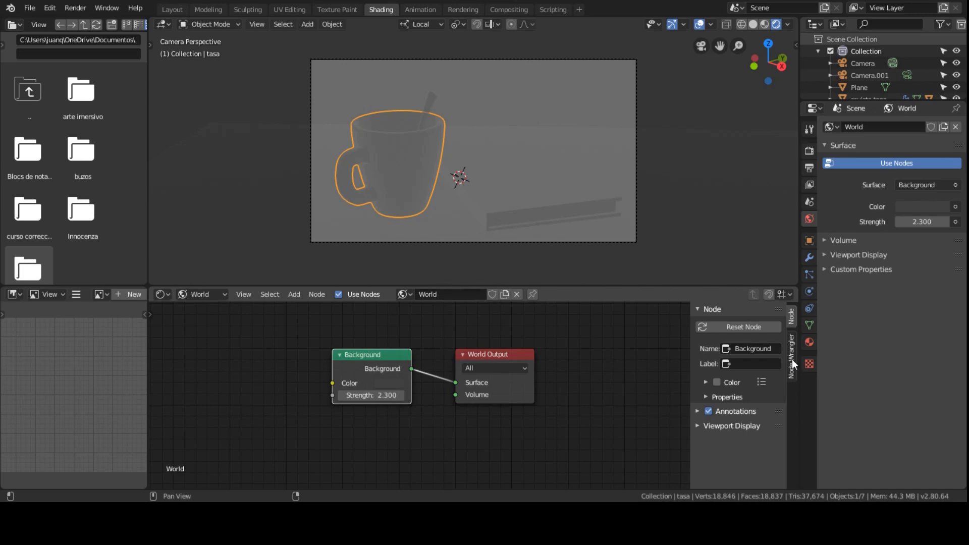
click(792, 359)
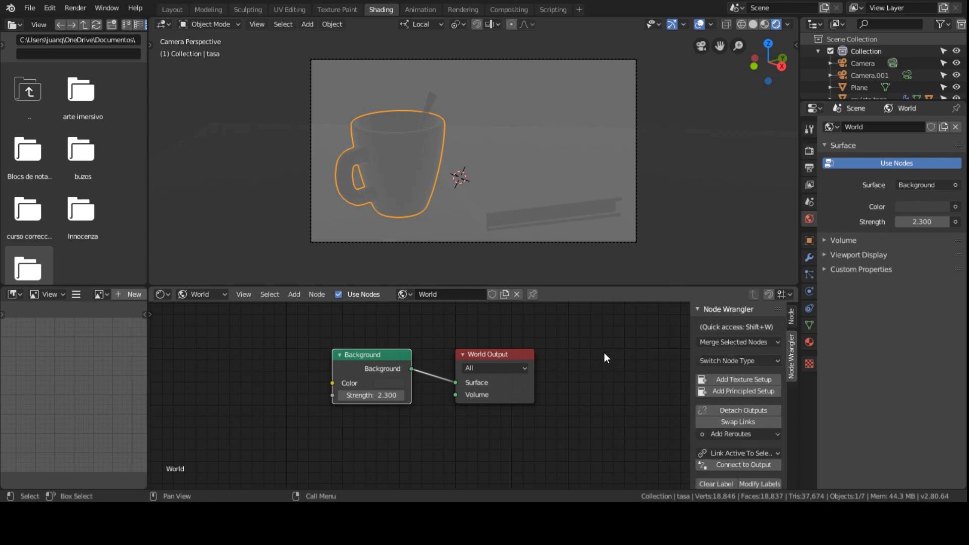
scroll(404, 364, down, 1)
middle_drag(387, 364, 513, 355)
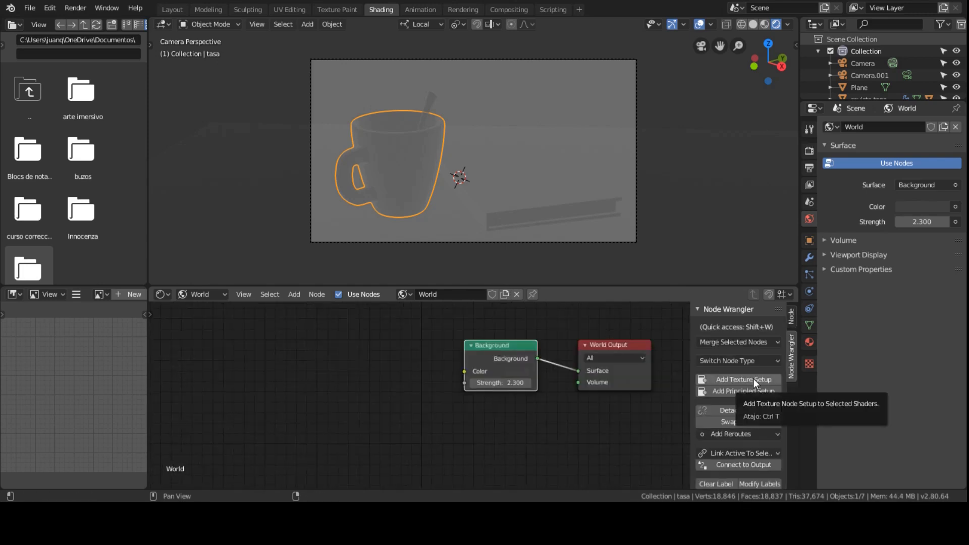
click(792, 317)
click(792, 356)
click(791, 318)
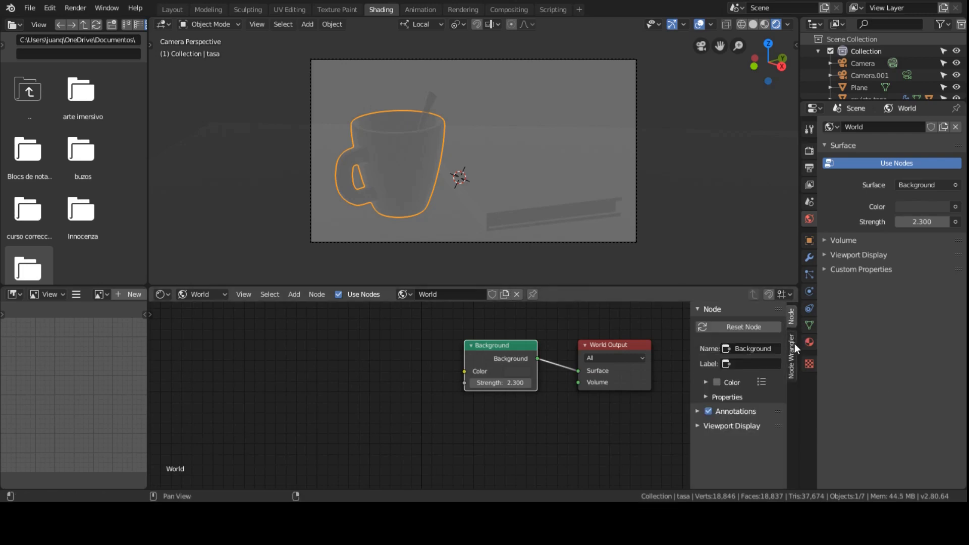
click(792, 343)
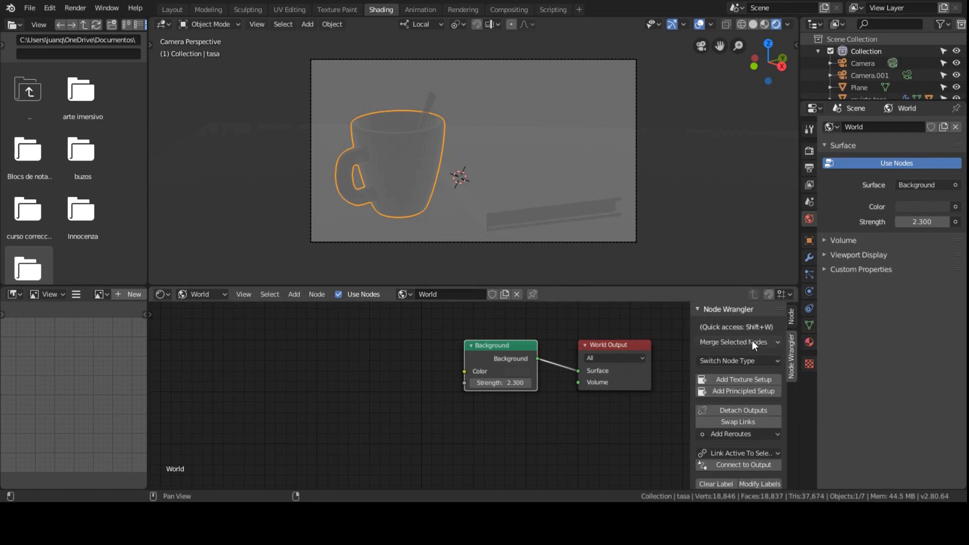
Add a Node Wrangler texture setup to the Background node and space the Background and World Output nodes out beside it
click(743, 378)
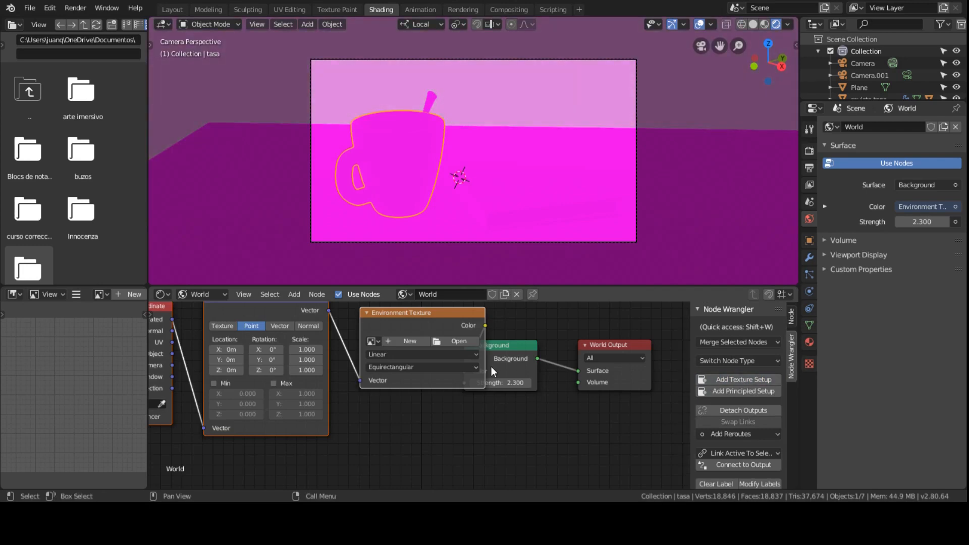
key(Home)
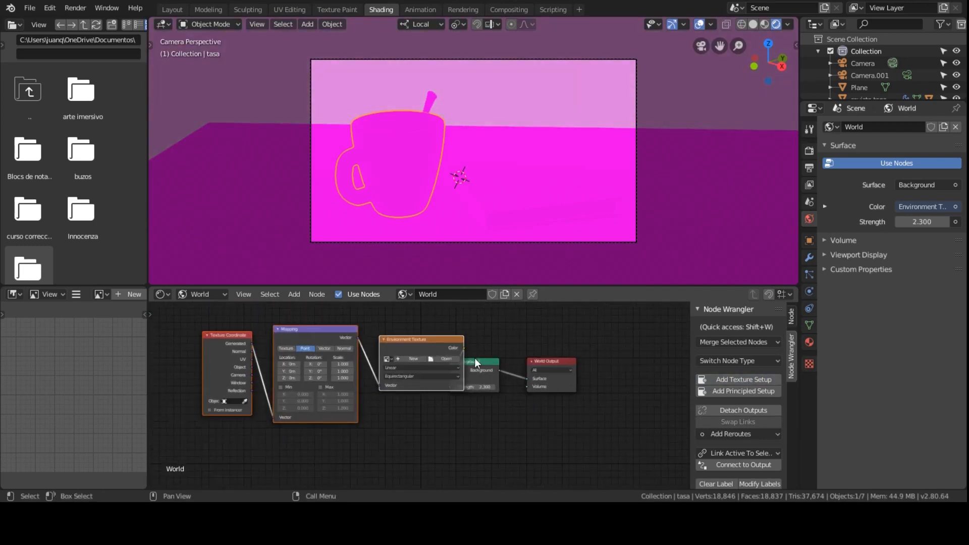
drag(474, 359, 495, 353)
drag(559, 363, 587, 347)
drag(477, 357, 491, 353)
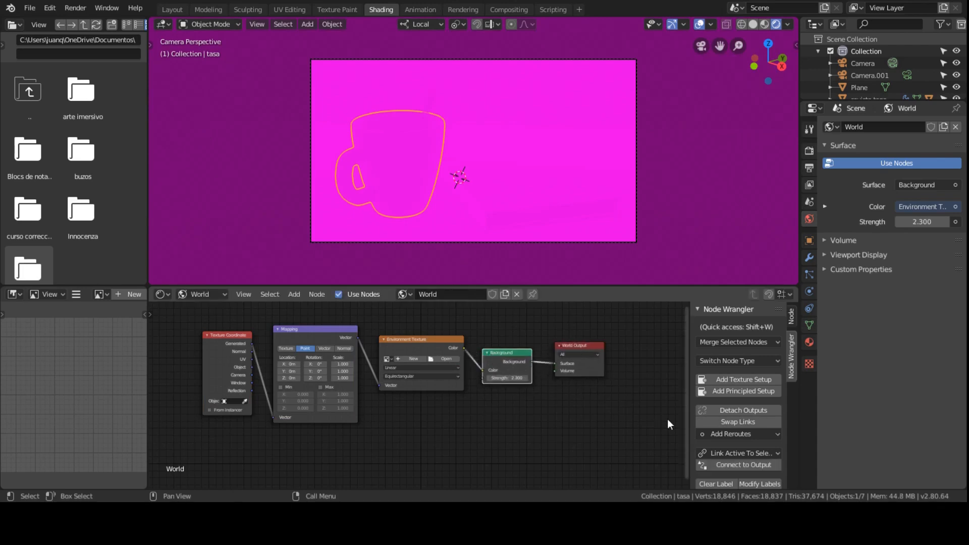
Undo the node moves and the texture setup added to the Background node
key(ctrl+z)
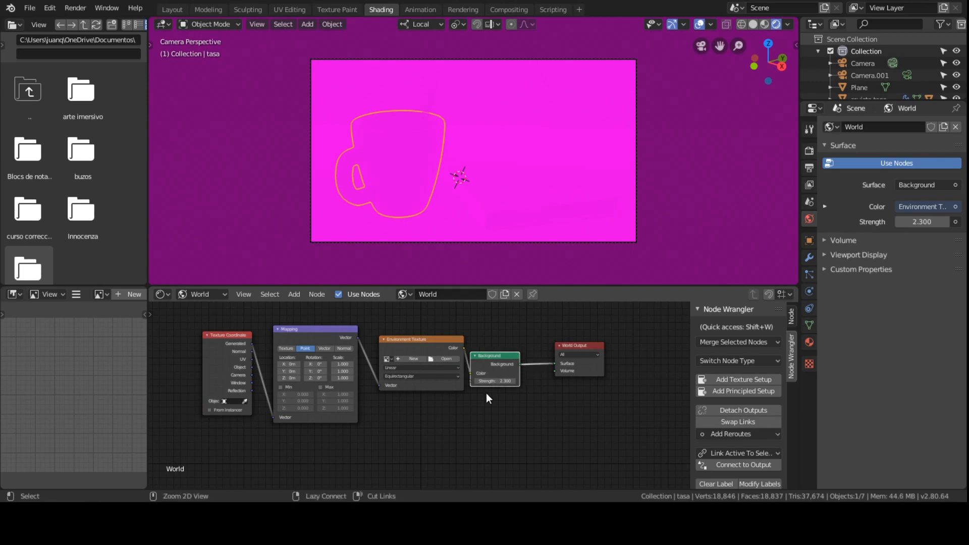
key(ctrl+z)
key(ctrl+z)
key(ctrl+z)
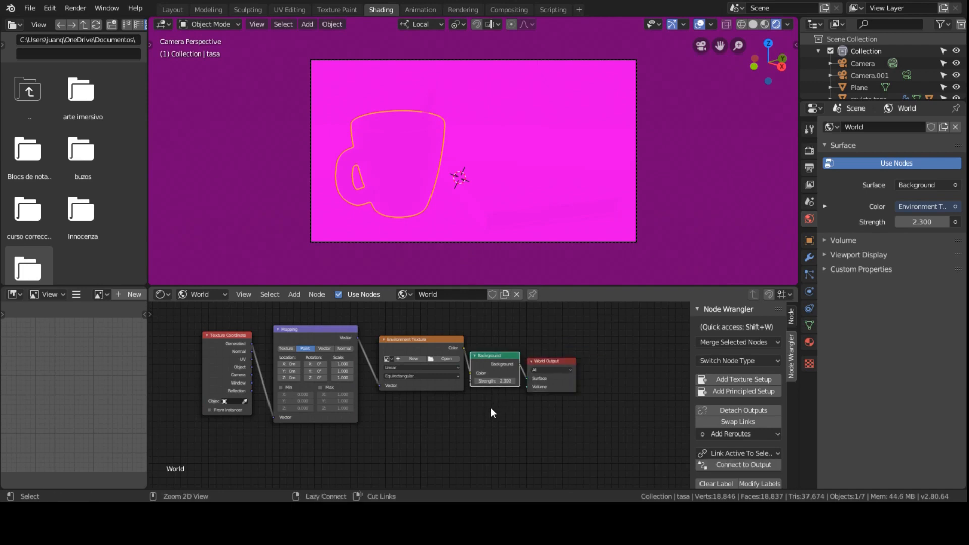
key(ctrl+z)
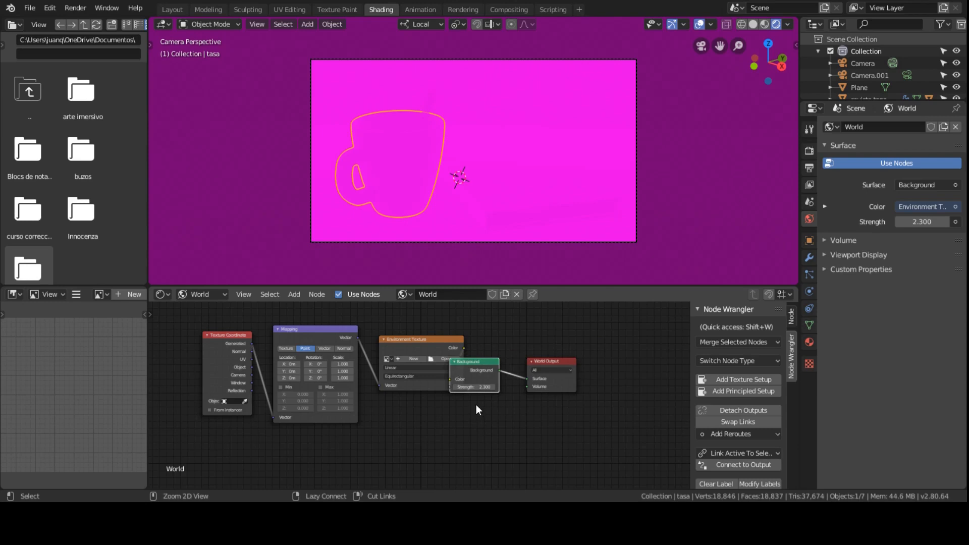
key(ctrl+z)
key(ctrl+z)
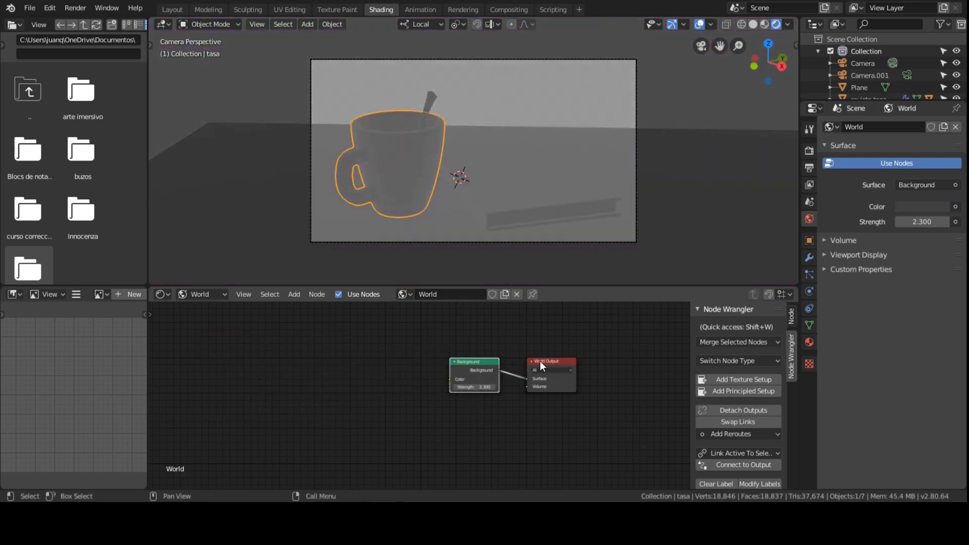
Try adding a texture setup to the World Output node and undo it
click(757, 382)
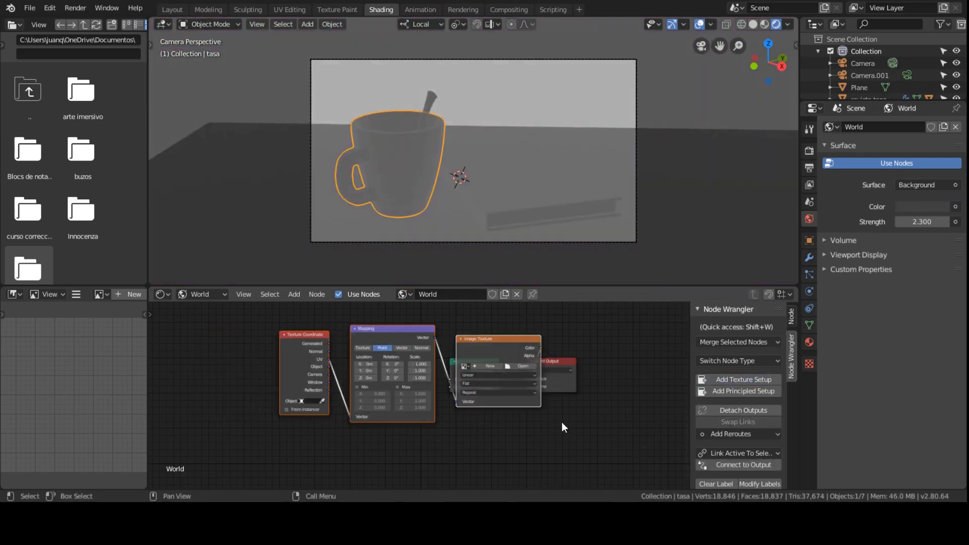
key(ctrl+z)
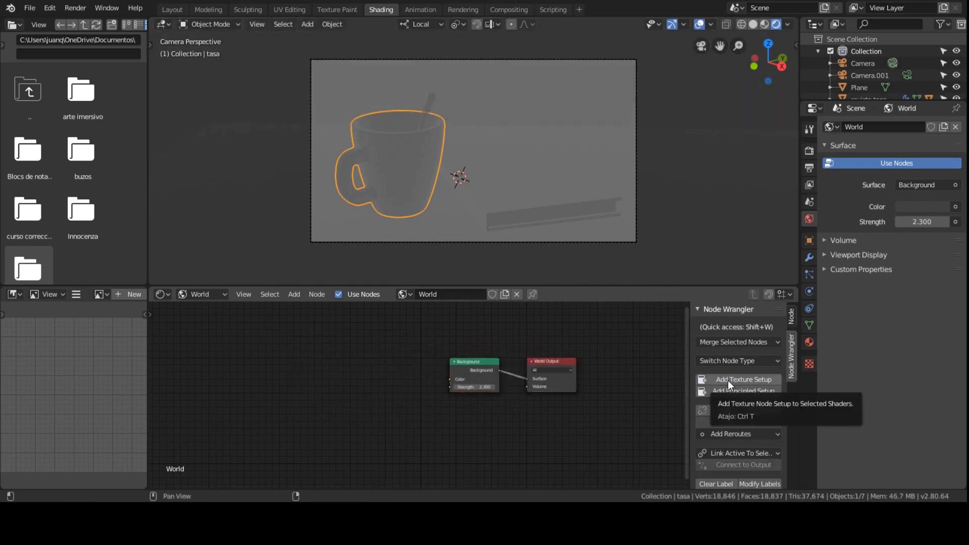
Try adding a Node Wrangler texture setup to the Background node and undo it
click(475, 361)
scroll(474, 360, up, 6)
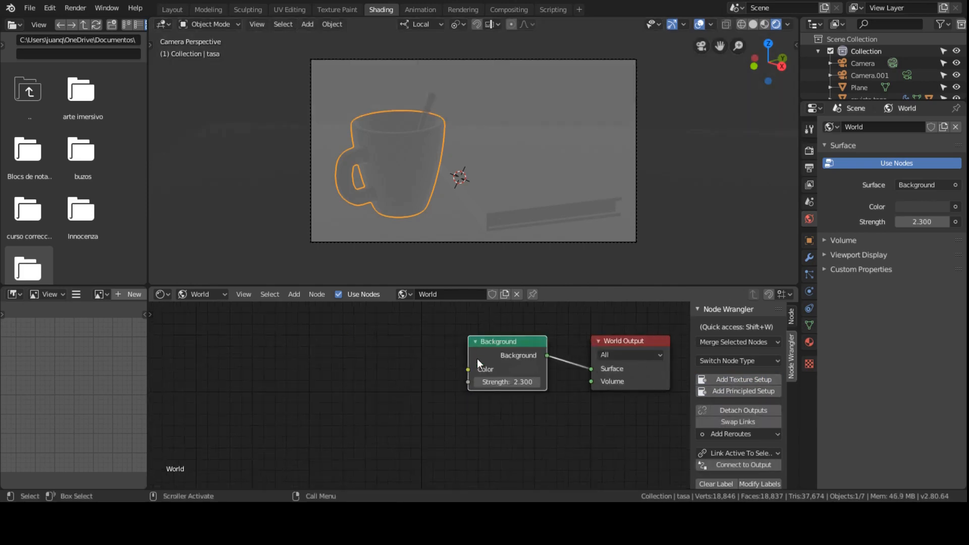
middle_drag(428, 349, 758, 383)
click(737, 380)
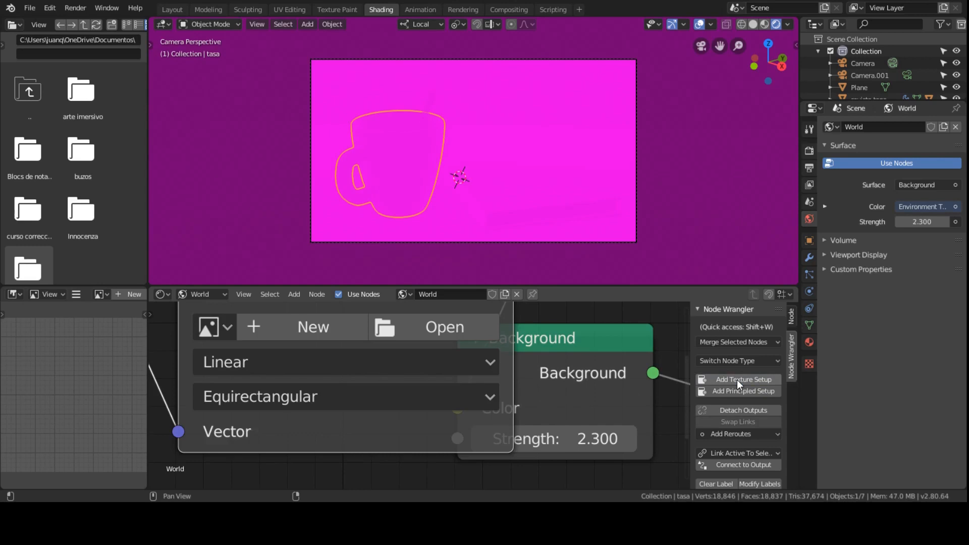
key(ctrl+z)
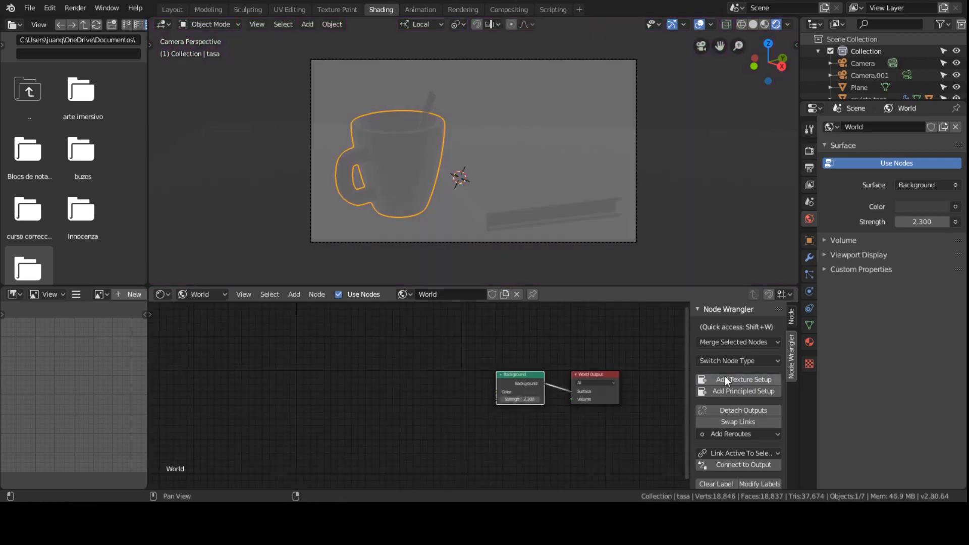
Use solid viewport shading while adding a Node Wrangler texture setup to the Background node, and return the viewport to rendered shading
click(753, 23)
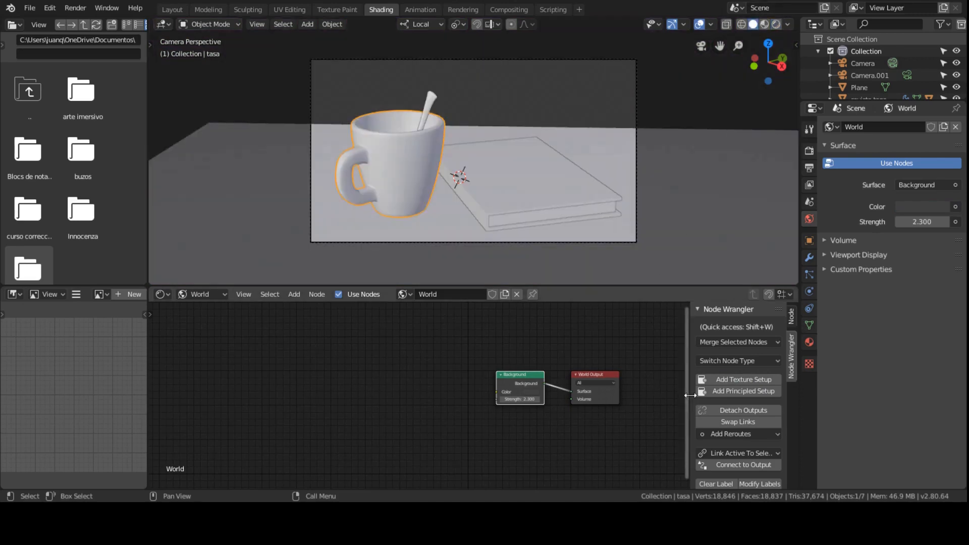
click(742, 380)
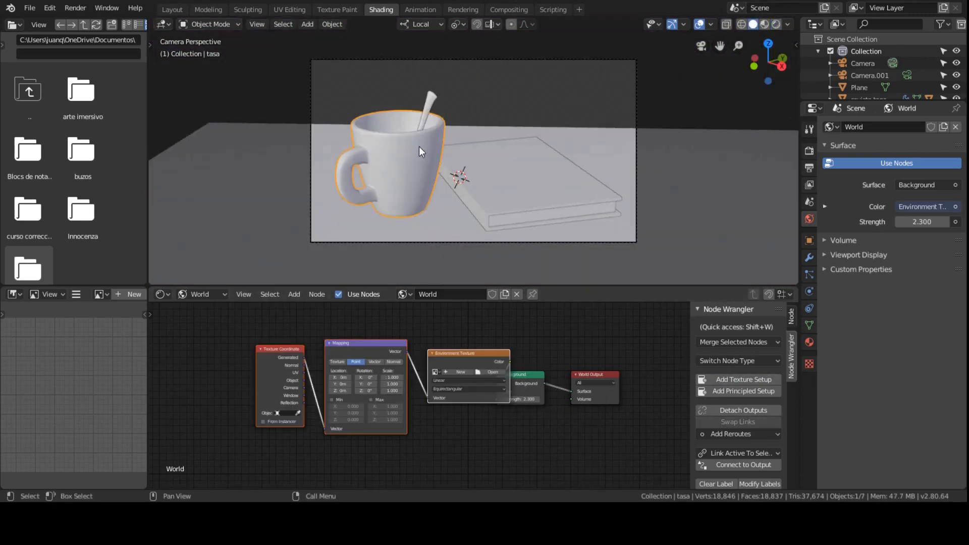
click(743, 25)
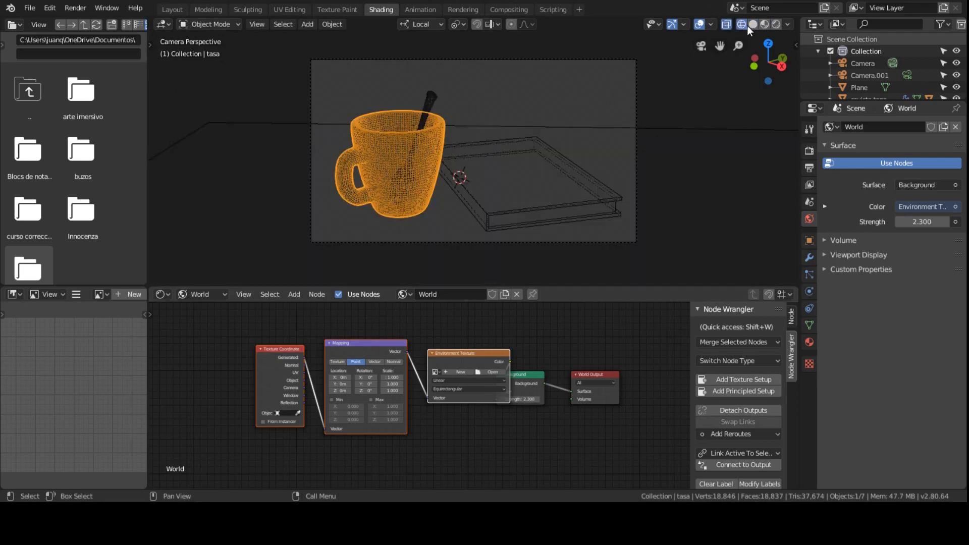
click(753, 24)
click(765, 24)
click(778, 24)
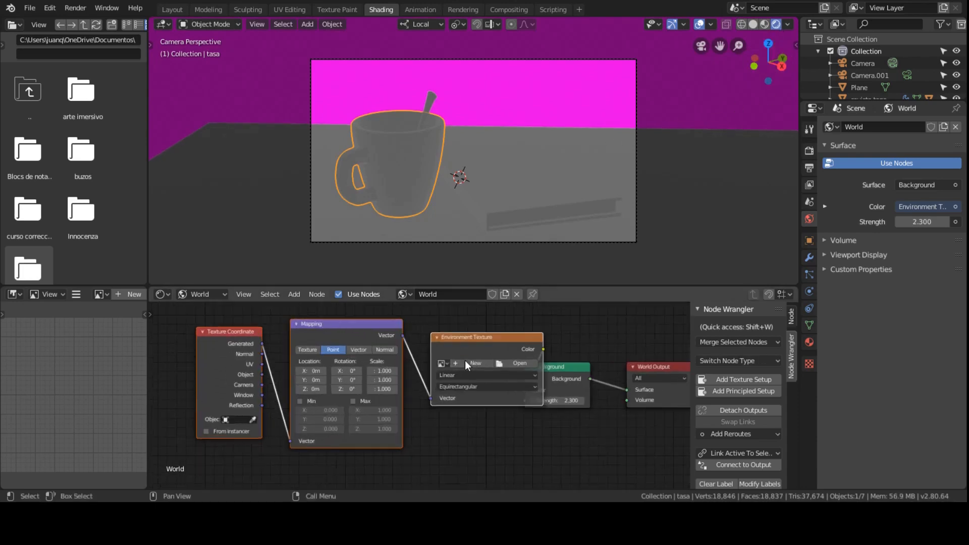
Space out the Texture Coordinate, Mapping and Environment Texture nodes so none overlaps its neighbour or the Background node
scroll(465, 360, up, 2)
scroll(501, 226, up, 3)
scroll(485, 252, down, 4)
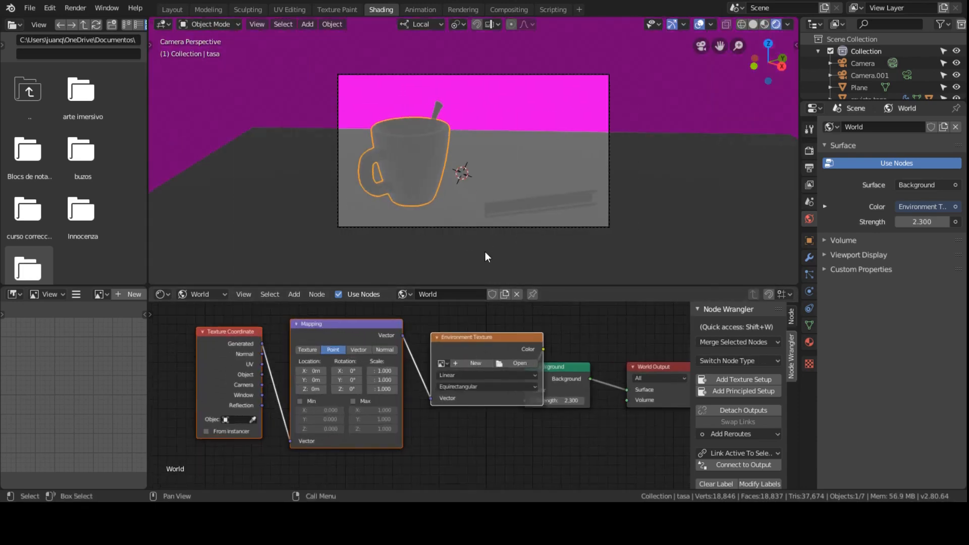
click(754, 24)
click(765, 24)
click(777, 24)
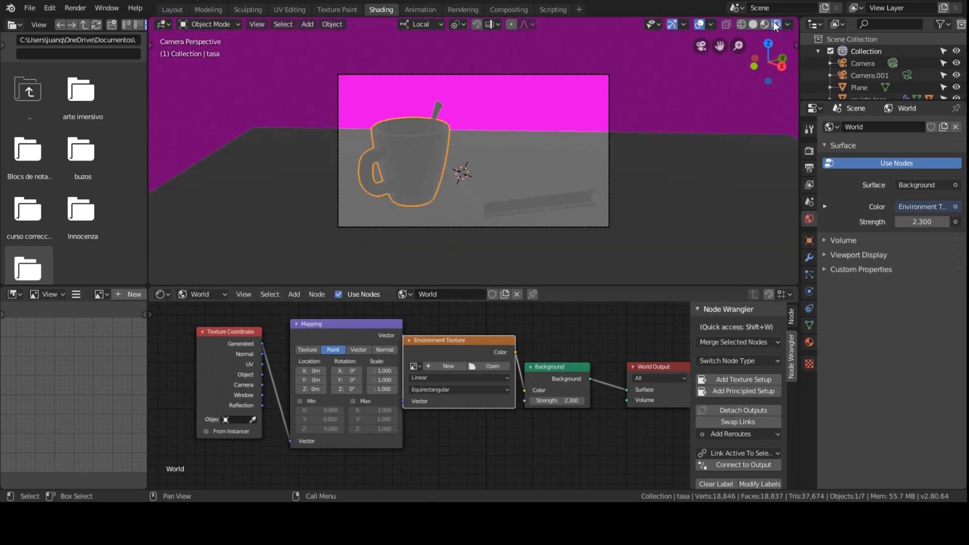
scroll(532, 187, up, 2)
scroll(532, 187, down, 3)
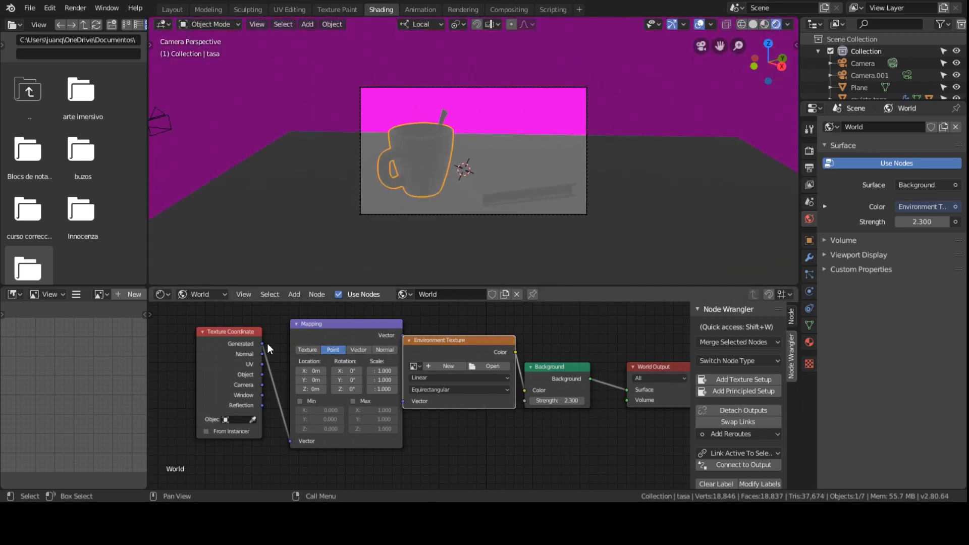
drag(235, 328, 197, 321)
drag(332, 324, 298, 326)
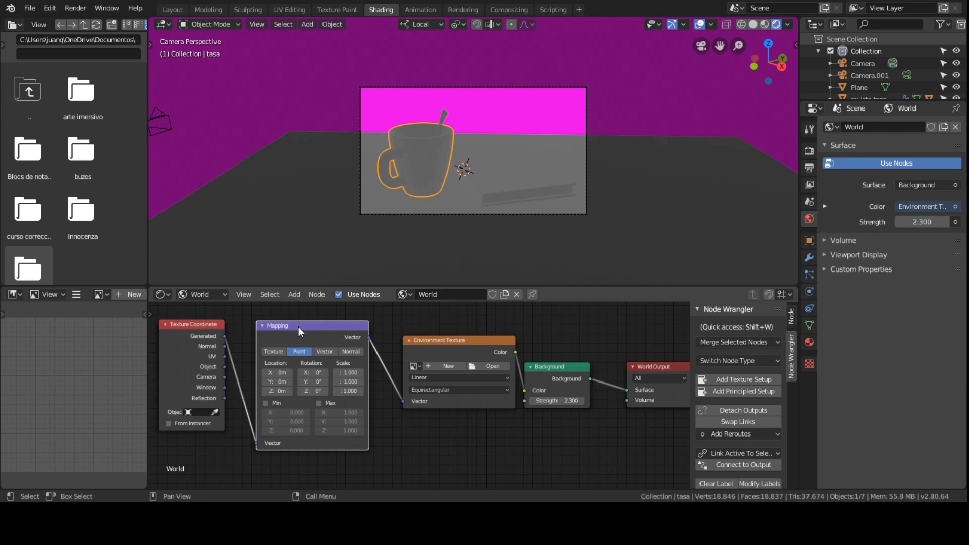
Open the image browser from the Environment Texture node, go to clase 03\texturas\hdris and show the files as thumbnails
scroll(449, 326, up, 3)
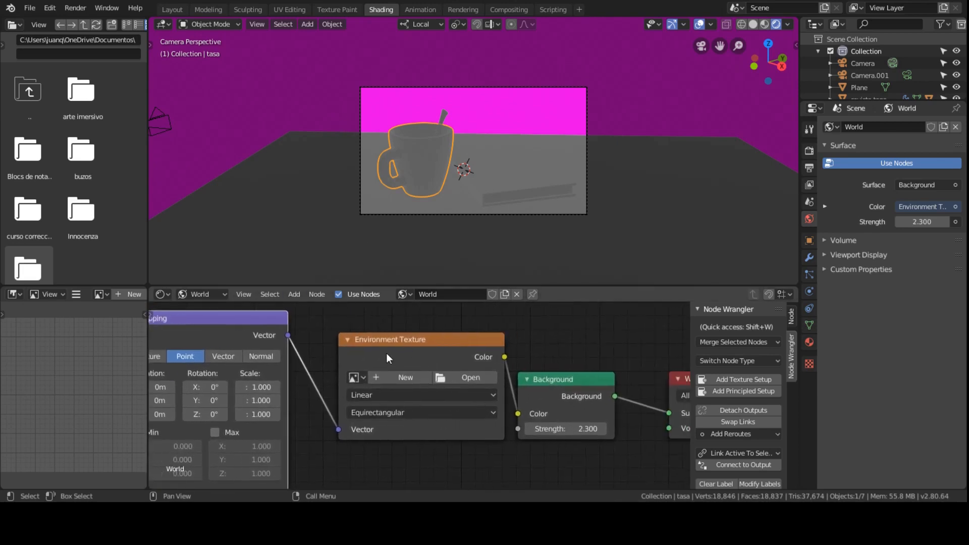
scroll(388, 348, up, 4)
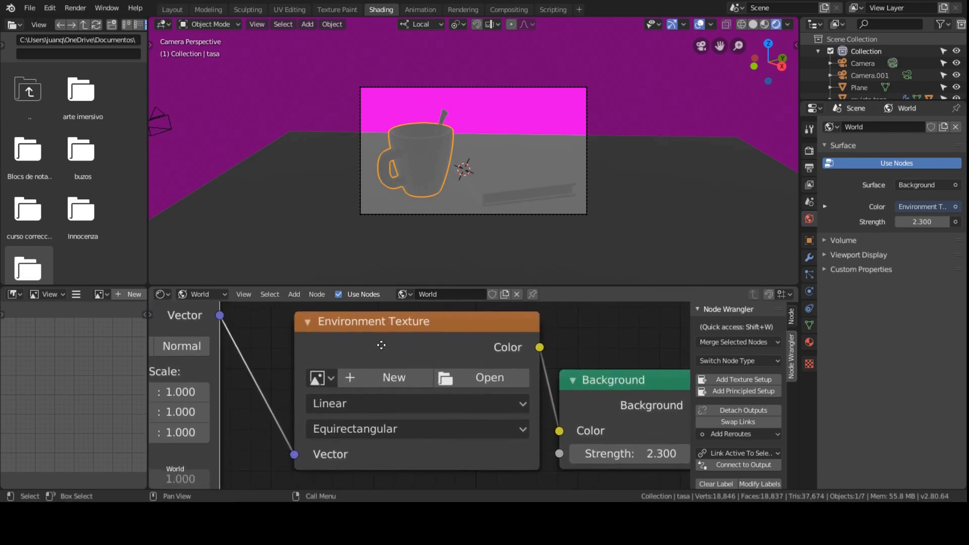
middle_drag(381, 345, 379, 347)
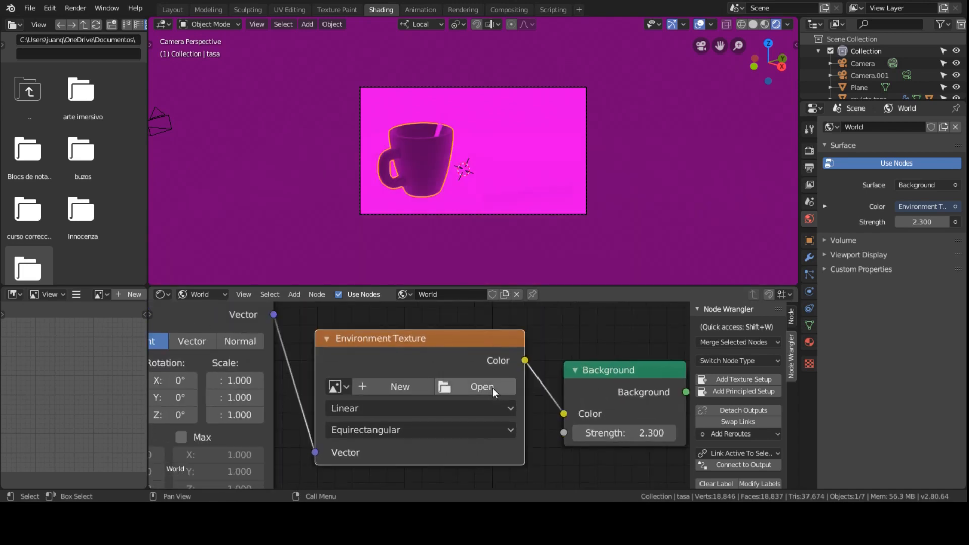
click(492, 387)
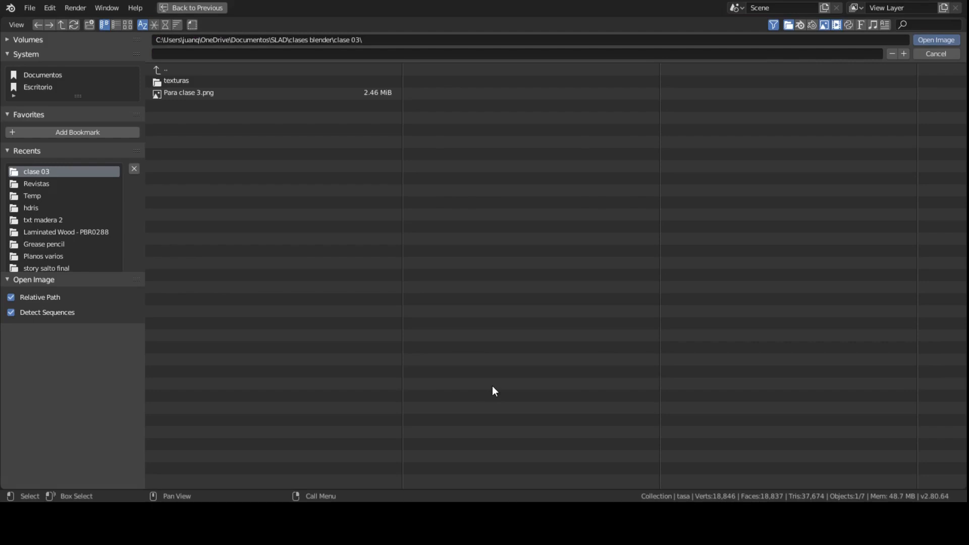
click(170, 74)
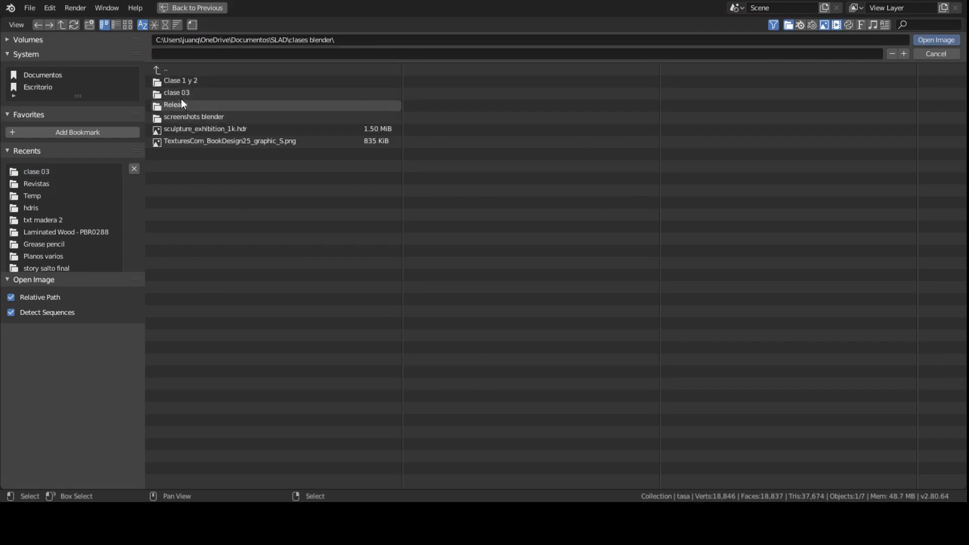
click(175, 92)
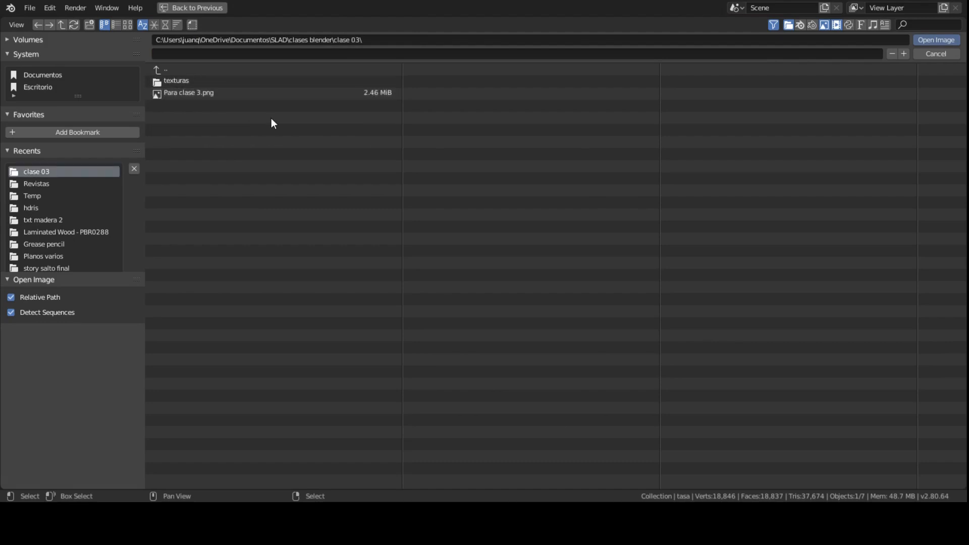
click(180, 82)
click(180, 82)
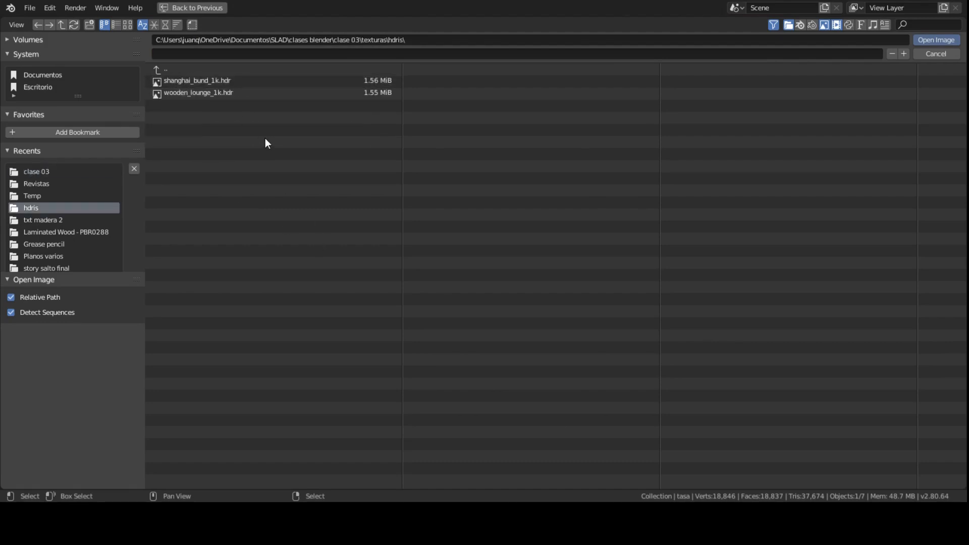
click(128, 27)
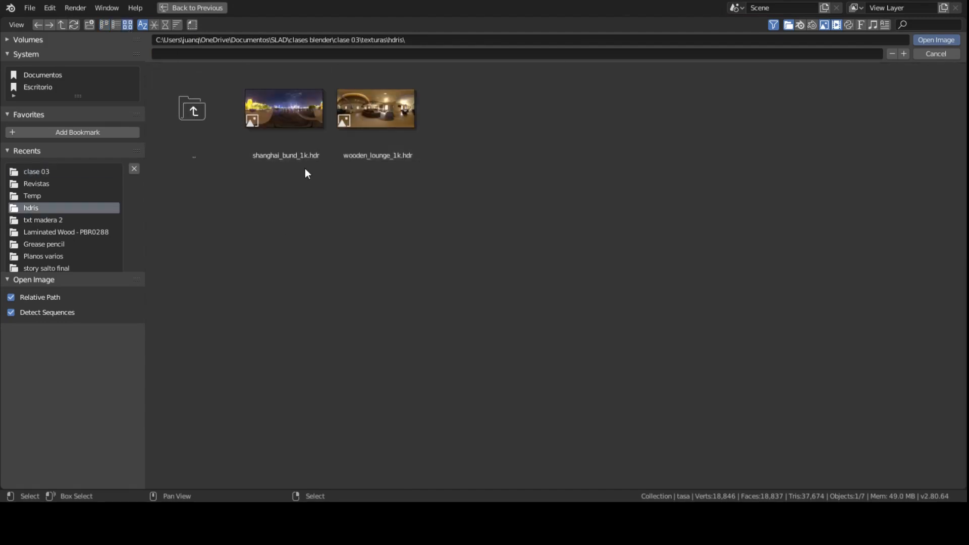
Load shanghai_bund_1k.hdr as the Environment Texture image
click(289, 102)
click(339, 107)
click(294, 108)
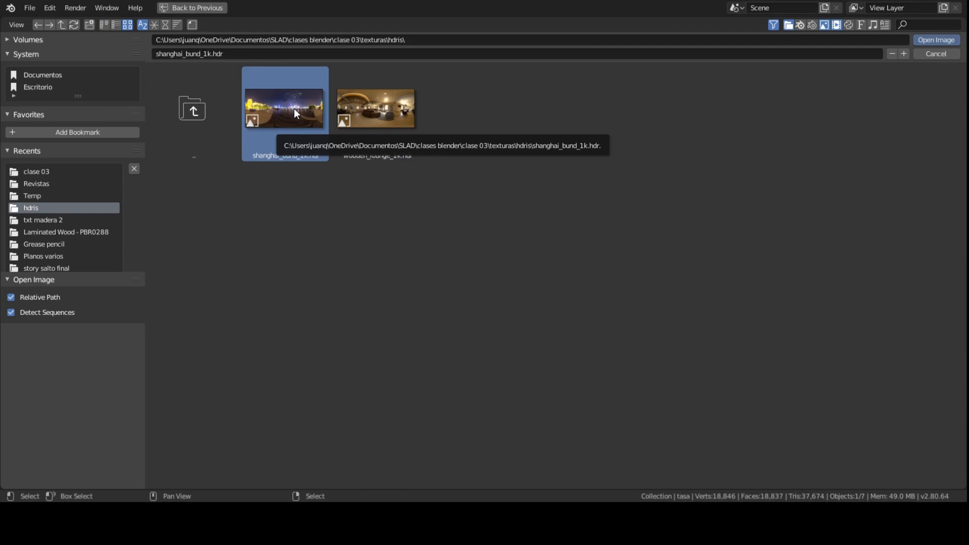
click(362, 107)
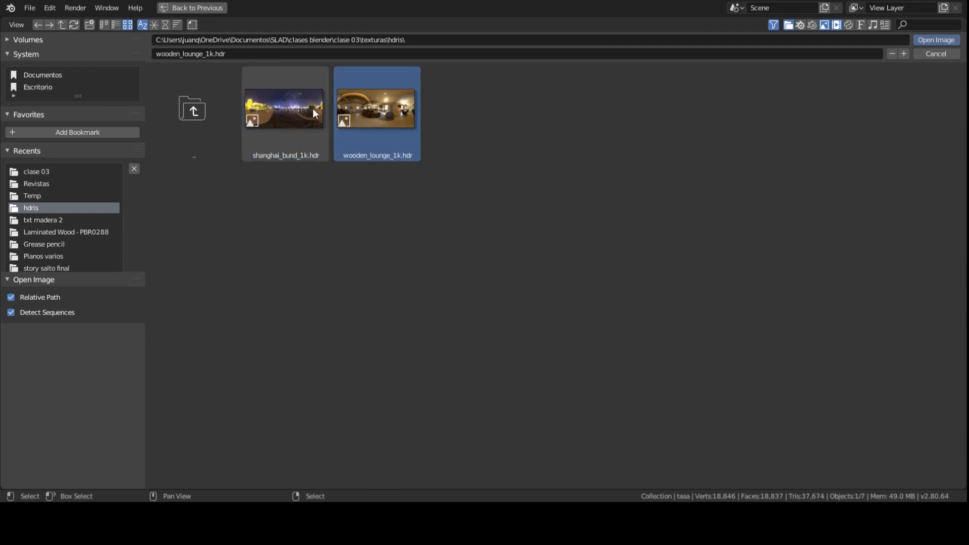
click(295, 107)
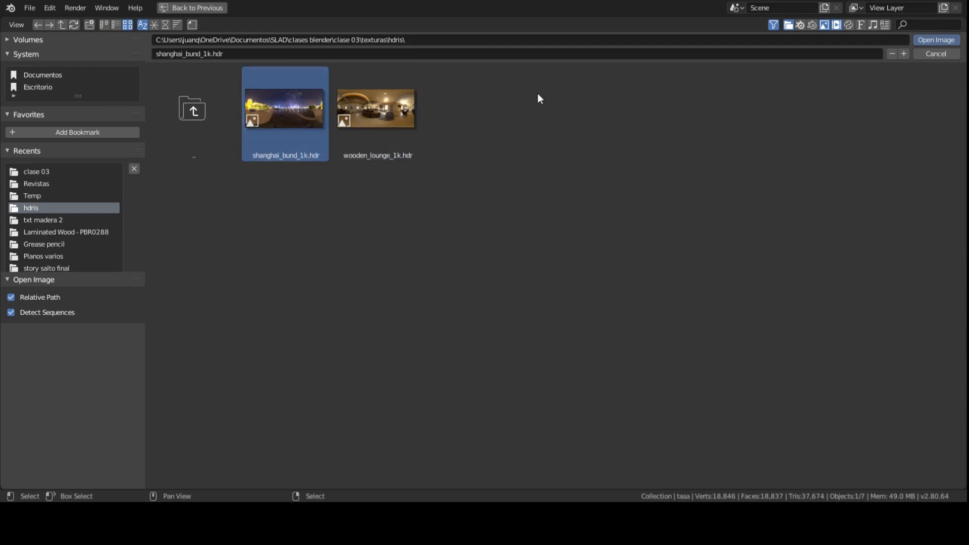
click(936, 39)
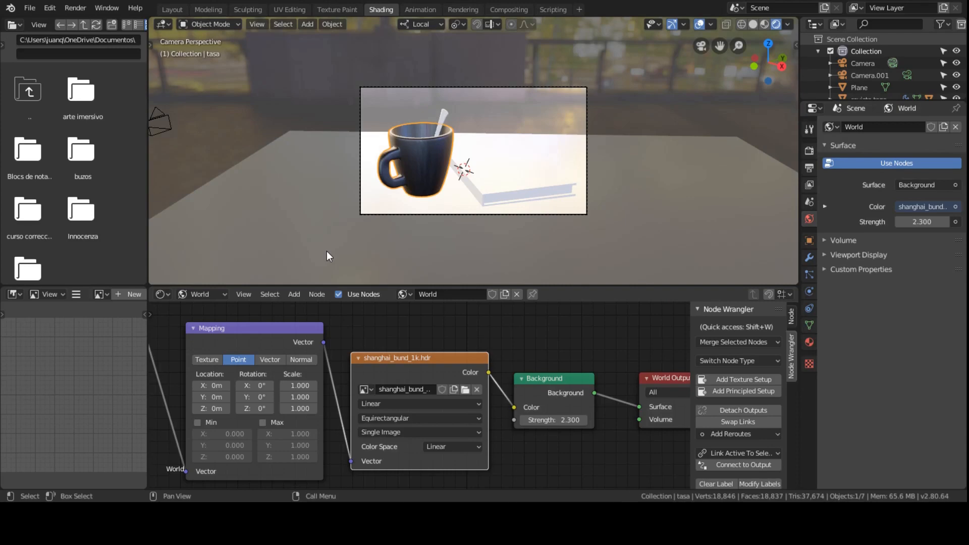
Inspect the environment around the table, set the Background node's Strength to 1, and return to the camera view
scroll(380, 181, down, 5)
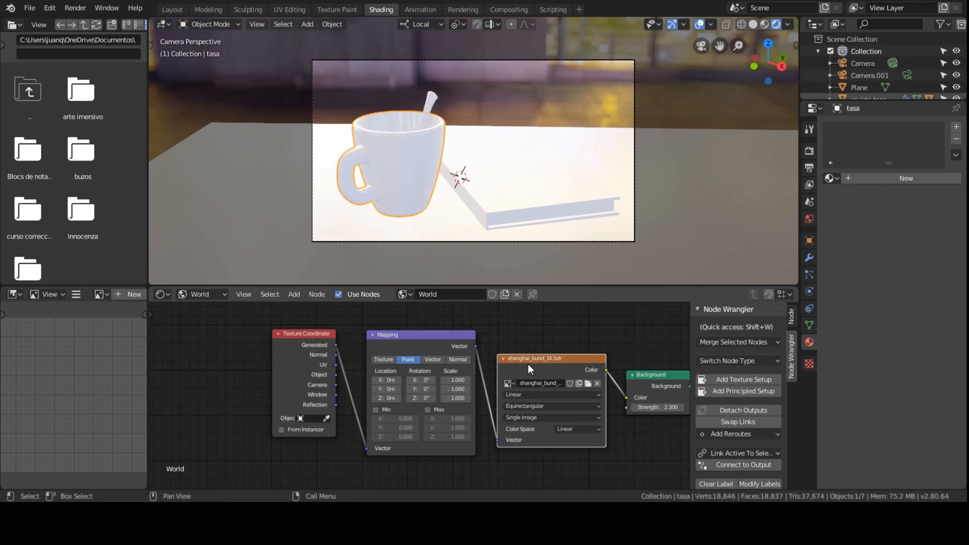
middle_drag(528, 365, 456, 335)
scroll(487, 335, down, 2)
scroll(486, 337, down, 2)
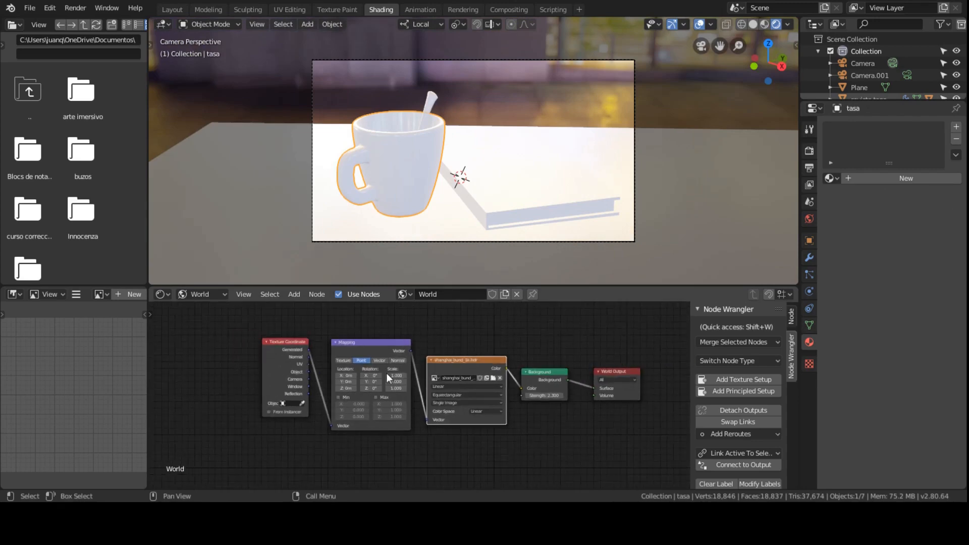
scroll(387, 374, up, 9)
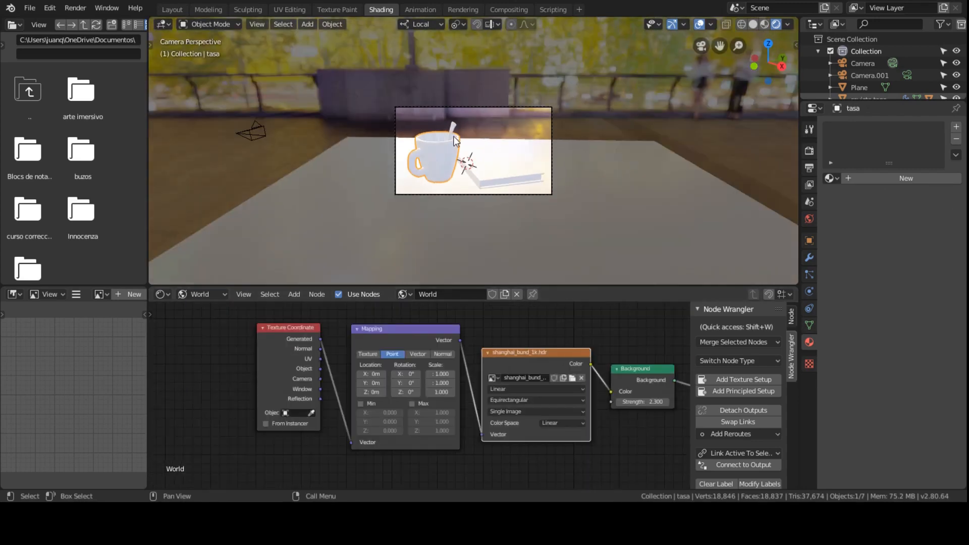
middle_drag(452, 128, 610, 111)
scroll(387, 128, down, 9)
click(640, 402)
text(1)
key(Return)
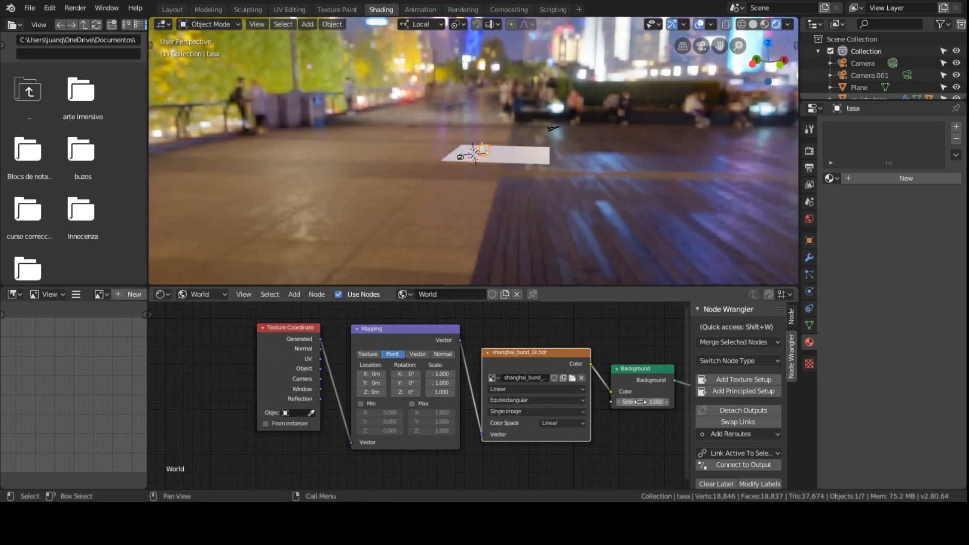
middle_drag(522, 273, 358, 181)
key(KP_0)
Rotate the environment image by setting the Mapping node's Z Rotation to about 236°
scroll(376, 338, up, 2)
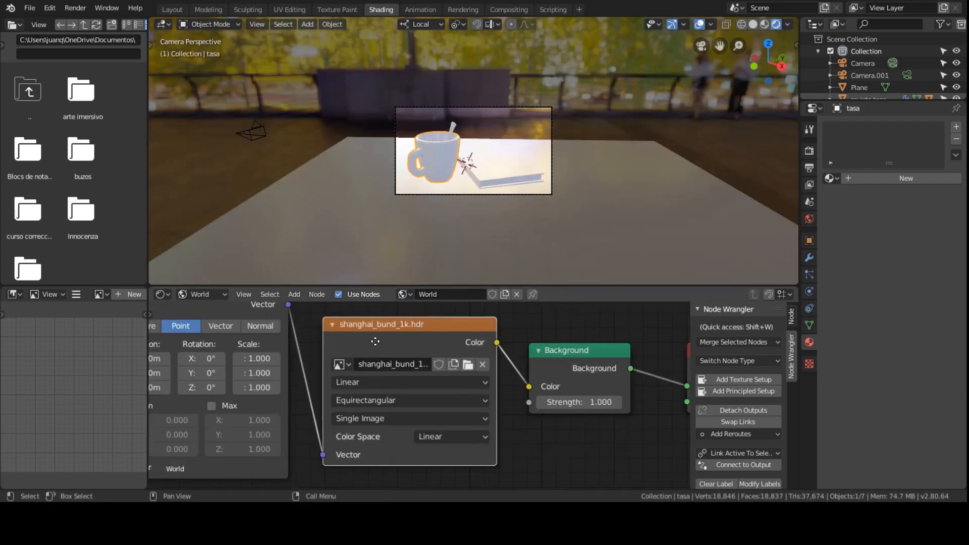
middle_drag(377, 338, 509, 361)
scroll(480, 337, down, 3)
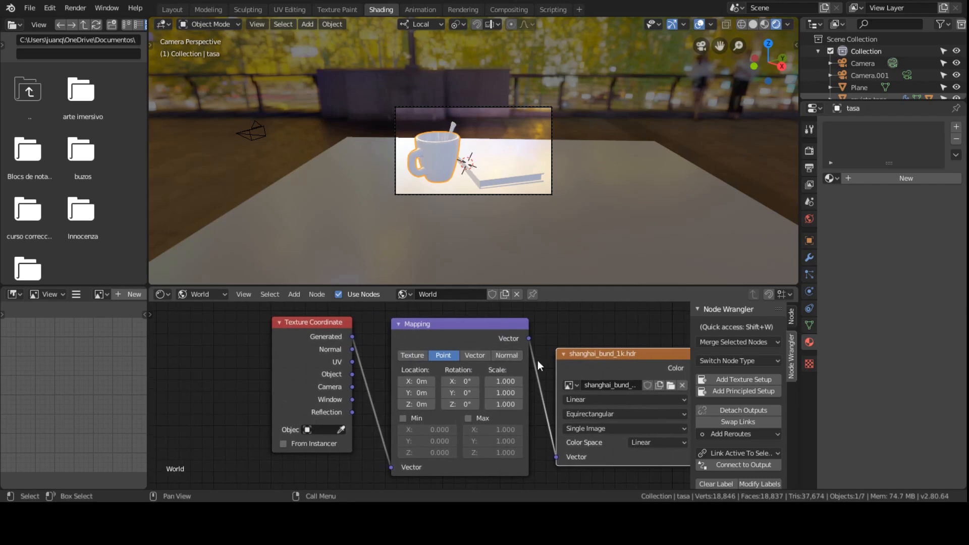
scroll(477, 355, up, 6)
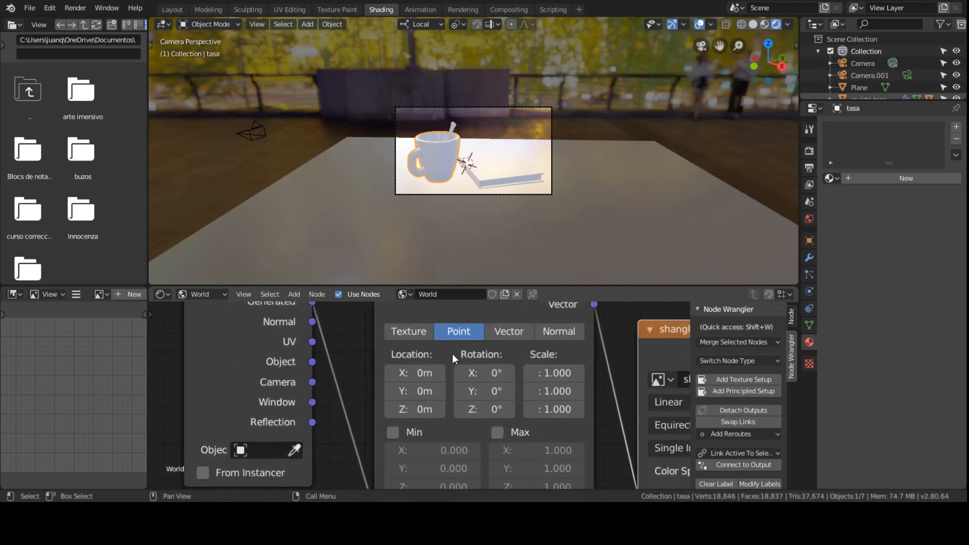
scroll(449, 354, down, 2)
middle_drag(443, 354, 361, 362)
scroll(355, 362, down, 2)
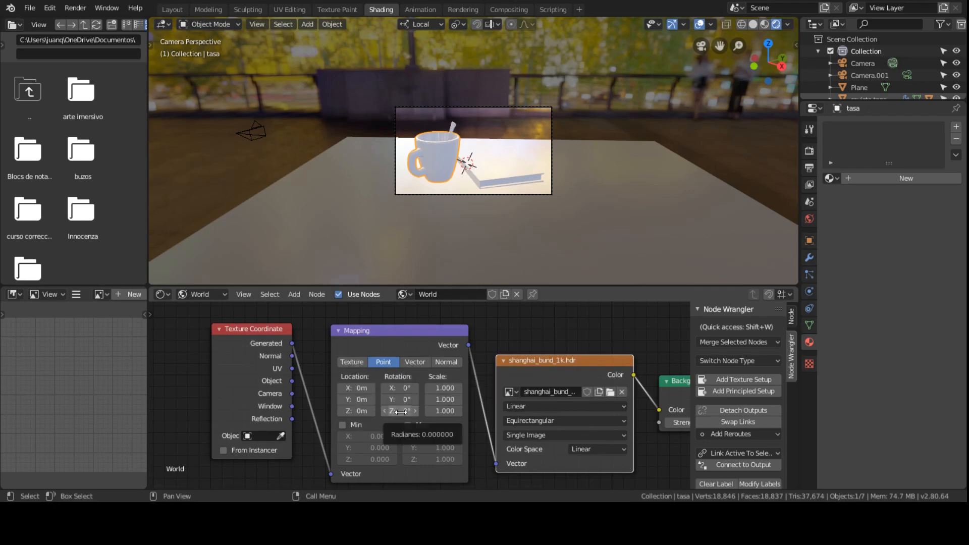
drag(400, 412, 633, 412)
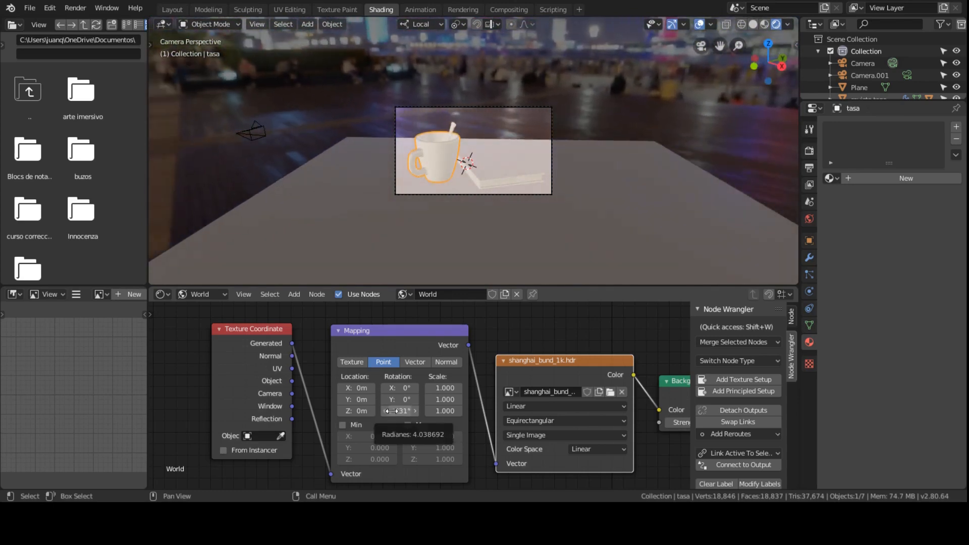
scroll(544, 183, up, 4)
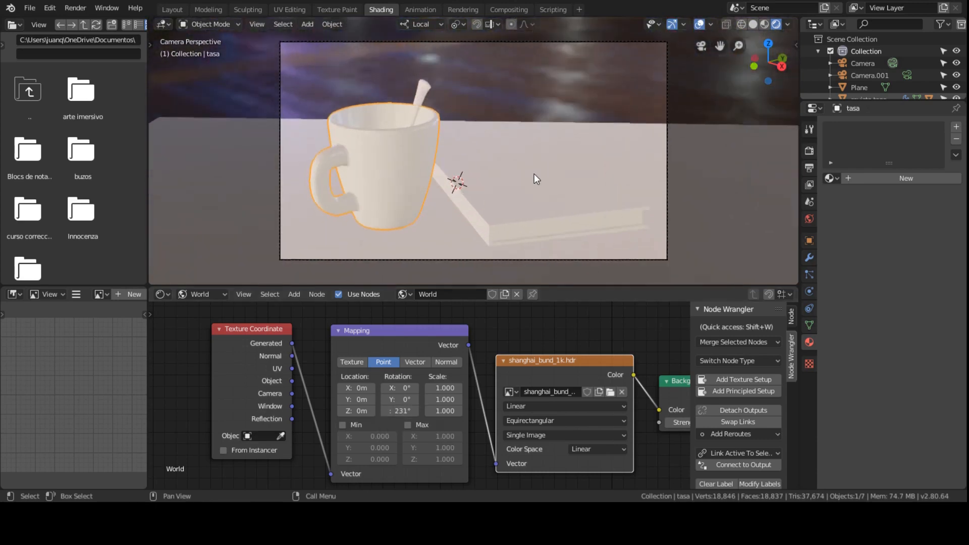
scroll(534, 173, down, 2)
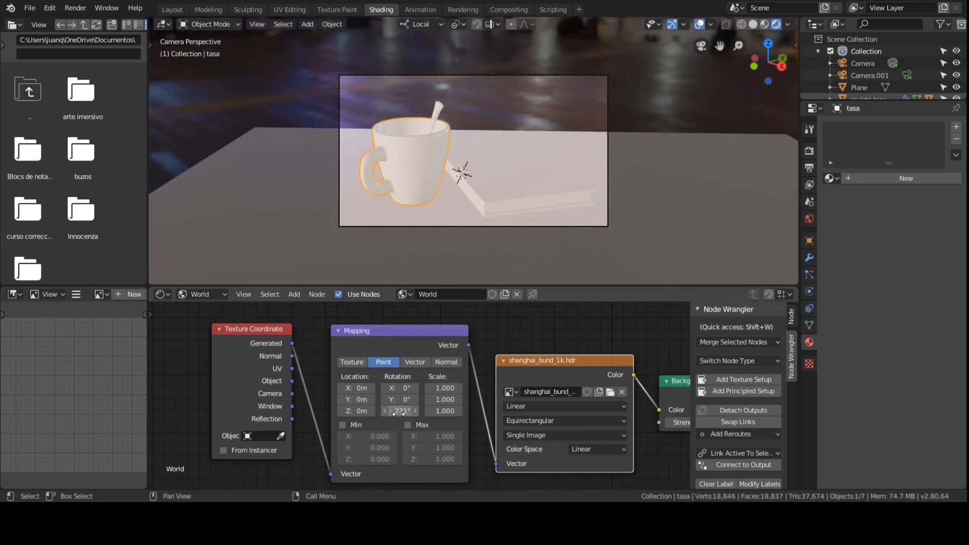
drag(401, 412, 406, 412)
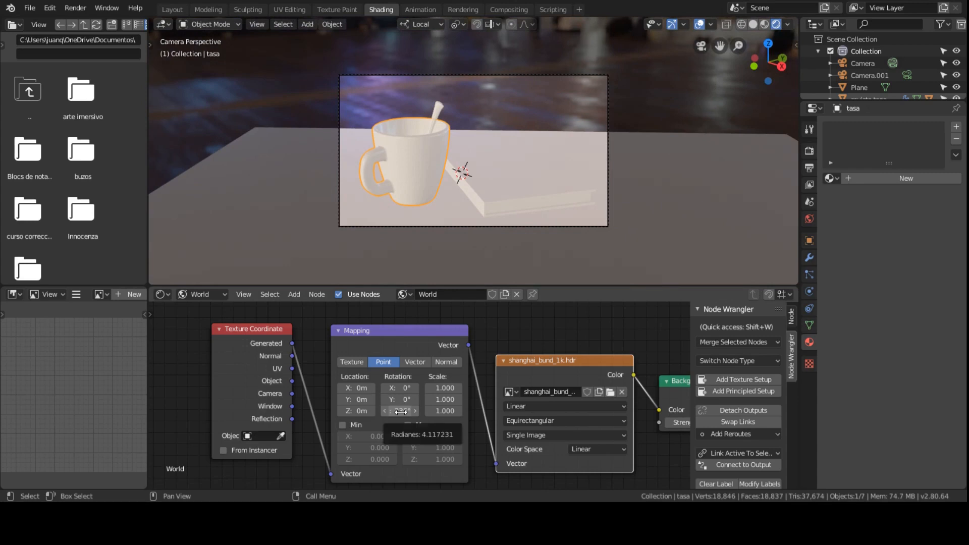
Switch the node editor's shader type from World to Object
scroll(488, 348, down, 3)
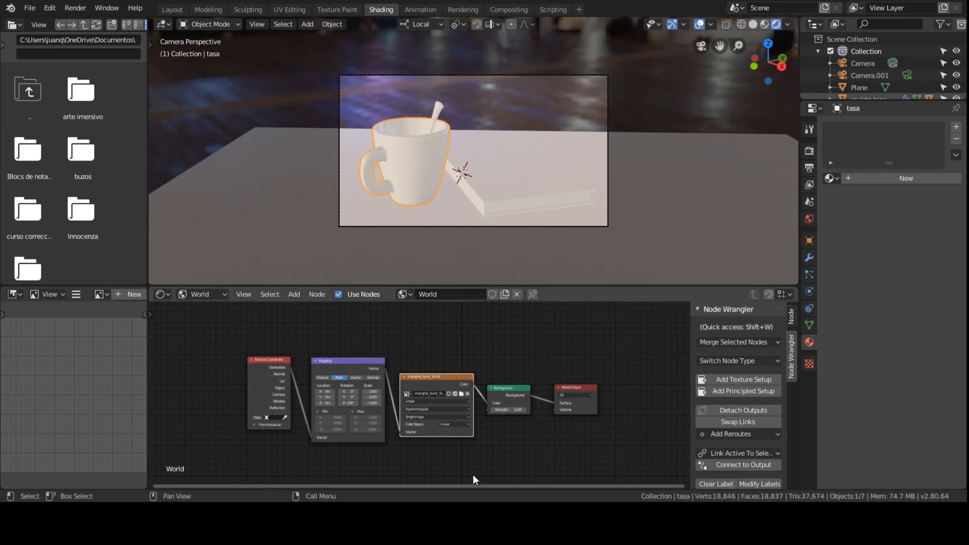
click(201, 298)
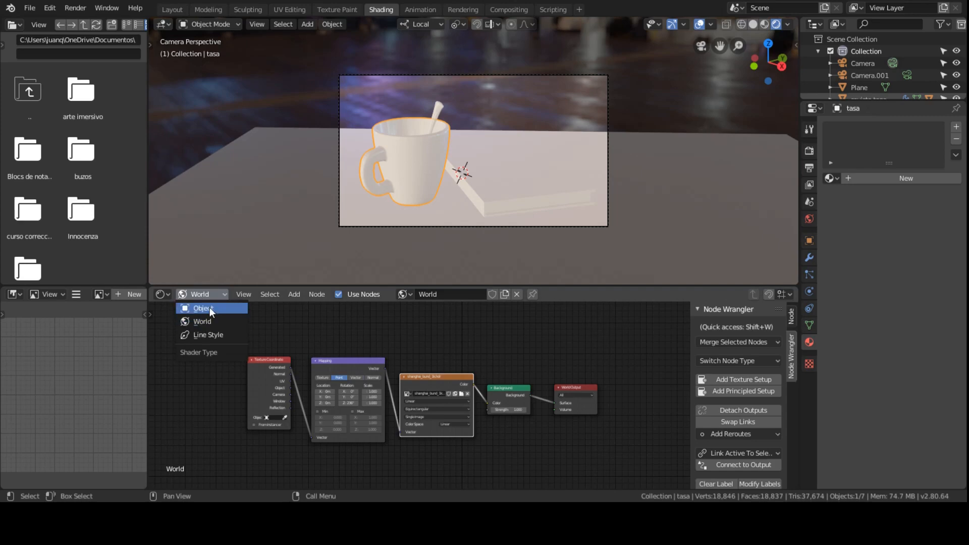
click(210, 308)
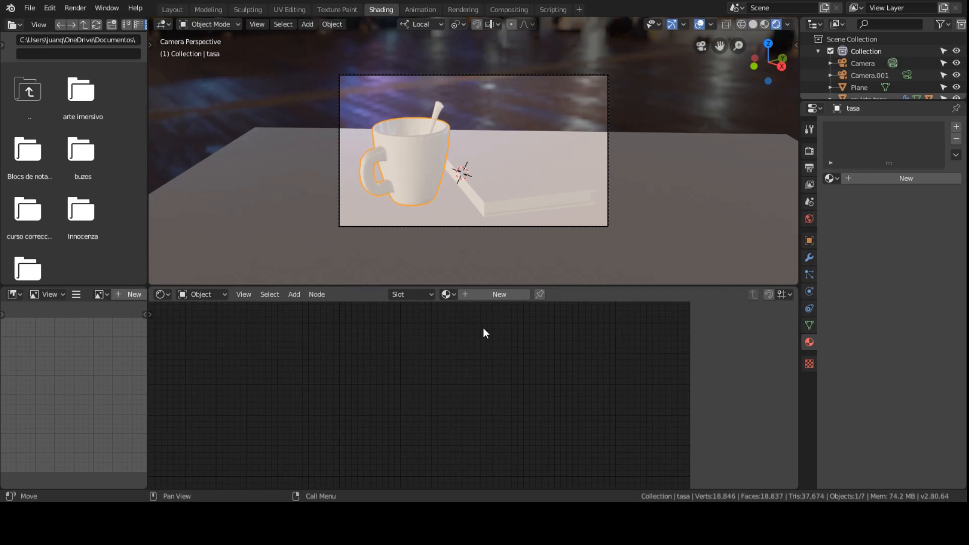
click(198, 295)
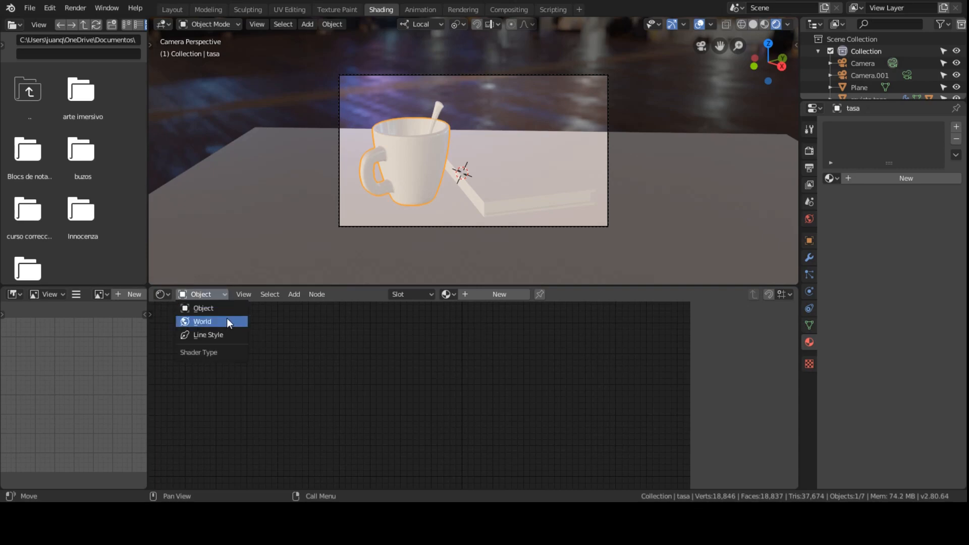
click(226, 319)
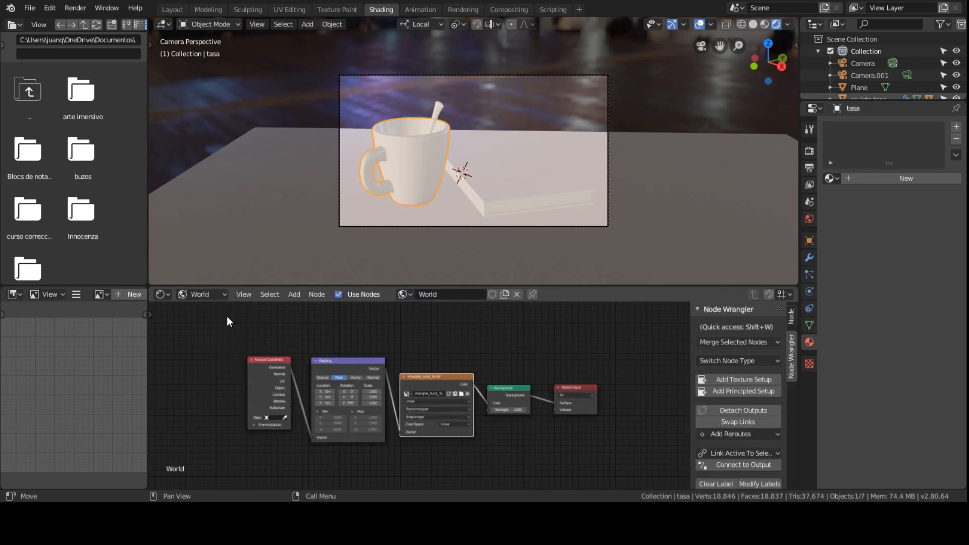
click(204, 293)
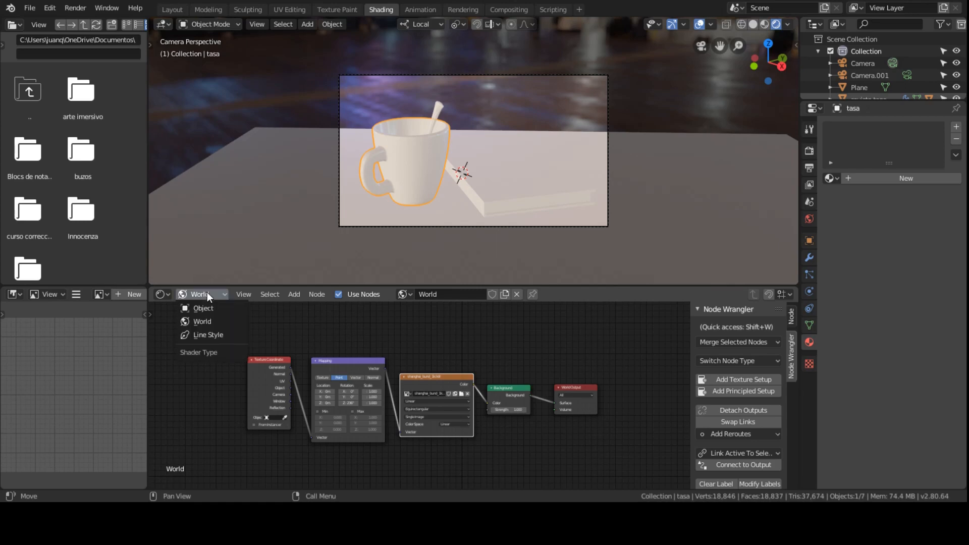
click(212, 307)
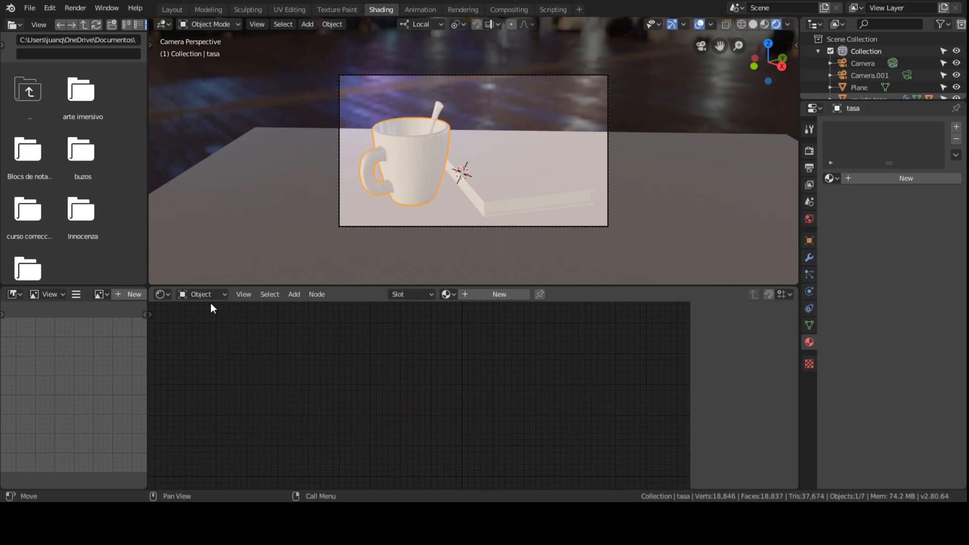
Select the mug in the camera view and create a new material for it
scroll(444, 208, down, 2)
scroll(444, 204, up, 3)
scroll(441, 208, down, 3)
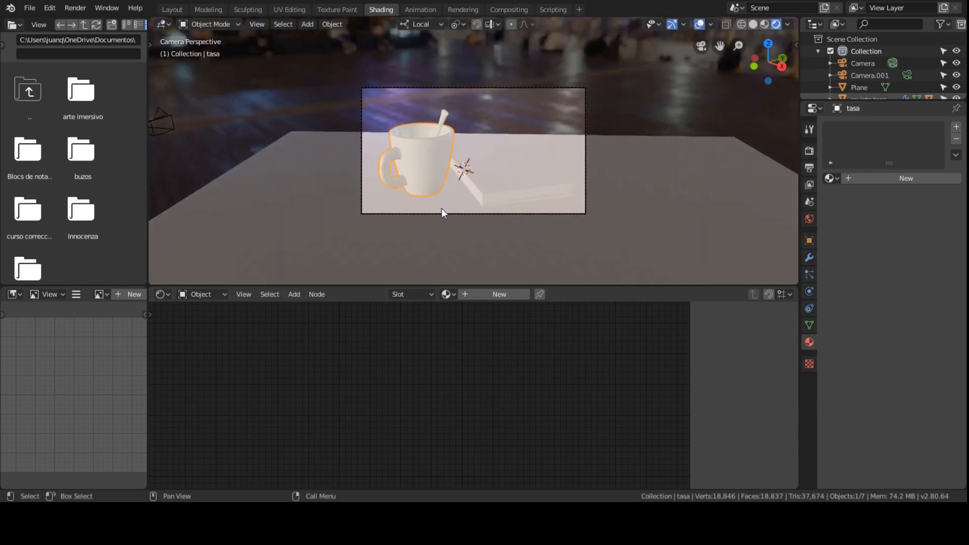
click(692, 188)
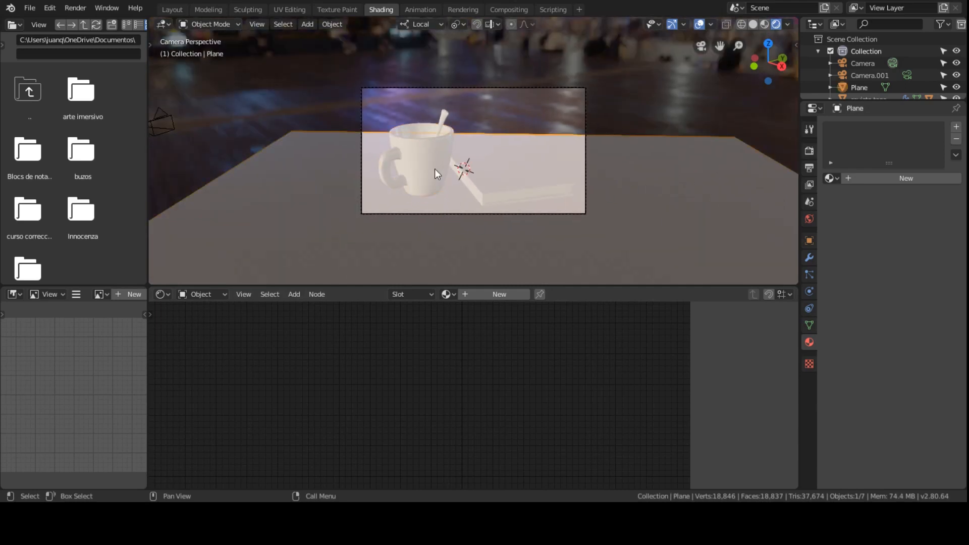
scroll(436, 169, up, 3)
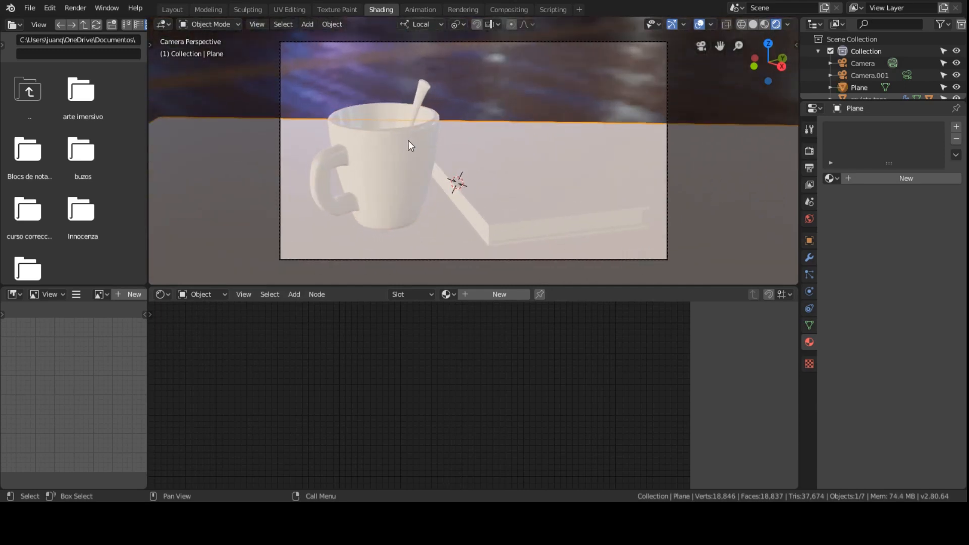
click(407, 146)
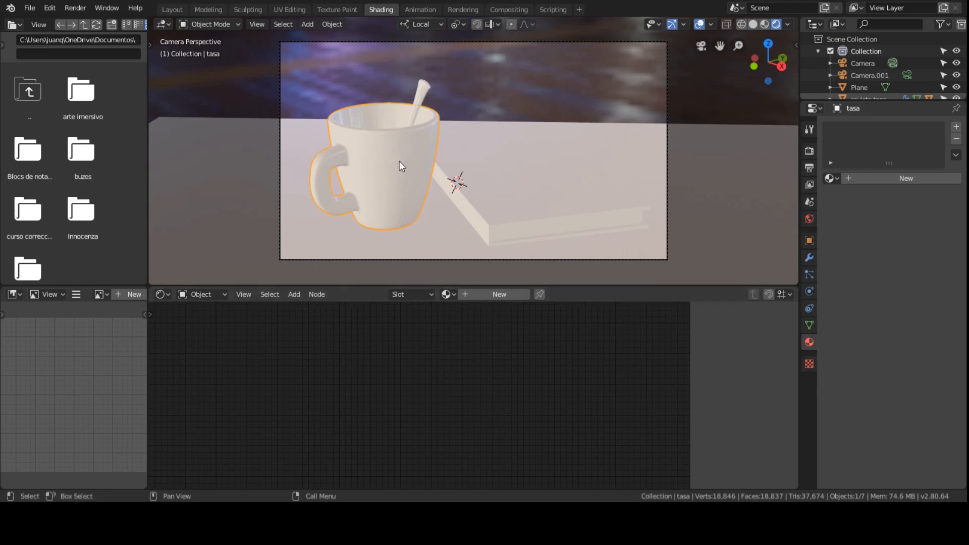
click(496, 295)
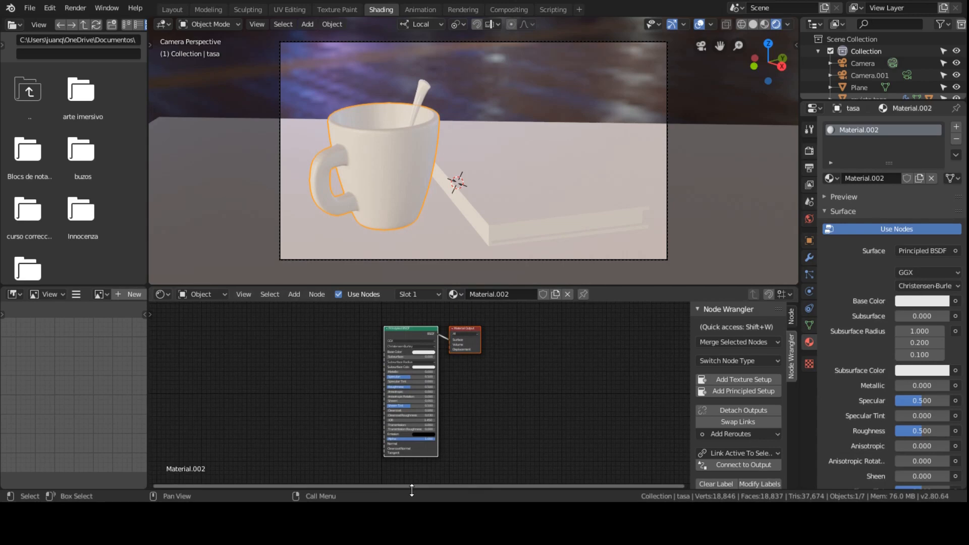
Examine the settings of the mug material's Principled BSDF node and its connection to the Material Output
scroll(493, 399, up, 5)
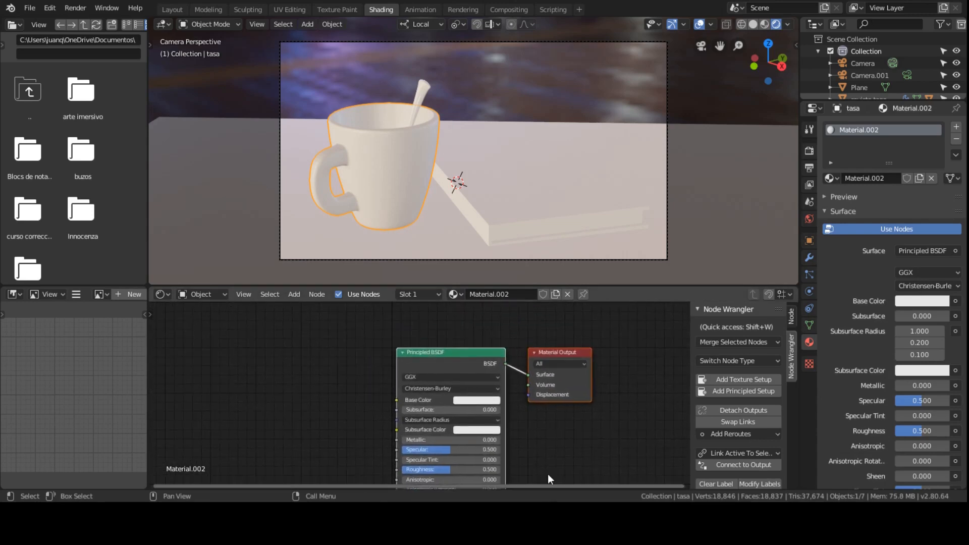
scroll(439, 361, up, 6)
middle_drag(457, 350, 392, 422)
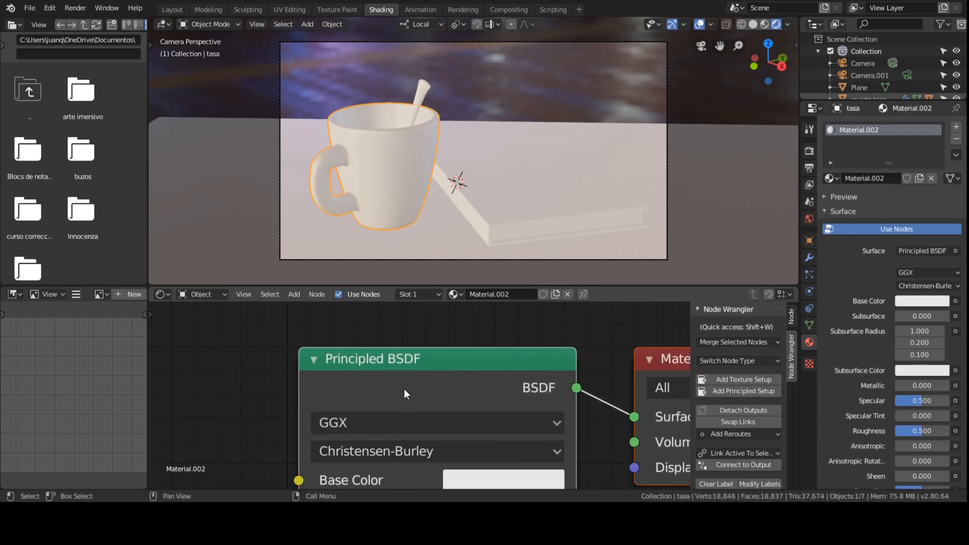
scroll(394, 379, down, 4)
scroll(391, 379, down, 2)
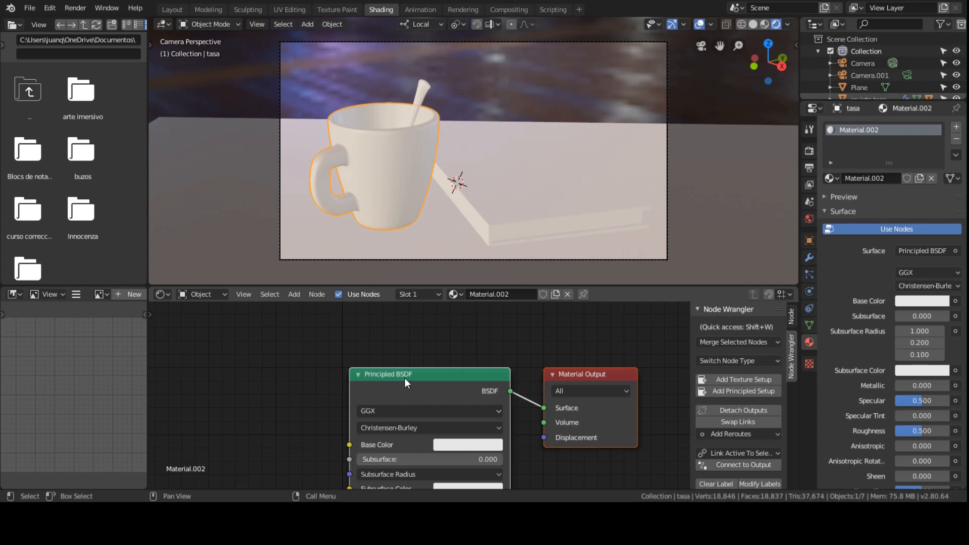
scroll(416, 372, down, 4)
middle_drag(386, 407, 314, 323)
scroll(325, 332, up, 6)
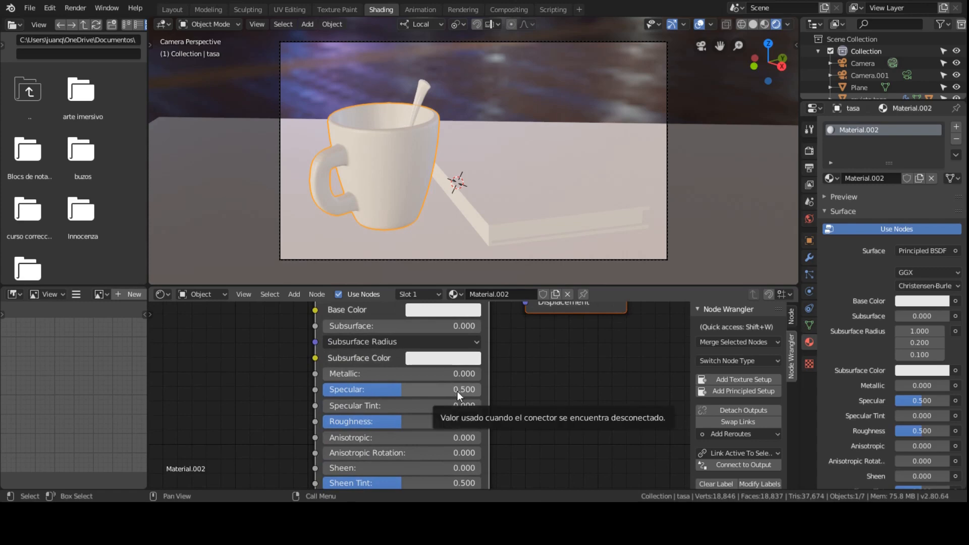
scroll(432, 397, down, 3)
mouse_move(426, 434)
middle_down()
mouse_move(432, 296)
mouse_move(412, 472)
mouse_move(416, 448)
middle_up()
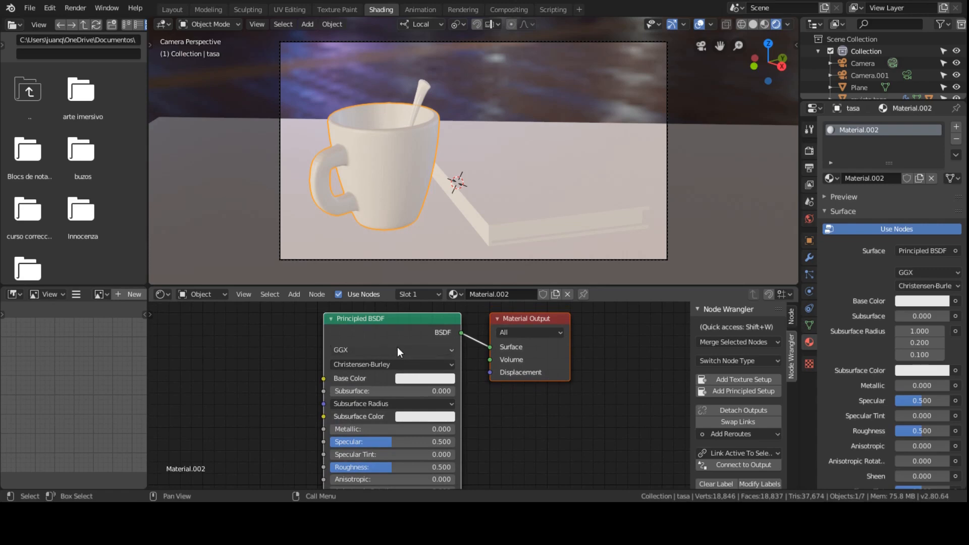
Rename the mug's material to porcelana
click(495, 296)
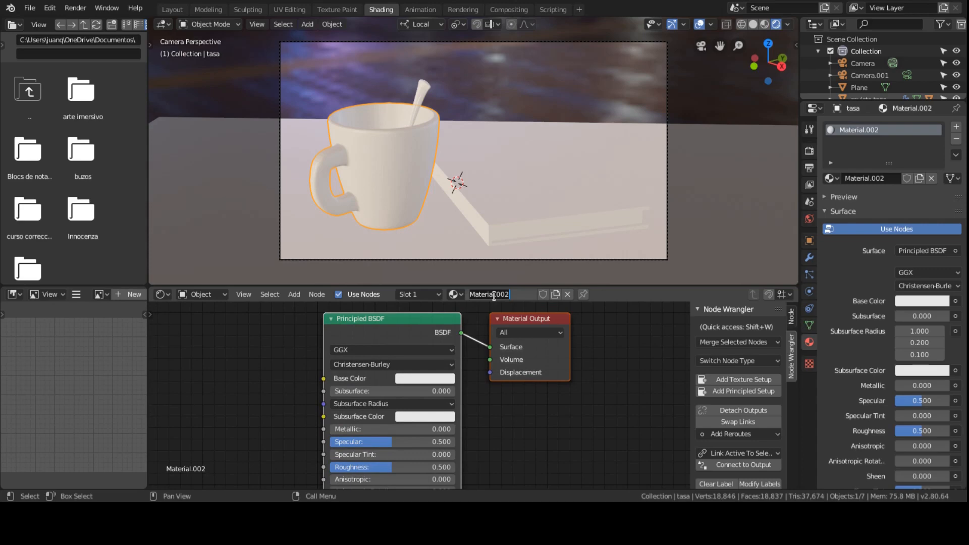
text(porcelana)
key(Return)
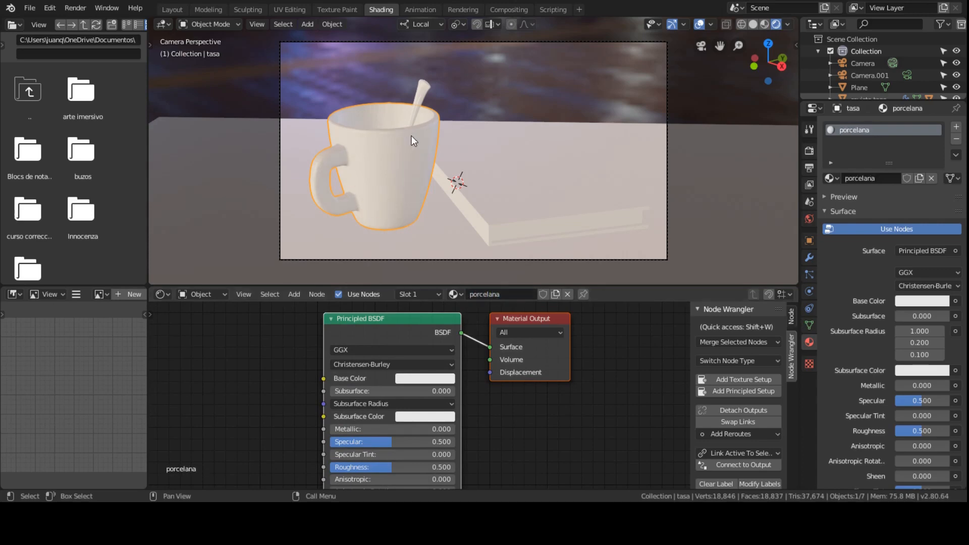
Compare the porcelana material's nodes with the World shader nodes, ending on the Object shader type
scroll(461, 354, down, 1)
scroll(462, 379, up, 2)
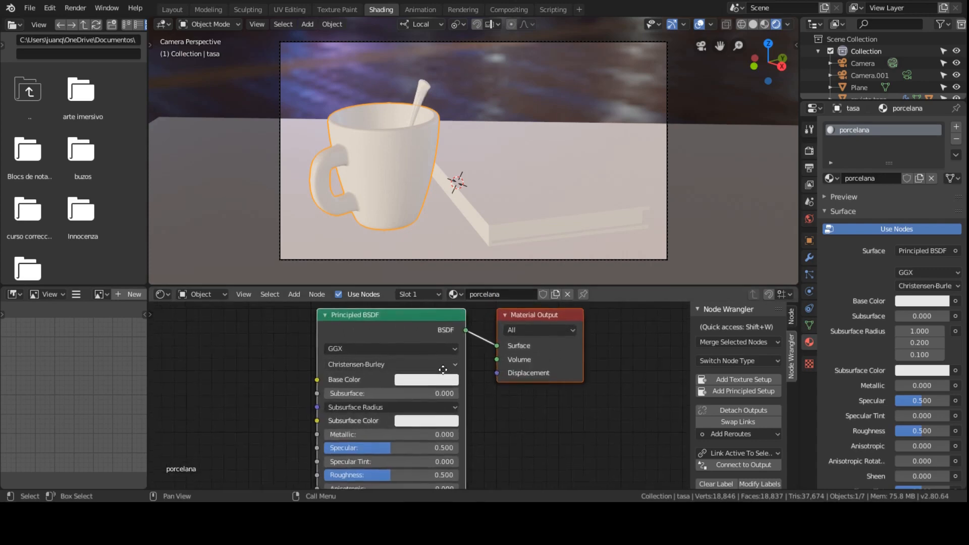
scroll(459, 397, up, 3)
scroll(457, 388, down, 1)
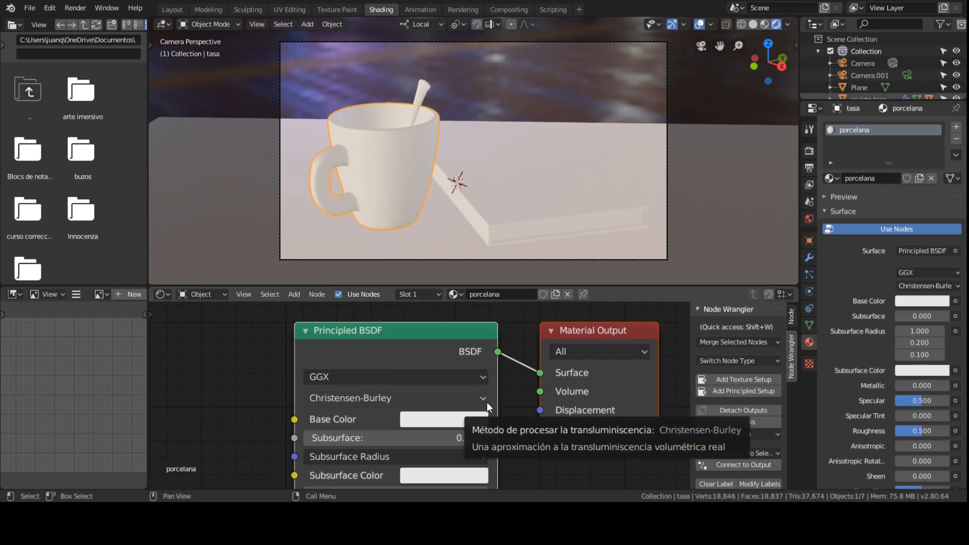
middle_drag(522, 420, 523, 400)
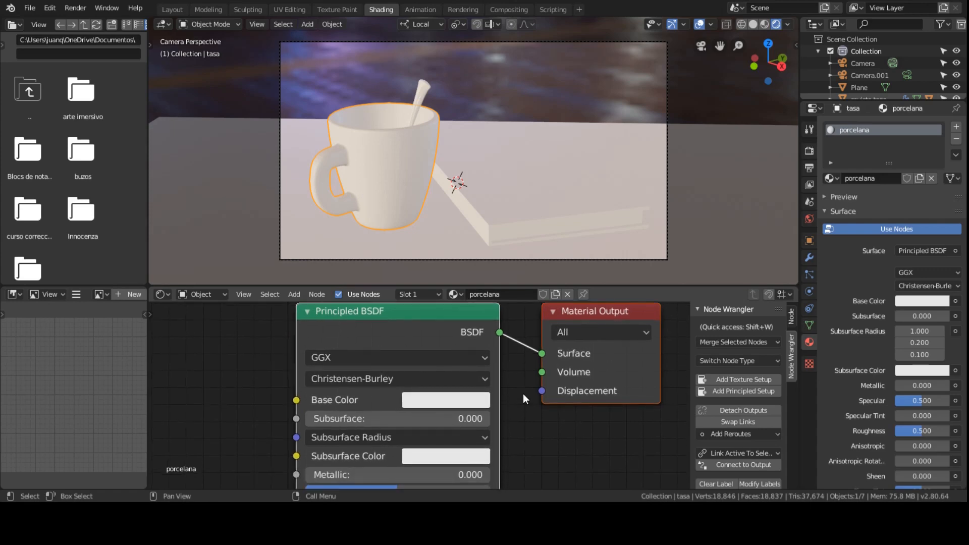
click(219, 293)
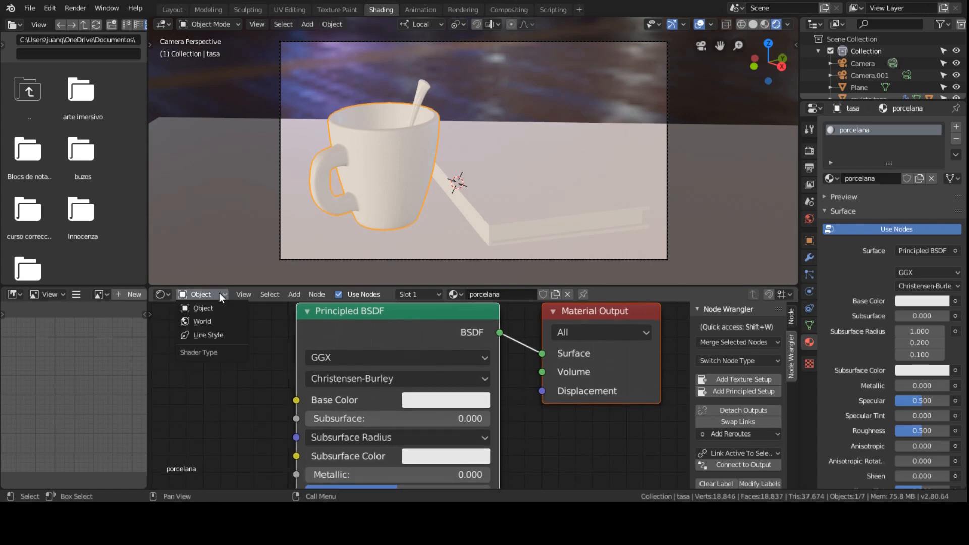
click(219, 292)
click(219, 292)
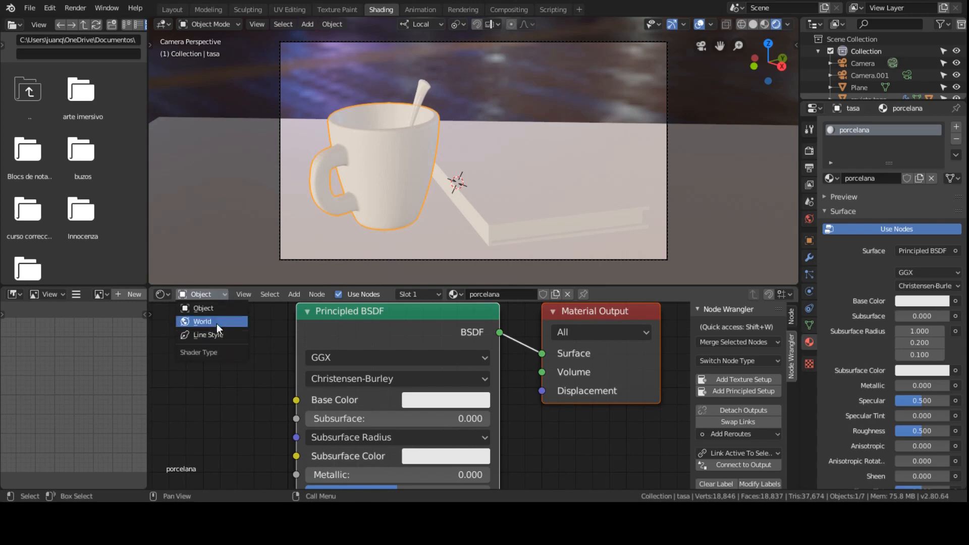
click(214, 308)
click(210, 296)
click(207, 321)
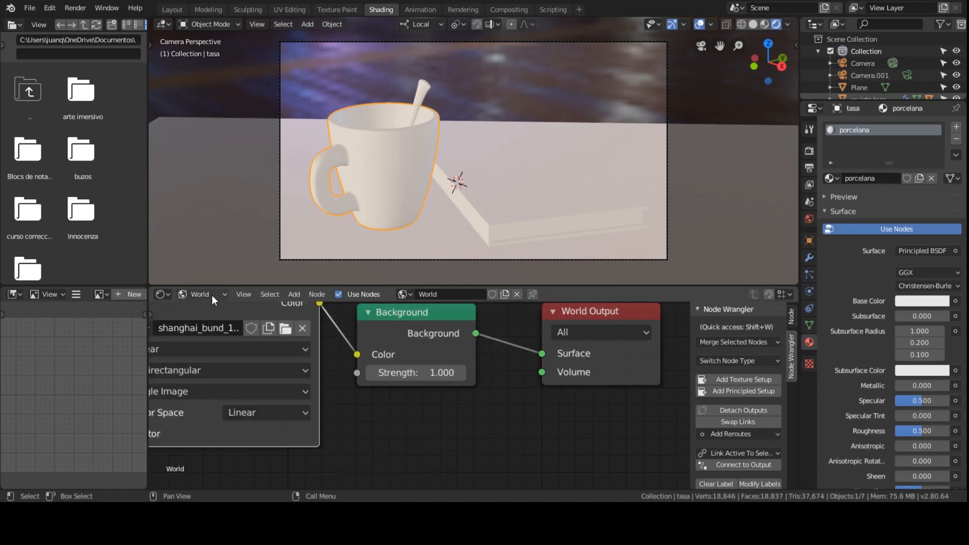
click(211, 295)
click(211, 309)
scroll(431, 376, down, 1)
middle_drag(422, 349, 400, 359)
scroll(402, 359, down, 2)
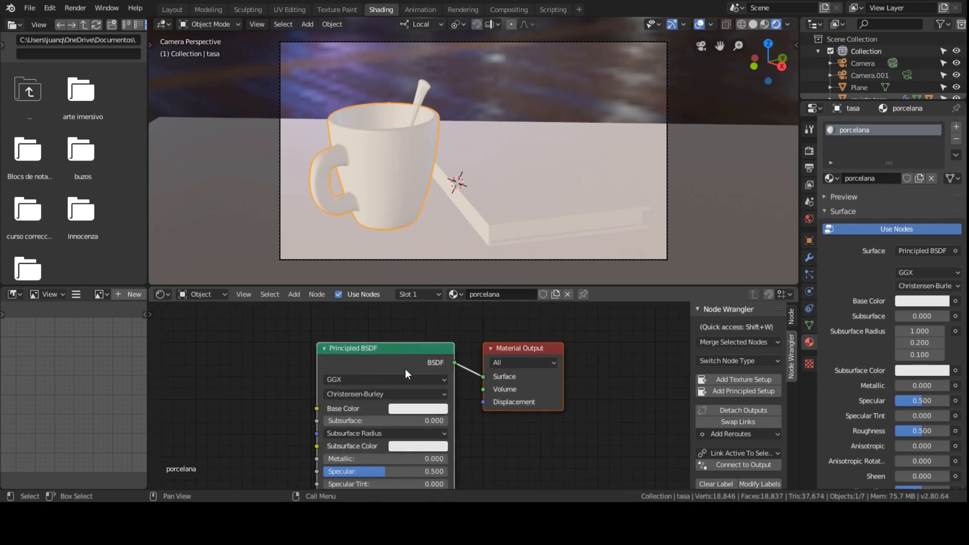
Create a new material for the spoon in the mug and name it metal
click(417, 86)
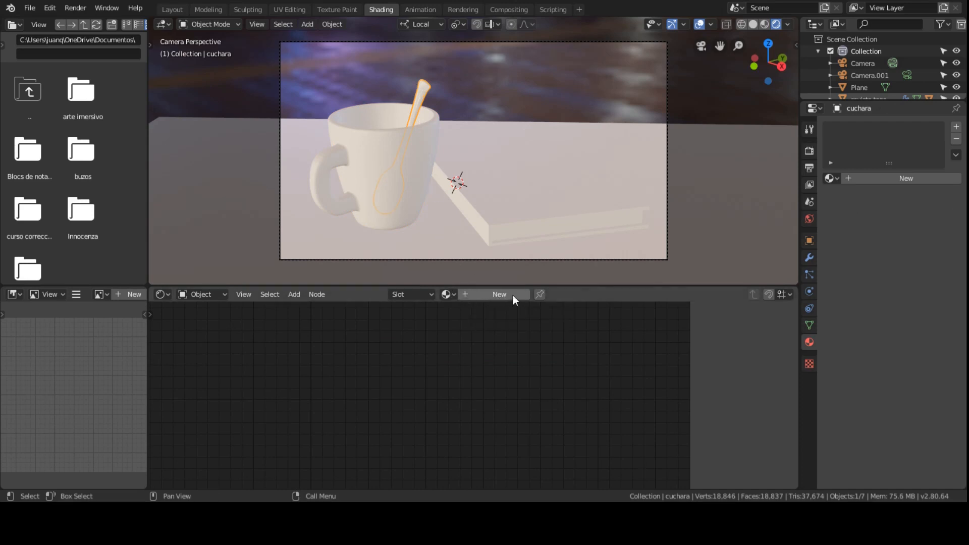
click(495, 293)
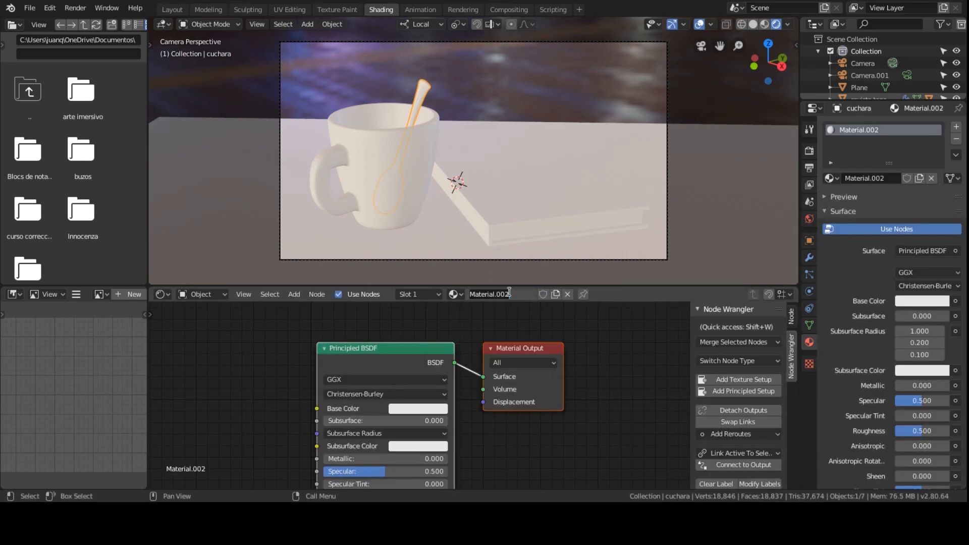
click(509, 292)
text(metal)
key(Return)
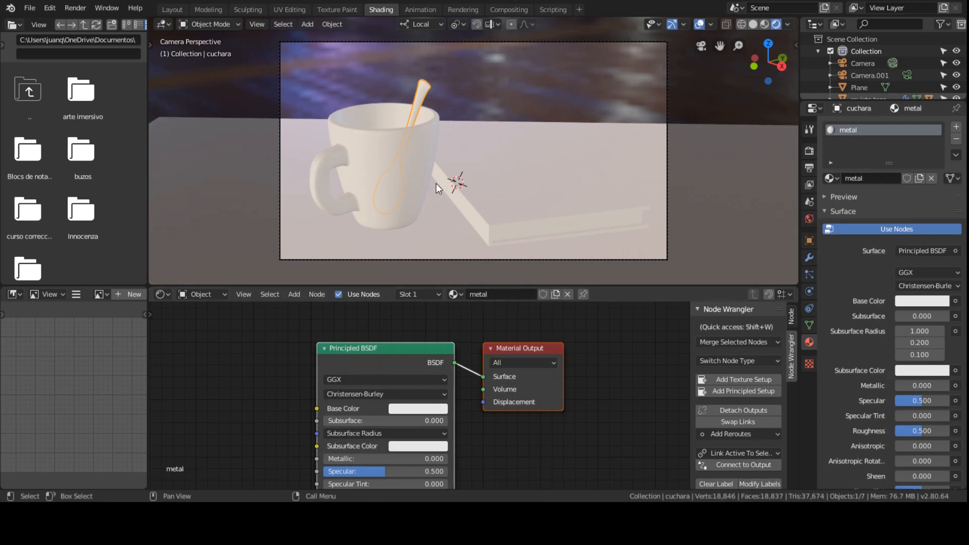
Select the mug so that its porcelana material is the one being edited
click(360, 133)
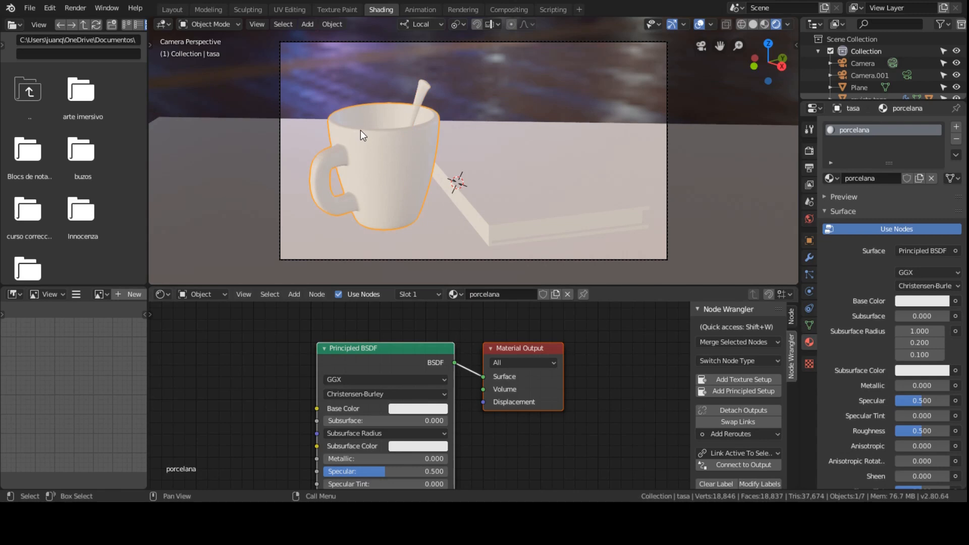
click(422, 93)
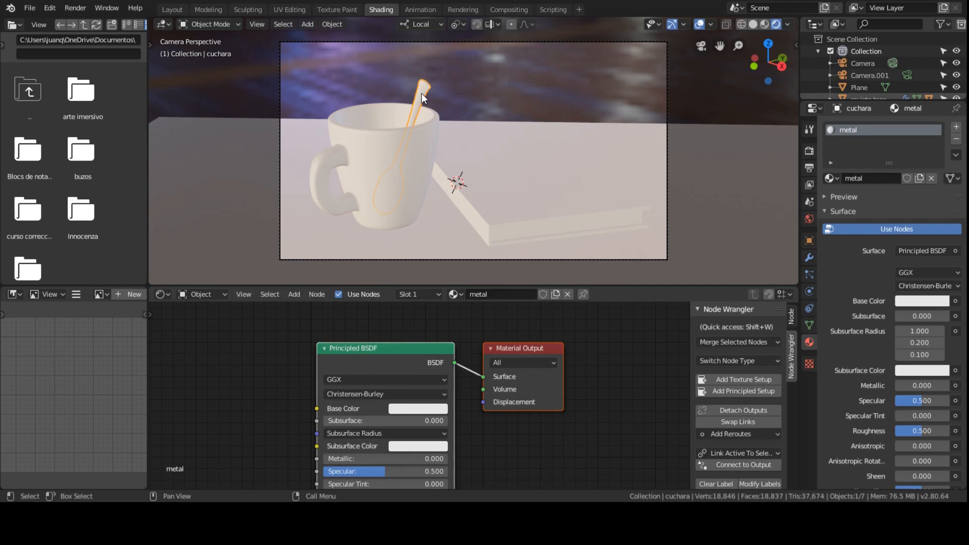
click(395, 131)
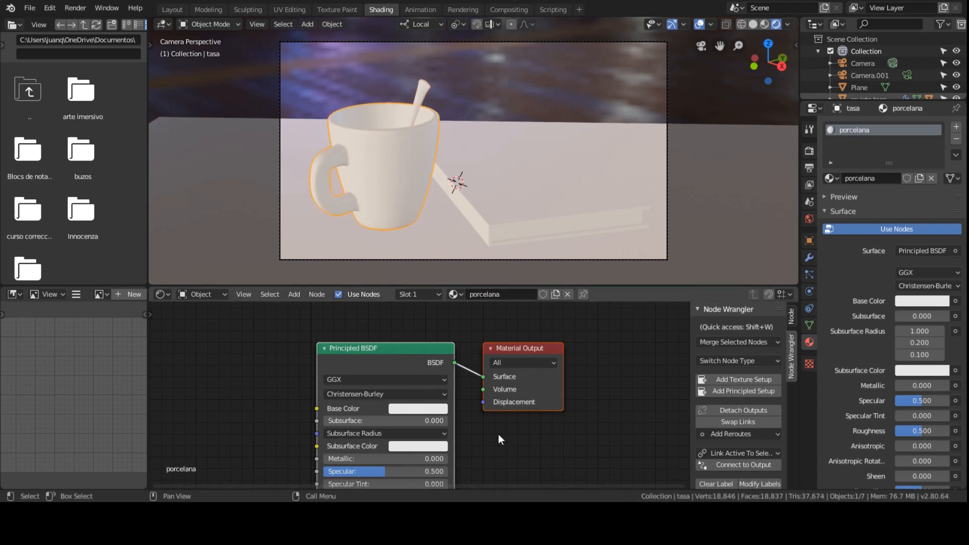
Examine the surface settings of the porcelana material's Principled BSDF node up close
scroll(498, 434, up, 2)
scroll(476, 347, up, 4)
middle_drag(436, 346, 393, 389)
scroll(394, 405, down, 5)
scroll(417, 373, up, 2)
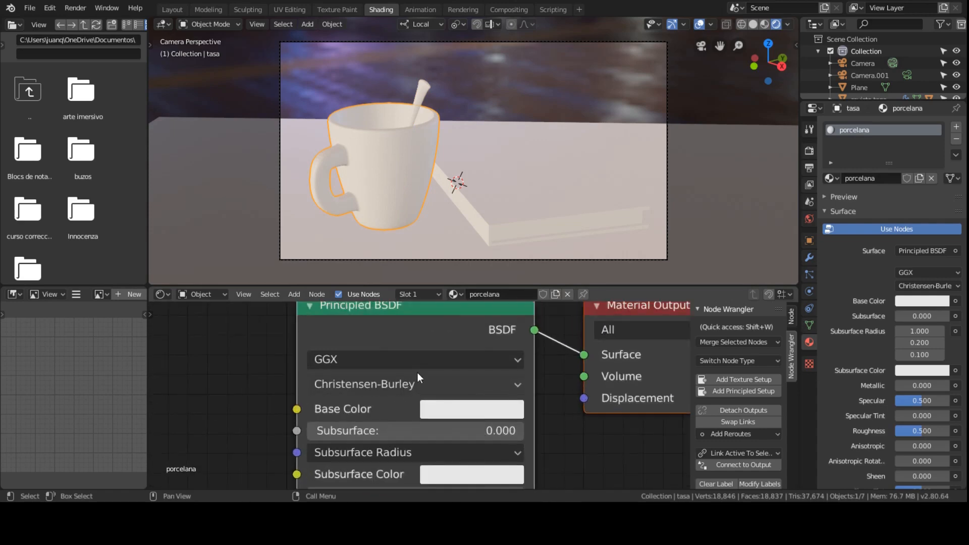
middle_drag(427, 359, 372, 370)
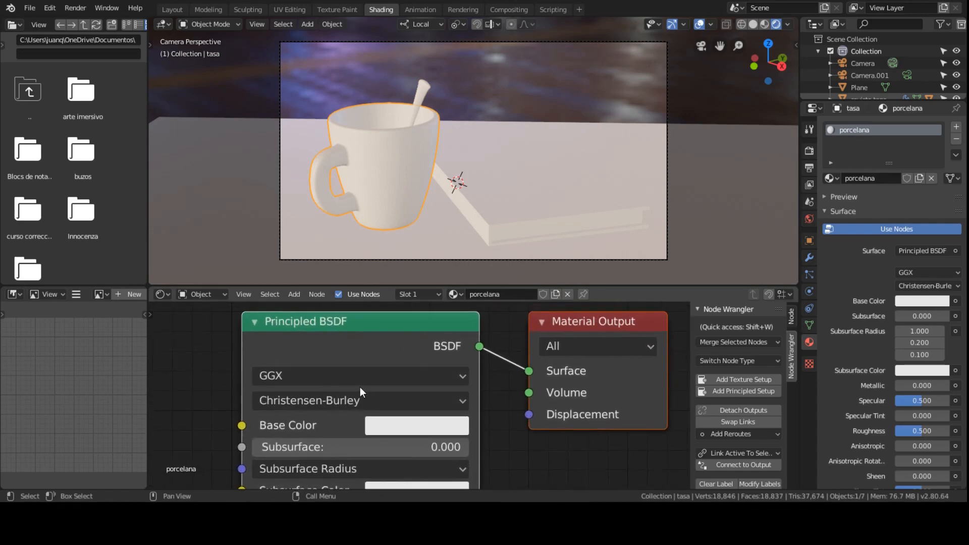
click(367, 377)
click(366, 376)
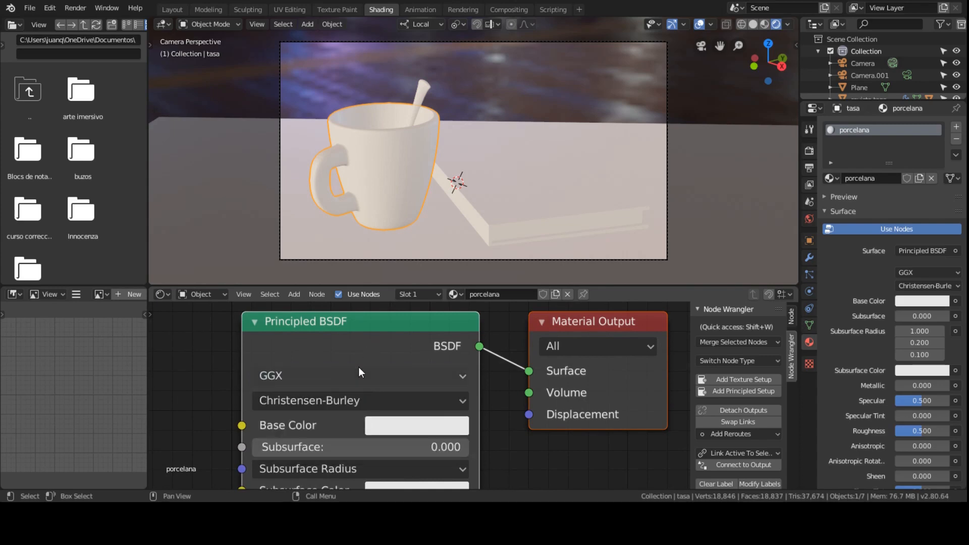
middle_drag(358, 367, 382, 353)
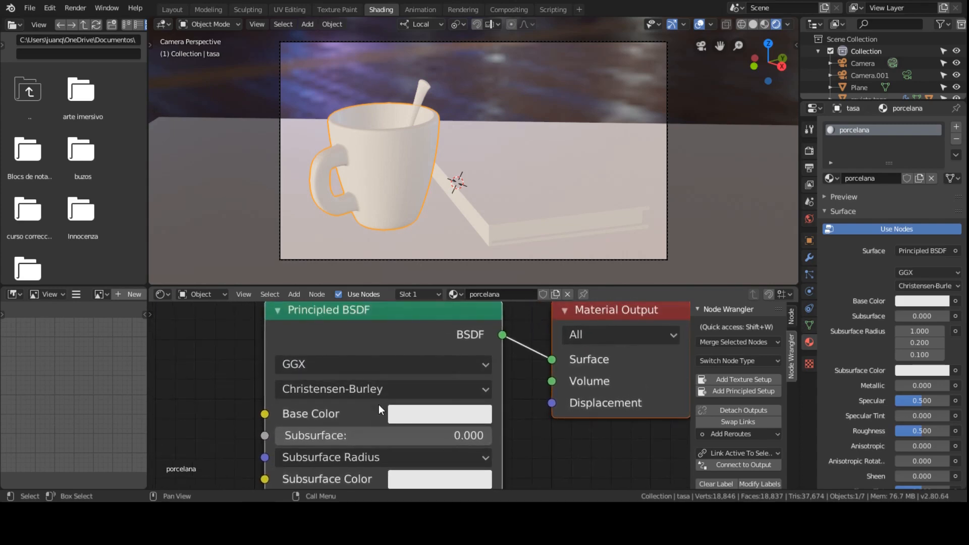
middle_drag(379, 404, 387, 369)
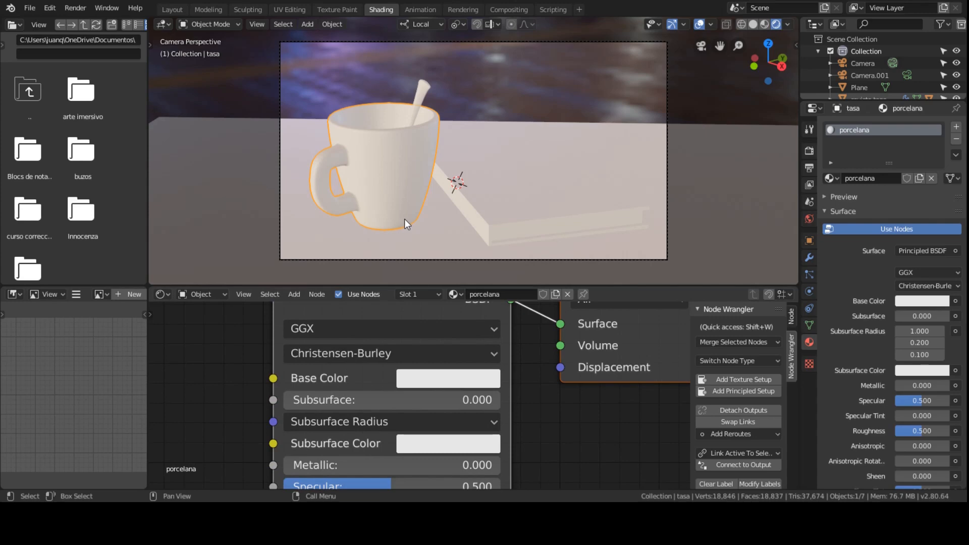
scroll(405, 219, down, 6)
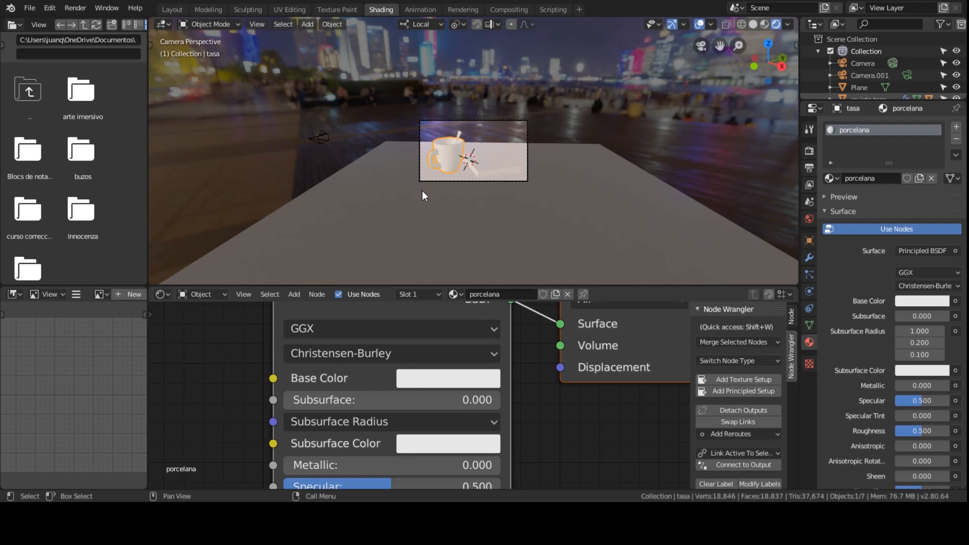
click(487, 296)
click(520, 306)
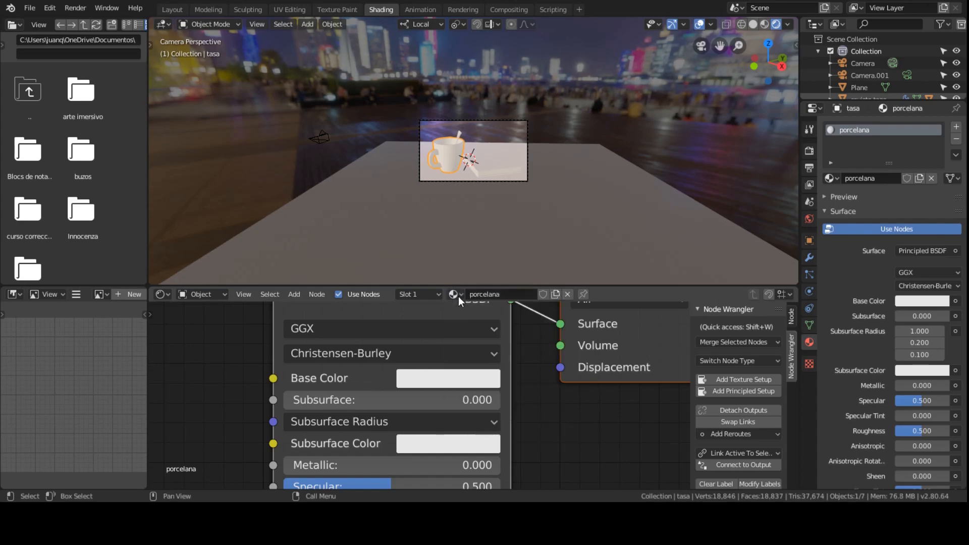
click(507, 294)
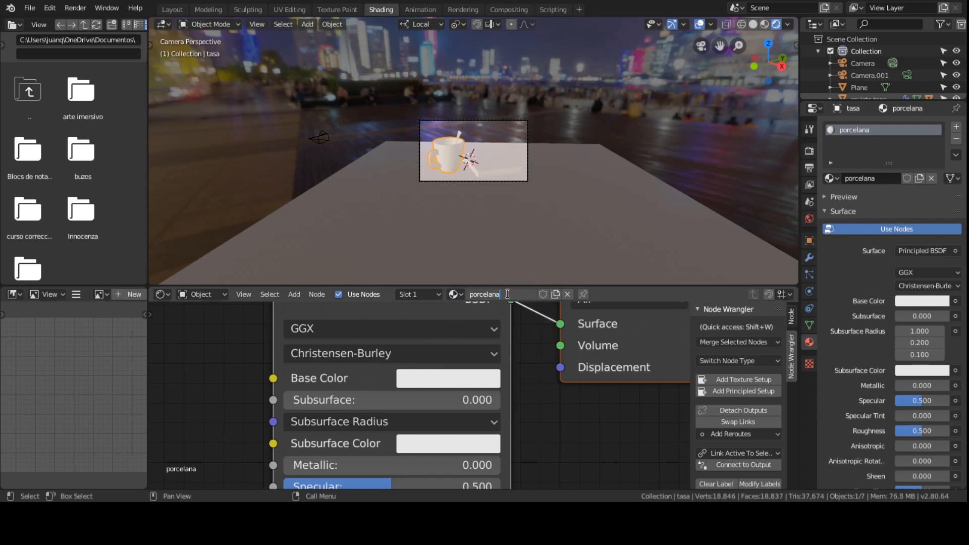
click(302, 335)
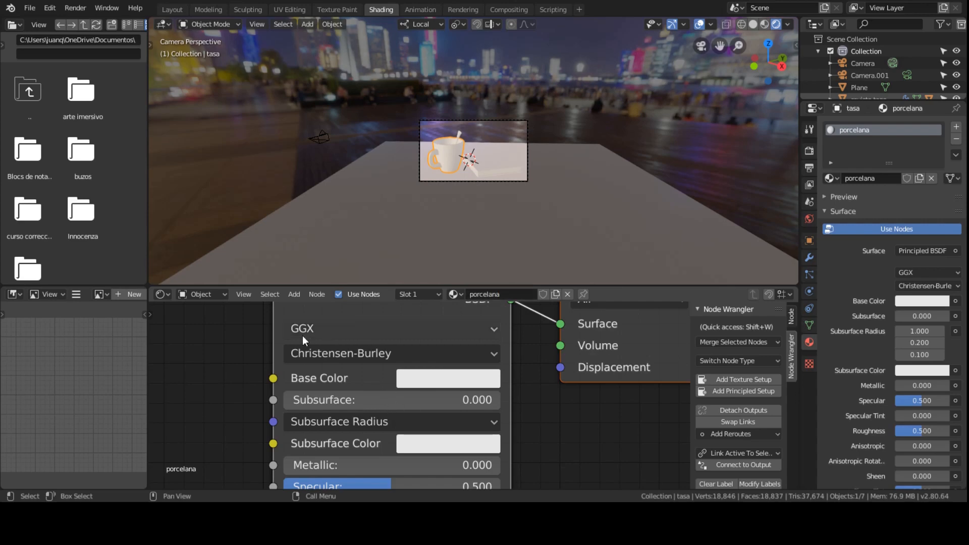
Change the Base Color of the mug's porcelana material to a pale yellow
scroll(321, 342, up, 3)
middle_drag(320, 361, 332, 356)
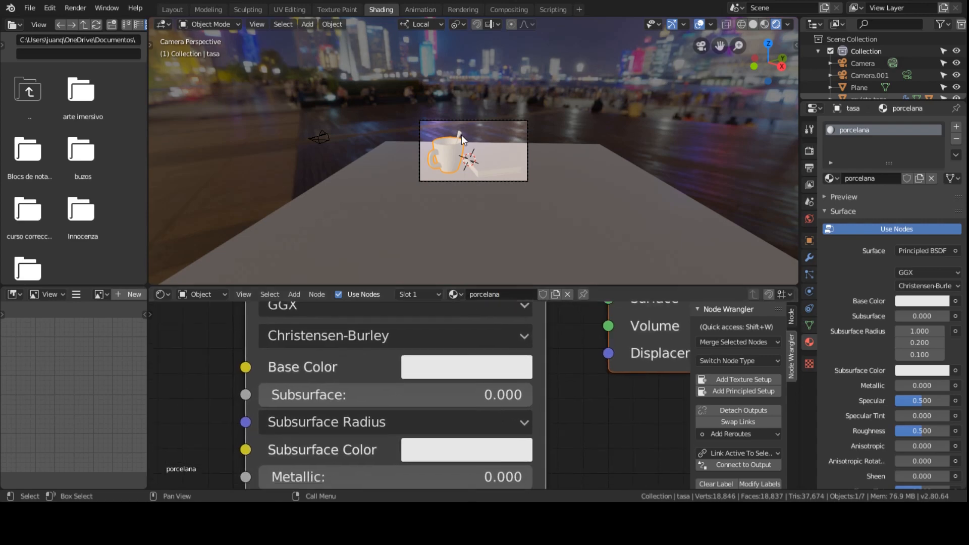
scroll(456, 145, up, 5)
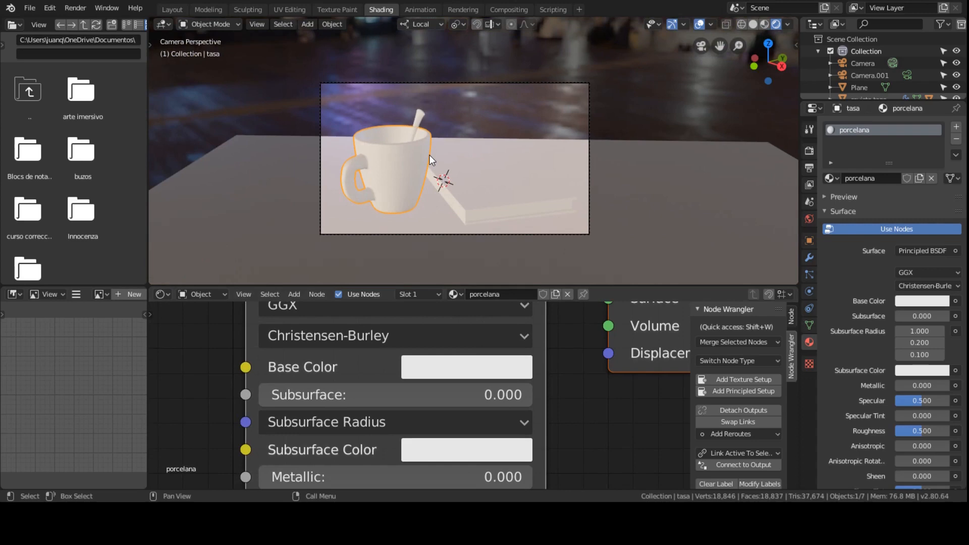
scroll(432, 153, up, 1)
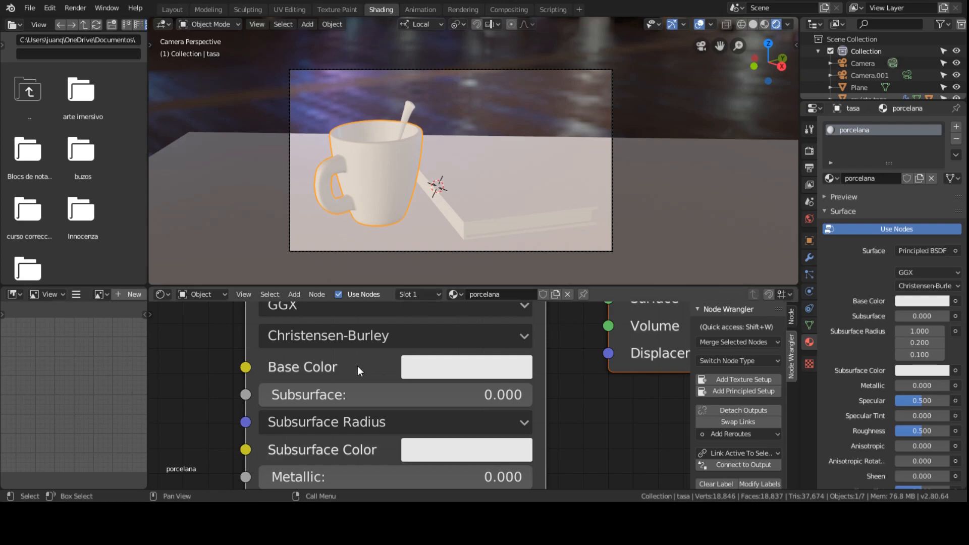
click(425, 369)
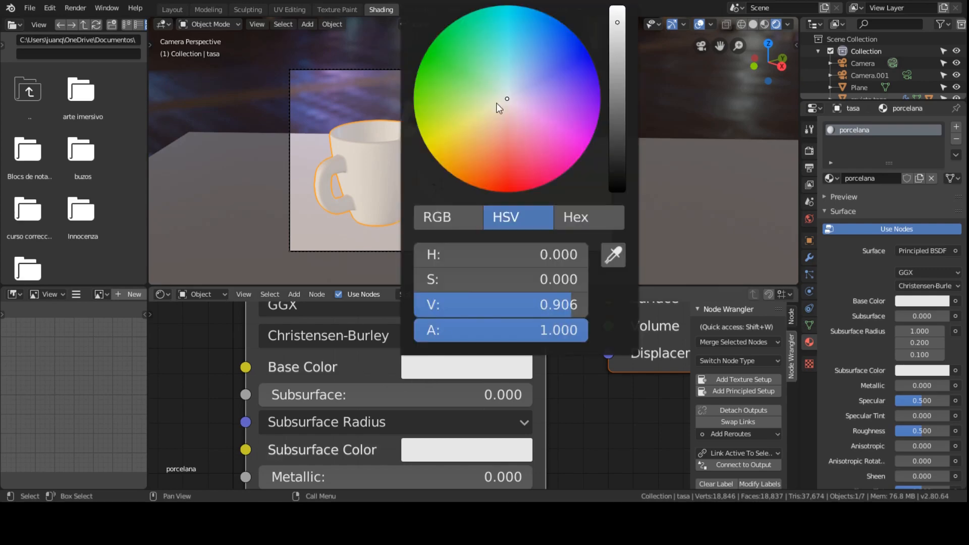
mouse_move(495, 87)
mouse_down()
mouse_move(472, 54)
mouse_move(452, 99)
mouse_move(478, 128)
mouse_up()
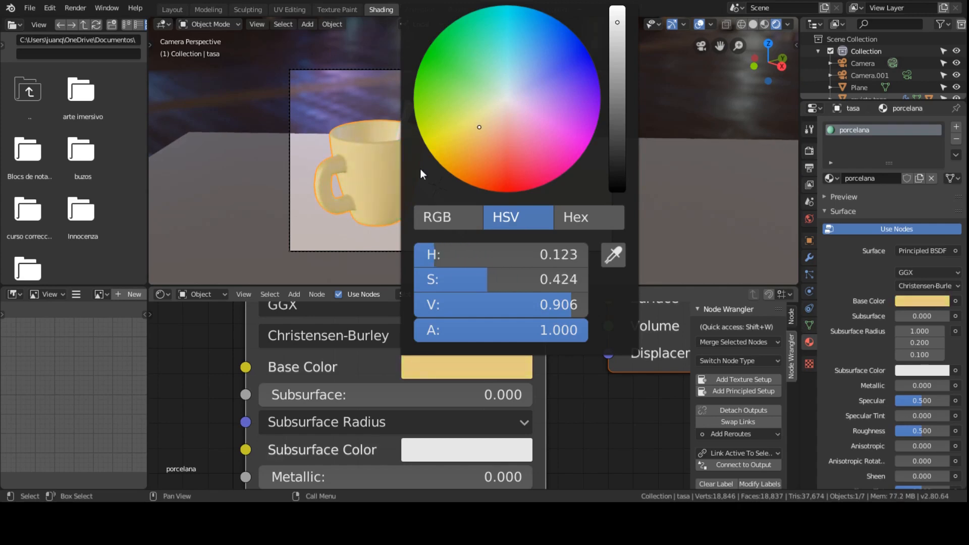
click(423, 367)
click(466, 373)
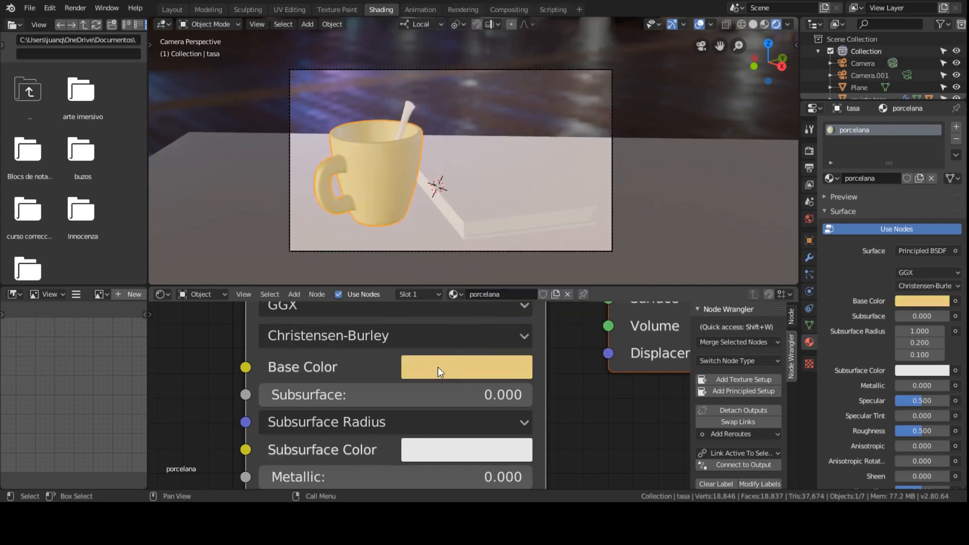
click(437, 367)
mouse_move(538, 72)
mouse_down()
mouse_move(478, 90)
mouse_move(475, 80)
mouse_move(472, 120)
mouse_move(488, 134)
mouse_move(489, 122)
mouse_move(473, 127)
mouse_up()
Try a Metallic value of 1.000 on the mug's material and return it to 0.000
mouse_move(362, 378)
middle_down()
mouse_move(357, 353)
mouse_move(359, 367)
middle_up()
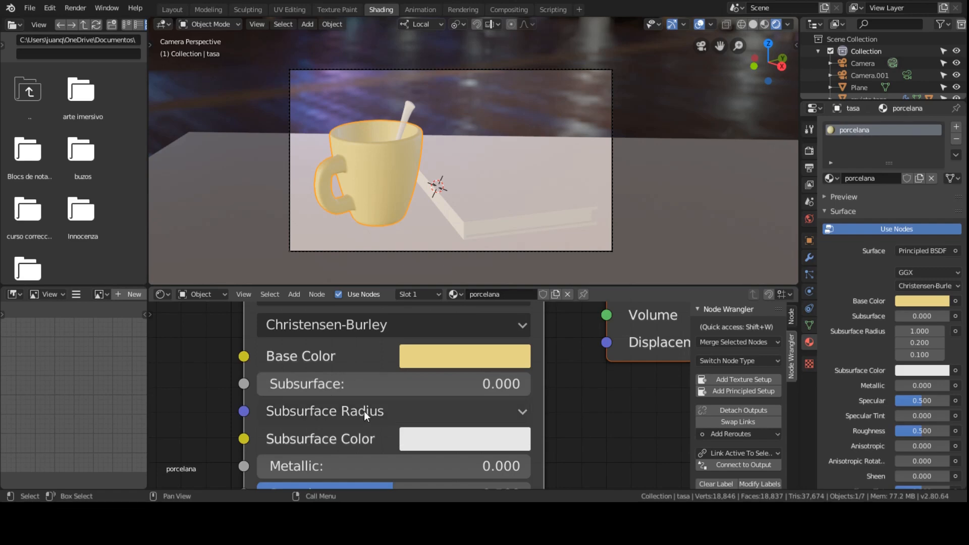
middle_drag(366, 422, 377, 401)
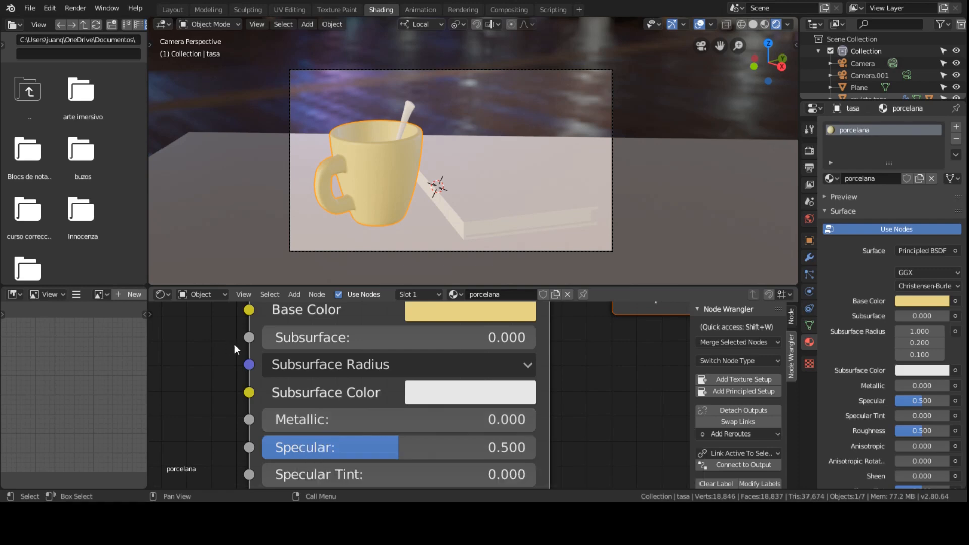
mouse_move(298, 420)
mouse_down()
mouse_move(536, 419)
mouse_move(263, 419)
mouse_move(533, 417)
mouse_up()
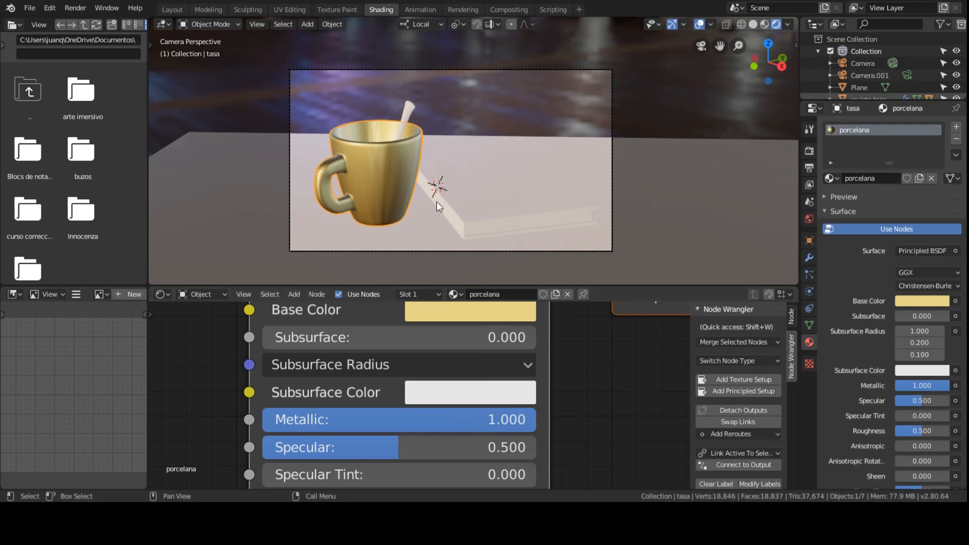
scroll(424, 201, up, 2)
scroll(385, 198, down, 1)
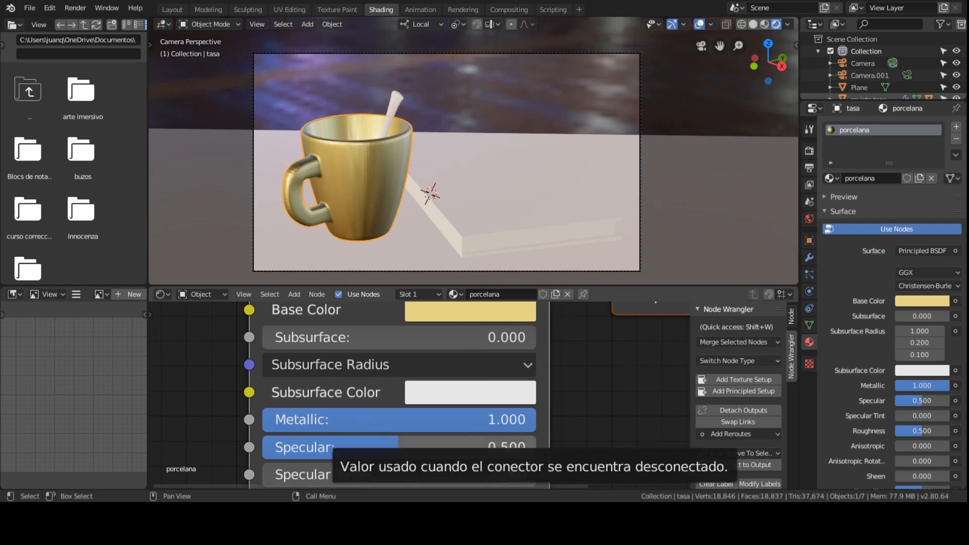
drag(513, 425, 262, 420)
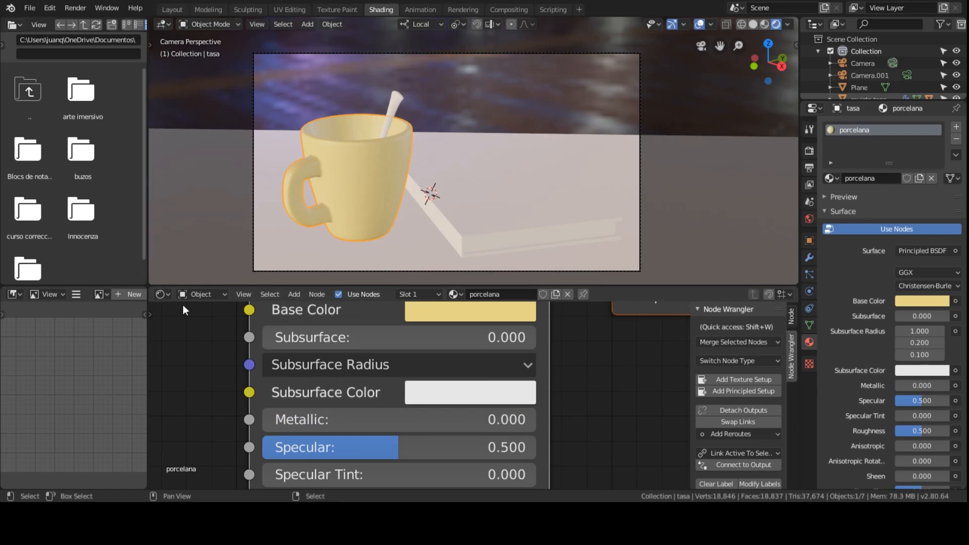
Lower the Roughness of the mug's porcelana material to 0.295
scroll(401, 393, down, 3)
middle_drag(403, 402, 406, 351)
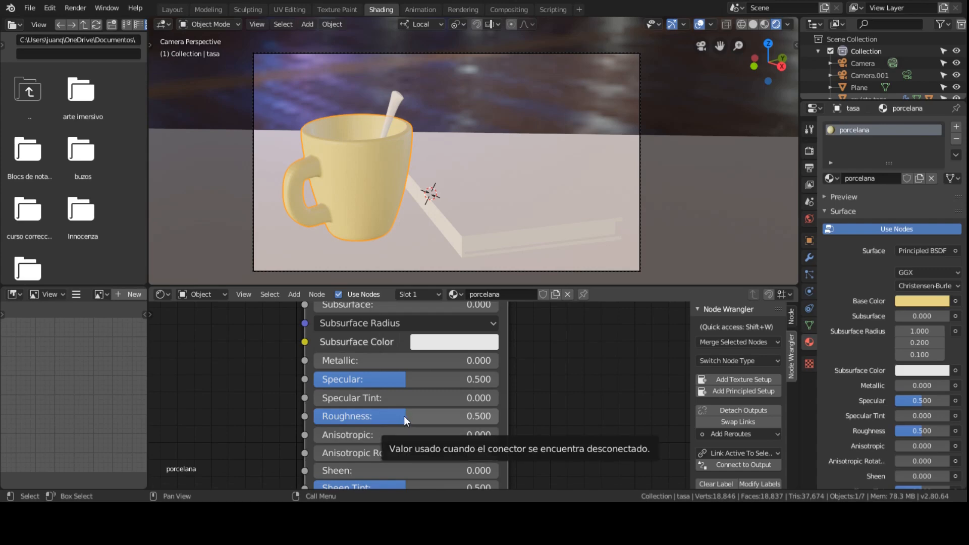
drag(404, 416, 368, 416)
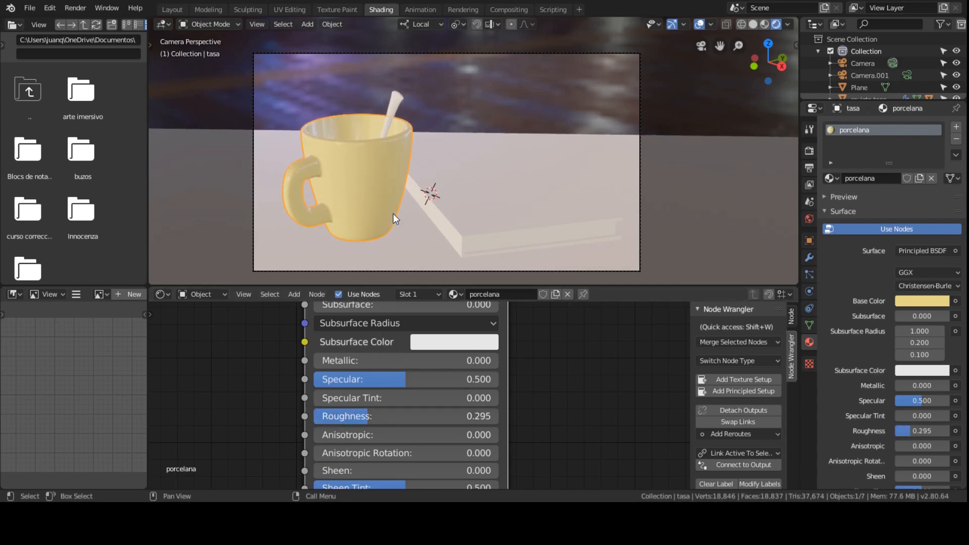
Apply Shade Smooth to the mug and save the file
click(256, 23)
key(F3)
text(smo)
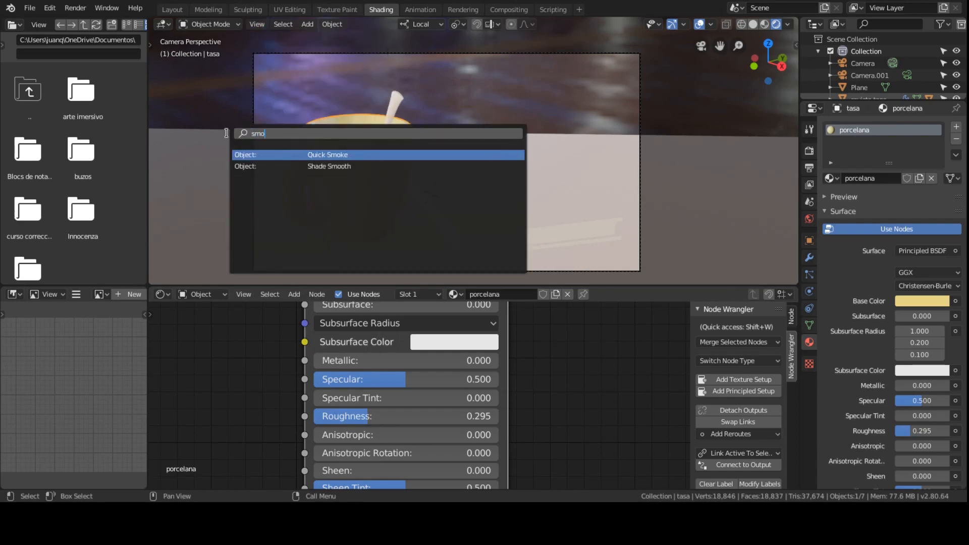
click(315, 166)
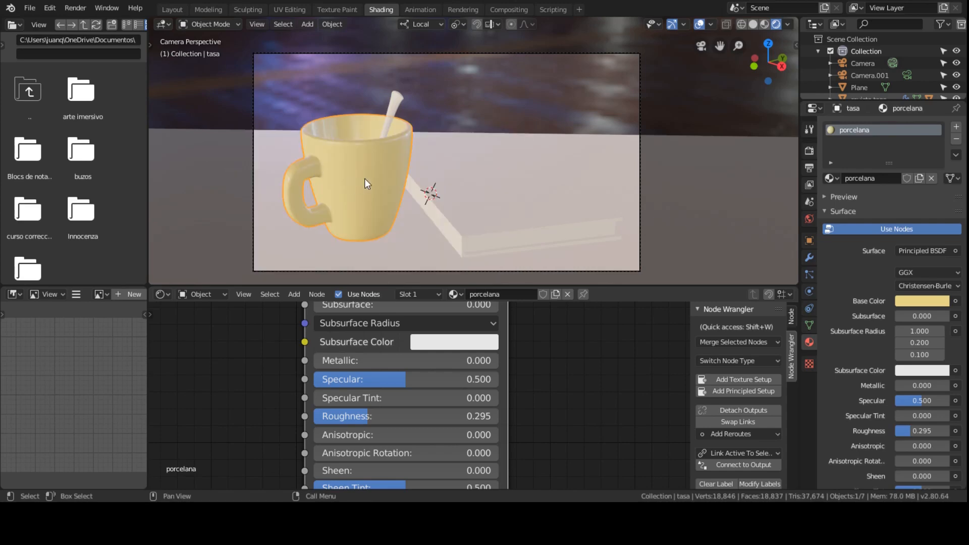
scroll(365, 177, up, 2)
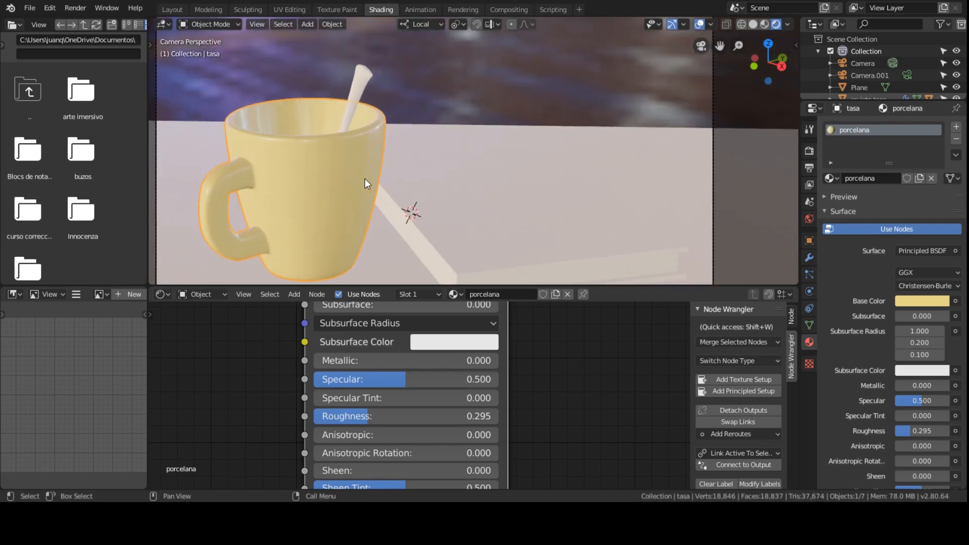
scroll(389, 404, down, 1)
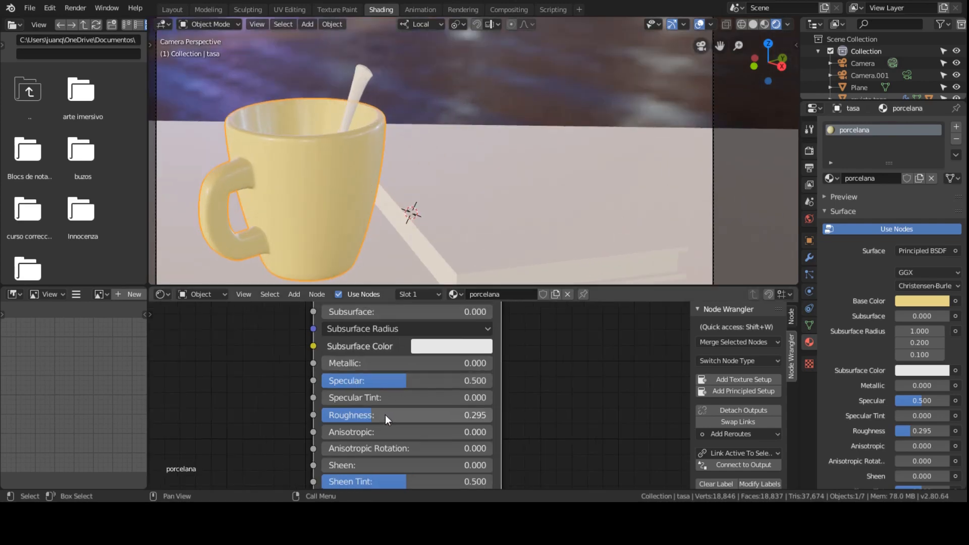
key(ctrl+s)
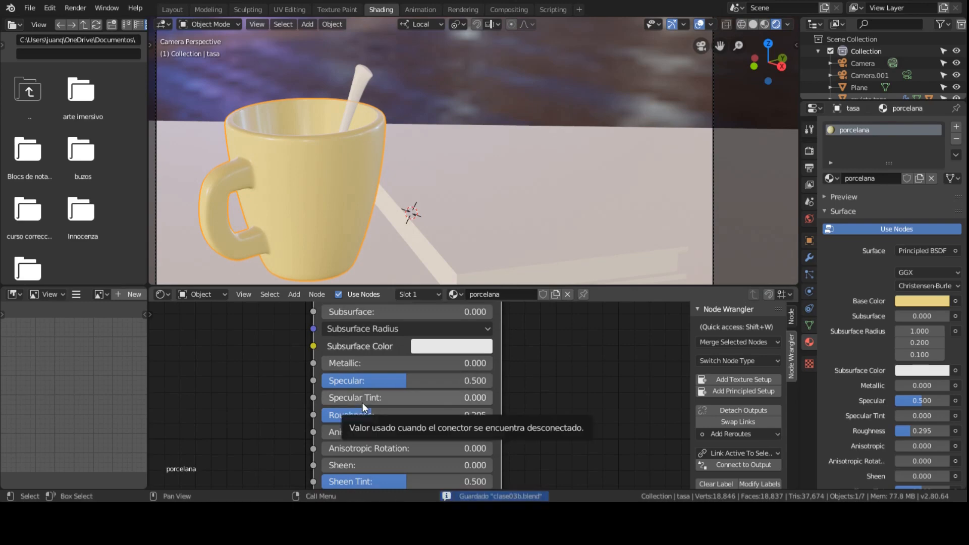
Compare the mug material's Roughness at 0.000 and 1.000 up close, and settle on about 0.123
drag(372, 414, 318, 415)
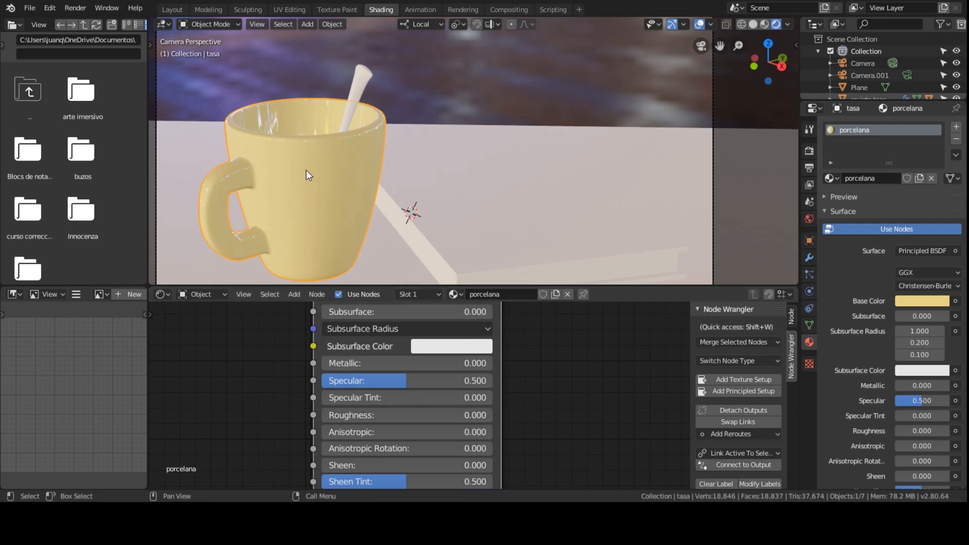
middle_drag(314, 184, 388, 119)
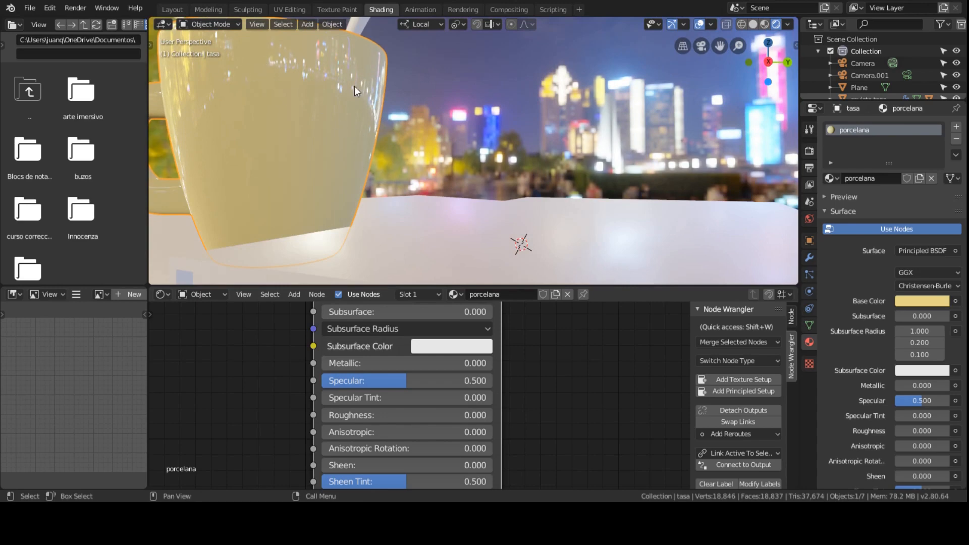
click(351, 414)
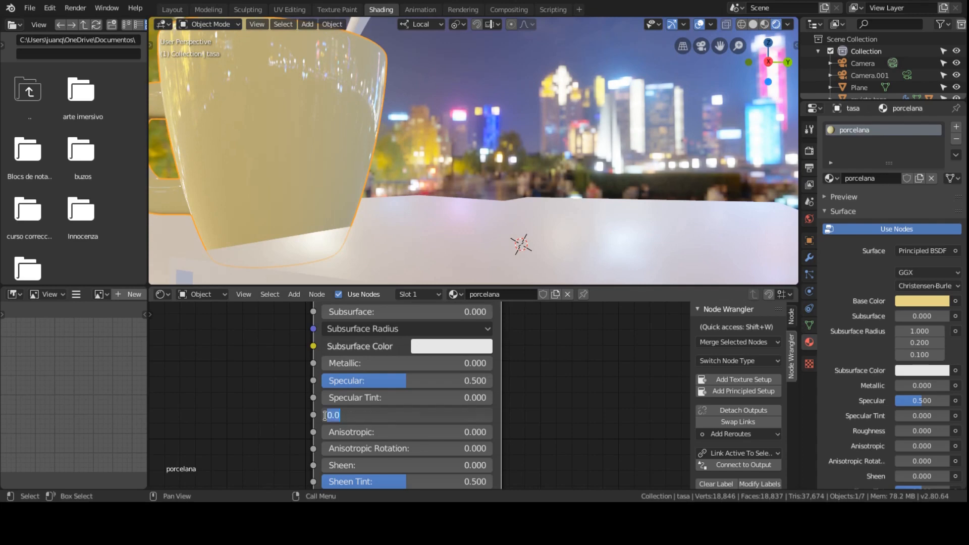
text(1)
key(Return)
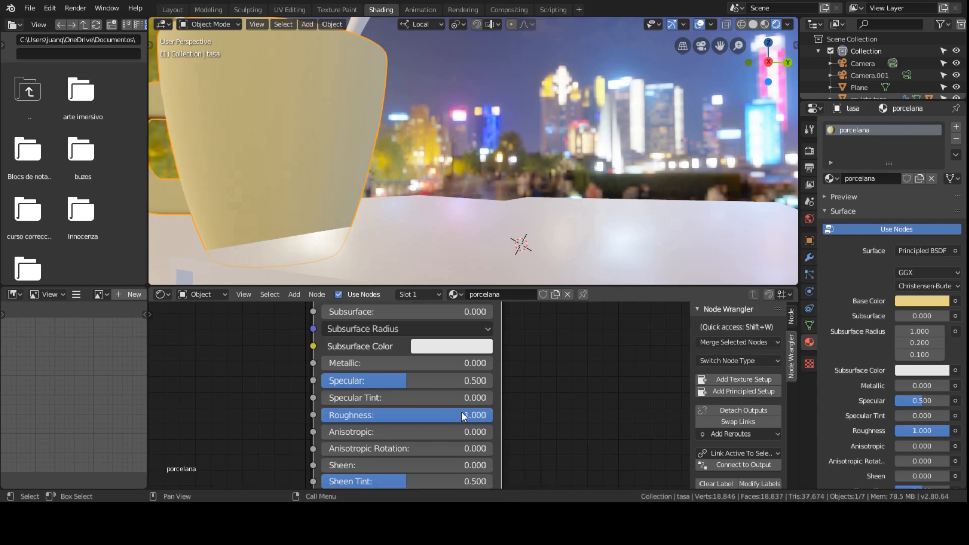
drag(461, 415, 312, 415)
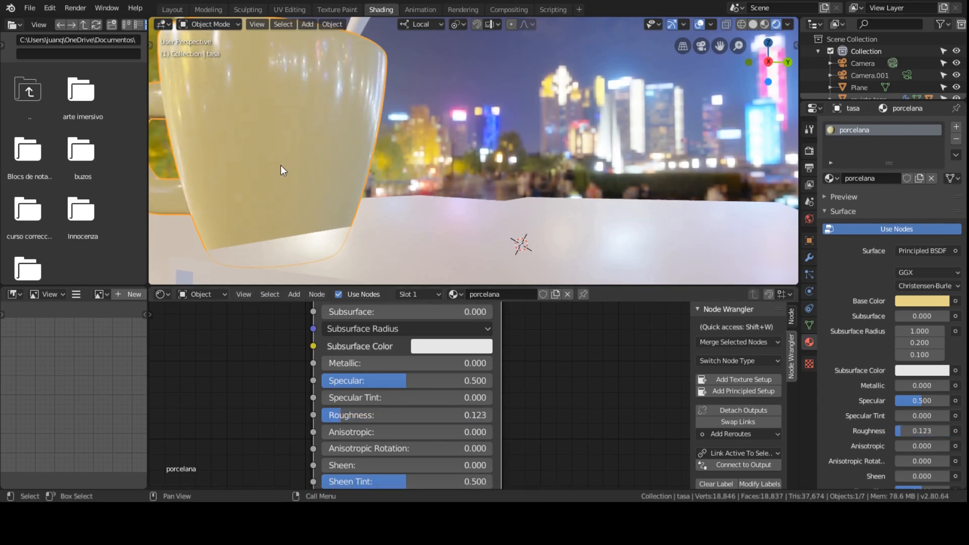
View the mug through the scene camera and frame the whole camera view
scroll(281, 165, down, 8)
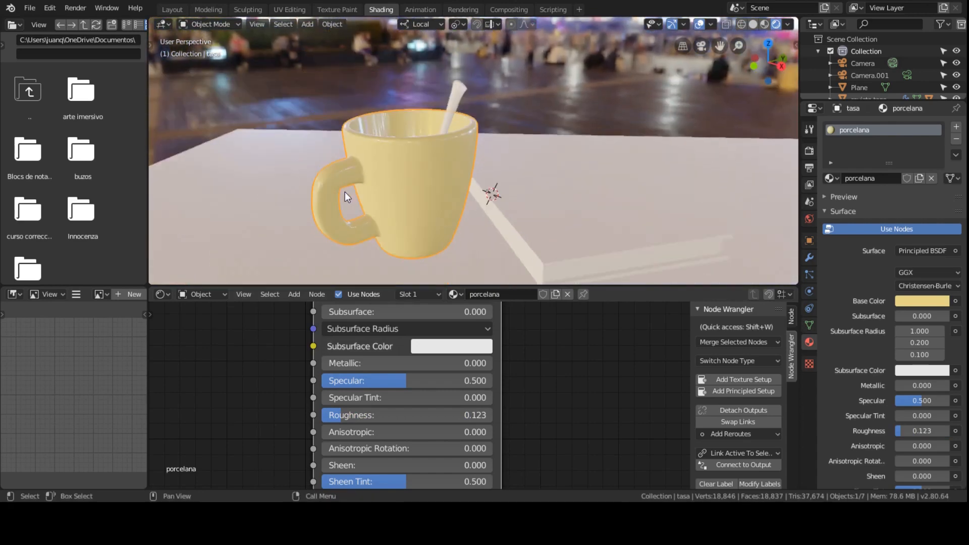
mouse_move(346, 199)
middle_down()
mouse_move(362, 183)
mouse_move(338, 195)
middle_up()
key(KP_0)
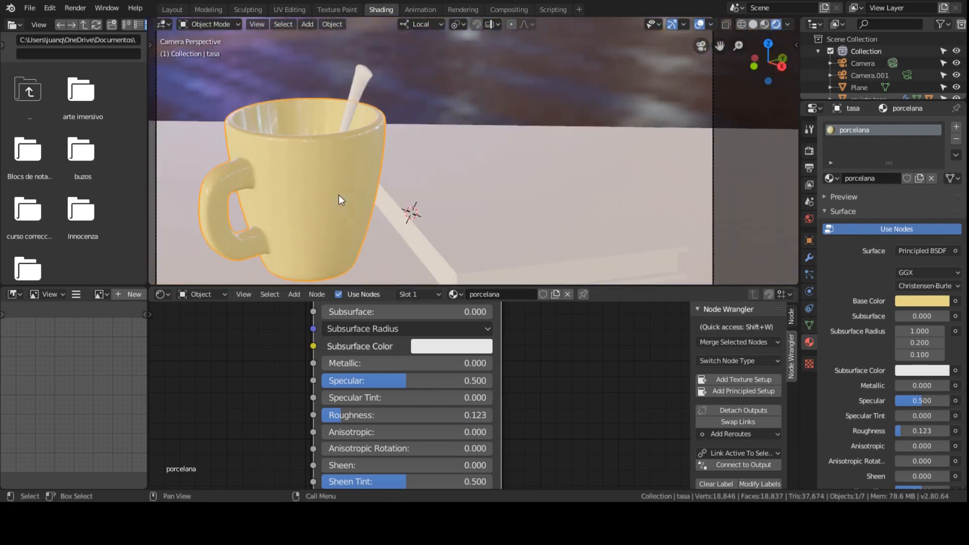
scroll(338, 195, down, 3)
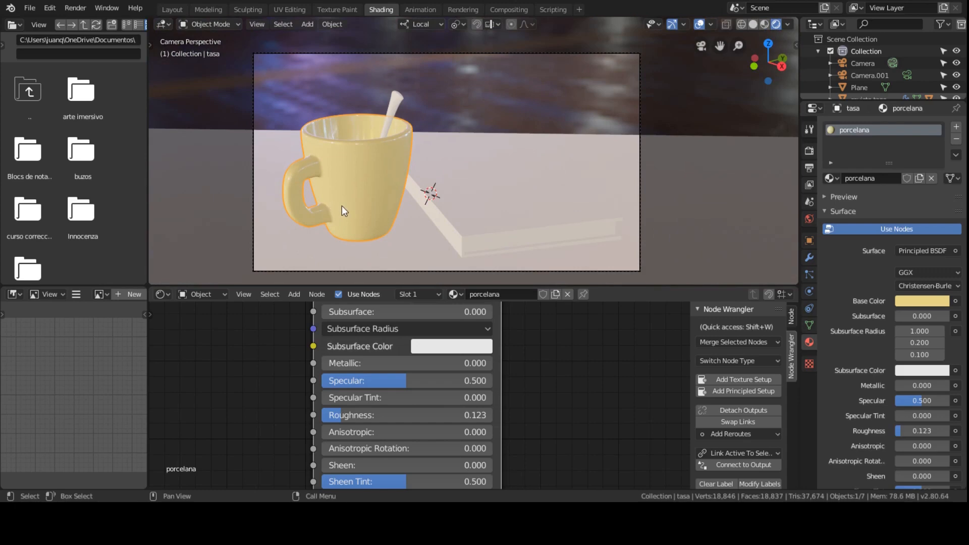
scroll(346, 202, up, 1)
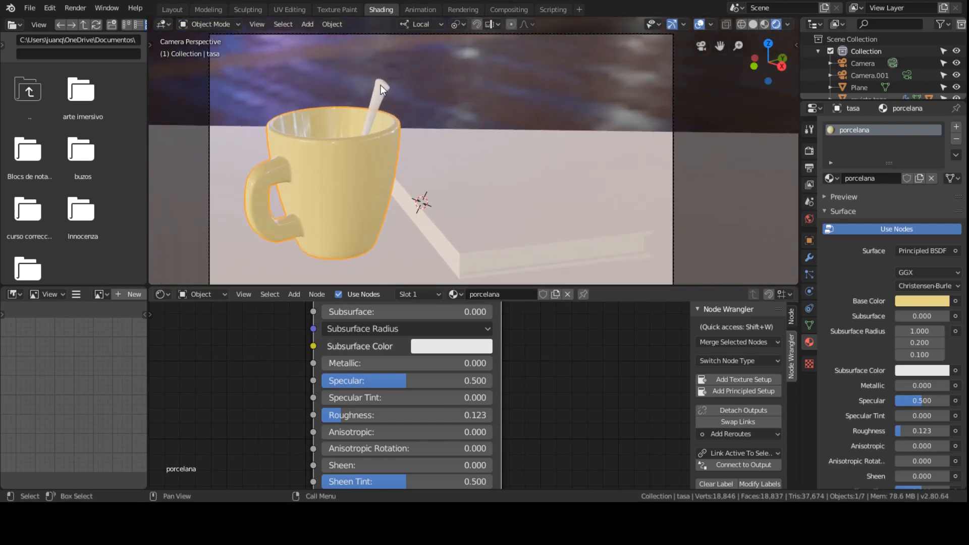
Try a Sheen value of 1.000 on the mug's porcelana material and inspect the rim up close
scroll(423, 437, down, 2)
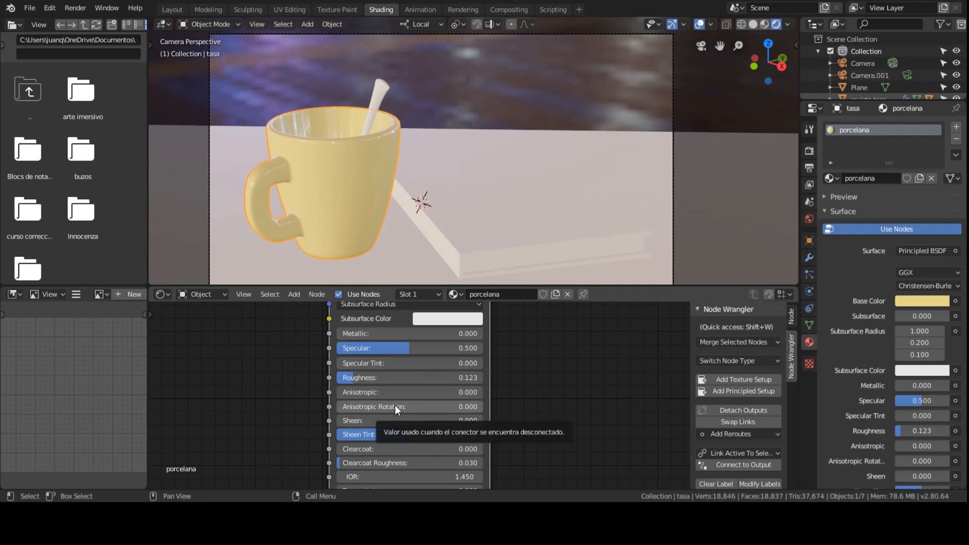
middle_drag(420, 419, 442, 385)
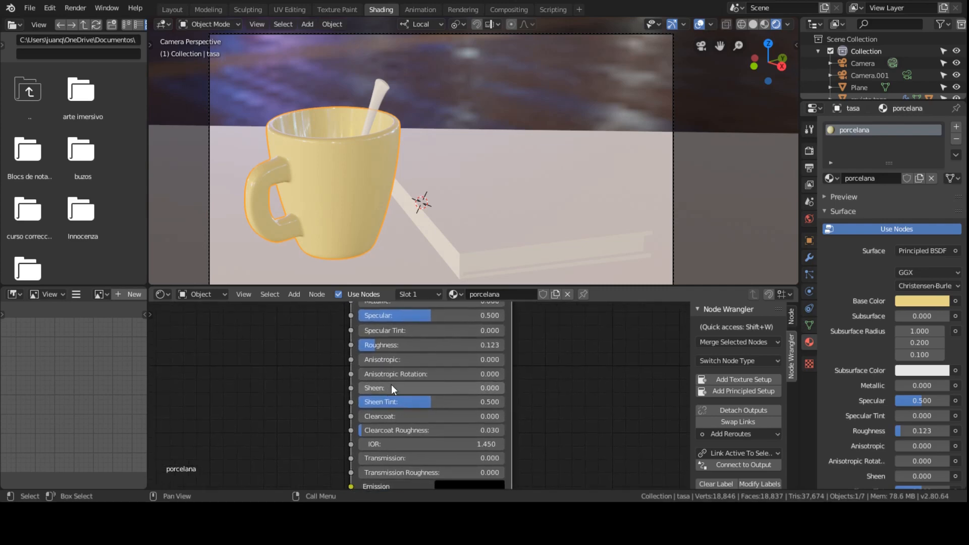
drag(394, 384, 505, 384)
scroll(250, 165, up, 3)
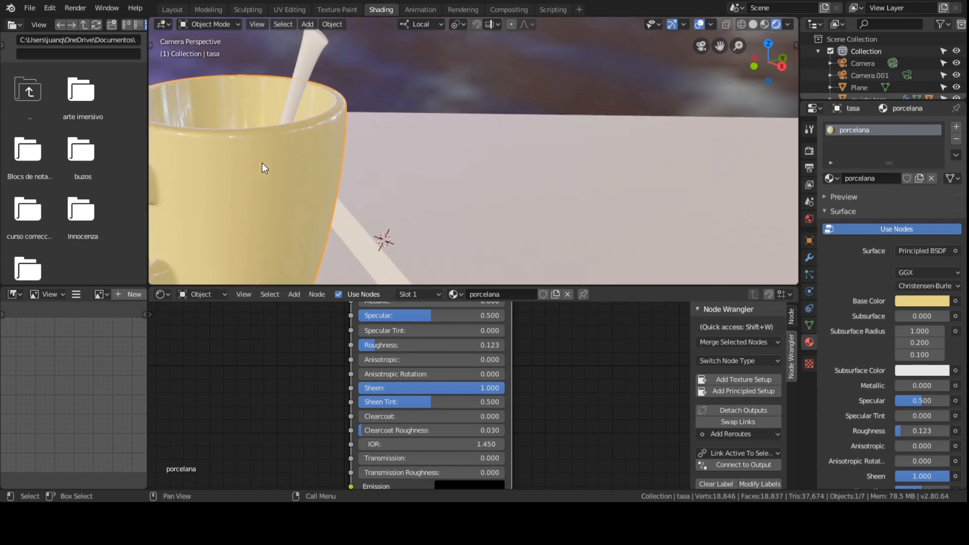
middle_drag(255, 164, 331, 171)
scroll(484, 159, up, 6)
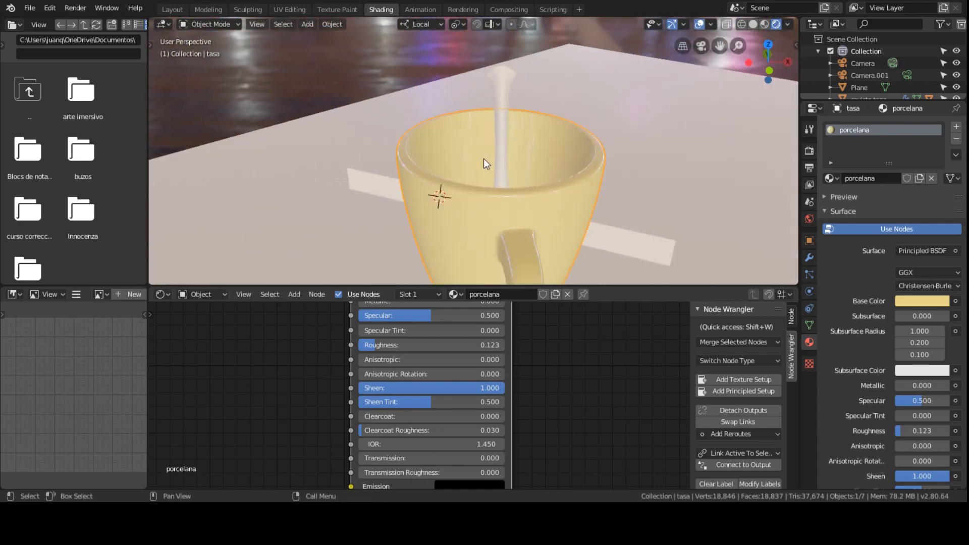
middle_drag(483, 158, 446, 174)
scroll(448, 169, up, 4)
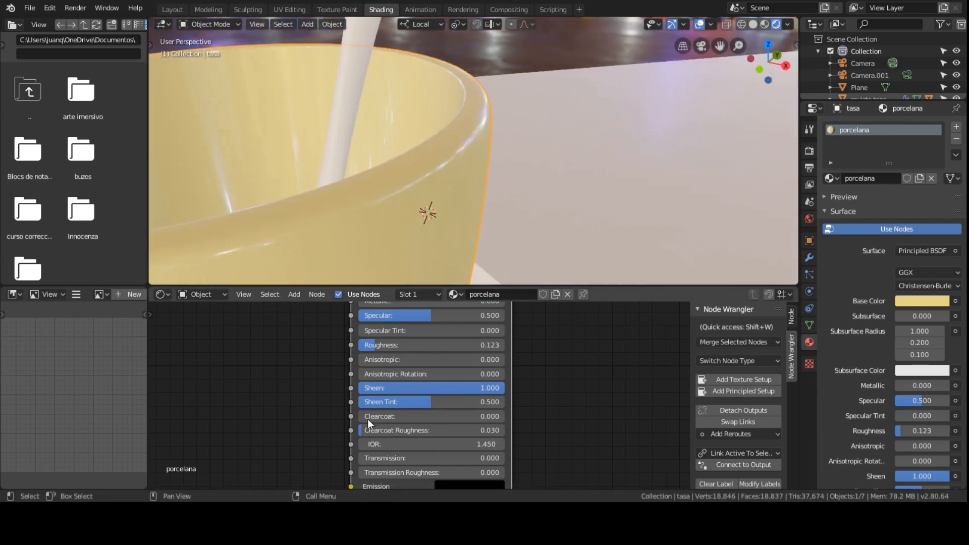
Try Sheen at 0.941 with Sheen Tint at 1.000, return Sheen to 0.000, and check the whole mug
drag(378, 388, 473, 392)
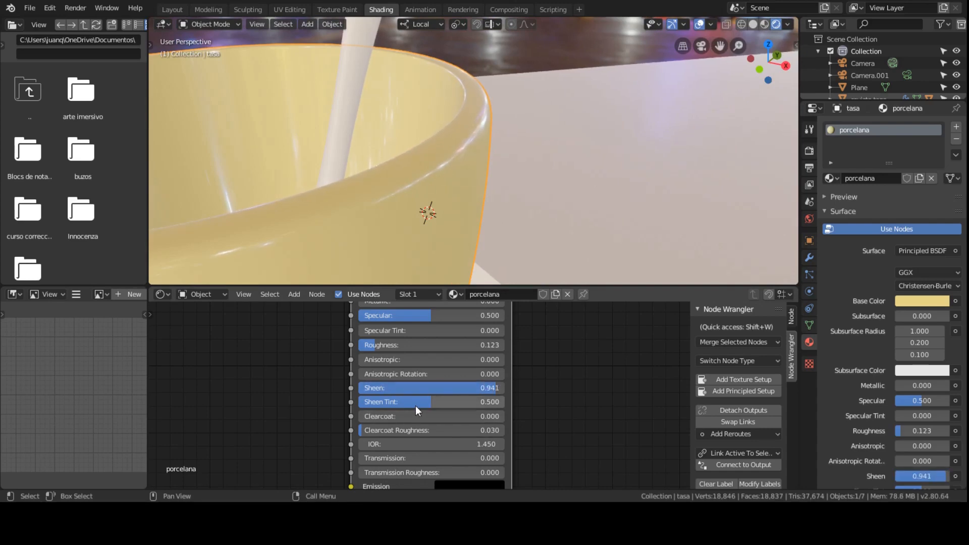
drag(416, 407, 505, 402)
drag(443, 392, 354, 387)
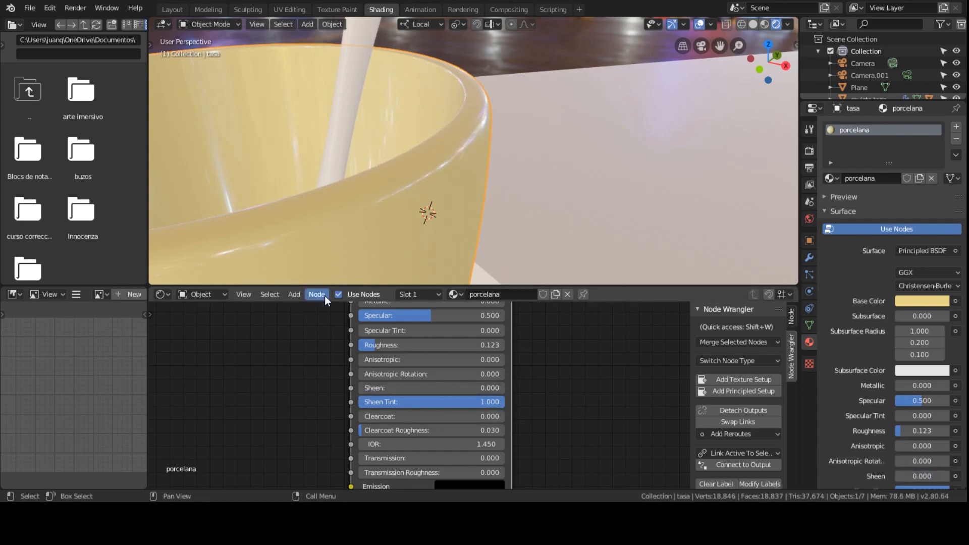
scroll(403, 219, down, 6)
middle_drag(410, 235, 411, 211)
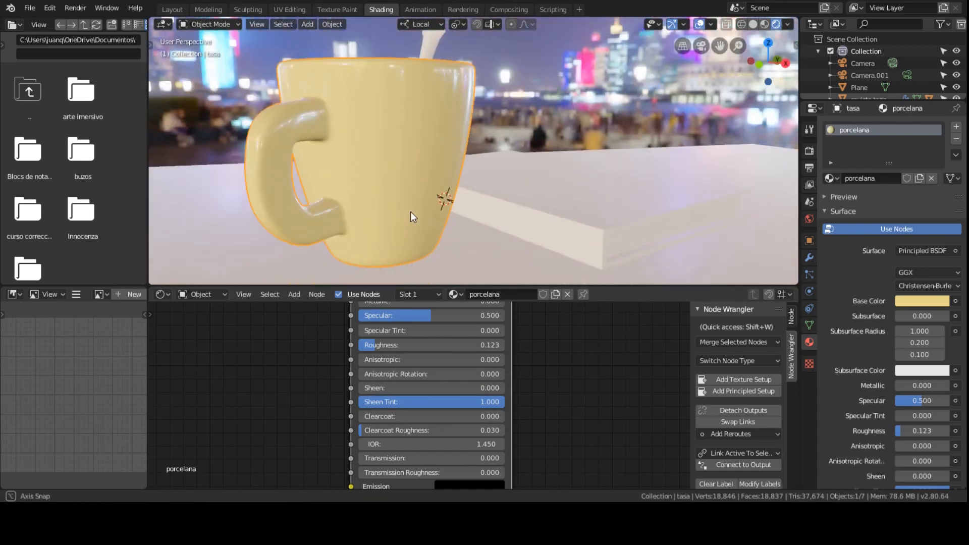
Try the mug's material with Roughness 0.705 and Sheen 1.000, inspecting the effect on the rim
drag(377, 345, 440, 416)
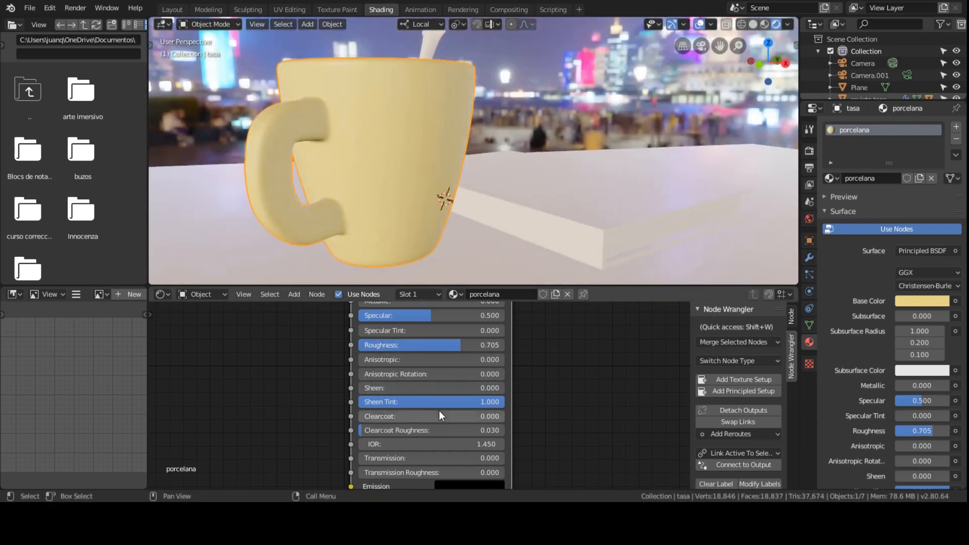
drag(375, 387, 504, 388)
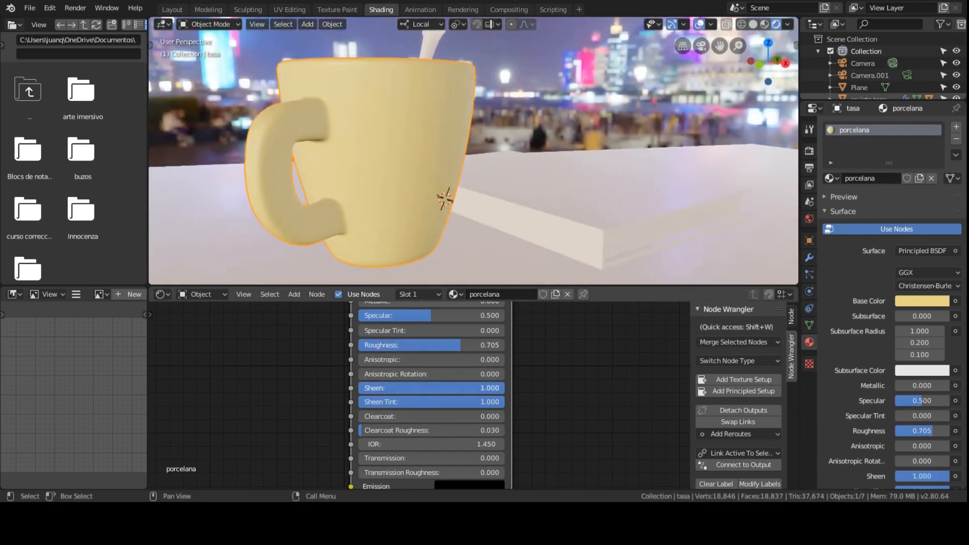
scroll(419, 135, up, 5)
middle_drag(406, 126, 414, 148)
scroll(414, 149, up, 2)
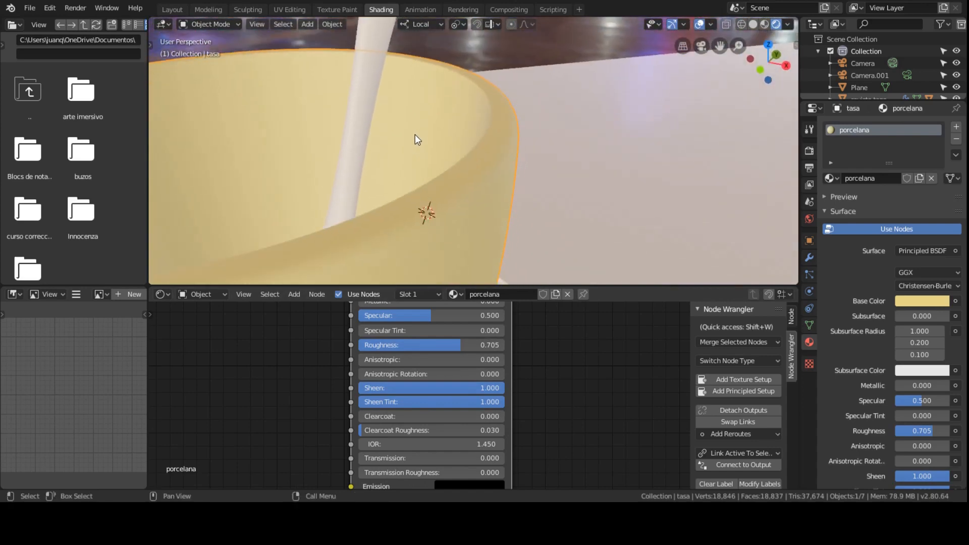
scroll(415, 134, up, 2)
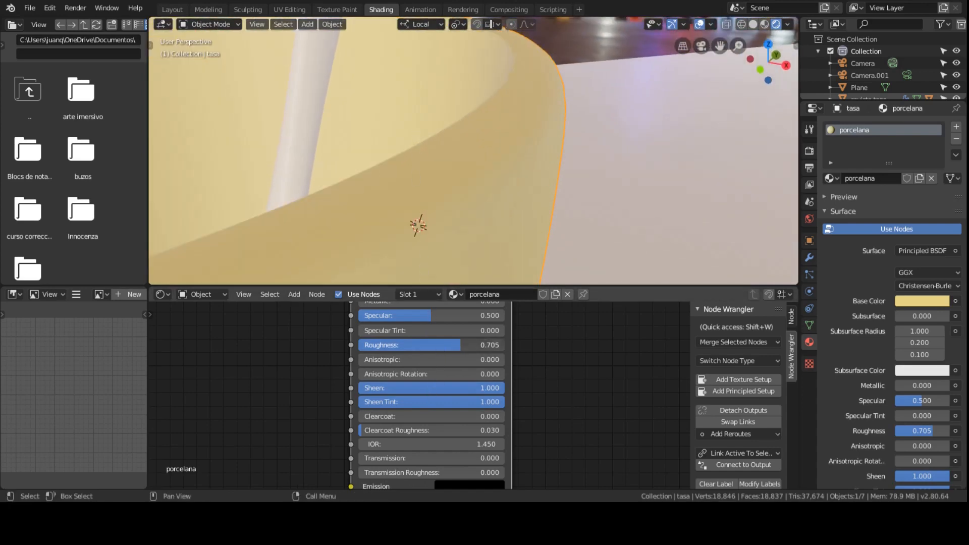
Lower the porcelana material's Roughness to 0.214 and its Sheen to 0.145
drag(461, 345, 402, 345)
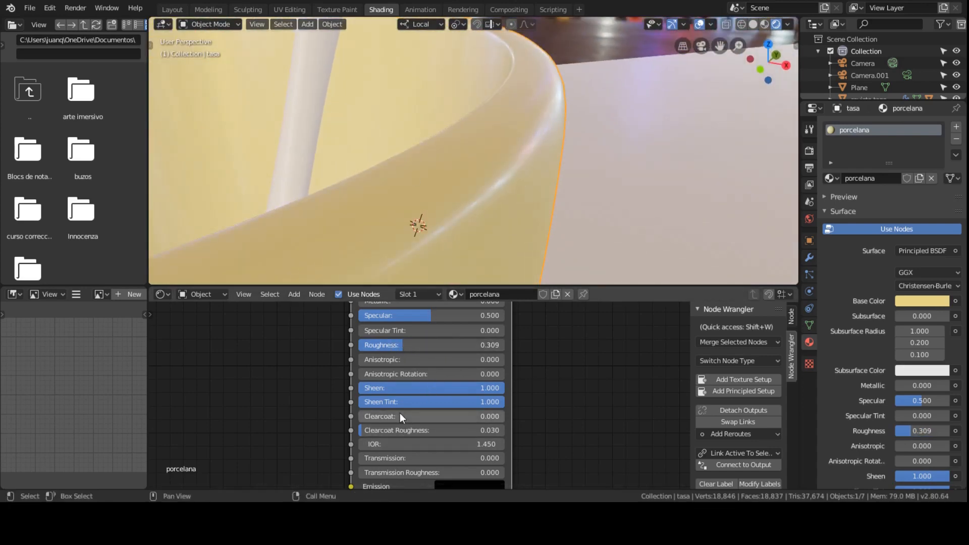
drag(409, 388, 285, 388)
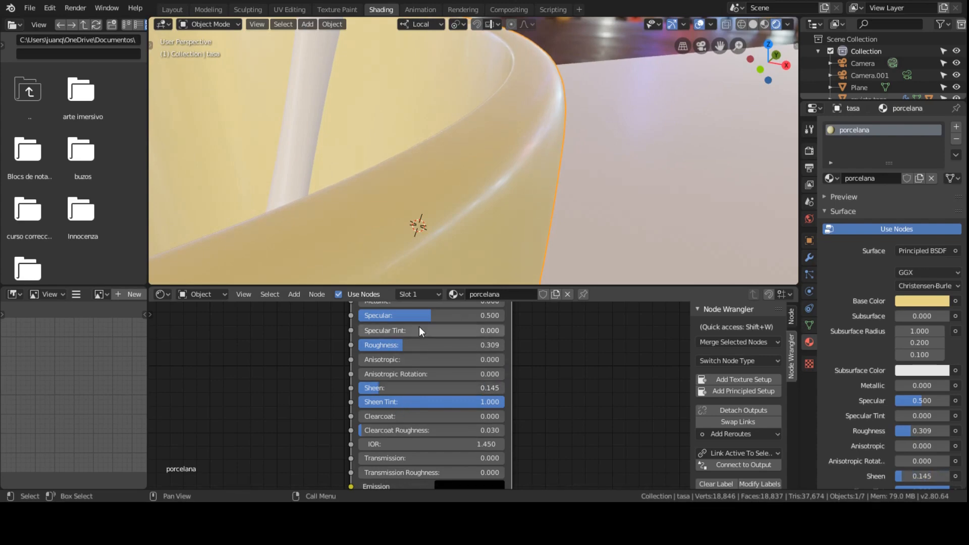
mouse_move(419, 345)
mouse_down()
mouse_move(393, 345)
mouse_move(404, 345)
mouse_up()
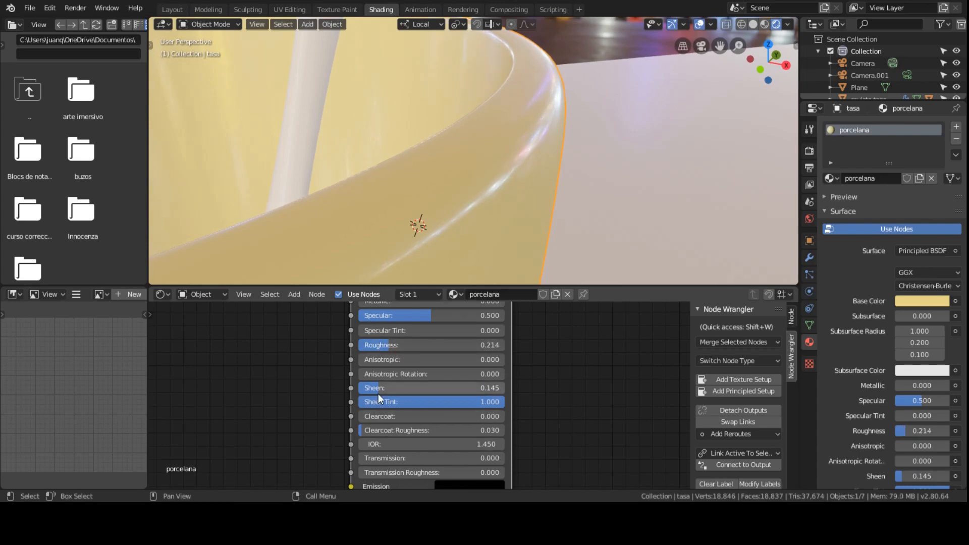
Try Sheen at 0.859, then settle on Sheen 0.464 and Sheen Tint 0.105 for the mug's material
drag(378, 393, 484, 388)
scroll(470, 167, down, 3)
middle_drag(464, 181, 380, 165)
scroll(376, 160, down, 2)
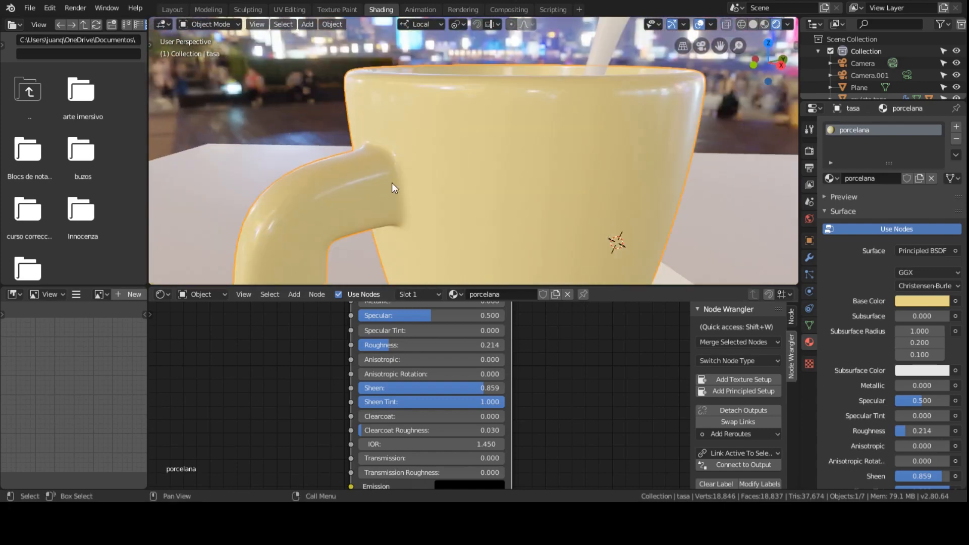
drag(425, 389, 368, 390)
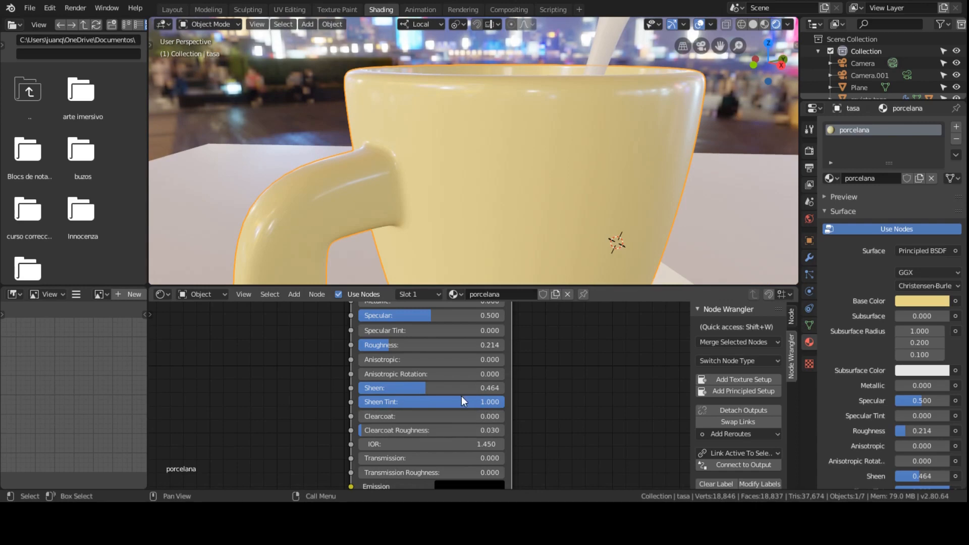
drag(463, 401, 385, 400)
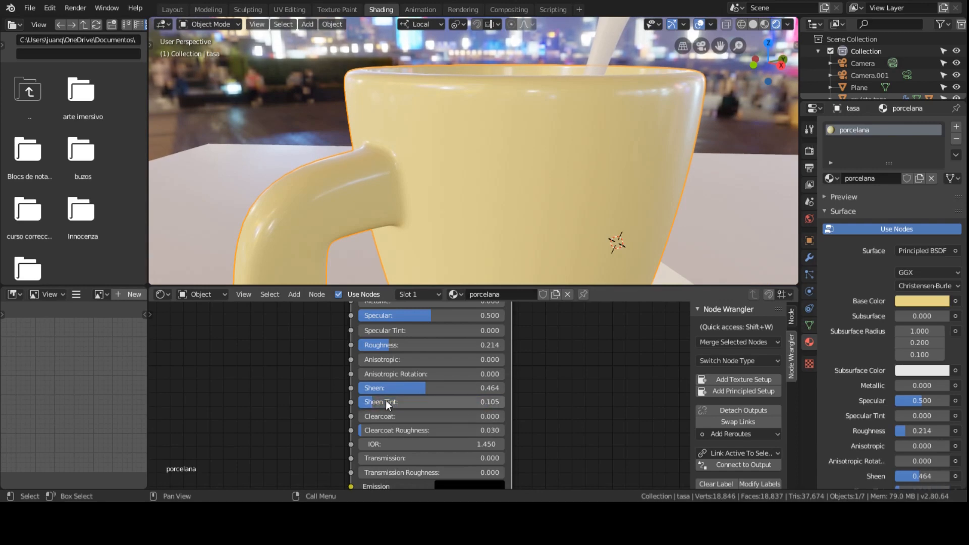
Try a Clearcoat value of 0.809 on the porcelana material and settle on 0.195
scroll(404, 406, down, 4)
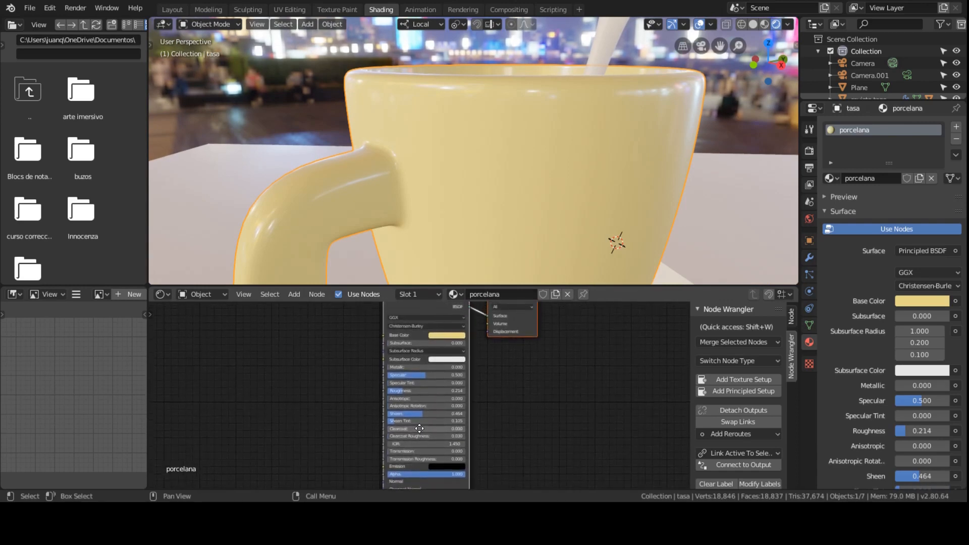
scroll(414, 416, up, 4)
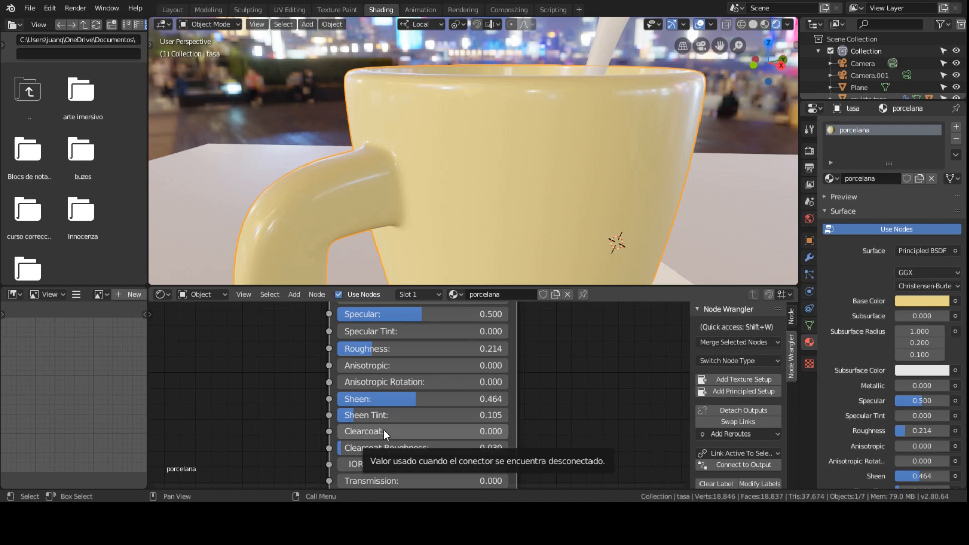
middle_drag(367, 417, 366, 376)
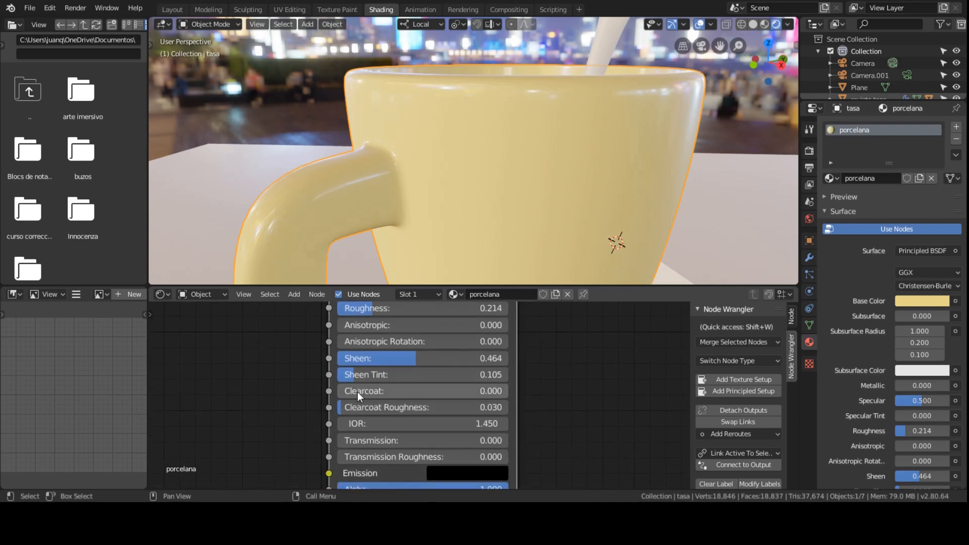
drag(358, 392, 476, 392)
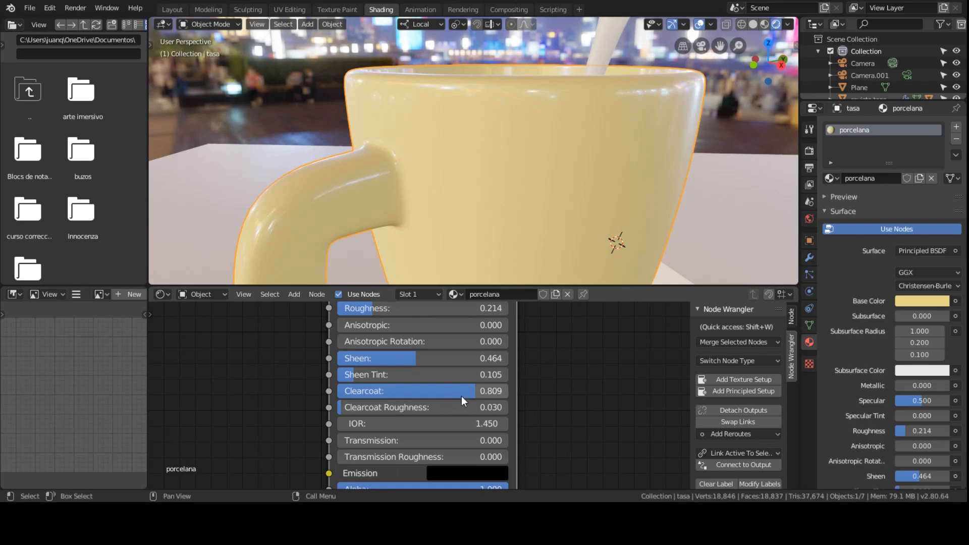
drag(461, 394, 373, 387)
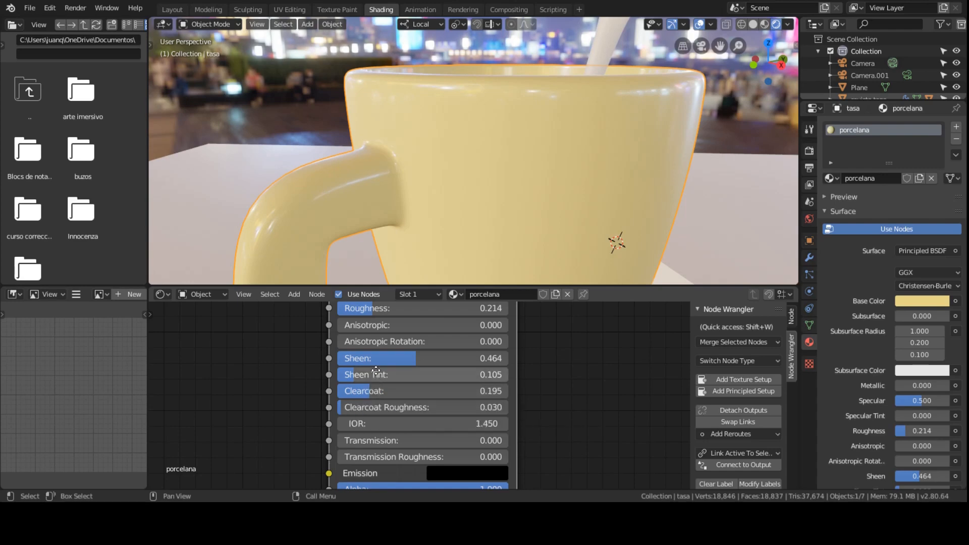
Try Transmission at 1.000 with Transmission Roughness at 0.823 on the mug's material and examine the mug from the side
mouse_move(374, 391)
middle_down()
mouse_move(384, 447)
mouse_move(360, 388)
middle_up()
scroll(382, 443, down, 3)
scroll(365, 408, up, 2)
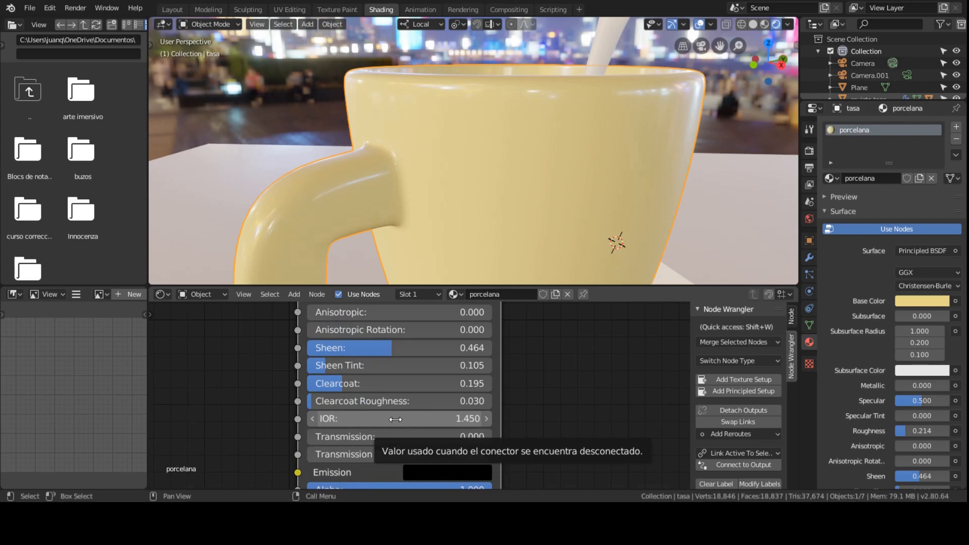
middle_drag(399, 437, 393, 392)
drag(393, 397, 577, 398)
mouse_move(485, 391)
mouse_down()
mouse_move(301, 391)
mouse_move(485, 391)
mouse_up()
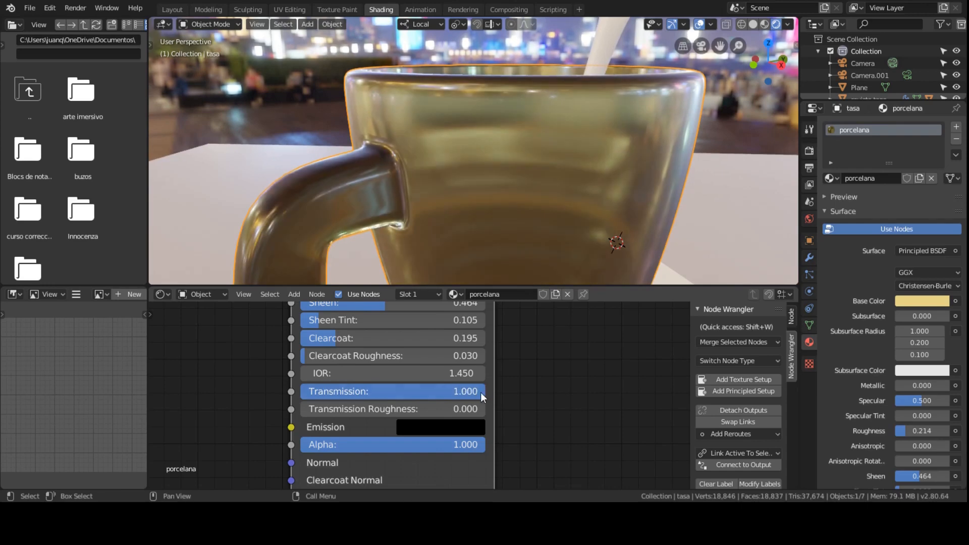
drag(303, 408, 455, 408)
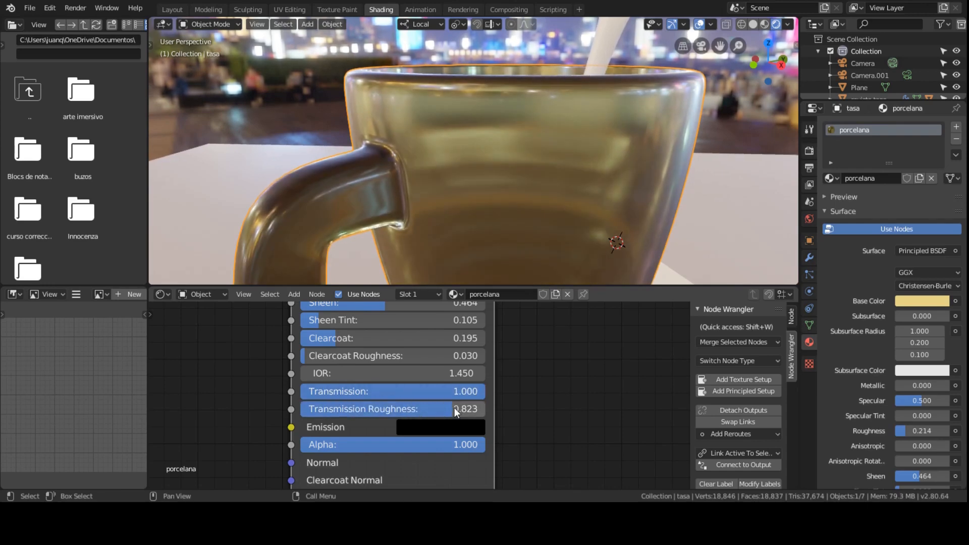
scroll(508, 257, down, 3)
middle_drag(498, 253, 499, 230)
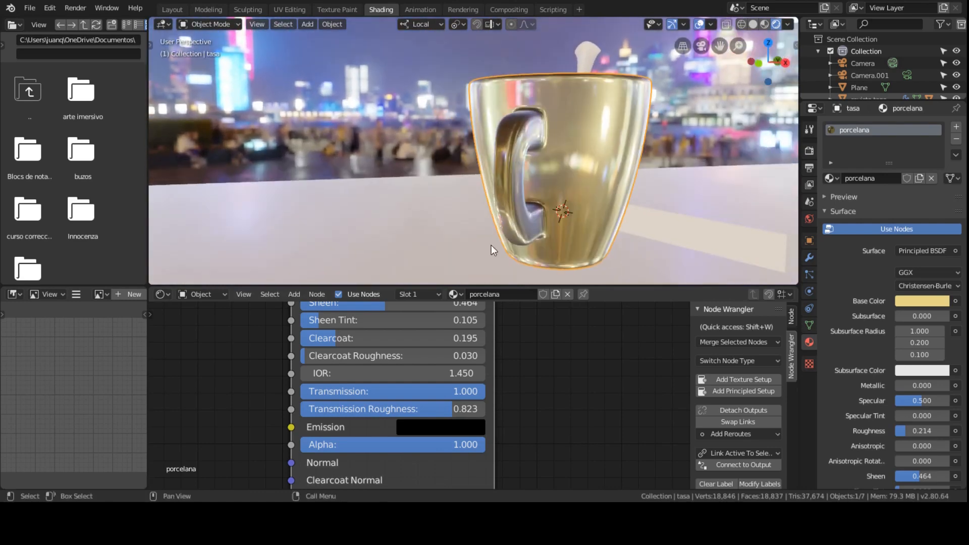
Return the mug material's Transmission to 0.000 and lower its Transmission Roughness to 0.109
drag(450, 408, 354, 409)
drag(454, 391, 313, 392)
middle_drag(545, 227, 348, 365)
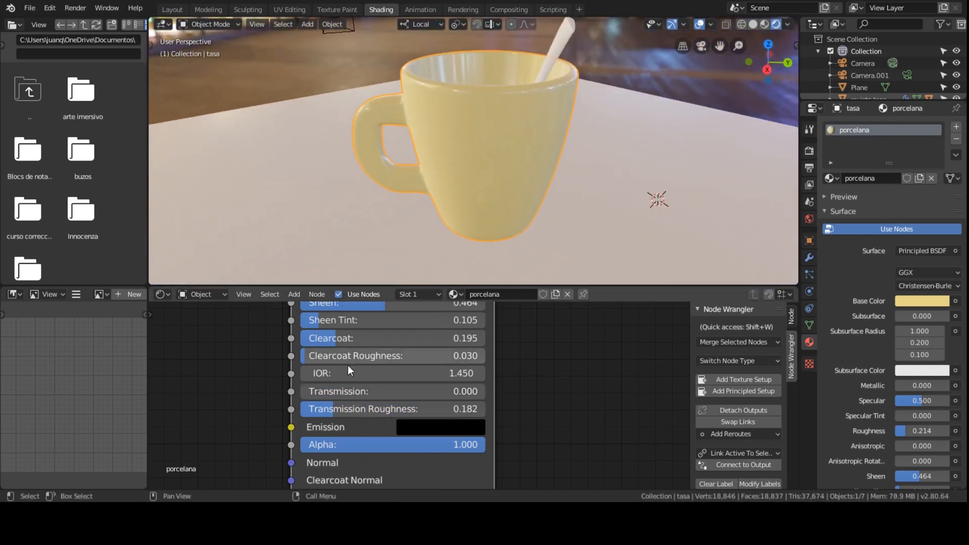
drag(343, 409, 320, 410)
Try adjusting the brightness of the porcelana material's Emission color and leave it black
click(452, 429)
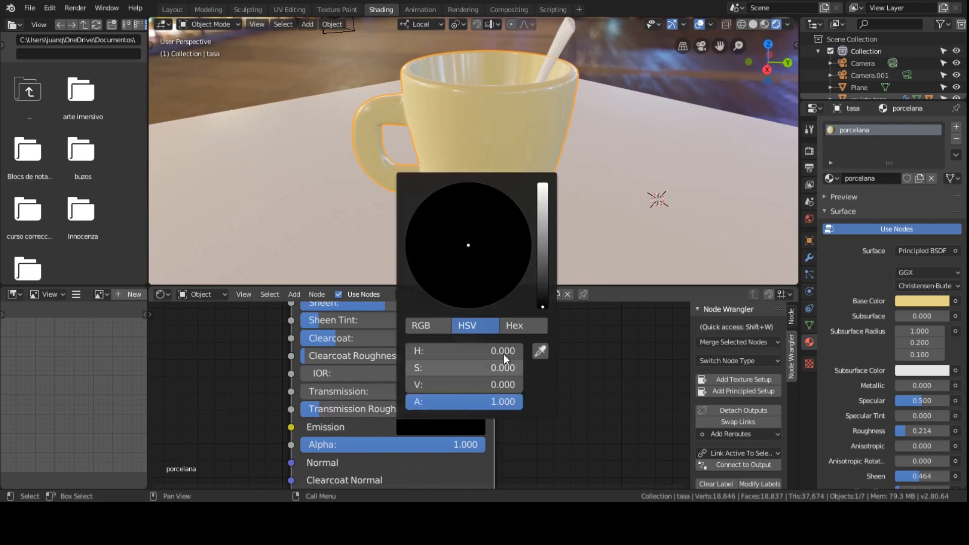
drag(543, 305, 488, 298)
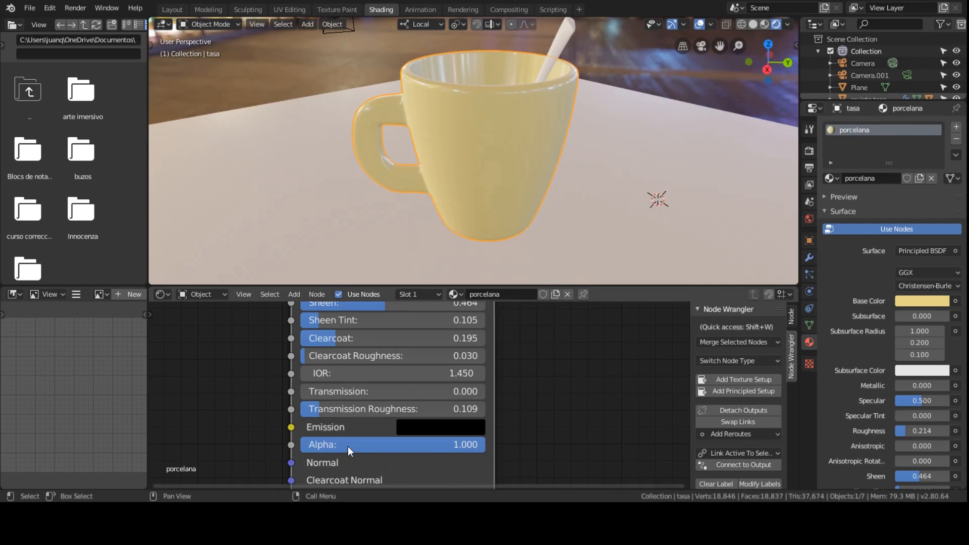
scroll(350, 429, down, 2)
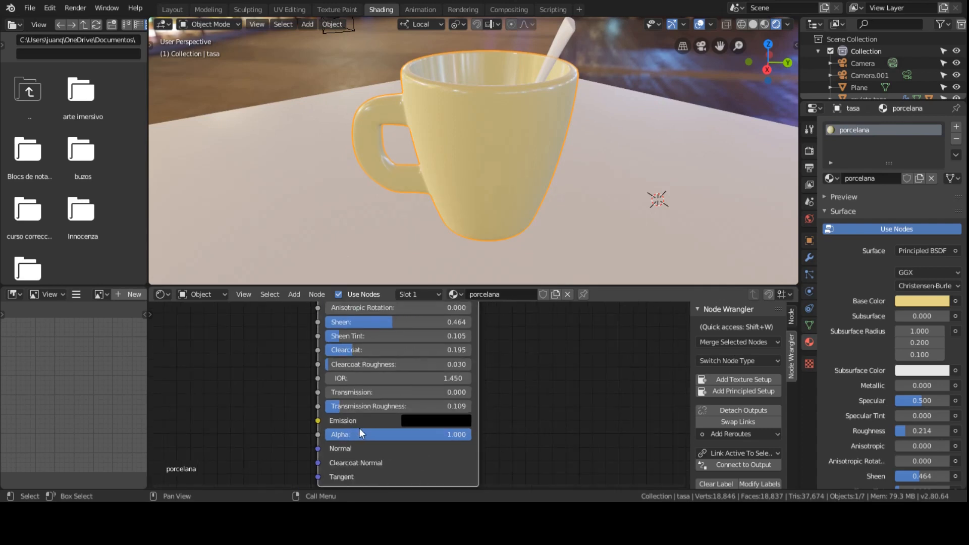
Examine the remaining Principled BSDF inputs of the mug's material: Alpha, Normal, Clearcoat Normal and Tangent
middle_drag(359, 428, 368, 419)
drag(410, 426, 467, 424)
scroll(381, 422, down, 2)
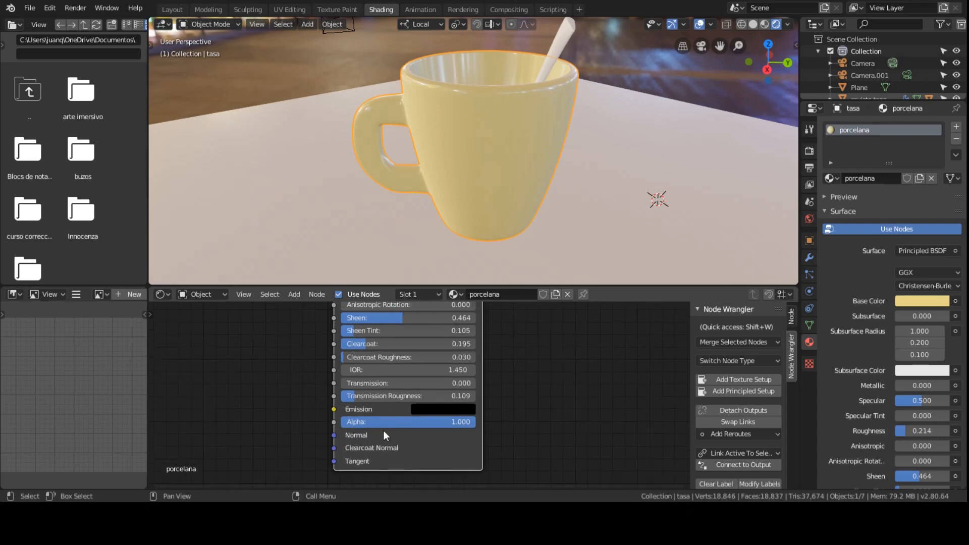
scroll(365, 430, up, 3)
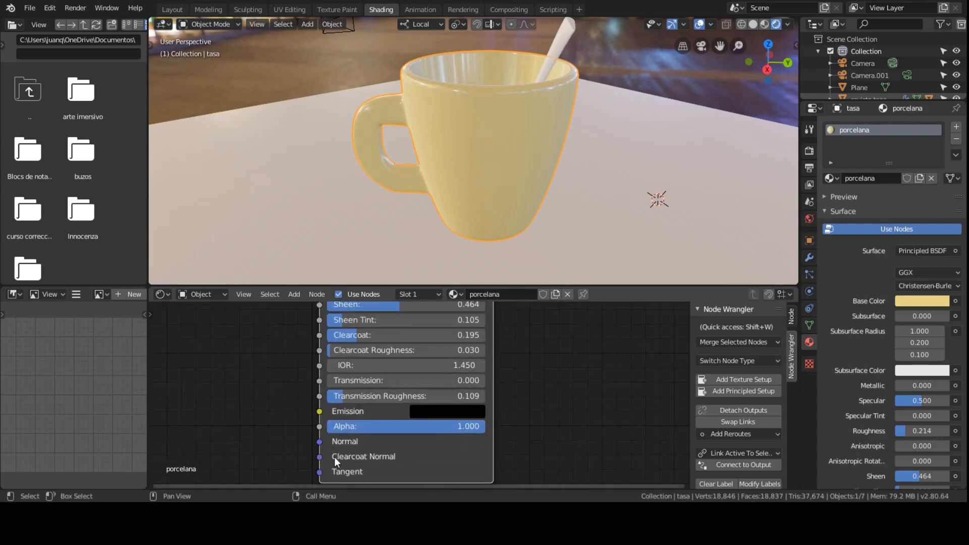
scroll(347, 459, down, 1)
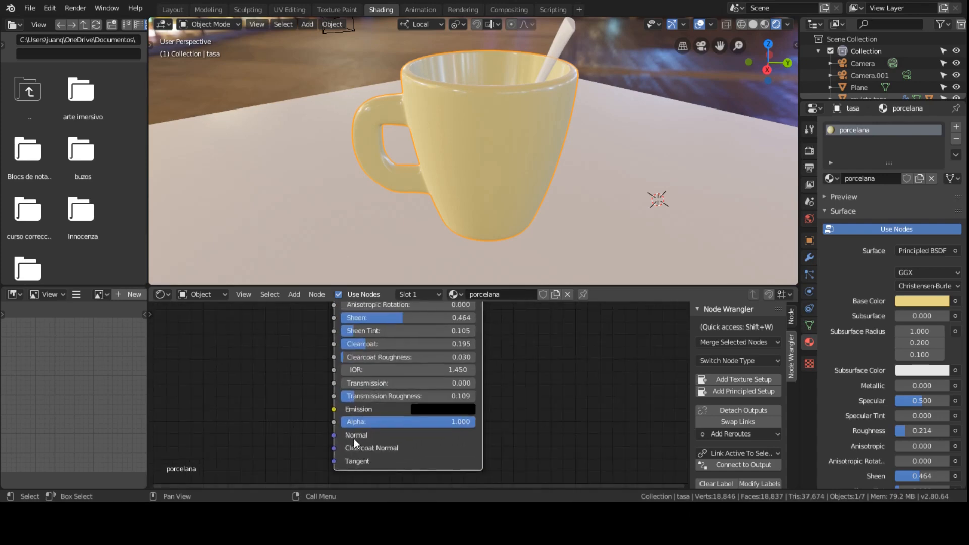
scroll(374, 414, down, 1)
scroll(374, 414, down, 2)
middle_drag(363, 397, 405, 414)
scroll(408, 370, down, 3)
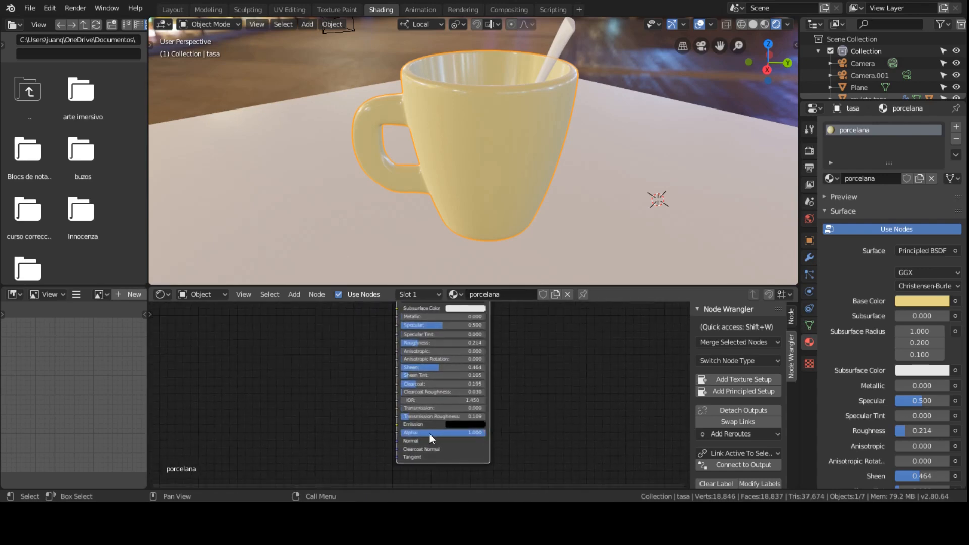
scroll(454, 238, down, 3)
From the camera view, unlink the spoon's current material and assign it a new one, entering metal as its name
middle_drag(465, 221, 409, 228)
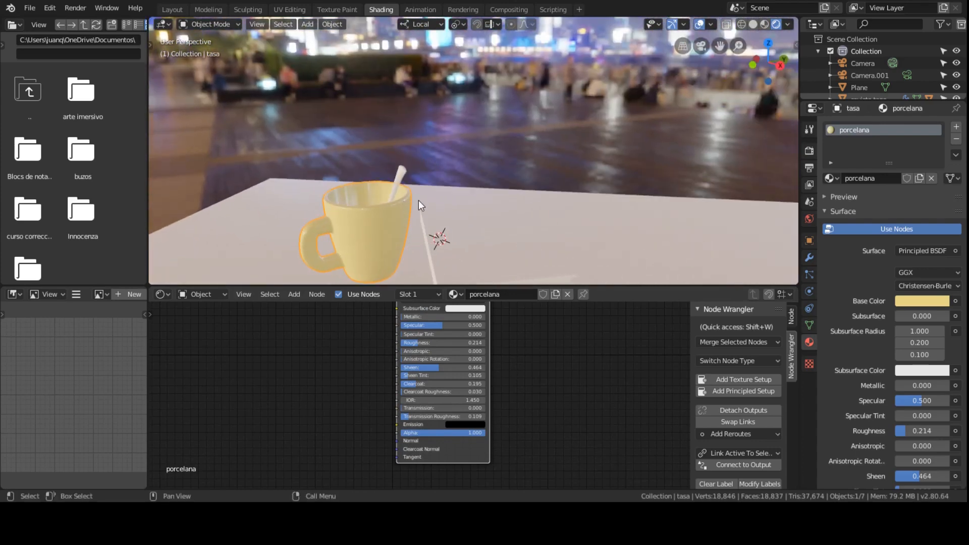
key(KP_0)
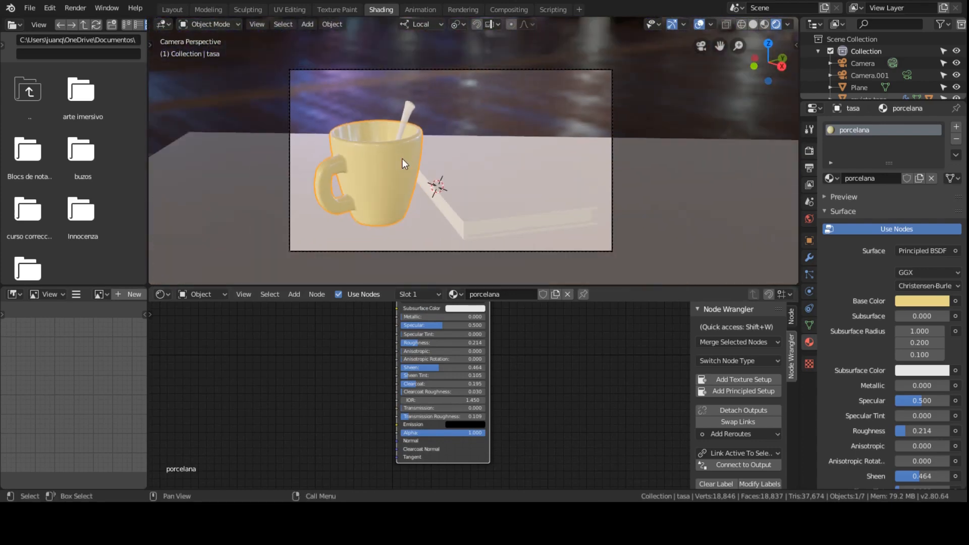
click(386, 92)
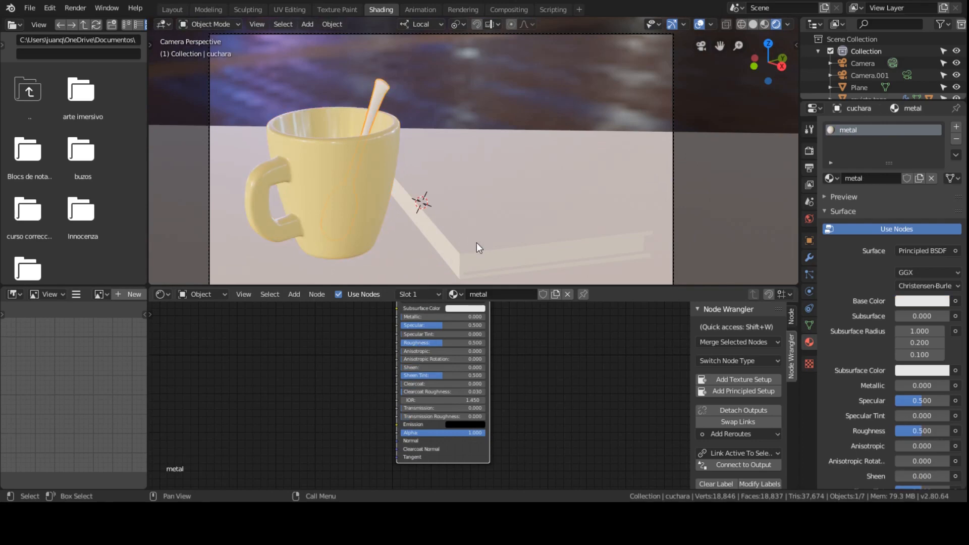
click(567, 294)
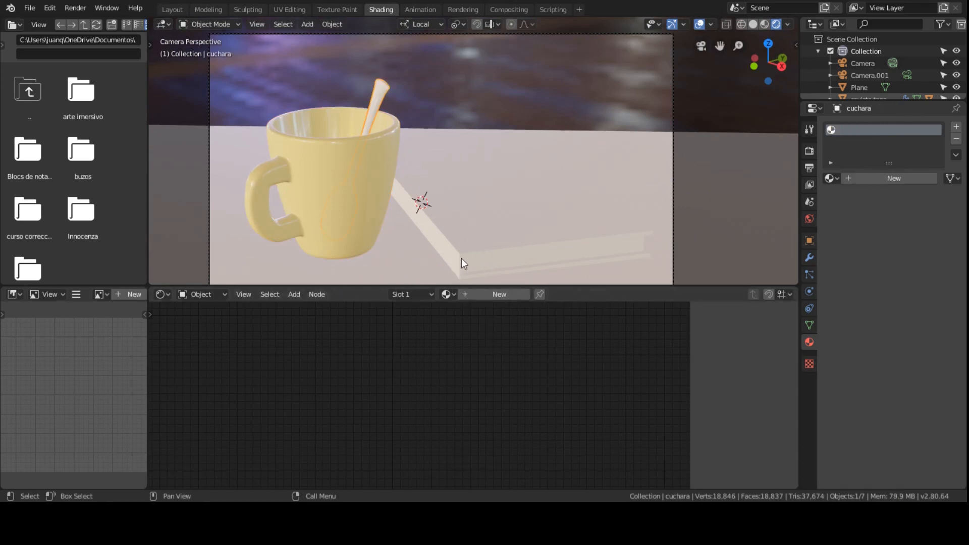
click(492, 295)
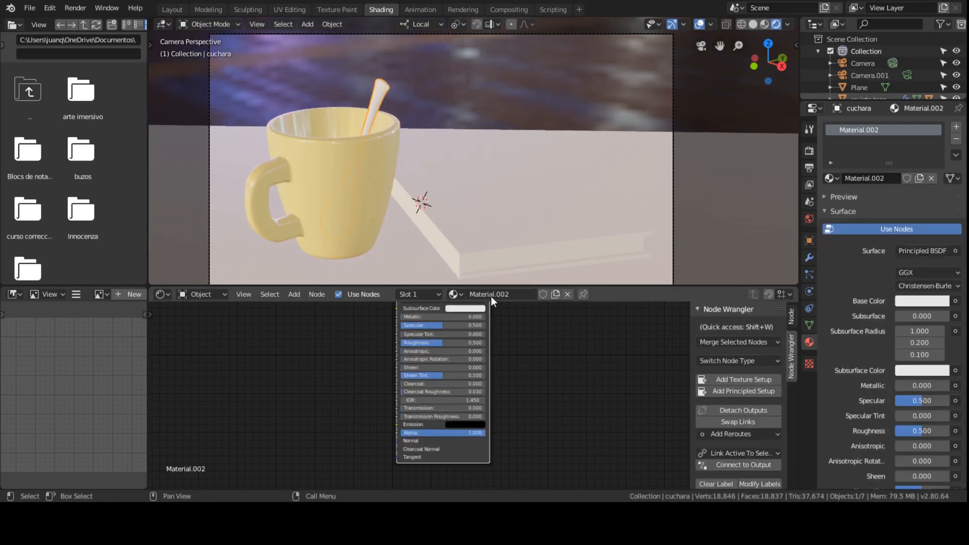
middle_drag(472, 379, 512, 397)
click(506, 297)
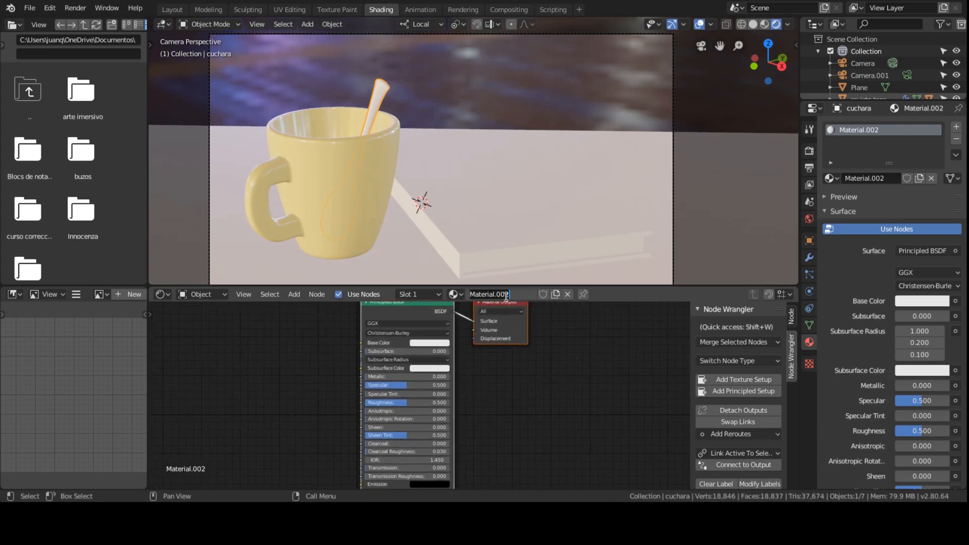
text(metal)
key(Return)
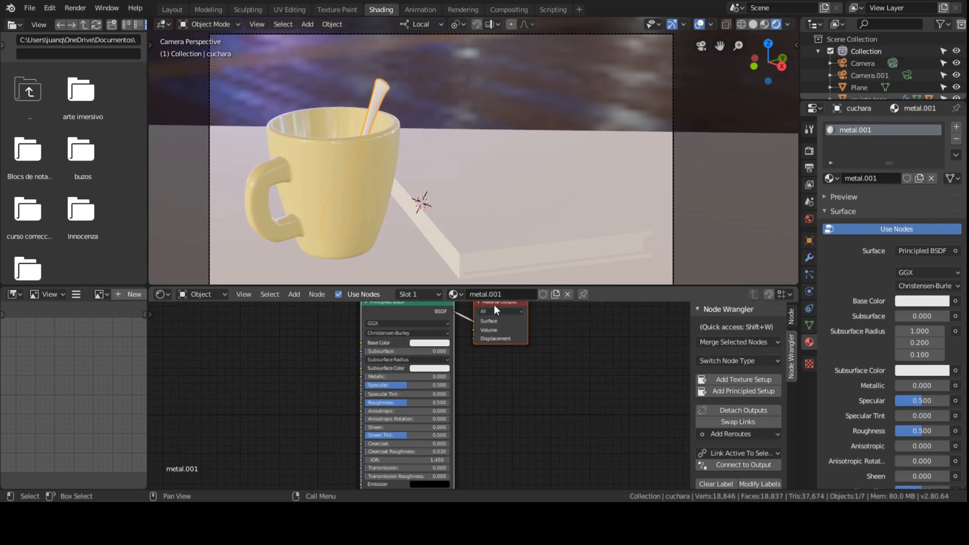
Set the spoon material's Metallic to 1.000 and Roughness to 0.245, and check the spoon in the scene
middle_drag(497, 315, 467, 371)
scroll(402, 369, up, 5)
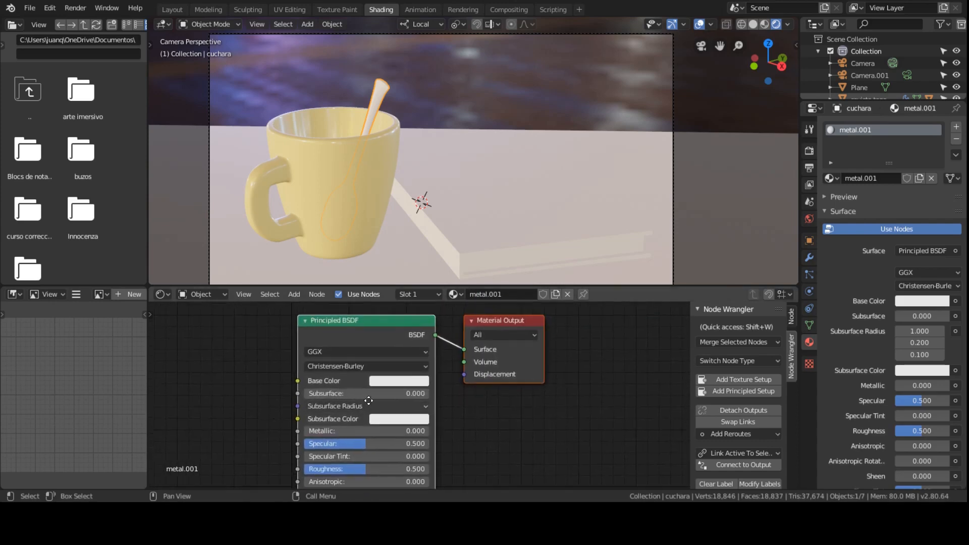
scroll(292, 403, down, 2)
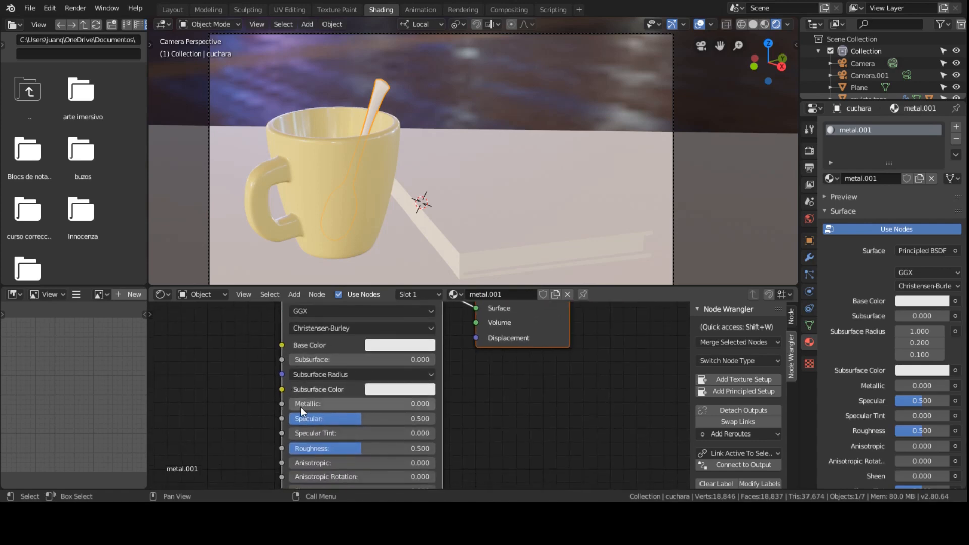
drag(300, 407, 437, 407)
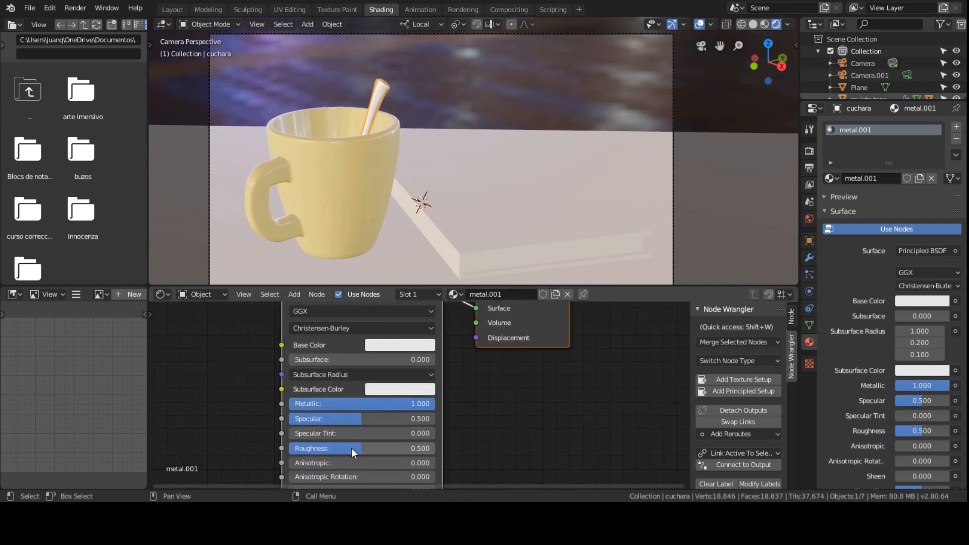
drag(352, 448, 323, 447)
scroll(333, 126, up, 2)
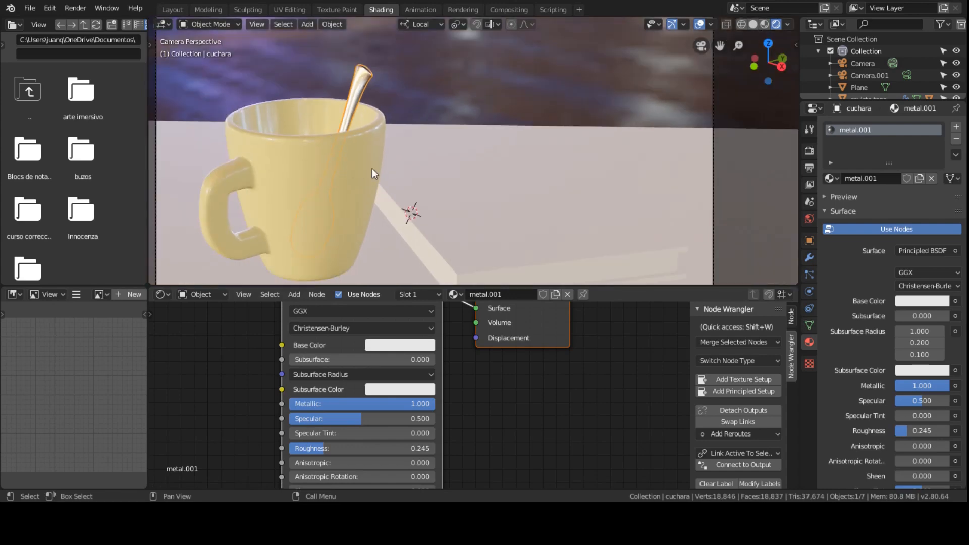
scroll(355, 148, up, 2)
middle_drag(342, 155, 386, 104)
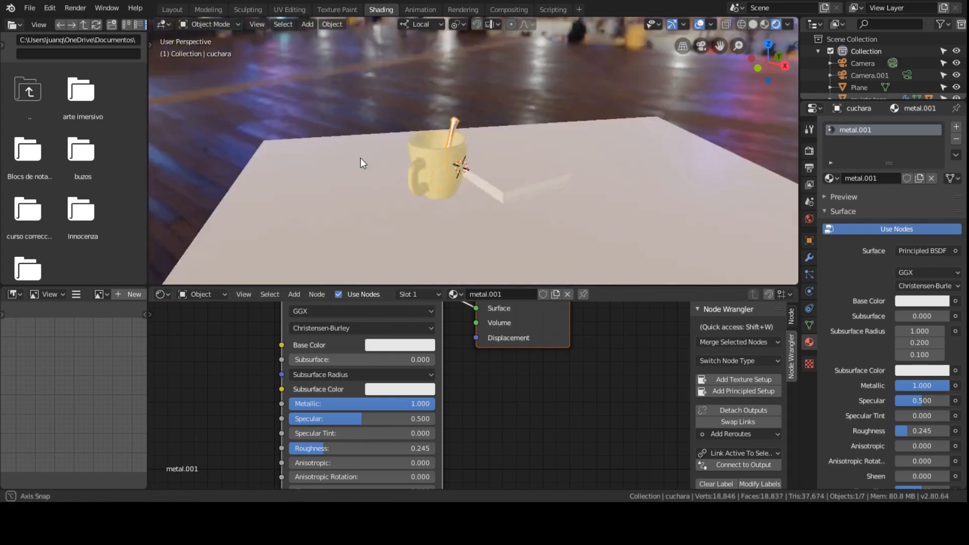
key(KP_0)
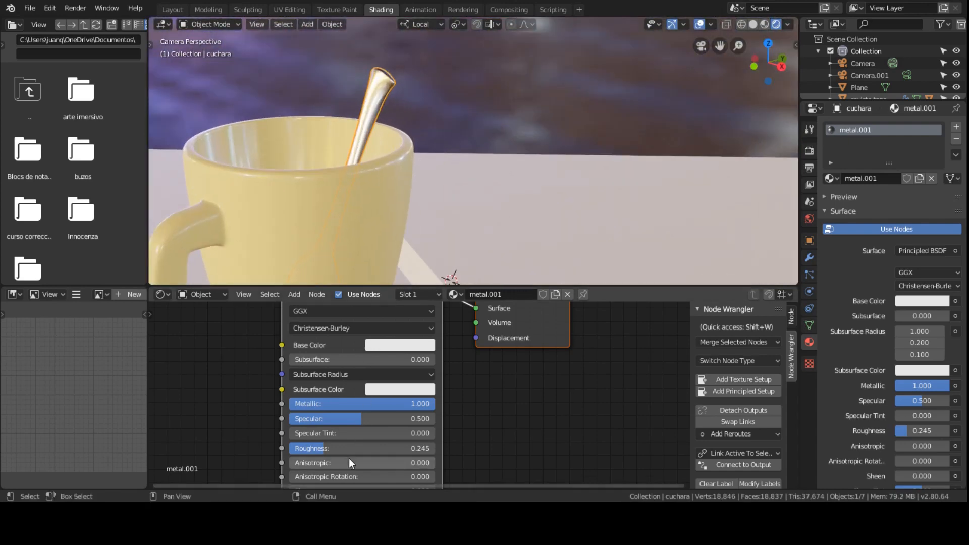
Set the spoon material's Anisotropic to 1.000 and Anisotropic Rotation to 0.909
scroll(345, 459, down, 1)
drag(339, 450, 432, 450)
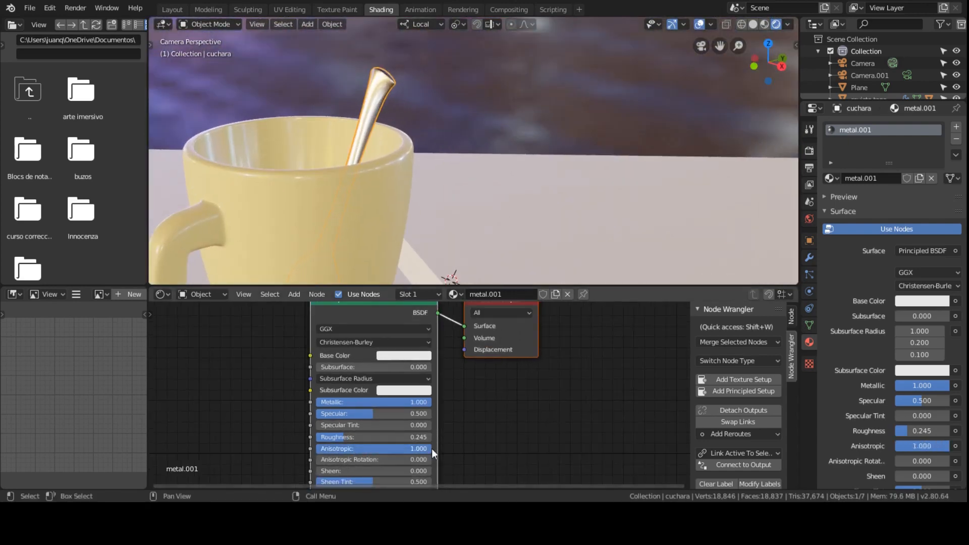
drag(354, 460, 421, 460)
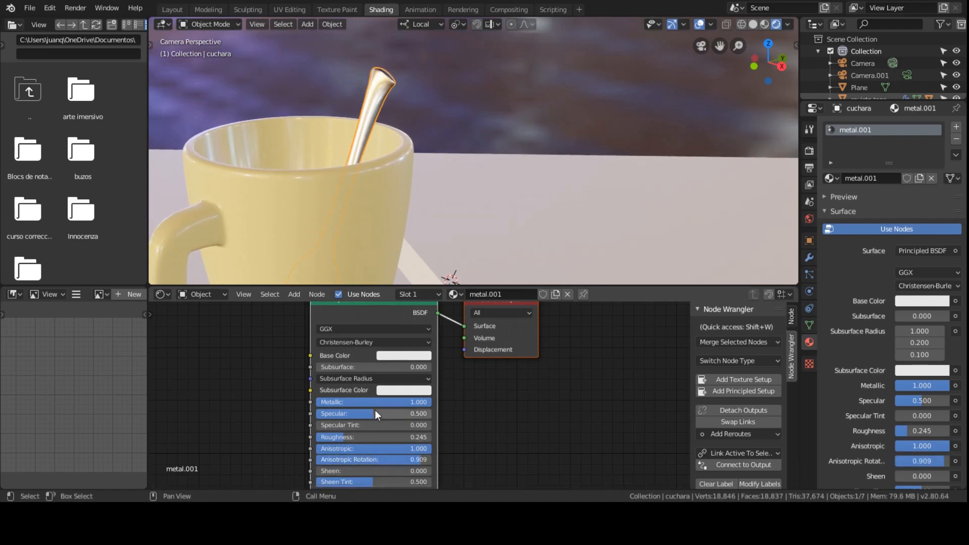
Darken the spoon material's Base Color slightly to a light grey
scroll(371, 237, down, 3)
scroll(348, 380, up, 1)
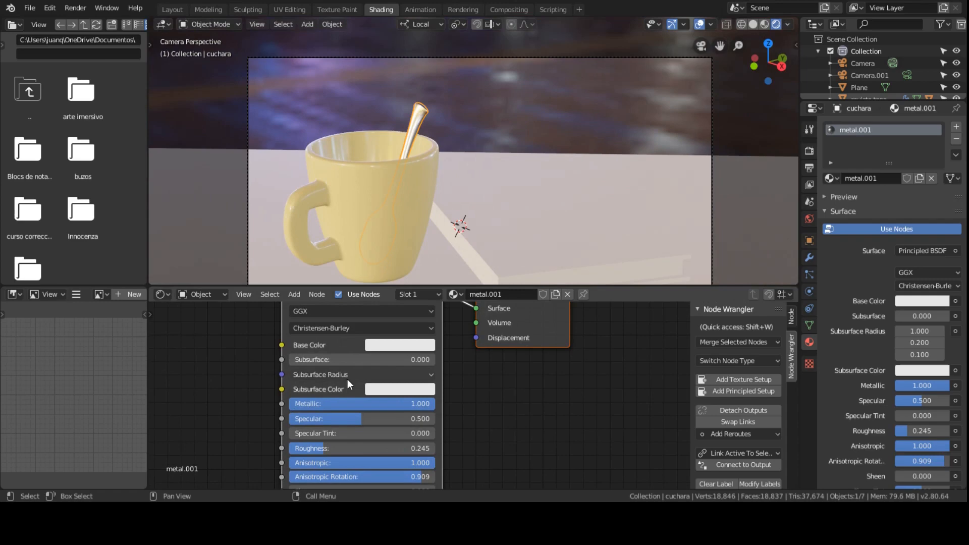
click(388, 346)
drag(483, 162, 480, 172)
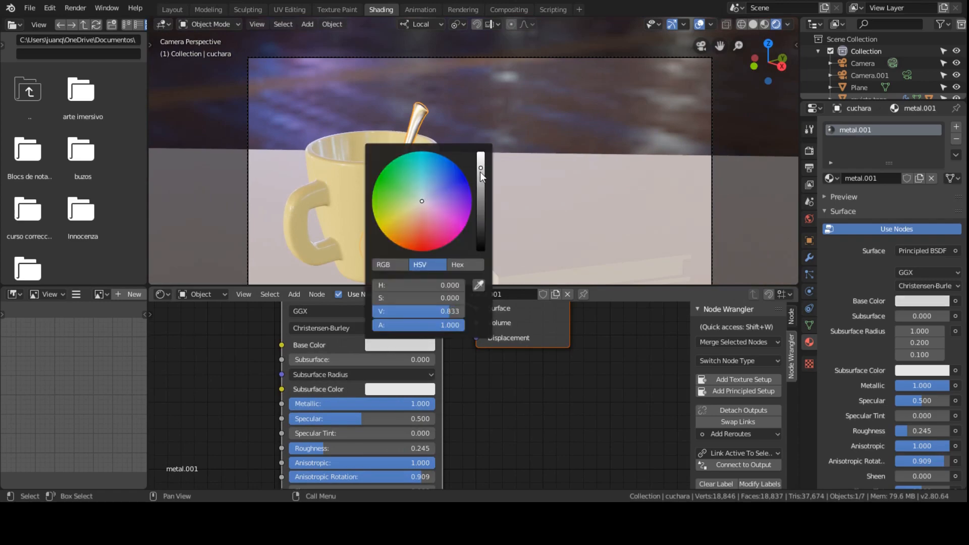
scroll(496, 124, down, 1)
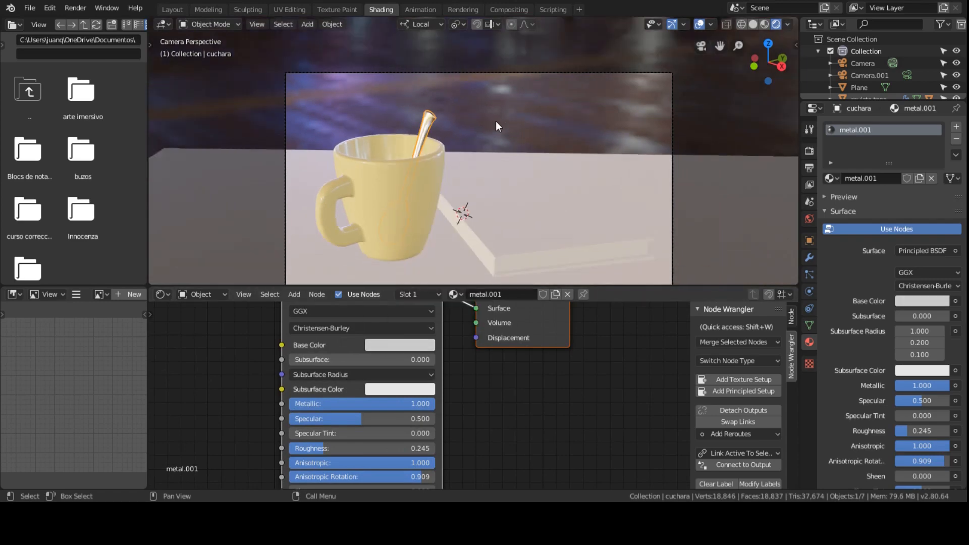
scroll(499, 142, down, 2)
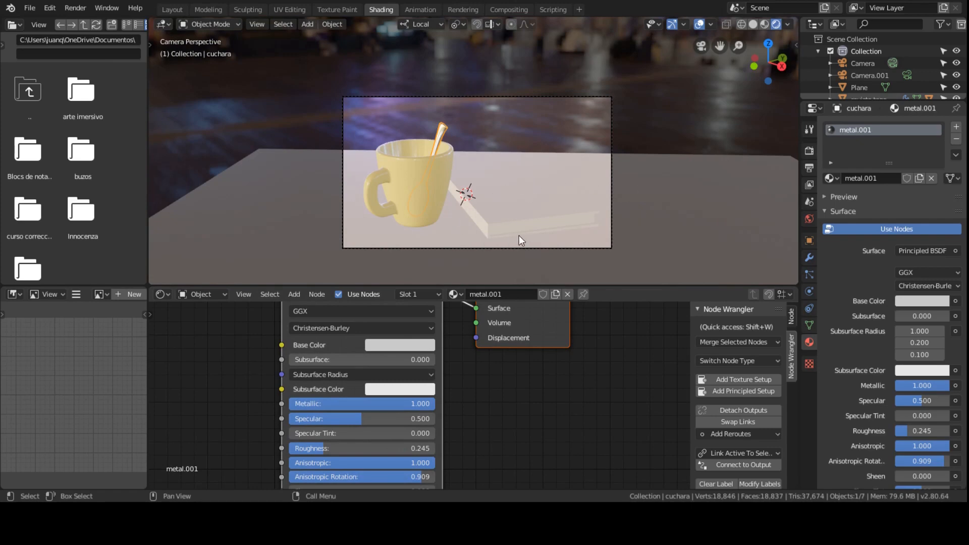
Select the table plane, show the scene's render settings and save the file
click(387, 240)
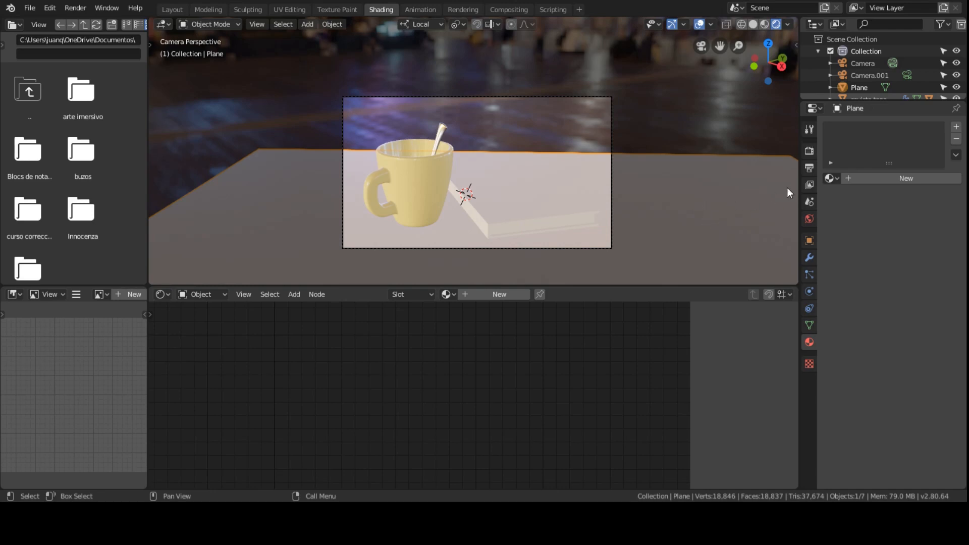
click(809, 151)
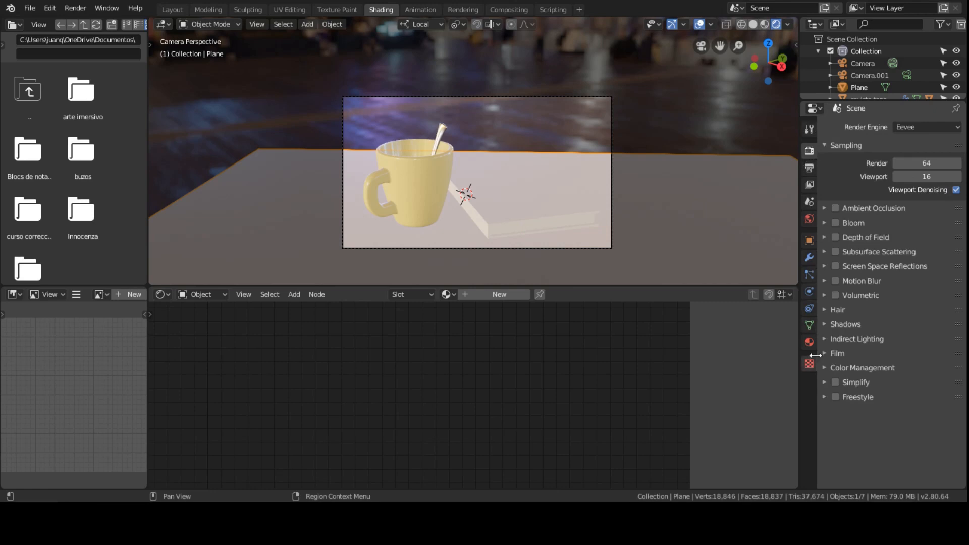
click(810, 167)
click(811, 153)
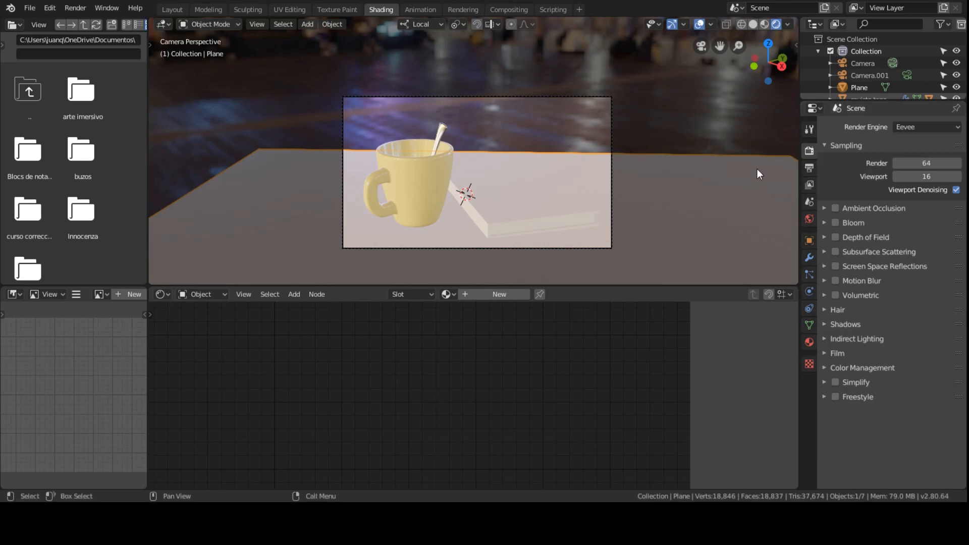
click(808, 166)
click(808, 153)
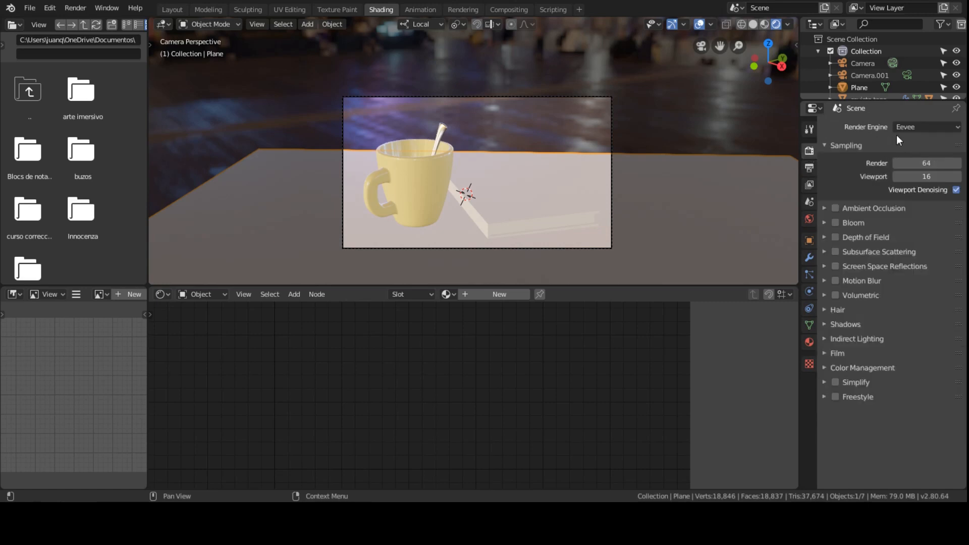
click(919, 129)
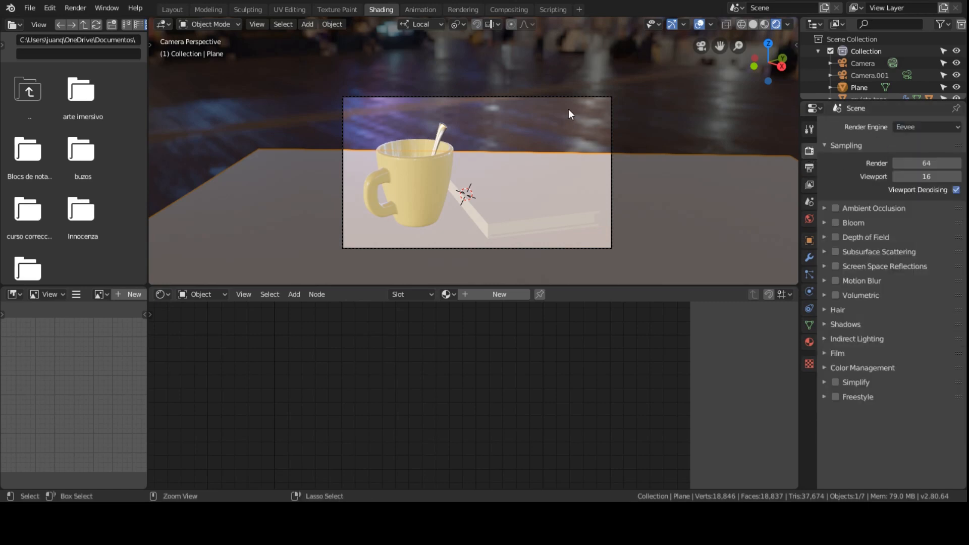
key(ctrl+s)
Set the render engine to Cycles and preview the mug, spoon and book through the camera
click(913, 129)
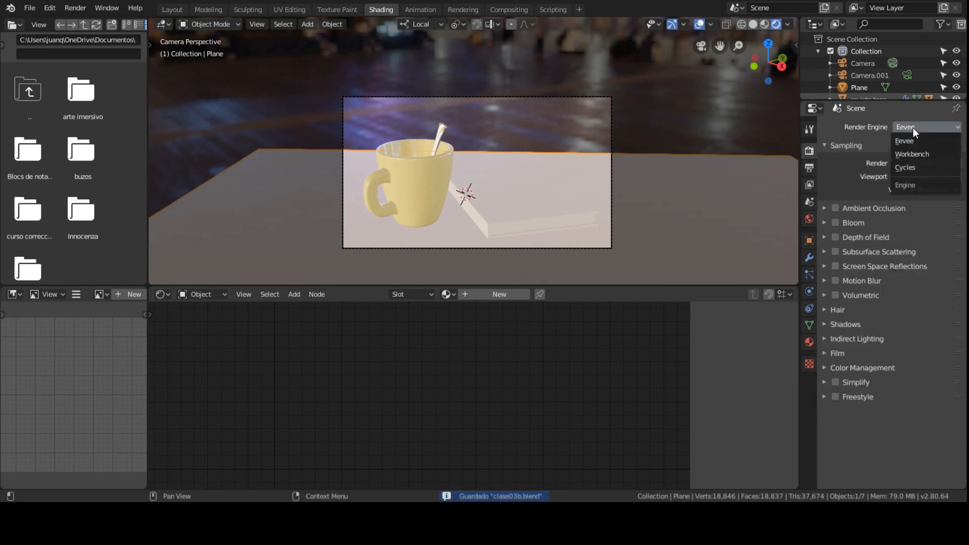
click(901, 167)
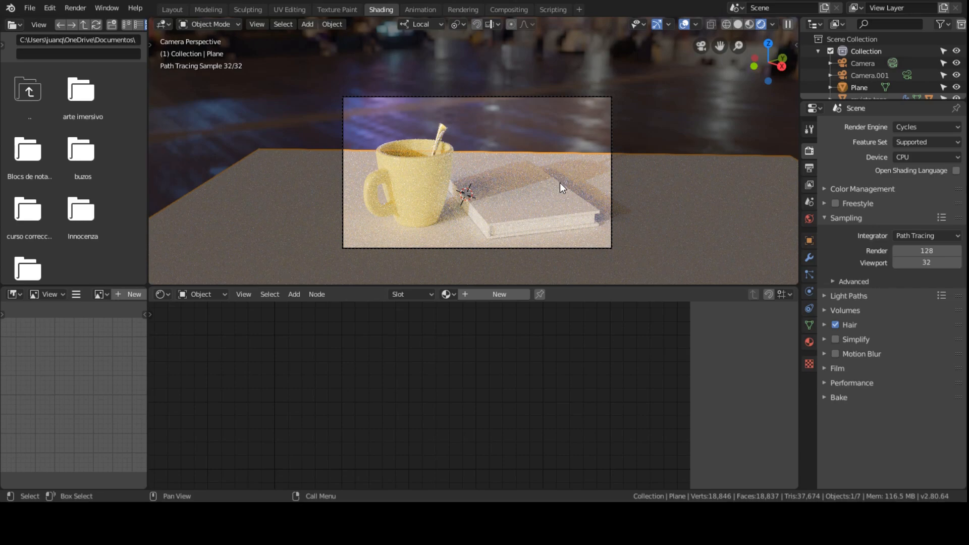
scroll(560, 183, up, 1)
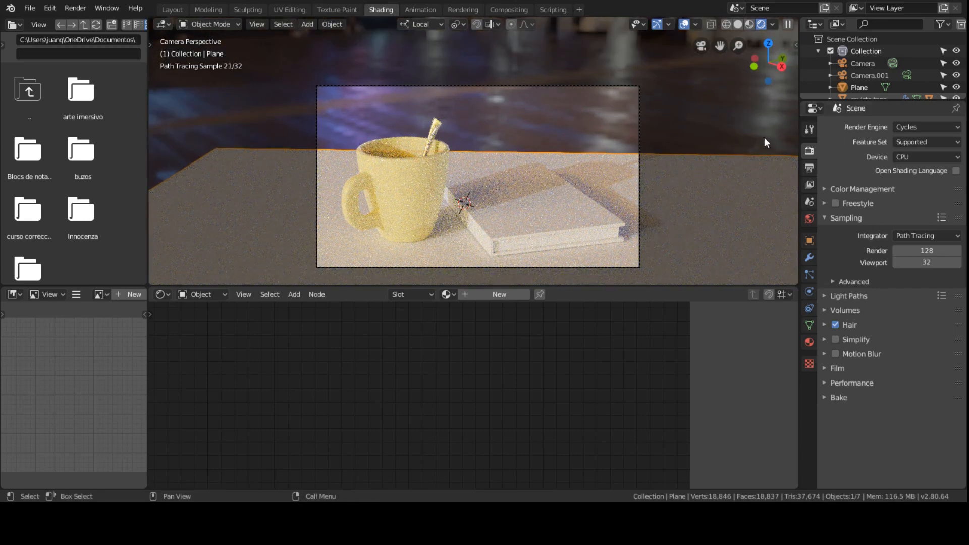
click(809, 160)
click(809, 150)
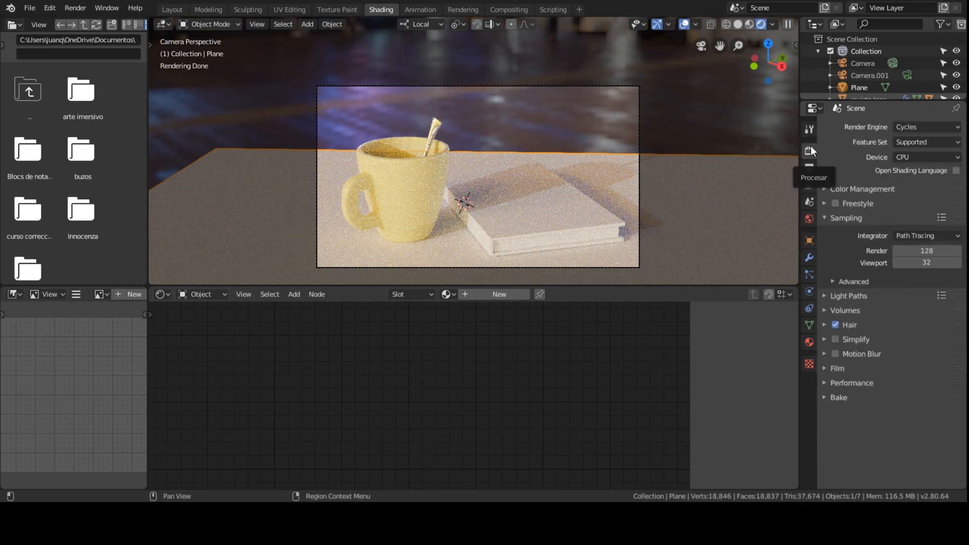
Switch the render engine back to Eevee
click(905, 127)
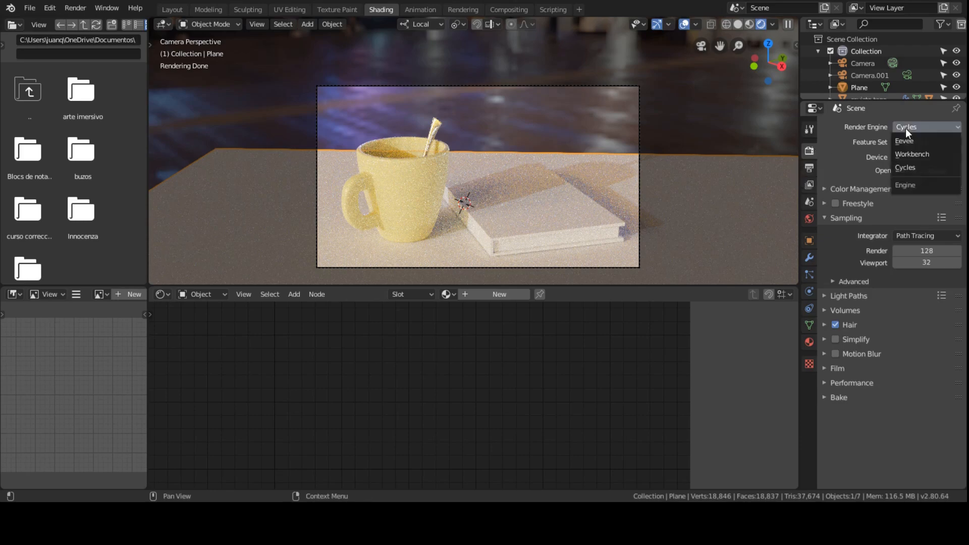
click(913, 167)
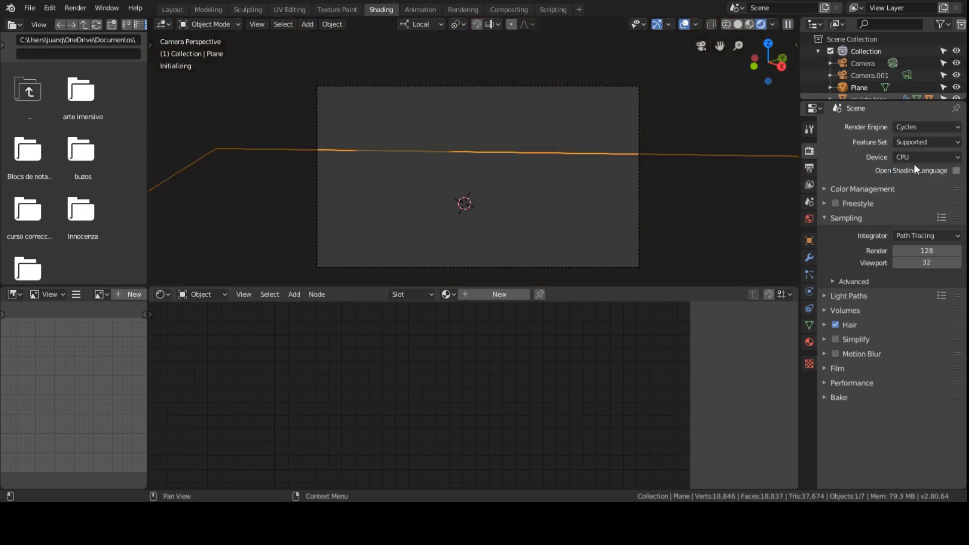
click(918, 129)
click(915, 138)
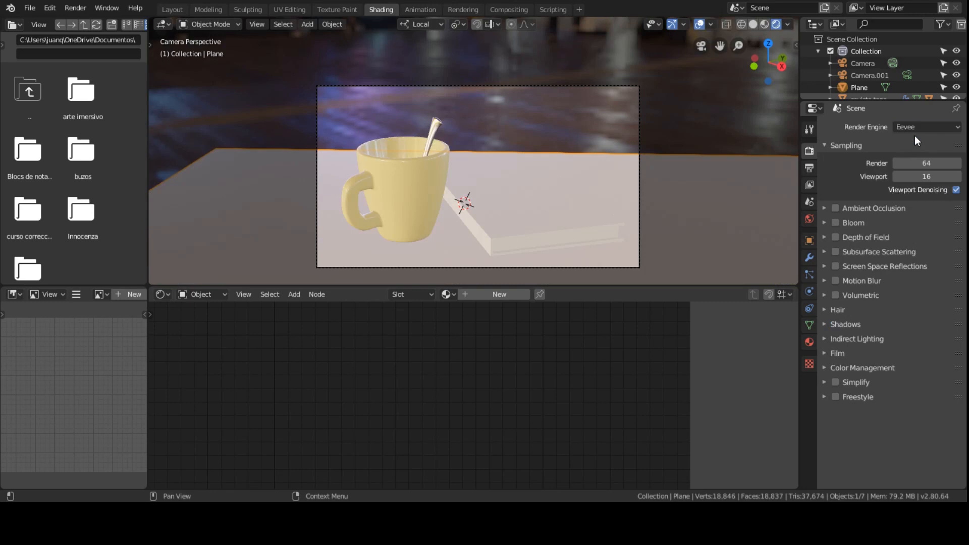
Preview the scene with the Workbench render engine, followed by Cycles, to compare their results
click(915, 131)
click(919, 153)
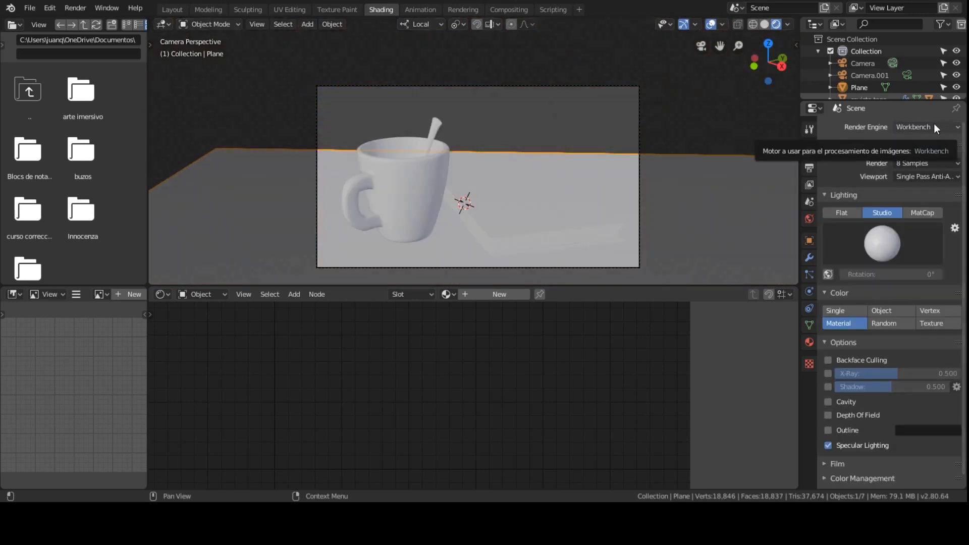
click(934, 123)
click(920, 165)
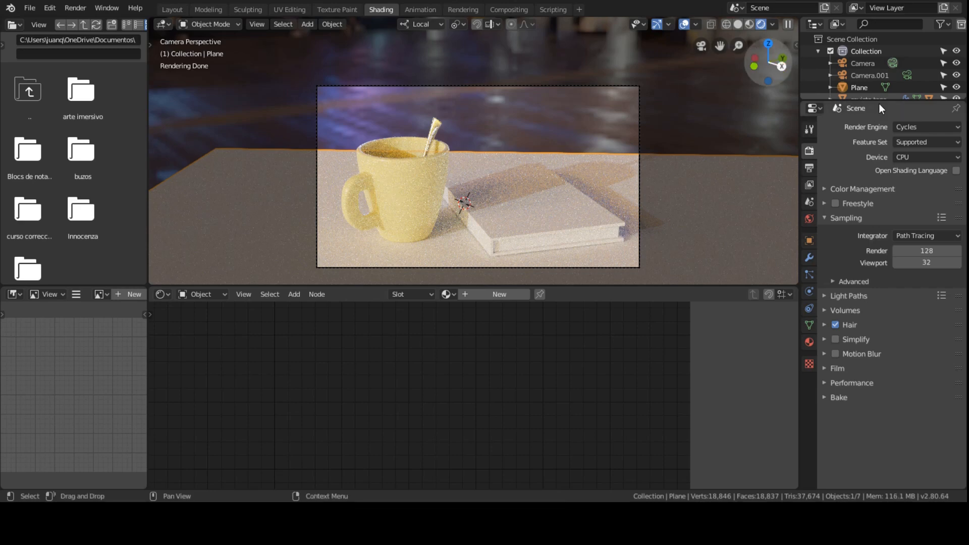
Return the render engine to Eevee and look at the mug, spoon and book in the camera view
click(928, 127)
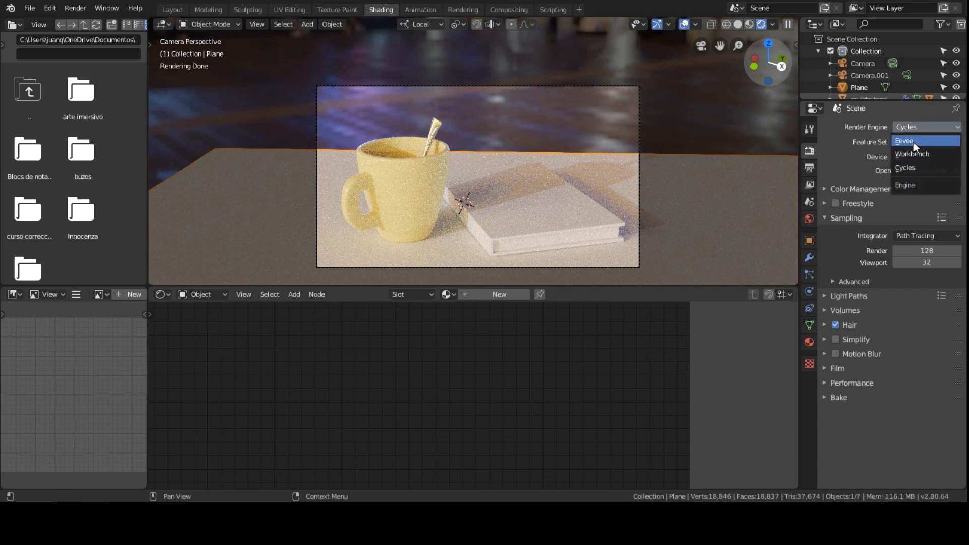
click(913, 142)
scroll(482, 165, up, 1)
scroll(483, 165, down, 1)
shift+middle_drag(472, 162, 439, 147)
scroll(443, 141, up, 1)
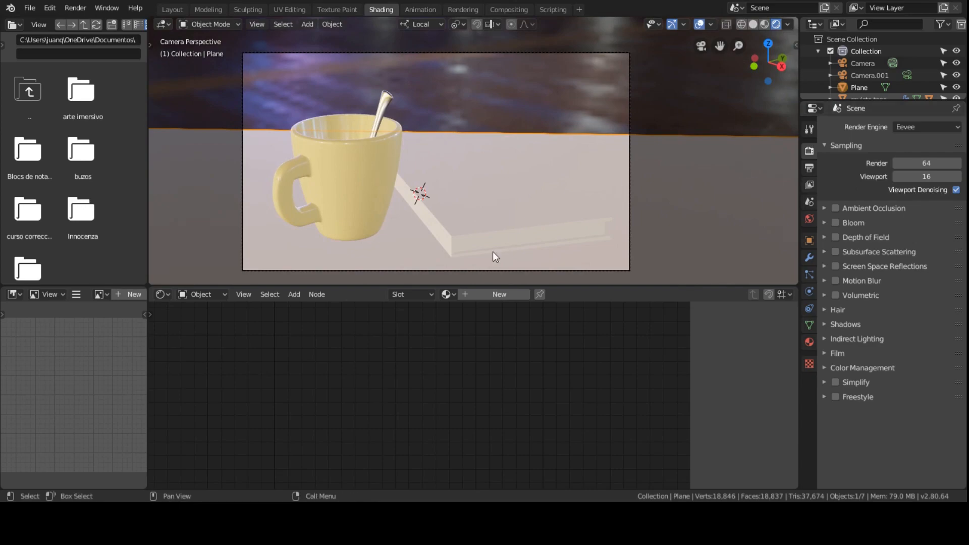
Set the render engine to Cycles with 512 samples for both Render and Viewport
click(908, 127)
click(907, 171)
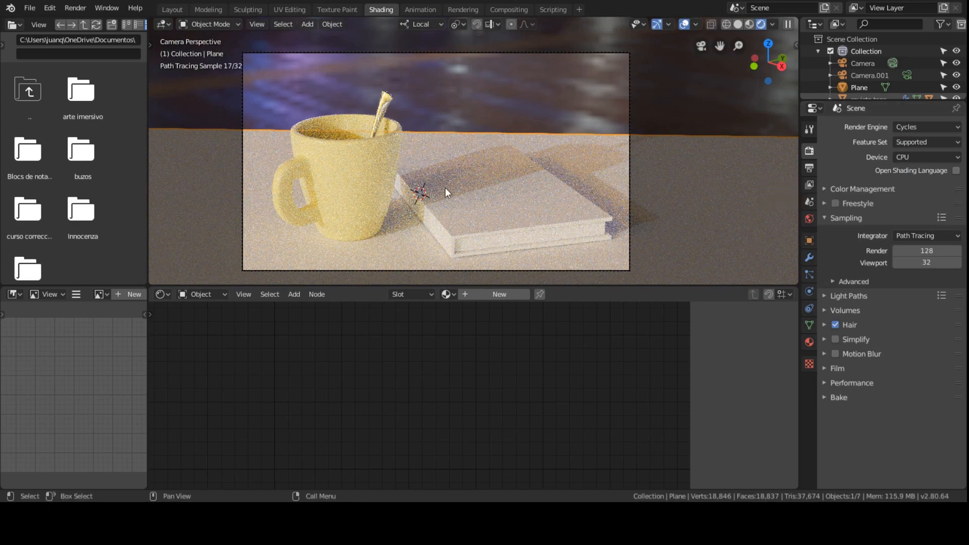
click(928, 251)
text(5)
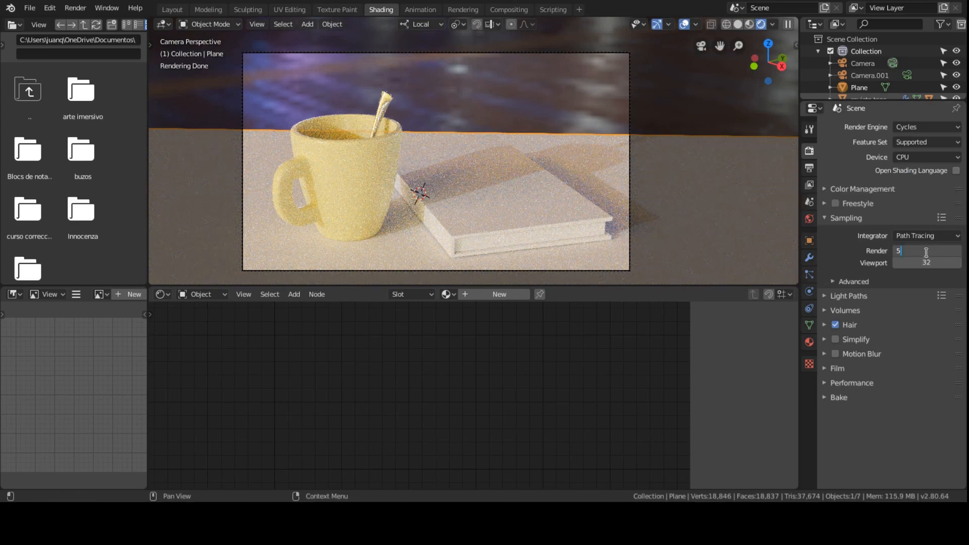
text(12)
key(Return)
click(934, 259)
text(512)
key(Return)
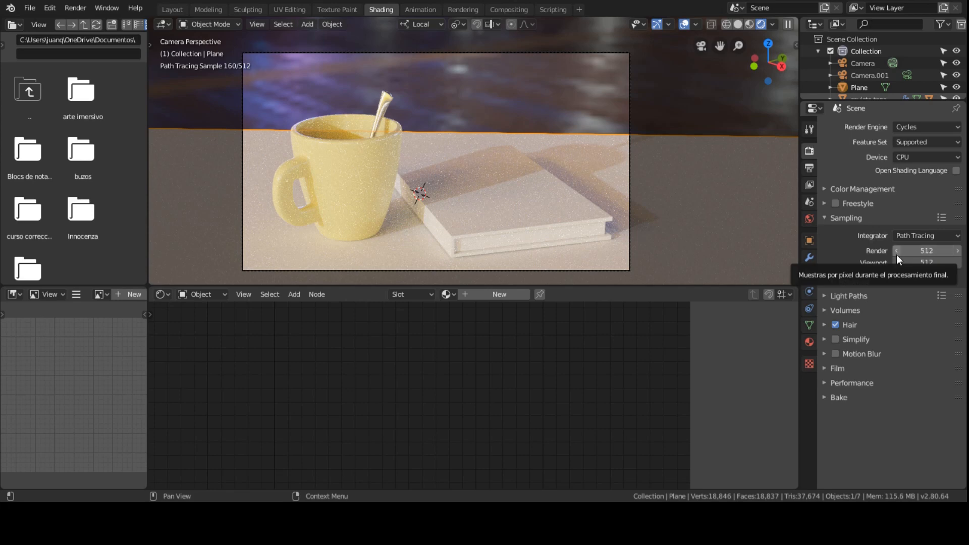
Change the render engine back to Eevee and save the file
click(914, 128)
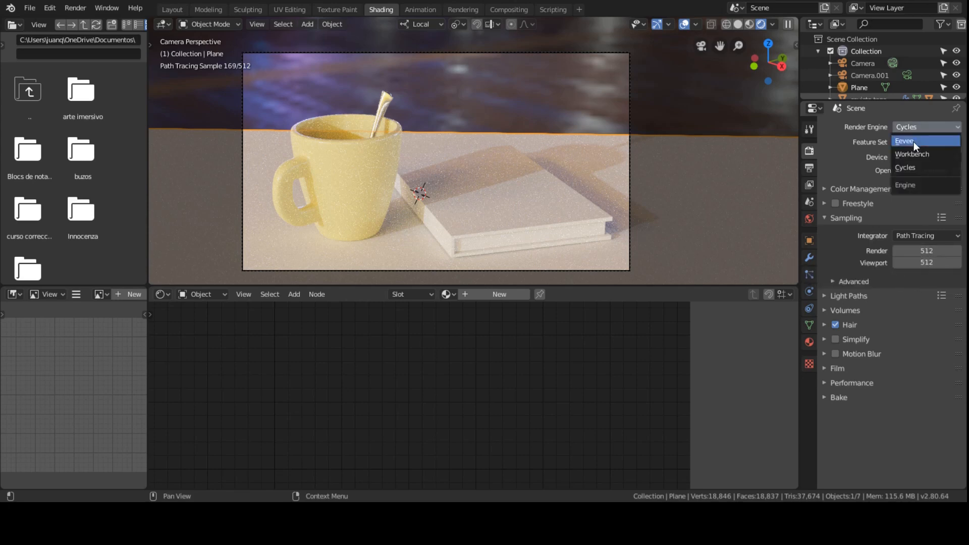
click(911, 143)
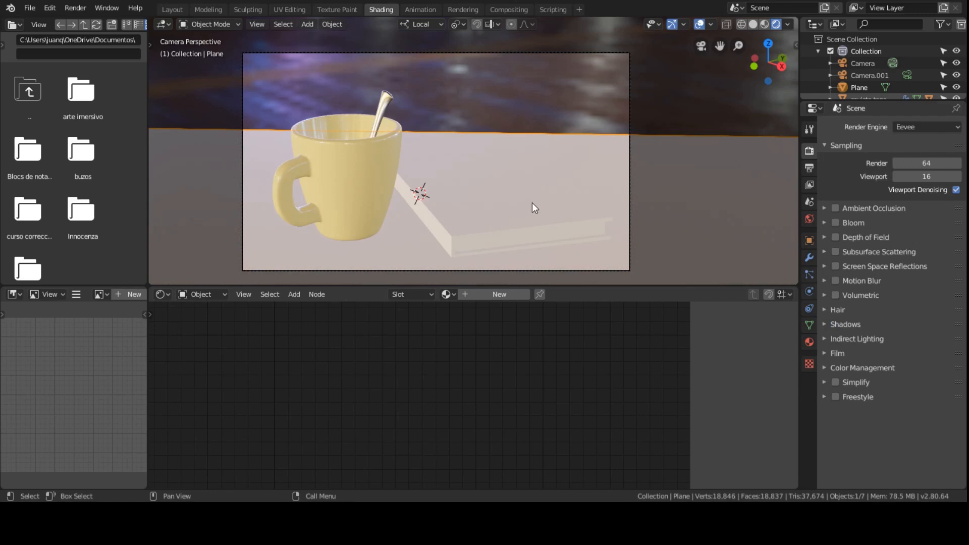
key(ctrl+s)
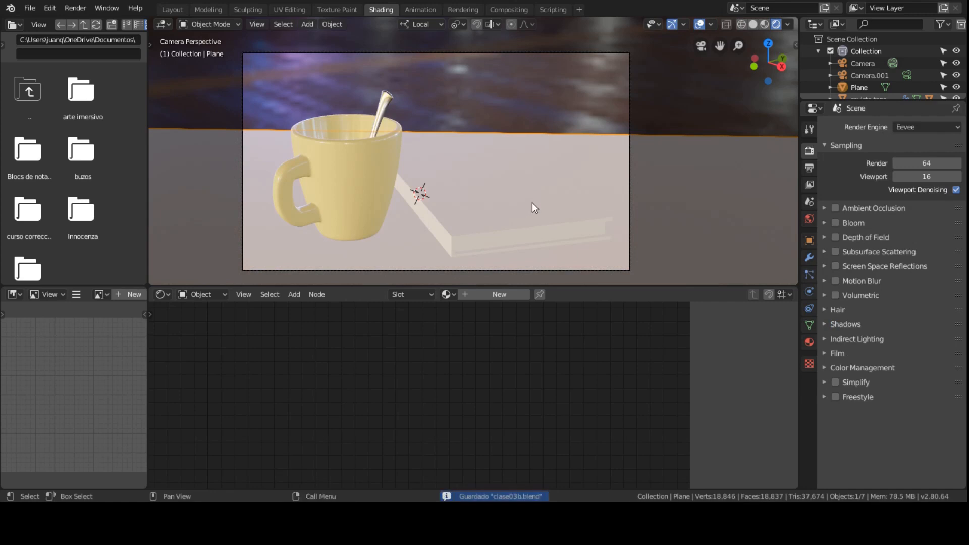
Create a new material for the table plane
scroll(663, 175, down, 3)
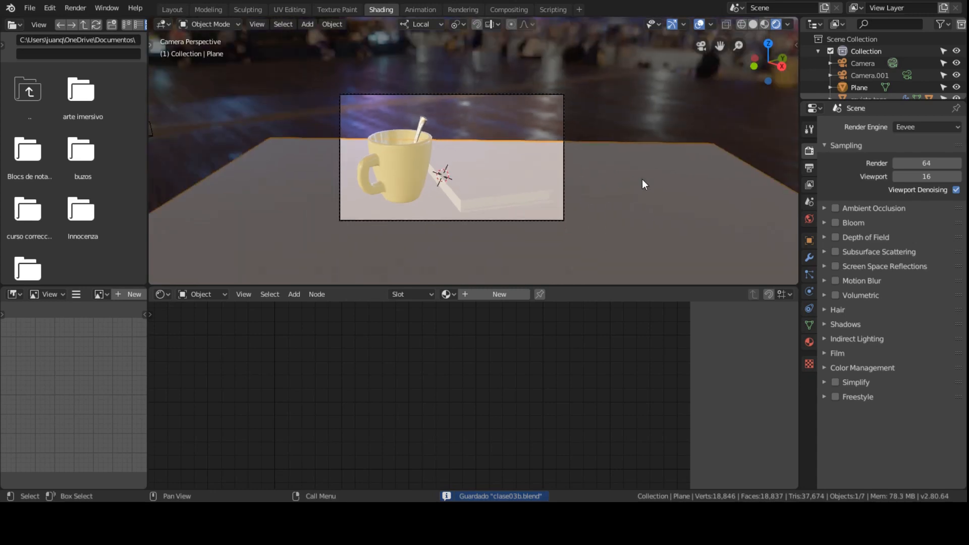
middle_drag(638, 178, 594, 196)
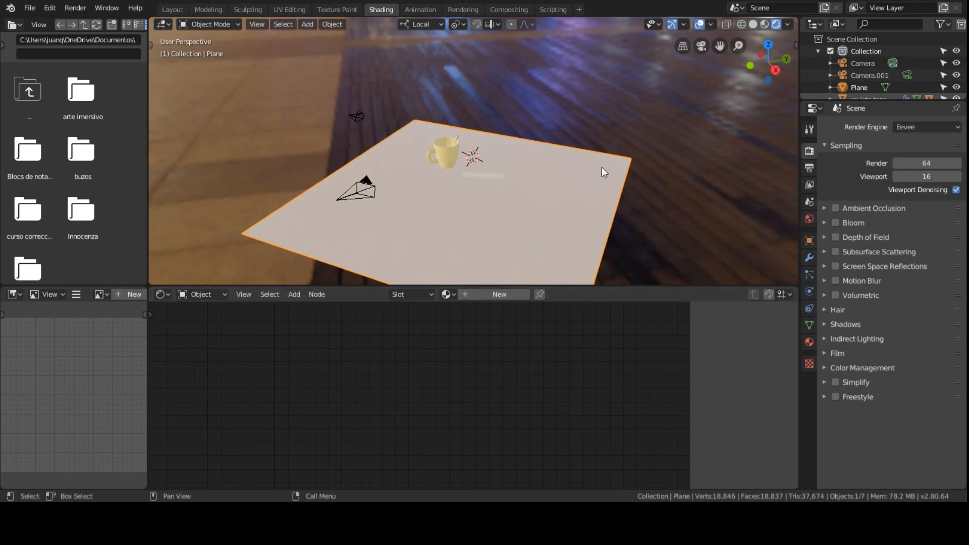
click(502, 295)
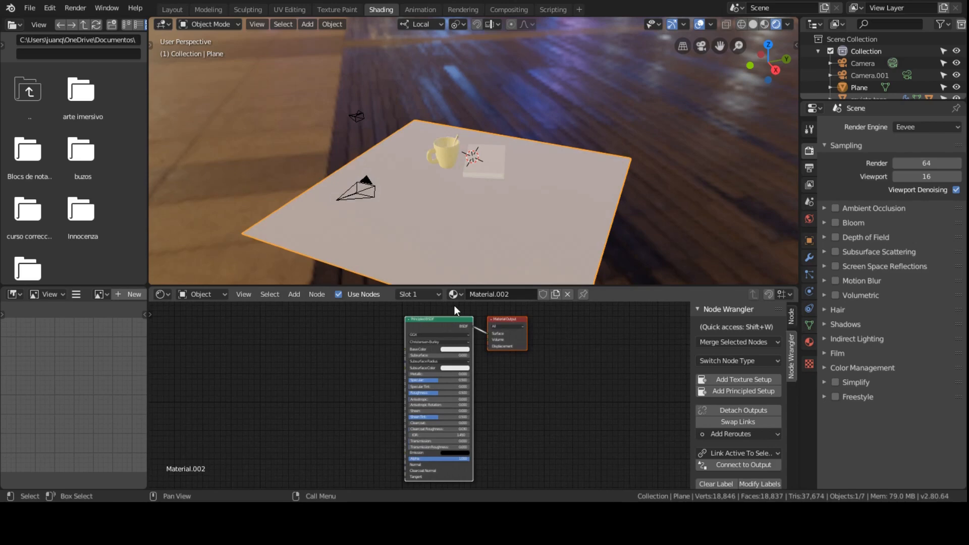
scroll(410, 275, up, 3)
middle_drag(564, 334, 550, 359)
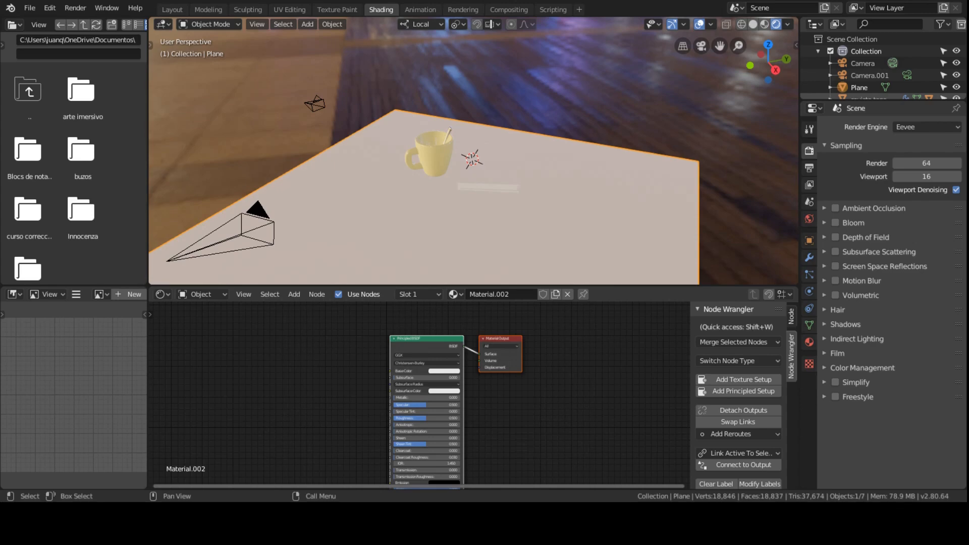
Select the mug and examine the Principled BSDF values of its porcelana material
click(447, 152)
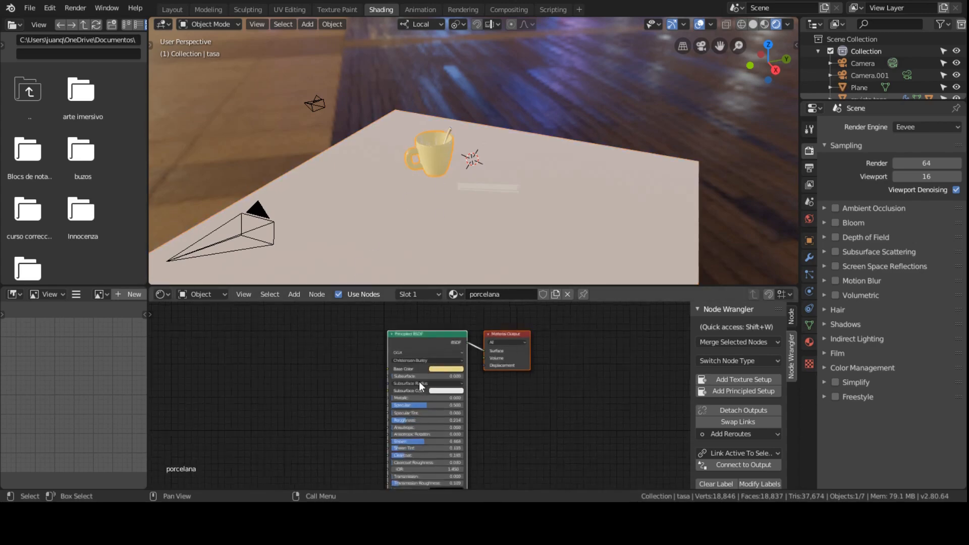
scroll(420, 382, up, 5)
scroll(404, 397, up, 4)
scroll(394, 399, down, 3)
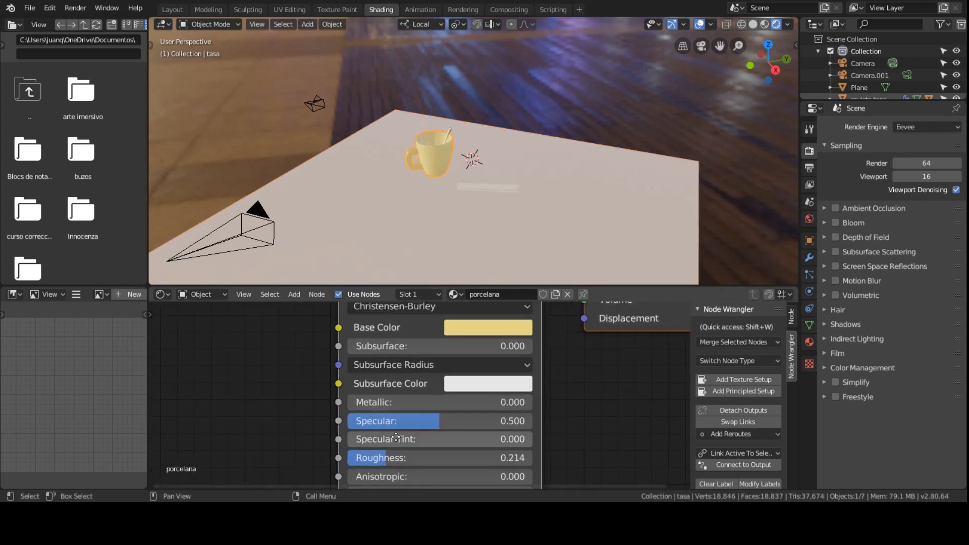
middle_drag(381, 461, 377, 413)
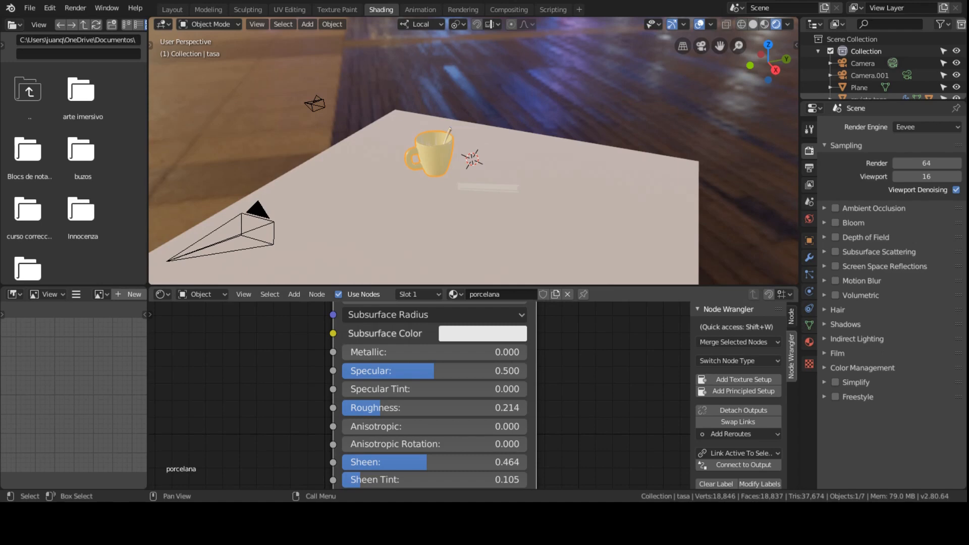
scroll(360, 359, down, 5)
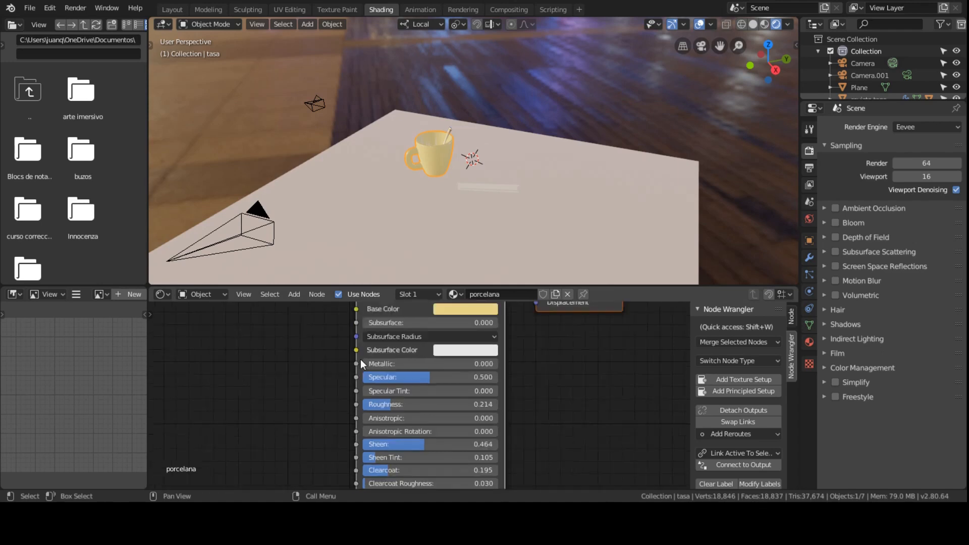
scroll(473, 278, down, 2)
Select the book cover and assign the existing metal.001 material to it
click(548, 193)
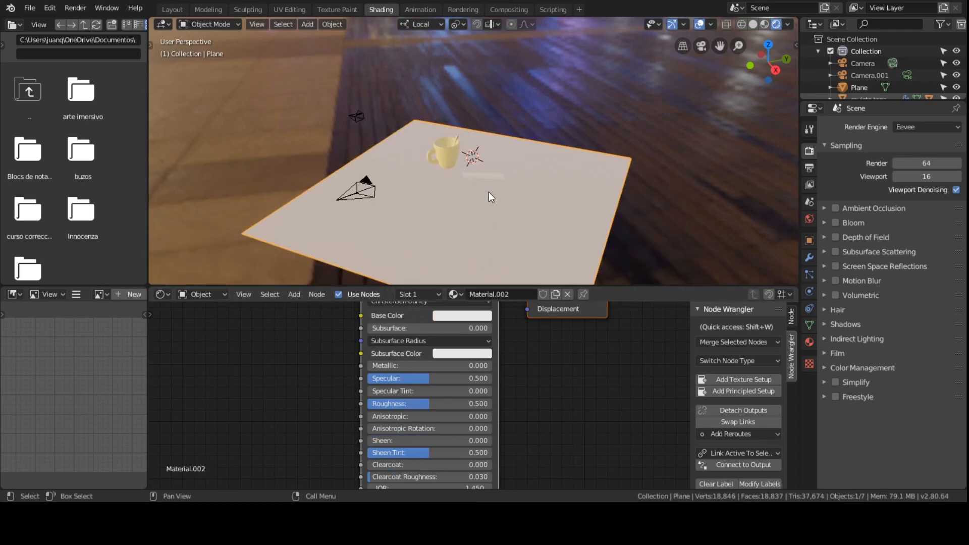
click(493, 175)
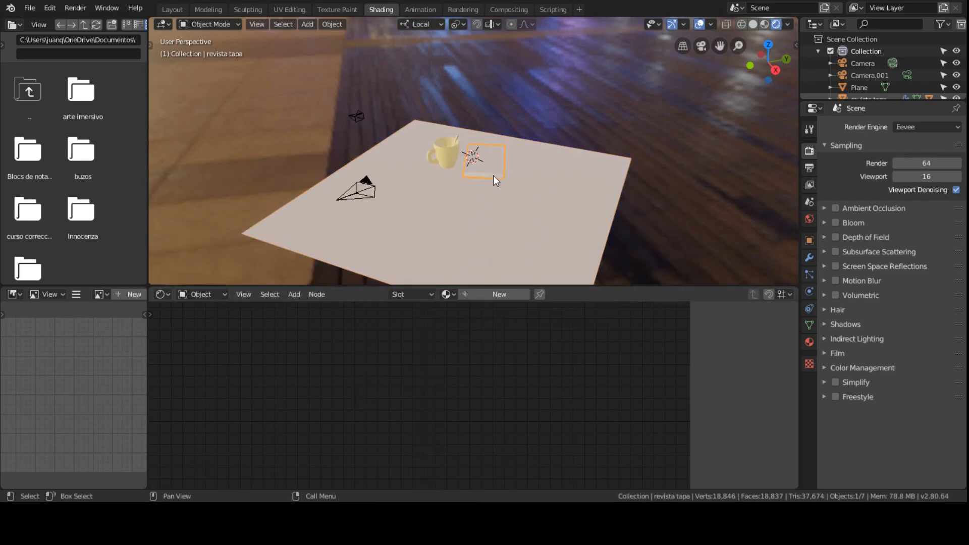
click(446, 294)
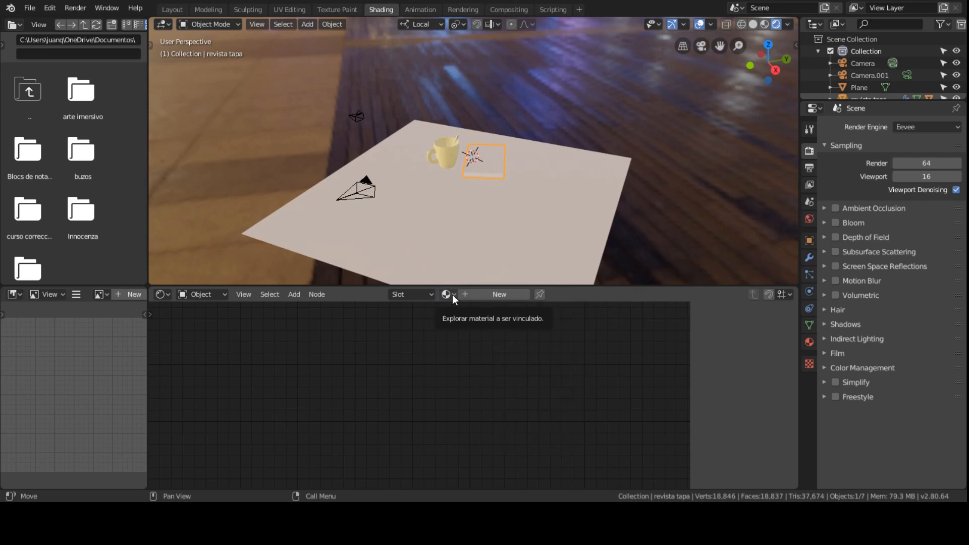
scroll(477, 184, up, 5)
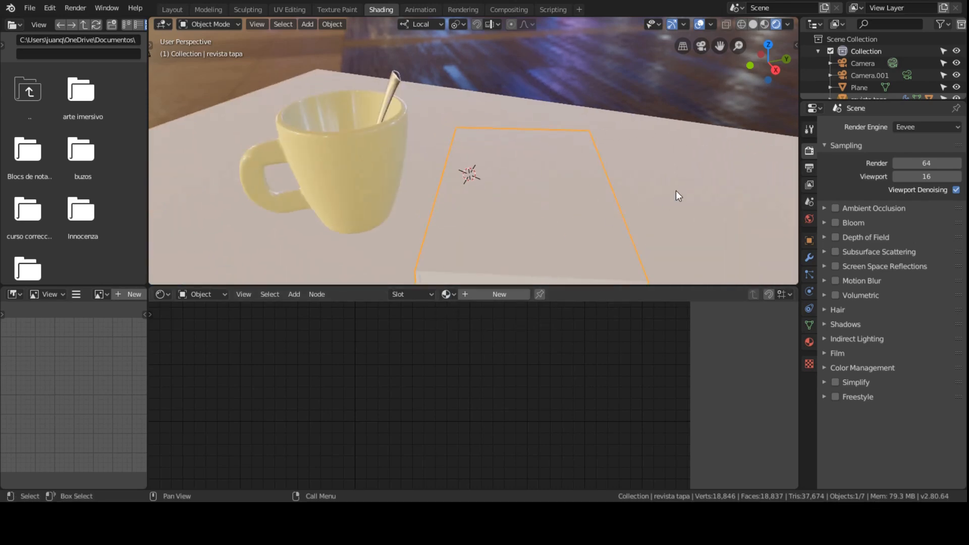
click(674, 183)
scroll(579, 179, down, 5)
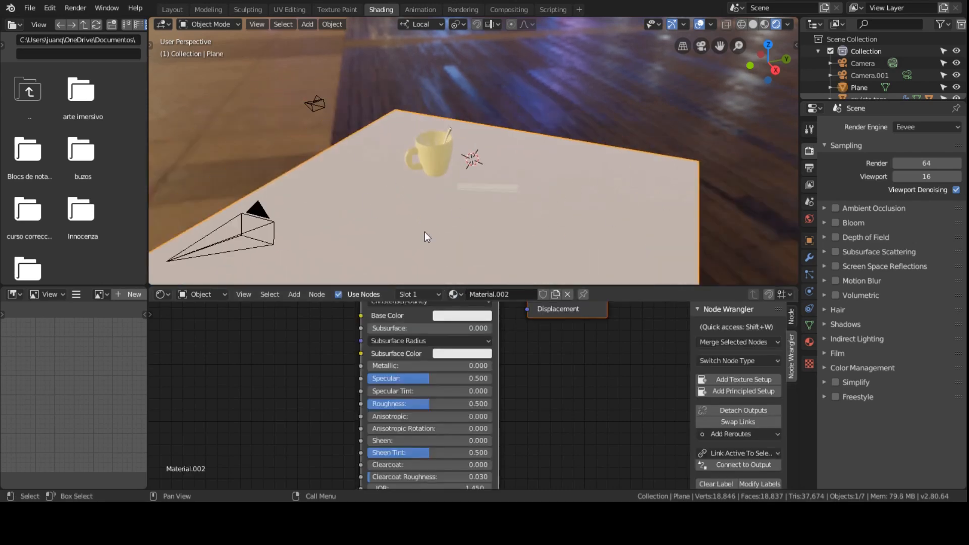
click(493, 174)
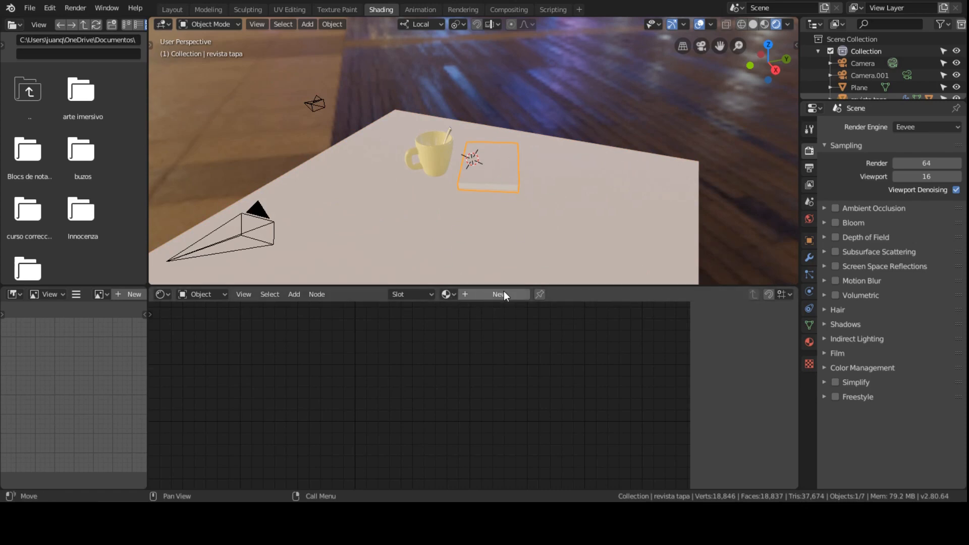
click(451, 291)
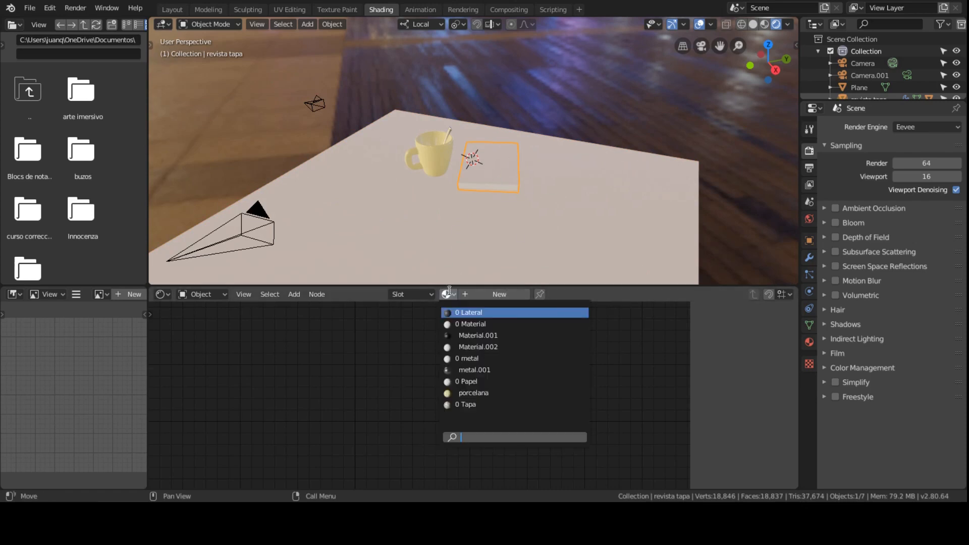
click(450, 292)
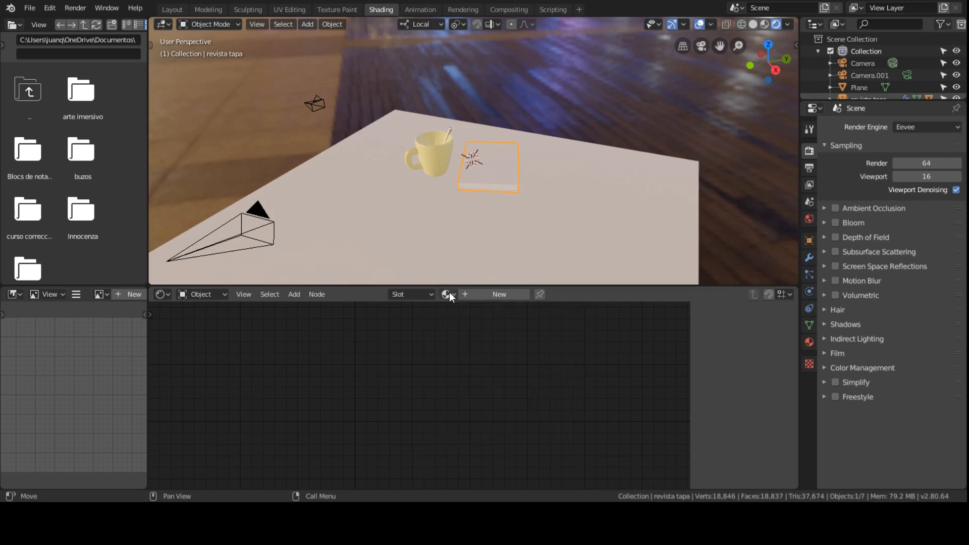
click(449, 292)
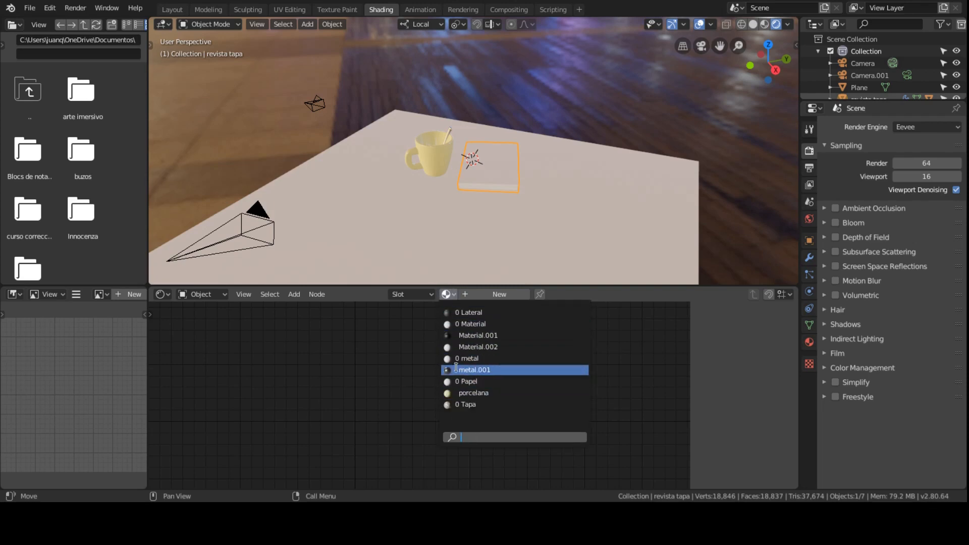
click(473, 370)
View the book through the camera and set the render engine to Cycles to preview its metal cover
key(KP_0)
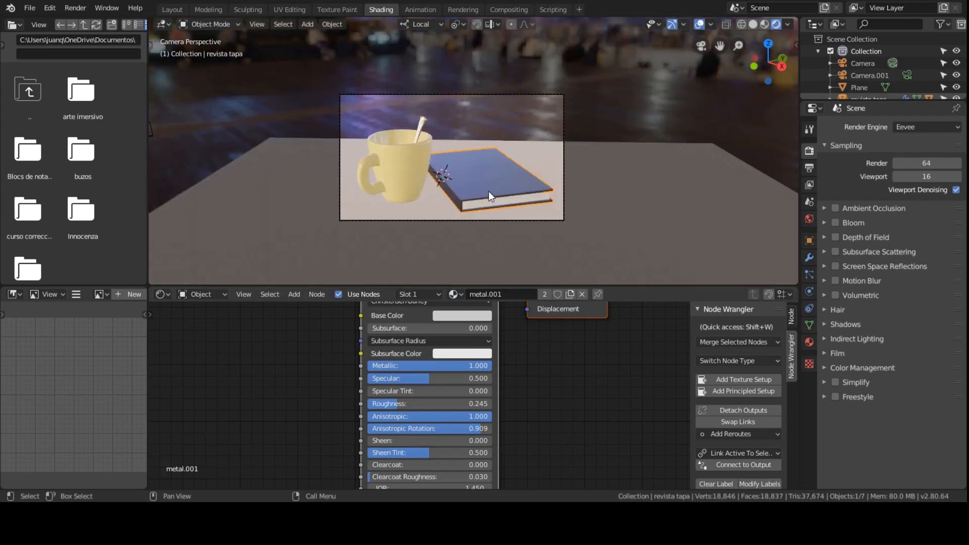
scroll(489, 192, up, 3)
scroll(469, 351, down, 2)
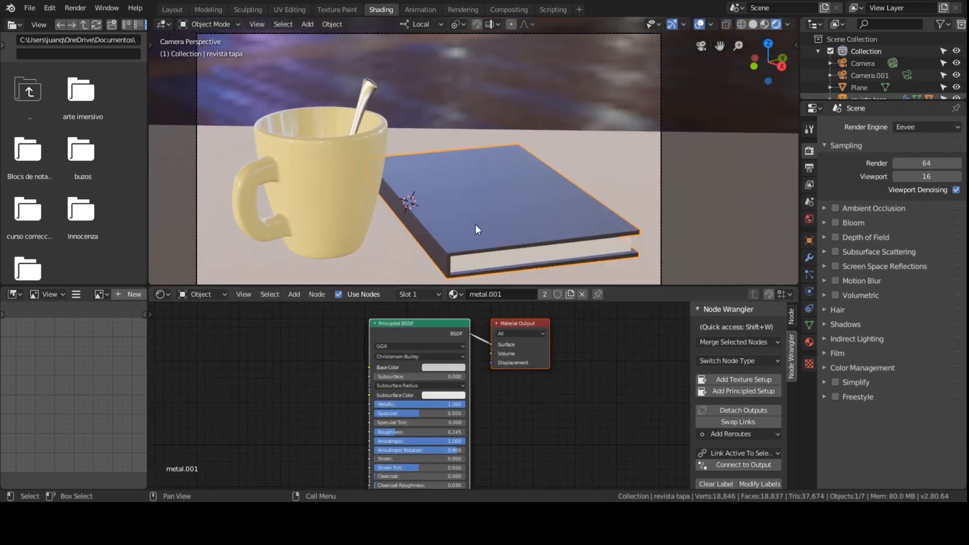
scroll(474, 224, up, 2)
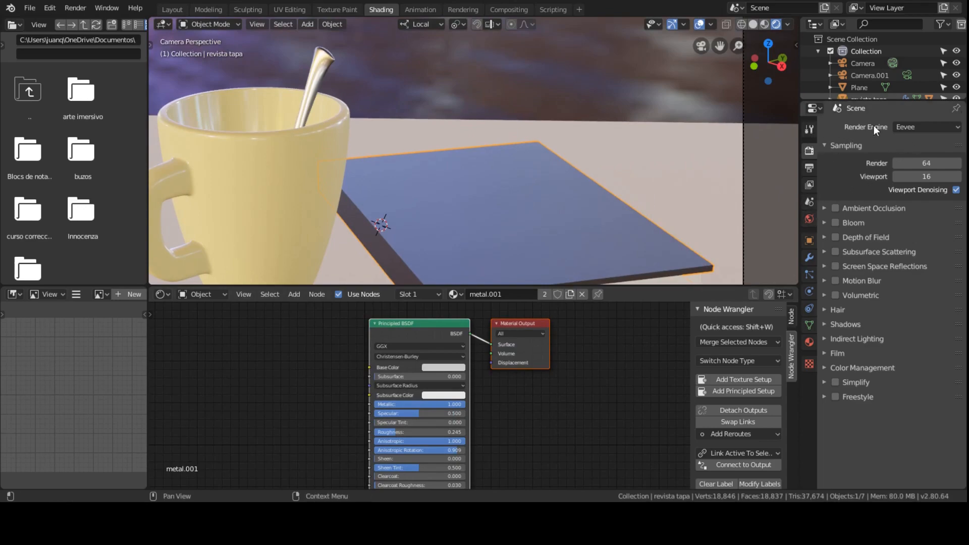
click(904, 127)
click(901, 168)
scroll(543, 196, down, 4)
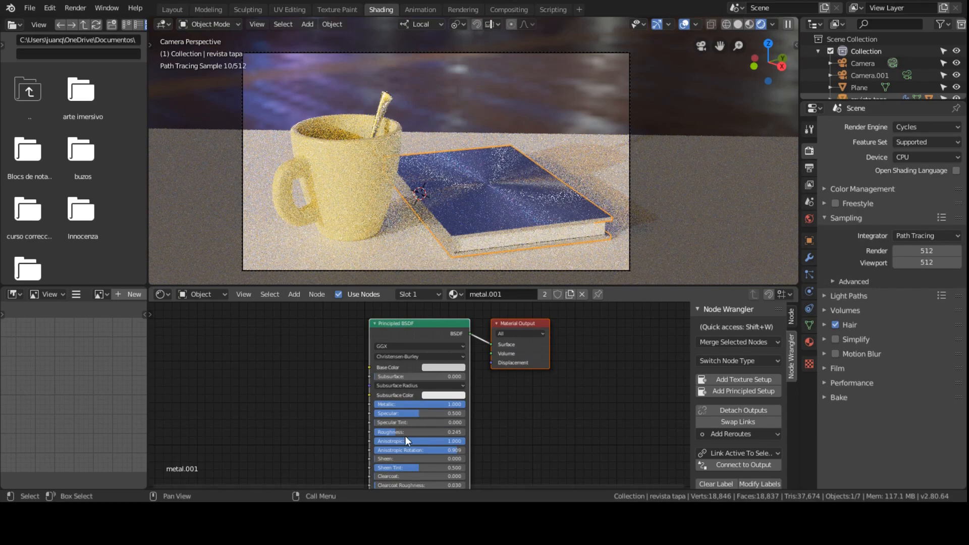
Set Anisotropic and Anisotropic Rotation to 0 in the metal.001 material and check the reflections on the book cover
drag(428, 441, 374, 441)
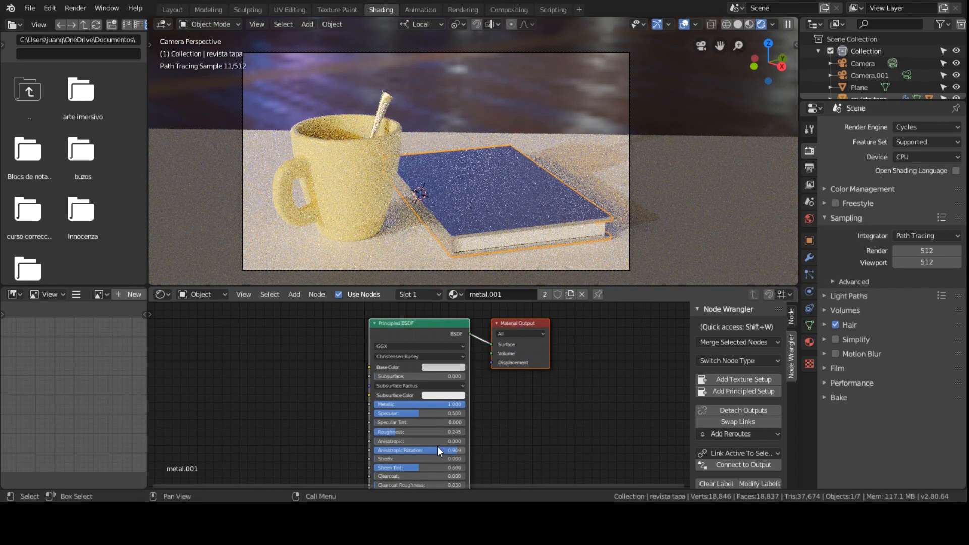
drag(437, 448, 359, 448)
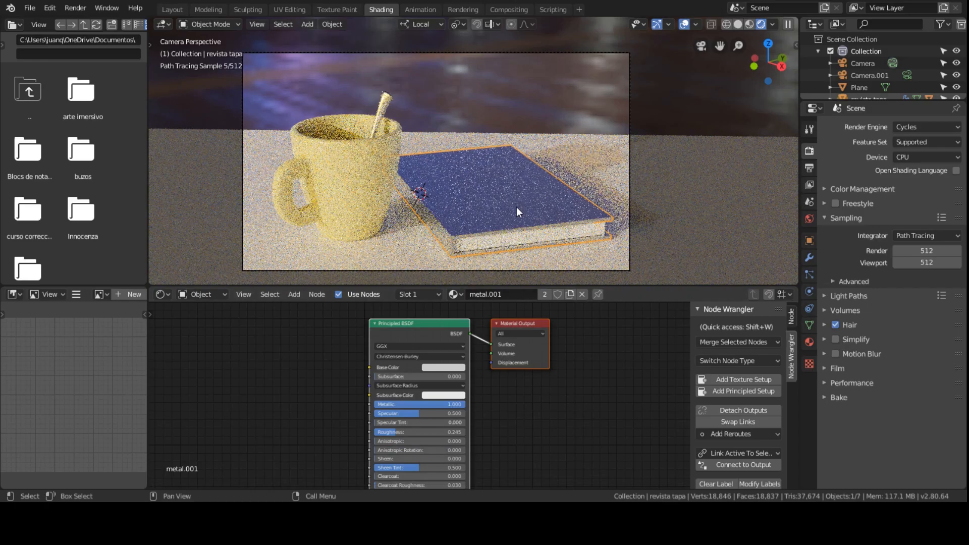
middle_drag(516, 207, 507, 168)
scroll(505, 173, up, 6)
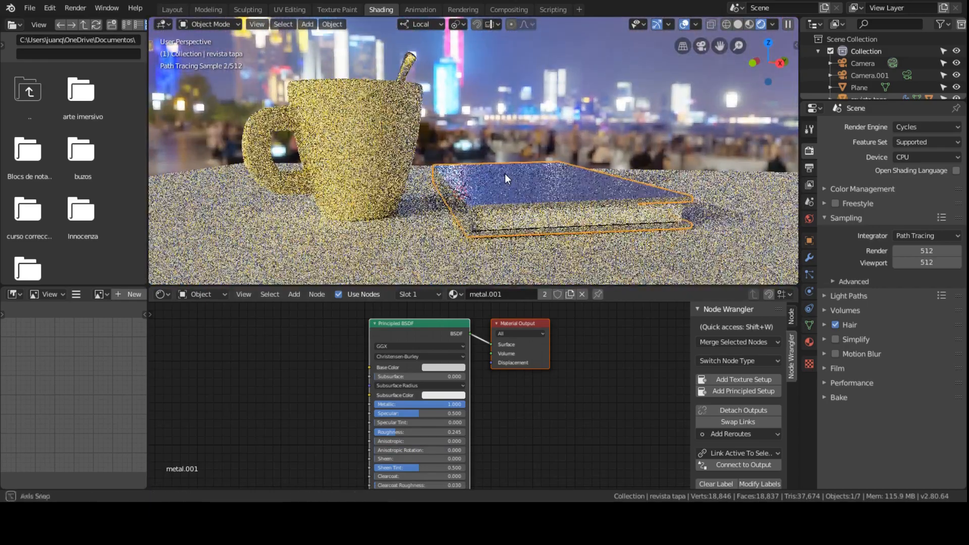
scroll(498, 171, up, 3)
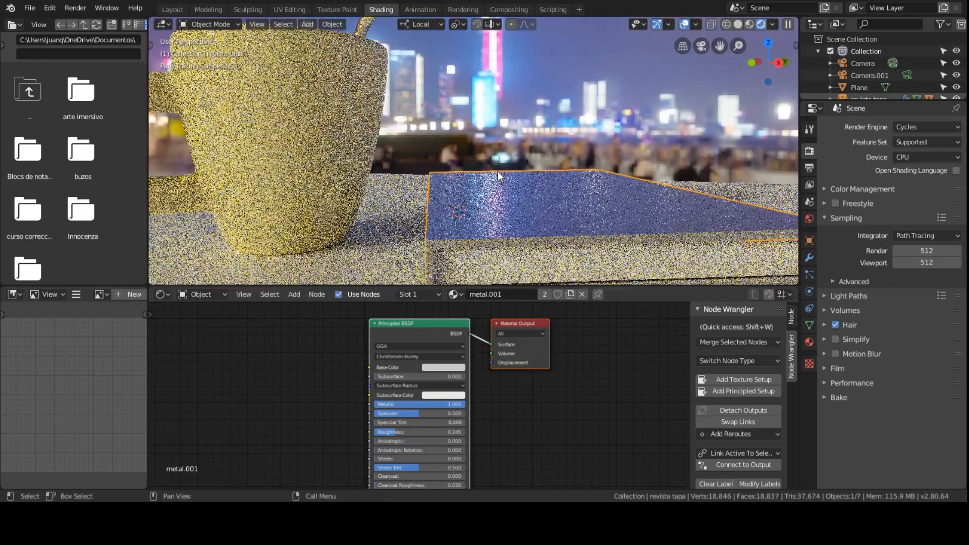
Assign the existing porcelana material to the book cover in place of metal.001
scroll(498, 172, down, 3)
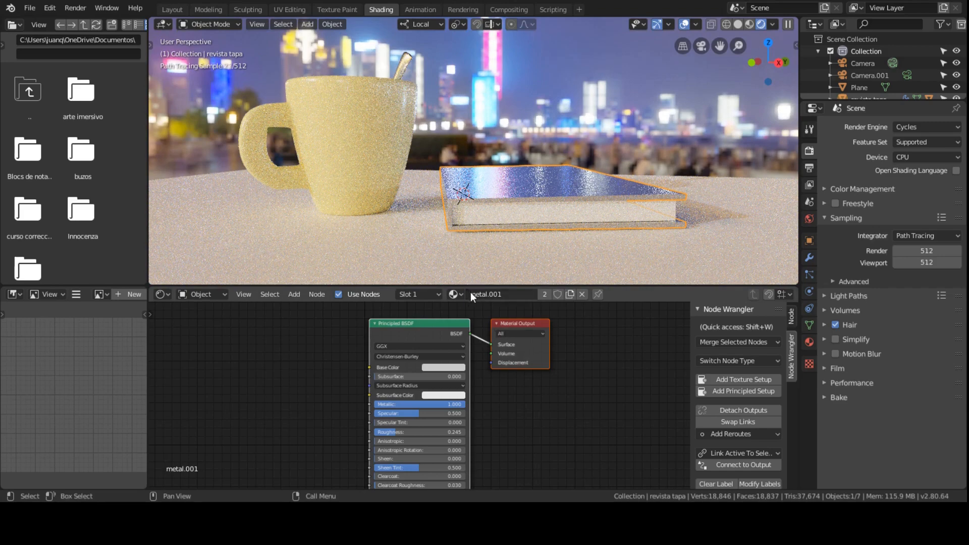
click(453, 294)
click(481, 393)
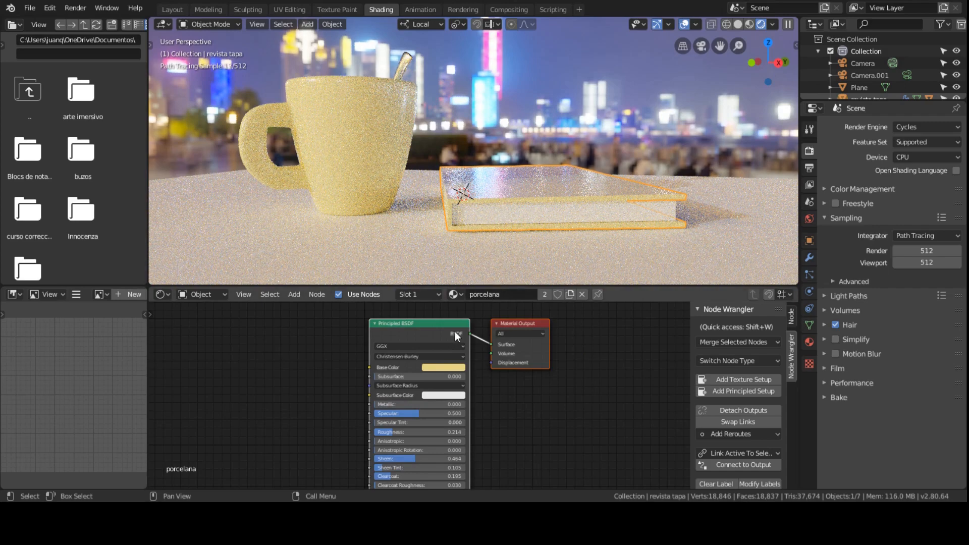
click(456, 294)
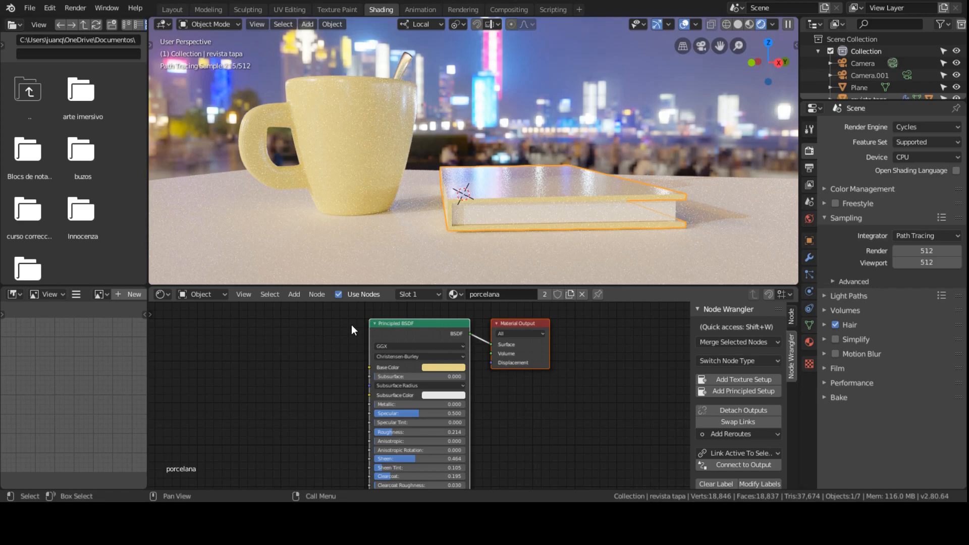
View the scene through the camera and assign the existing material named Material to the book cover
scroll(437, 174, down, 3)
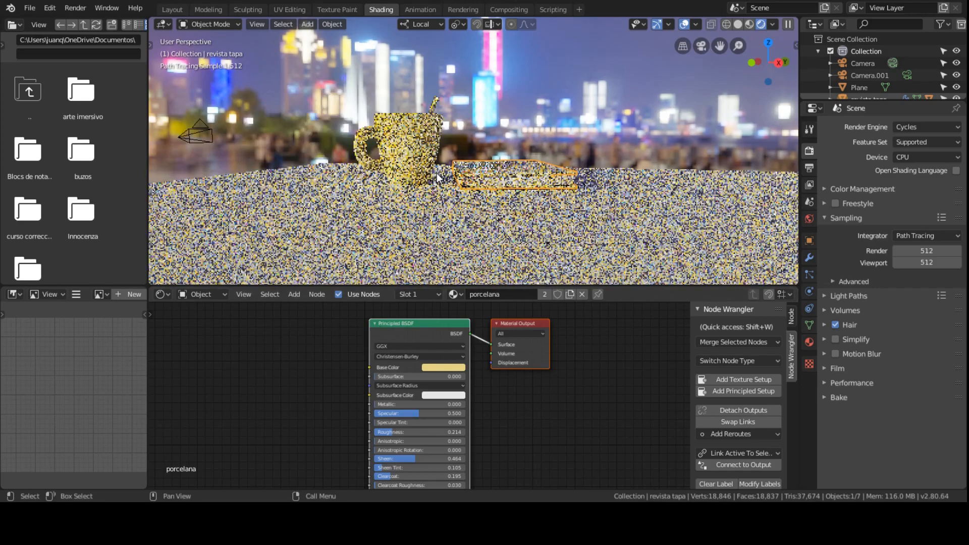
scroll(437, 174, up, 3)
key(KP_0)
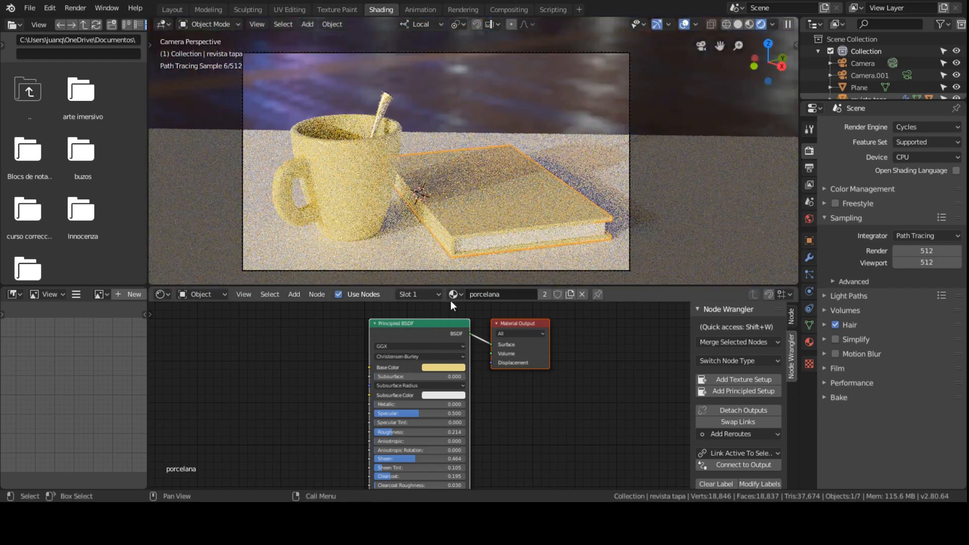
click(453, 294)
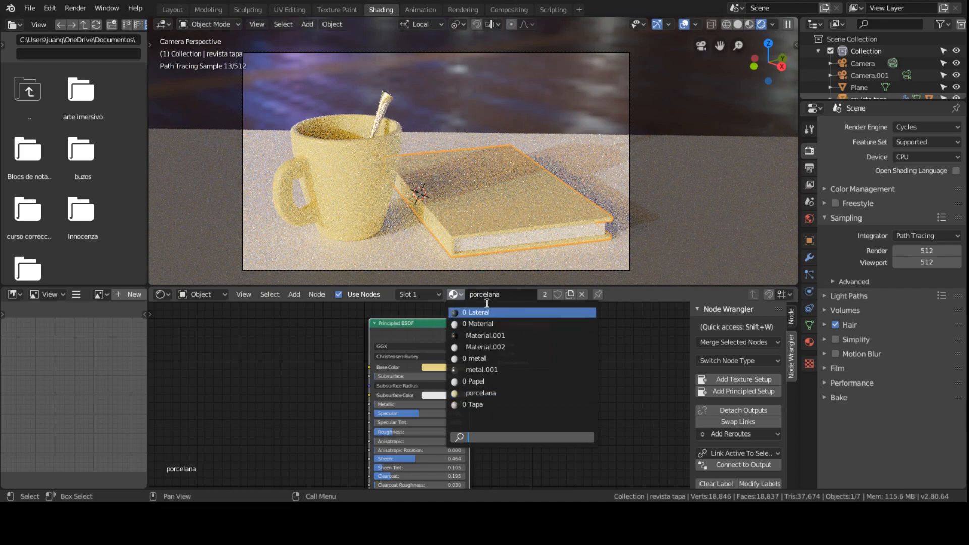
click(486, 323)
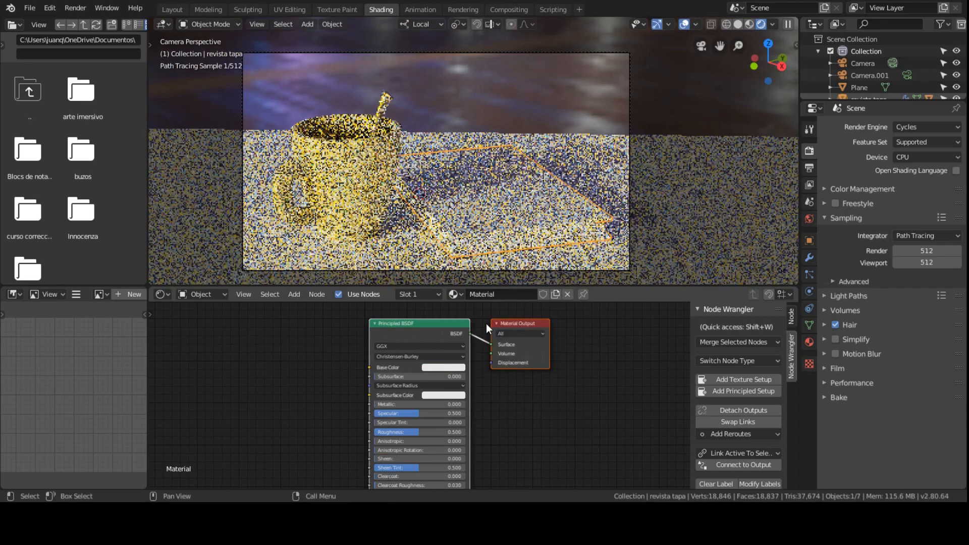
Start a Principled Texture Setup on the table's Principled BSDF and select all the texture files in the Wall Concrete Closeup 2 - PBR0159 folder
scroll(479, 161, down, 2)
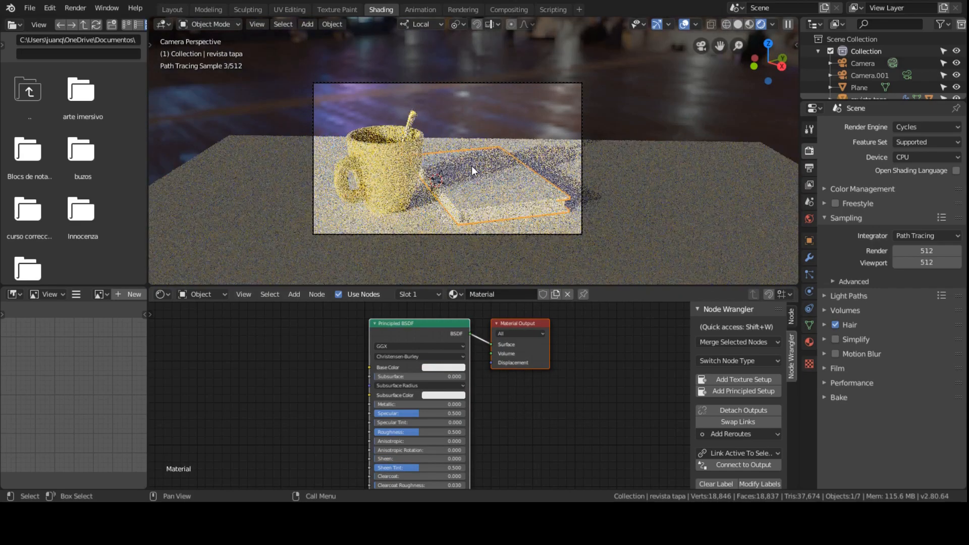
click(683, 160)
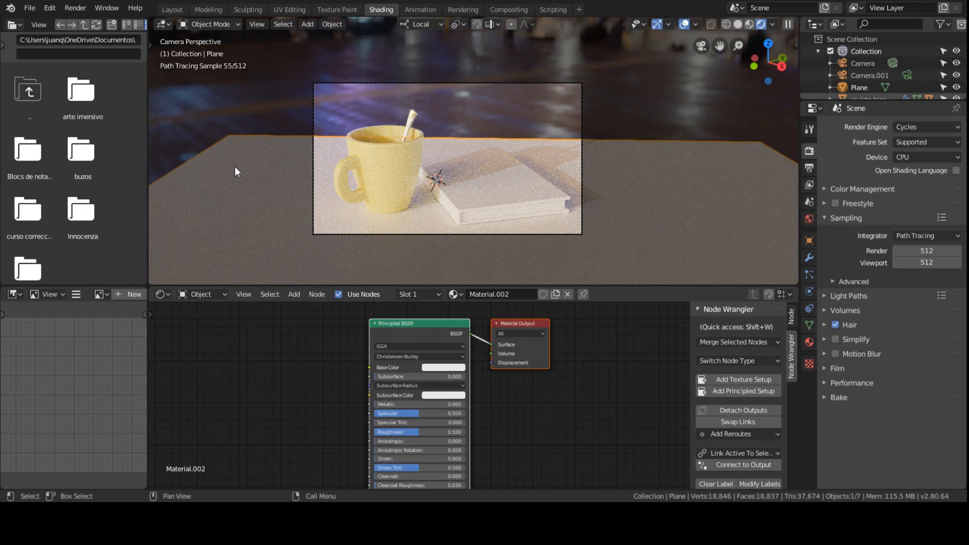
scroll(235, 166, down, 3)
scroll(414, 325, down, 2)
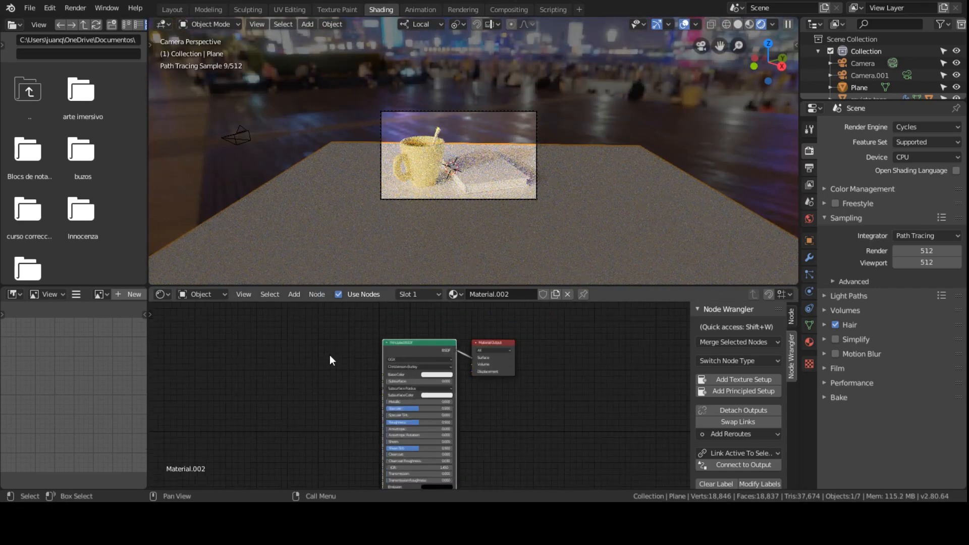
middle_drag(329, 355, 351, 331)
drag(428, 323, 425, 317)
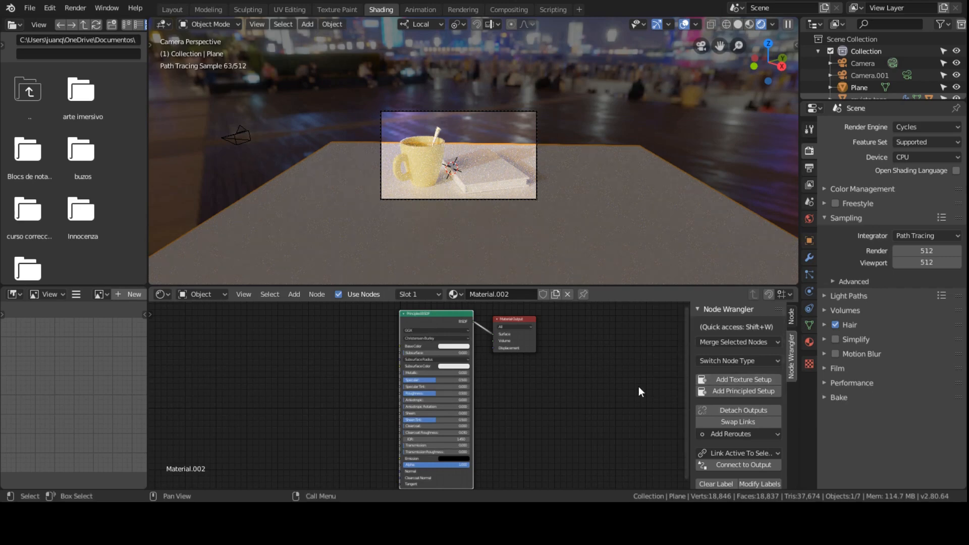
click(729, 393)
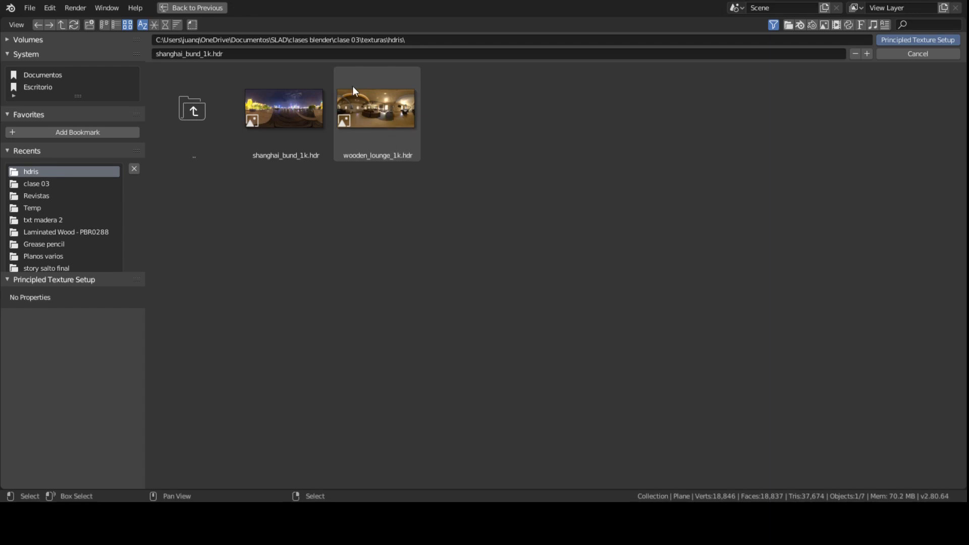
click(178, 110)
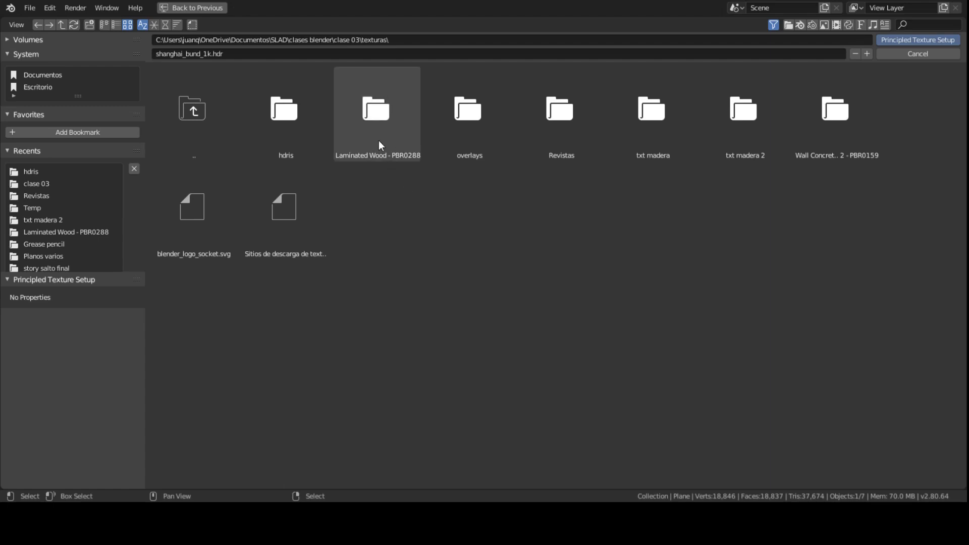
click(838, 136)
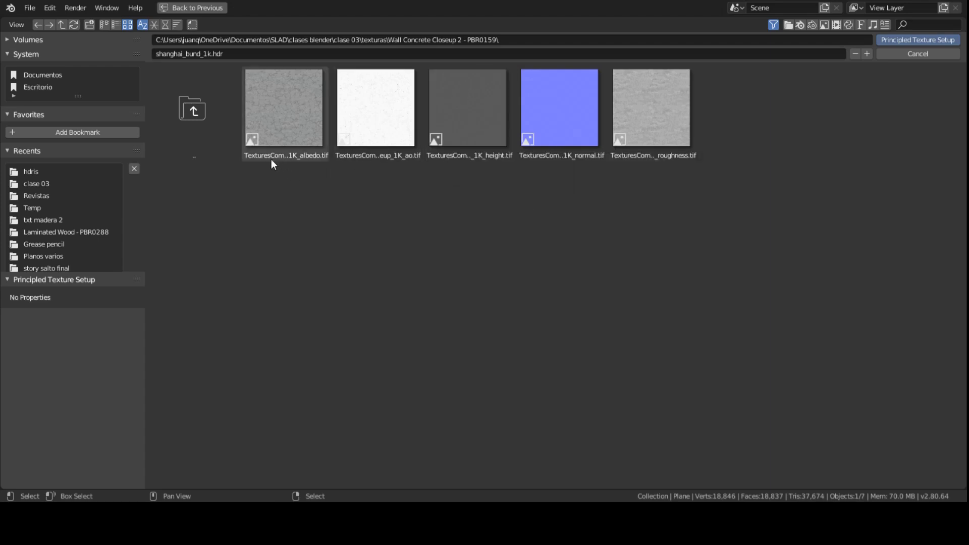
click(116, 25)
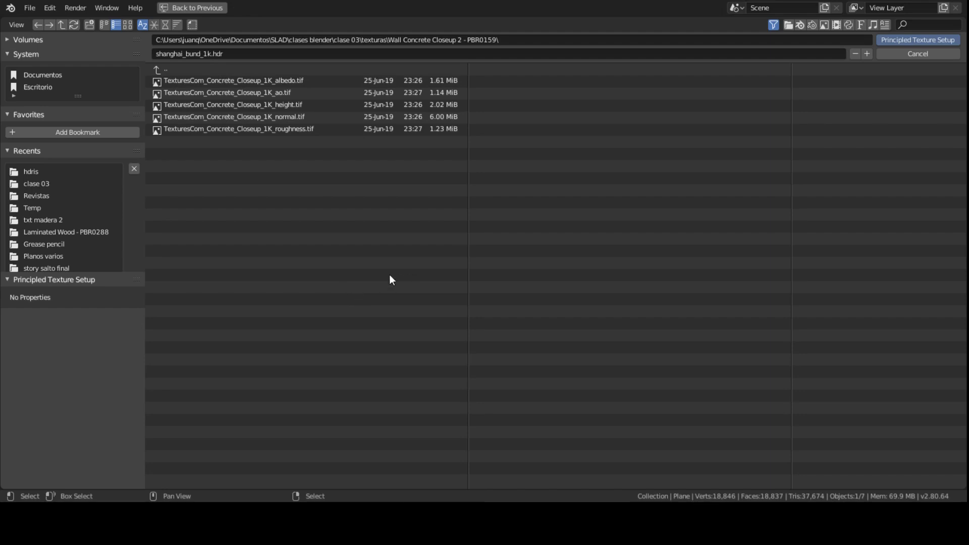
drag(406, 276, 257, 148)
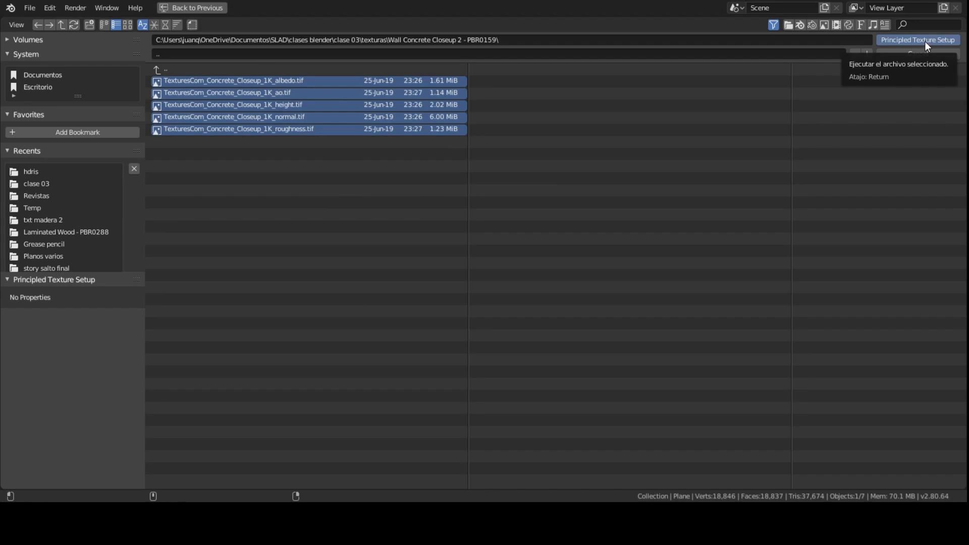
Load all the worn wood texture maps from the txt madera 2 folder into the table's Principled BSDF material
click(165, 69)
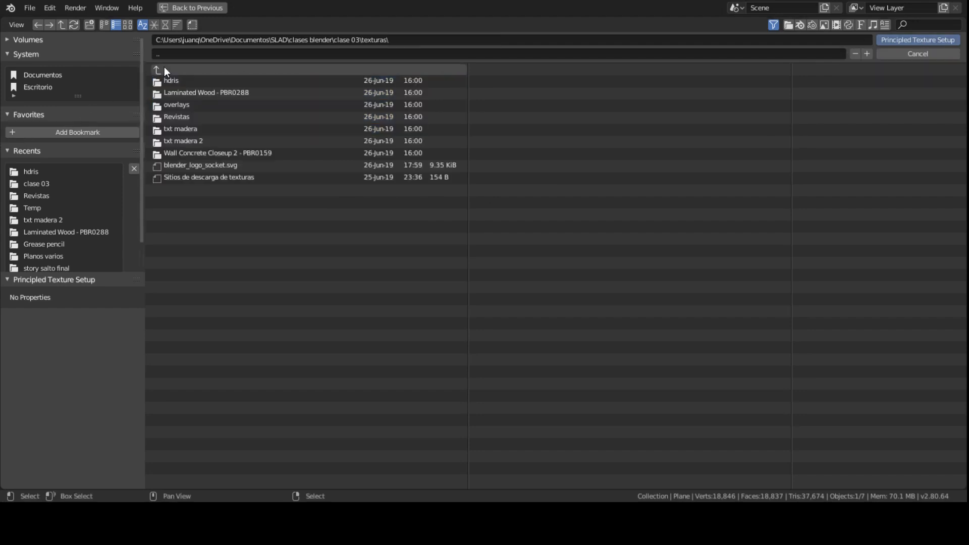
click(217, 142)
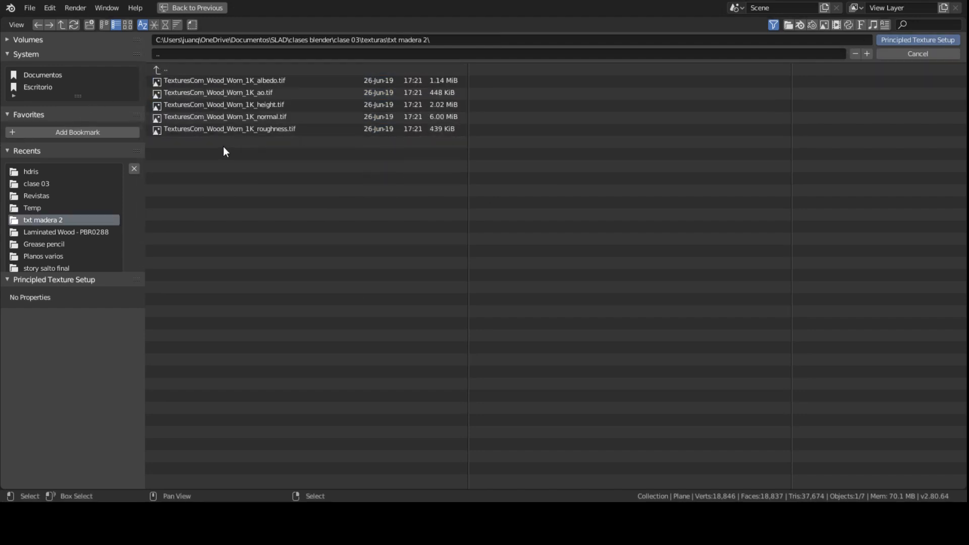
key(a)
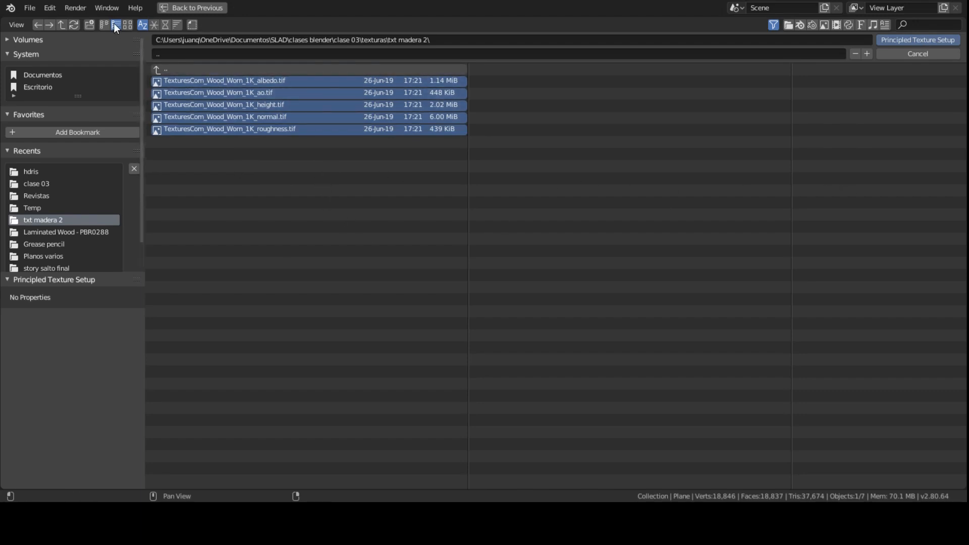
click(128, 24)
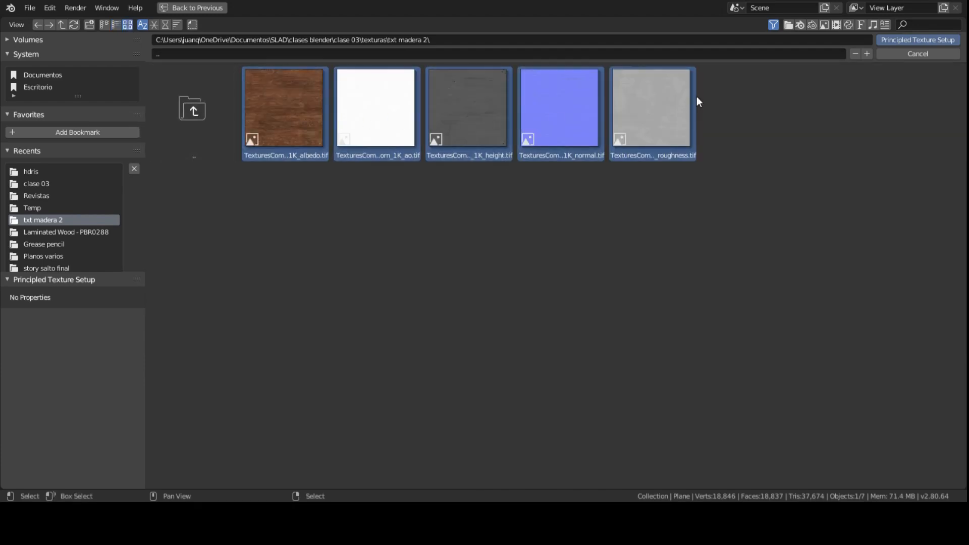
click(937, 39)
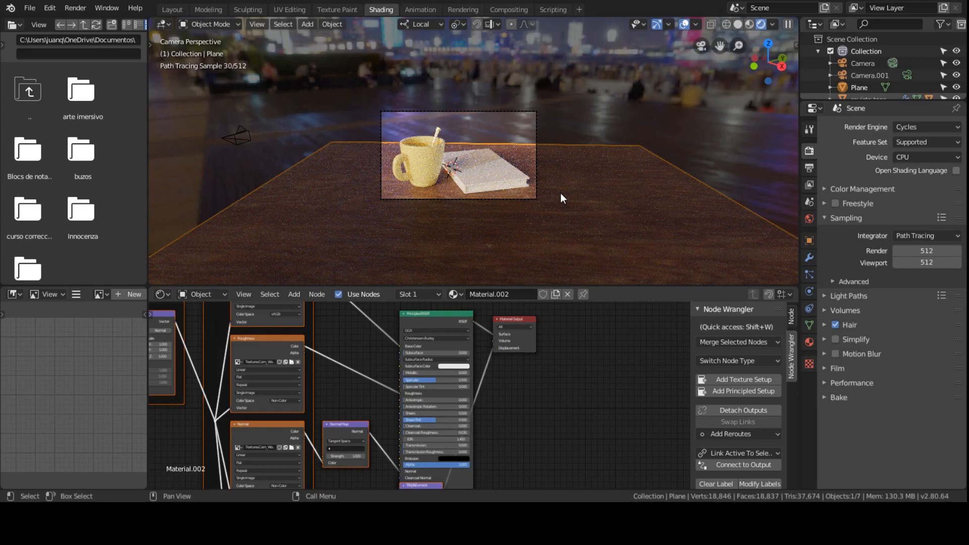
Reopen the recent file clase03b.blend and bring the whole table into view
click(914, 127)
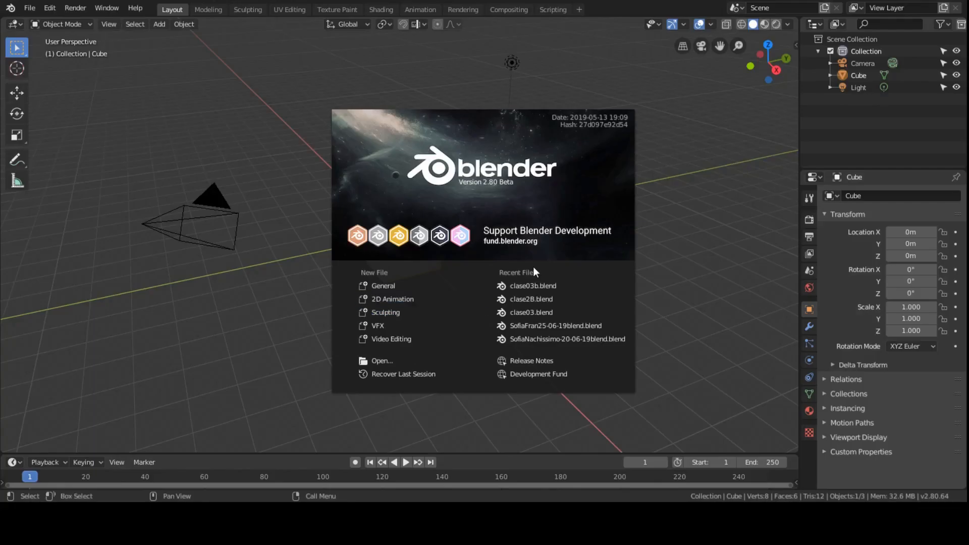
click(539, 286)
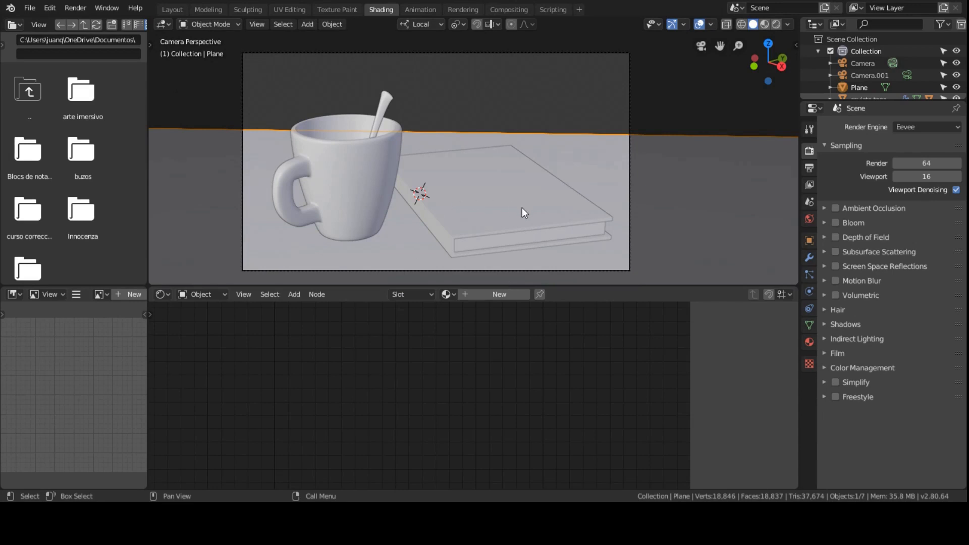
scroll(452, 228, down, 2)
scroll(419, 204, down, 4)
scroll(509, 187, up, 4)
scroll(602, 205, down, 2)
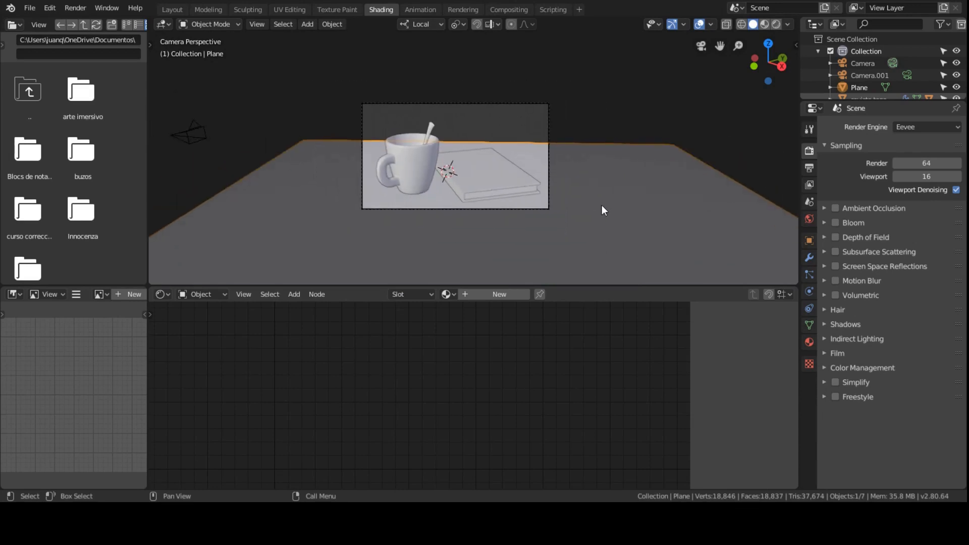
middle_drag(602, 205, 438, 167)
Select the mug to check its porcelana material and preview the camera view in Rendered shading
click(438, 166)
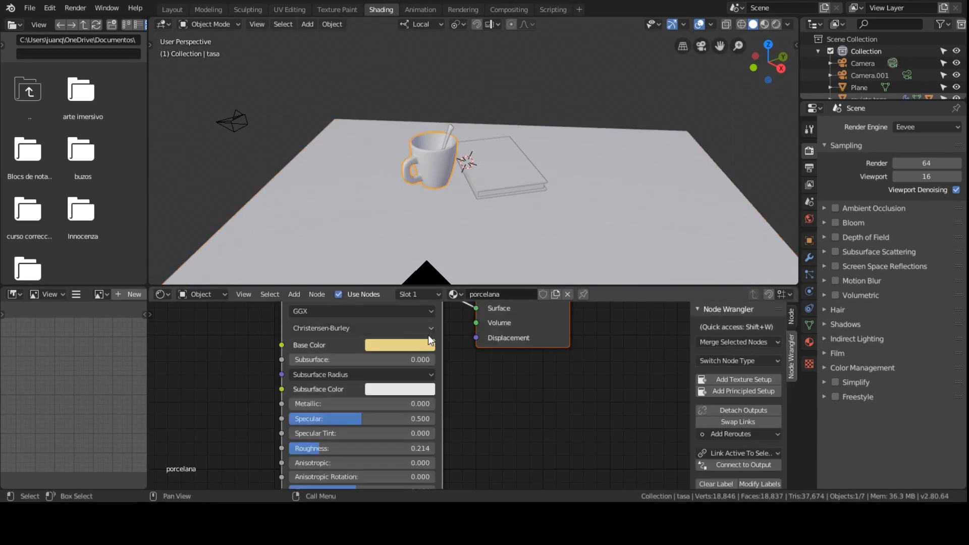
scroll(428, 334, down, 2)
scroll(465, 198, up, 4)
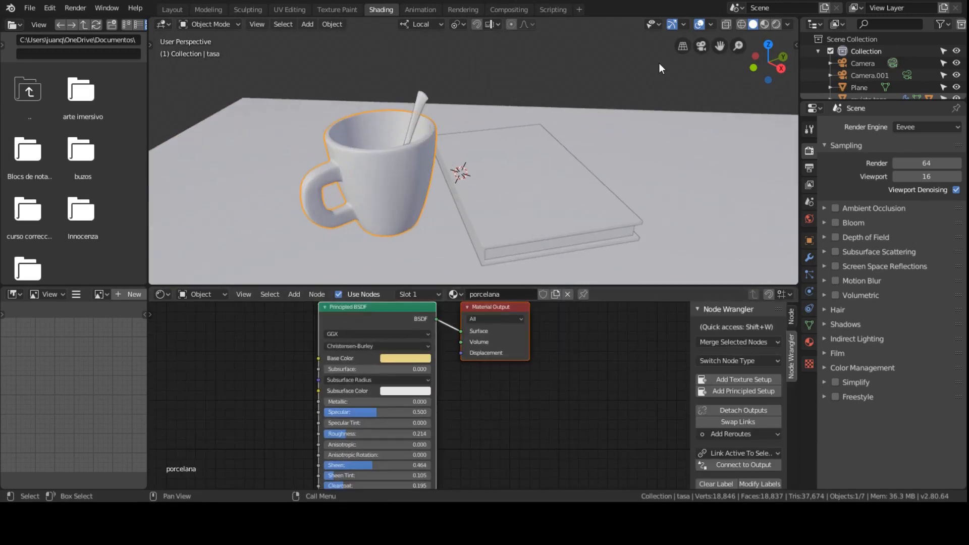
key(KP_0)
click(776, 23)
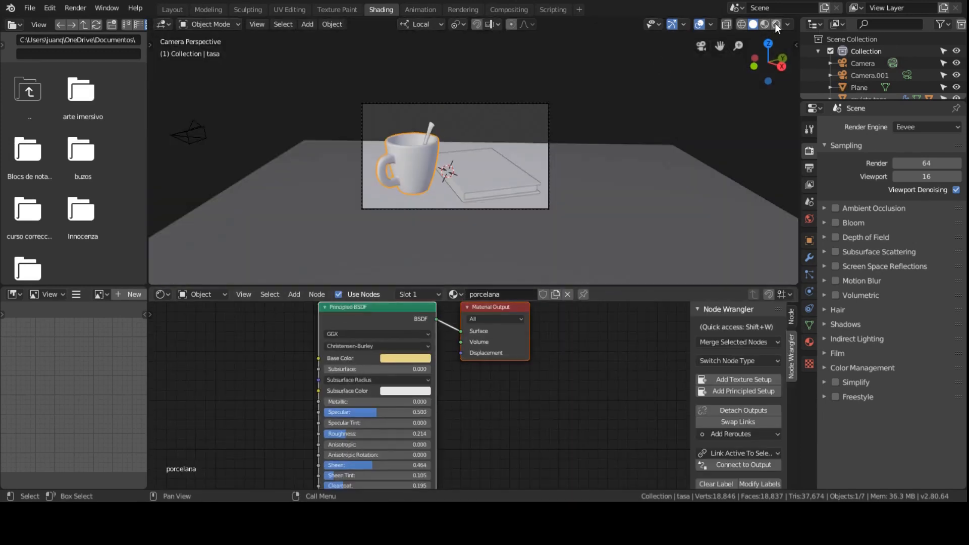
scroll(402, 118, up, 3)
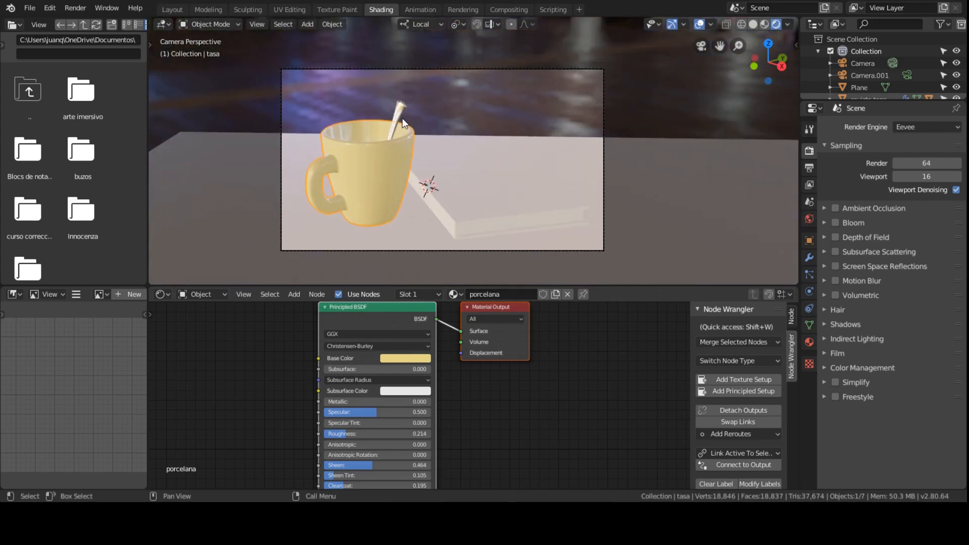
Create a new material named madera on the table plane
click(654, 166)
scroll(653, 165, down, 4)
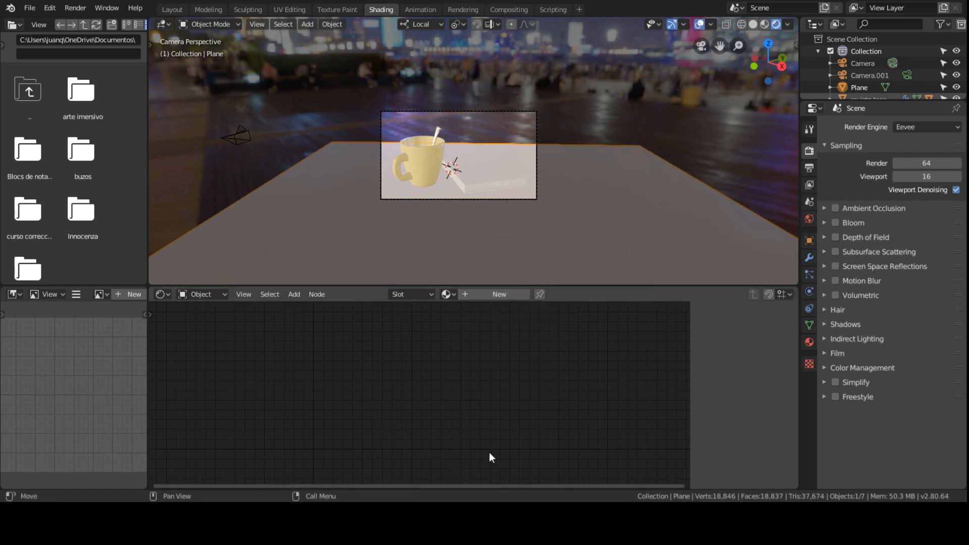
scroll(511, 259, up, 3)
scroll(520, 237, down, 1)
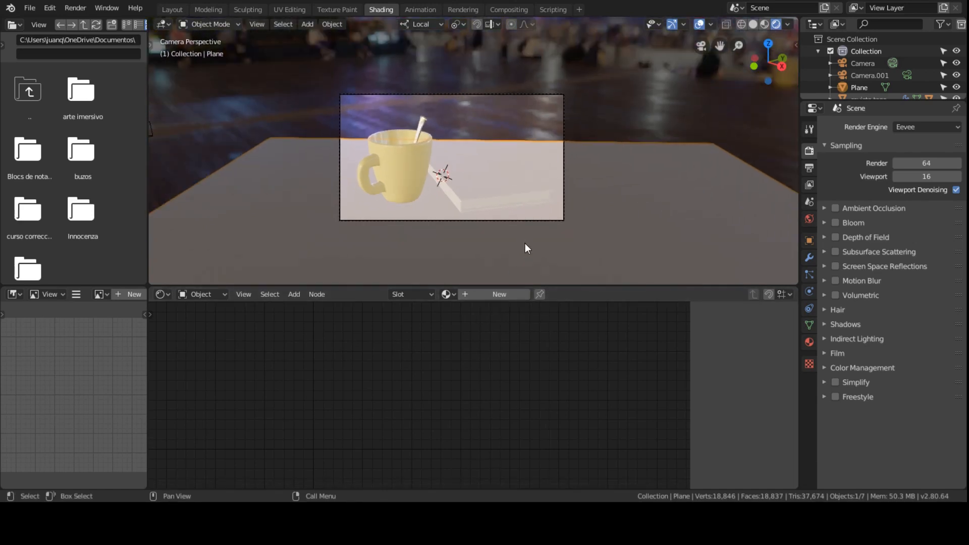
click(486, 295)
double_click(482, 295)
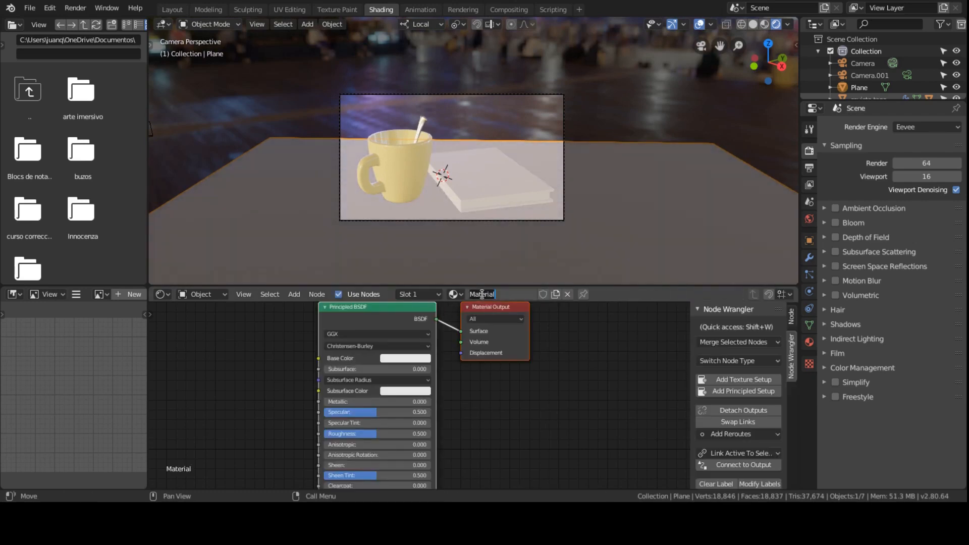
text(madera)
key(Return)
Load all the worn wood texture maps from the txt madera 2 folder into madera's Principled BSDF with Principled Texture Setup
click(370, 310)
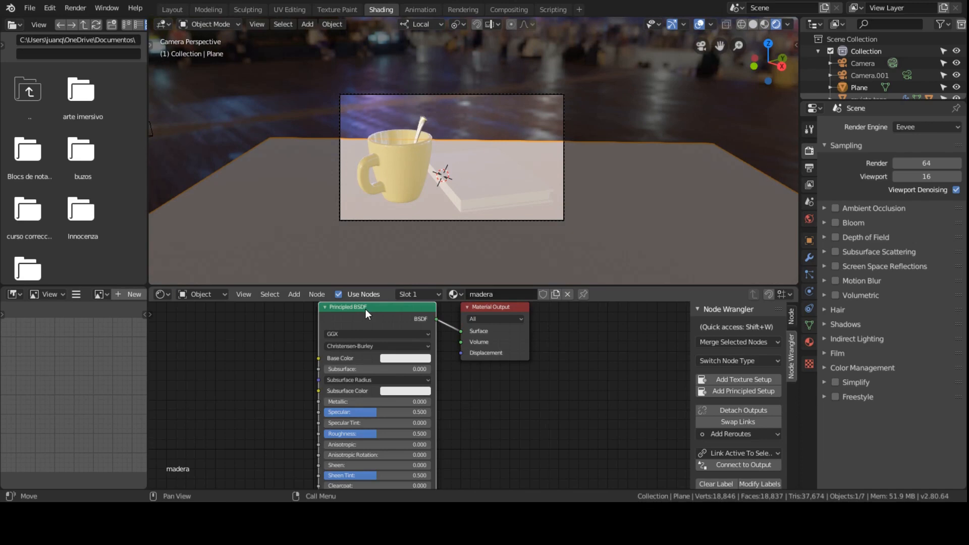
scroll(379, 320, down, 1)
middle_drag(380, 320, 411, 322)
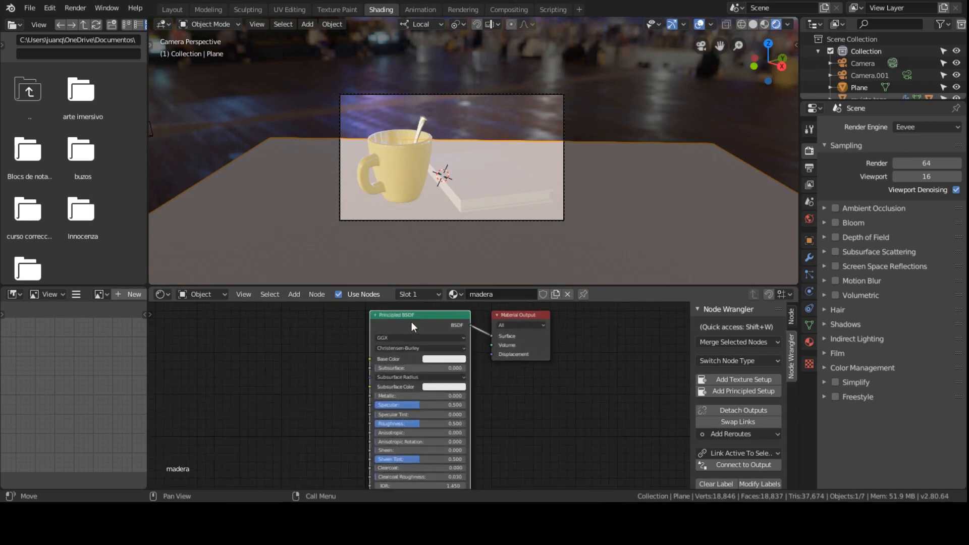
click(750, 394)
click(213, 119)
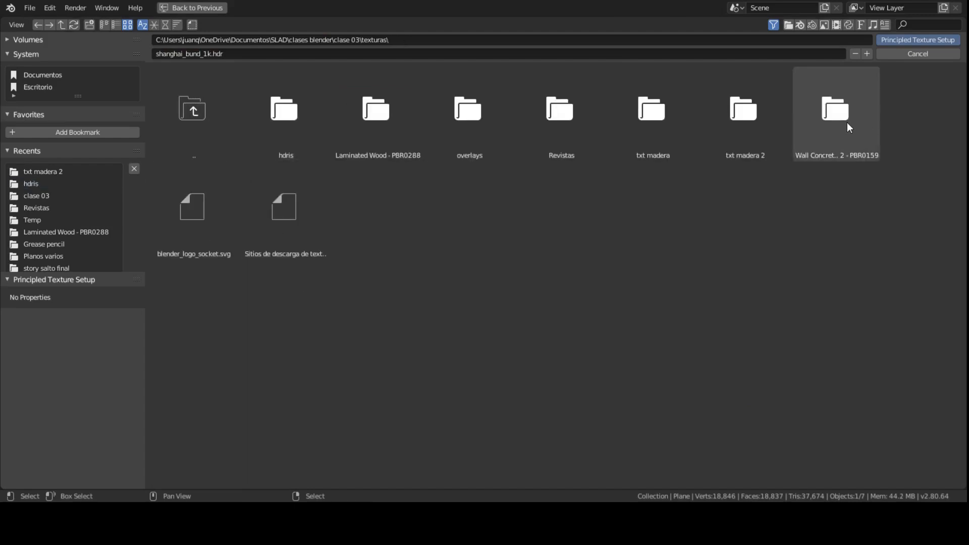
double_click(664, 118)
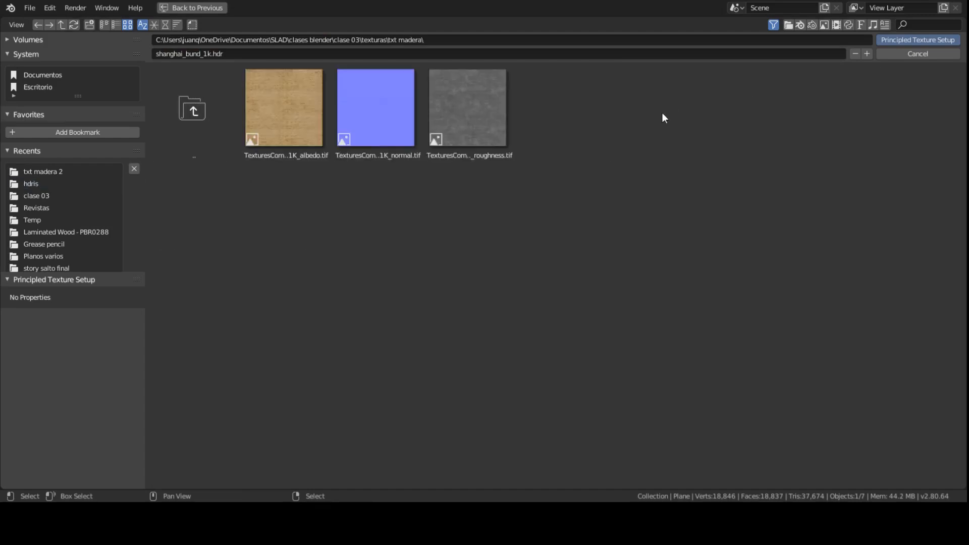
click(194, 109)
click(711, 135)
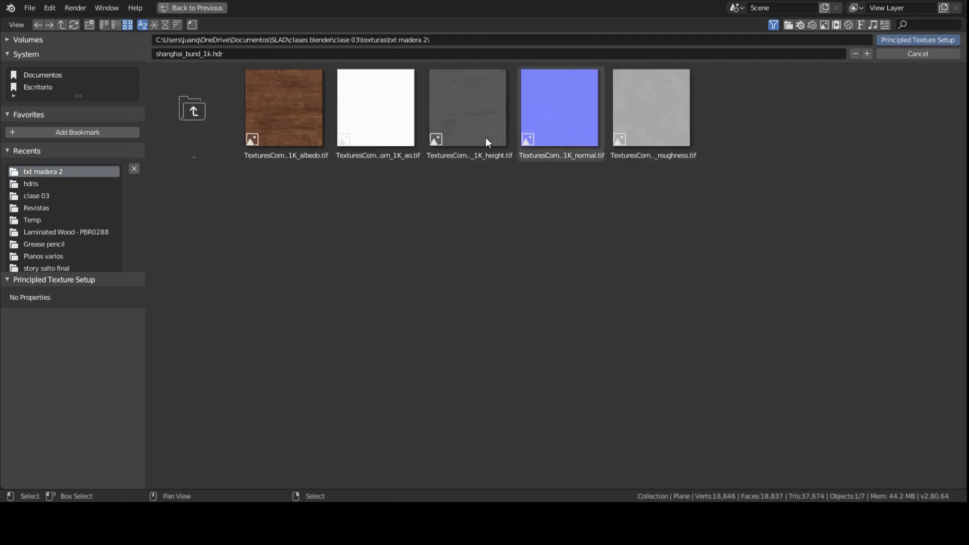
drag(871, 209, 290, 157)
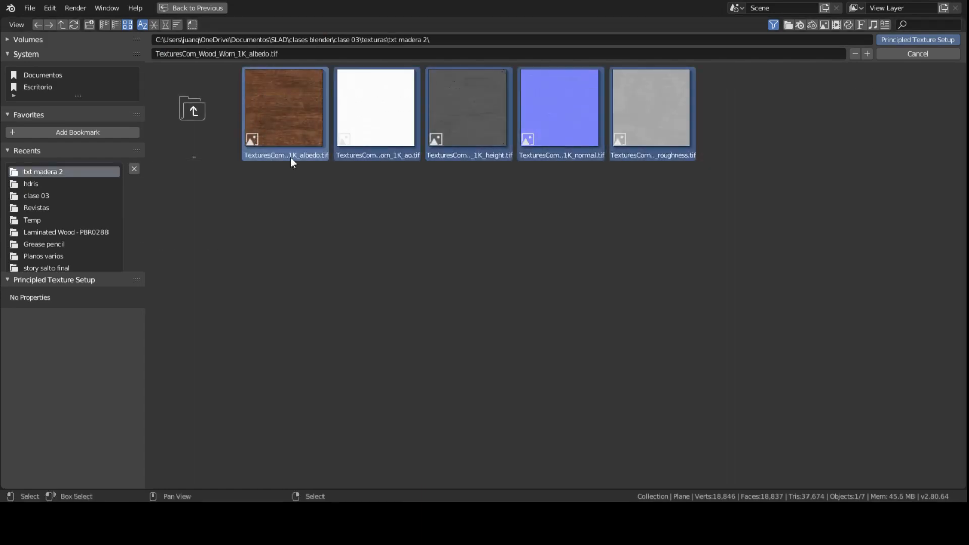
click(892, 40)
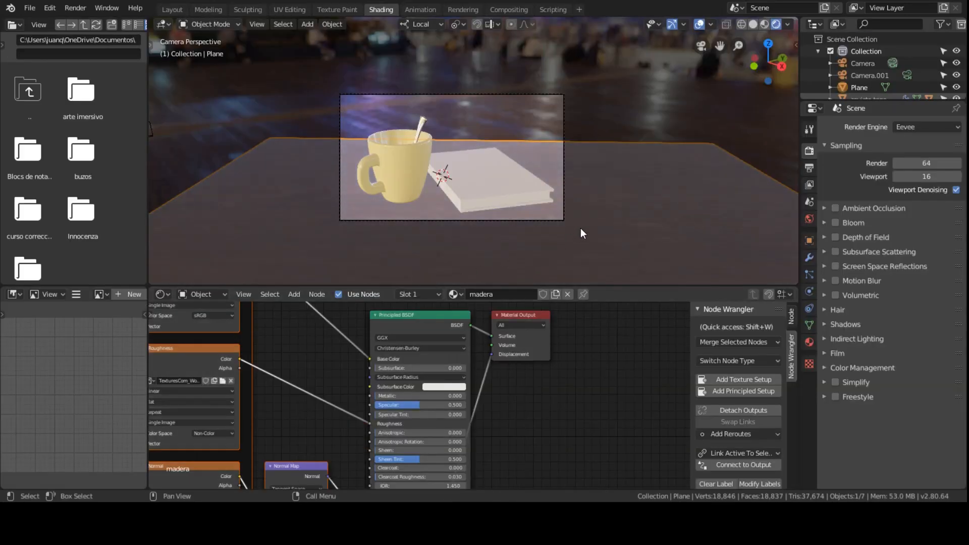
Examine the wood texture on the table and the Base Color, Roughness and Normal texture nodes feeding the Principled BSDF
scroll(581, 228, up, 3)
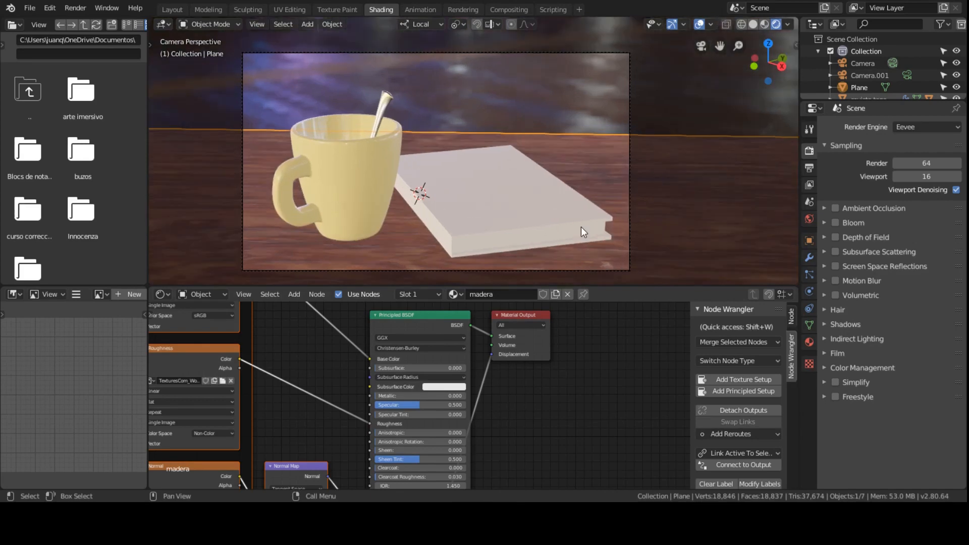
scroll(581, 227, down, 1)
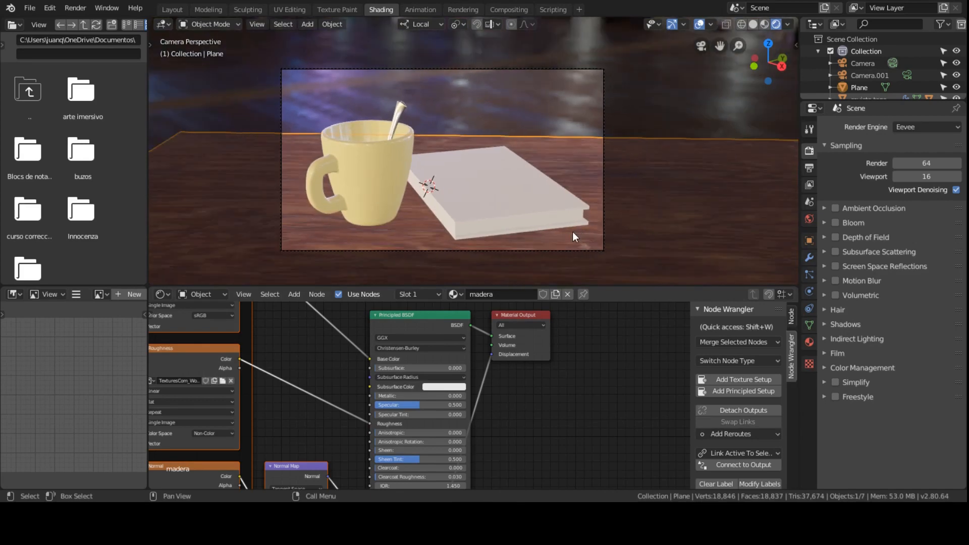
middle_drag(573, 232, 498, 210)
scroll(327, 347, down, 4)
middle_drag(366, 305, 426, 348)
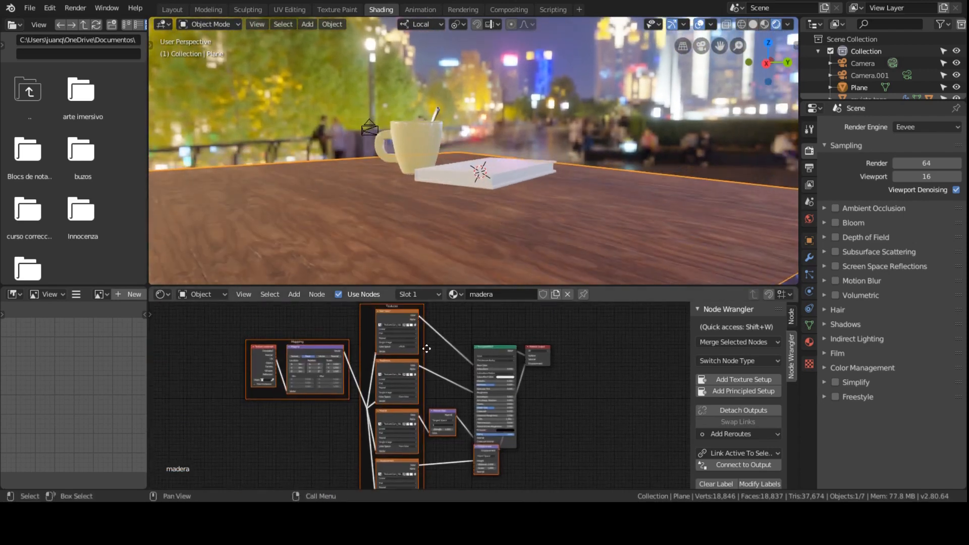
scroll(446, 340, up, 6)
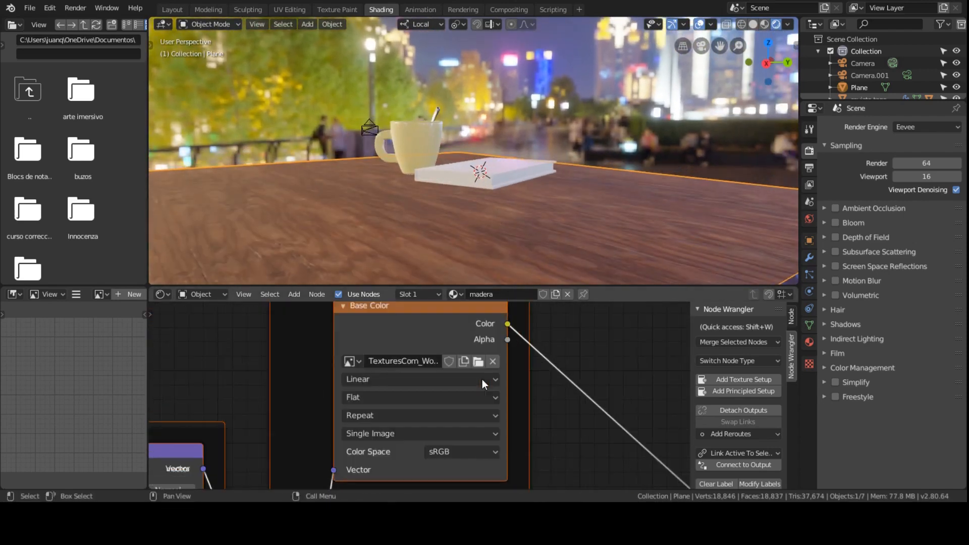
scroll(483, 380, down, 2)
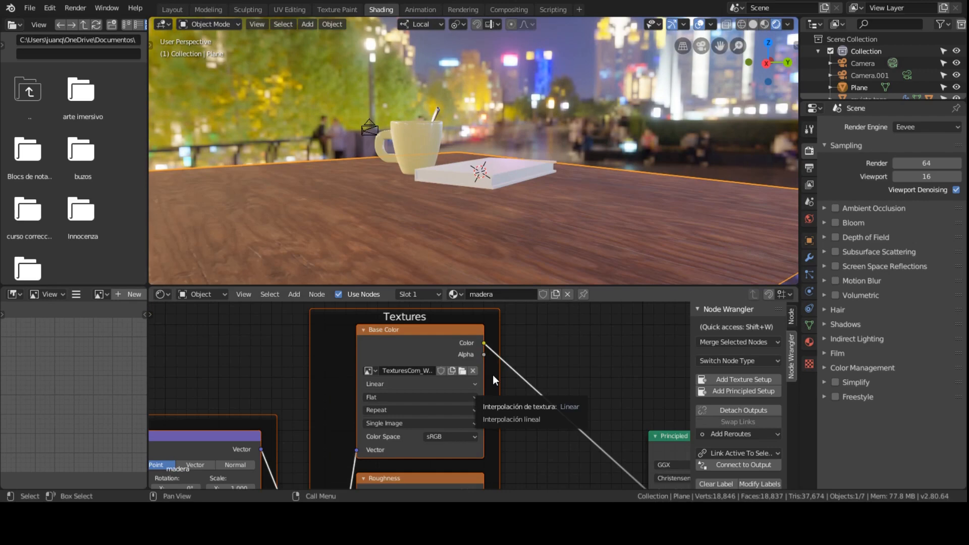
middle_drag(511, 396, 326, 304)
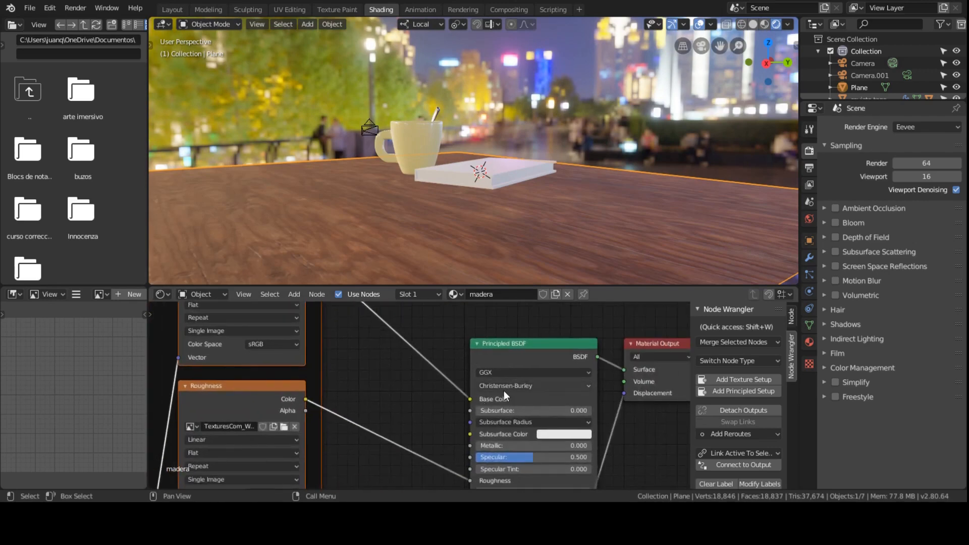
middle_drag(401, 386, 471, 332)
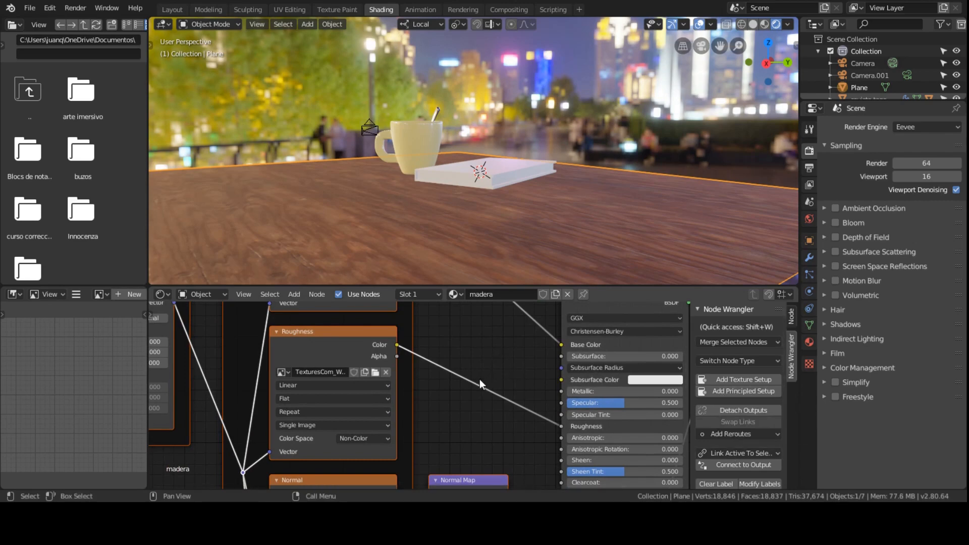
scroll(470, 391, down, 2)
scroll(467, 373, up, 2)
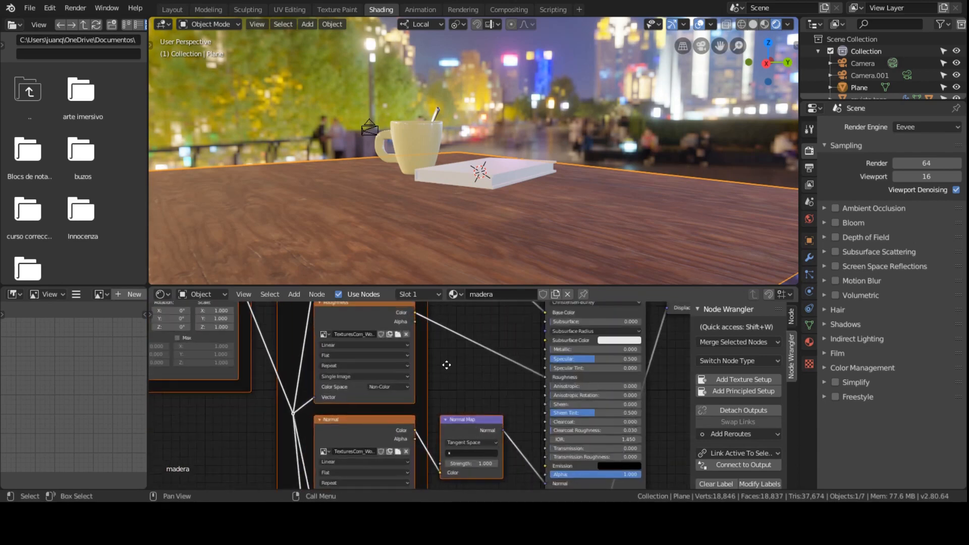
scroll(434, 361, up, 5)
middle_drag(464, 376, 434, 300)
scroll(478, 382, down, 3)
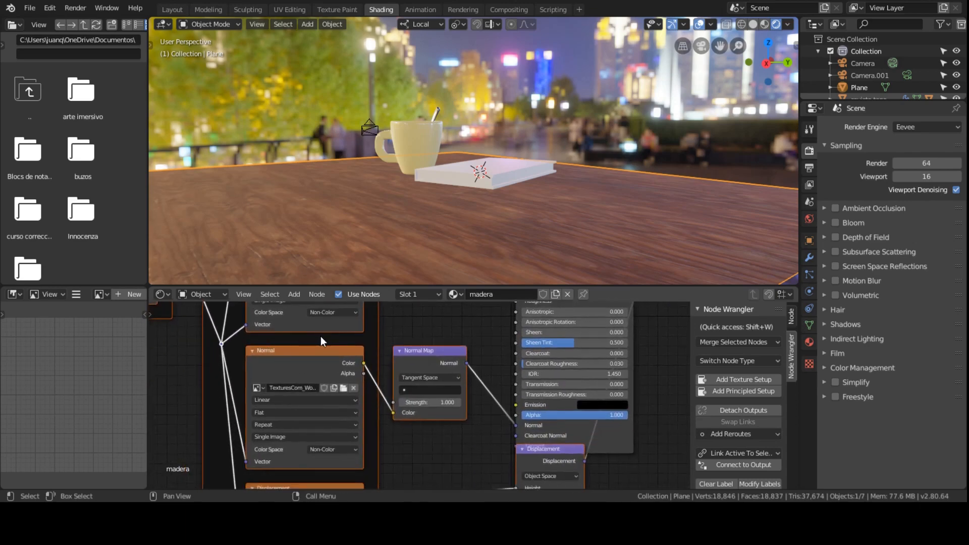
Move the Normal Map node slightly closer to the Principled BSDF node and look closely at the table surface
drag(441, 350, 448, 348)
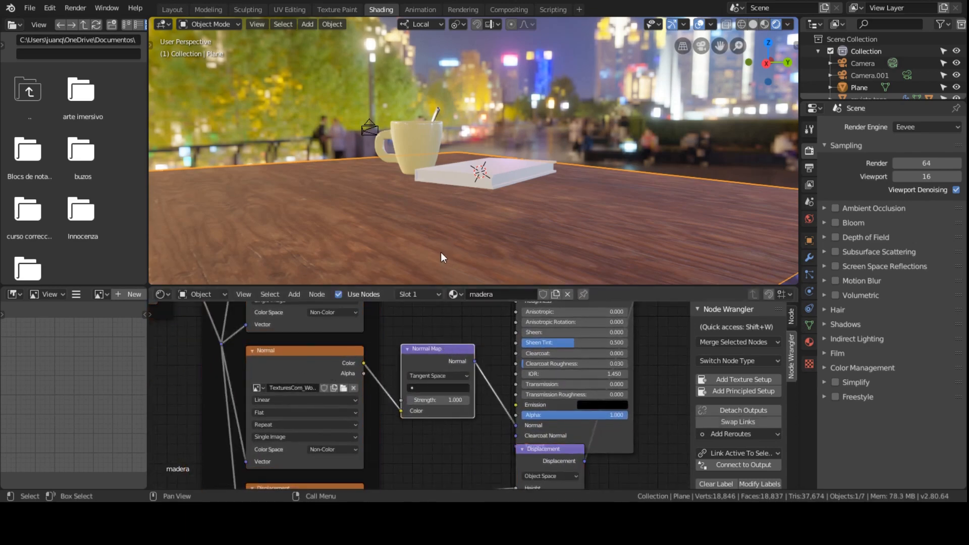
scroll(438, 244, up, 3)
scroll(434, 242, down, 3)
scroll(366, 322, down, 3)
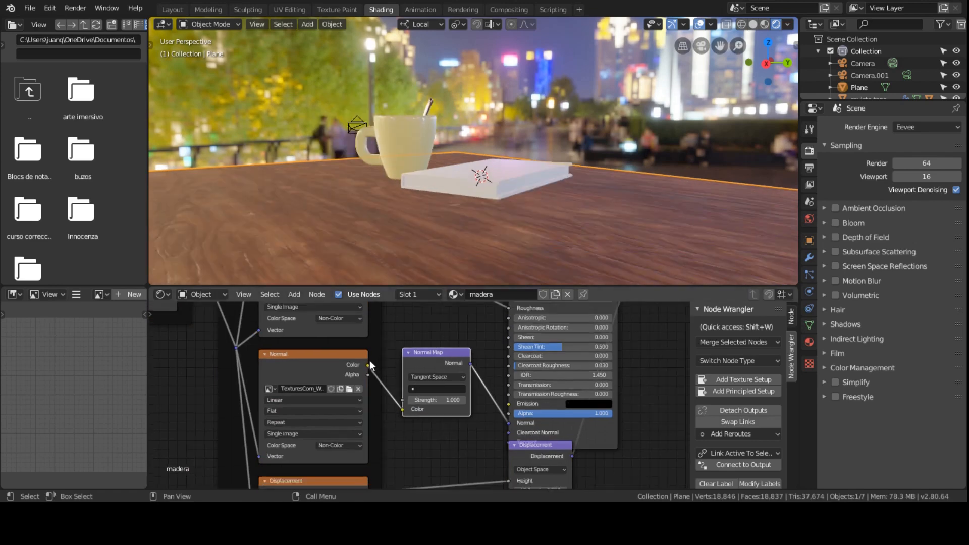
Mute the Roughness and Base Color texture nodes and inspect the table around the mug with only the relief maps active
click(364, 312)
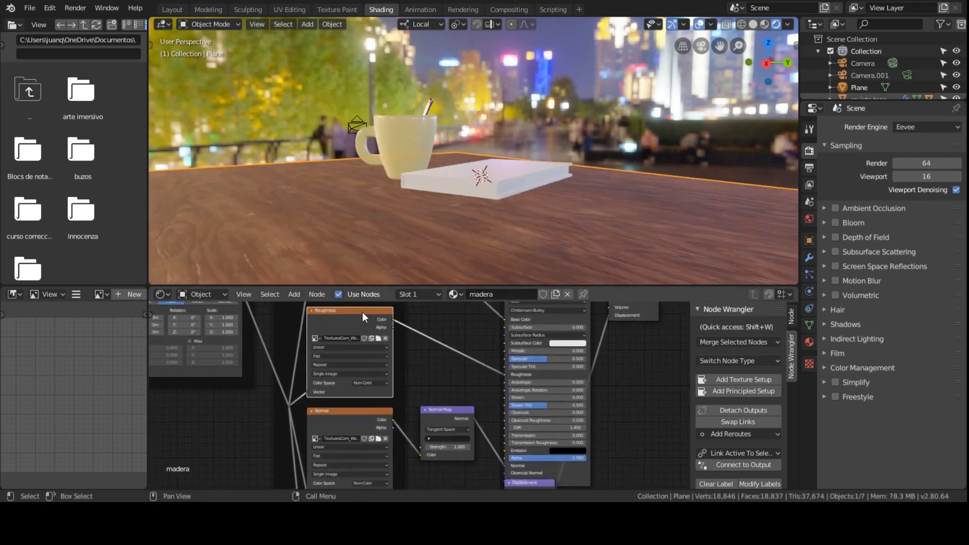
key(m)
middle_drag(361, 322, 365, 373)
click(365, 321)
key(m)
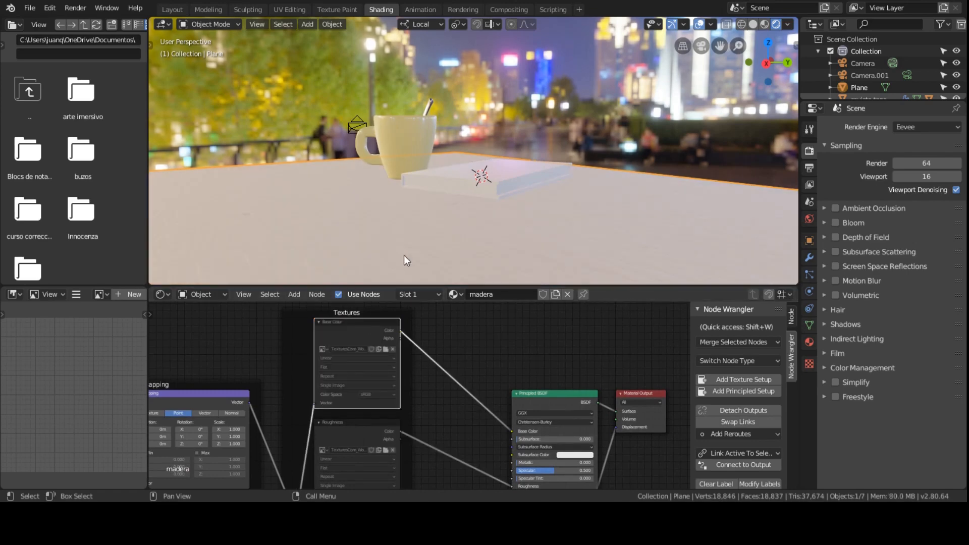
scroll(400, 438, down, 5)
middle_drag(401, 438, 396, 318)
click(381, 420)
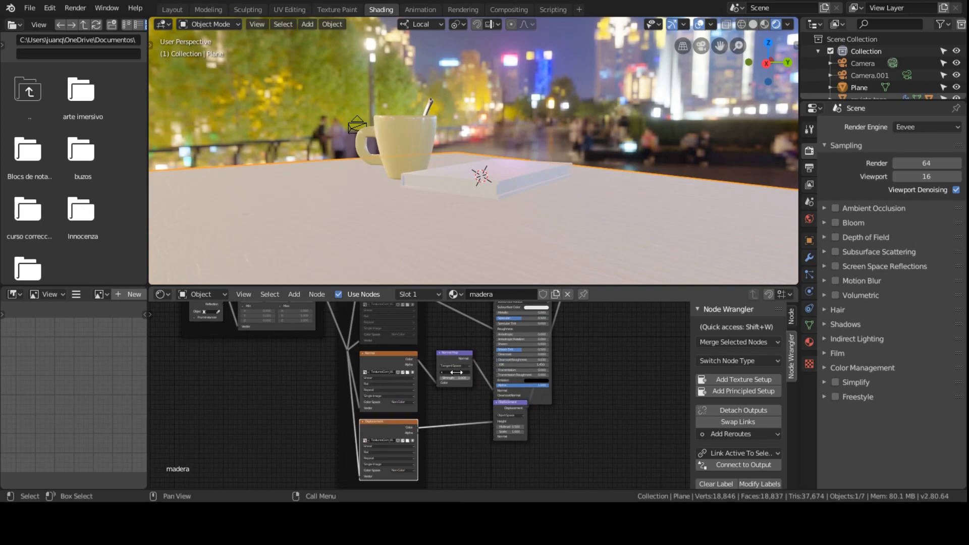
mouse_move(496, 230)
middle_down()
mouse_move(435, 218)
mouse_move(486, 241)
mouse_move(590, 244)
mouse_move(624, 206)
mouse_move(492, 237)
middle_up()
scroll(606, 229, up, 5)
scroll(491, 236, down, 1)
scroll(394, 355, down, 4)
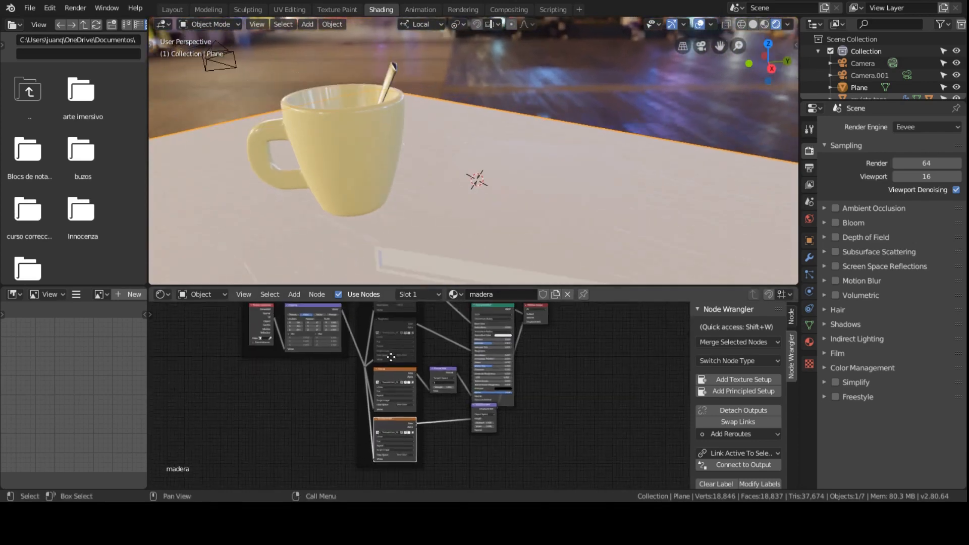
Unmute the Roughness and Base Color texture nodes of the madera material
middle_drag(391, 354, 385, 402)
click(394, 367)
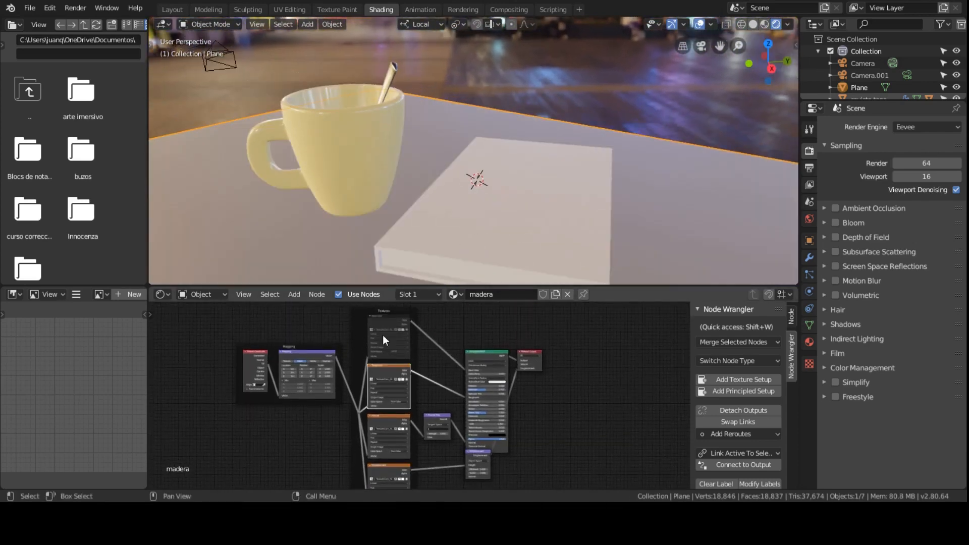
middle_drag(383, 335, 383, 346)
click(386, 337)
key(m)
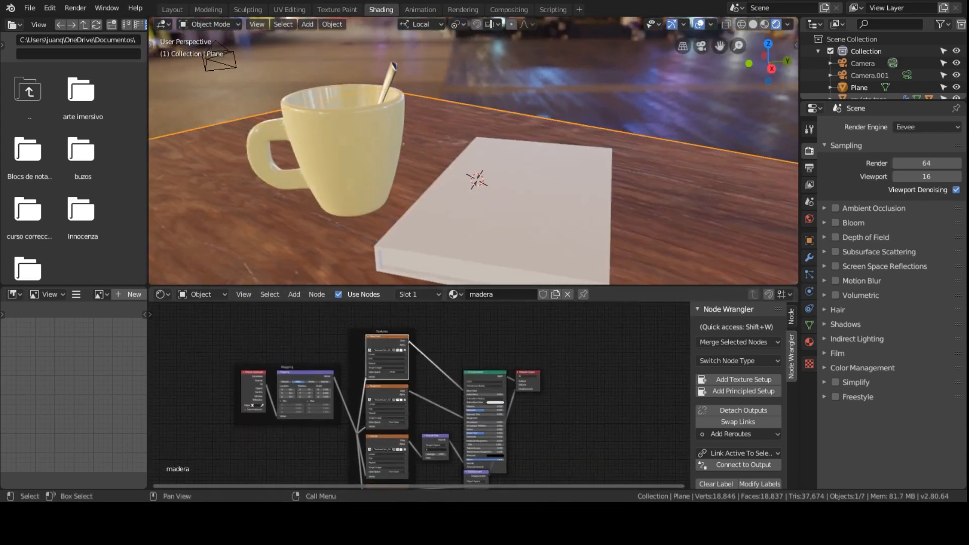
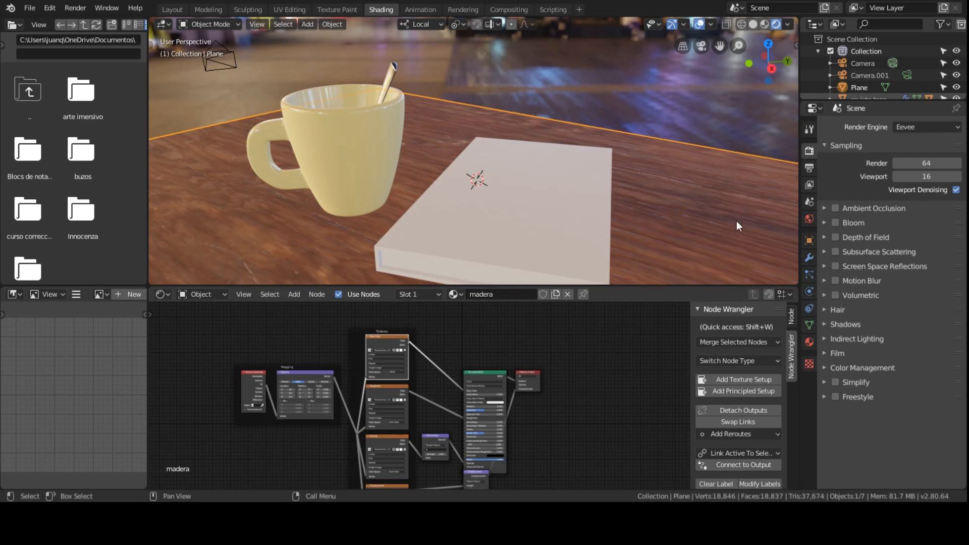
Move the Material Output node farther from the Principled BSDF and check the wooden table from near and far
drag(530, 370, 559, 375)
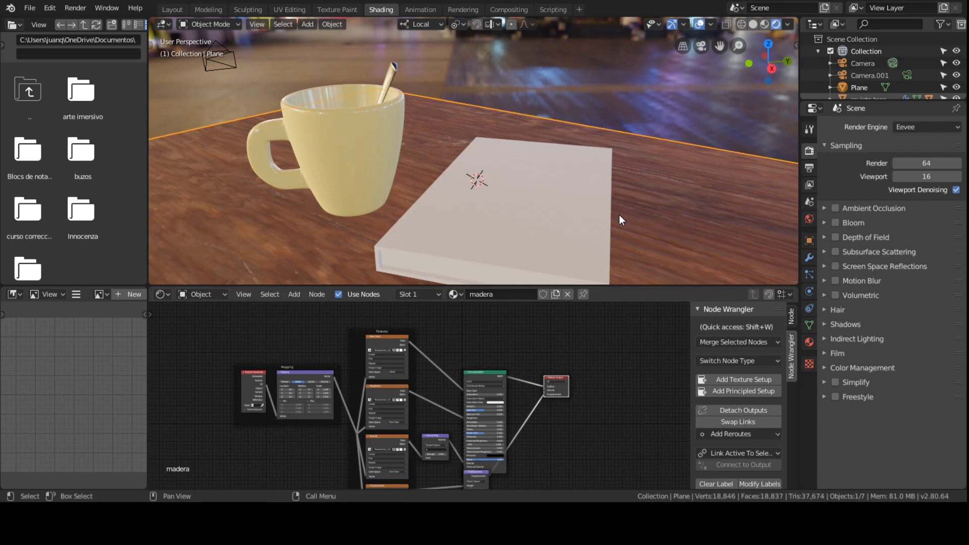
scroll(622, 214, down, 4)
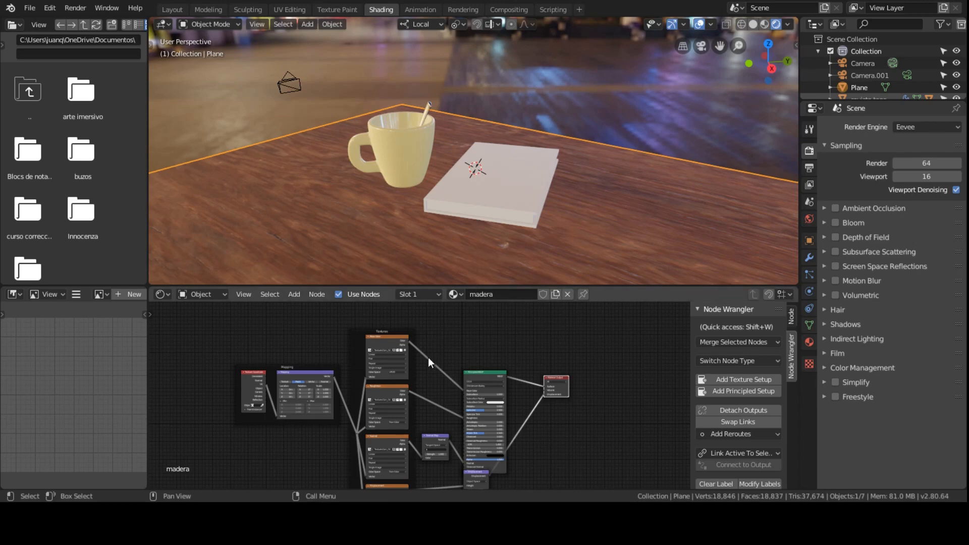
scroll(447, 421, up, 5)
scroll(444, 358, down, 3)
scroll(502, 226, down, 2)
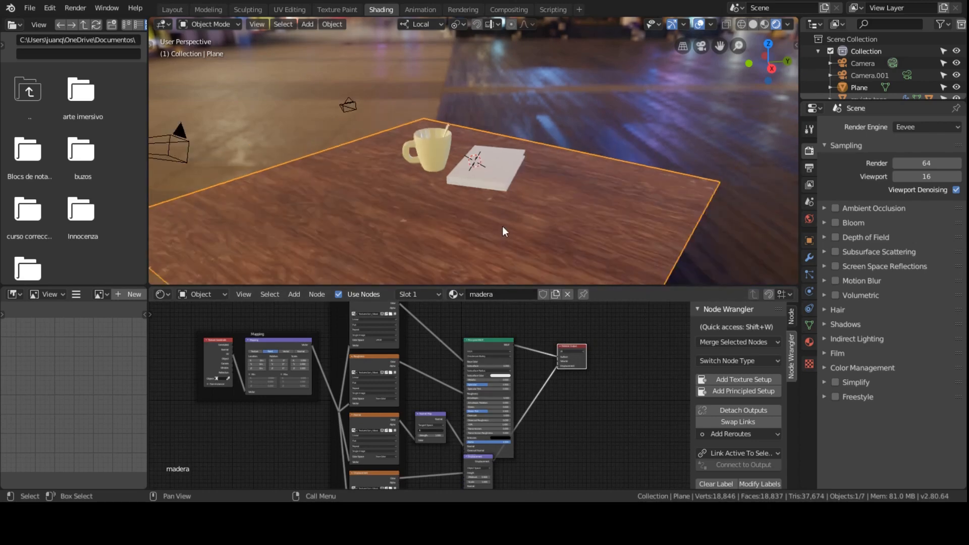
scroll(507, 224, up, 4)
scroll(538, 217, down, 1)
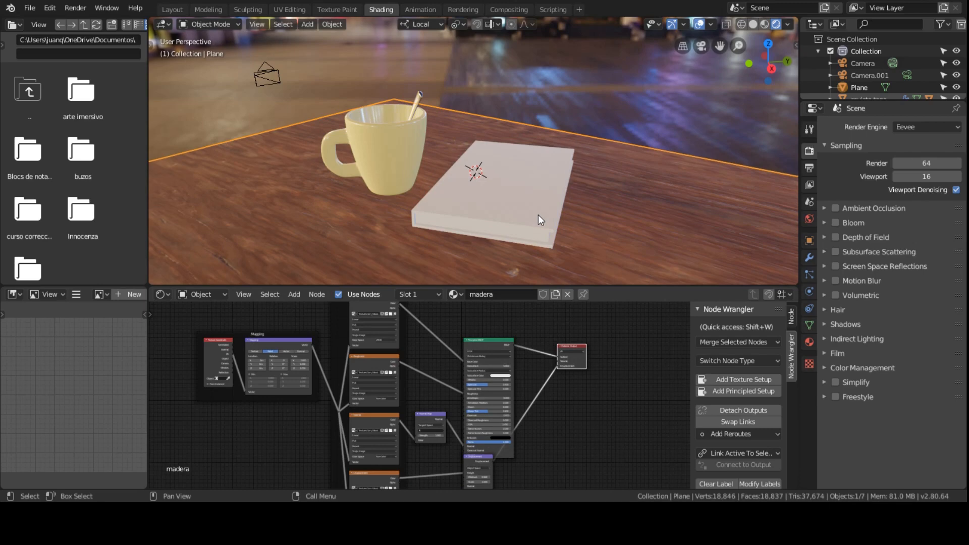
scroll(538, 214, down, 1)
middle_drag(401, 344, 423, 370)
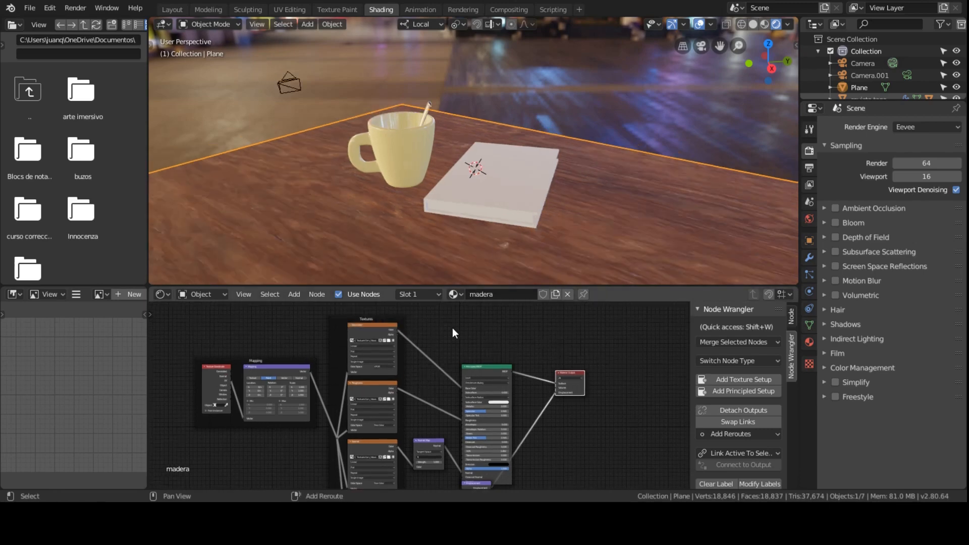
key(shift+a)
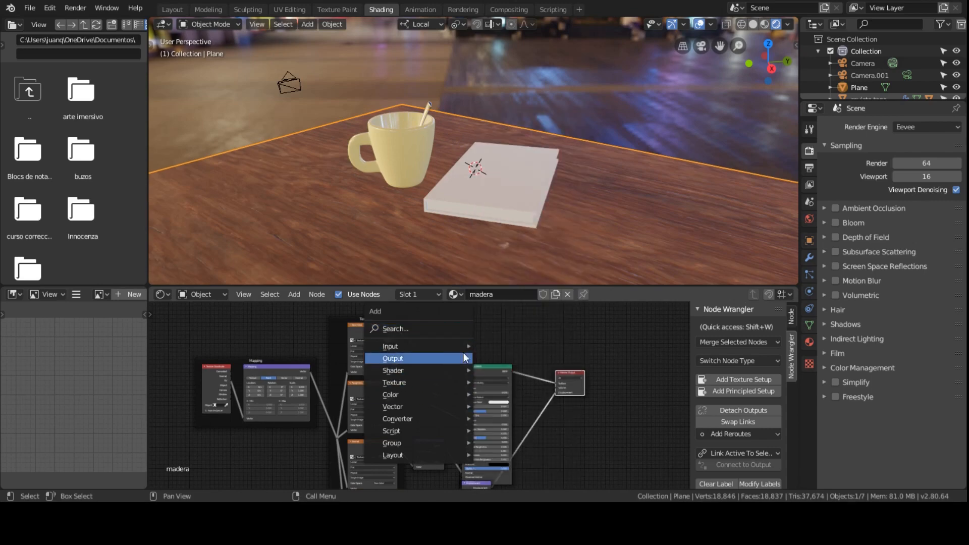
key(shift+a)
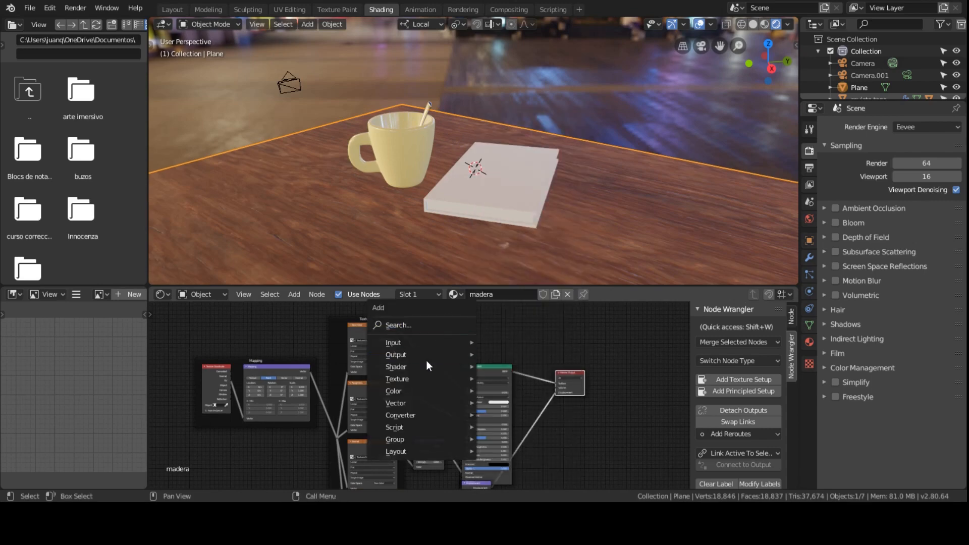
mouse_move(407, 383)
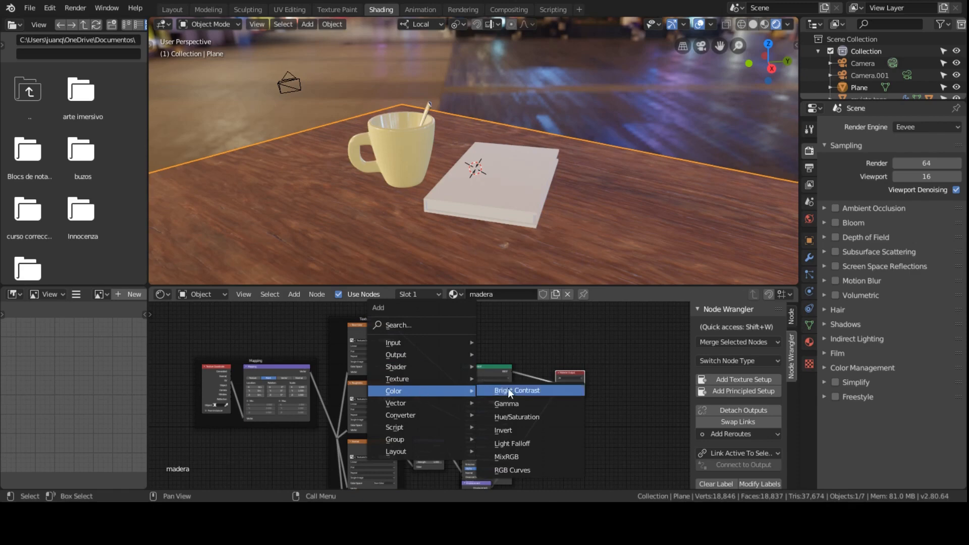
click(518, 470)
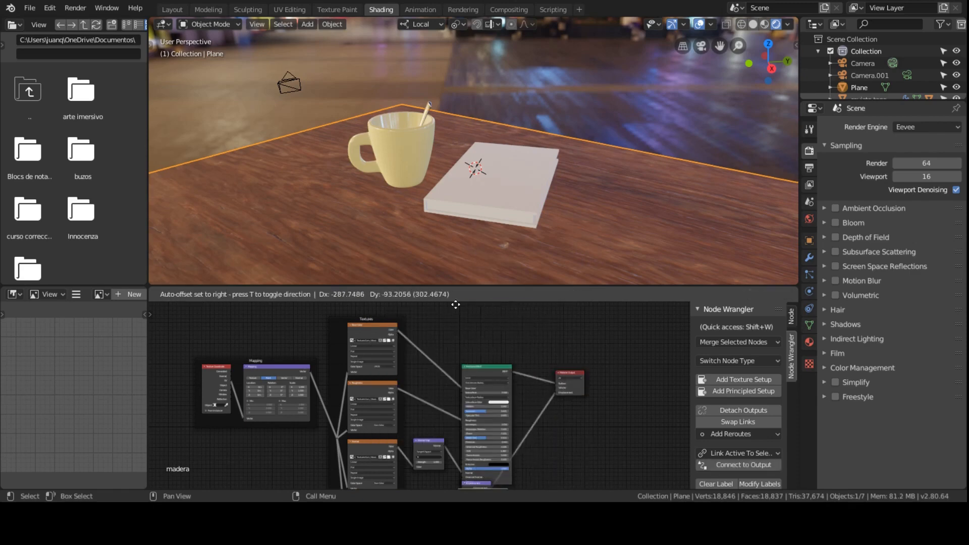
click(449, 354)
scroll(447, 347, down, 2)
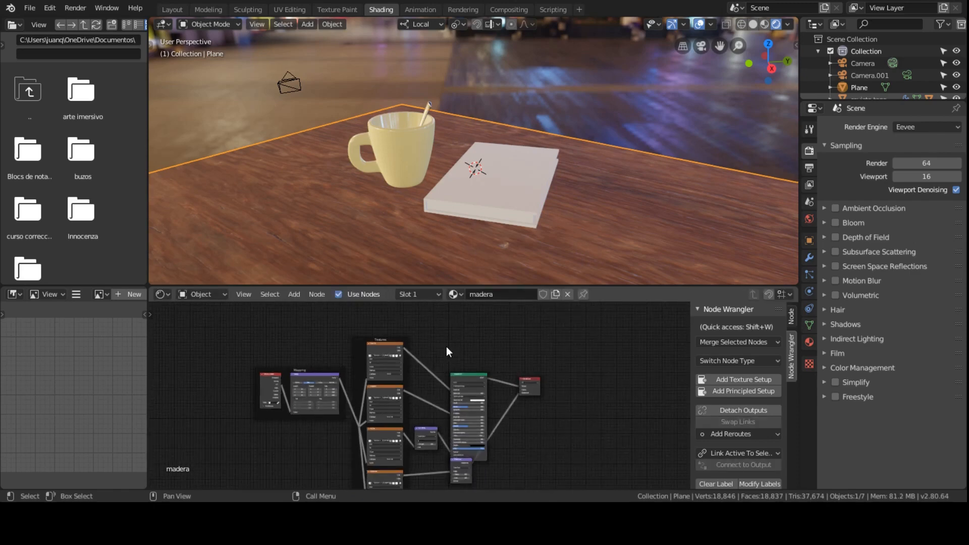
Insert an RGB Curves node between the Base Color texture and the Principled BSDF of the madera material
key(shift+a)
click(507, 425)
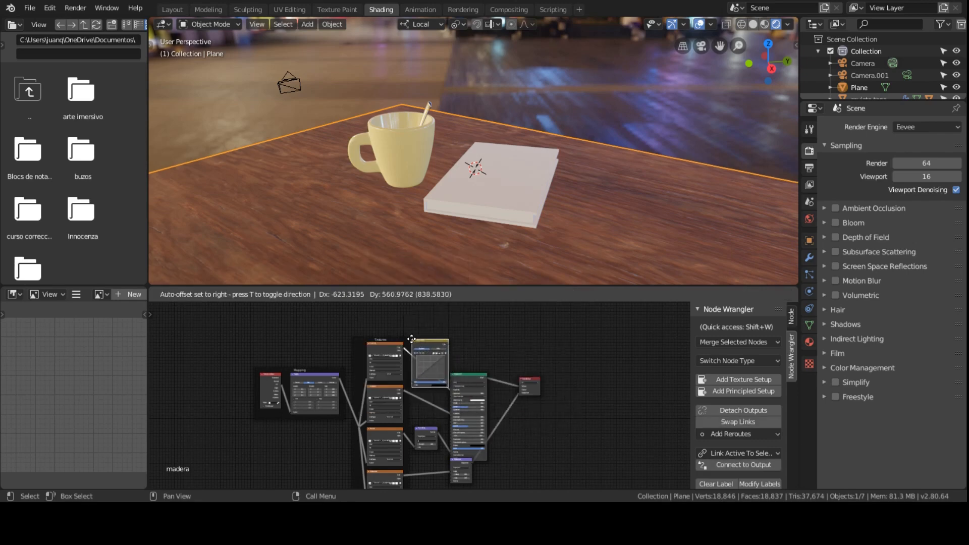
click(412, 338)
scroll(441, 352, up, 1)
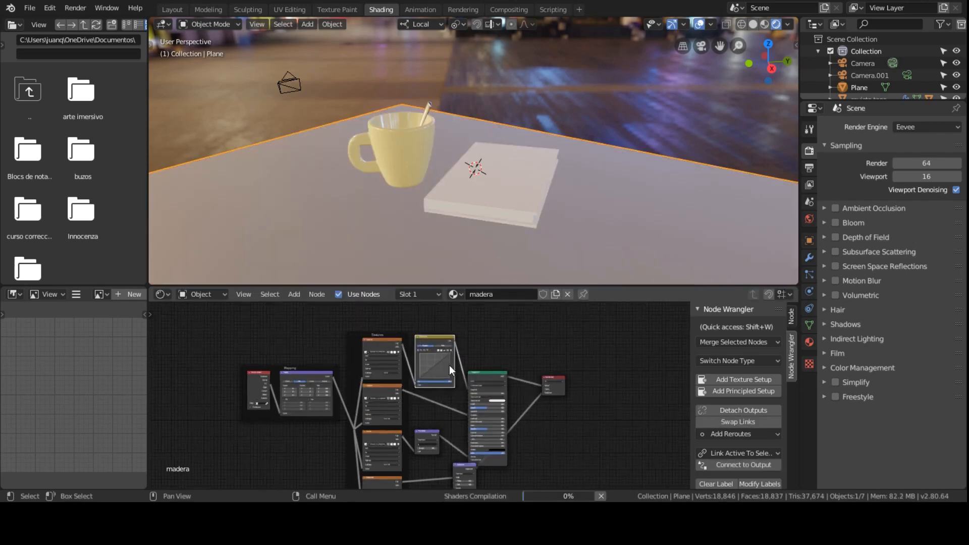
scroll(450, 345, up, 4)
middle_drag(457, 349, 438, 408)
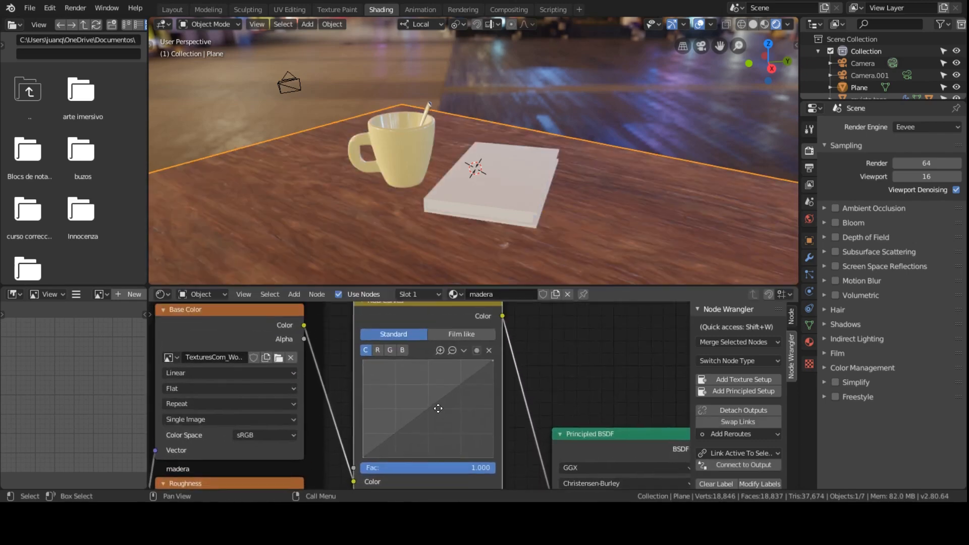
Add a control point on the upper part of the combined curve in the RGB Curves node
scroll(443, 402, down, 1)
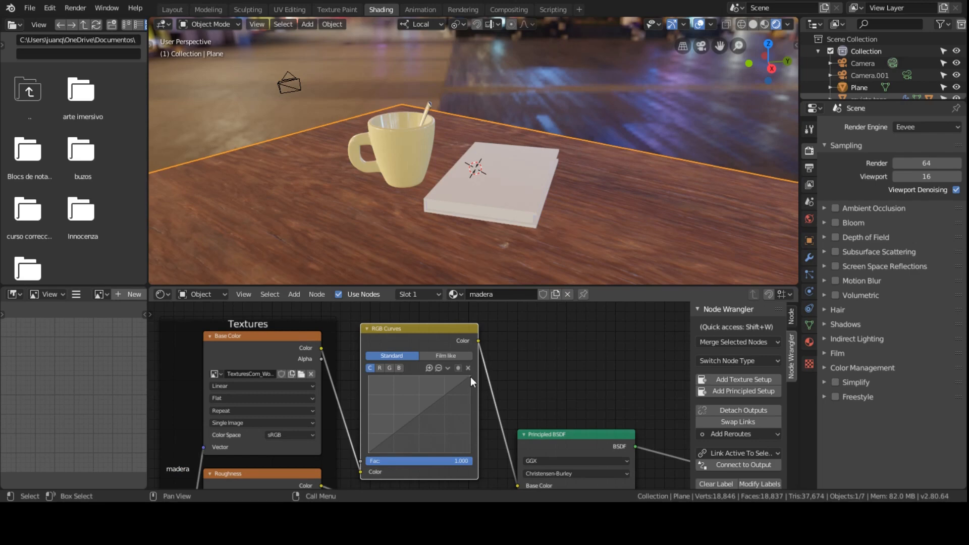
drag(471, 377, 442, 406)
scroll(338, 405, down, 4)
Set the Mapping node's X, Y and Z scale to 5 for the wood textures
middle_drag(348, 415, 453, 378)
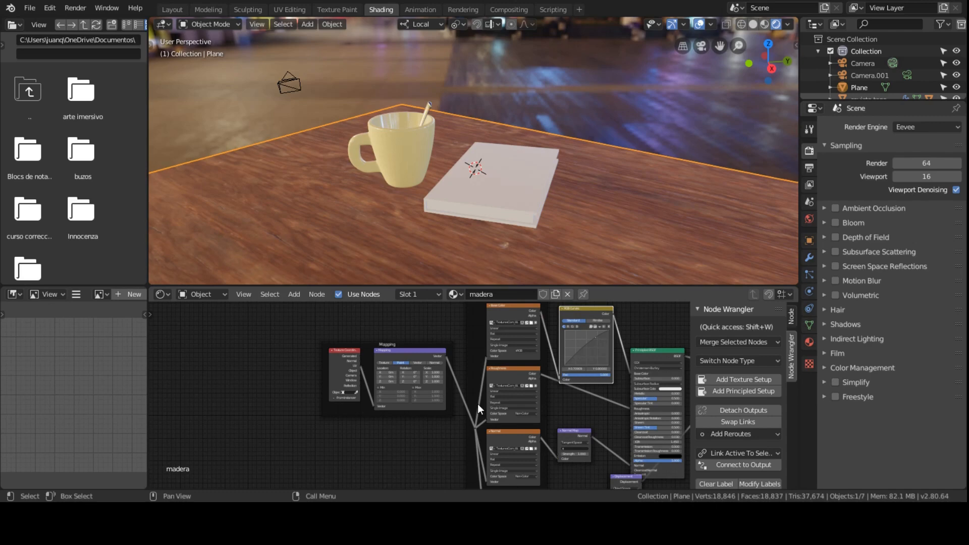
scroll(496, 362, up, 2)
middle_drag(496, 361, 359, 347)
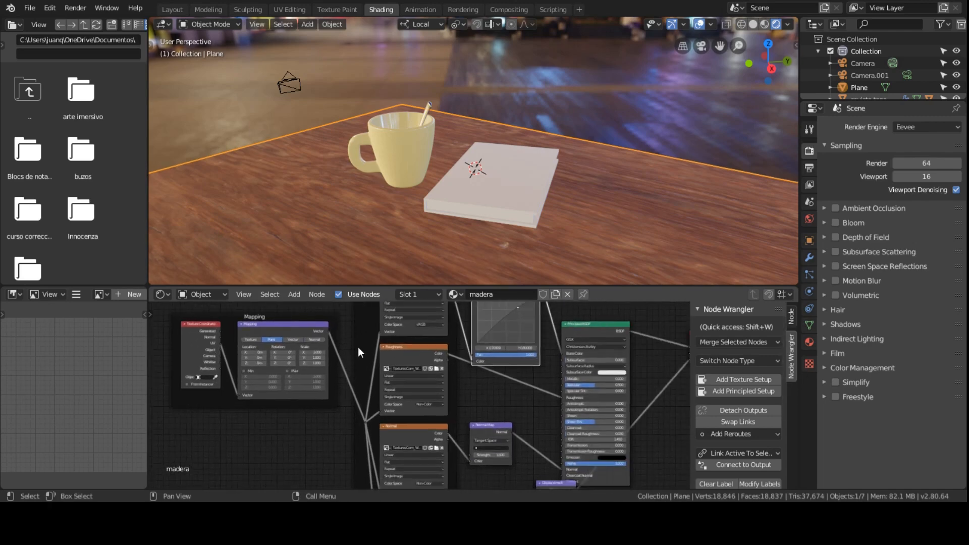
scroll(367, 386, up, 6)
middle_drag(367, 385, 522, 423)
scroll(502, 416, down, 3)
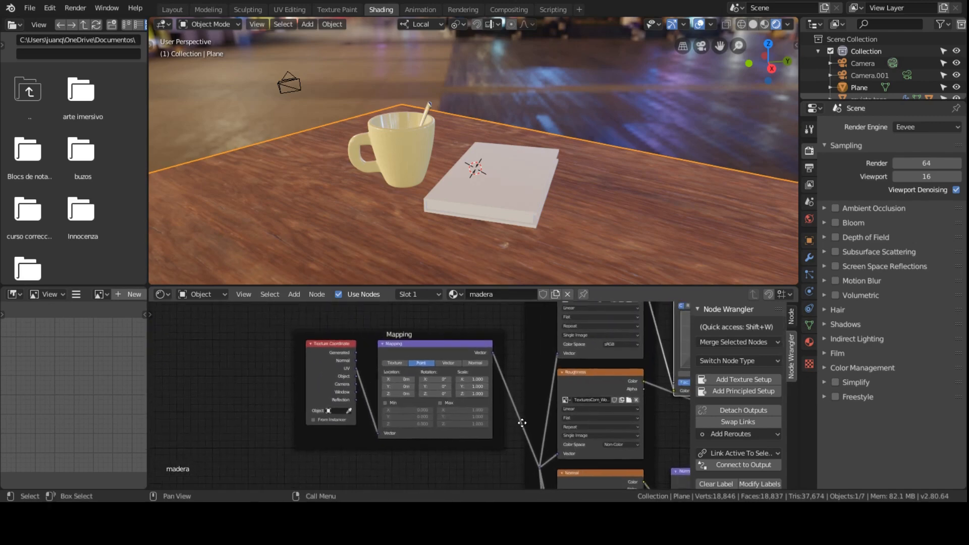
scroll(522, 423, up, 1)
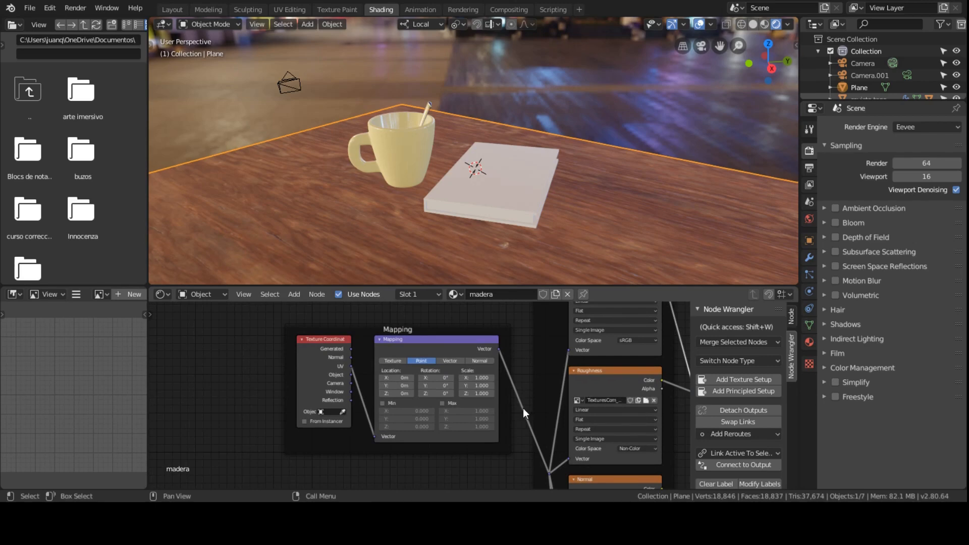
scroll(465, 376, up, 3)
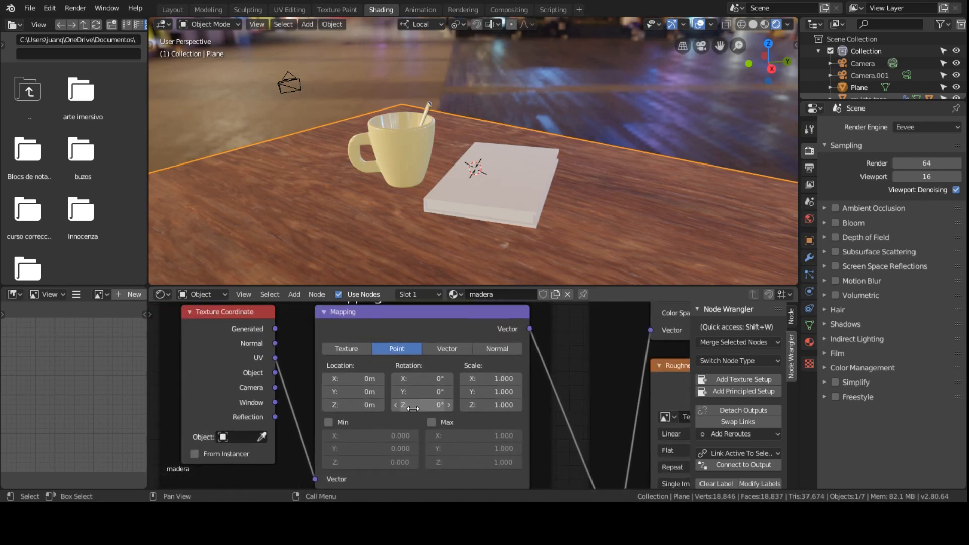
mouse_move(424, 405)
mouse_down()
mouse_move(449, 405)
mouse_move(410, 405)
mouse_up()
drag(511, 400, 486, 379)
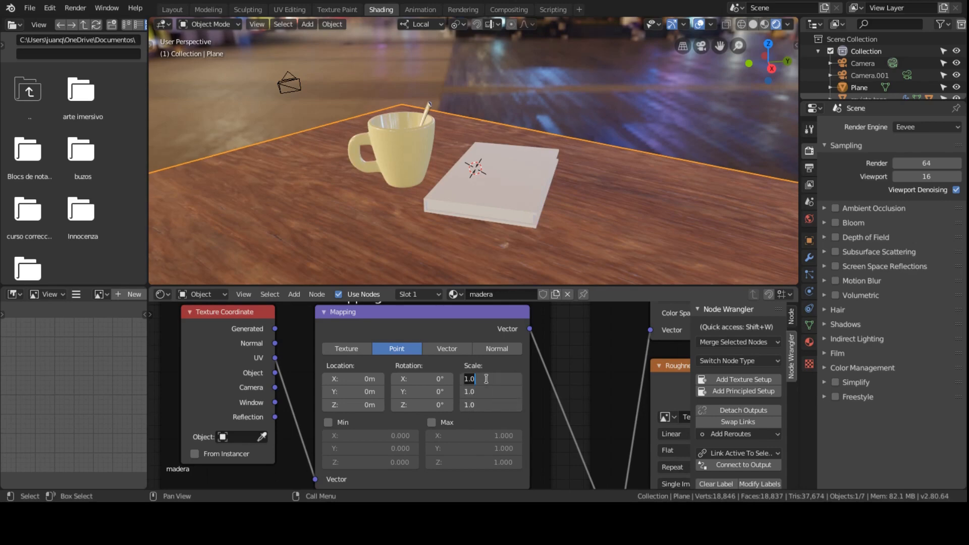
key(Return)
mouse_move(485, 379)
mouse_down()
mouse_move(383, 380)
mouse_move(497, 380)
mouse_up()
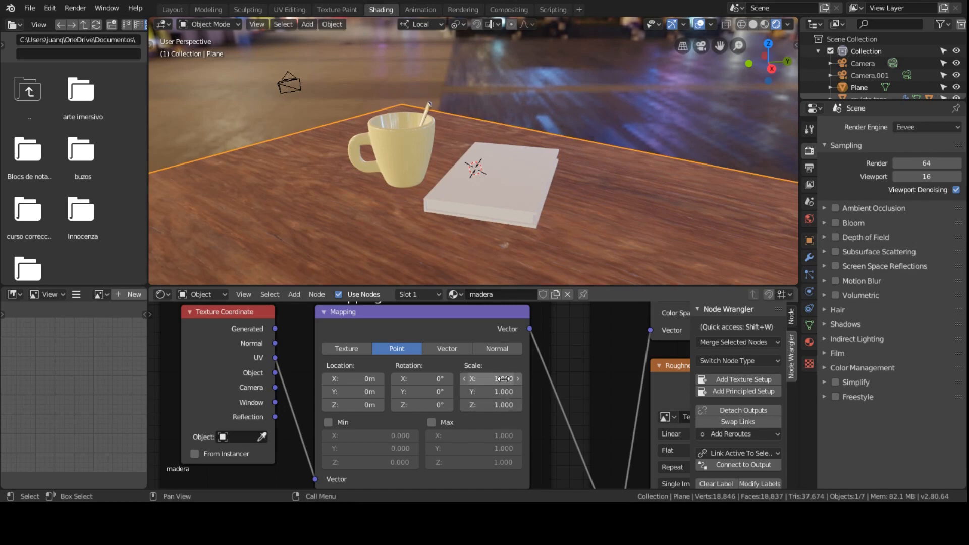
drag(494, 379, 495, 404)
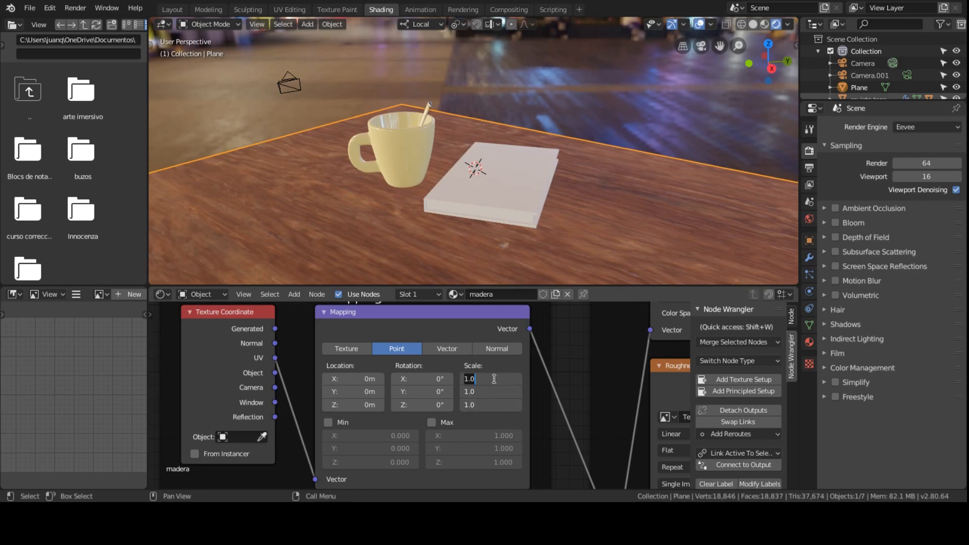
text(5)
key(Return)
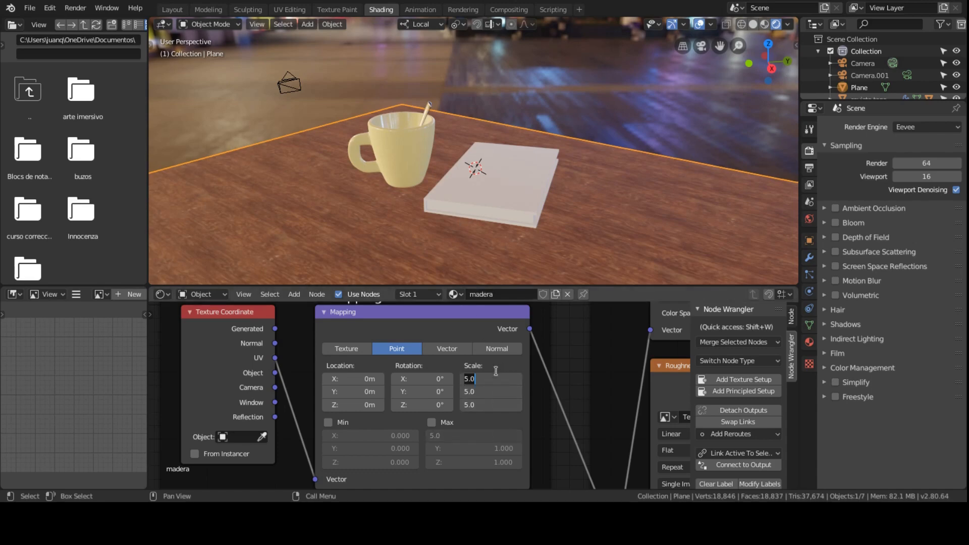
Set the Mapping node's X, Y and Z scale to 0.3 and check the wood grain around the mug
drag(497, 376, 495, 405)
text(0.3)
key(Return)
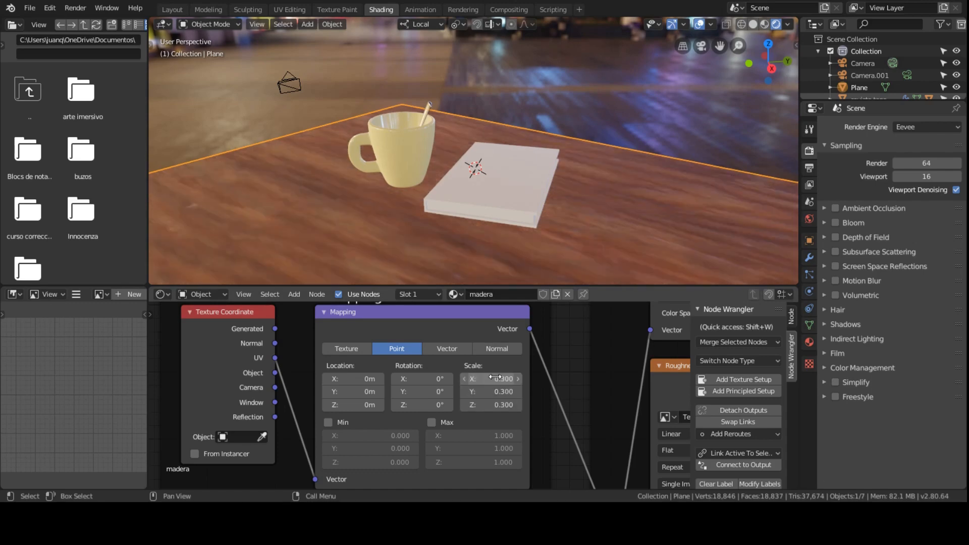
scroll(457, 145, down, 3)
scroll(440, 168, up, 6)
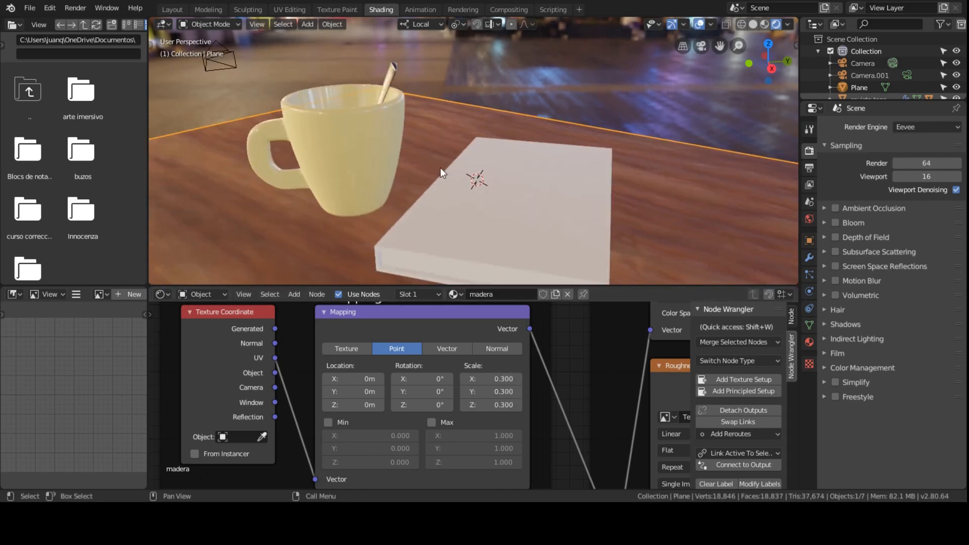
scroll(425, 174, down, 2)
scroll(488, 363, down, 4)
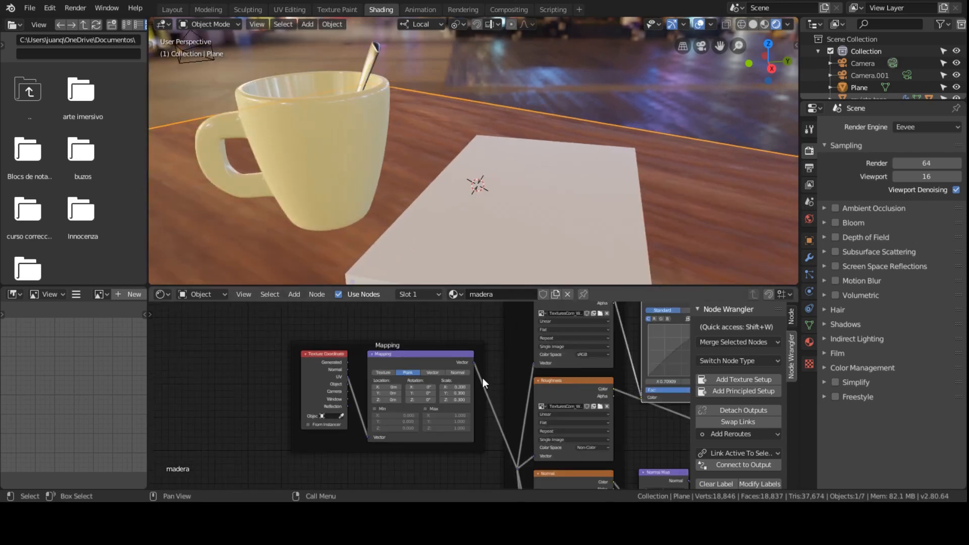
scroll(515, 242, down, 4)
Select the book cover, put it in edit mode with all faces selected and switch to the UV Editing workspace
click(523, 204)
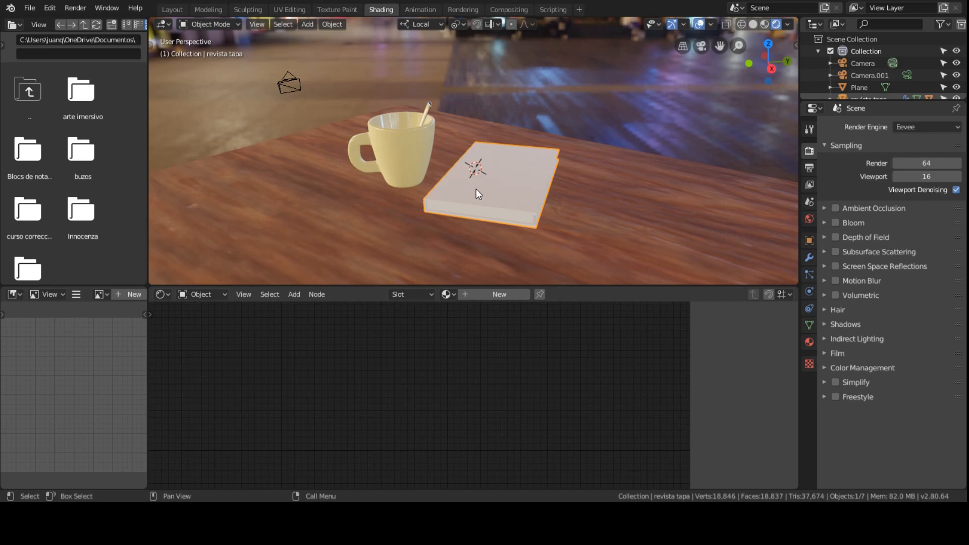
scroll(464, 184, down, 8)
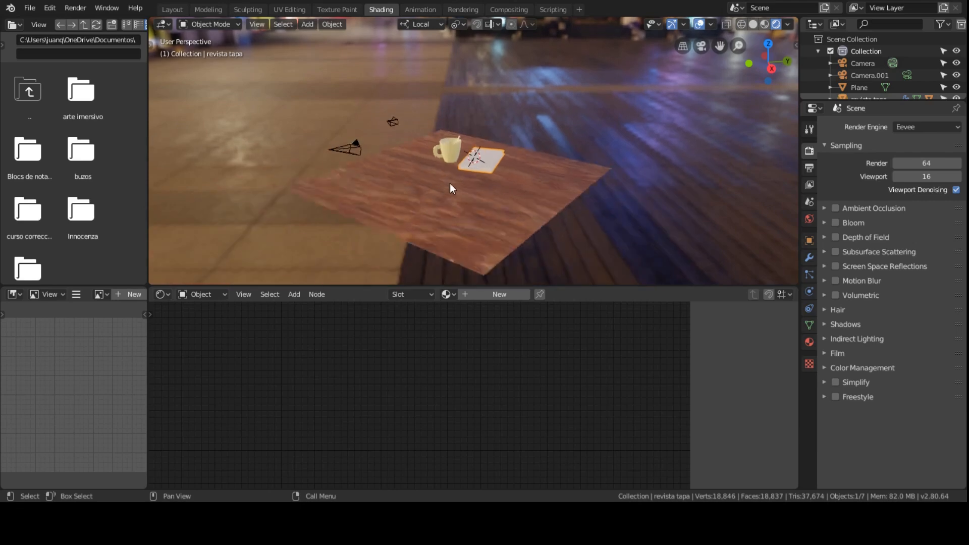
scroll(454, 190, down, 3)
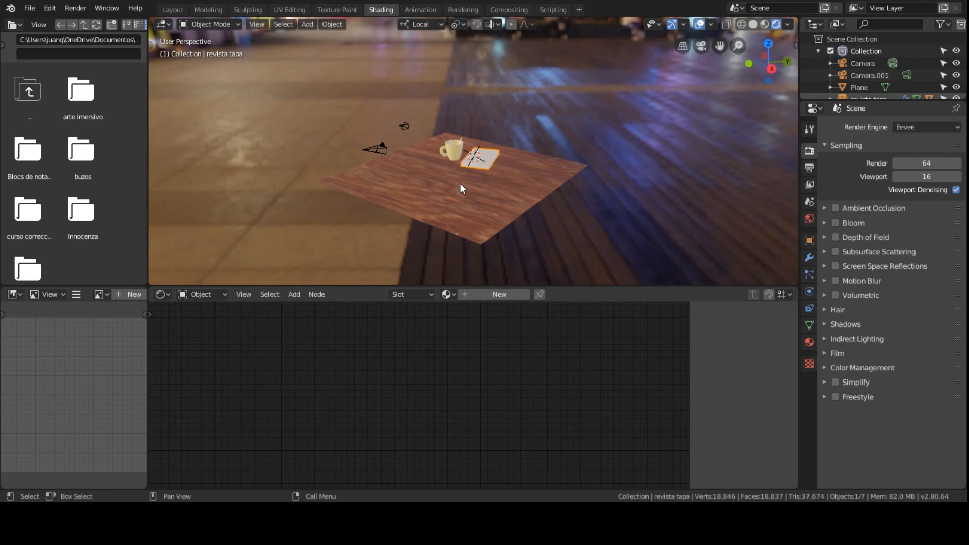
scroll(460, 183, up, 7)
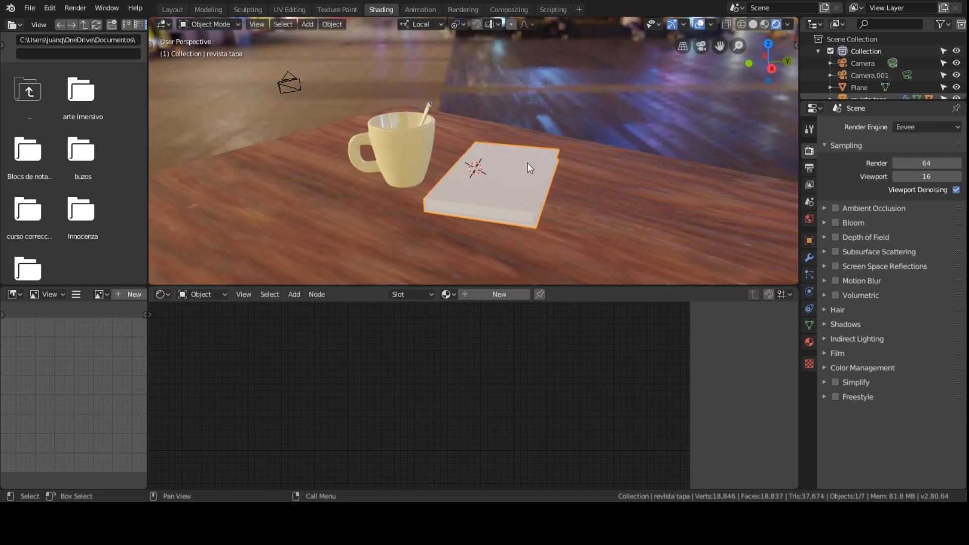
middle_drag(527, 163, 513, 206)
key(Tab)
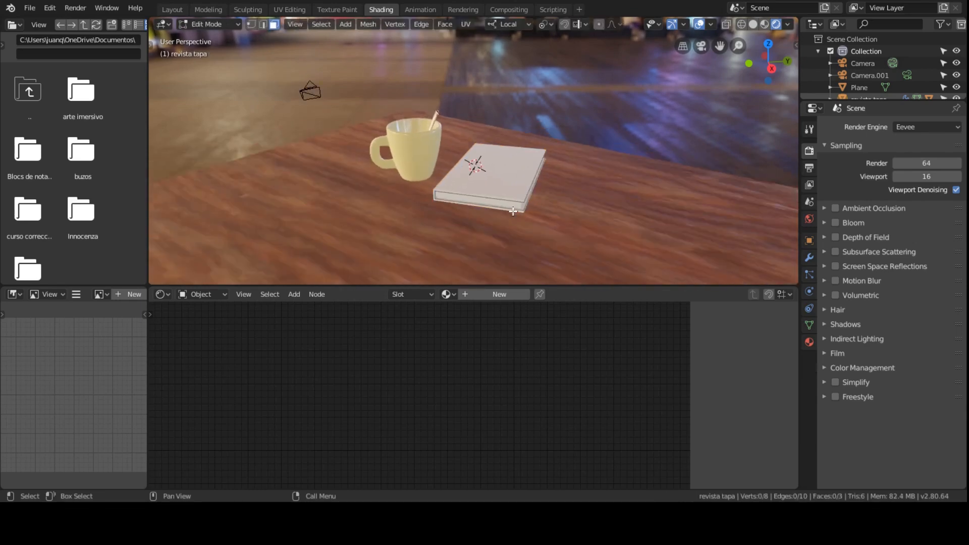
key(a)
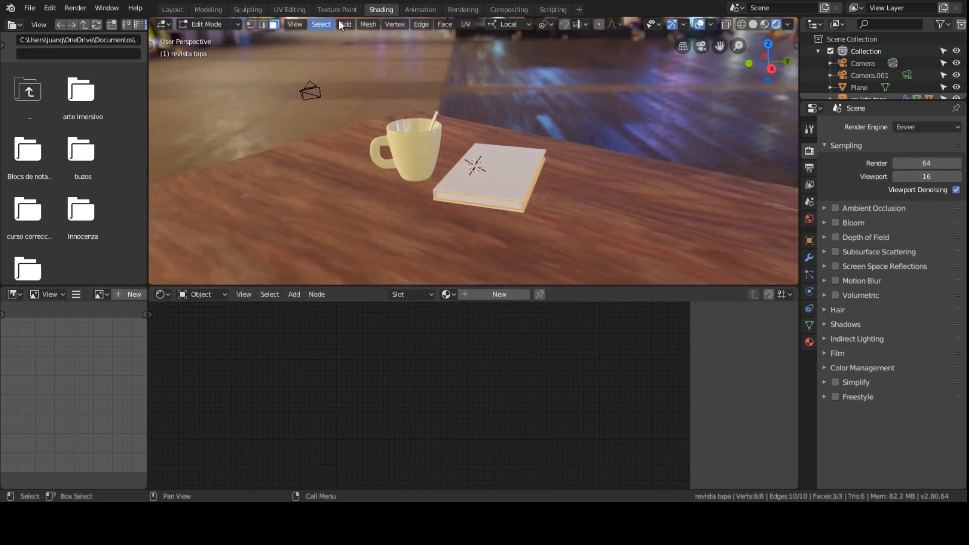
click(289, 9)
scroll(669, 251, up, 4)
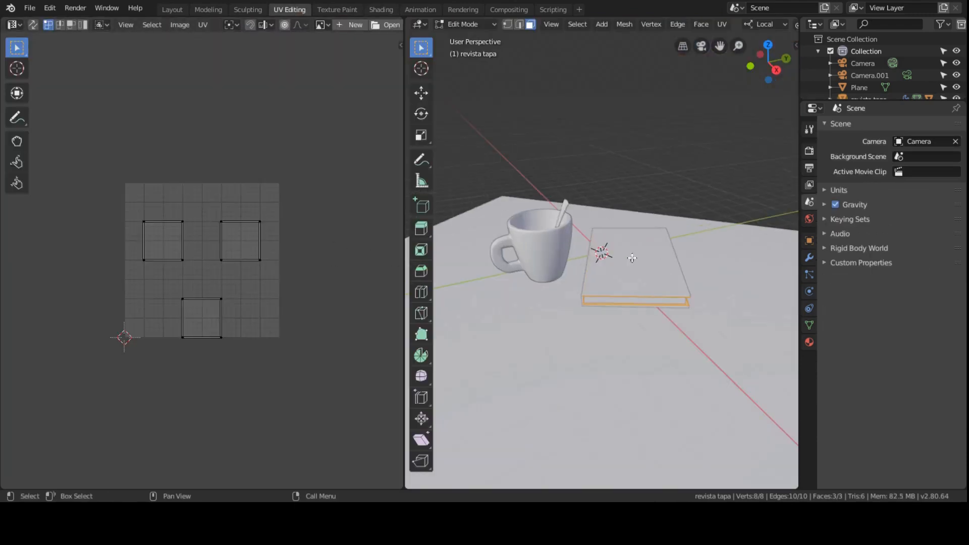
Reselect all faces of the book cover in edit mode and examine their UV layout
key(Tab)
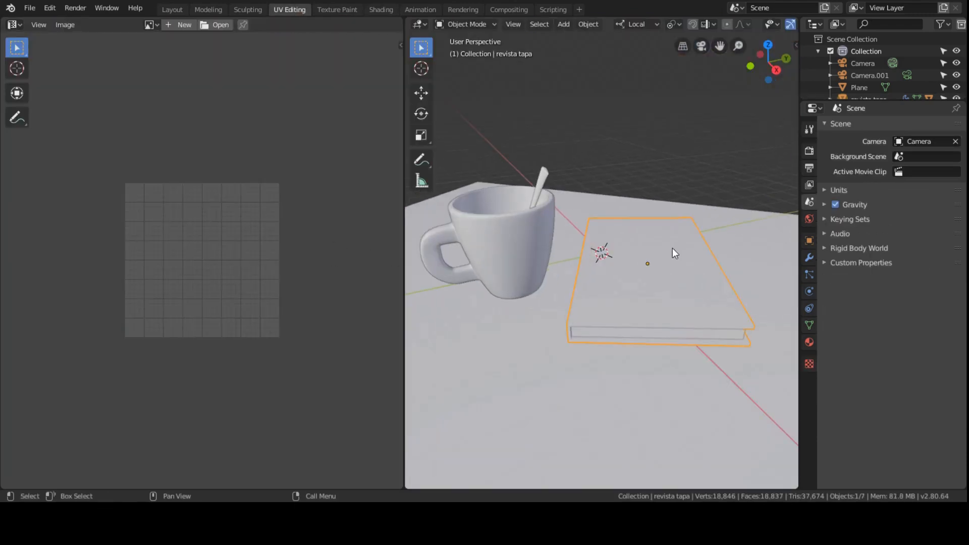
key(Tab)
key(alt+a)
key(a)
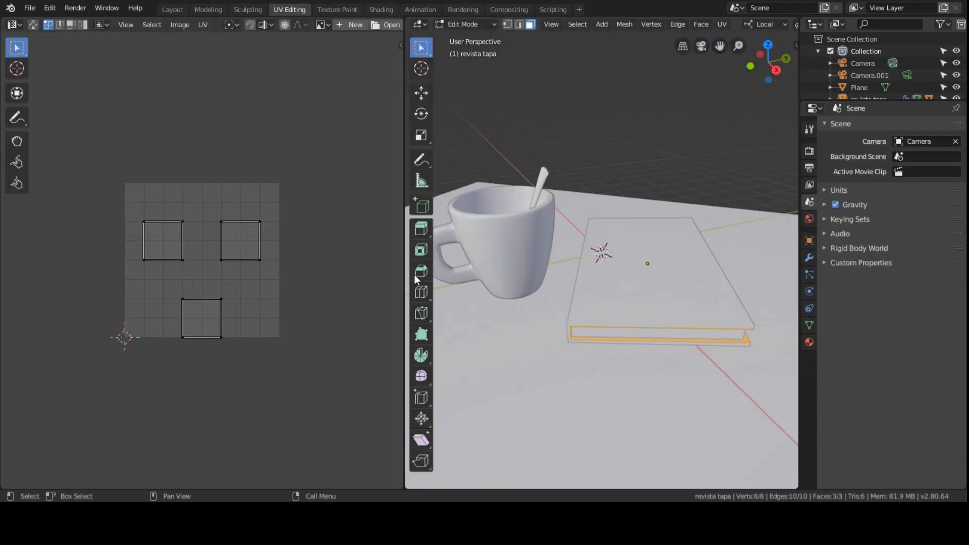
scroll(208, 226, up, 3)
middle_drag(208, 226, 208, 245)
scroll(210, 238, down, 2)
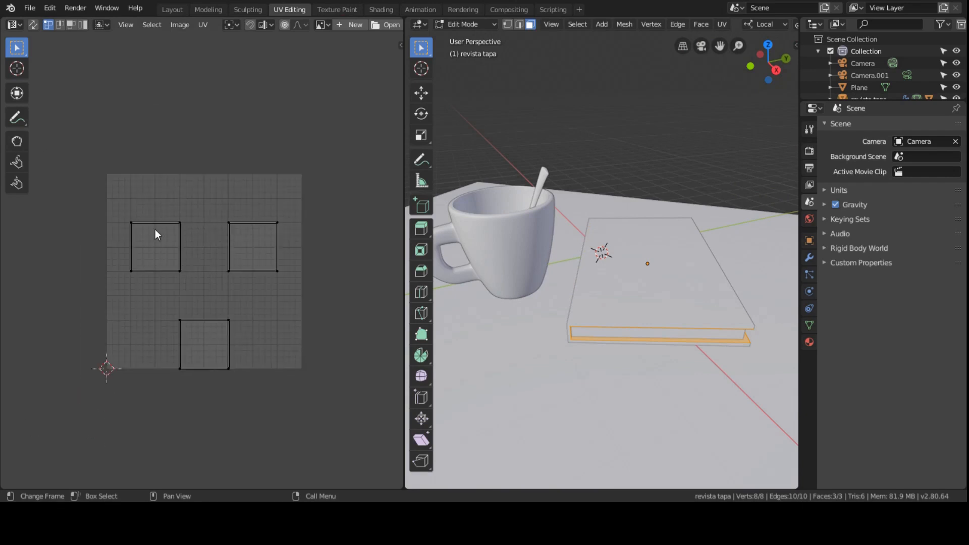
Display TexturesCom_Wood_Worn_1K_albedo.tif behind the book cover's UVs and select only the cover's top face
click(321, 25)
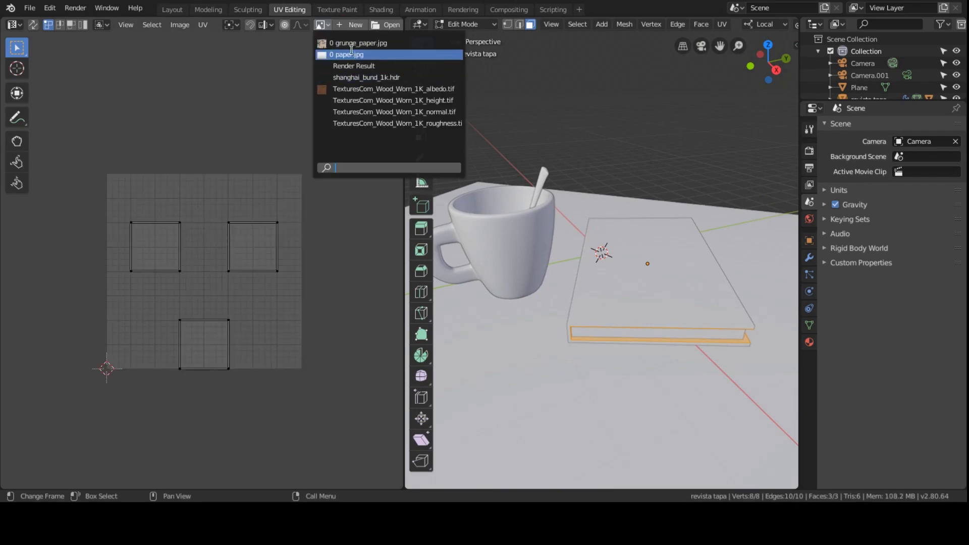
click(353, 86)
scroll(222, 207, down, 5)
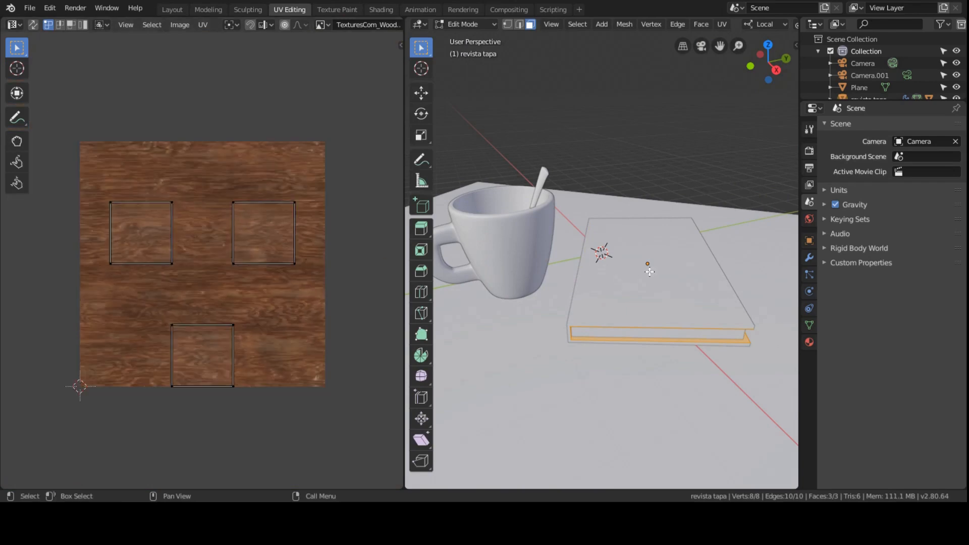
click(649, 272)
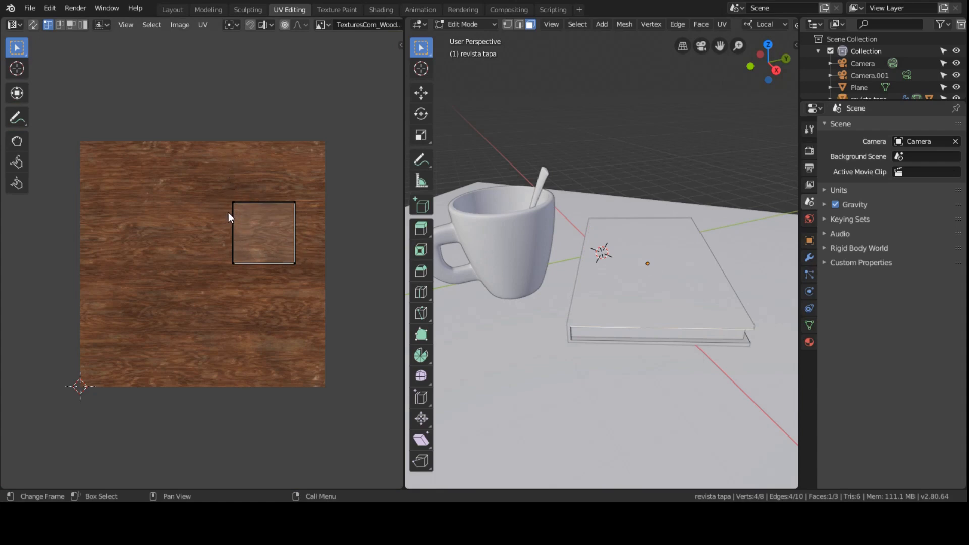
Leave the book cover's edit mode, put the table plane in edit mode and switch the viewport to LookDev shading
scroll(333, 236, down, 3)
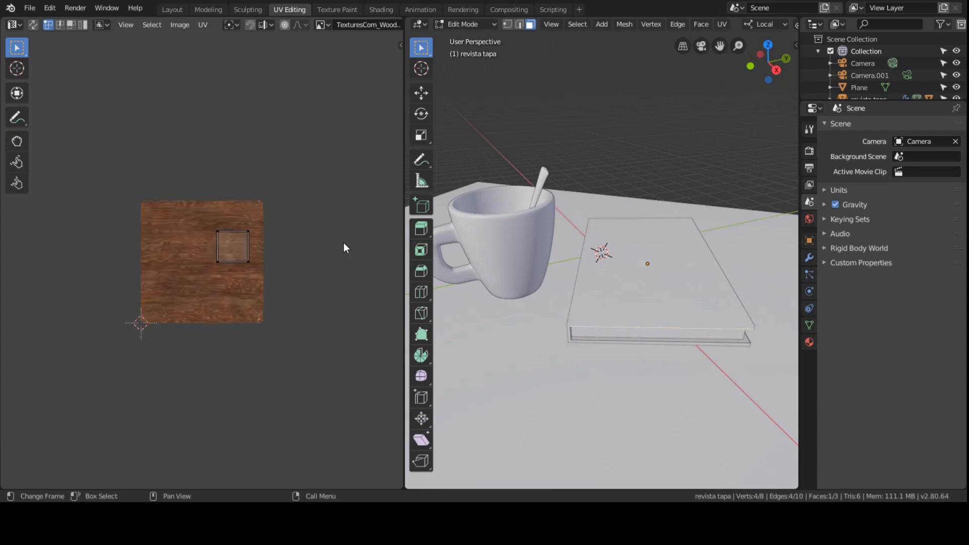
scroll(346, 245, up, 1)
key(Tab)
click(470, 342)
scroll(475, 342, down, 5)
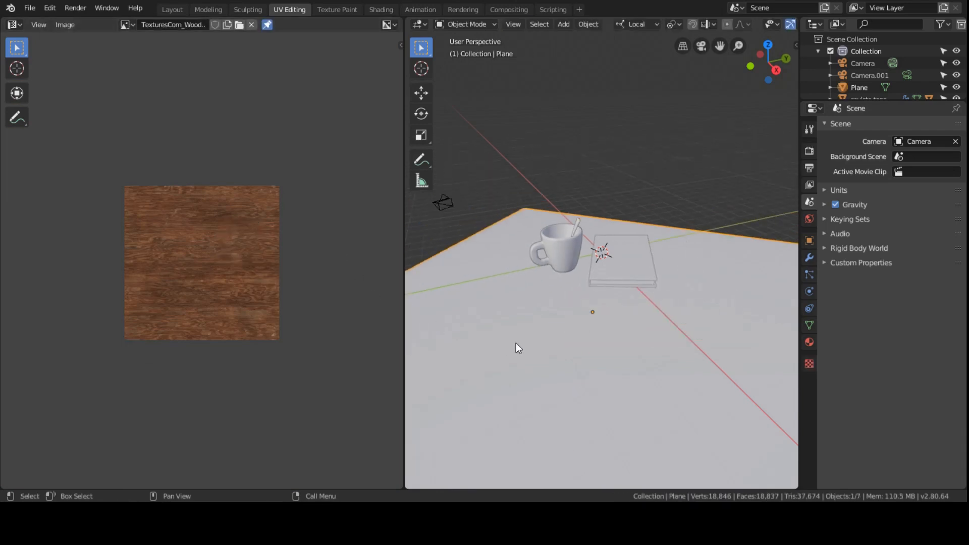
key(Tab)
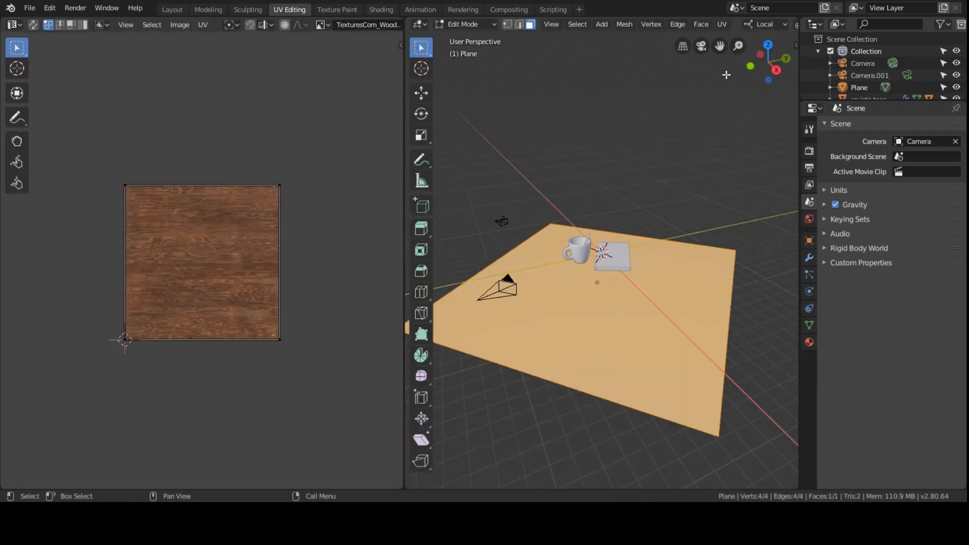
key(z)
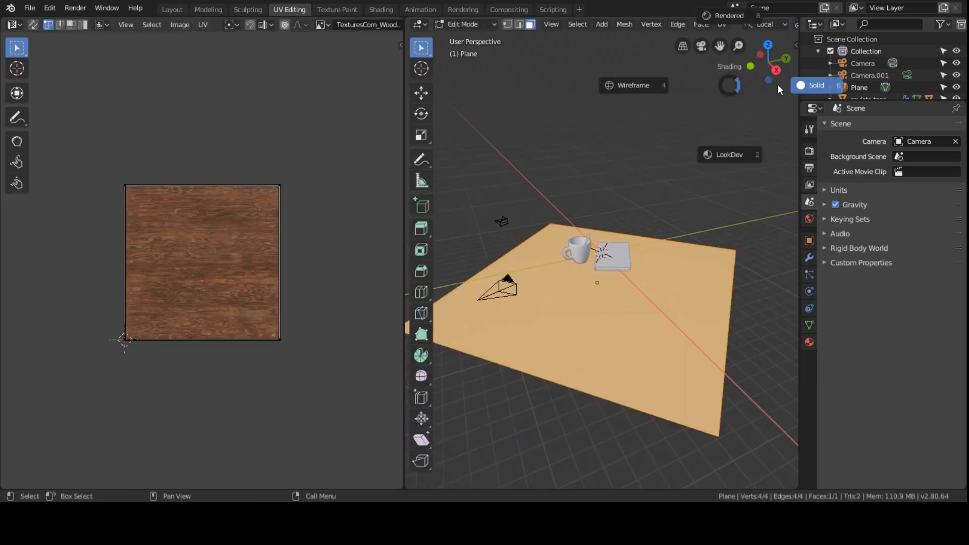
click(716, 151)
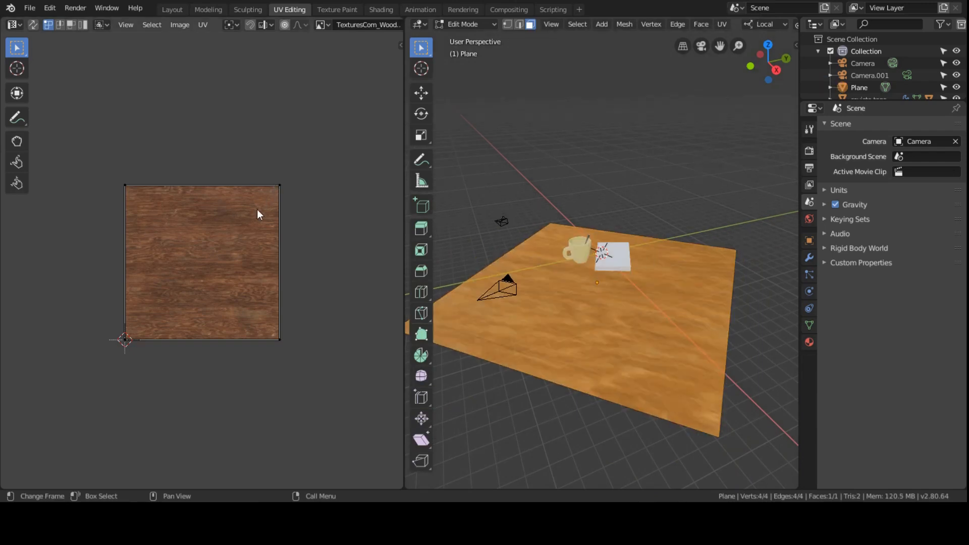
Select all of the table's UVs and examine how they cover the wood image
key(a)
scroll(262, 226, down, 4)
scroll(262, 226, up, 5)
scroll(463, 275, down, 2)
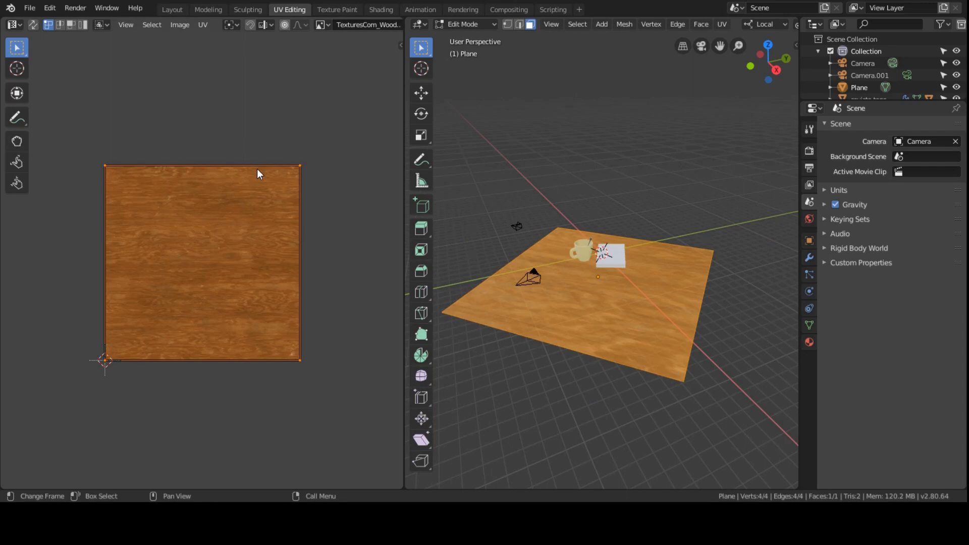
scroll(259, 173, up, 1)
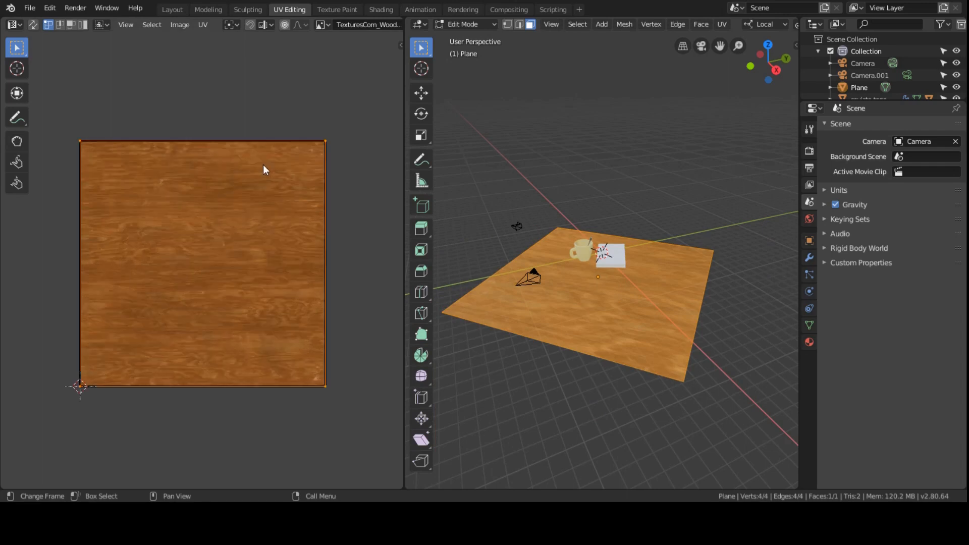
Try moving the table's upper-right UV vertex about -0.54 in X and -0.57 in Y, inspect the wood grain and undo the move
click(328, 141)
key(g)
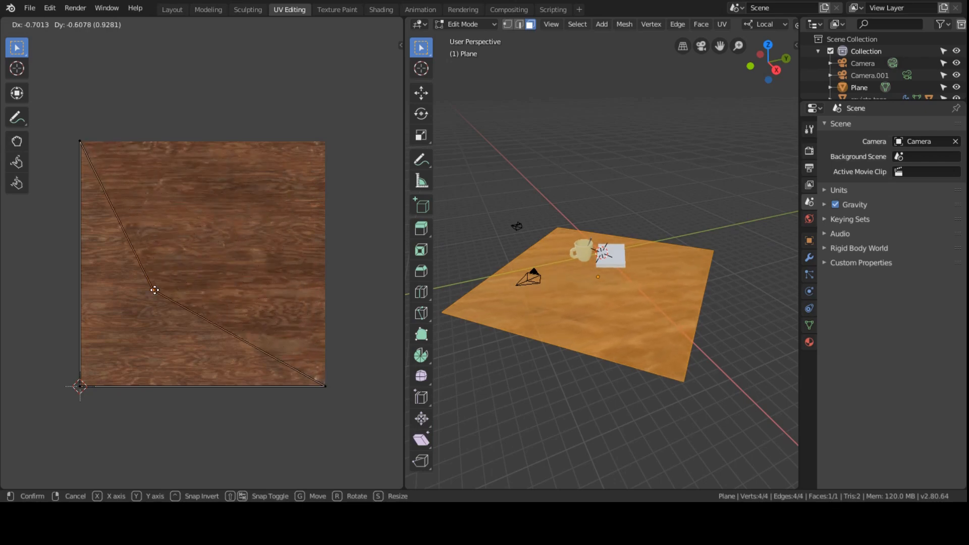
right_click(310, 196)
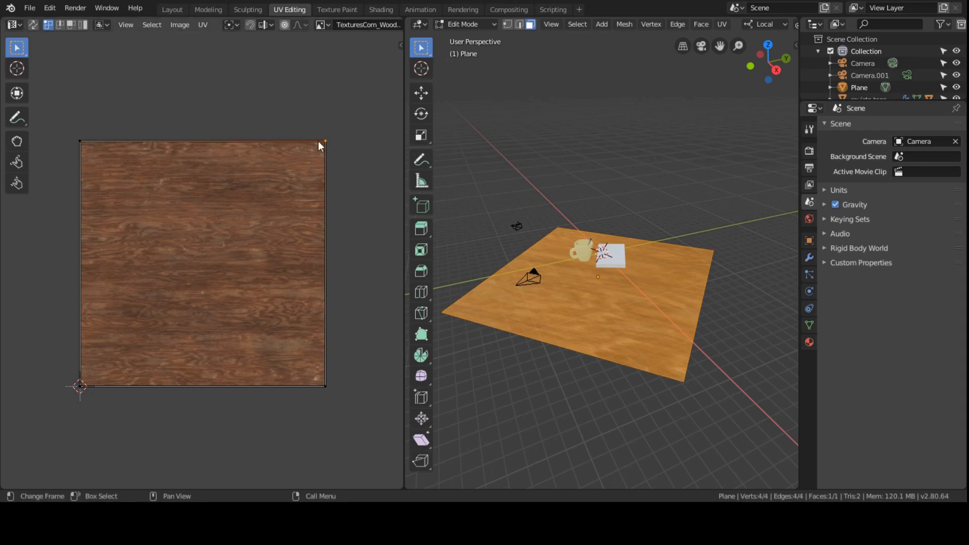
key(g)
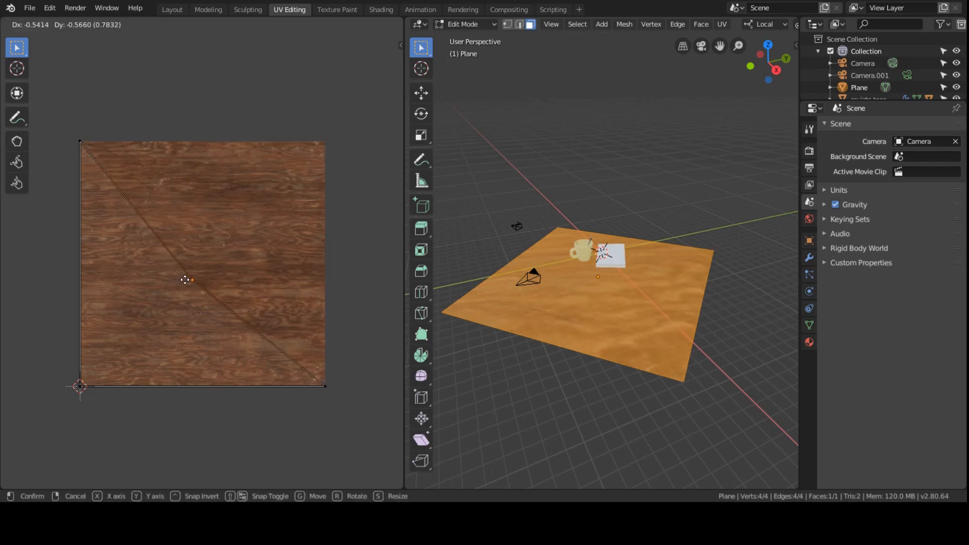
click(185, 280)
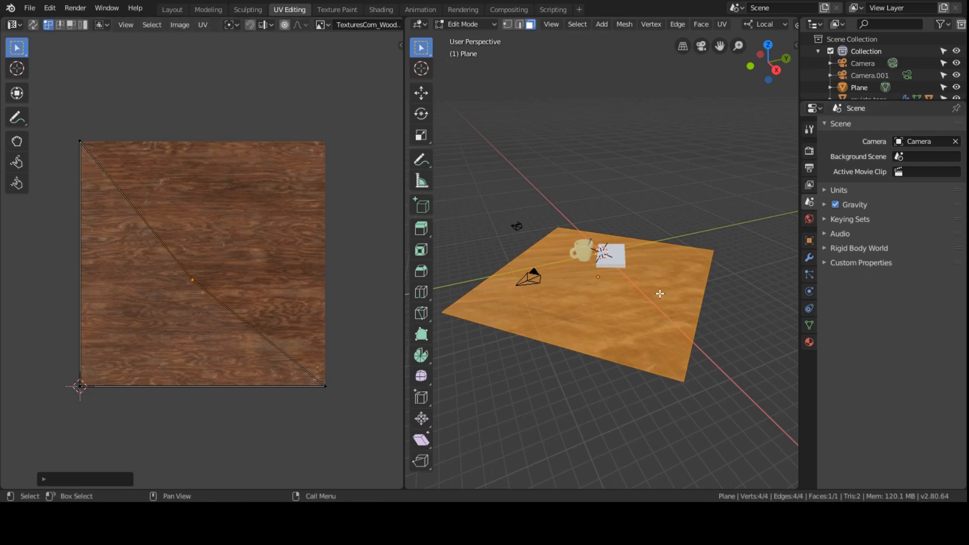
scroll(623, 327, up, 4)
scroll(623, 327, down, 3)
middle_drag(623, 327, 550, 306)
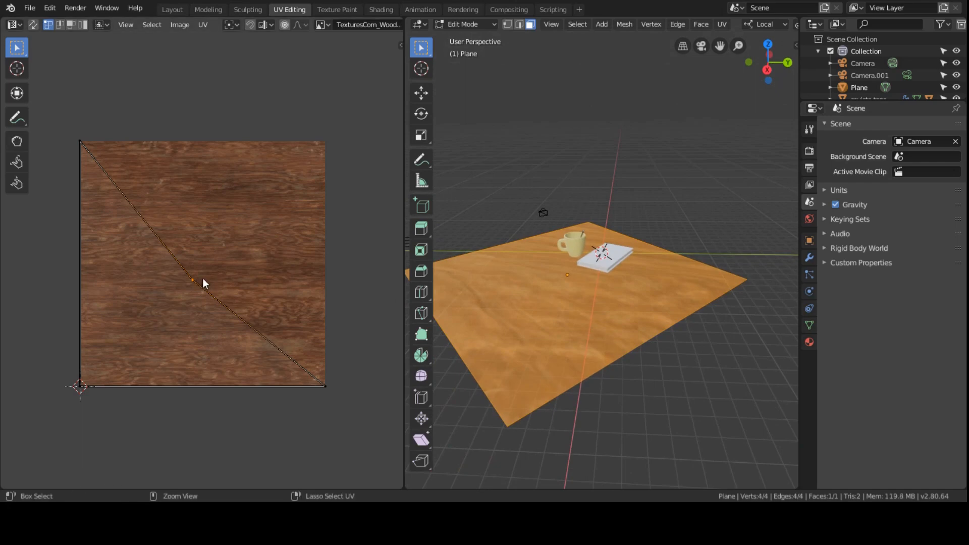
key(ctrl+z)
Try rotating all of the table's UVs about 41 degrees over the wood image
key(a)
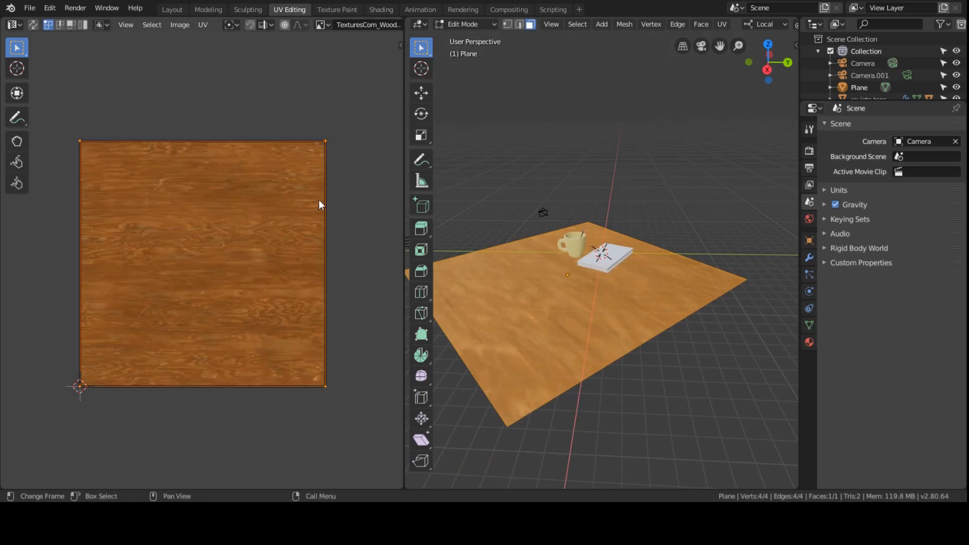
key(r)
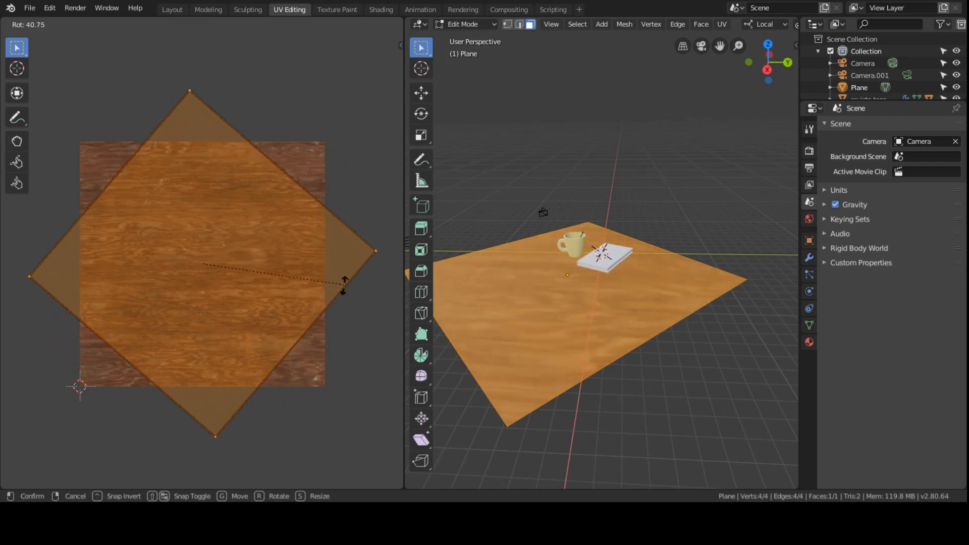
right_click(281, 226)
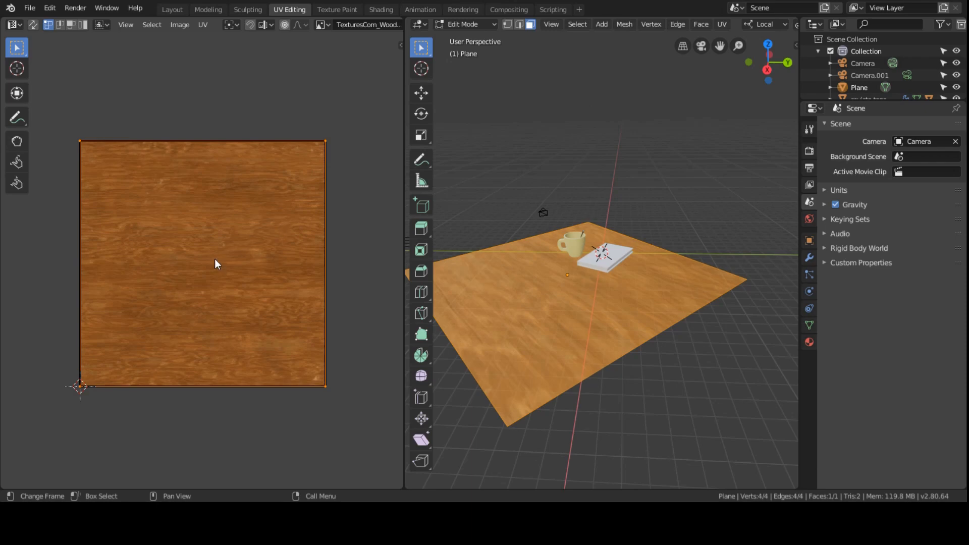
Return the table to object mode, inspect its wood grain around the mug and book, and save clase03b.blend
key(Tab)
scroll(235, 253, down, 4)
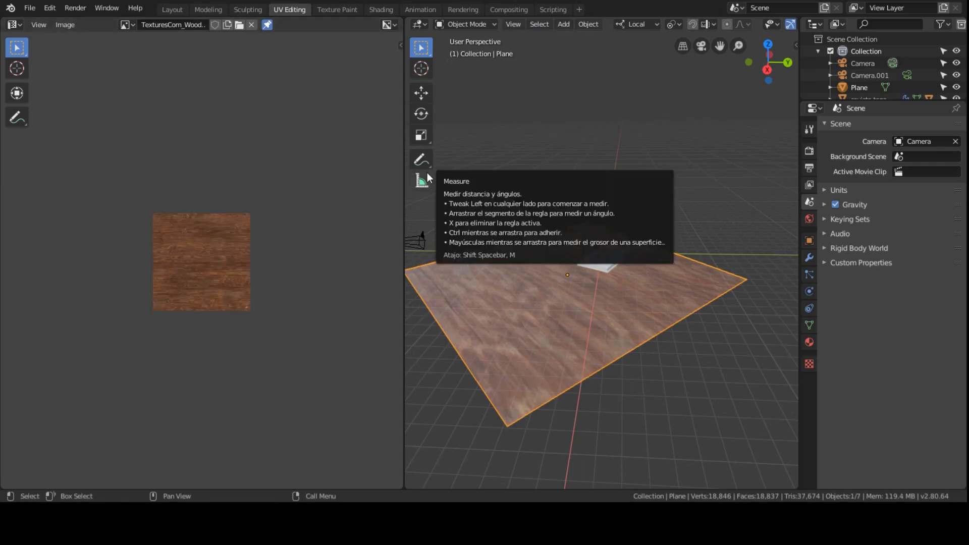
scroll(643, 263, up, 4)
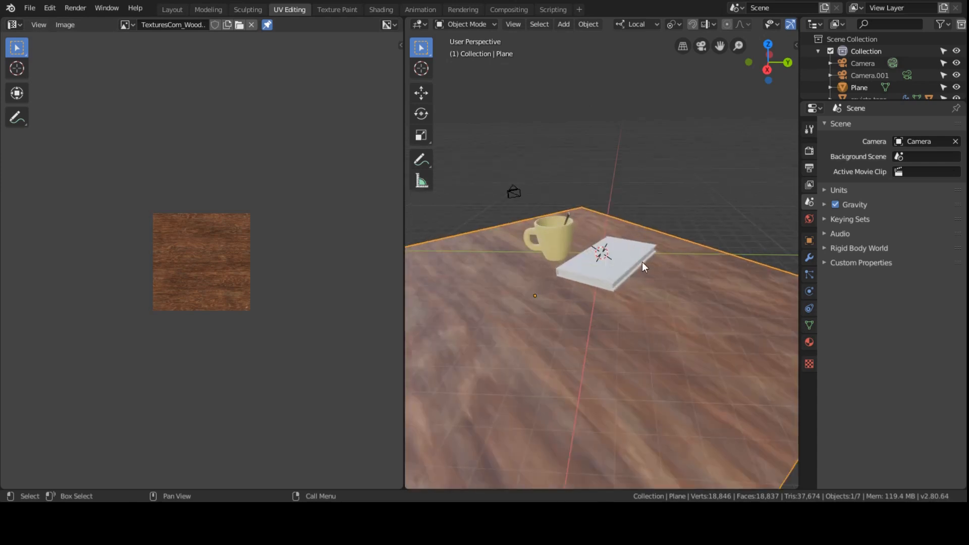
scroll(643, 262, down, 4)
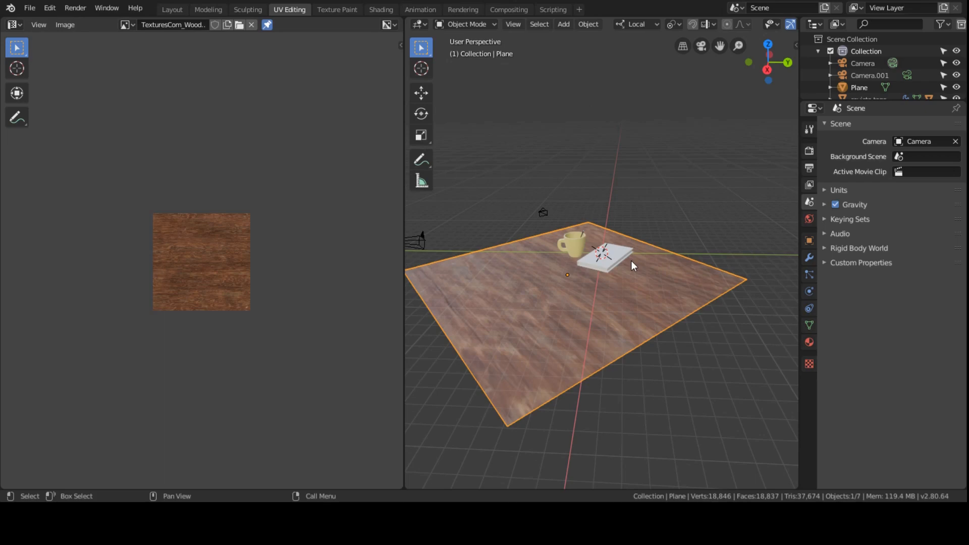
middle_drag(635, 277, 654, 250)
scroll(559, 283, up, 6)
scroll(574, 262, down, 4)
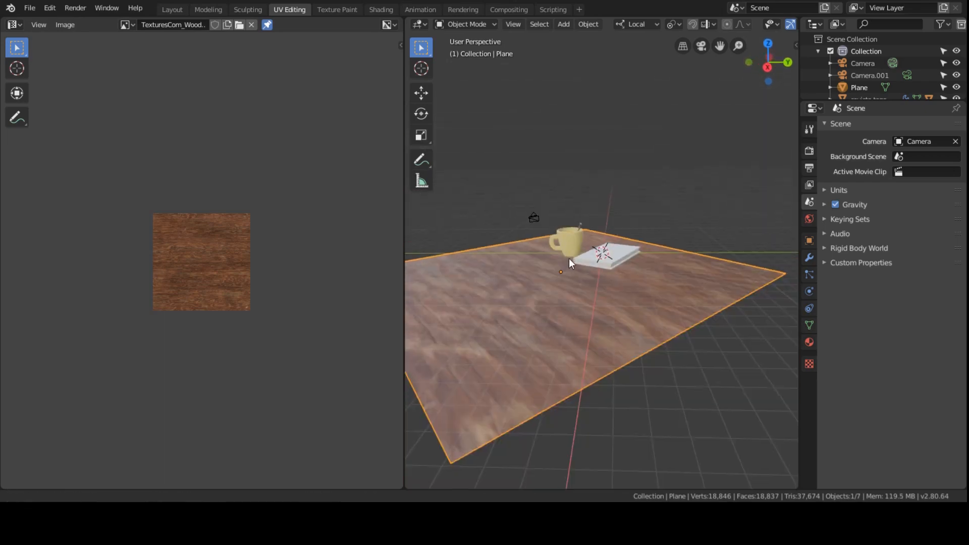
shift+middle_drag(568, 258, 562, 308)
scroll(619, 314, up, 2)
key(ctrl+s)
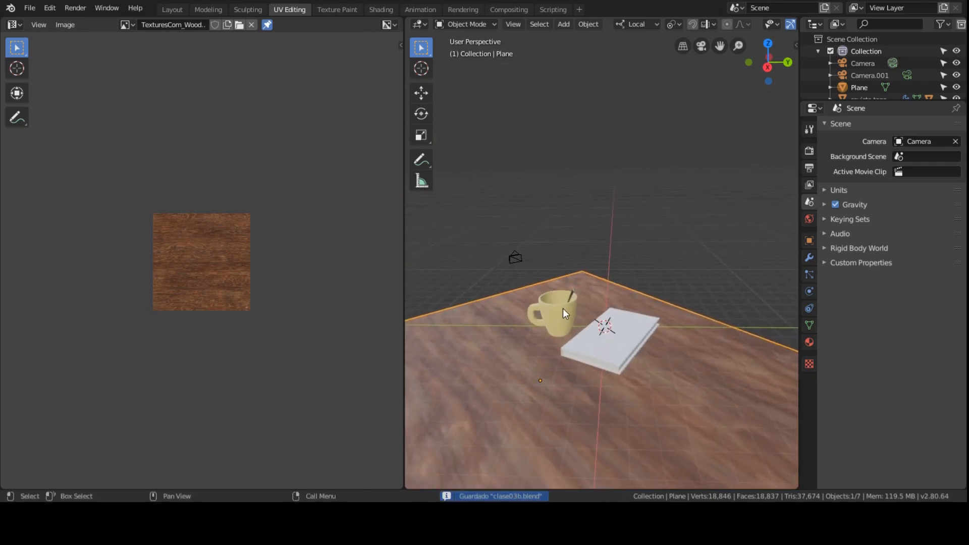
Examine the mug, book and wood table through the camera and from a higher angle around the book
key(KP_0)
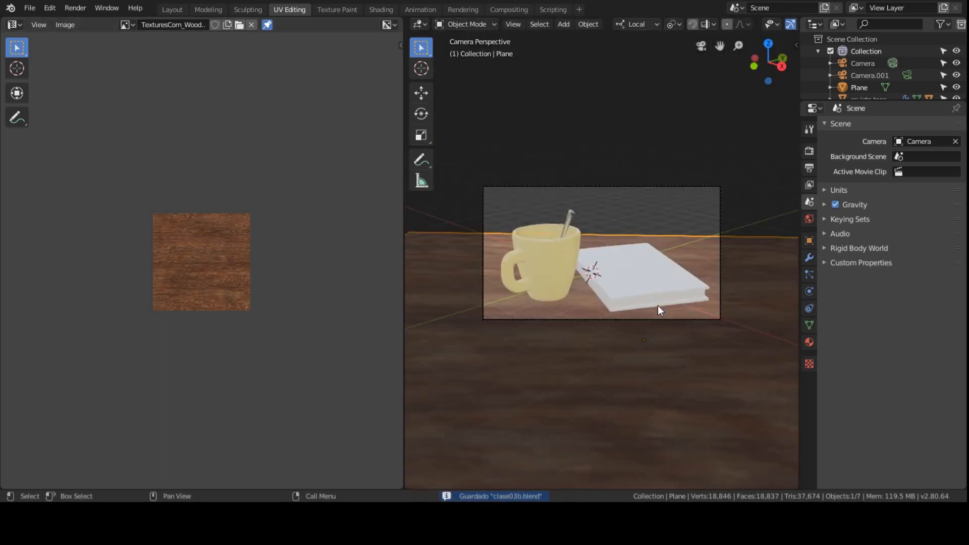
scroll(659, 305, up, 2)
scroll(655, 302, down, 2)
middle_drag(622, 305, 582, 320)
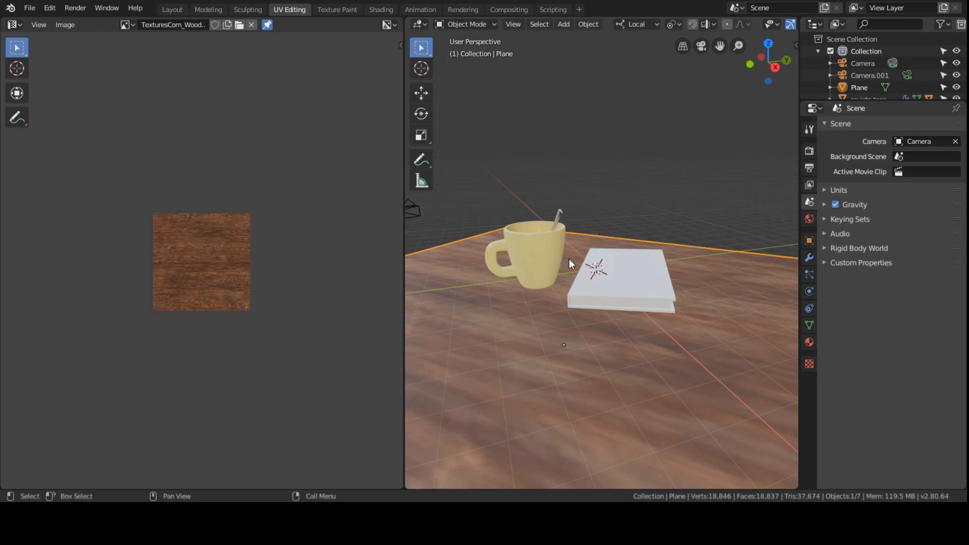
scroll(697, 226, up, 2)
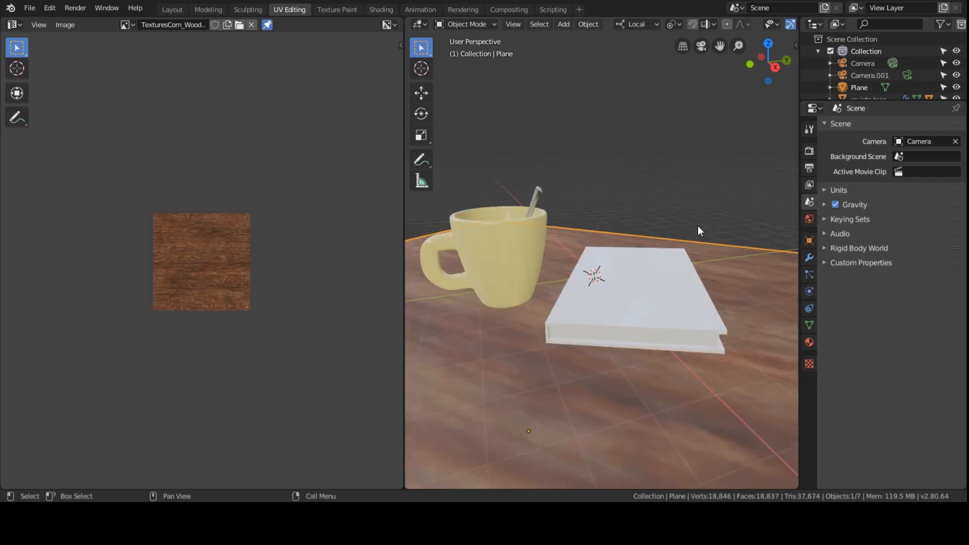
middle_drag(679, 248, 632, 277)
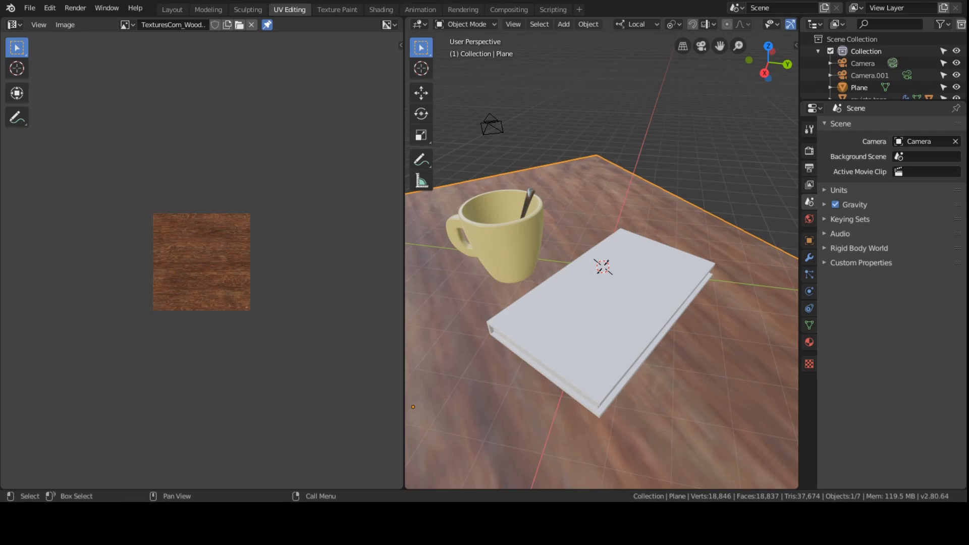
Save the current scene file and look through the list of recently opened files
click(30, 8)
click(64, 103)
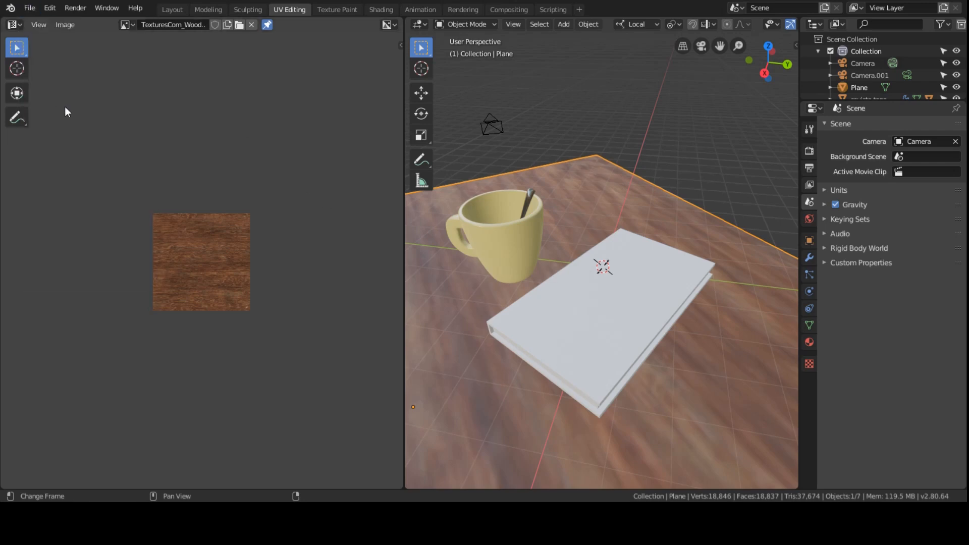
click(28, 9)
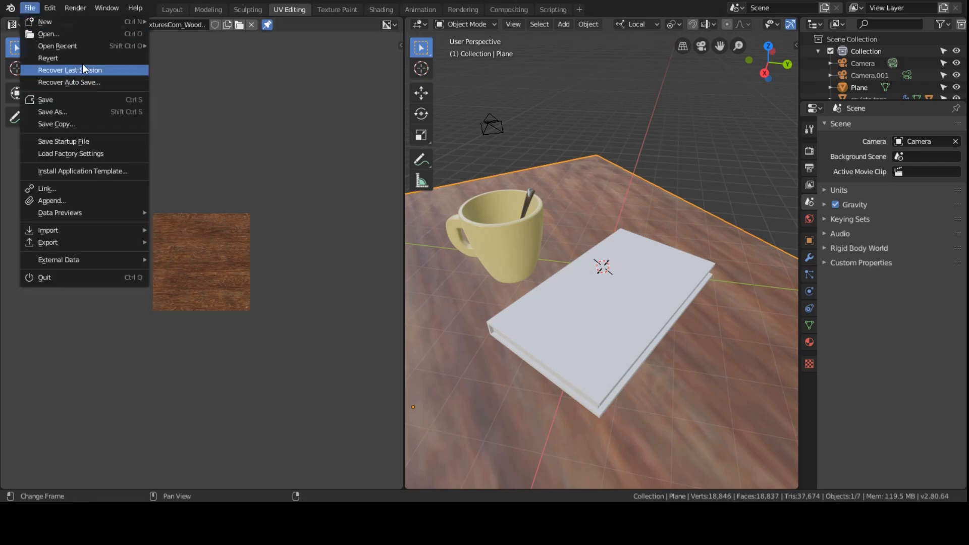
mouse_move(87, 46)
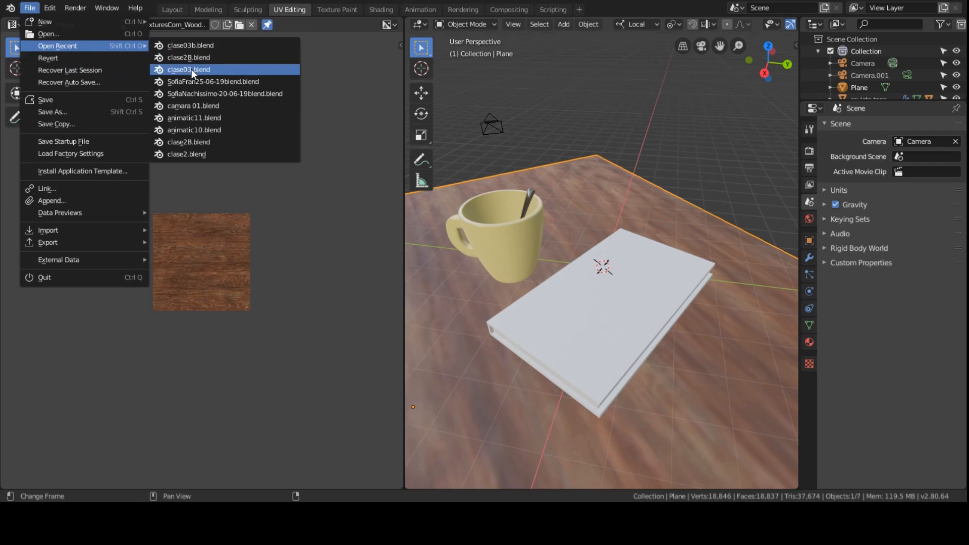
click(23, 10)
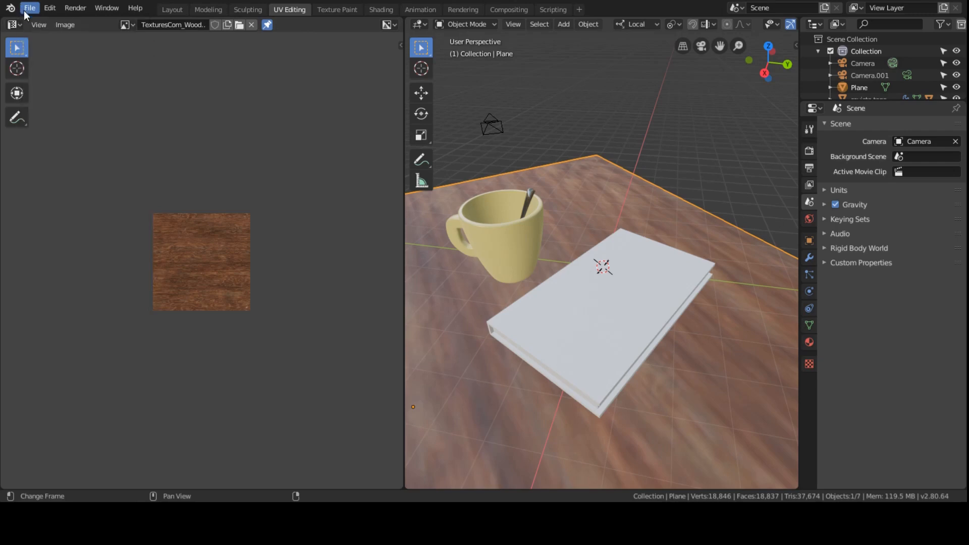
click(25, 9)
click(51, 100)
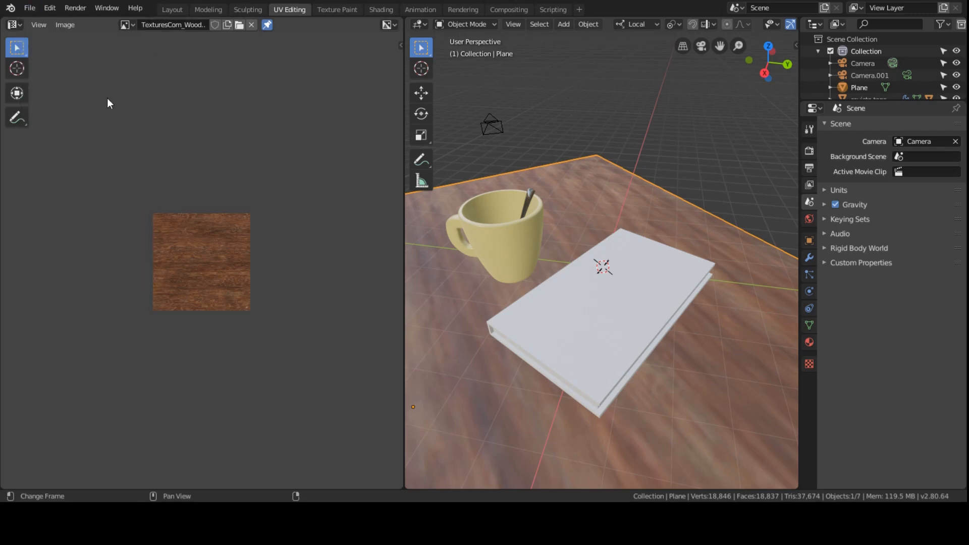
Open the file para clase 3.blend from the clase 03 folder
click(32, 9)
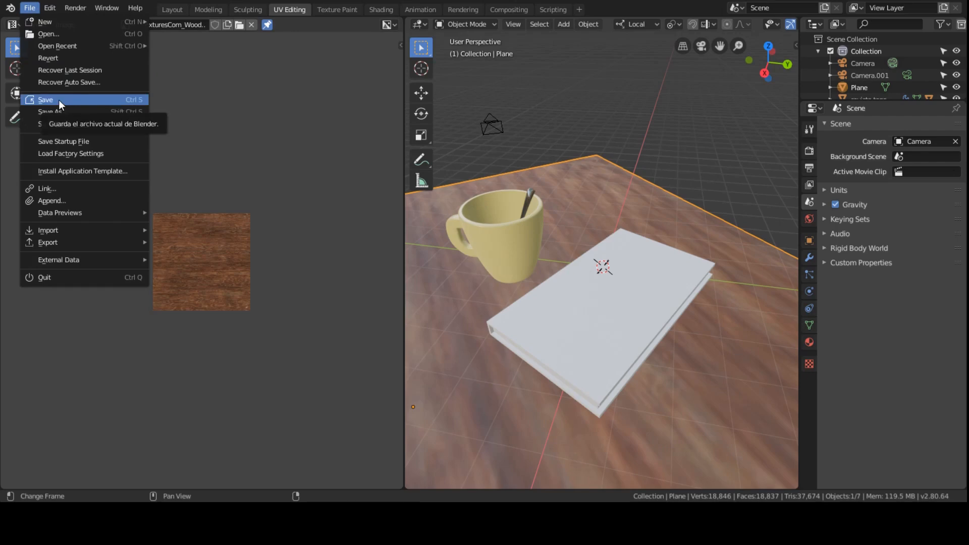
mouse_move(86, 48)
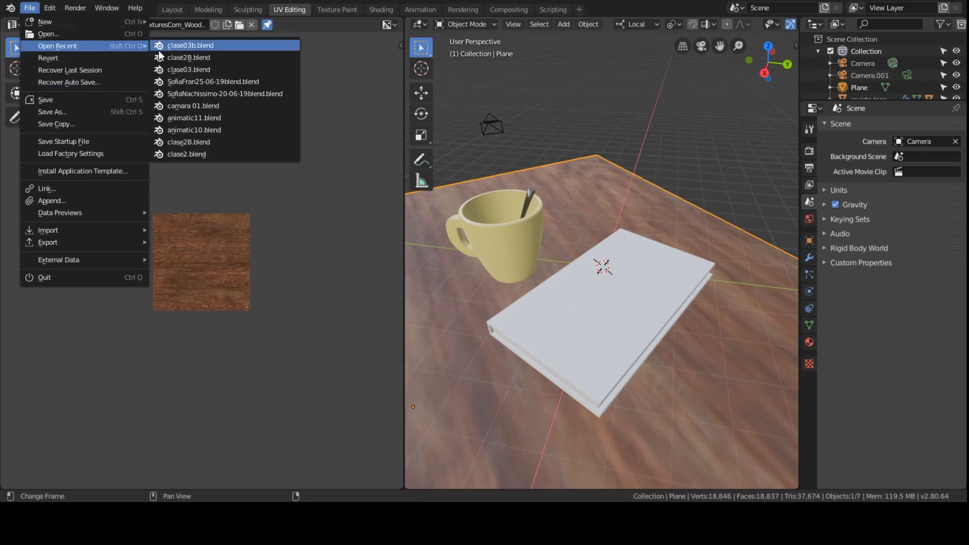
click(75, 34)
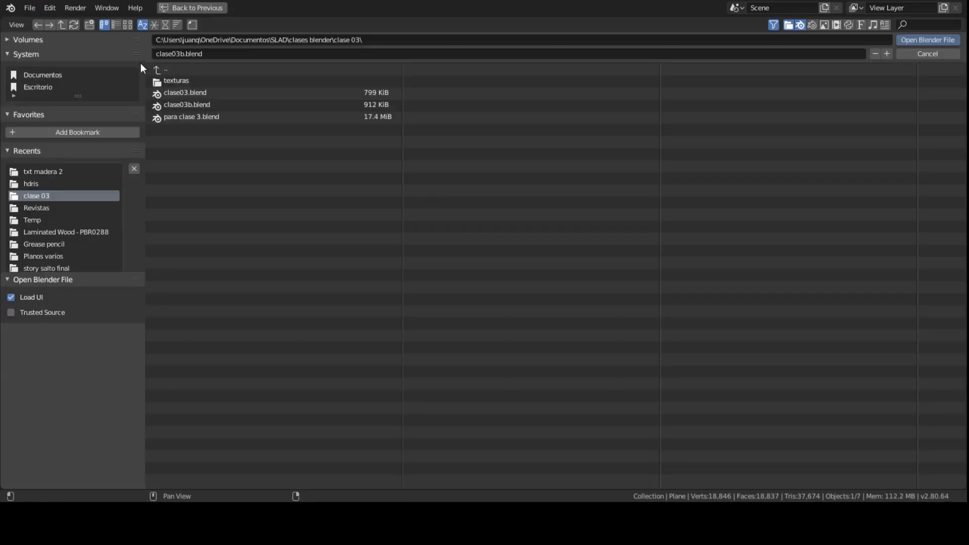
double_click(174, 117)
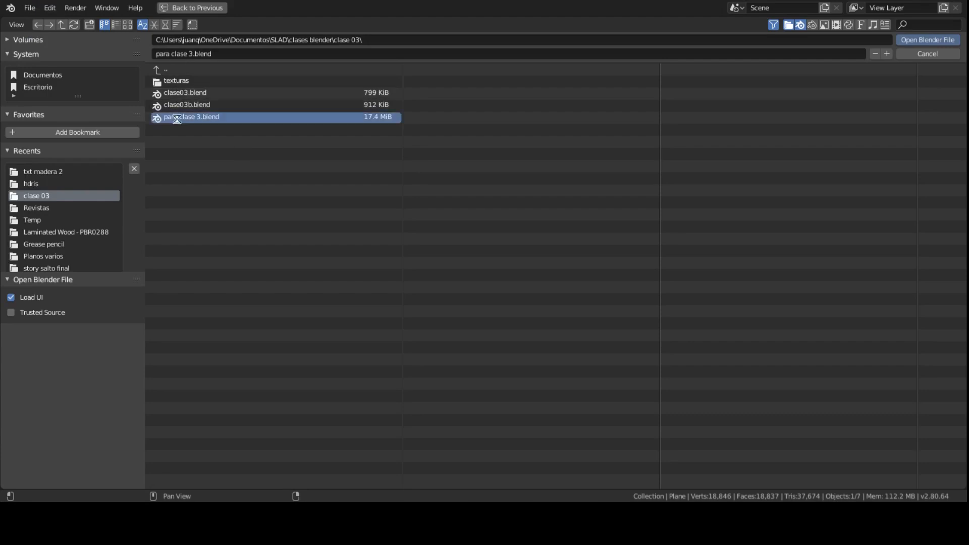
Set the render engine to Cycles and render the scene from the camera
scroll(328, 174, down, 2)
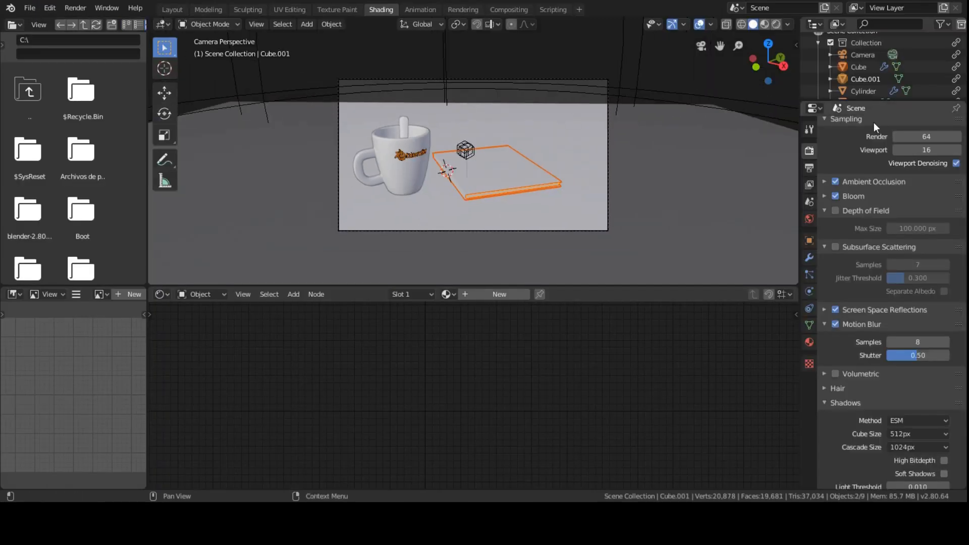
scroll(897, 144, up, 2)
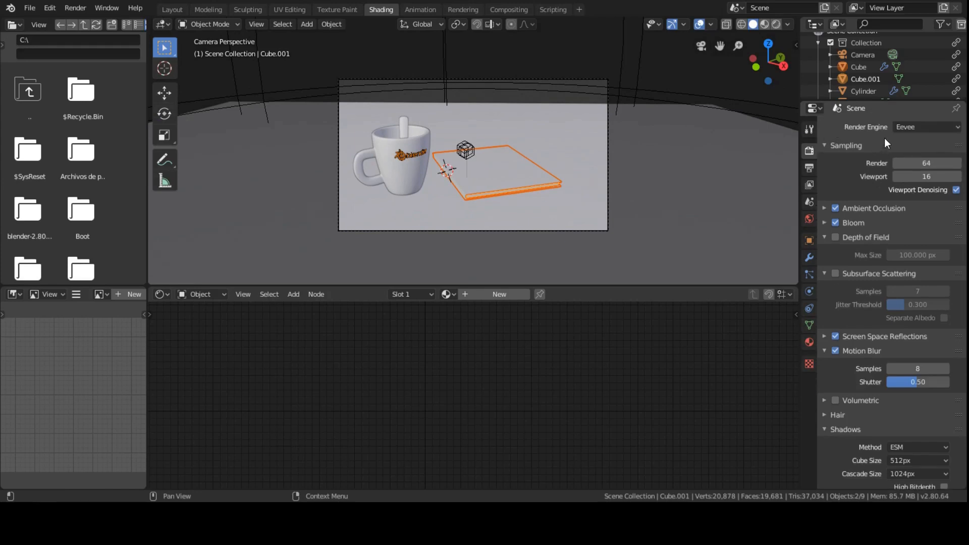
click(913, 127)
click(913, 165)
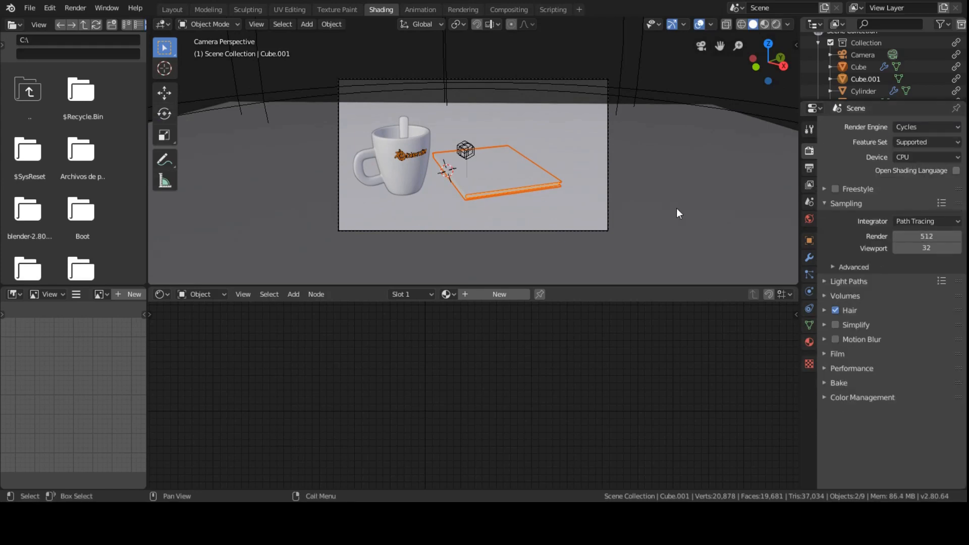
key(F12)
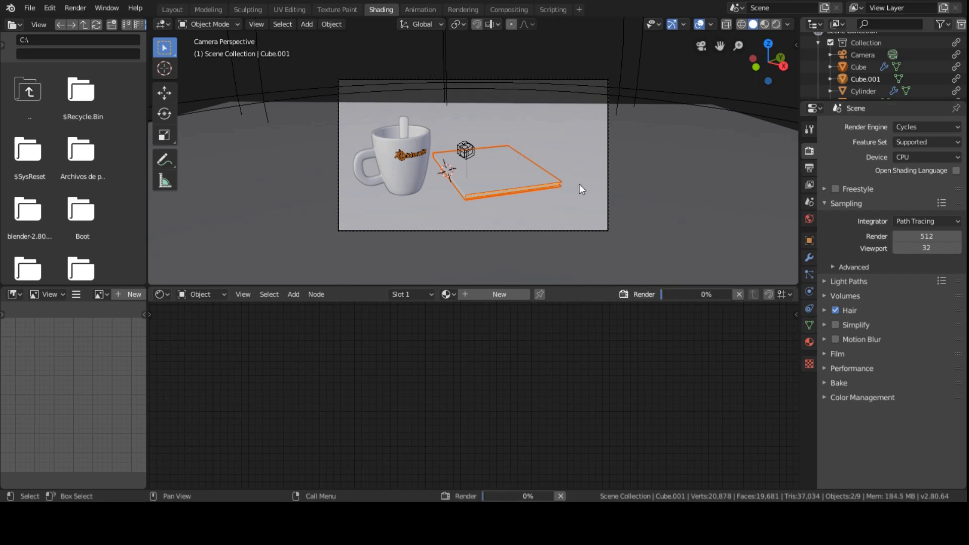